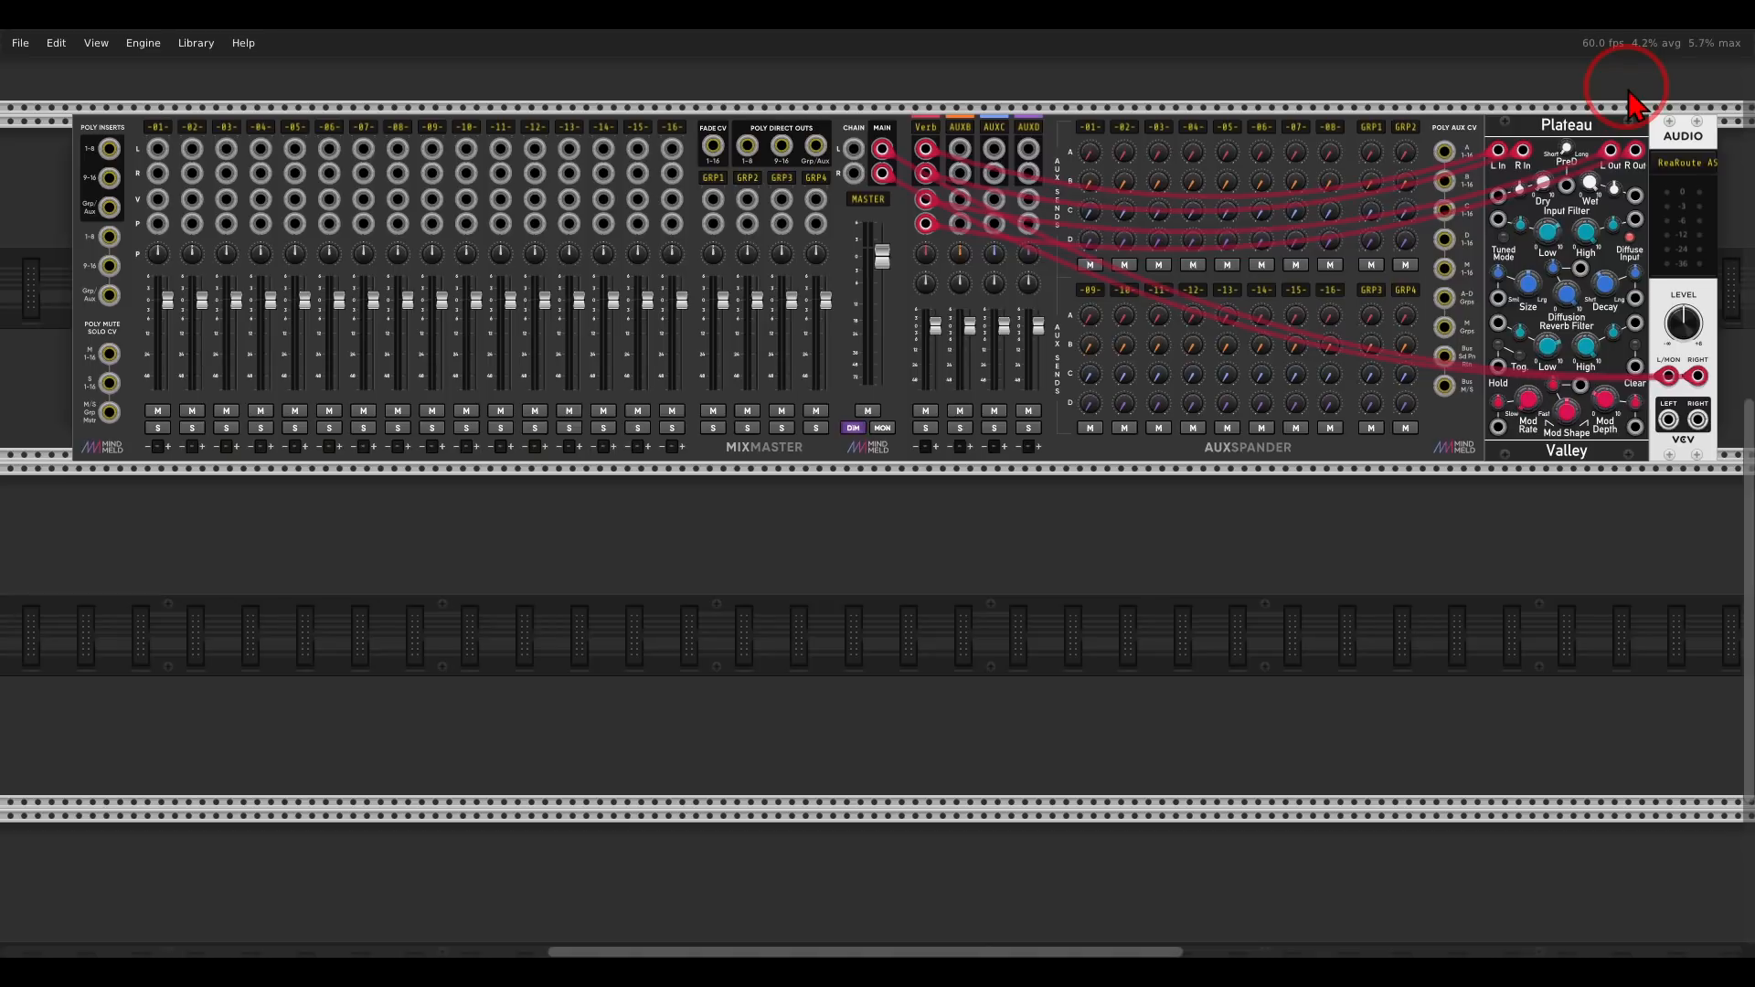
- Add the ScaleCV and DiatonicCV modules side by side in the empty rack row below the mixer
scroll(1023, 475, down, 3)
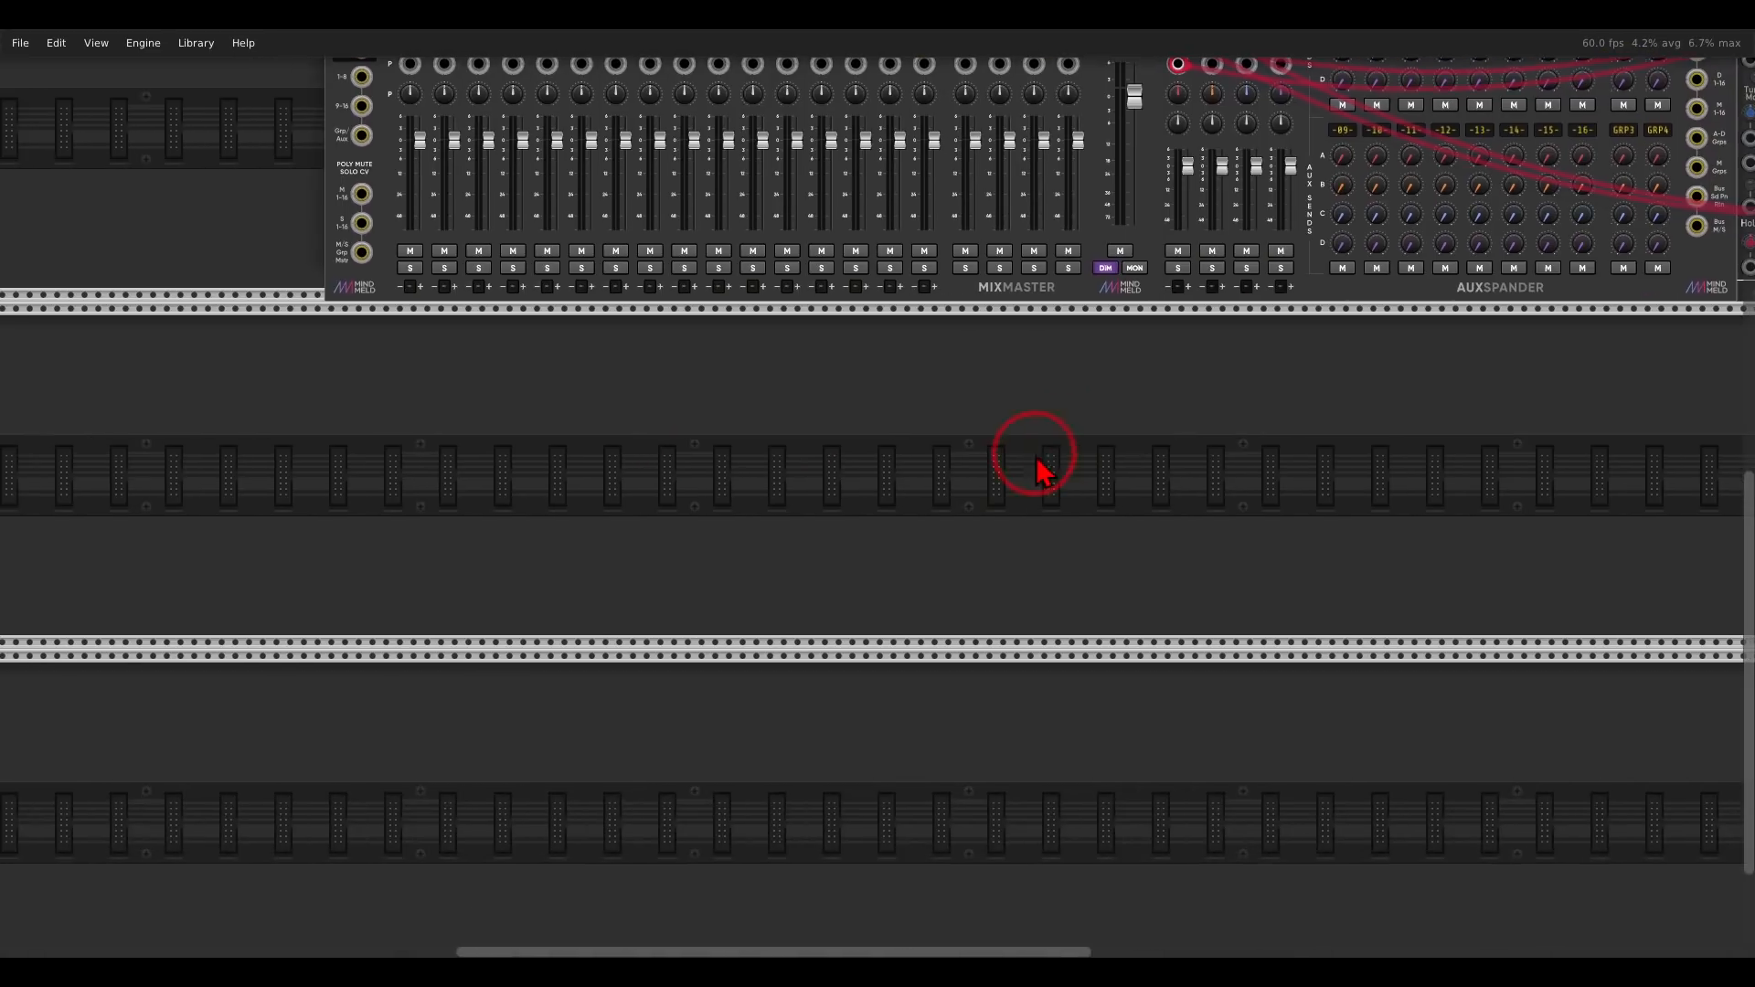
right_click(923, 462)
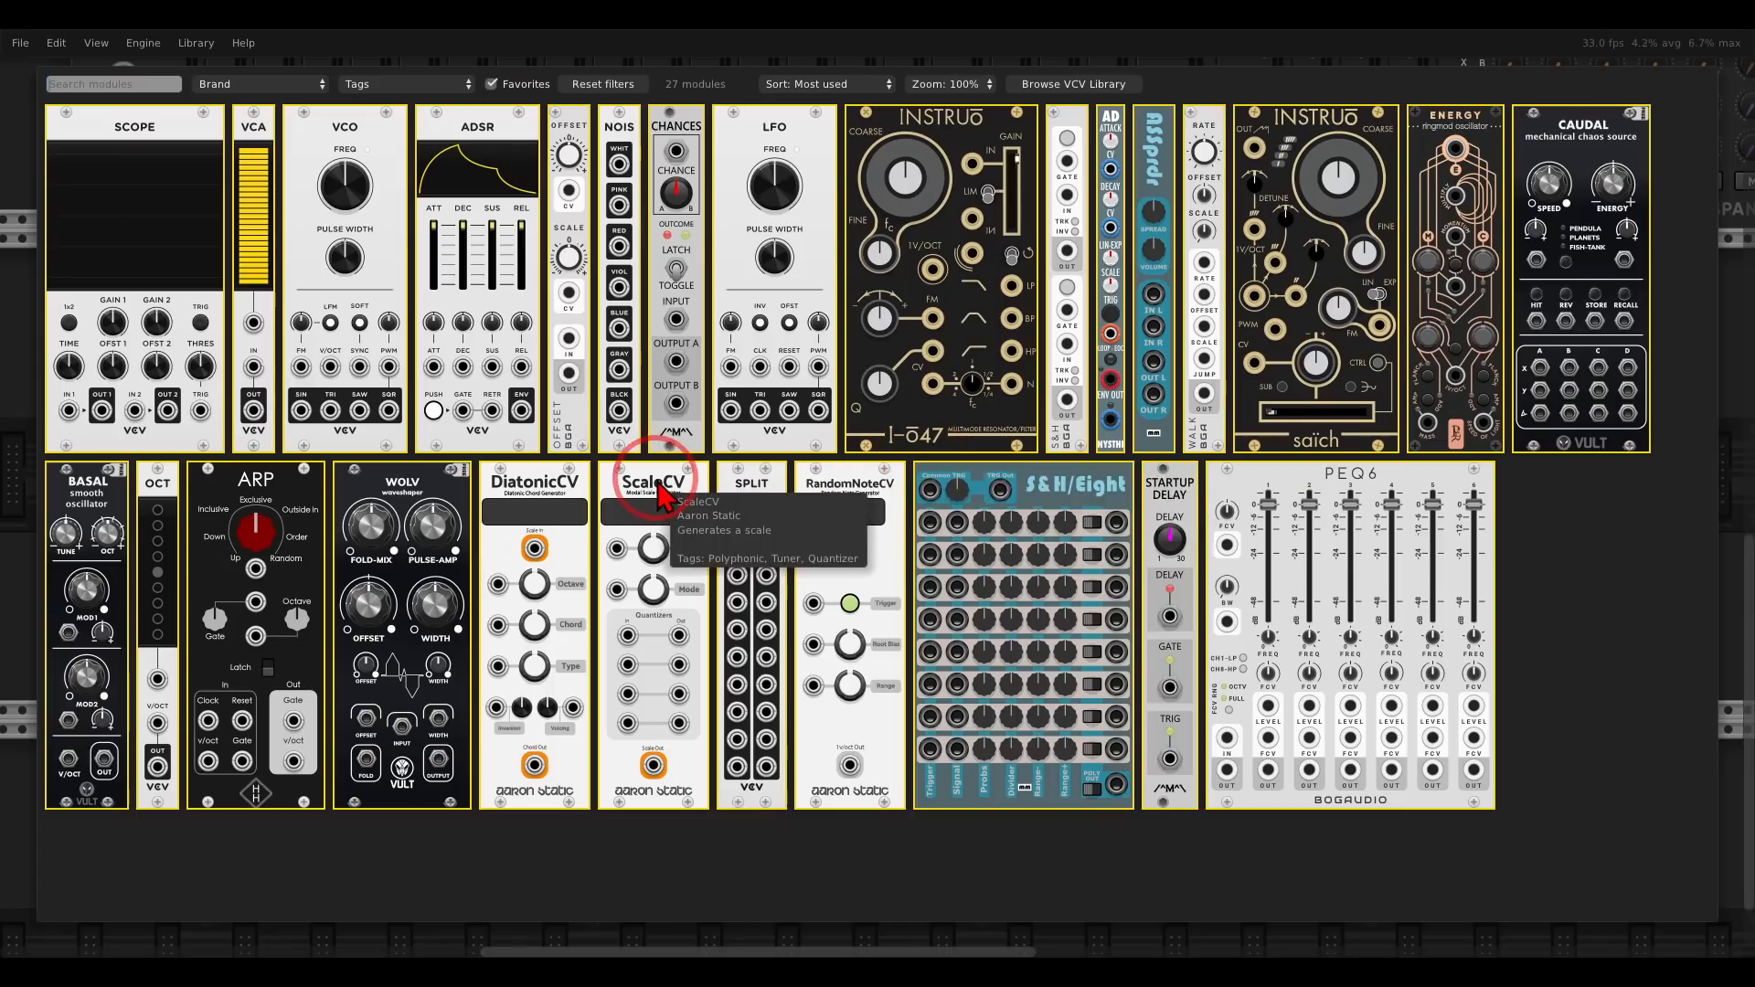
drag(664, 480, 578, 434)
right_click(704, 423)
drag(647, 490, 681, 407)
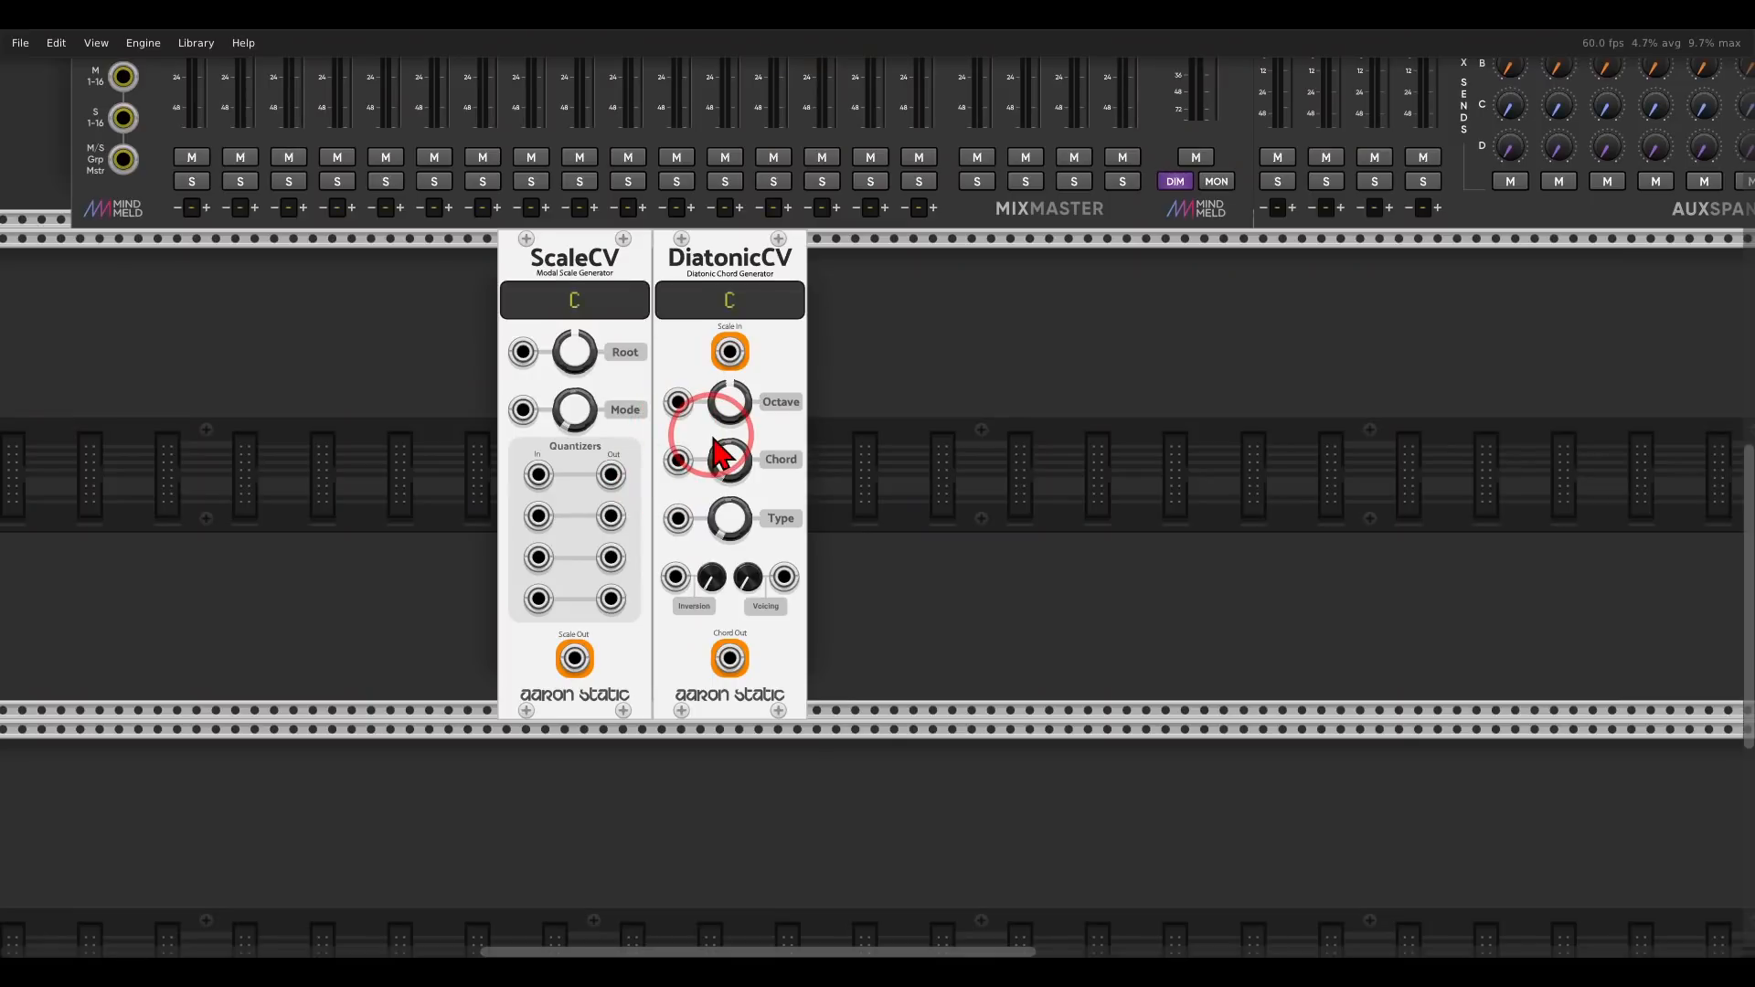
- Set ScaleCV's root to G and its mode to Dorian
mouse_move(585, 229)
mouse_down()
mouse_move(510, 270)
mouse_move(617, 265)
mouse_move(603, 228)
mouse_up()
drag(585, 365, 876, 494)
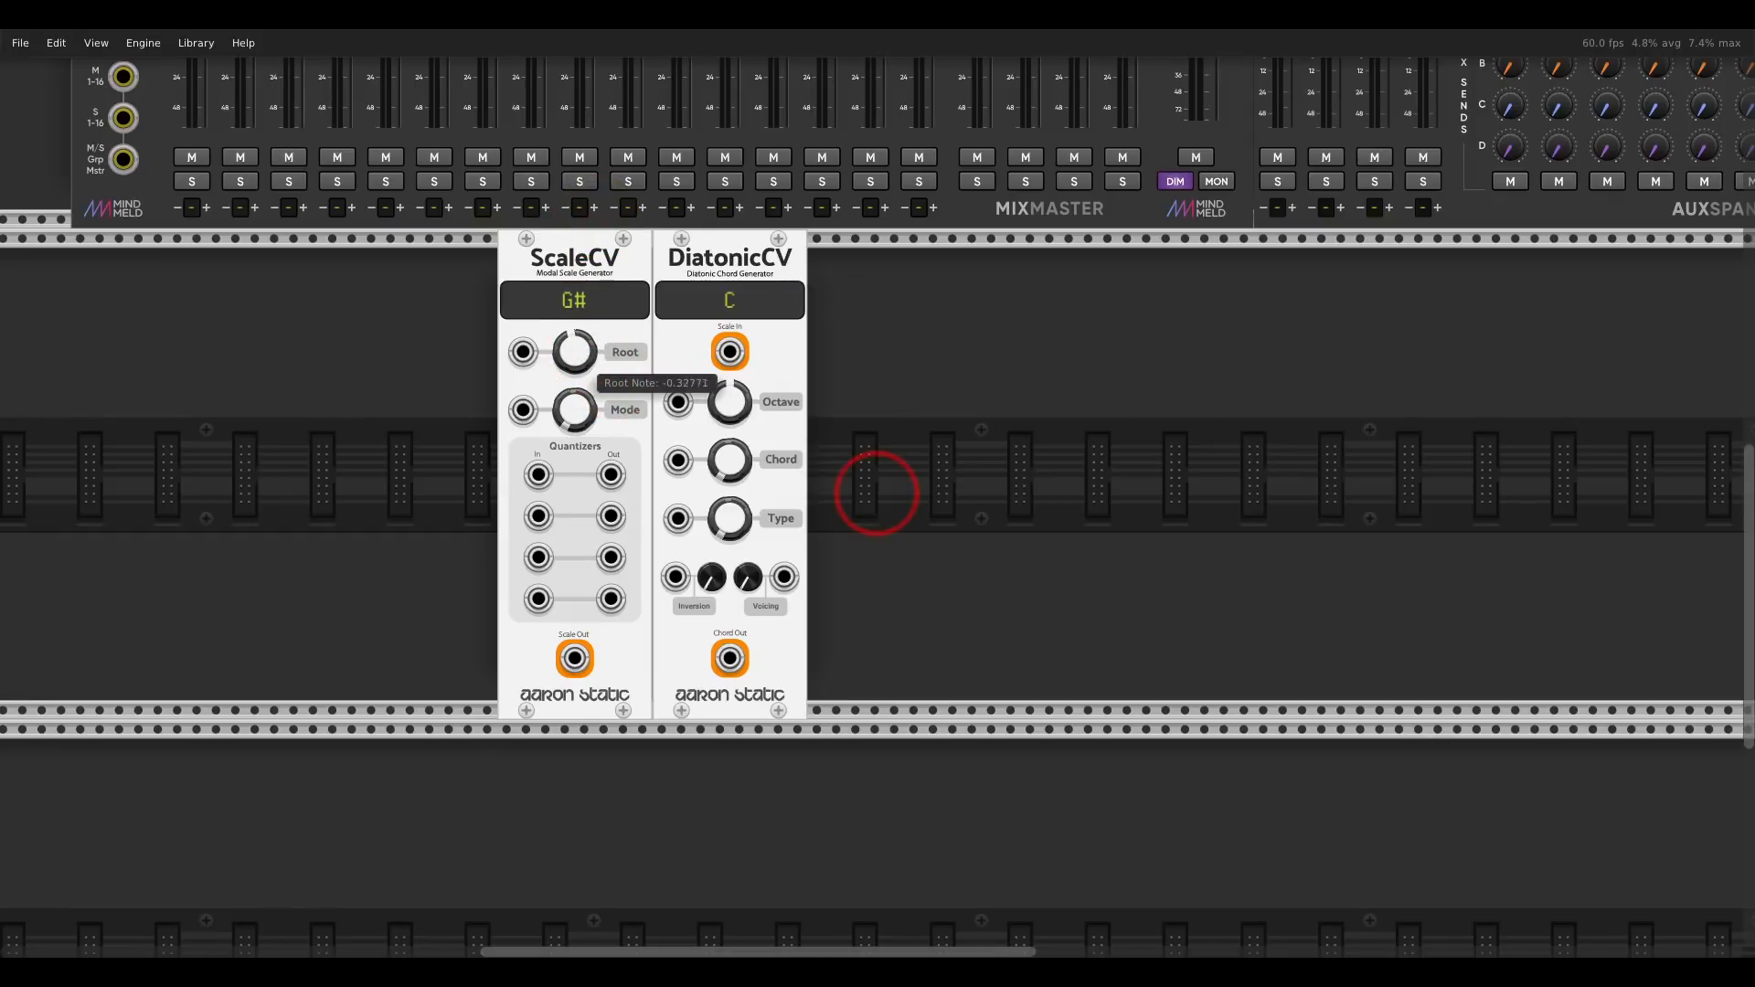
drag(579, 411, 869, 486)
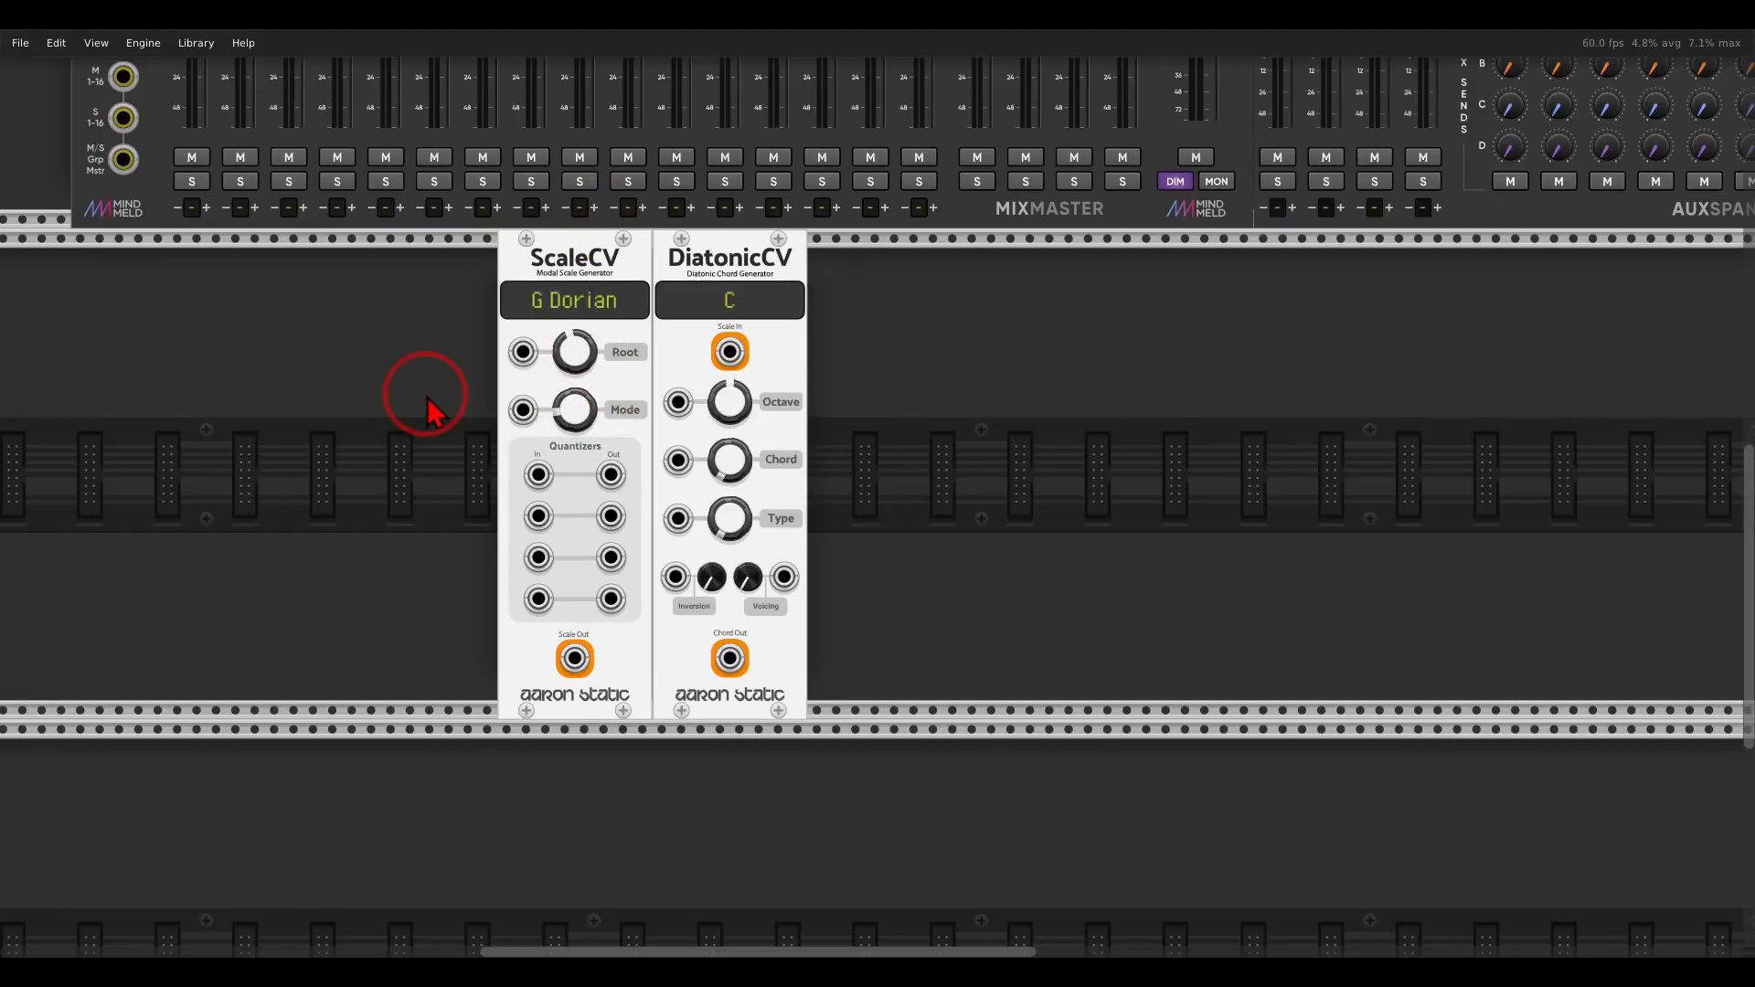
mouse_move(811, 226)
mouse_down()
mouse_move(655, 228)
mouse_move(788, 231)
mouse_up()
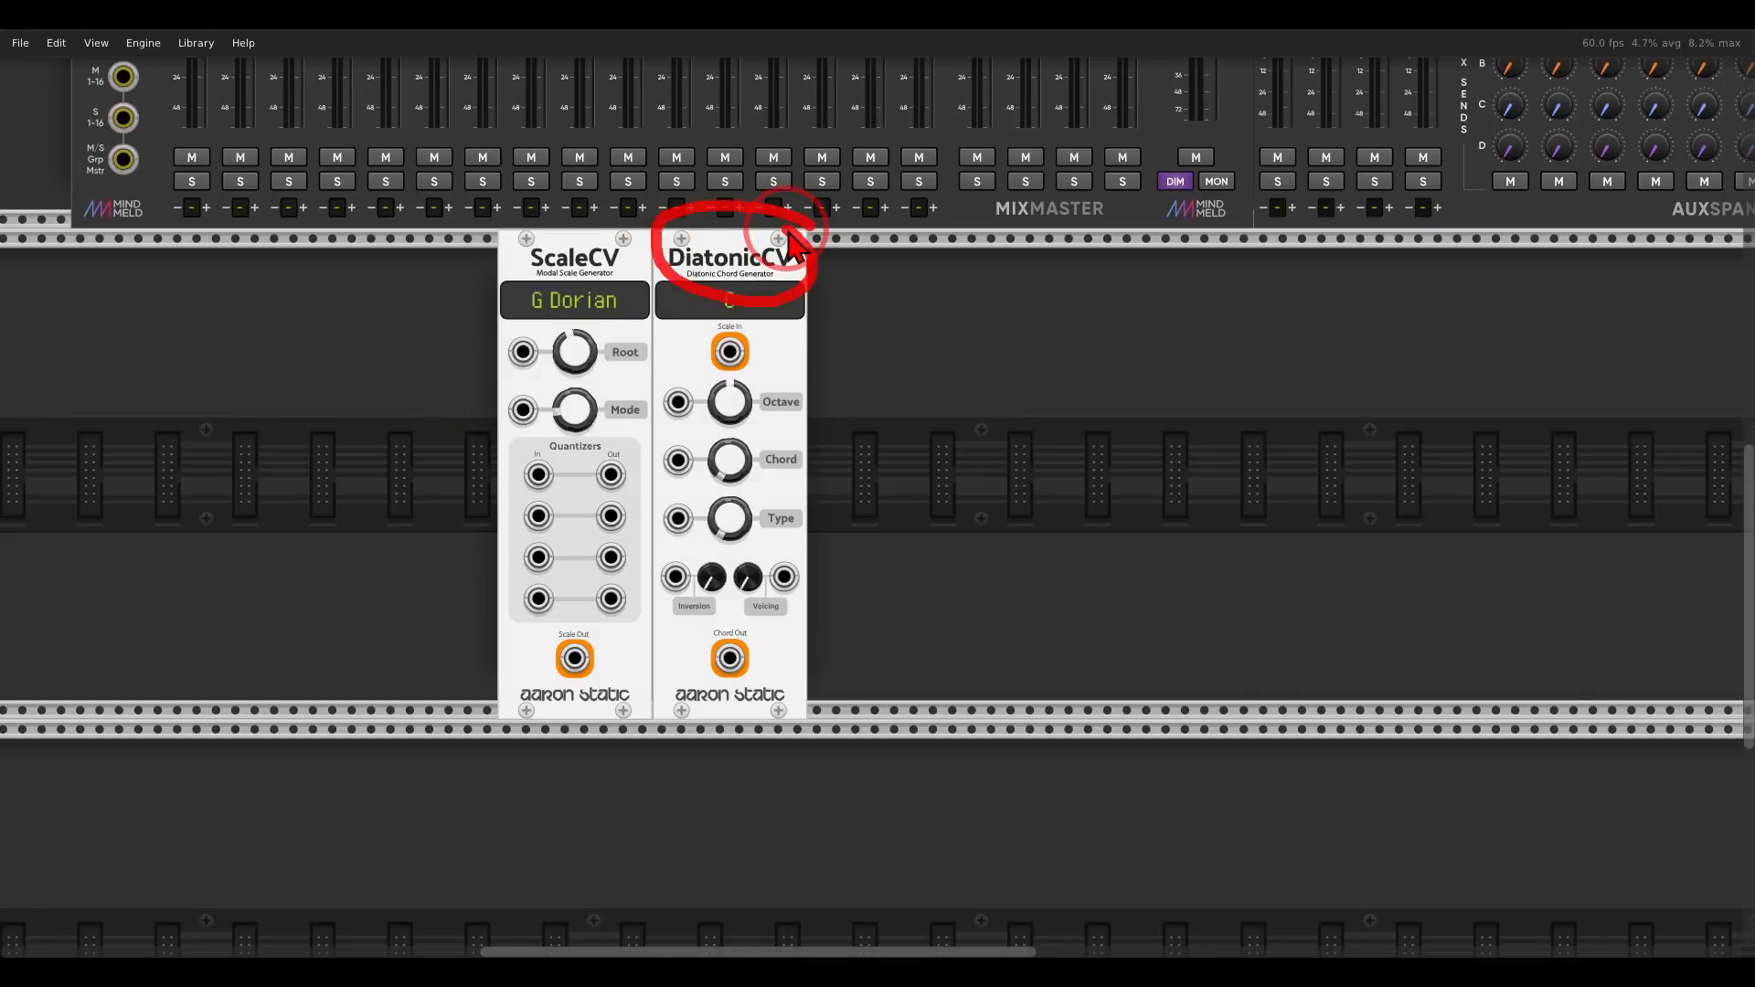
- Patch ScaleCV's Scale Out to DiatonicCV's Scale In with a yellow cable and try the Chord and Type knobs
right_click(583, 662)
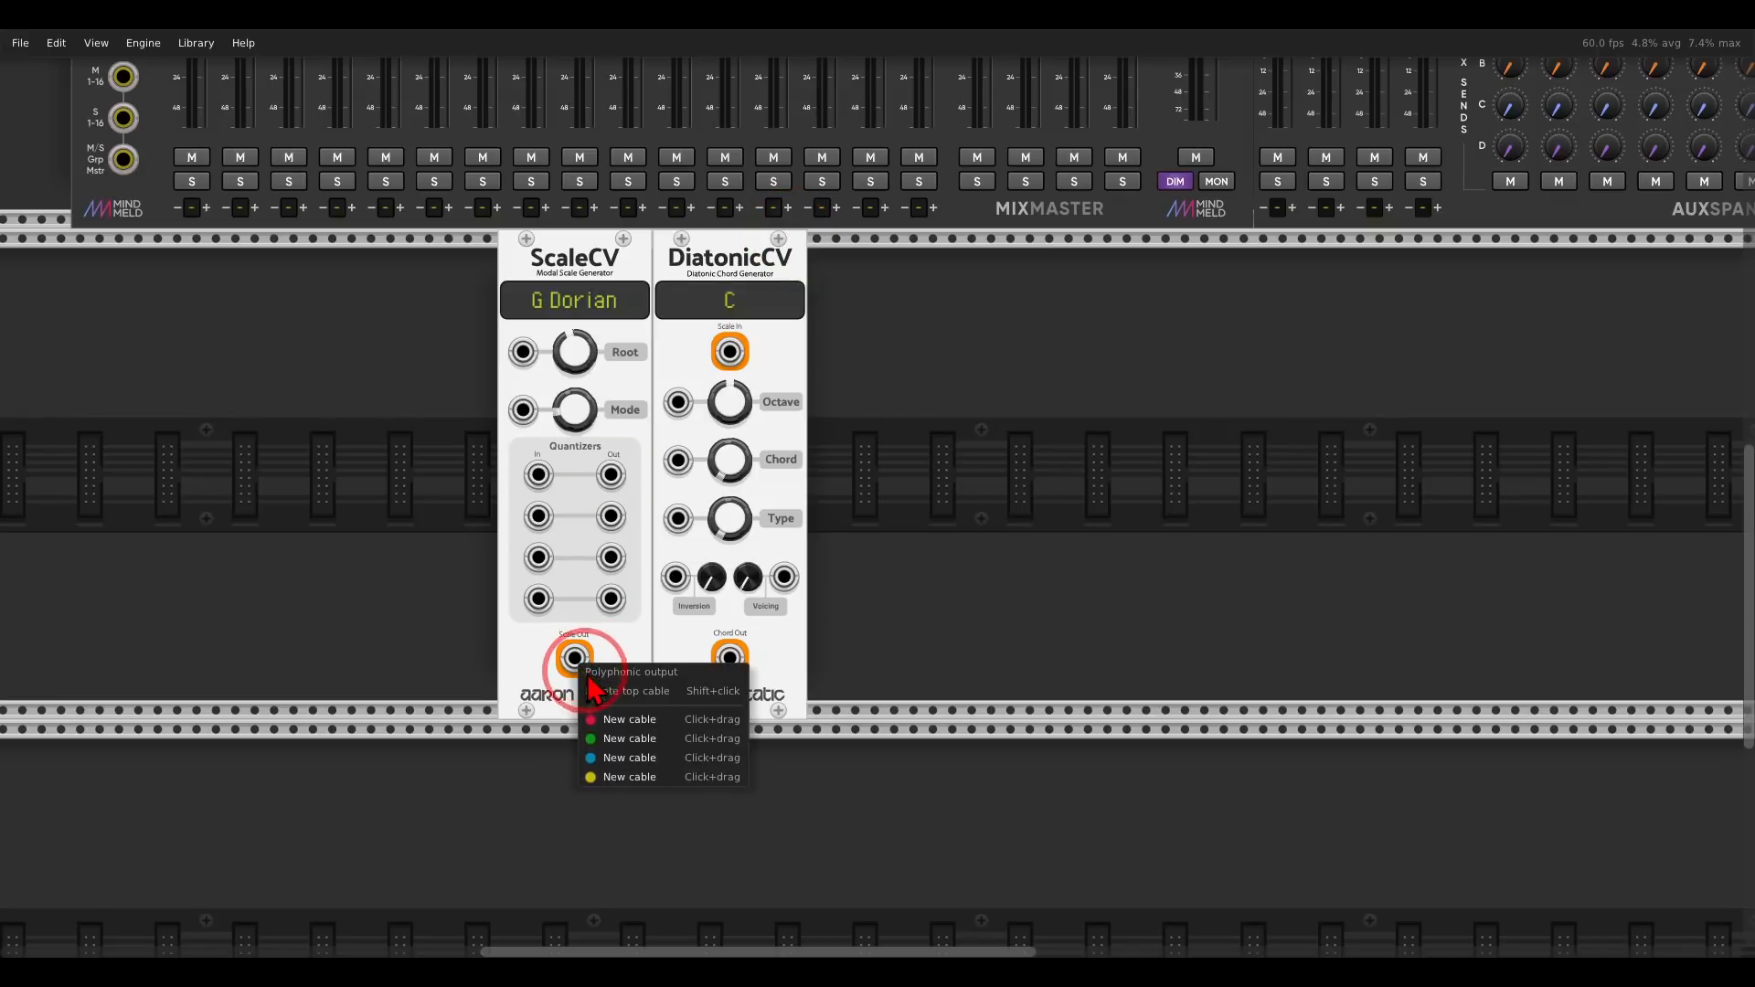
drag(594, 776, 736, 366)
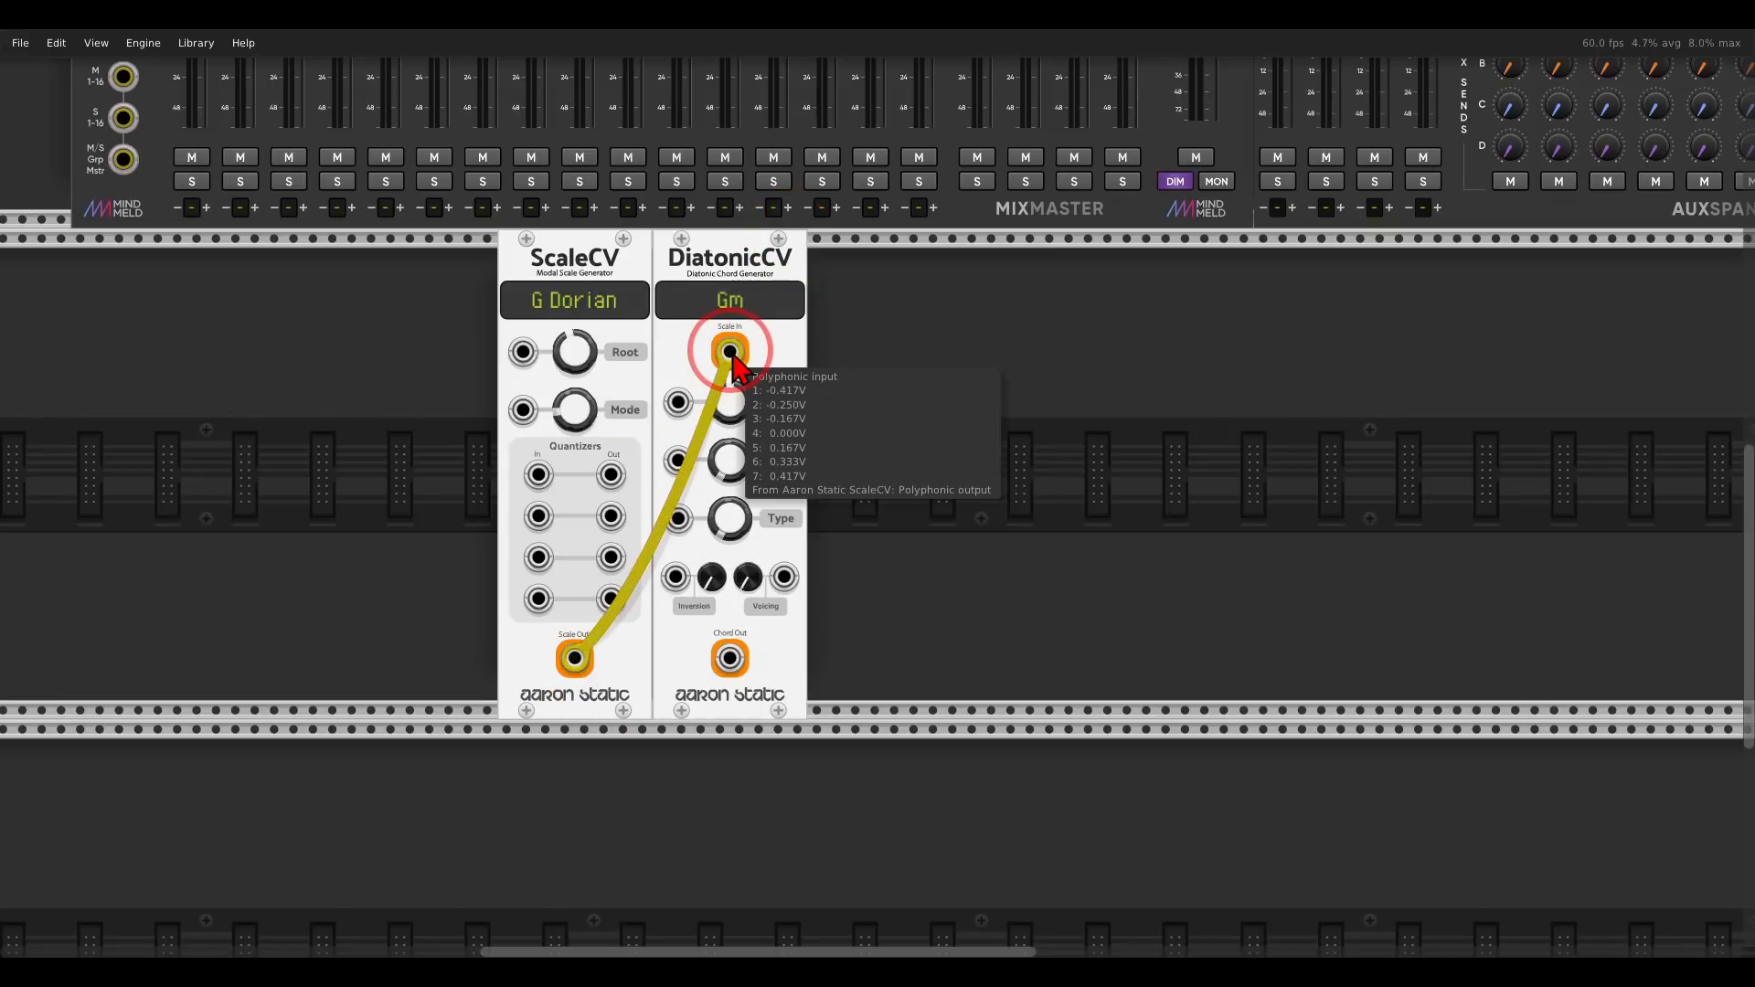
drag(742, 455, 876, 492)
drag(730, 518, 688, 586)
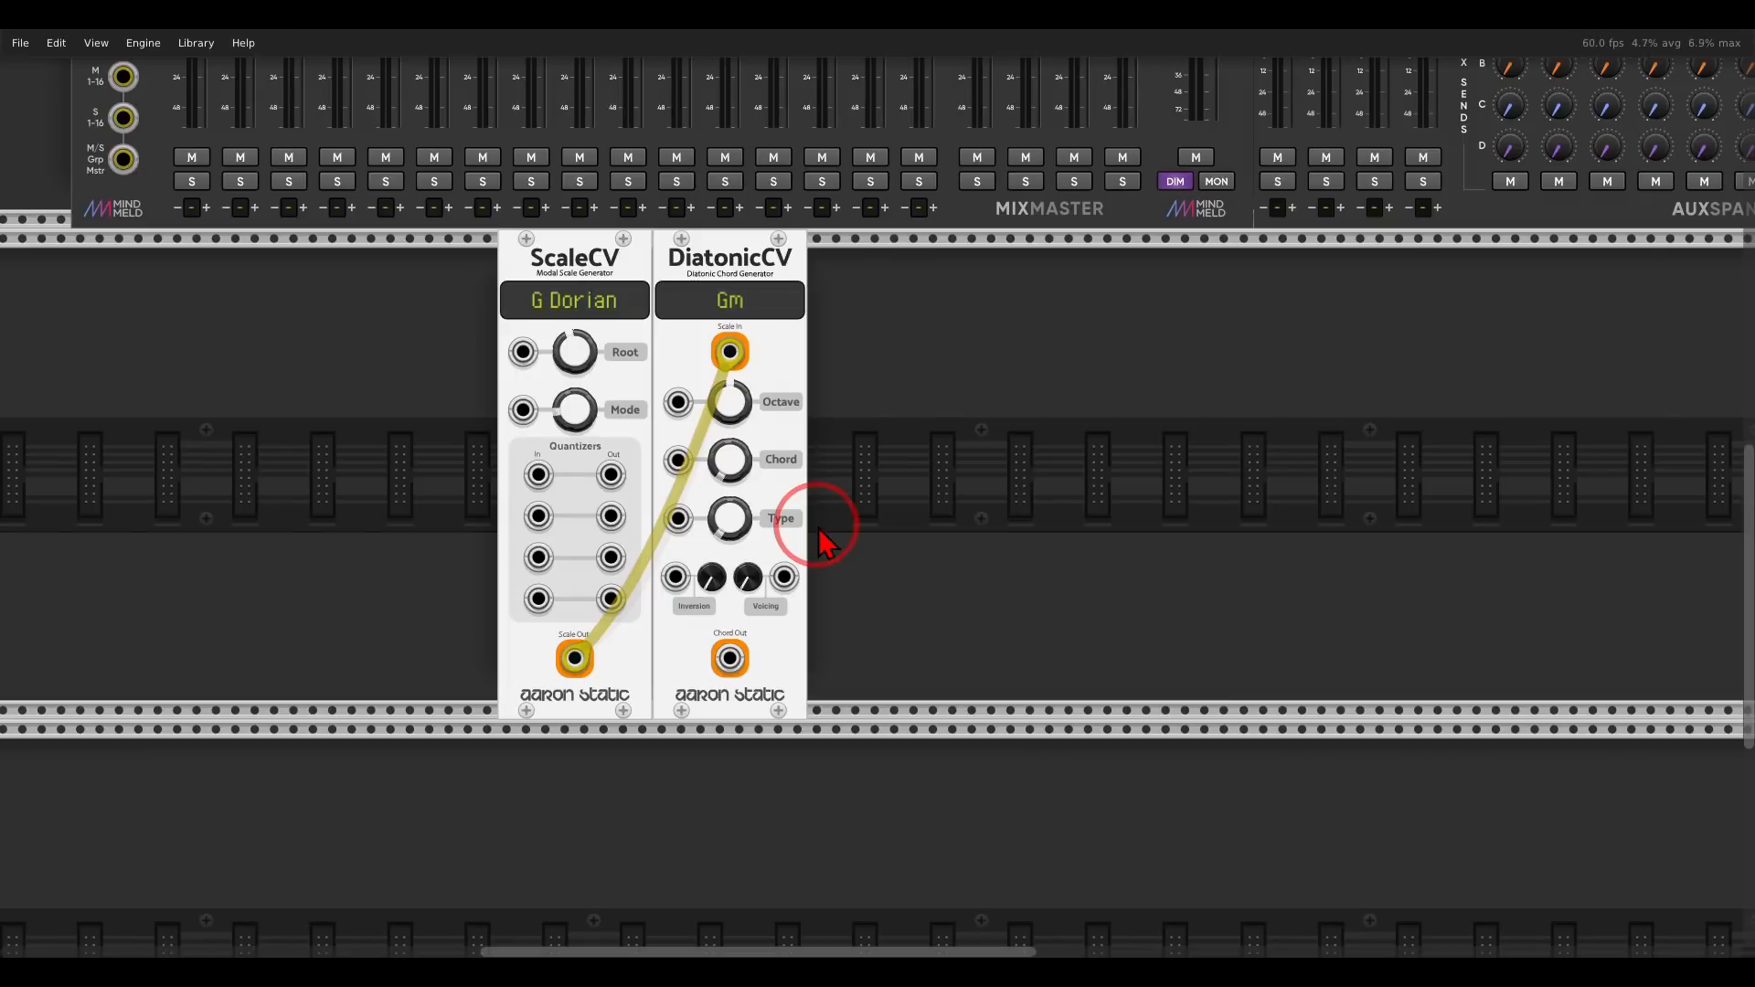
- Add a VCO beside DiatonicCV and patch Chord Out to its V/OCT input with a yellow cable
right_click(877, 516)
click(366, 164)
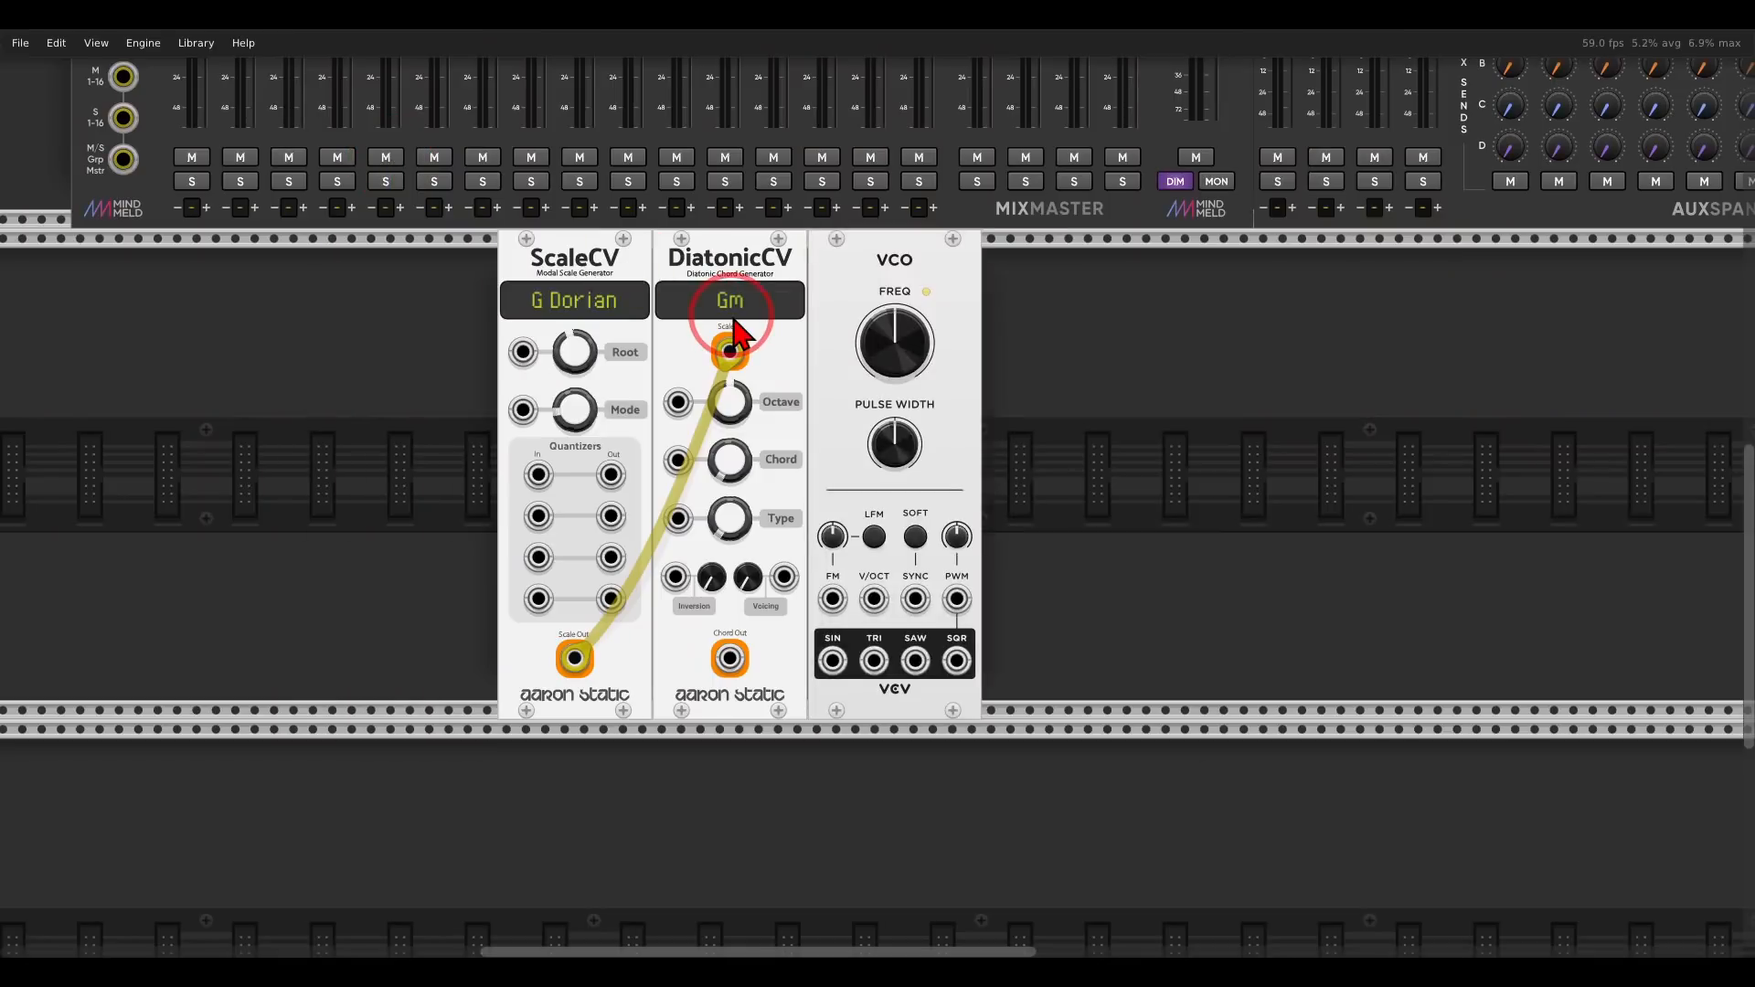
click(729, 658)
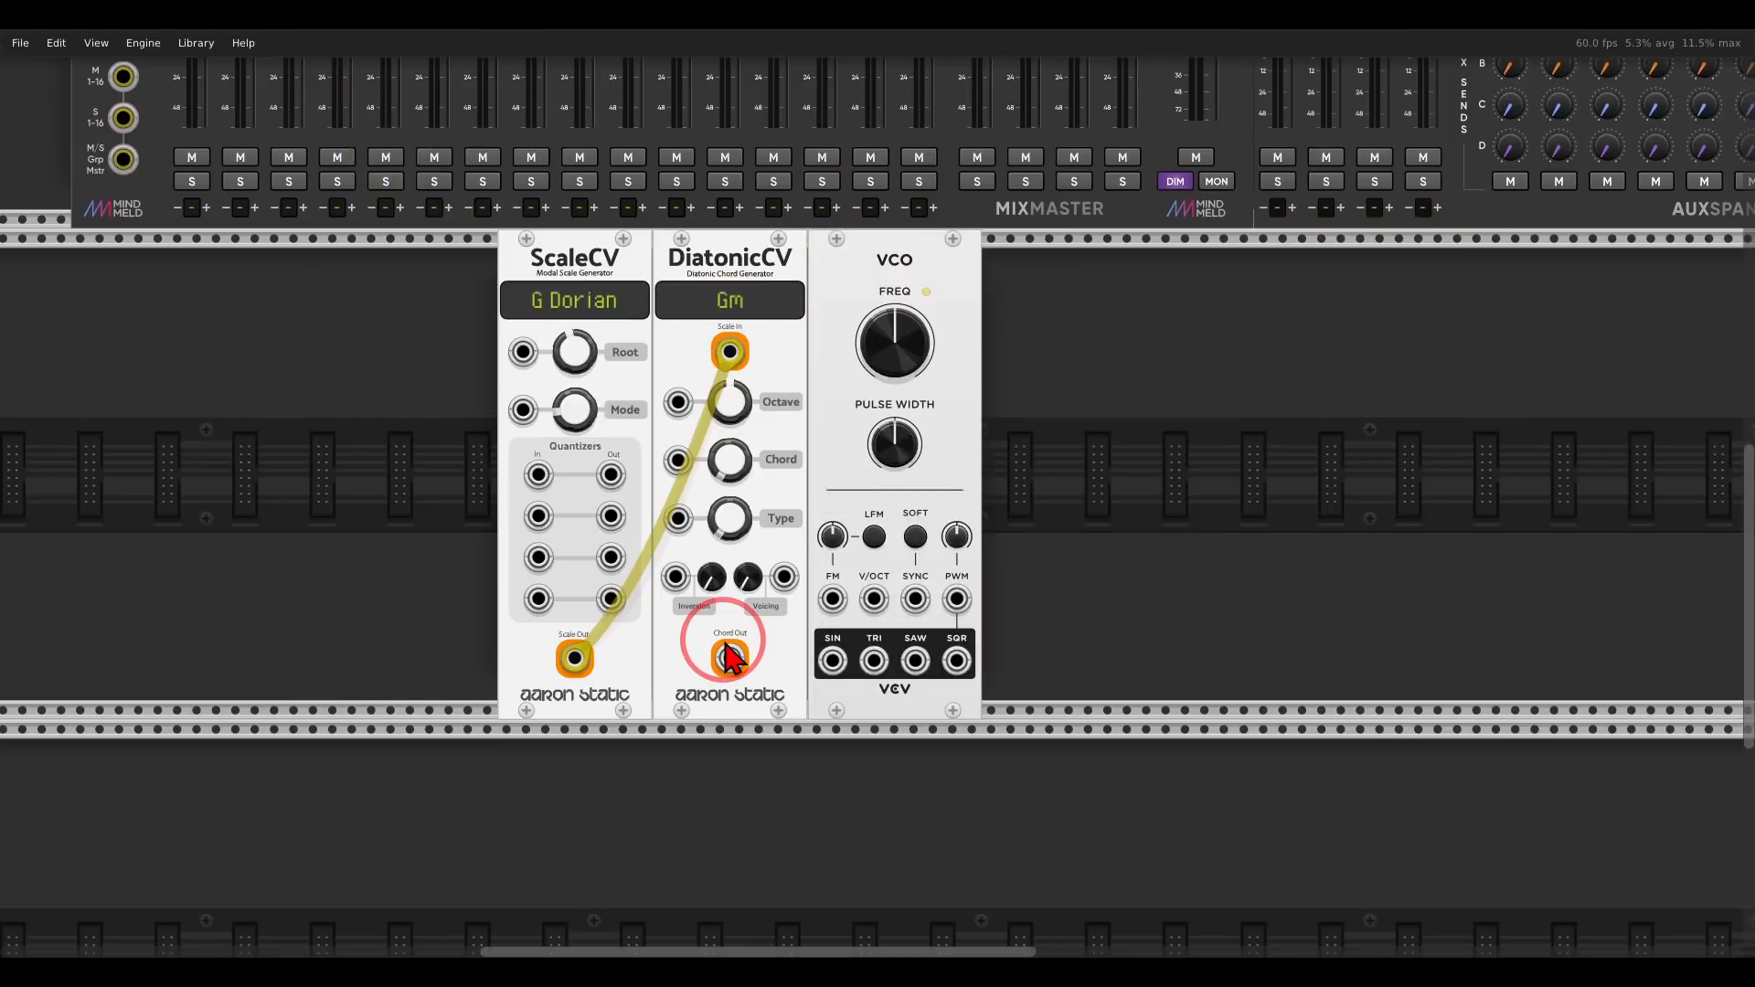
right_click(729, 658)
click(744, 764)
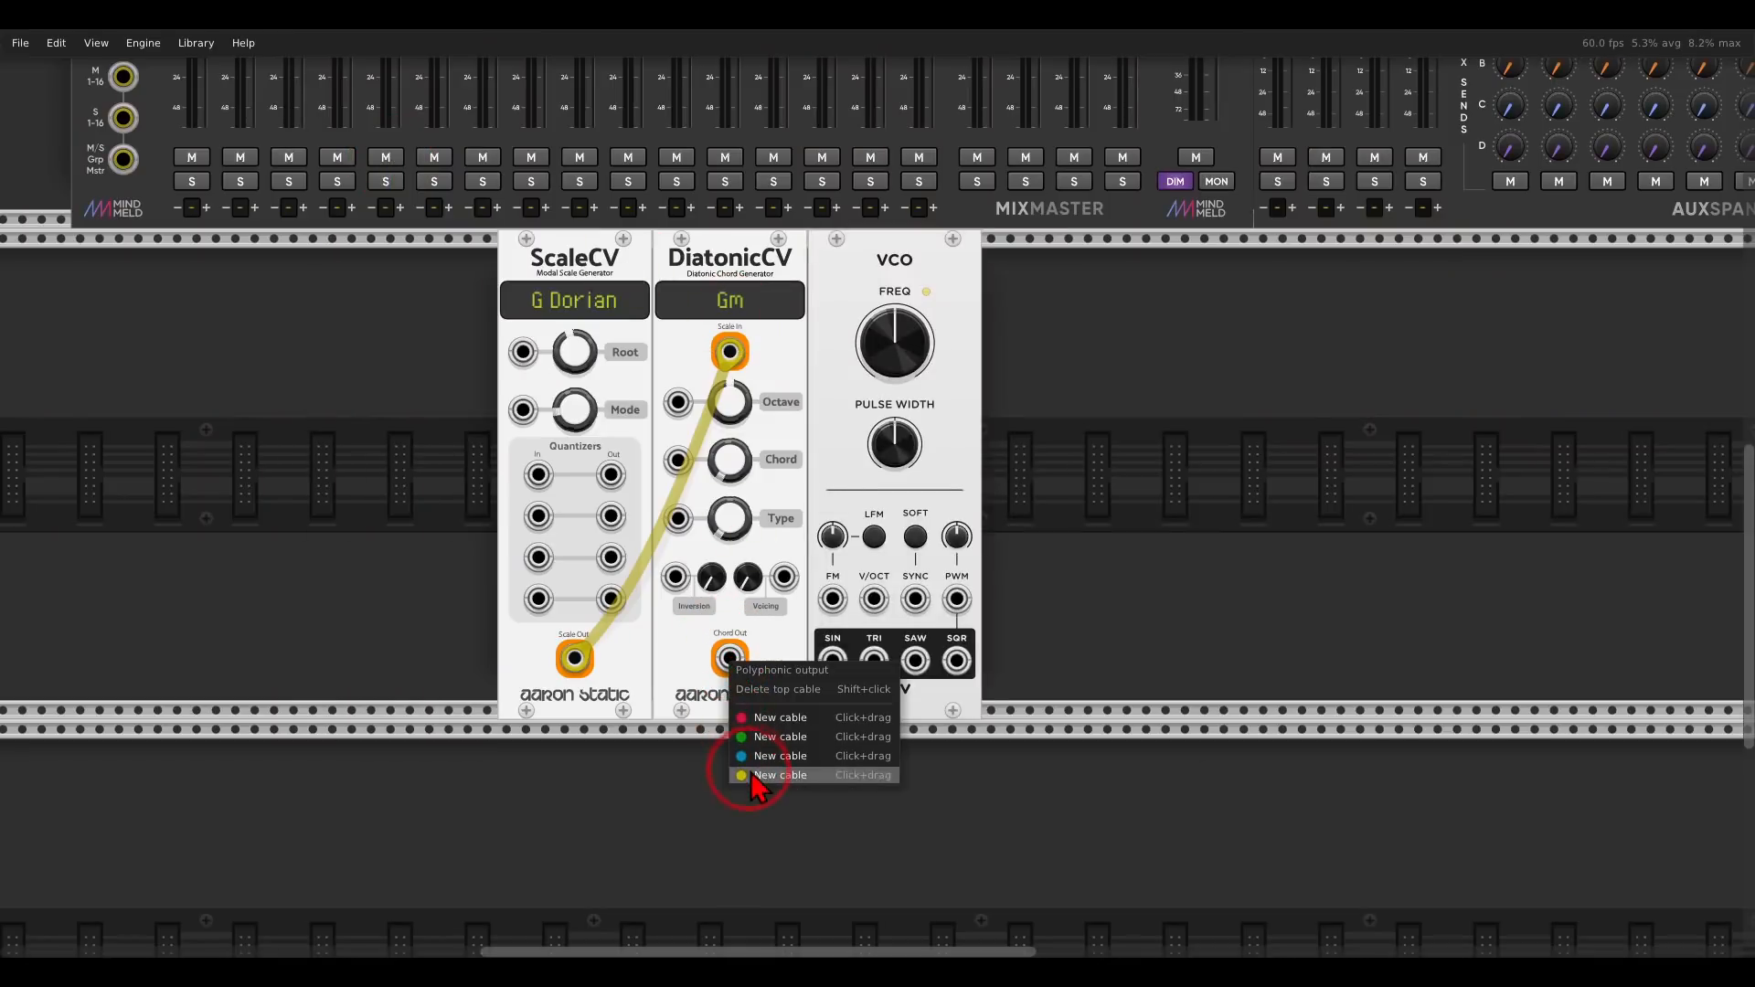
click(874, 599)
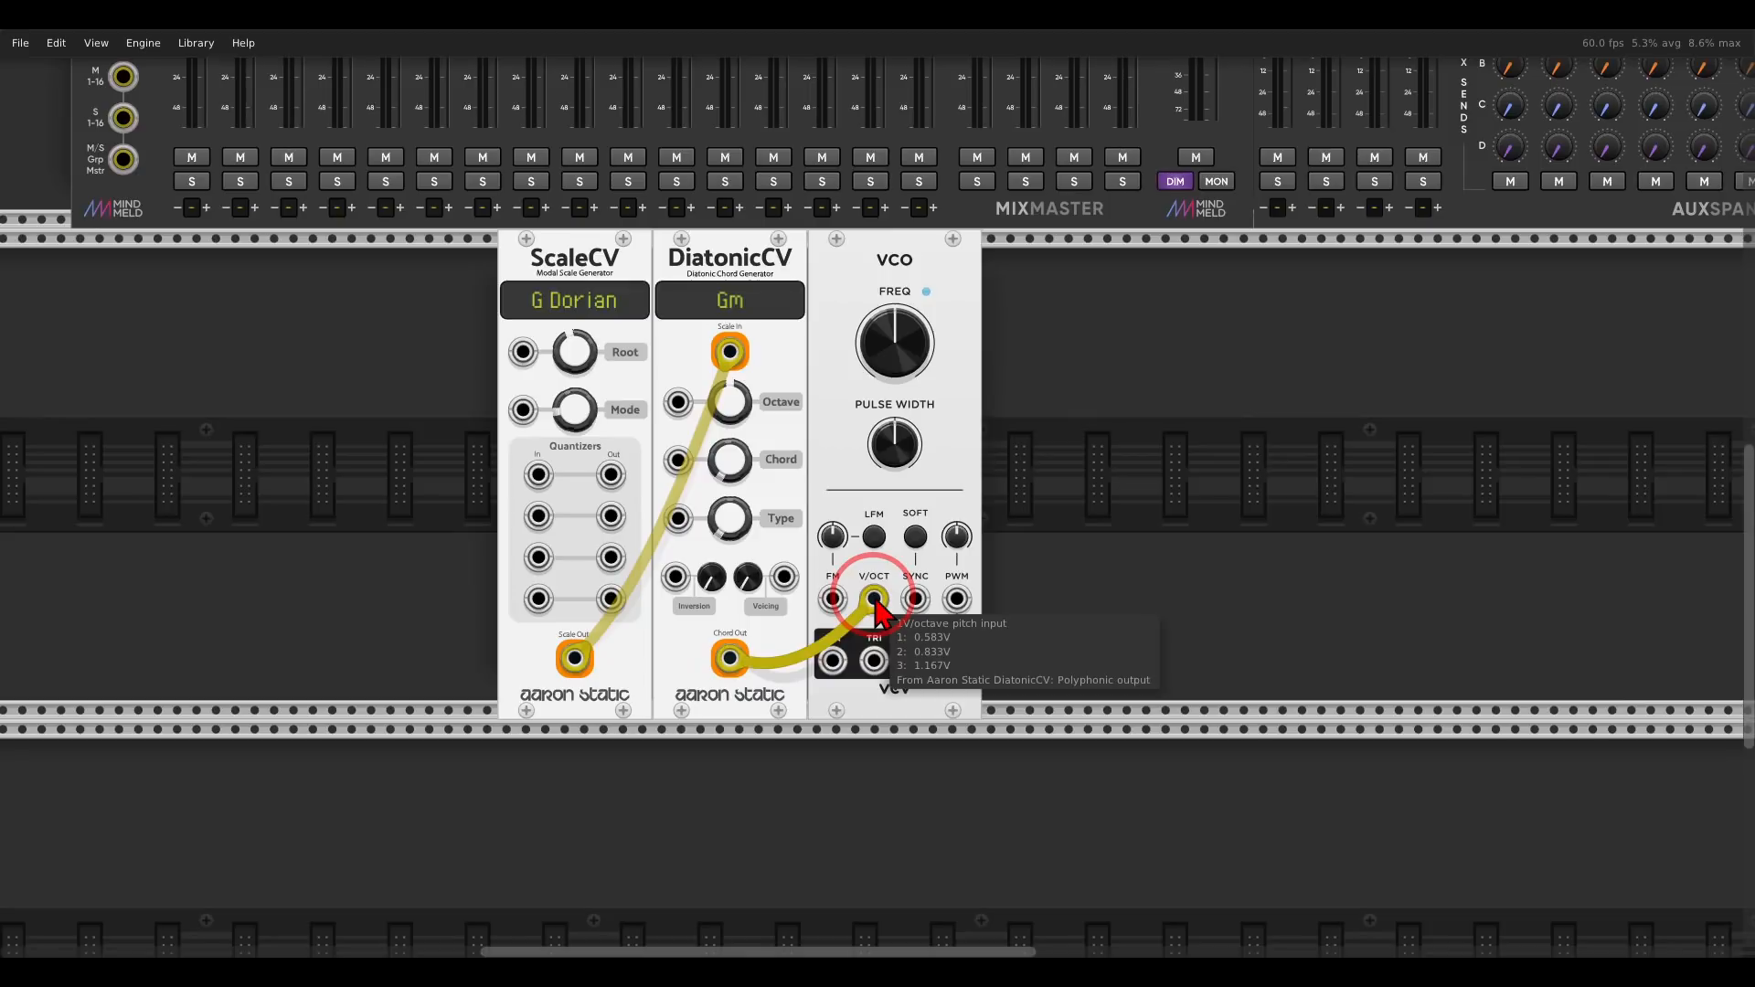
click(874, 599)
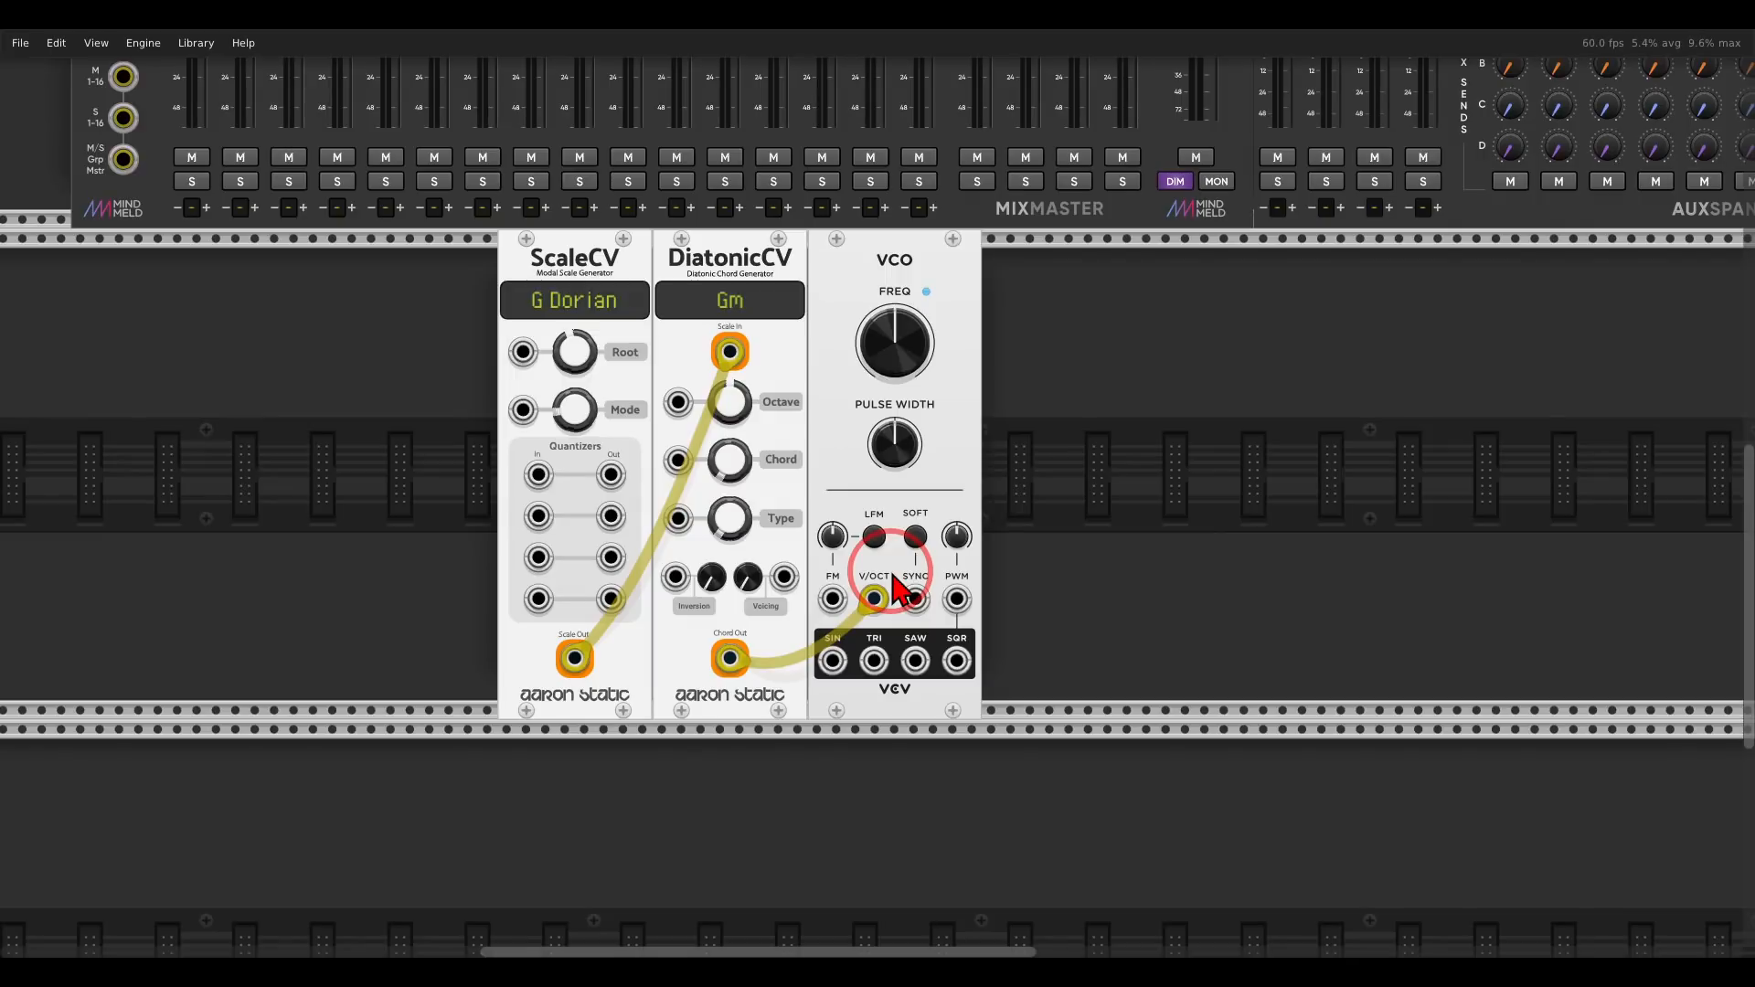
- Patch the VCO's triangle output to the left input of mixer channel 1 with a red cable
right_click(874, 660)
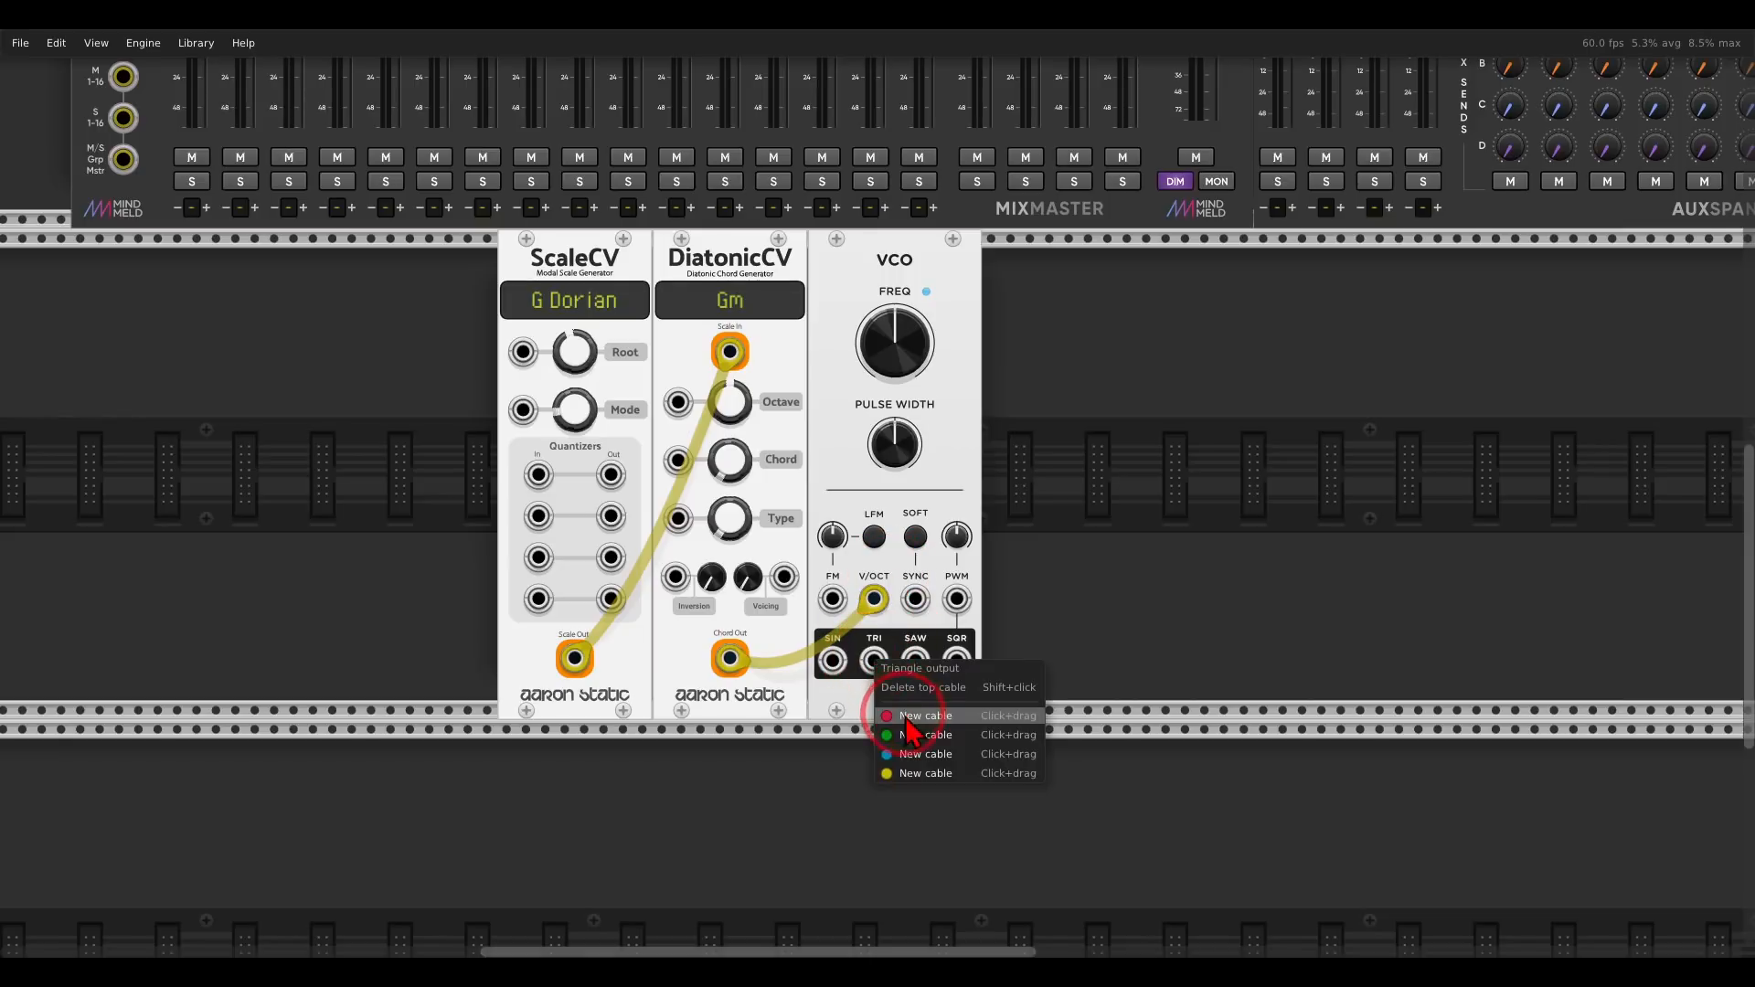
click(904, 727)
drag(429, 32, 190, 90)
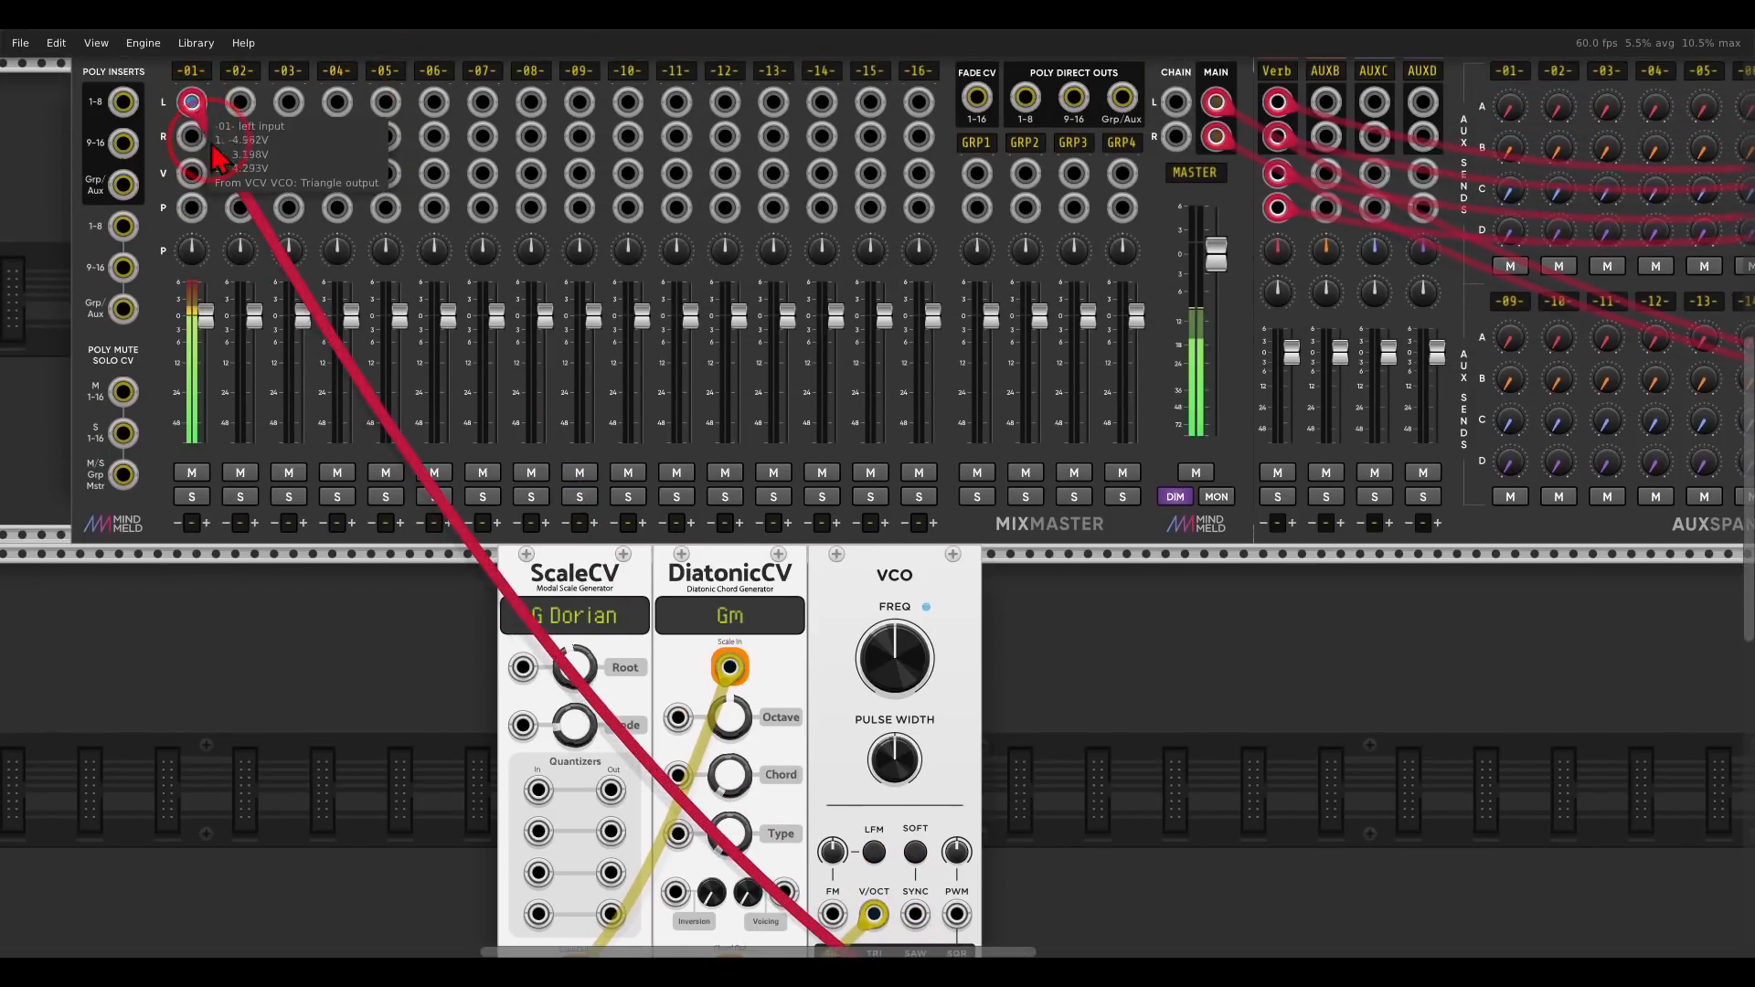
- Audition different Chord and Type settings on DiatonicCV, ending back on the Gm chord
scroll(501, 629, down, 1)
scroll(501, 629, down, 2)
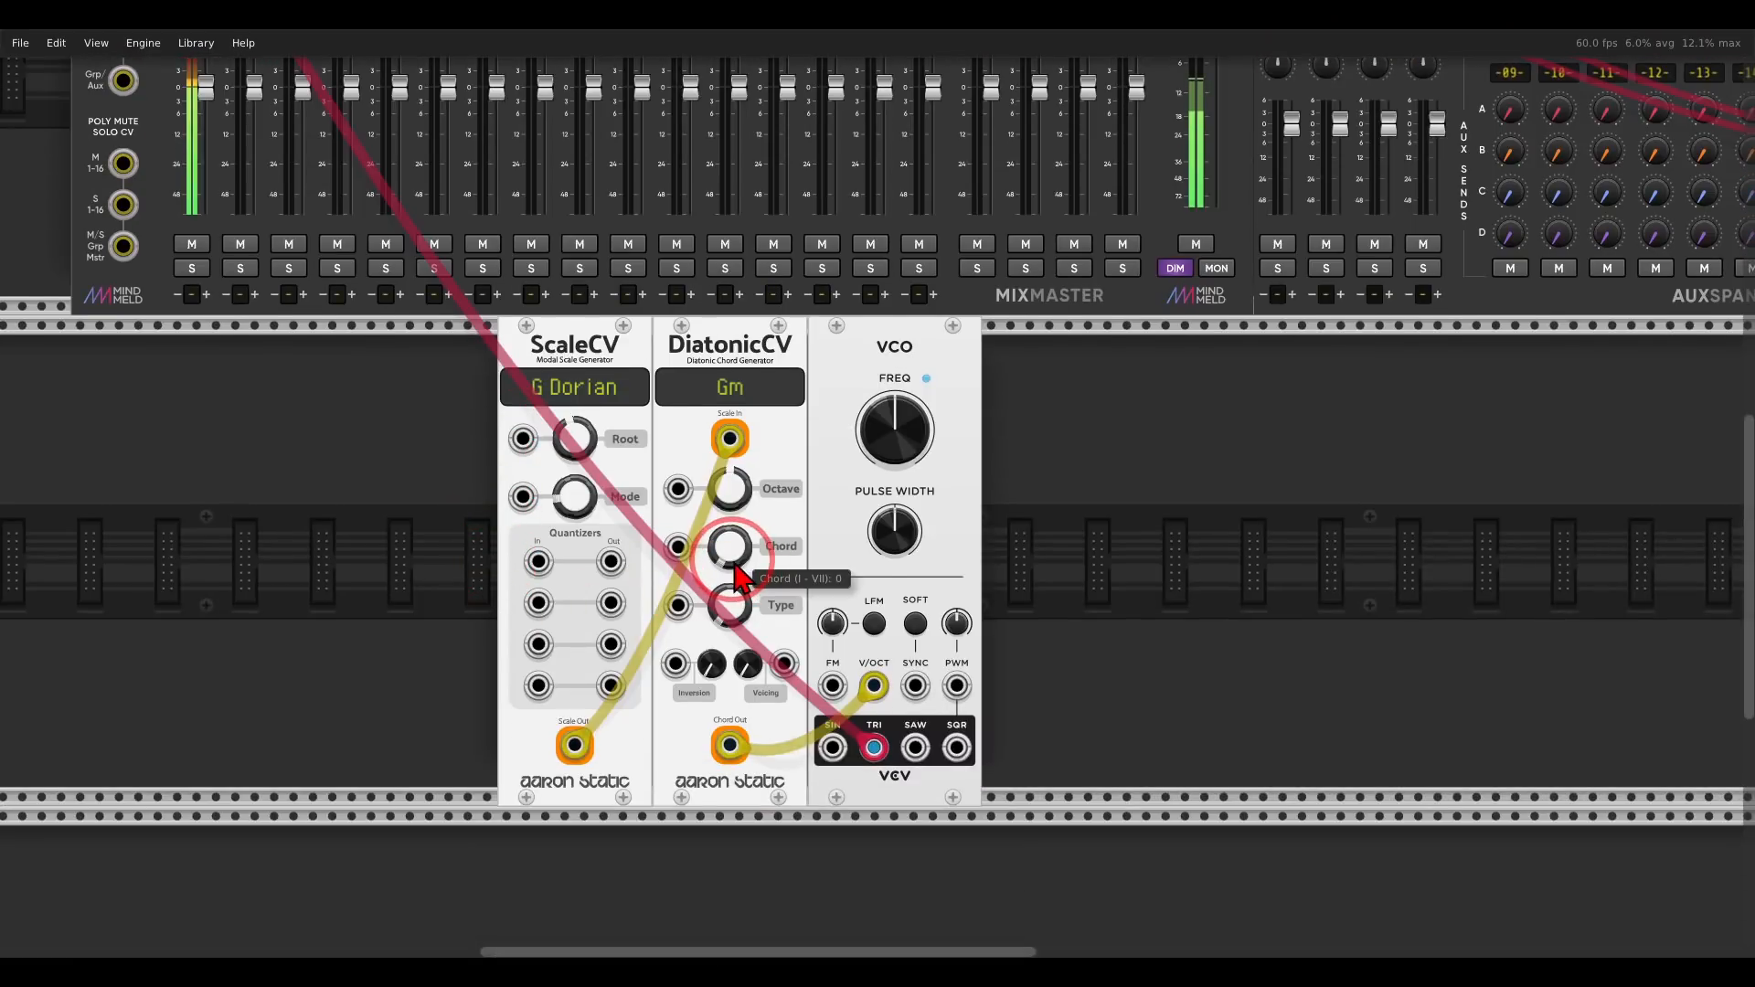
drag(730, 567, 876, 489)
drag(729, 605, 891, 514)
drag(730, 546, 881, 512)
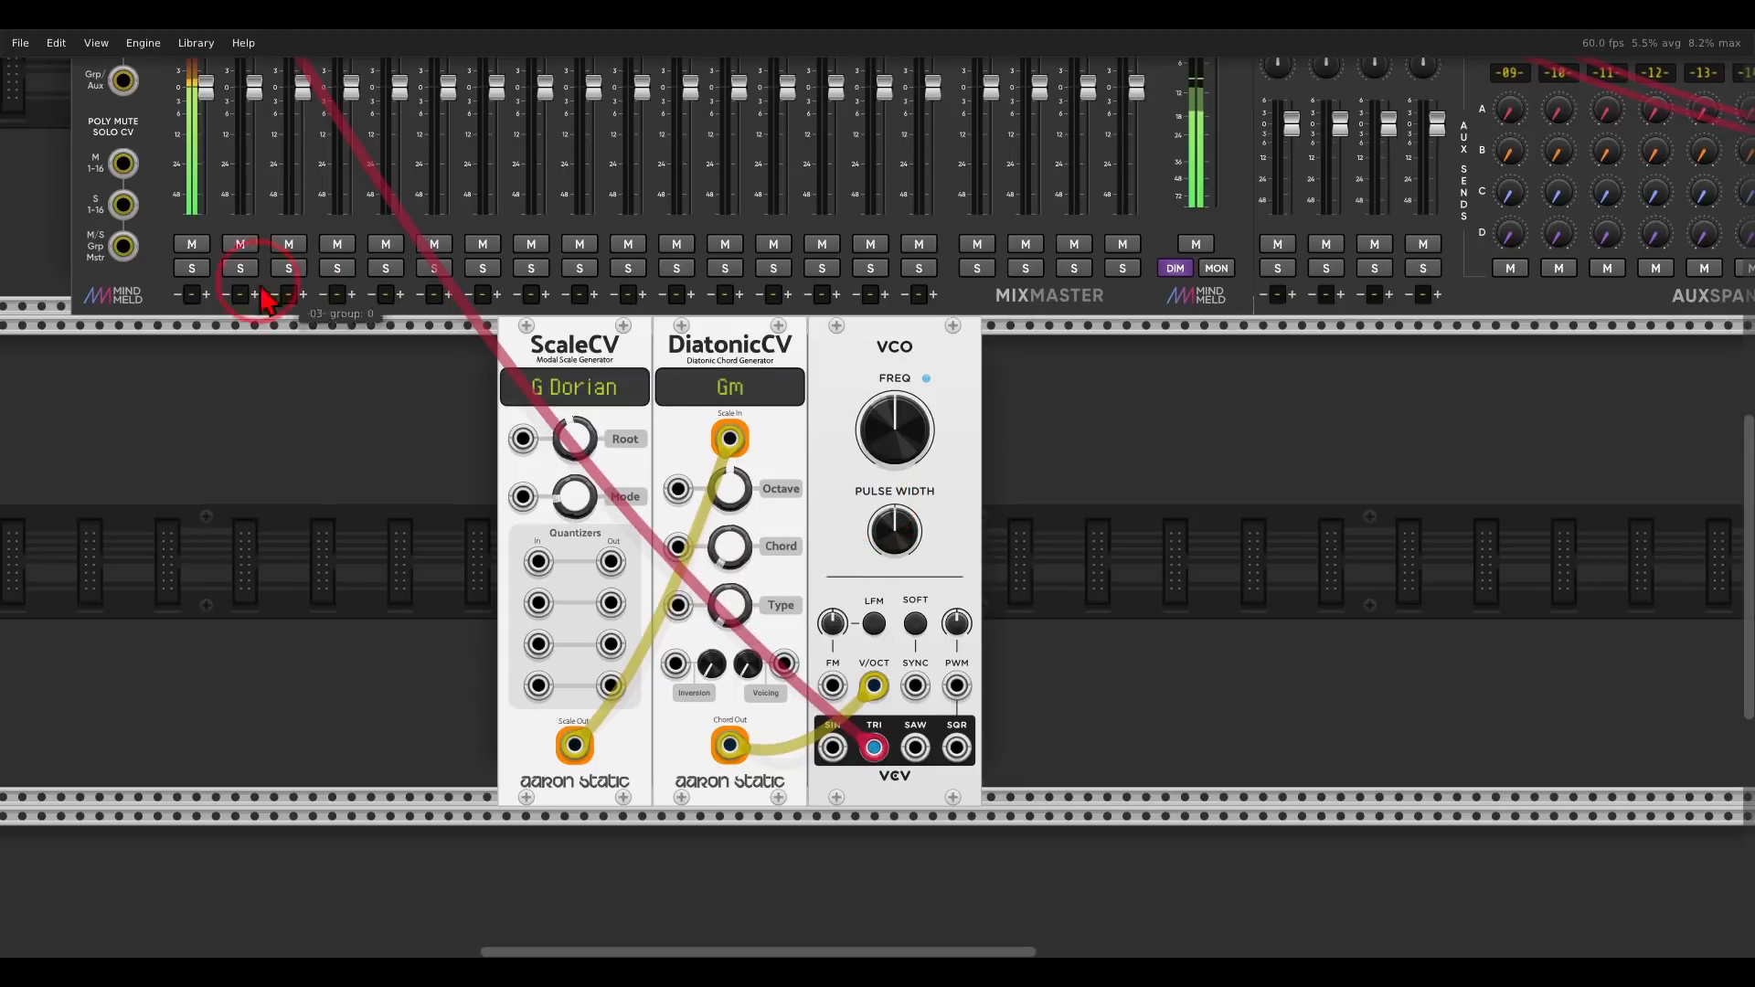
- Mute mixer channel 1 and add the ASSprdr module directly beside the VCO
click(201, 249)
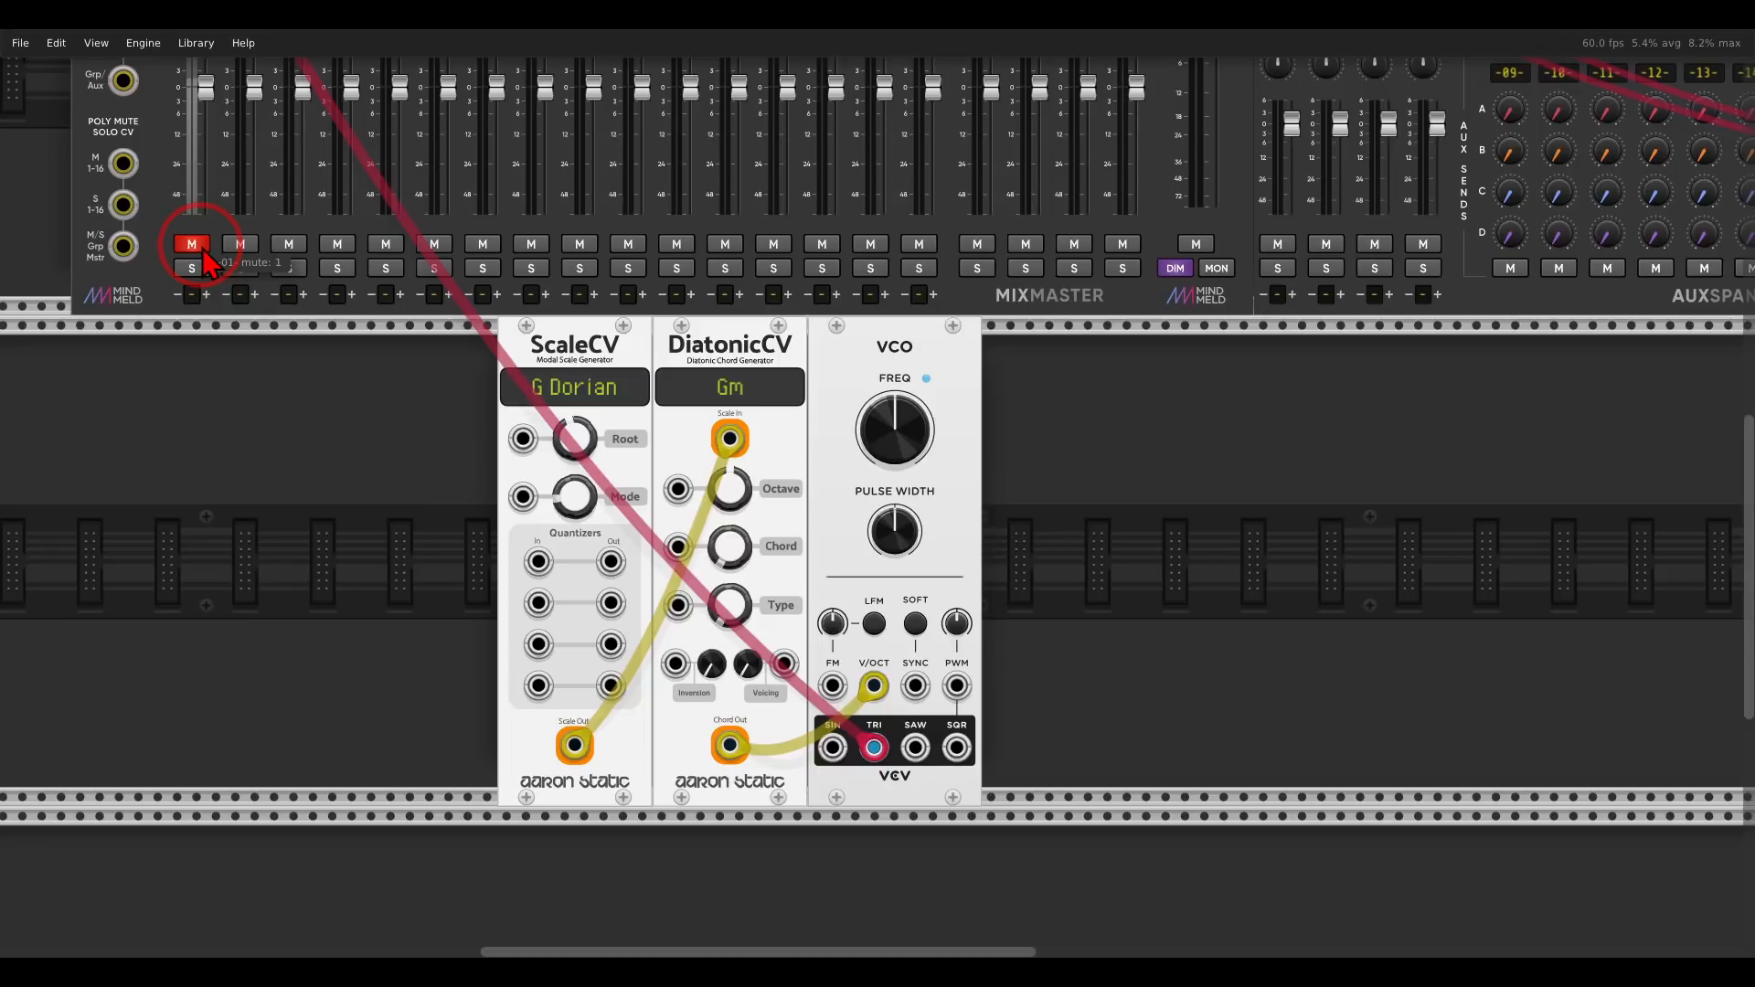
right_click(1030, 474)
drag(1153, 156, 1023, 411)
- Remove the VCO triangle cable from the mixer, patch that output to ASSprdr's IN L, and check ASSprdr's Merge Poly Output option
right_click(874, 747)
click(918, 772)
right_click(871, 747)
drag(887, 802, 1009, 586)
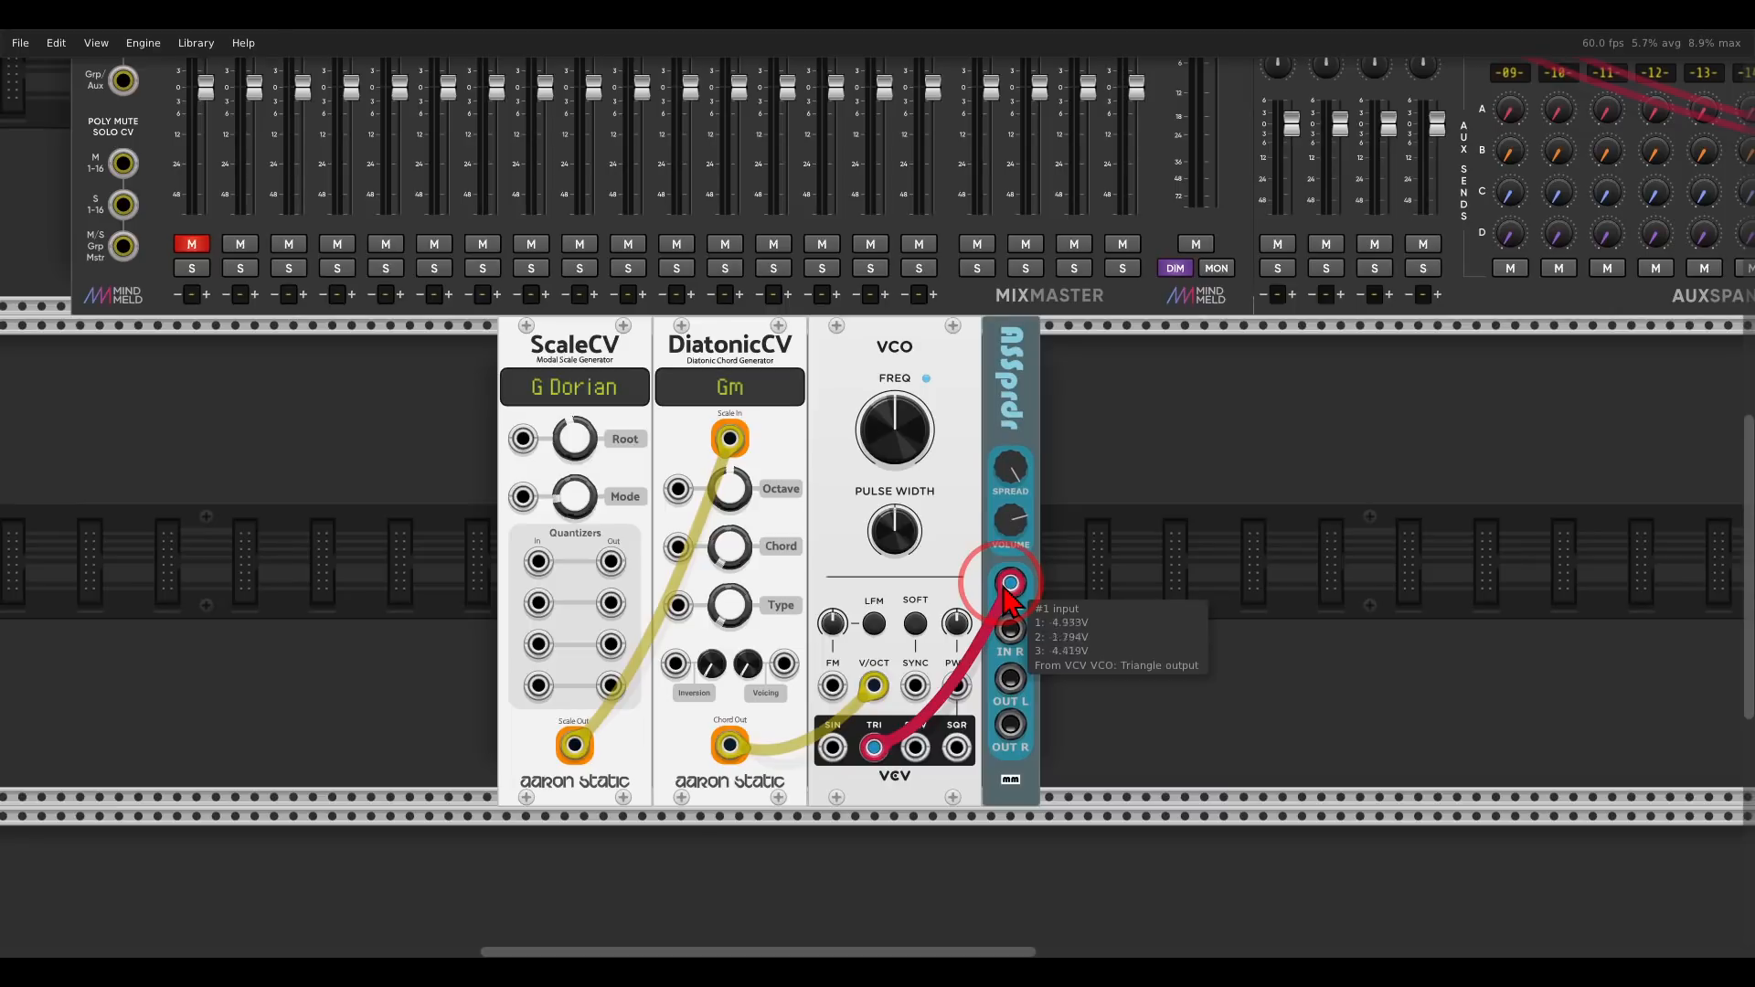
right_click(1003, 409)
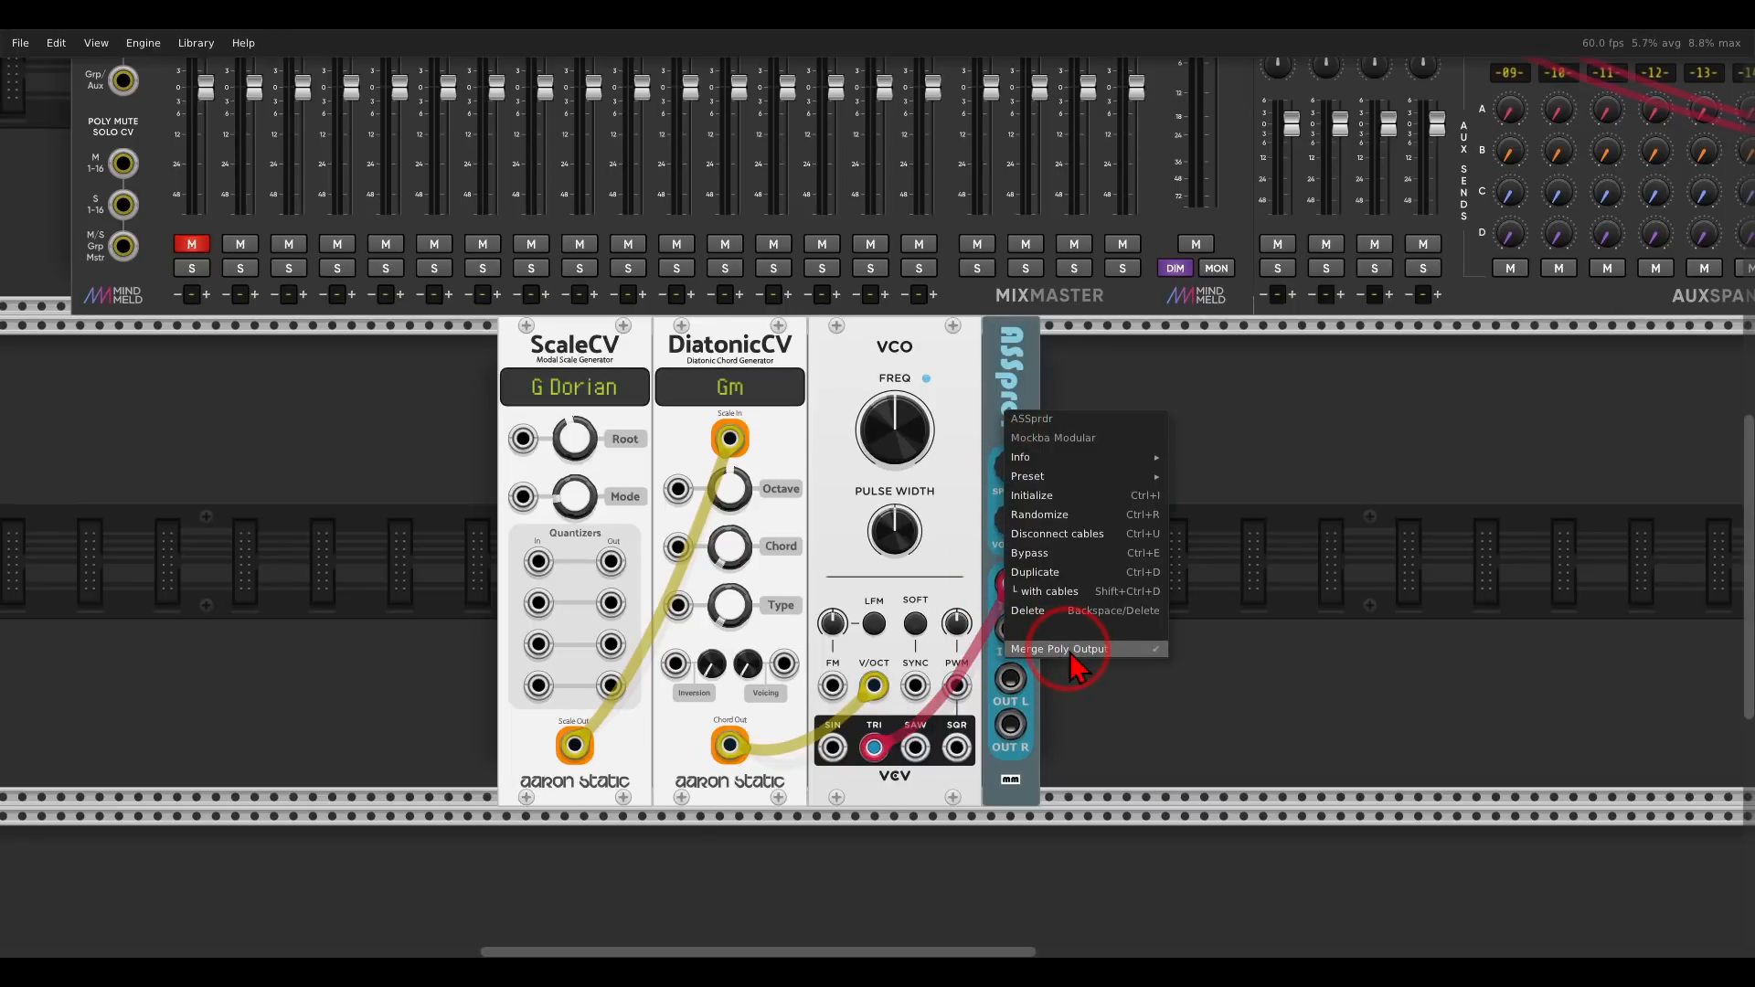
click(999, 358)
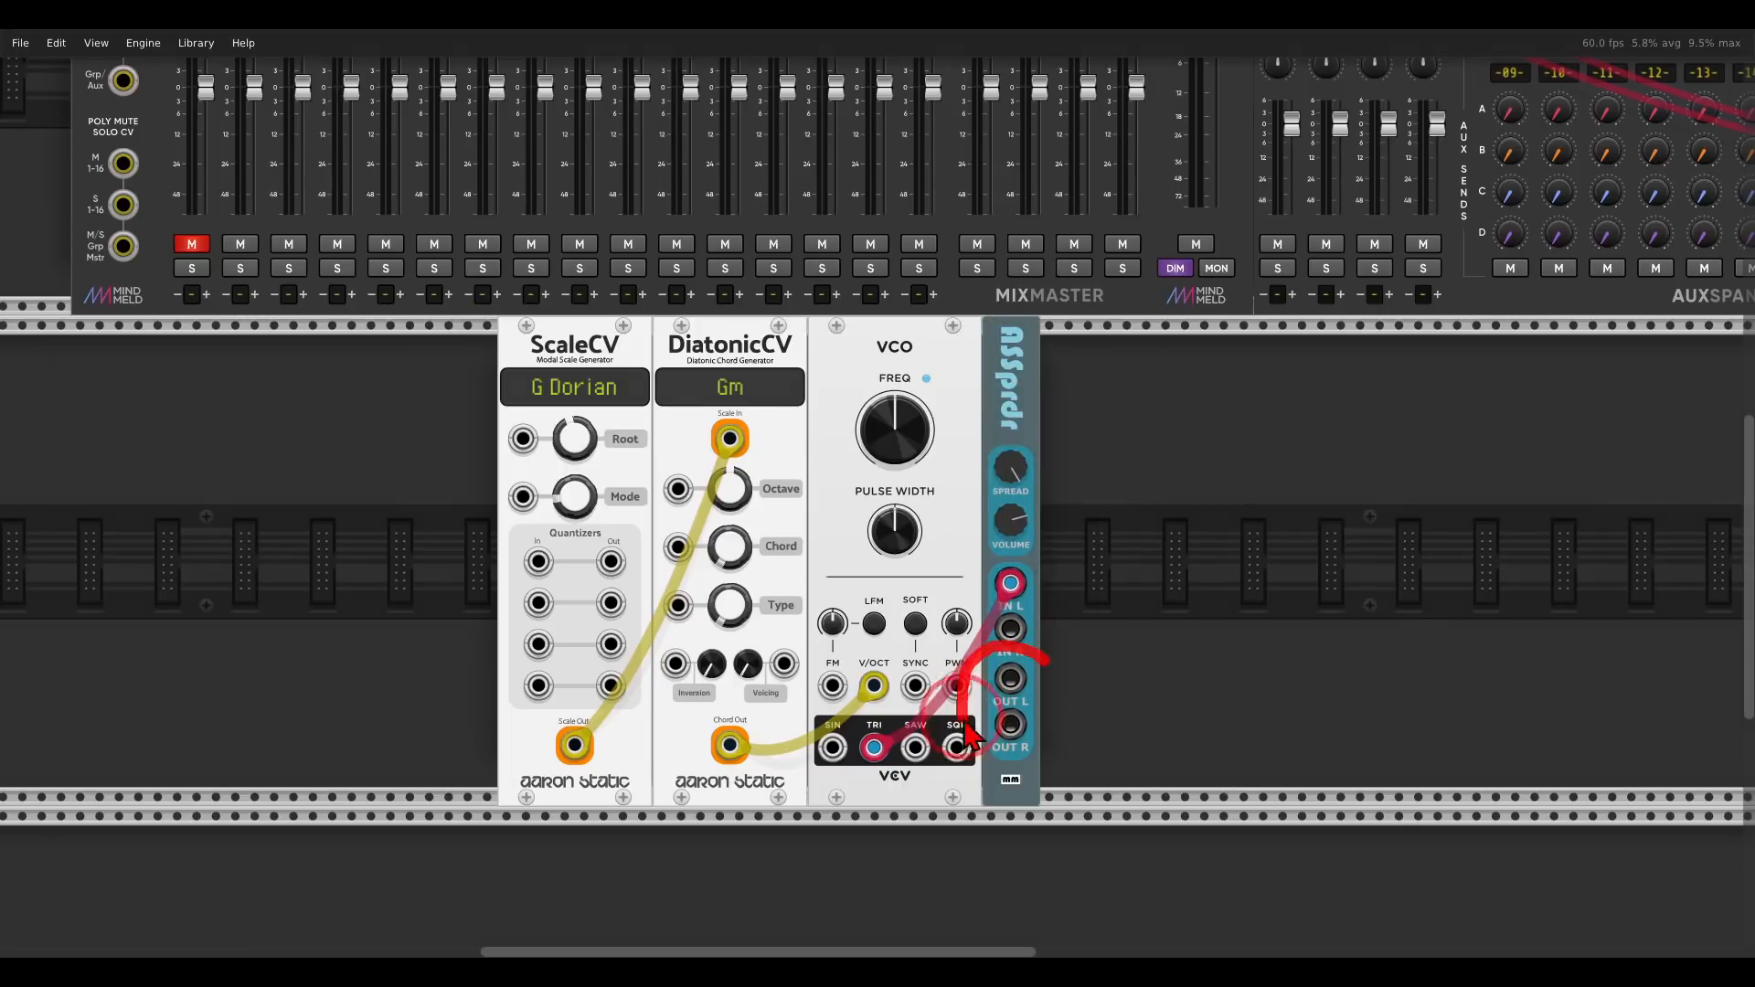
- Patch ASSprdr's OUT L and OUT R to mixer channel 1's left and right inputs with red cables and unmute the channel
right_click(1011, 677)
drag(1026, 728, 193, 215)
right_click(194, 264)
drag(228, 339, 1010, 766)
click(191, 285)
- Turn up ASSprdr's volume and compare 0% spread with a wide spread, leaving the spread wide
click(1012, 574)
drag(1012, 579, 878, 495)
drag(1014, 513, 881, 502)
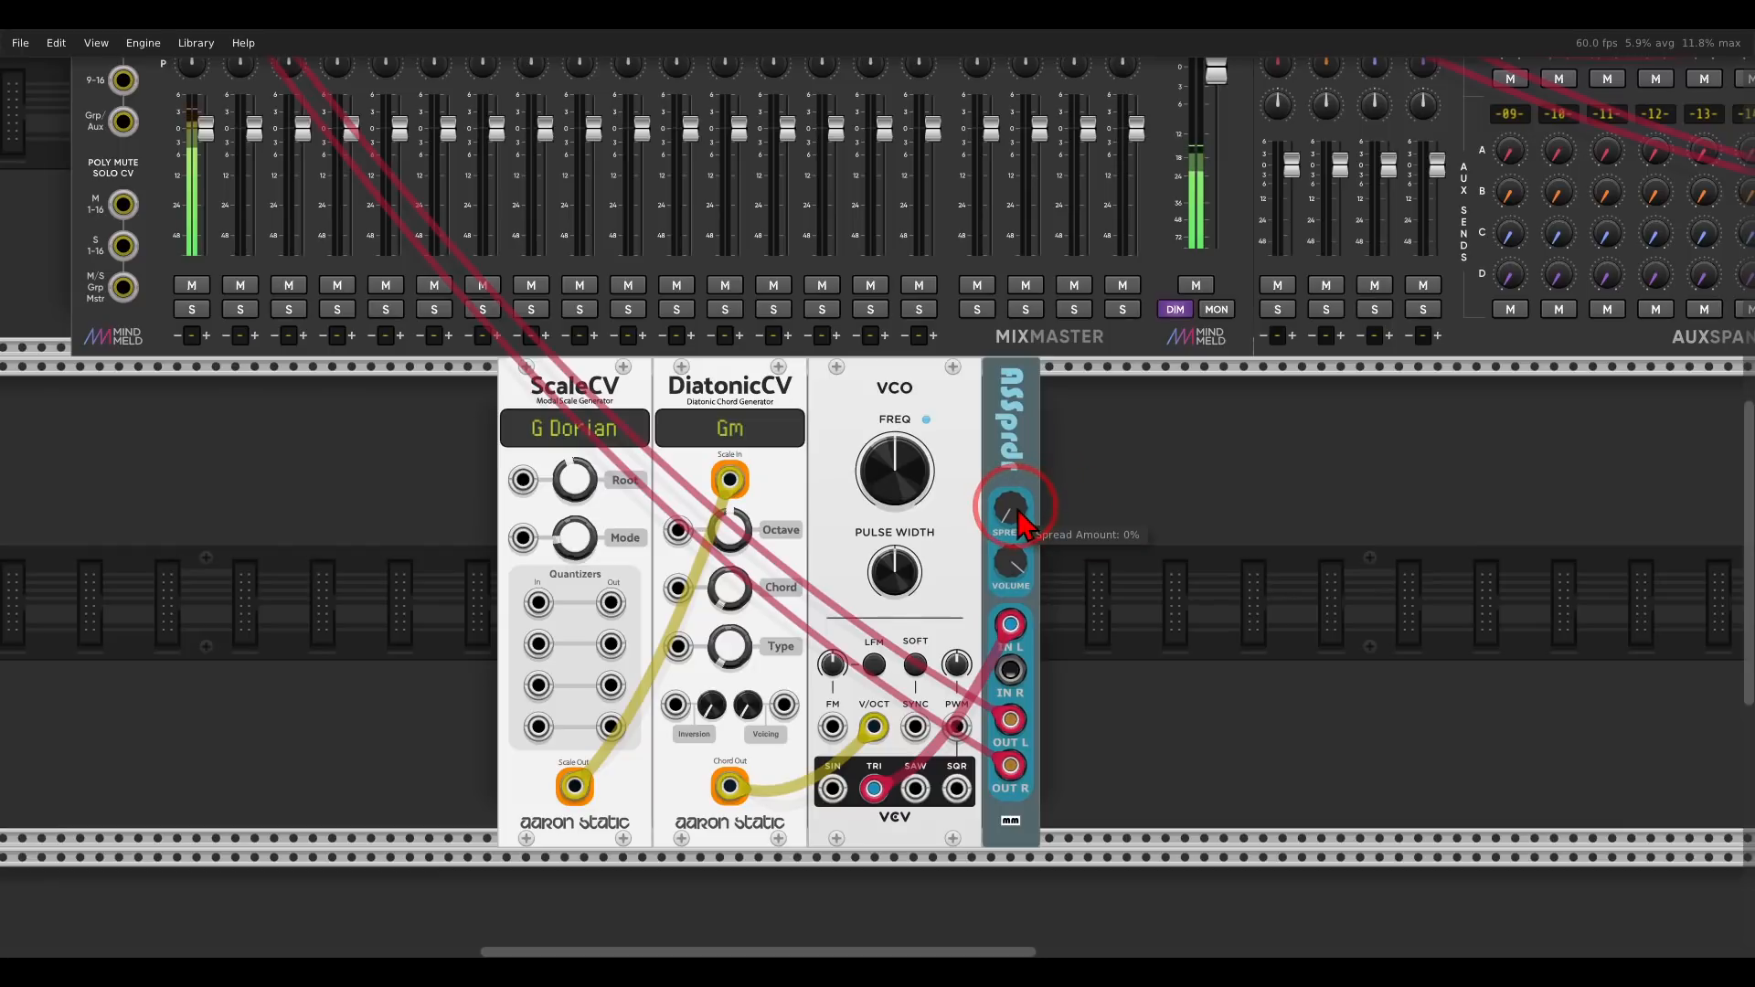
drag(1012, 510, 893, 470)
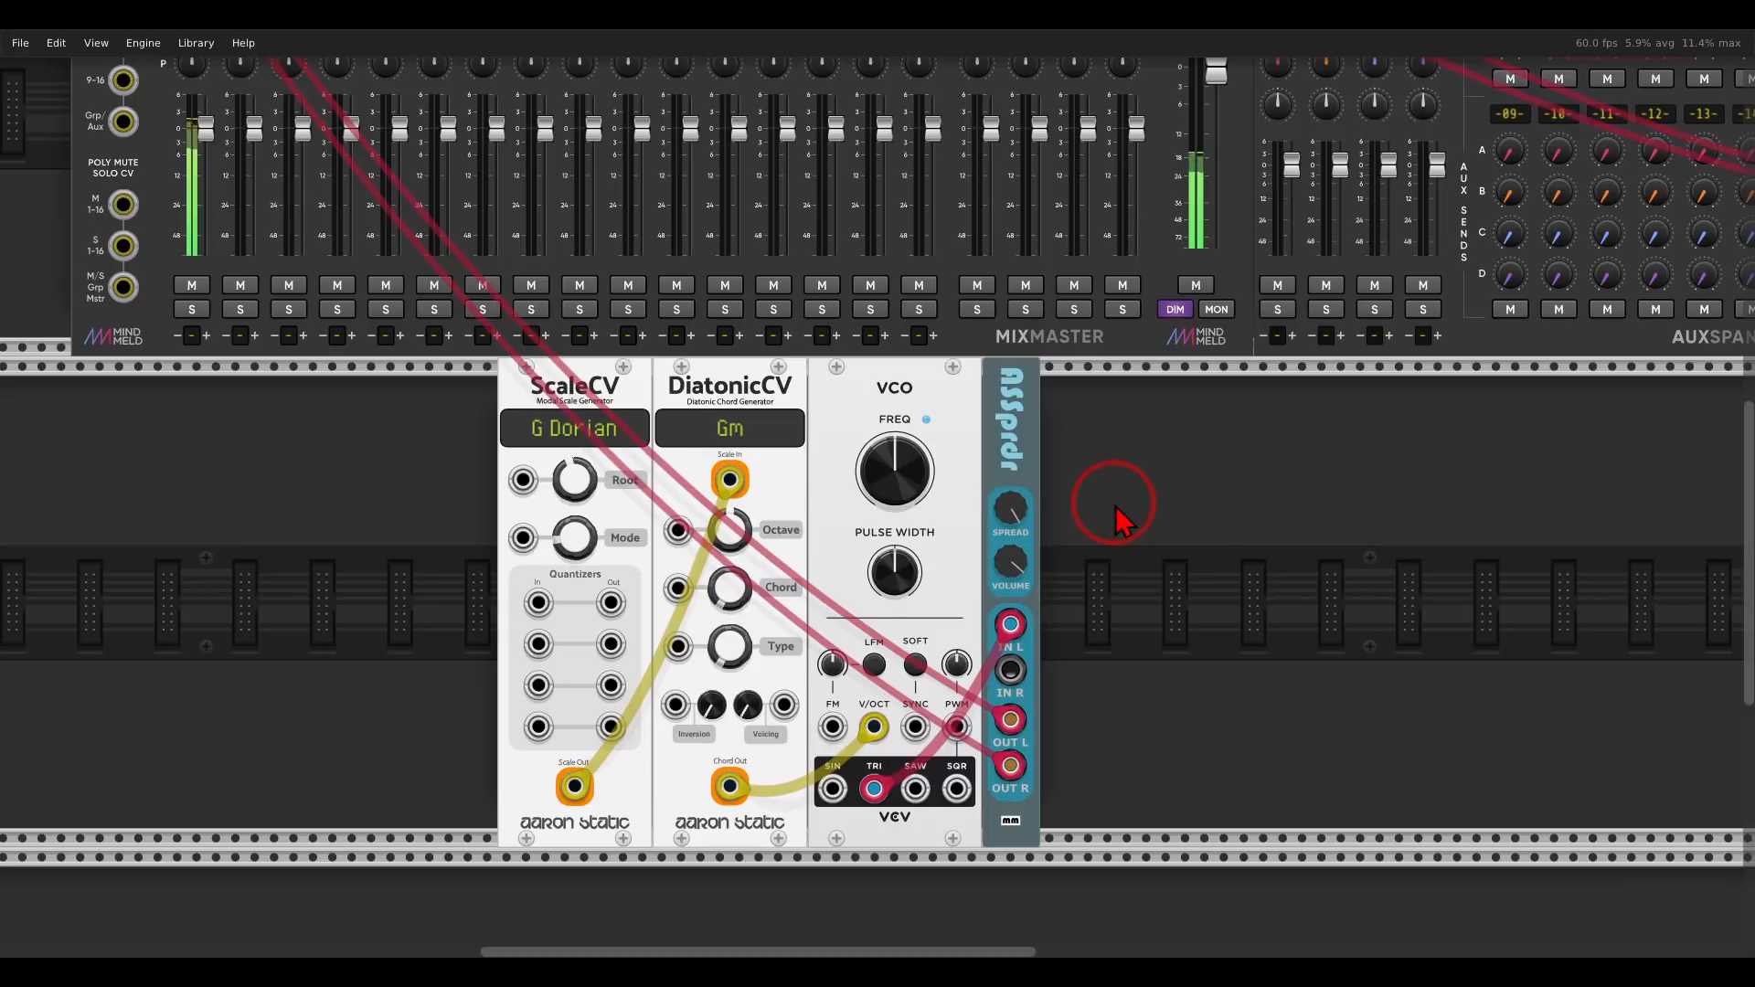
- Mute mixer channel 1 and insert a VCA module between the VCO and ASSprdr
click(192, 285)
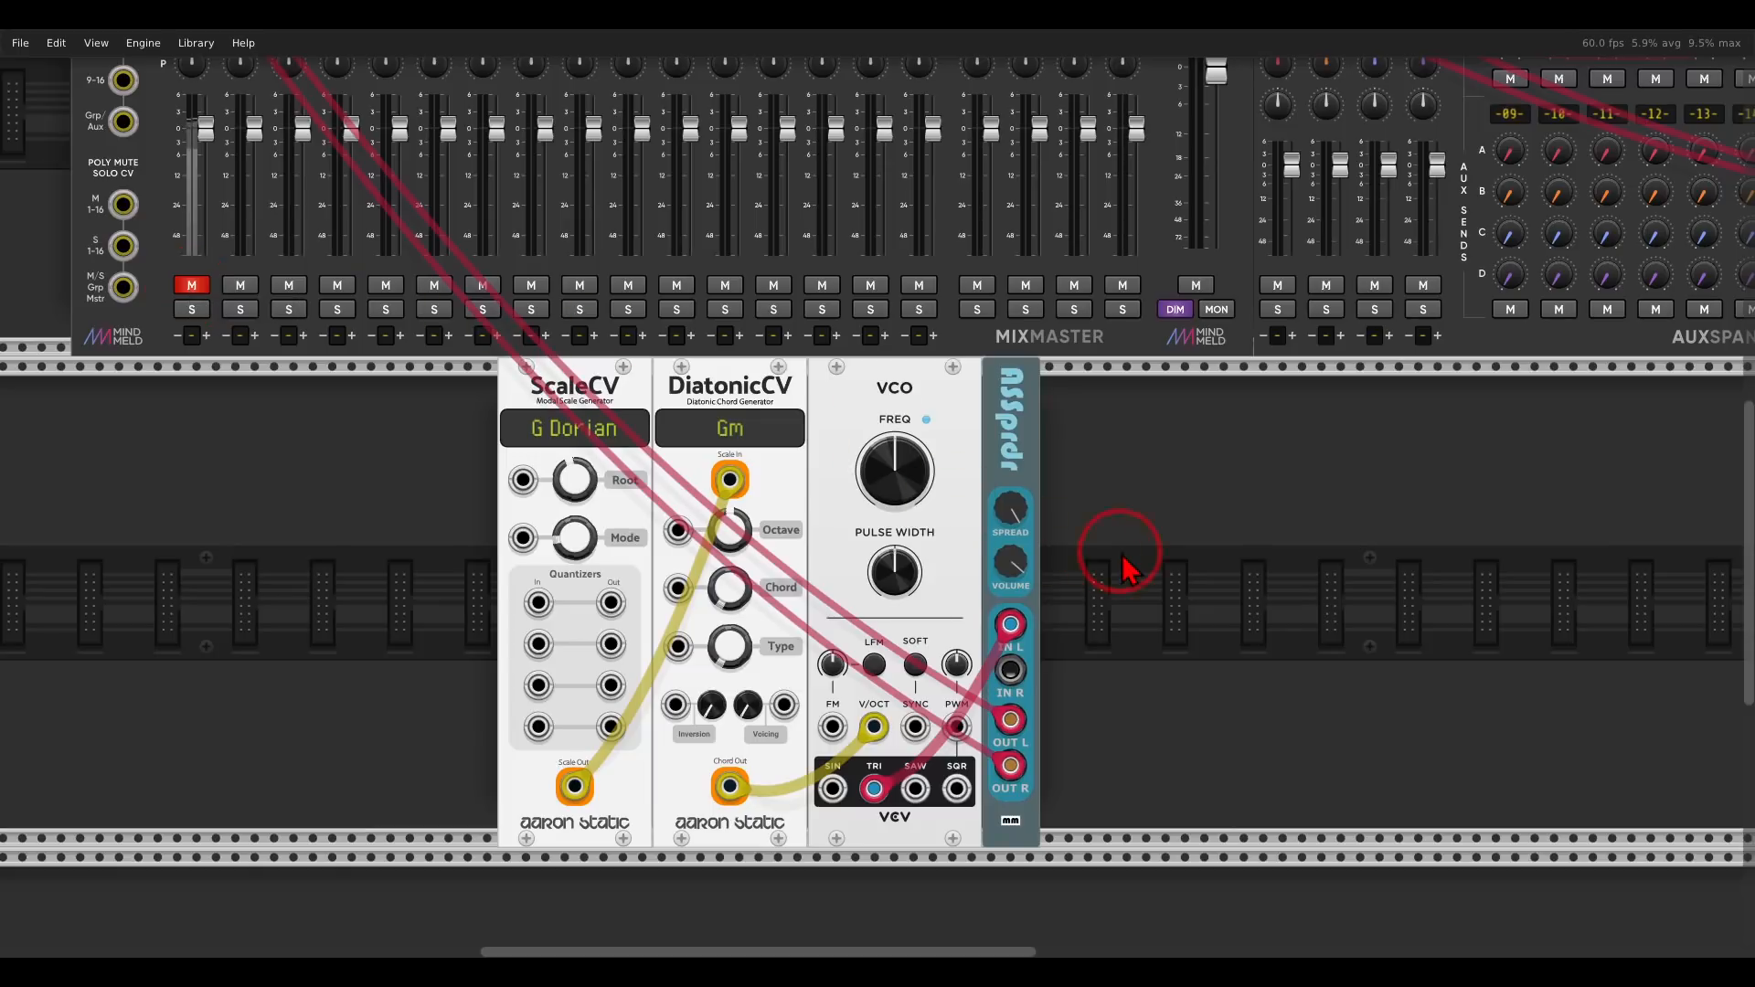
drag(1119, 568, 1141, 516)
ctrl+scroll(998, 578, up, 1)
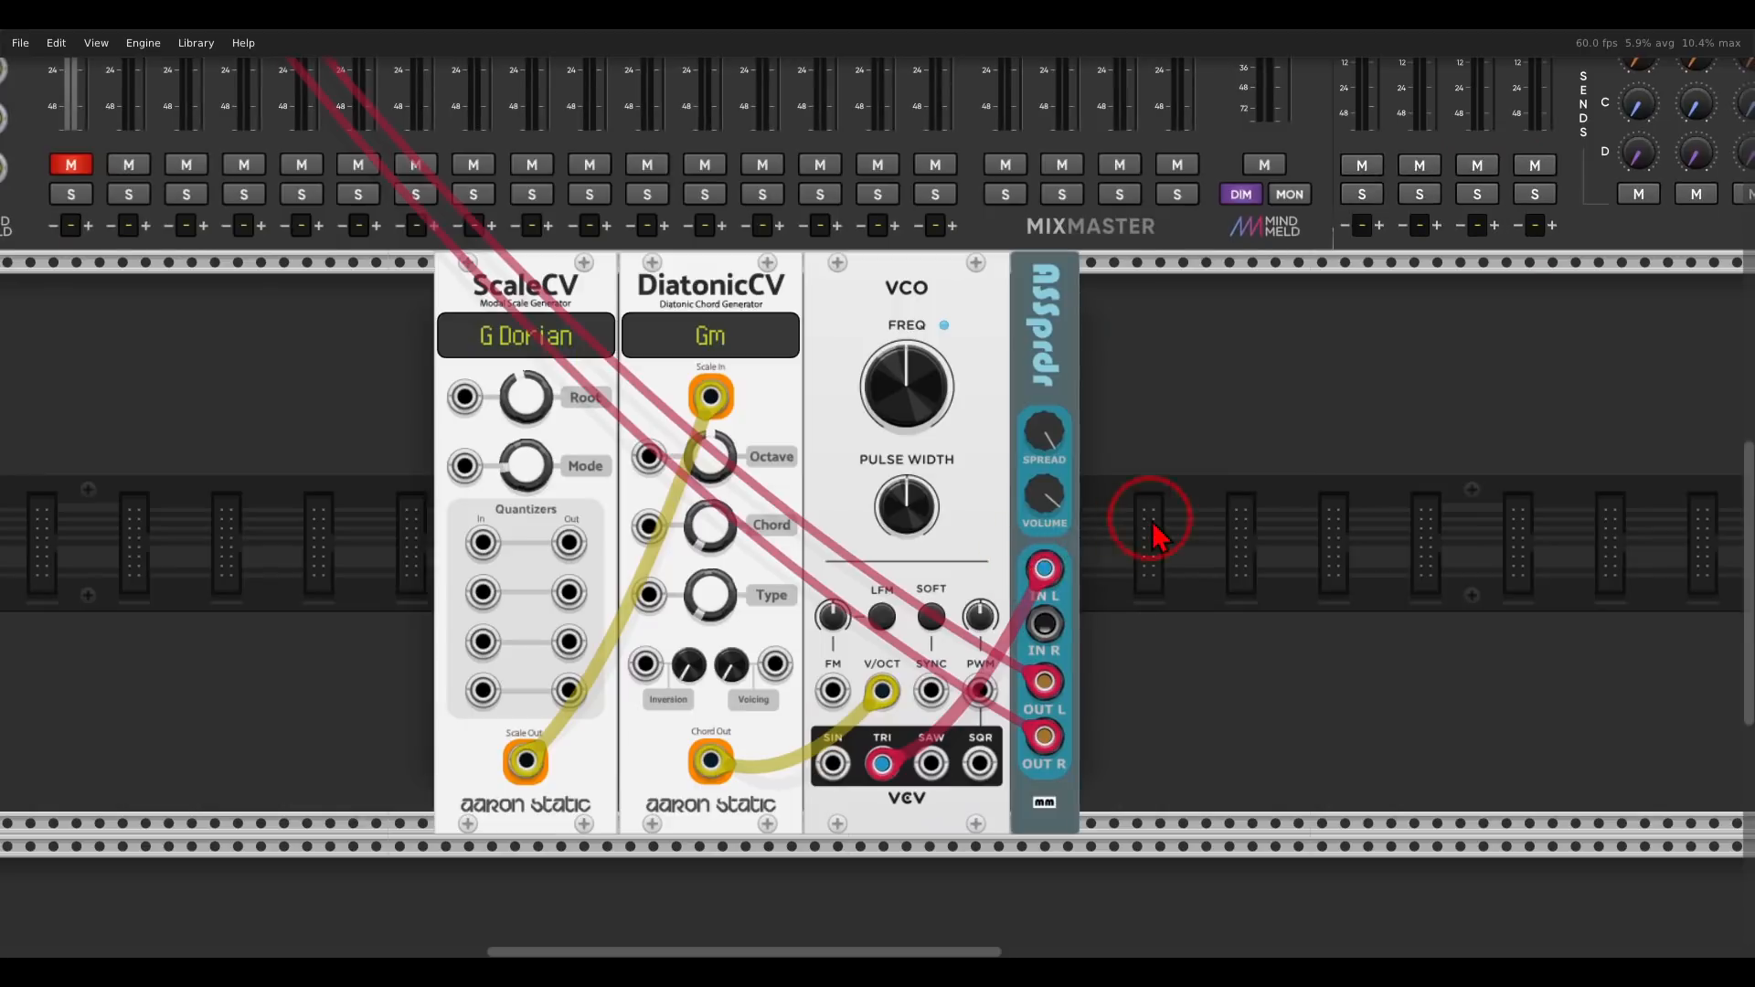
drag(1116, 412, 1176, 368)
drag(1102, 274, 1234, 274)
right_click(1178, 309)
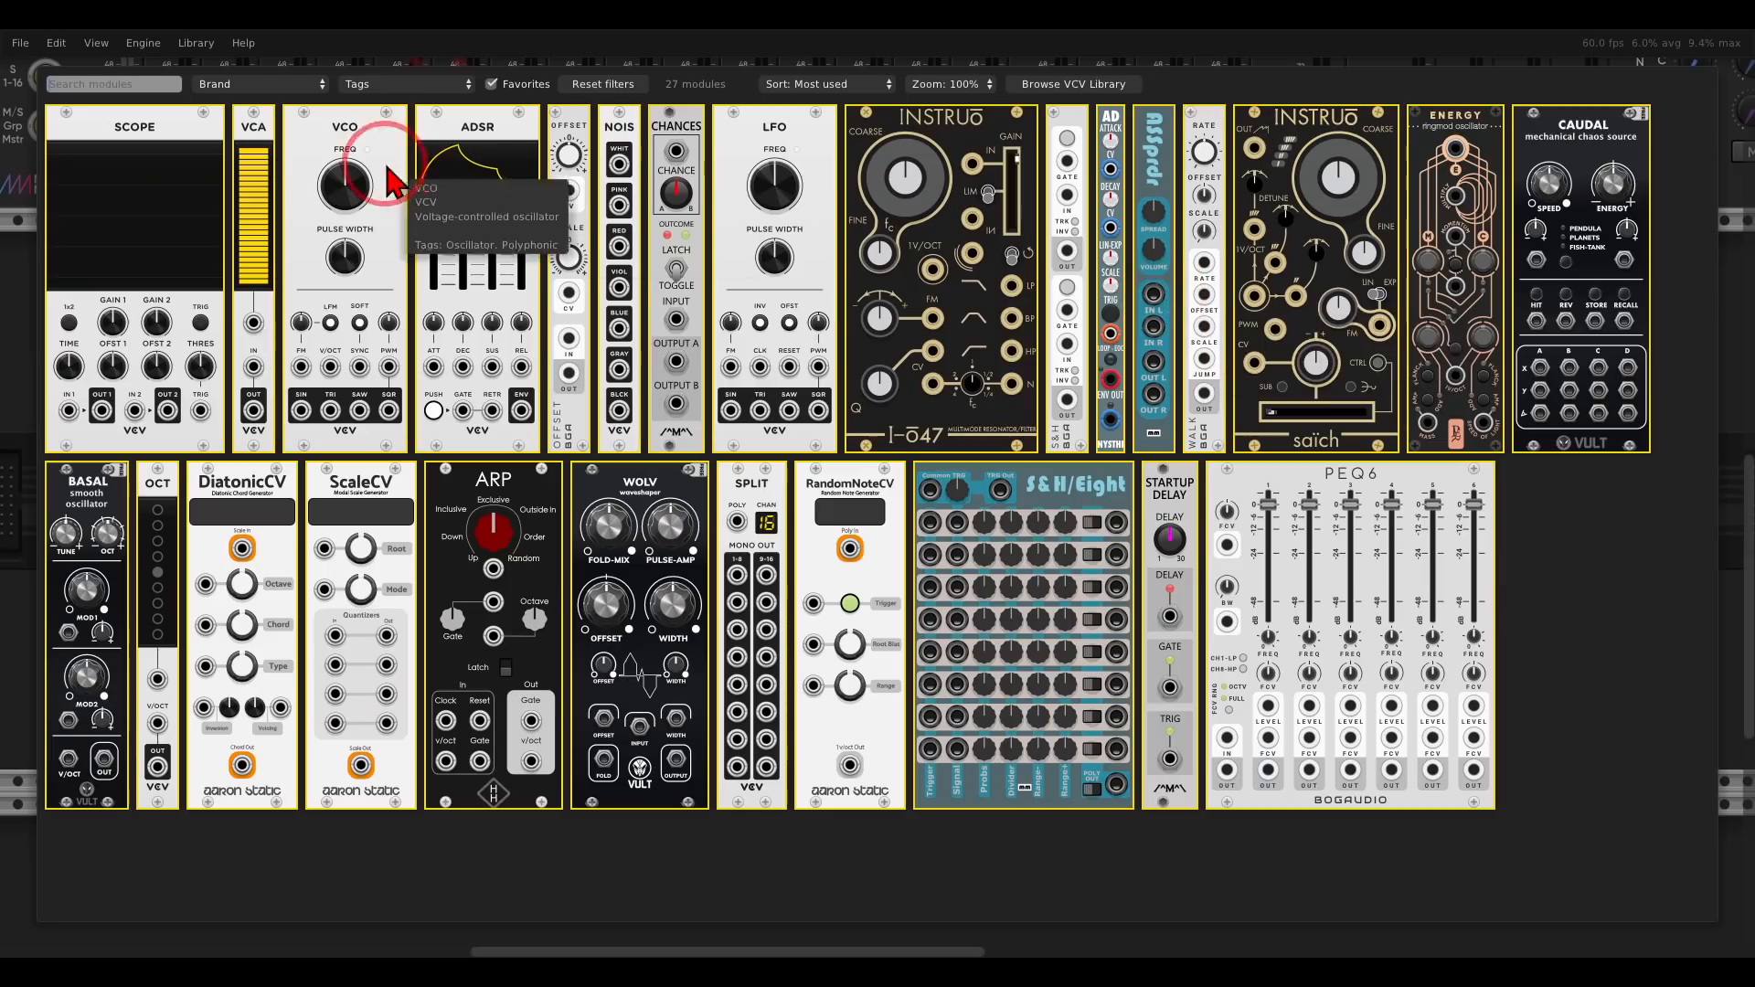
click(249, 132)
drag(1247, 256, 1189, 256)
- Route the VCO's triangle output into the VCA's IN and the VCA's OUT into ASSprdr's IN L
drag(938, 722, 1101, 649)
right_click(1100, 720)
drag(1124, 773, 1170, 527)
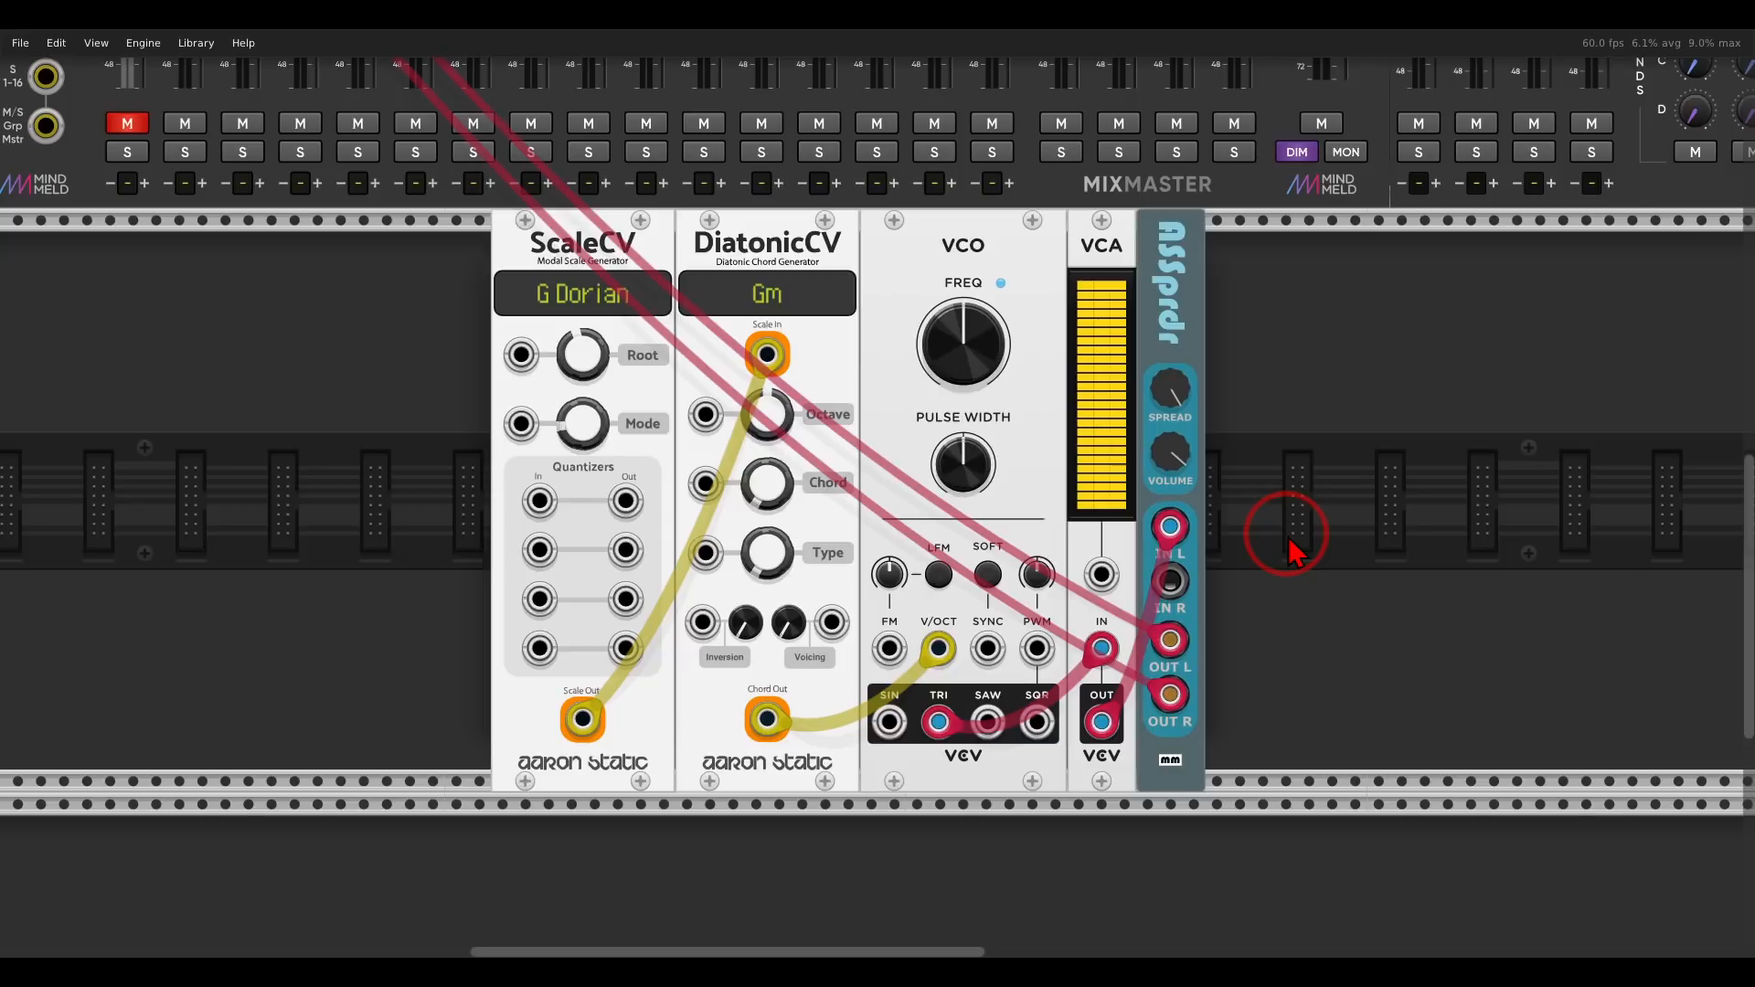
- Add an LFO module directly in front of ScaleCV
scroll(658, 384, left, 3)
right_click(658, 384)
drag(765, 179, 770, 268)
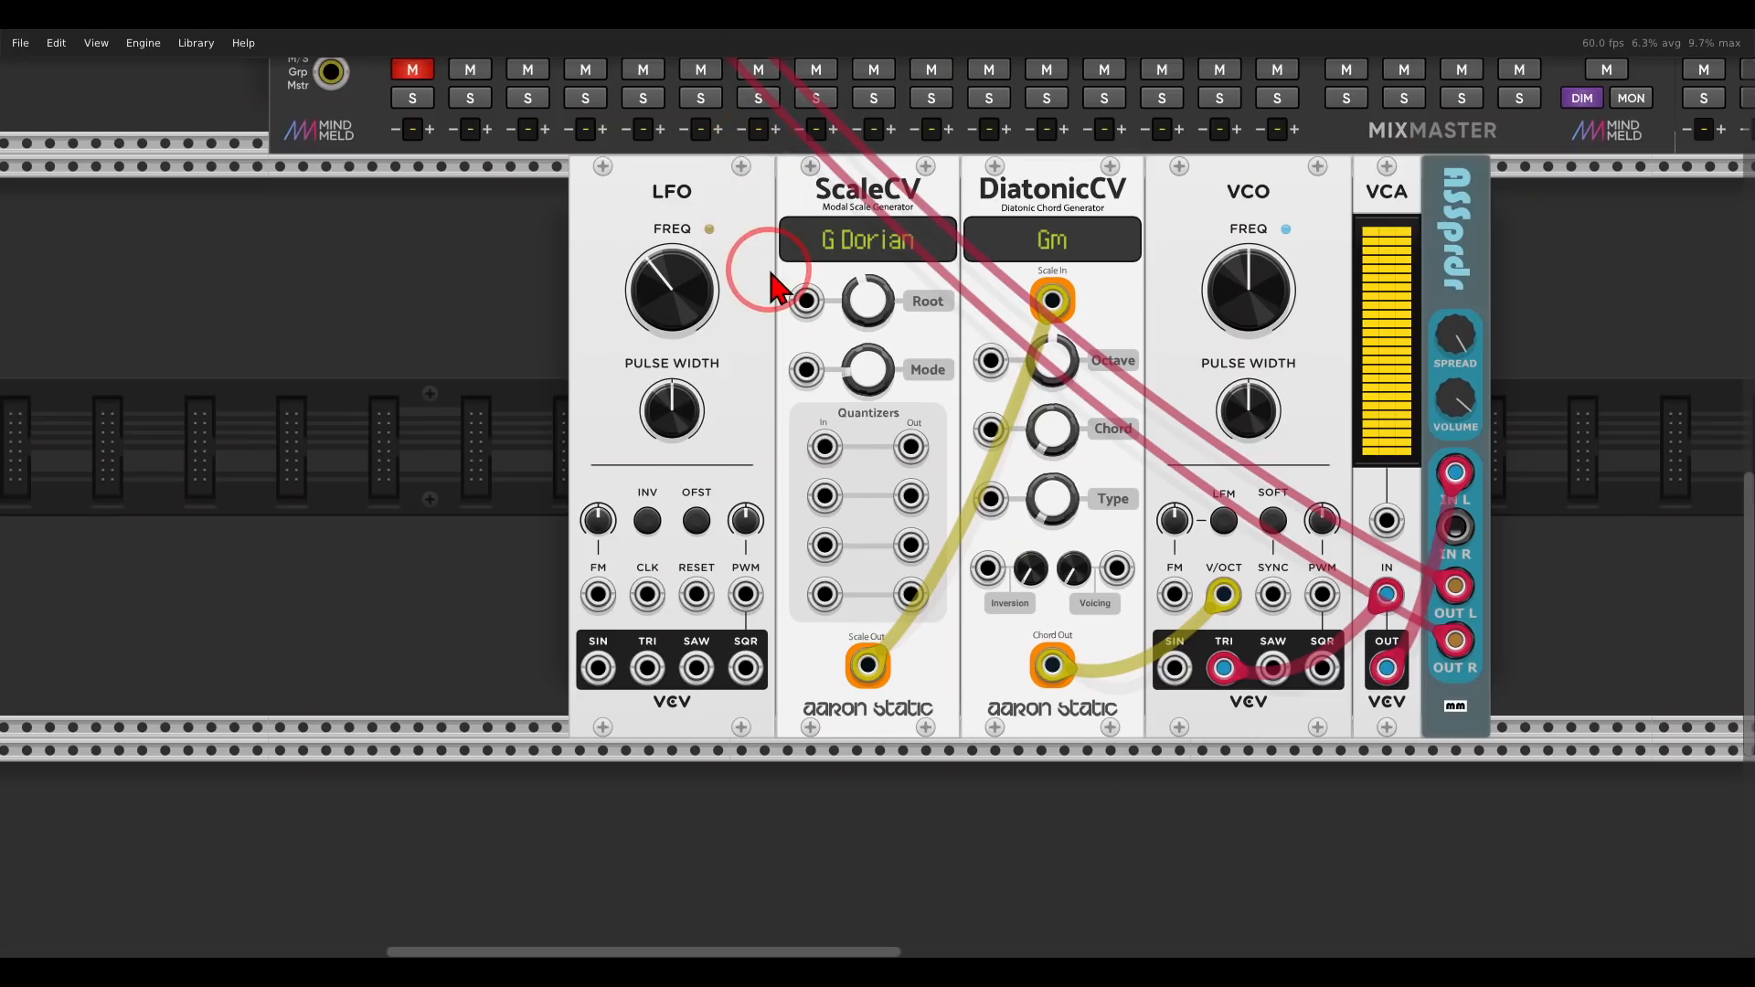
- Patch the LFO's triangle output to the VCA's level CV input with a green cable and unmute mixer channel 1
right_click(647, 667)
drag(690, 755, 1386, 521)
click(422, 75)
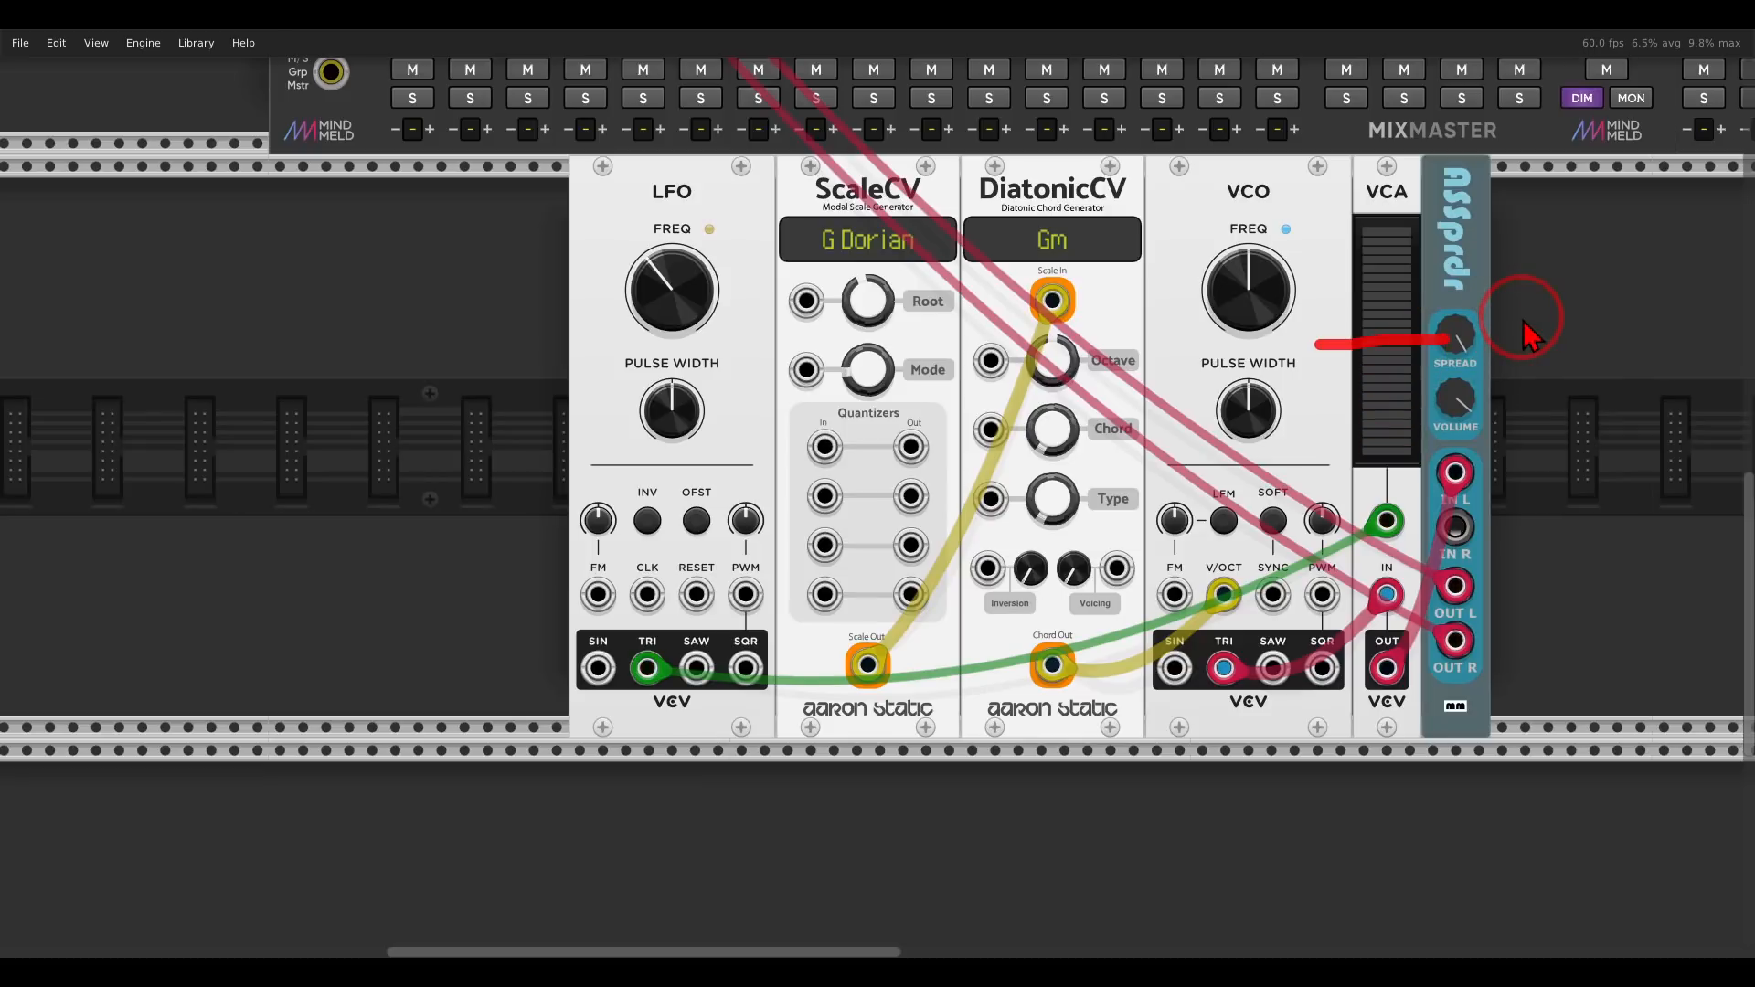
mouse_move(713, 165)
mouse_down()
mouse_move(646, 206)
mouse_move(722, 205)
mouse_move(719, 174)
mouse_up()
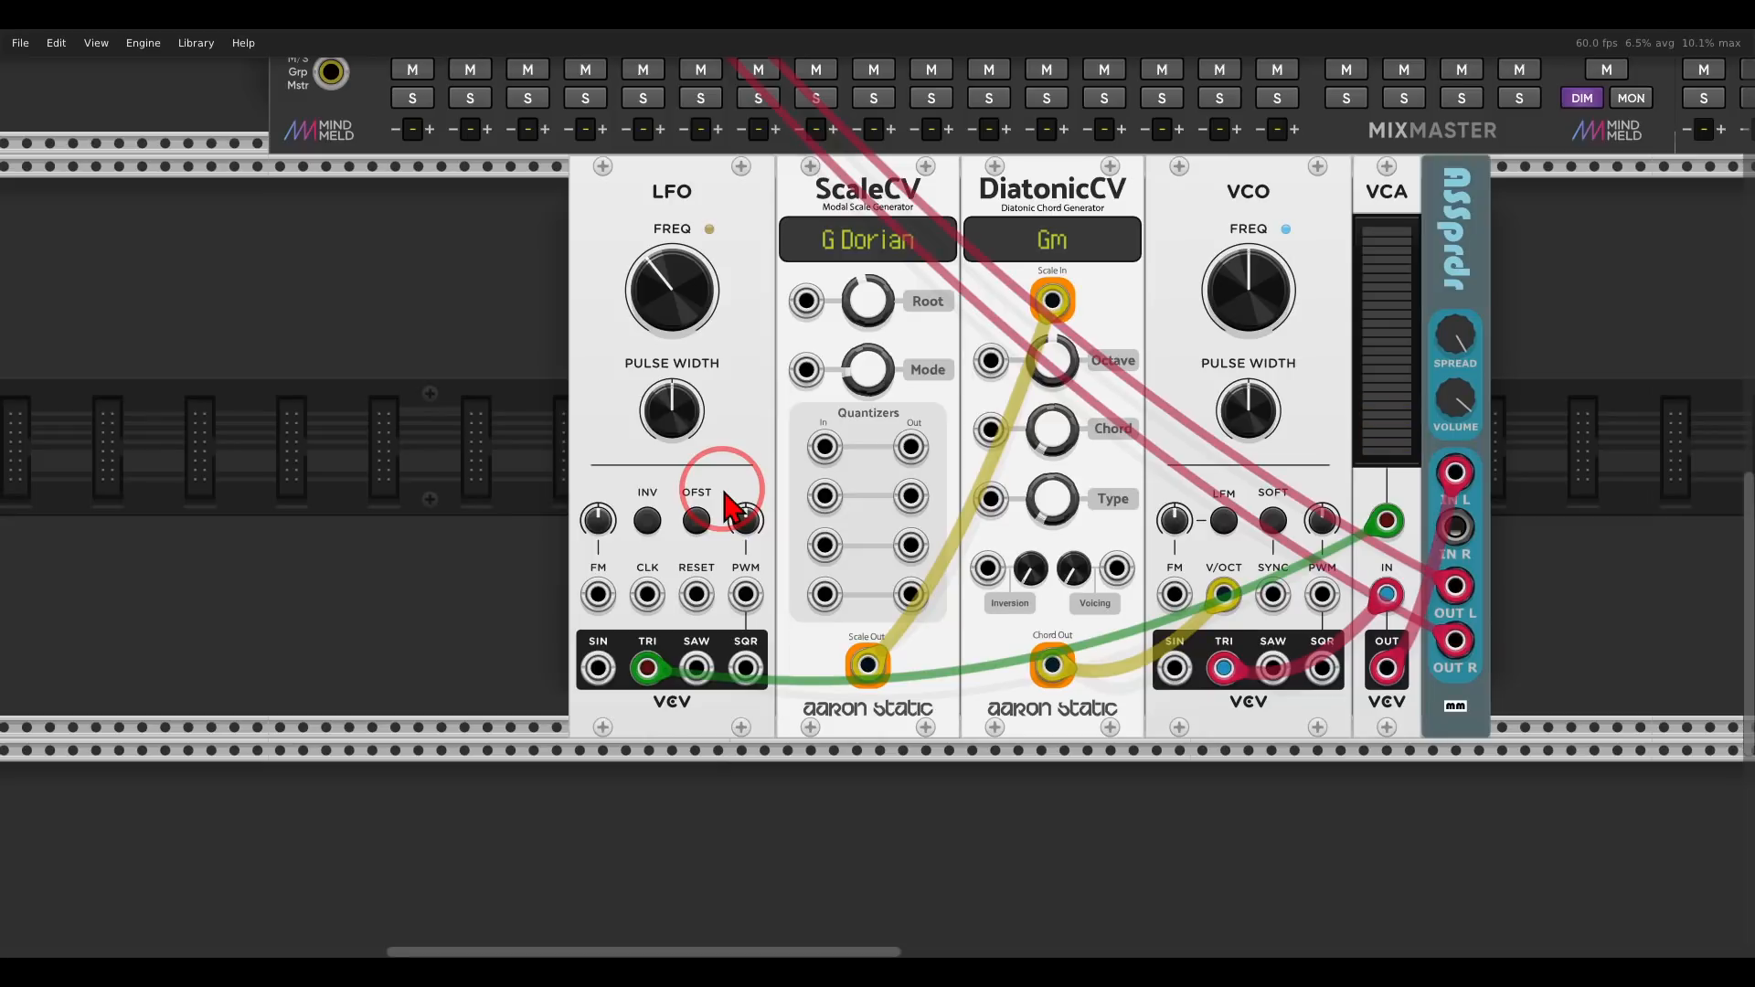
mouse_move(1320, 483)
mouse_down()
mouse_move(1426, 485)
mouse_move(1385, 457)
mouse_move(1376, 302)
mouse_move(1396, 293)
mouse_move(1407, 337)
mouse_up()
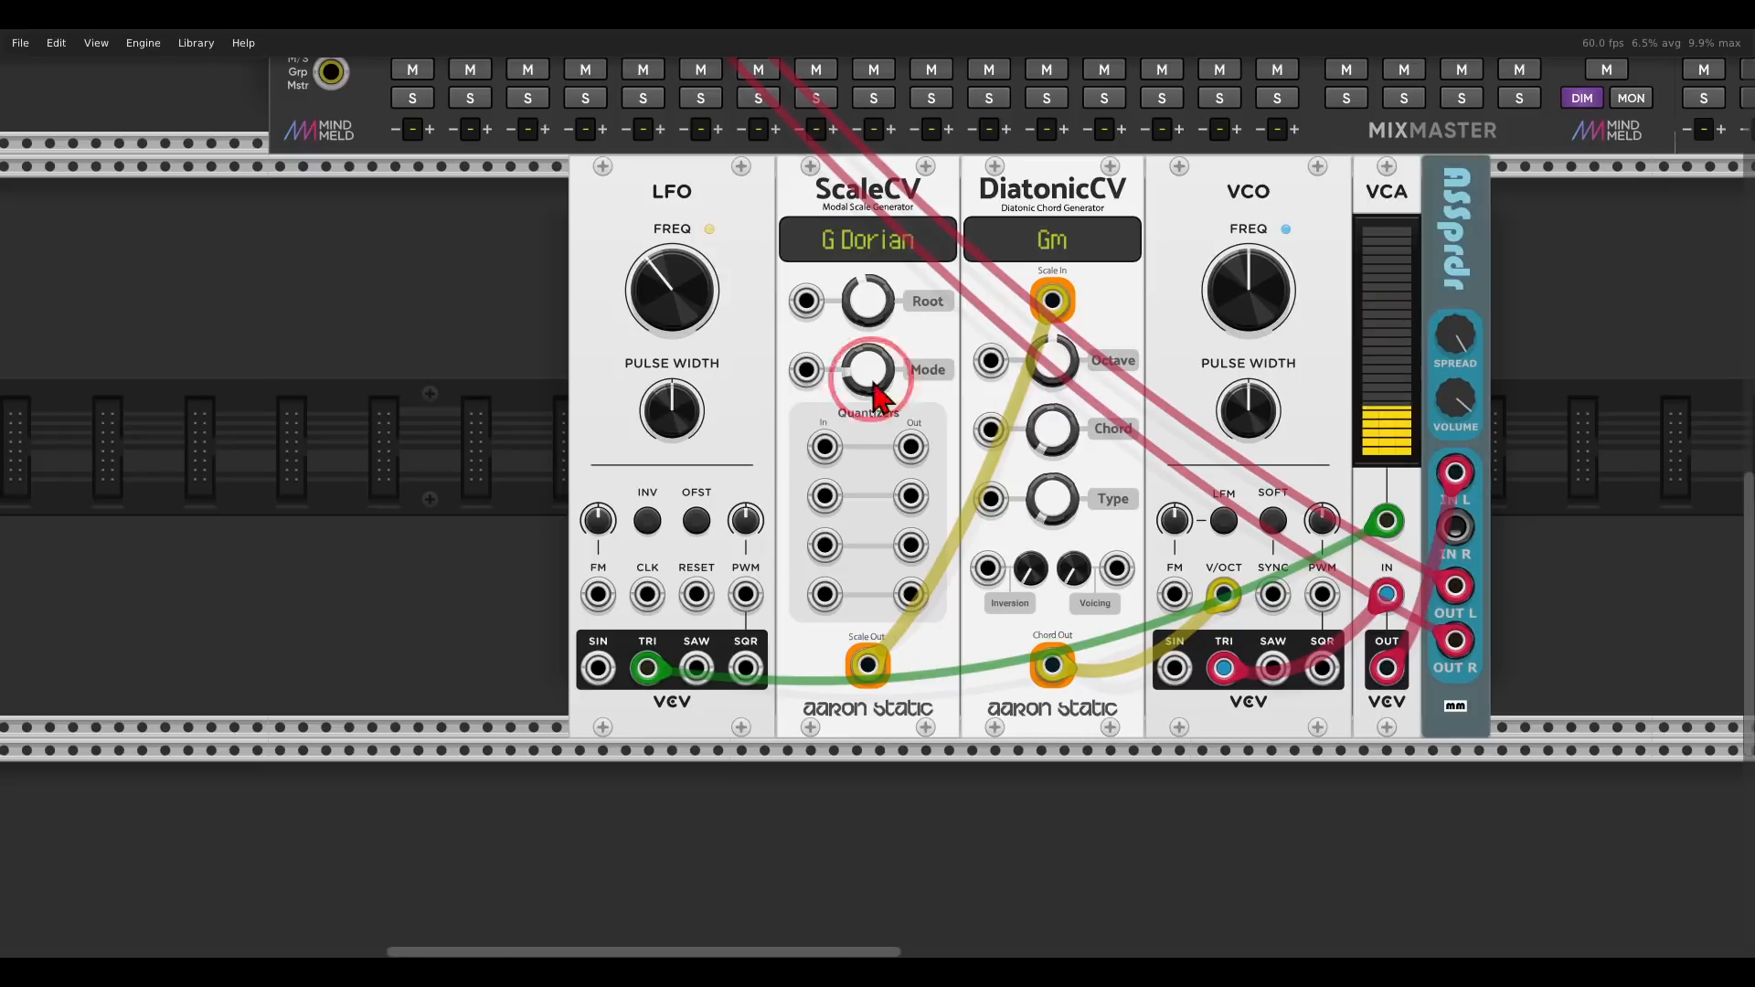
- Switch the LFO's offset to Unipolar
mouse_move(722, 476)
mouse_down()
mouse_move(646, 478)
mouse_move(744, 491)
mouse_up()
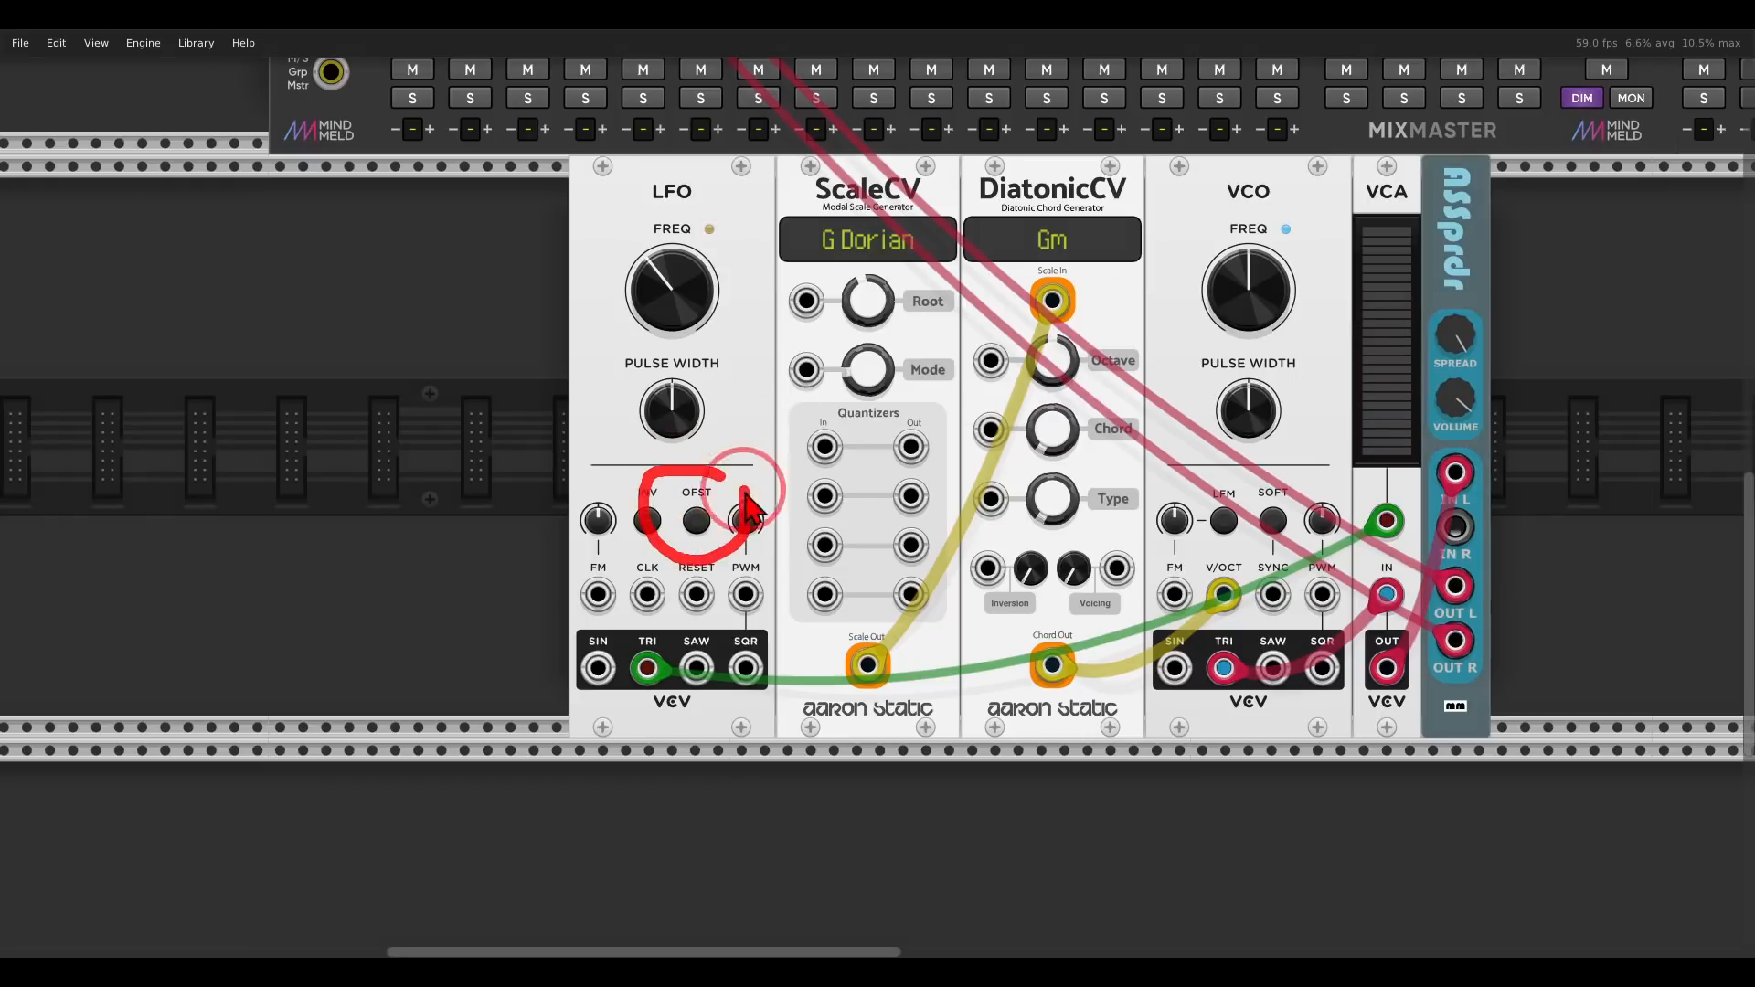
click(696, 520)
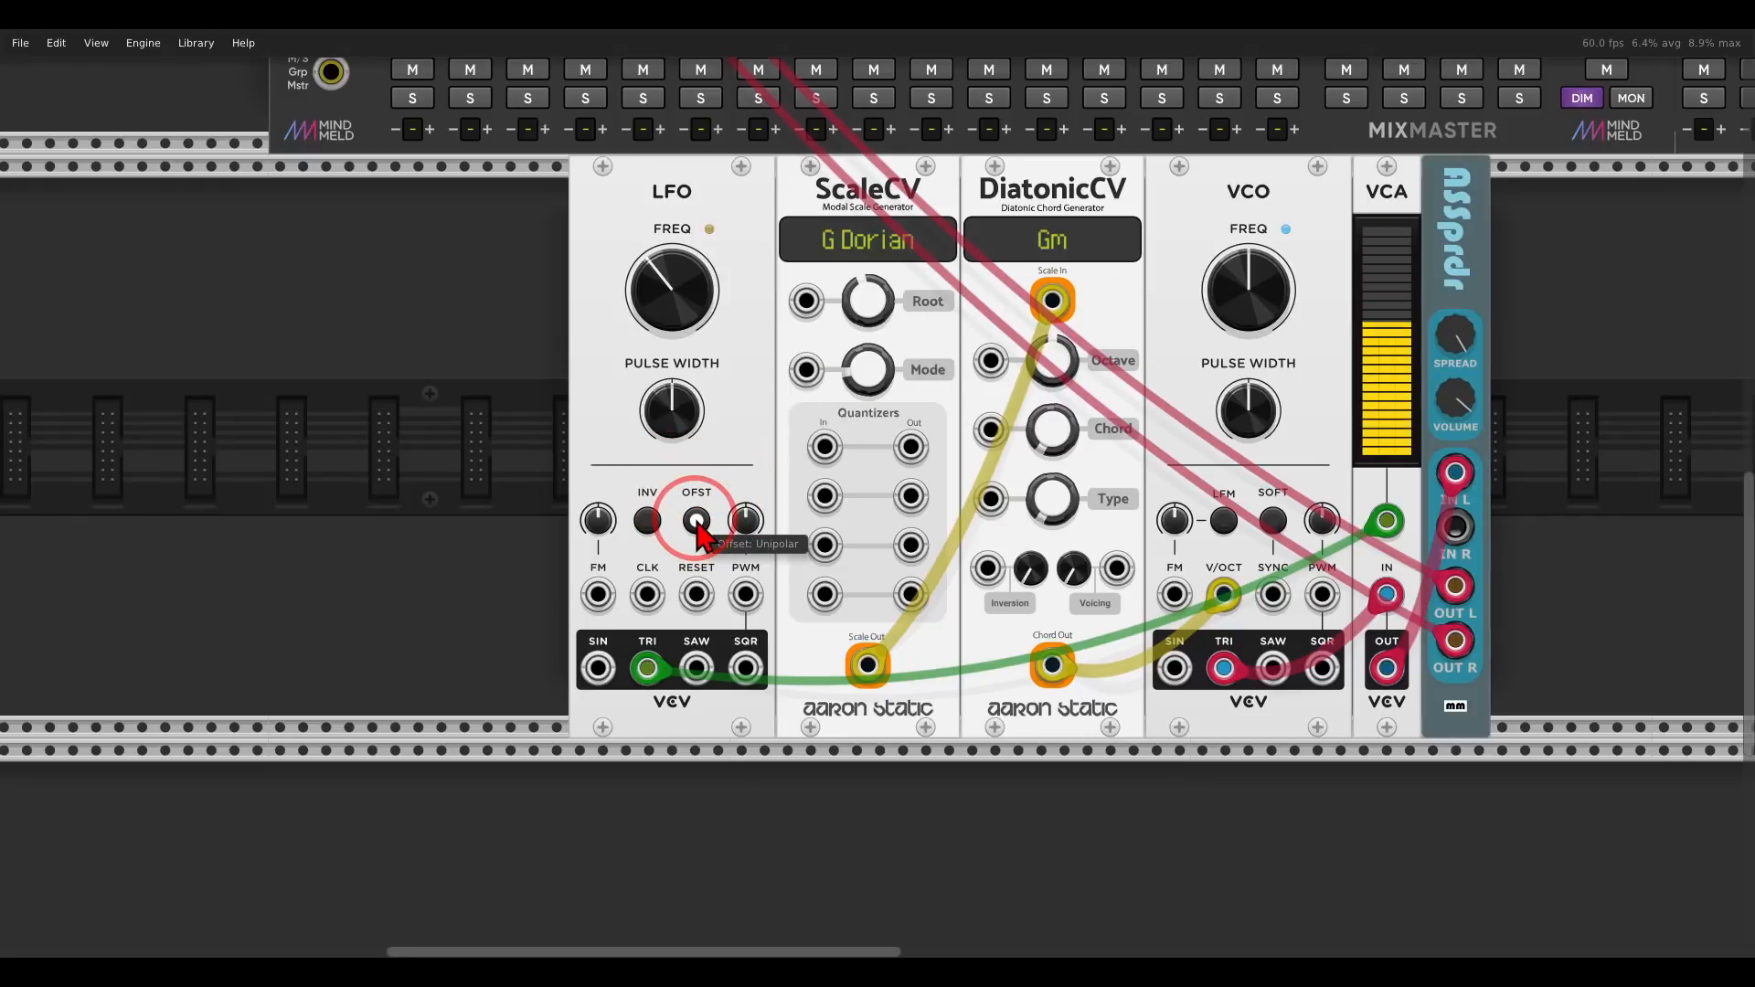
click(518, 428)
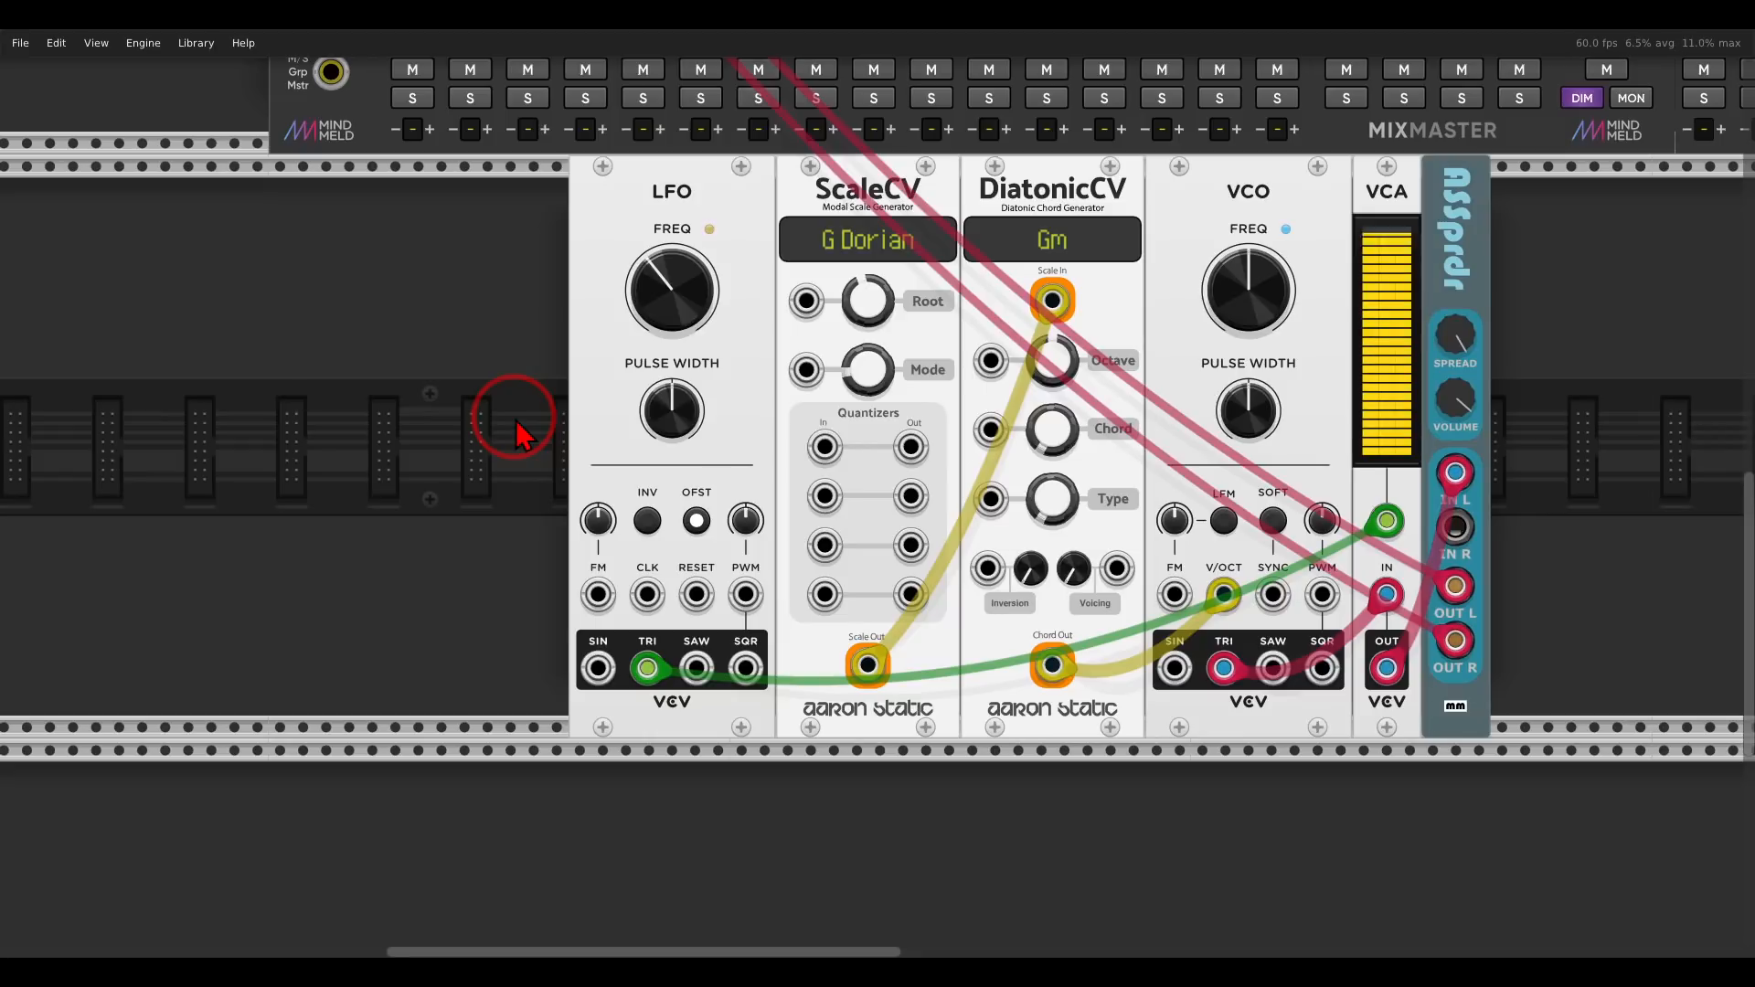
- Add an S&H/Eight module directly in front of the LFO
drag(517, 421, 593, 415)
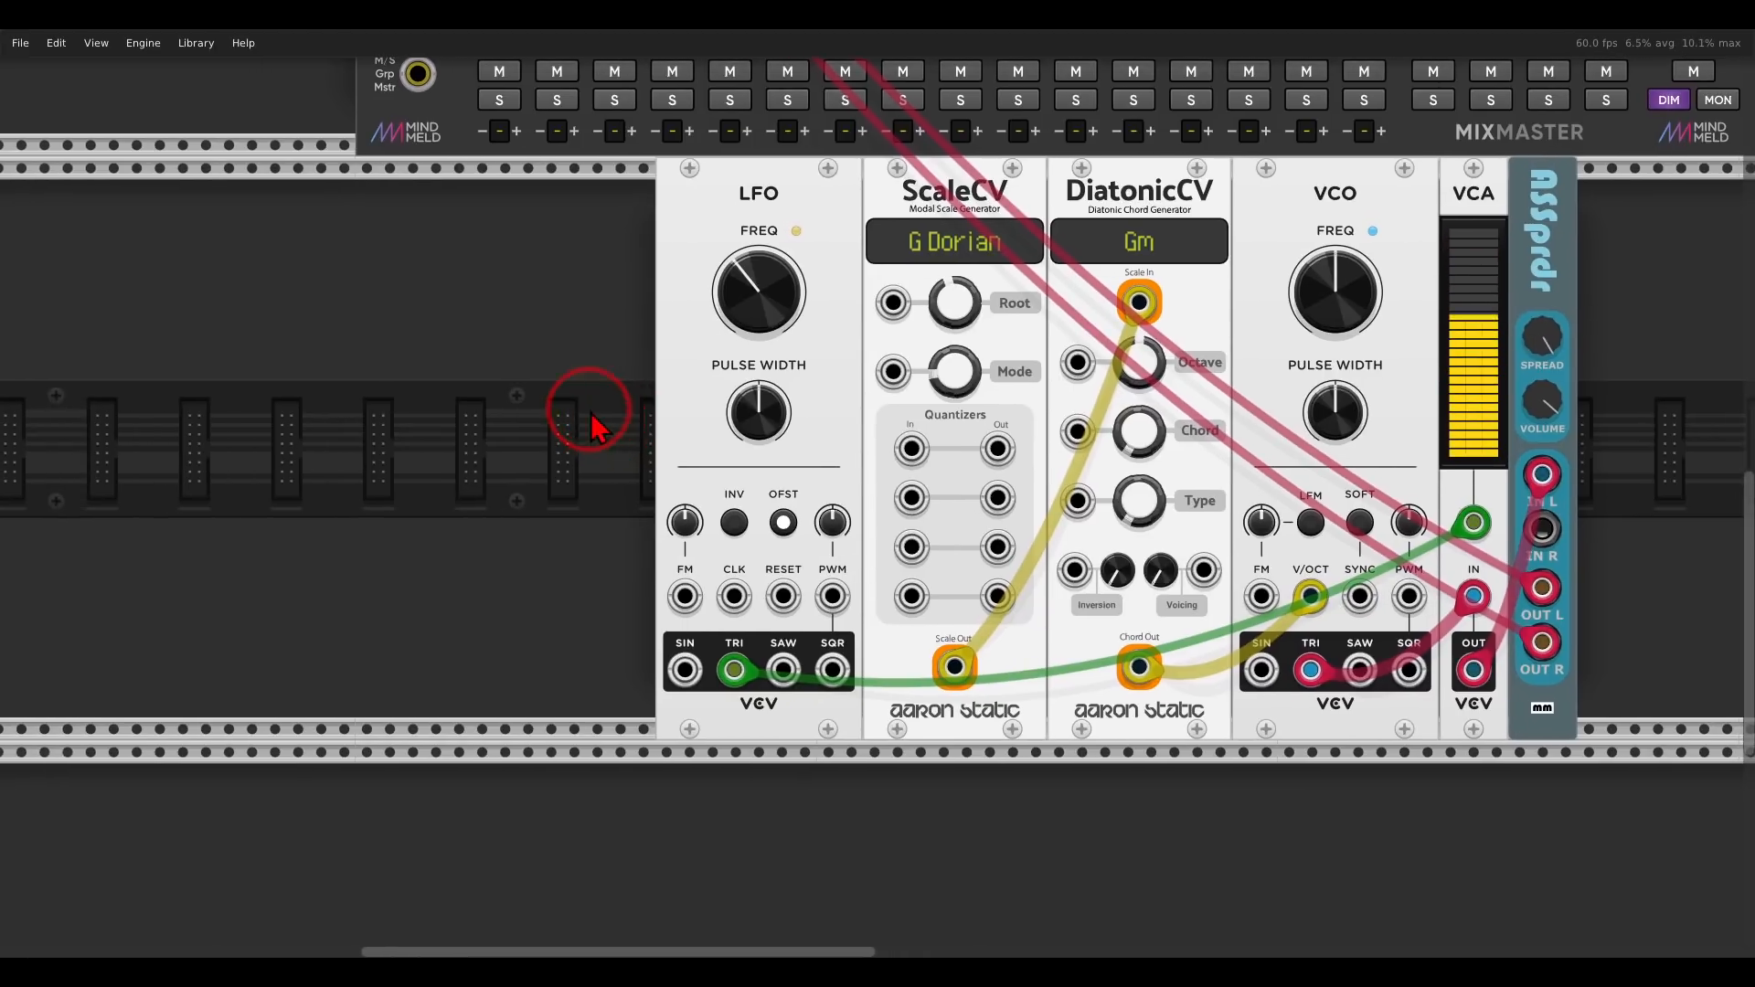
right_click(590, 413)
click(1035, 498)
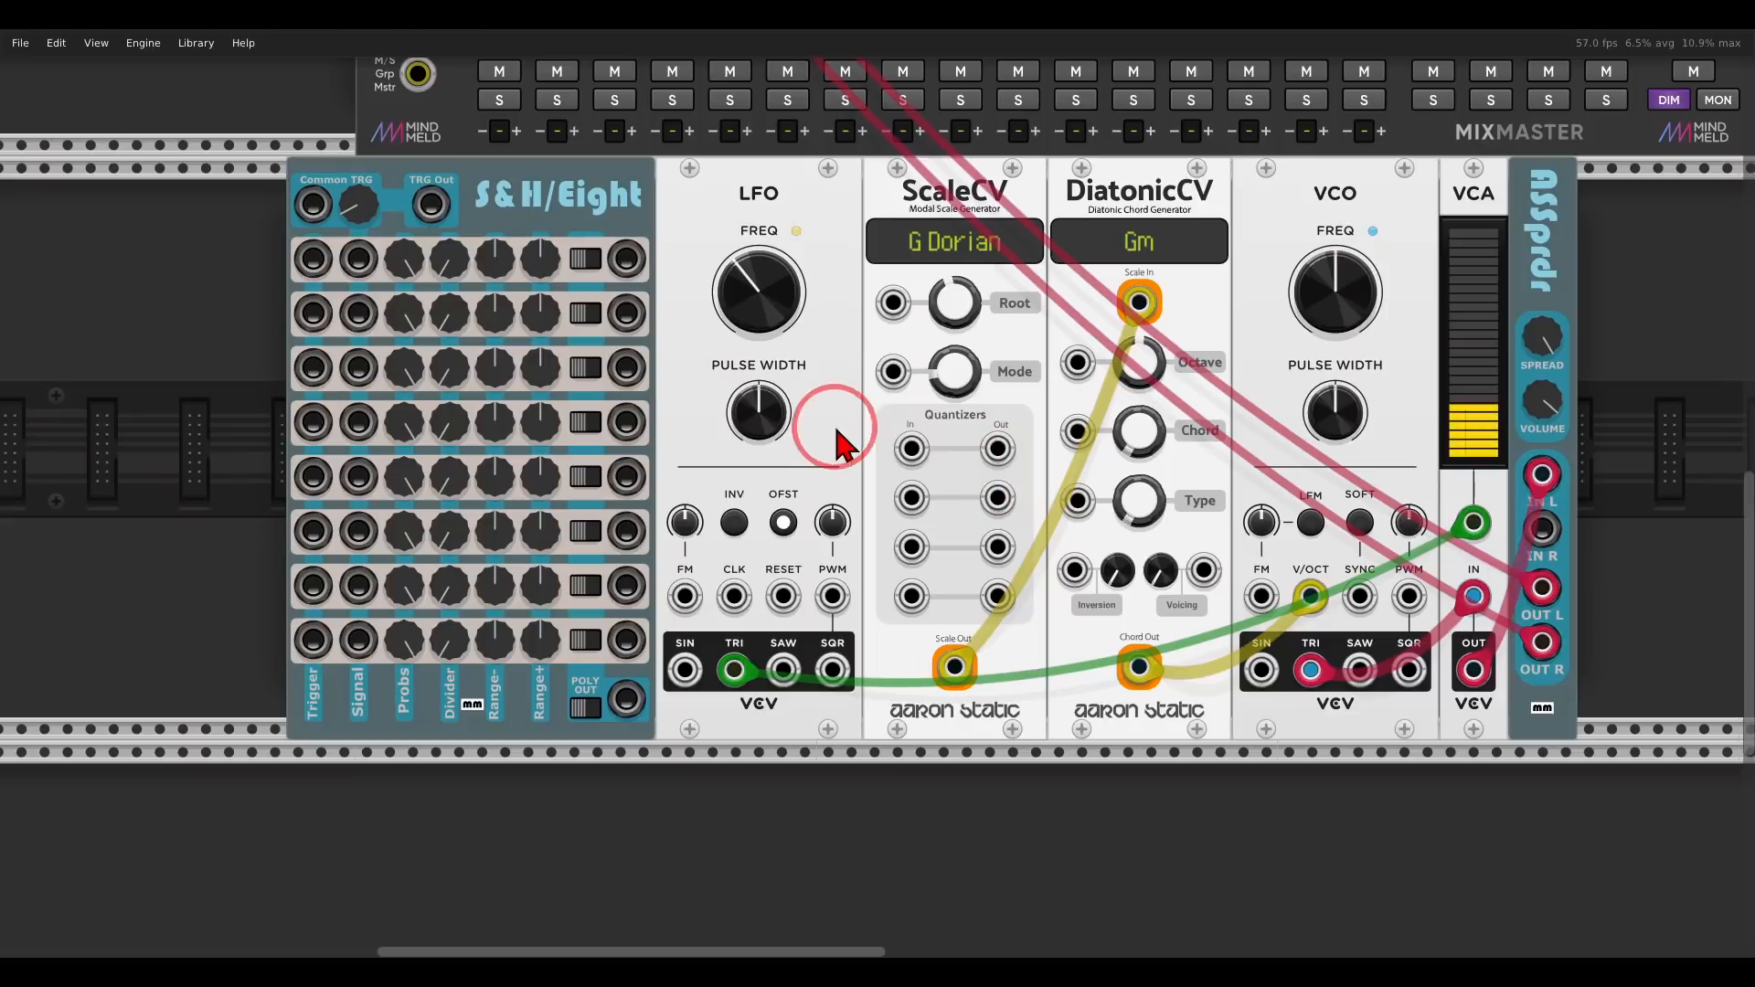
mouse_move(565, 217)
mouse_down()
mouse_move(500, 275)
mouse_move(498, 549)
mouse_move(580, 635)
mouse_move(594, 265)
mouse_move(564, 228)
mouse_move(512, 222)
mouse_move(461, 274)
mouse_move(559, 297)
mouse_move(544, 240)
mouse_move(525, 236)
mouse_move(384, 256)
mouse_move(380, 285)
mouse_move(425, 275)
mouse_move(437, 247)
mouse_up()
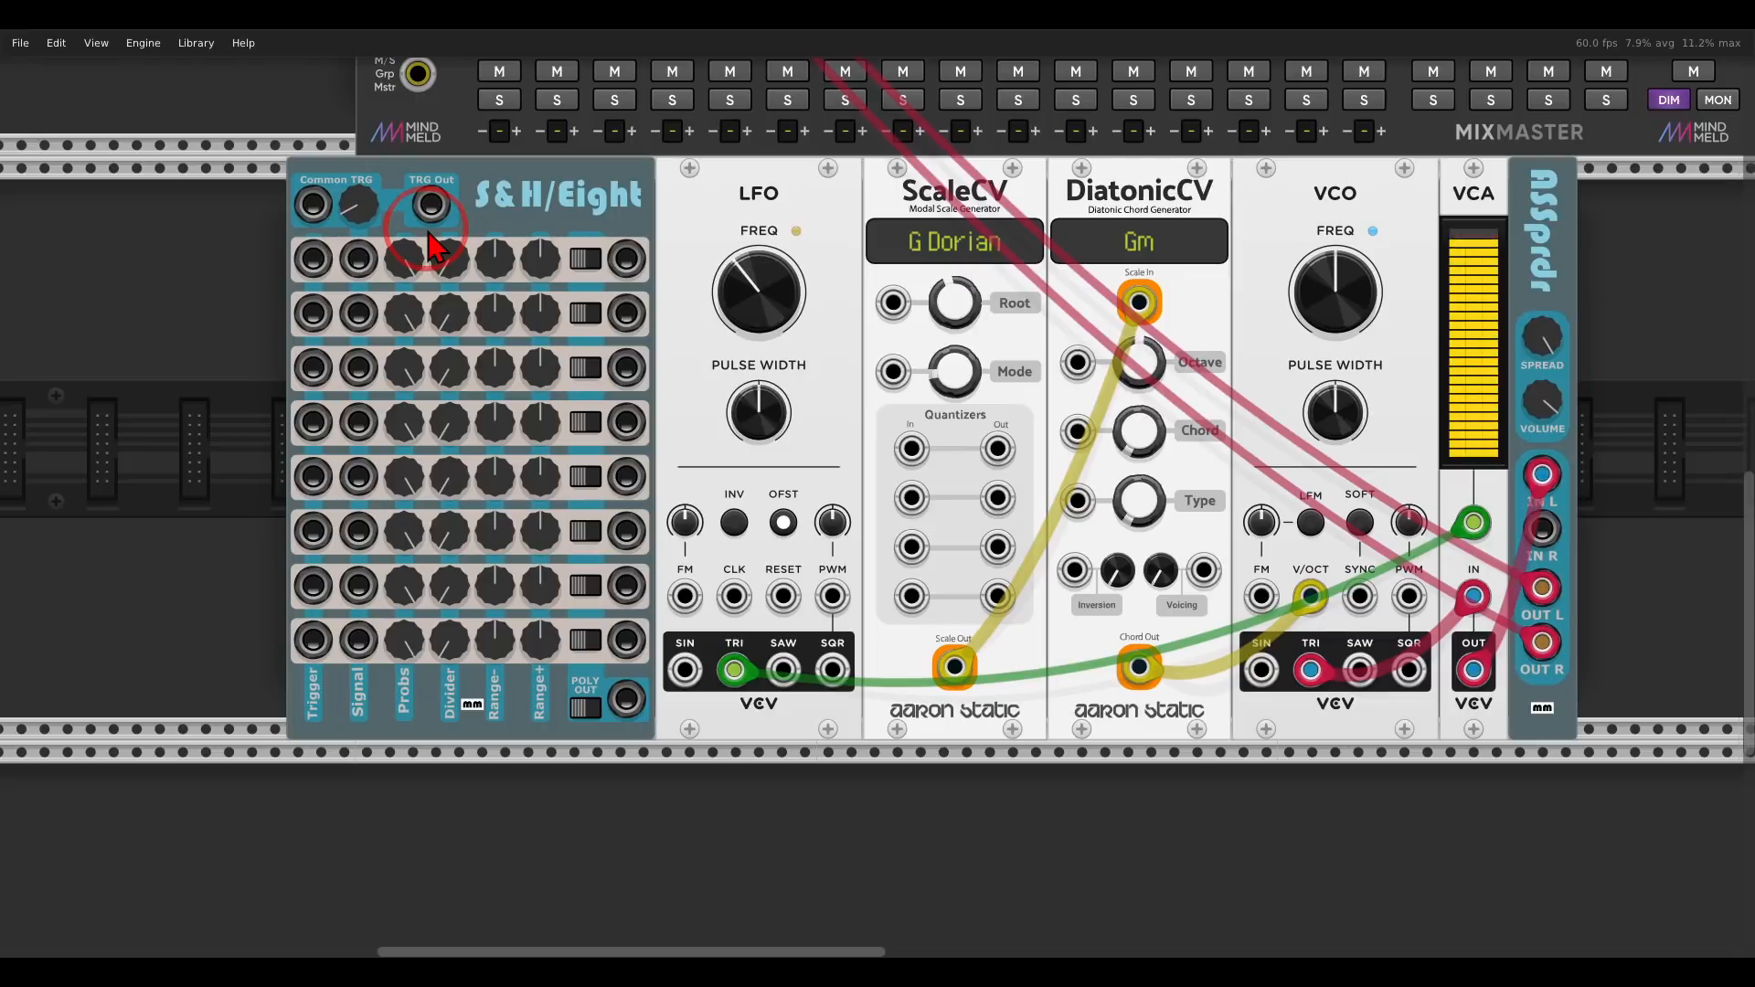
- Patch the LFO's square output to the Common TRG input of S&H/Eight with a blue cable
mouse_move(379, 160)
mouse_down()
mouse_move(274, 179)
mouse_move(393, 233)
mouse_move(384, 169)
mouse_up()
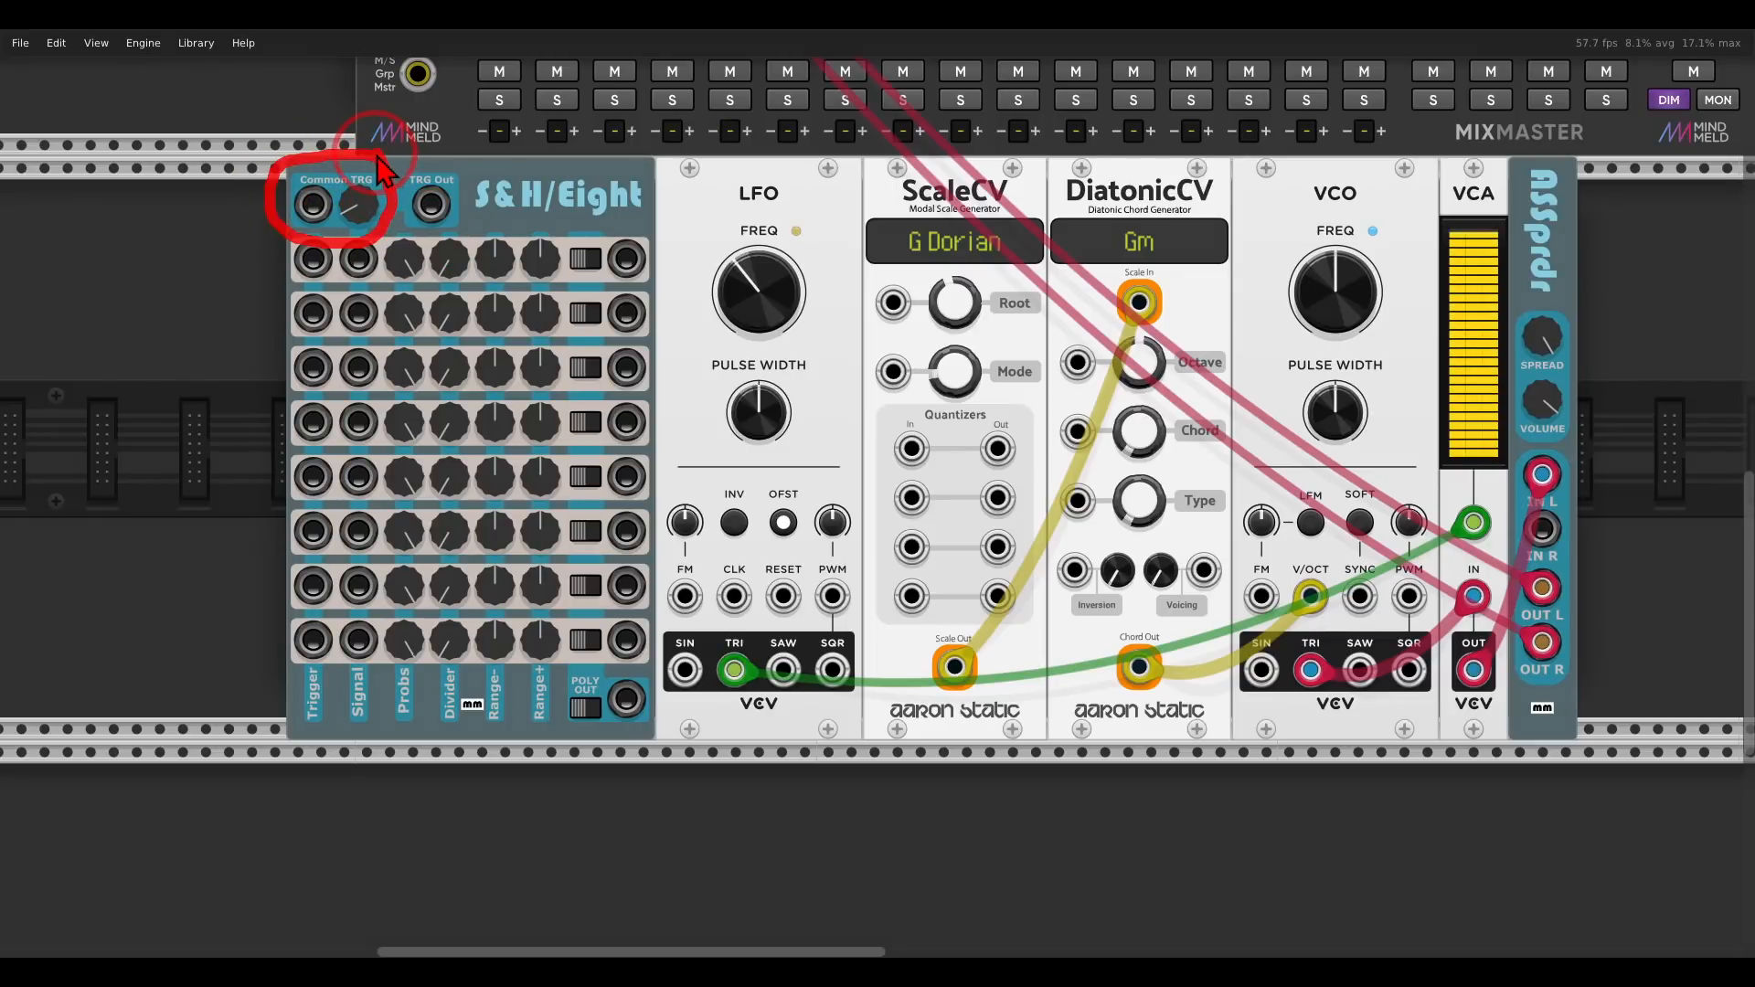
right_click(831, 670)
drag(850, 763, 315, 210)
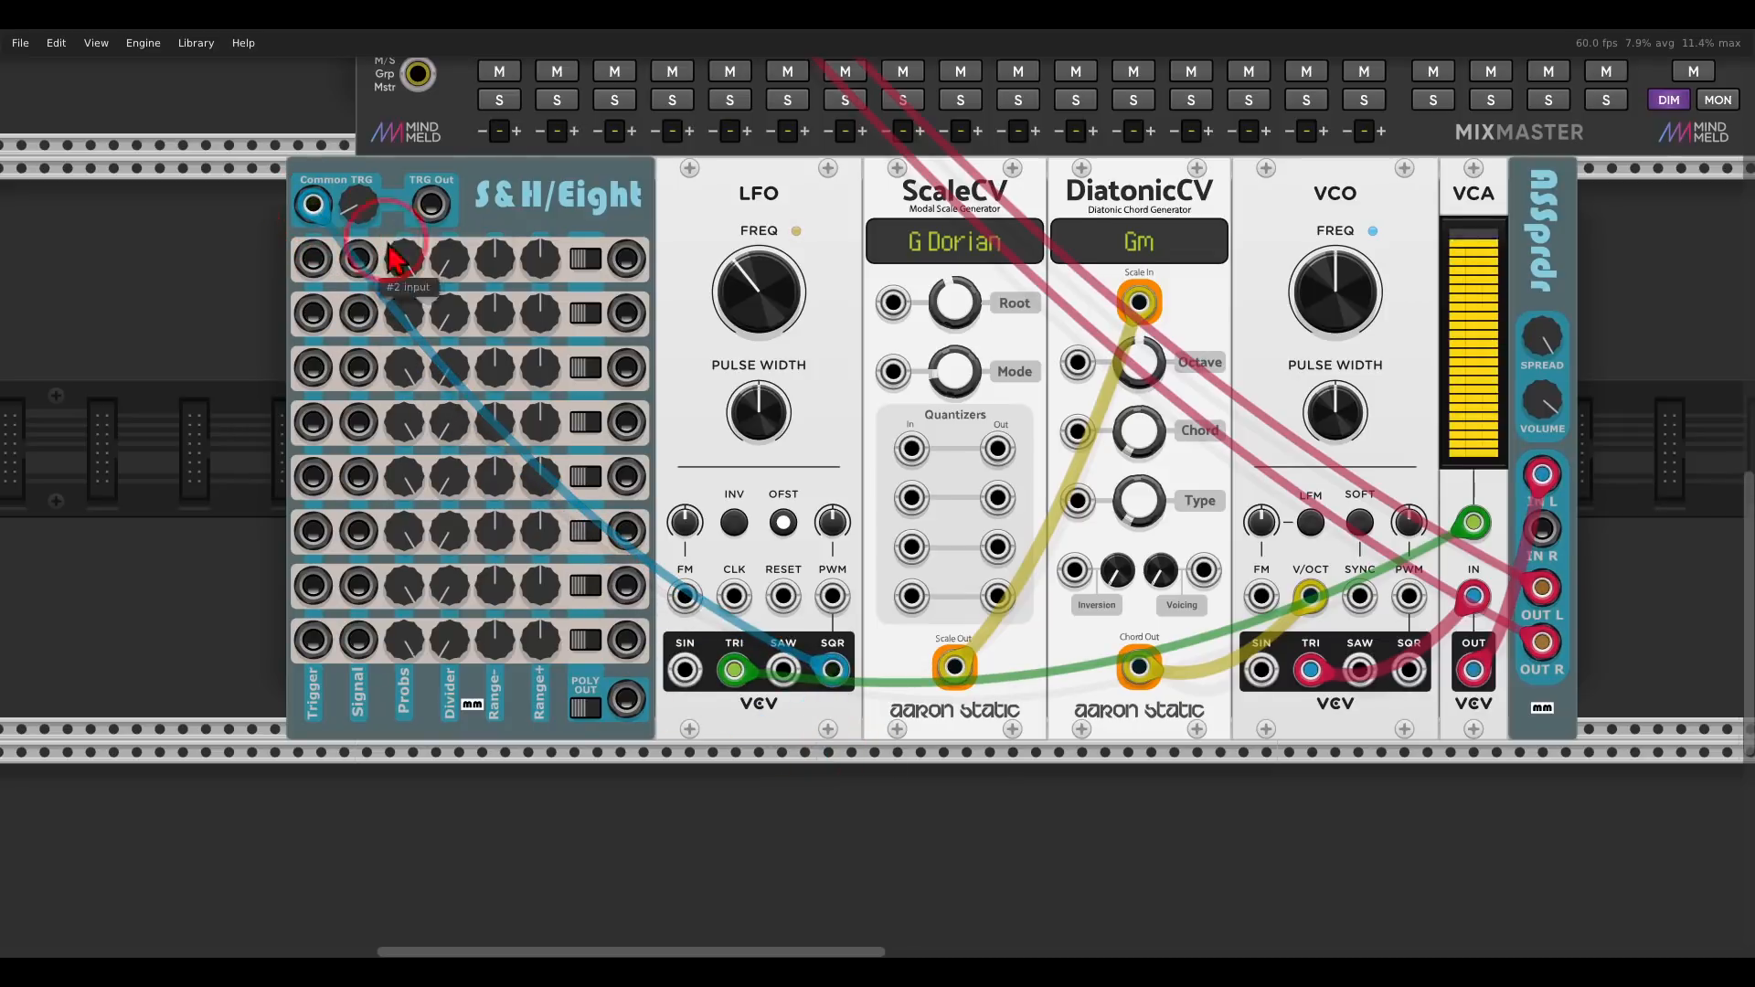
- Patch S&H/Eight's first-row output to the LFO's FM input with a green cable and raise the LFO's FM amount
right_click(626, 263)
drag(644, 347, 685, 597)
mouse_move(708, 505)
mouse_down()
mouse_move(690, 495)
mouse_move(653, 599)
mouse_move(711, 574)
mouse_move(709, 509)
mouse_up()
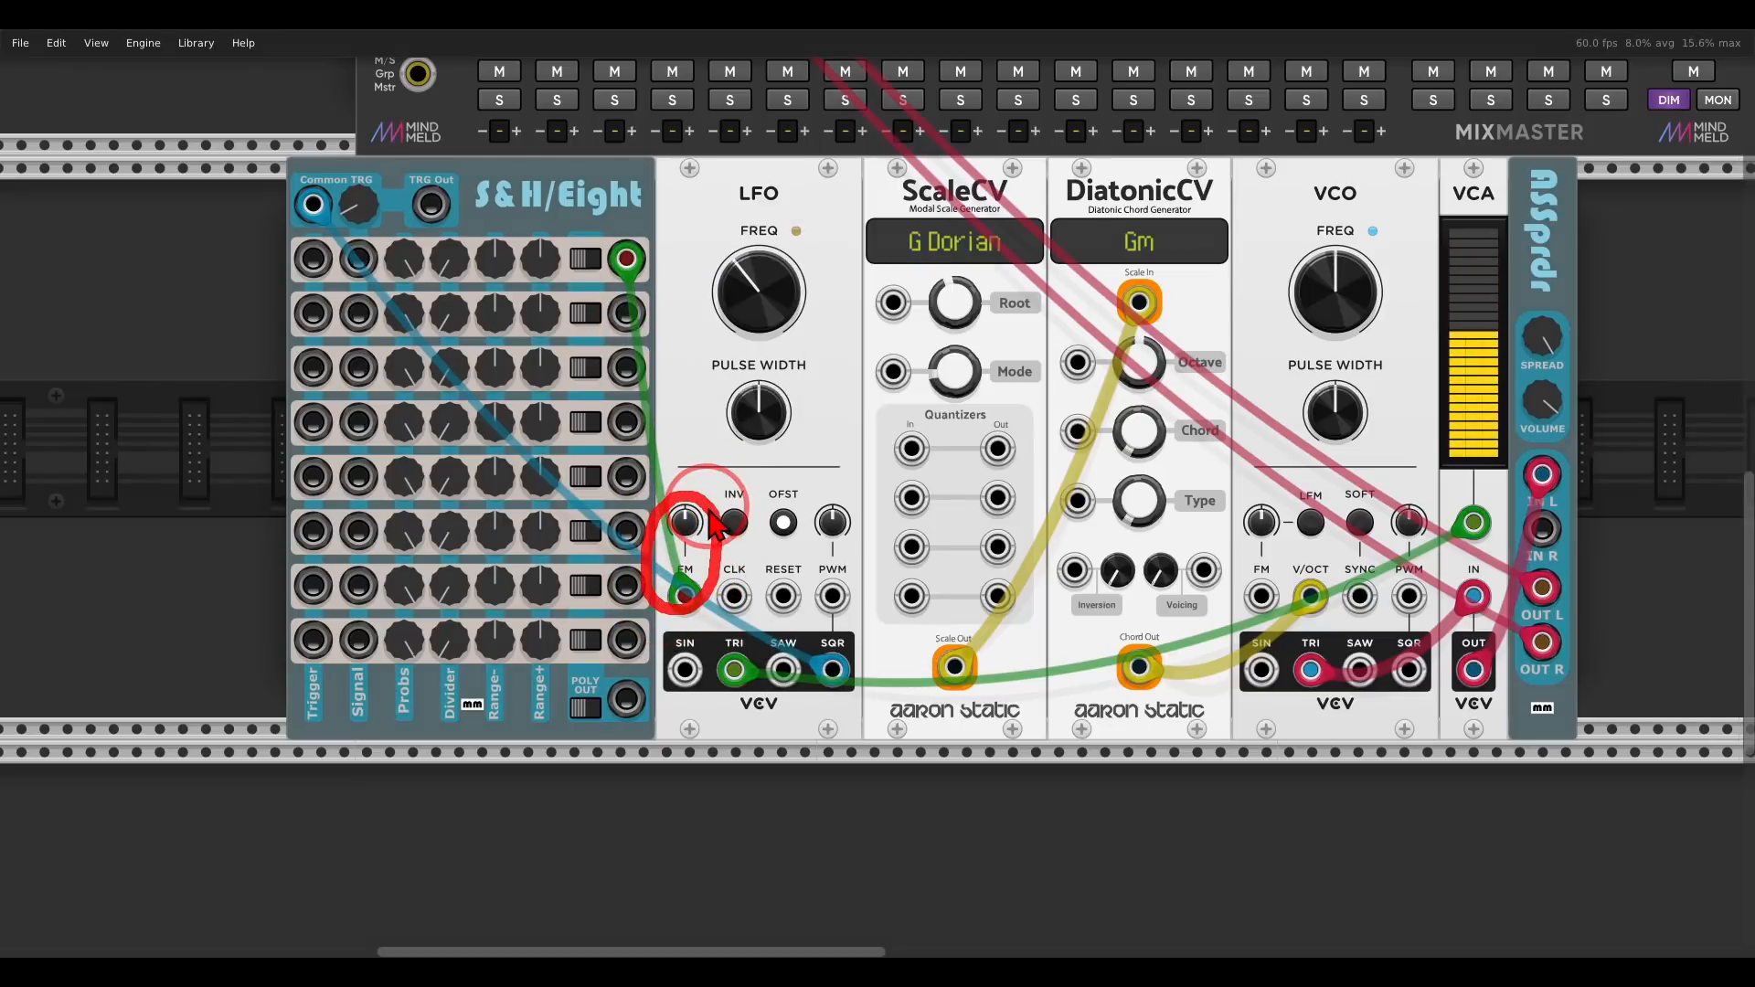
drag(686, 522, 875, 493)
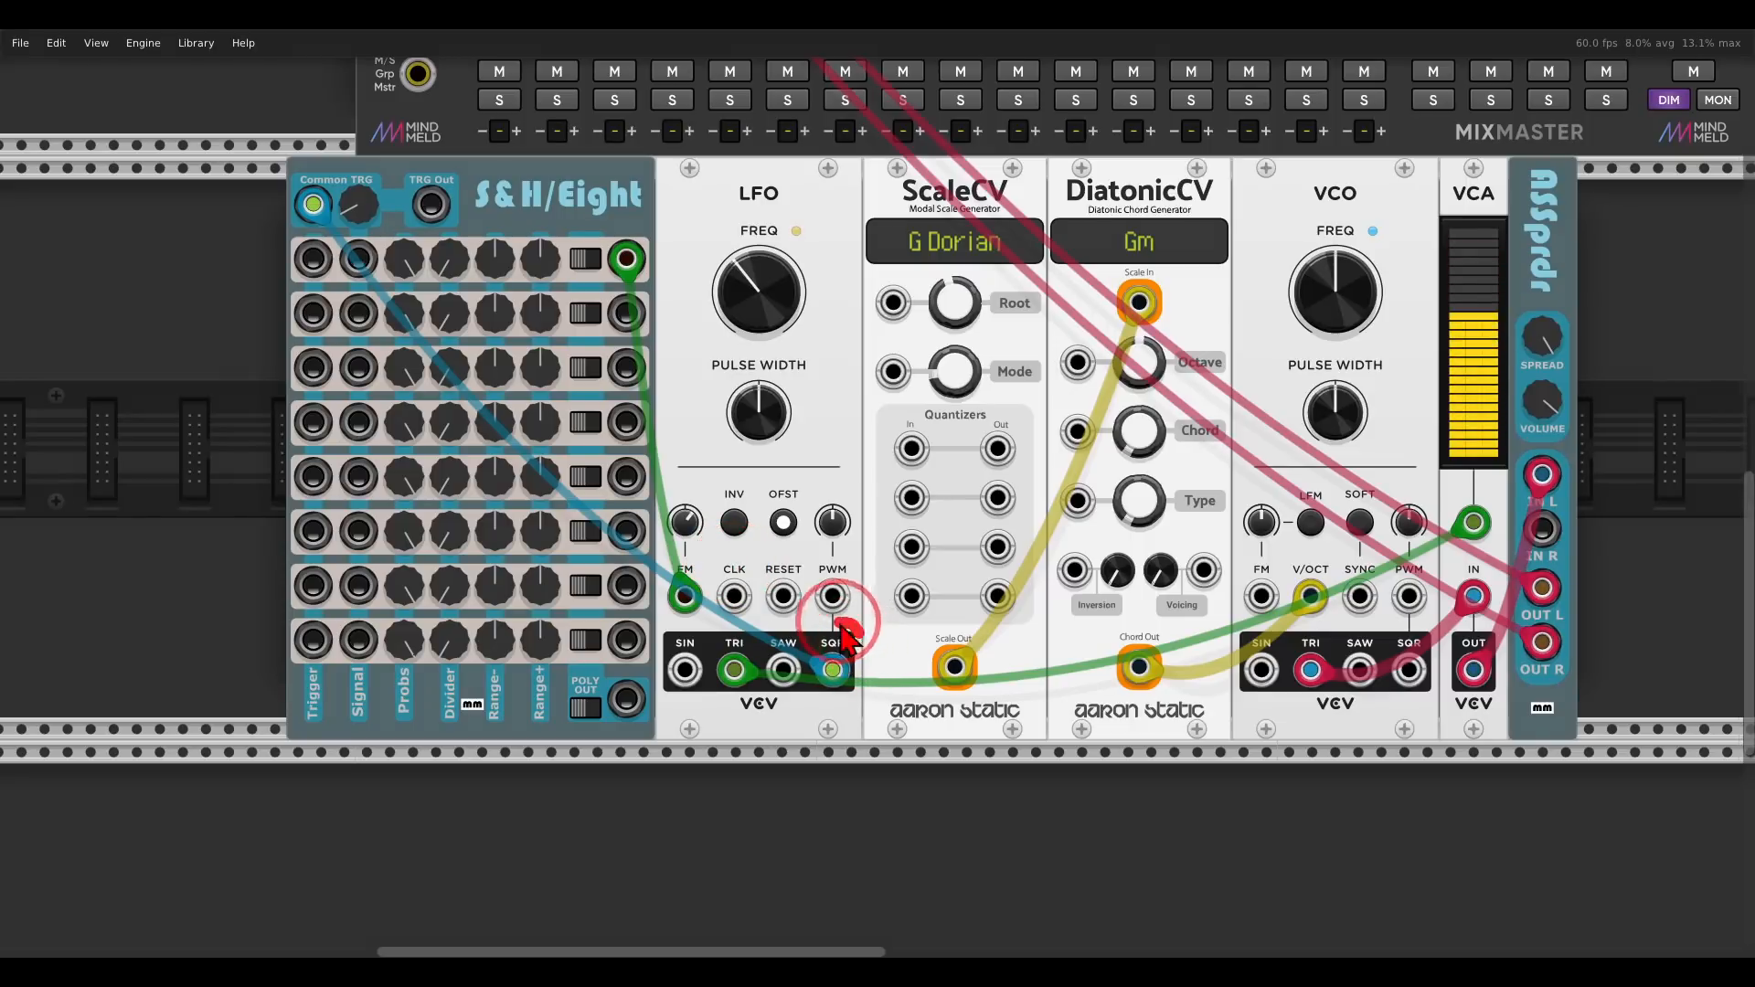
mouse_move(827, 708)
mouse_down()
mouse_move(855, 640)
mouse_move(631, 631)
mouse_move(357, 320)
mouse_move(340, 239)
mouse_move(356, 261)
mouse_up()
mouse_move(611, 222)
mouse_down()
mouse_move(644, 222)
mouse_move(681, 265)
mouse_move(683, 517)
mouse_up()
drag(651, 459, 683, 517)
drag(684, 517, 699, 484)
mouse_move(815, 696)
mouse_down()
mouse_move(745, 754)
mouse_move(322, 419)
mouse_move(302, 335)
mouse_move(319, 318)
mouse_up()
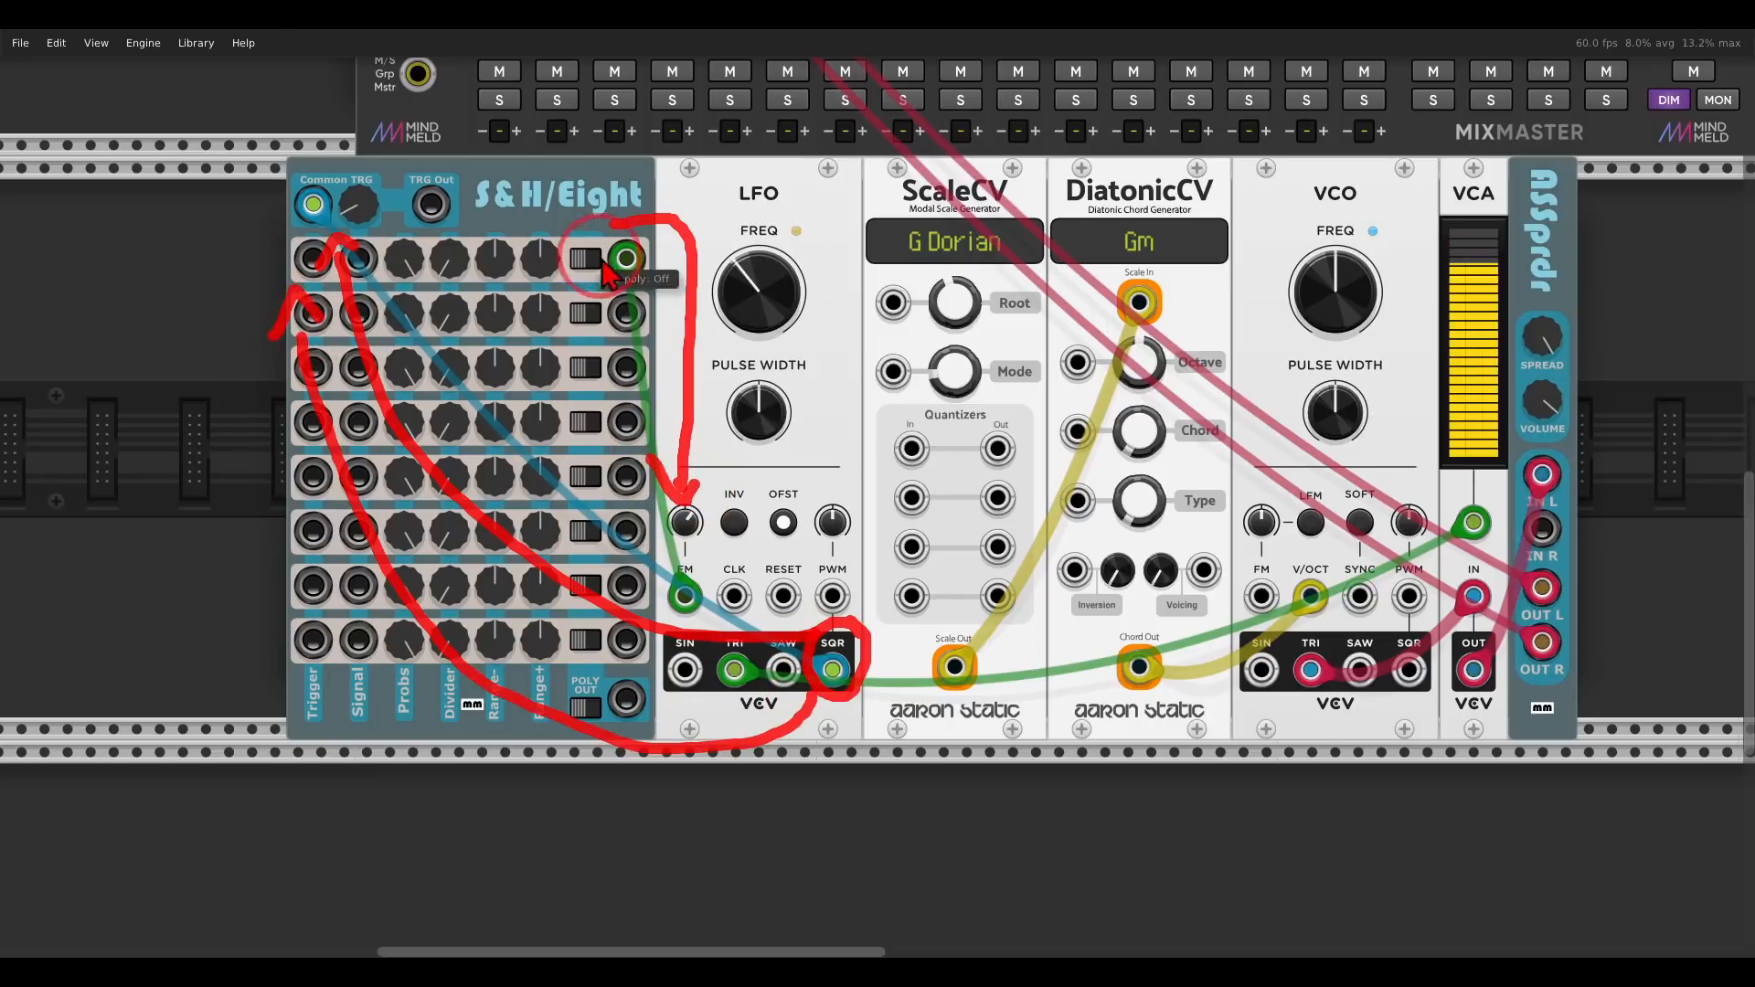
mouse_move(621, 224)
mouse_down()
mouse_move(731, 402)
mouse_move(736, 475)
mouse_up()
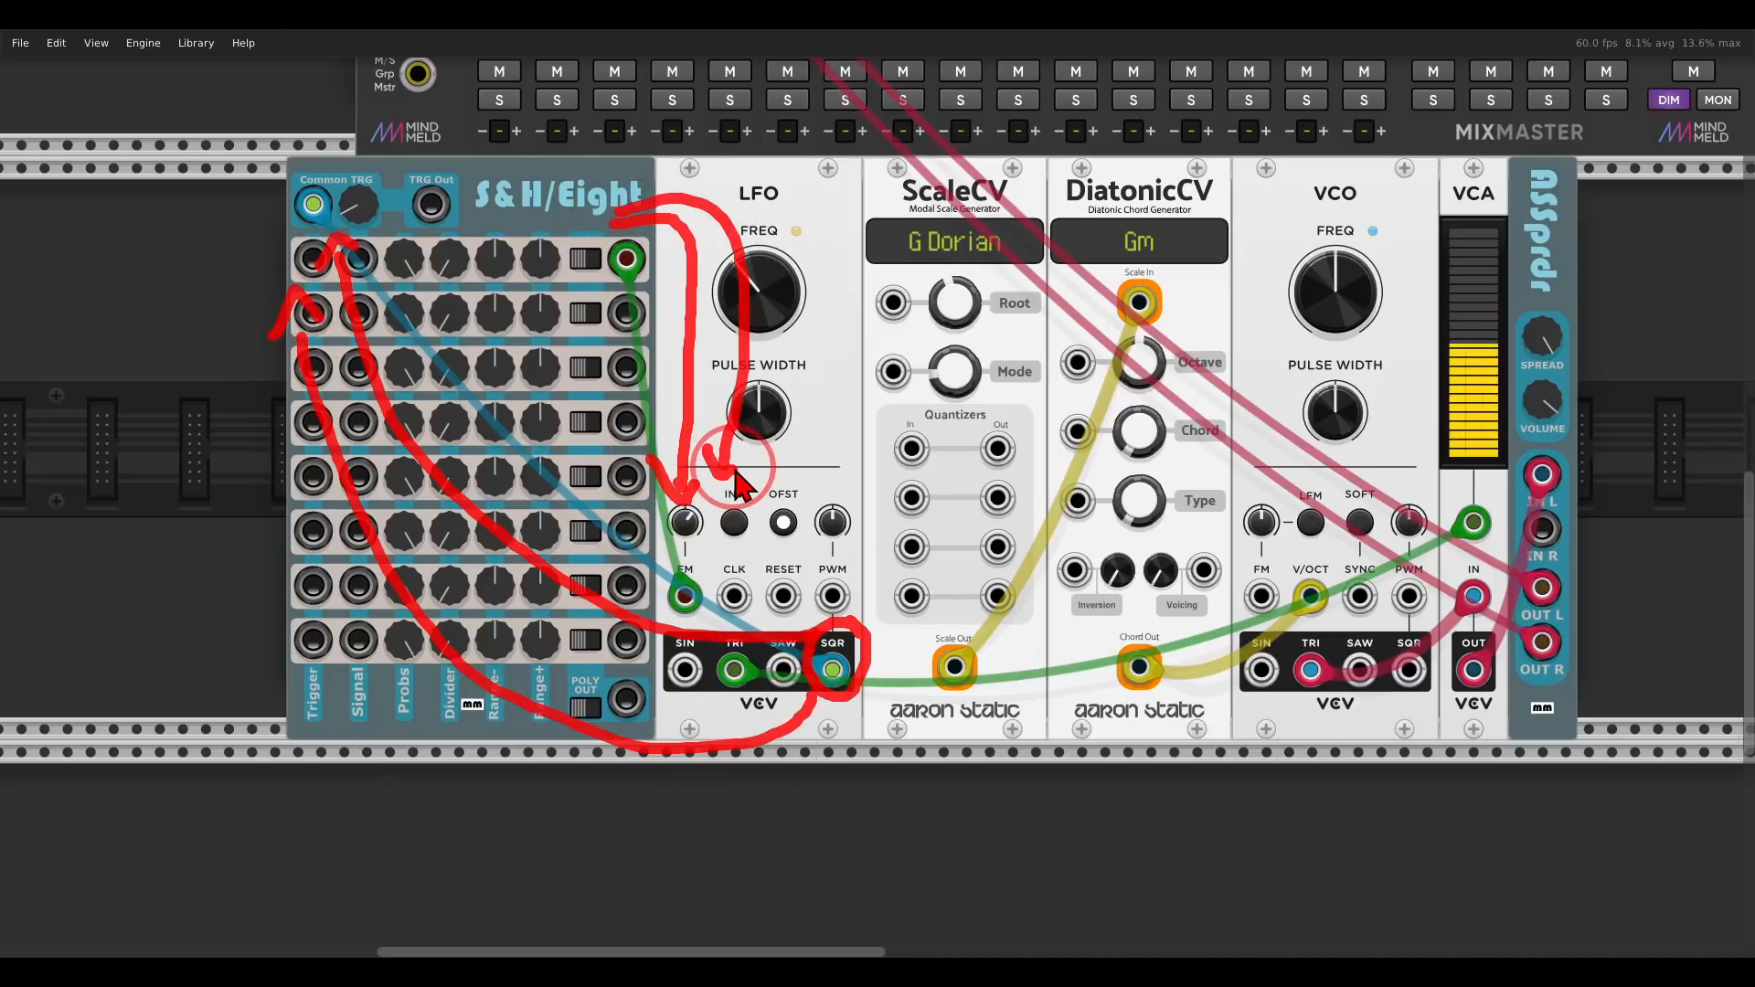
key(Escape)
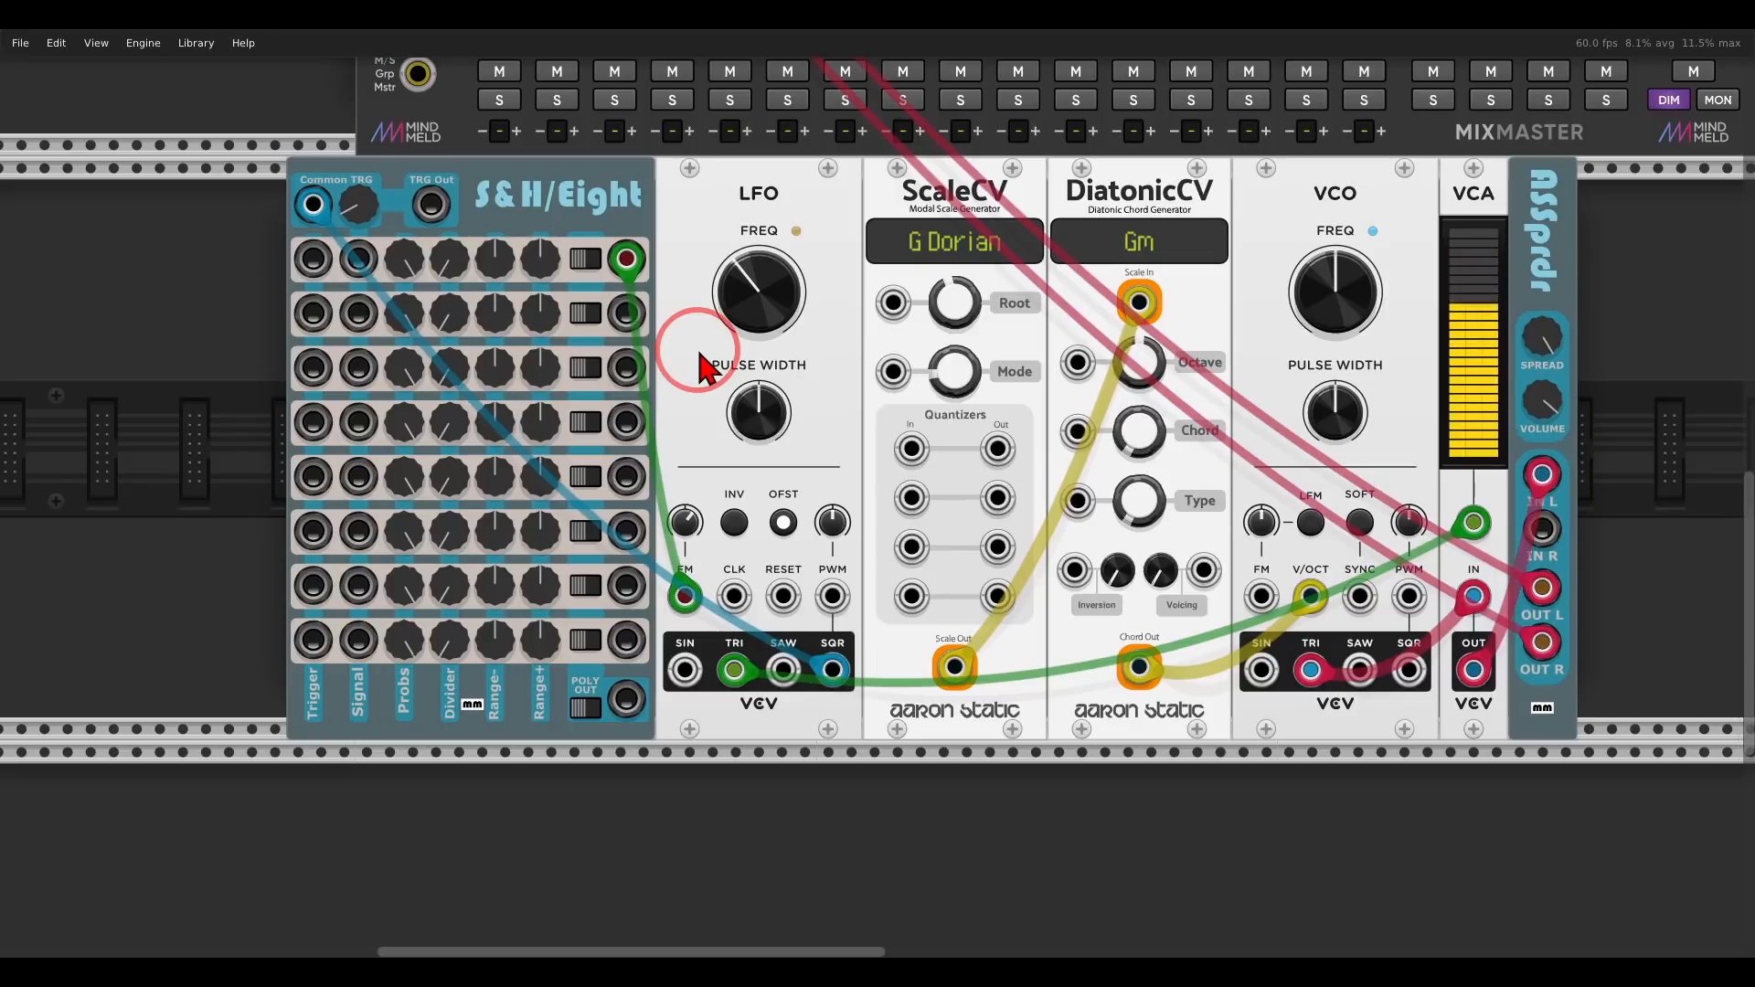
- Patch S&H/Eight's second-row output to DiatonicCV's Chord input with a green cable, then adjust that row's negative range and probability
right_click(627, 366)
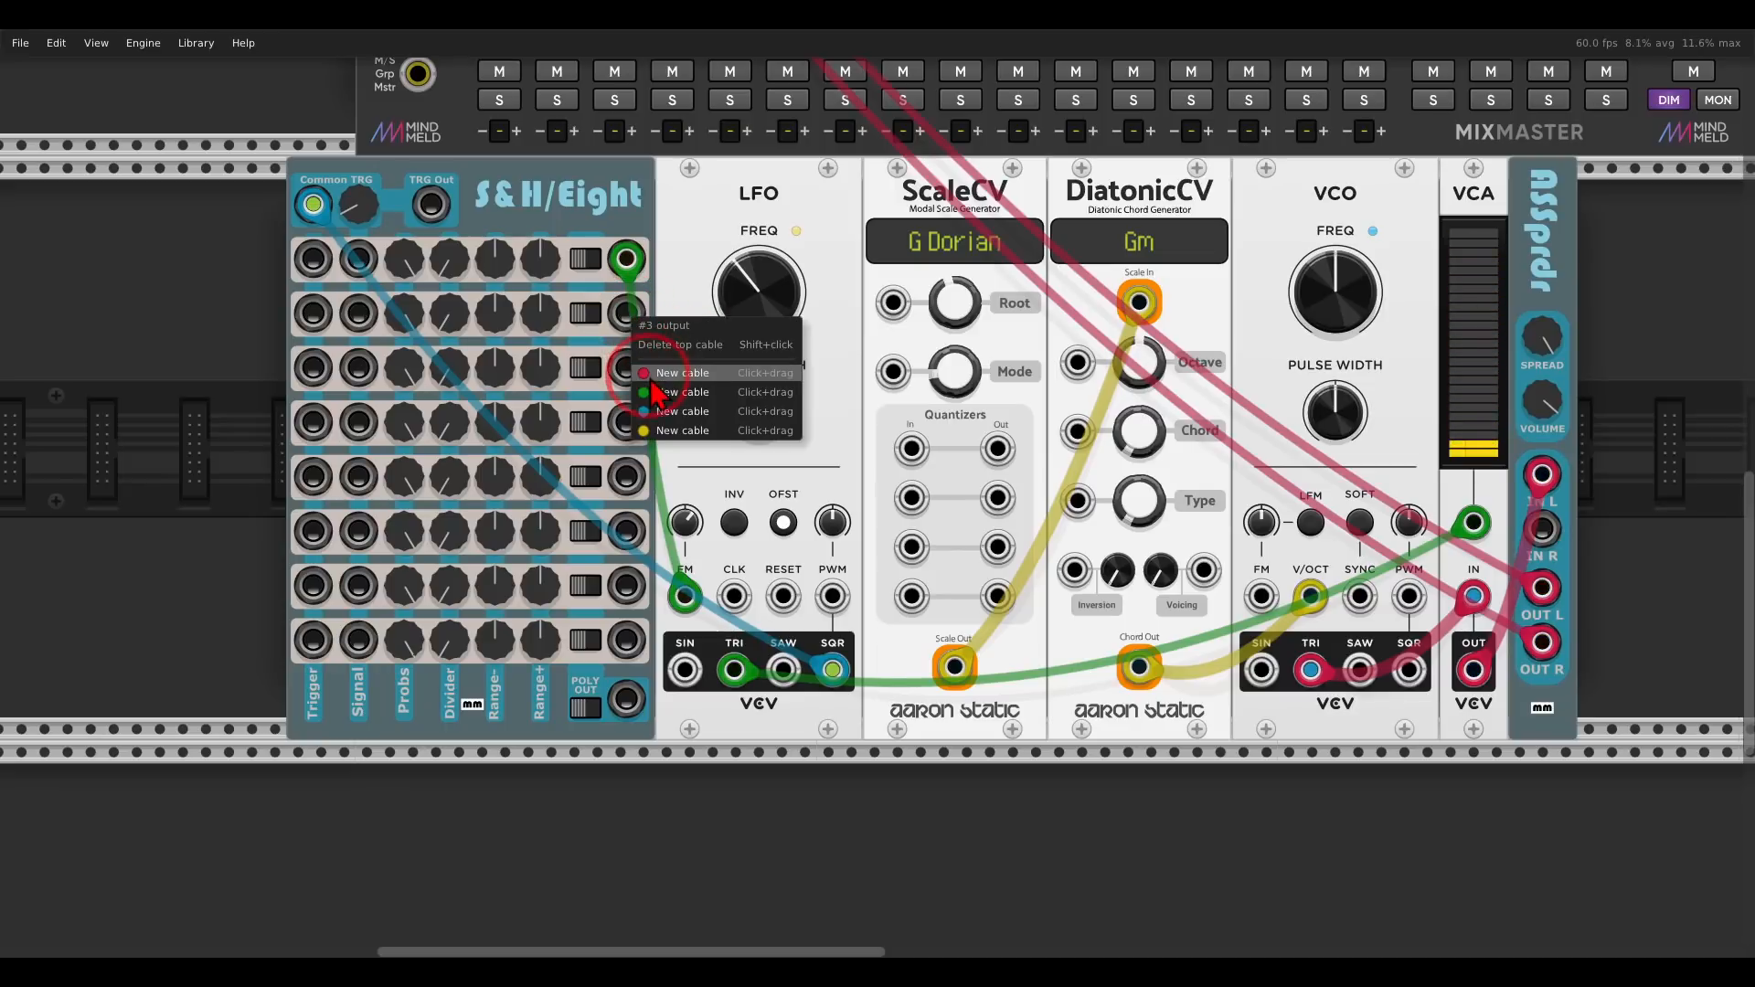
drag(650, 391, 1075, 439)
mouse_move(1188, 393)
mouse_down()
mouse_move(1062, 393)
mouse_move(1126, 468)
mouse_move(1198, 425)
mouse_move(1061, 480)
mouse_move(1198, 475)
mouse_up()
mouse_move(1175, 556)
mouse_down()
mouse_move(1060, 562)
mouse_move(1225, 630)
mouse_move(1211, 558)
mouse_up()
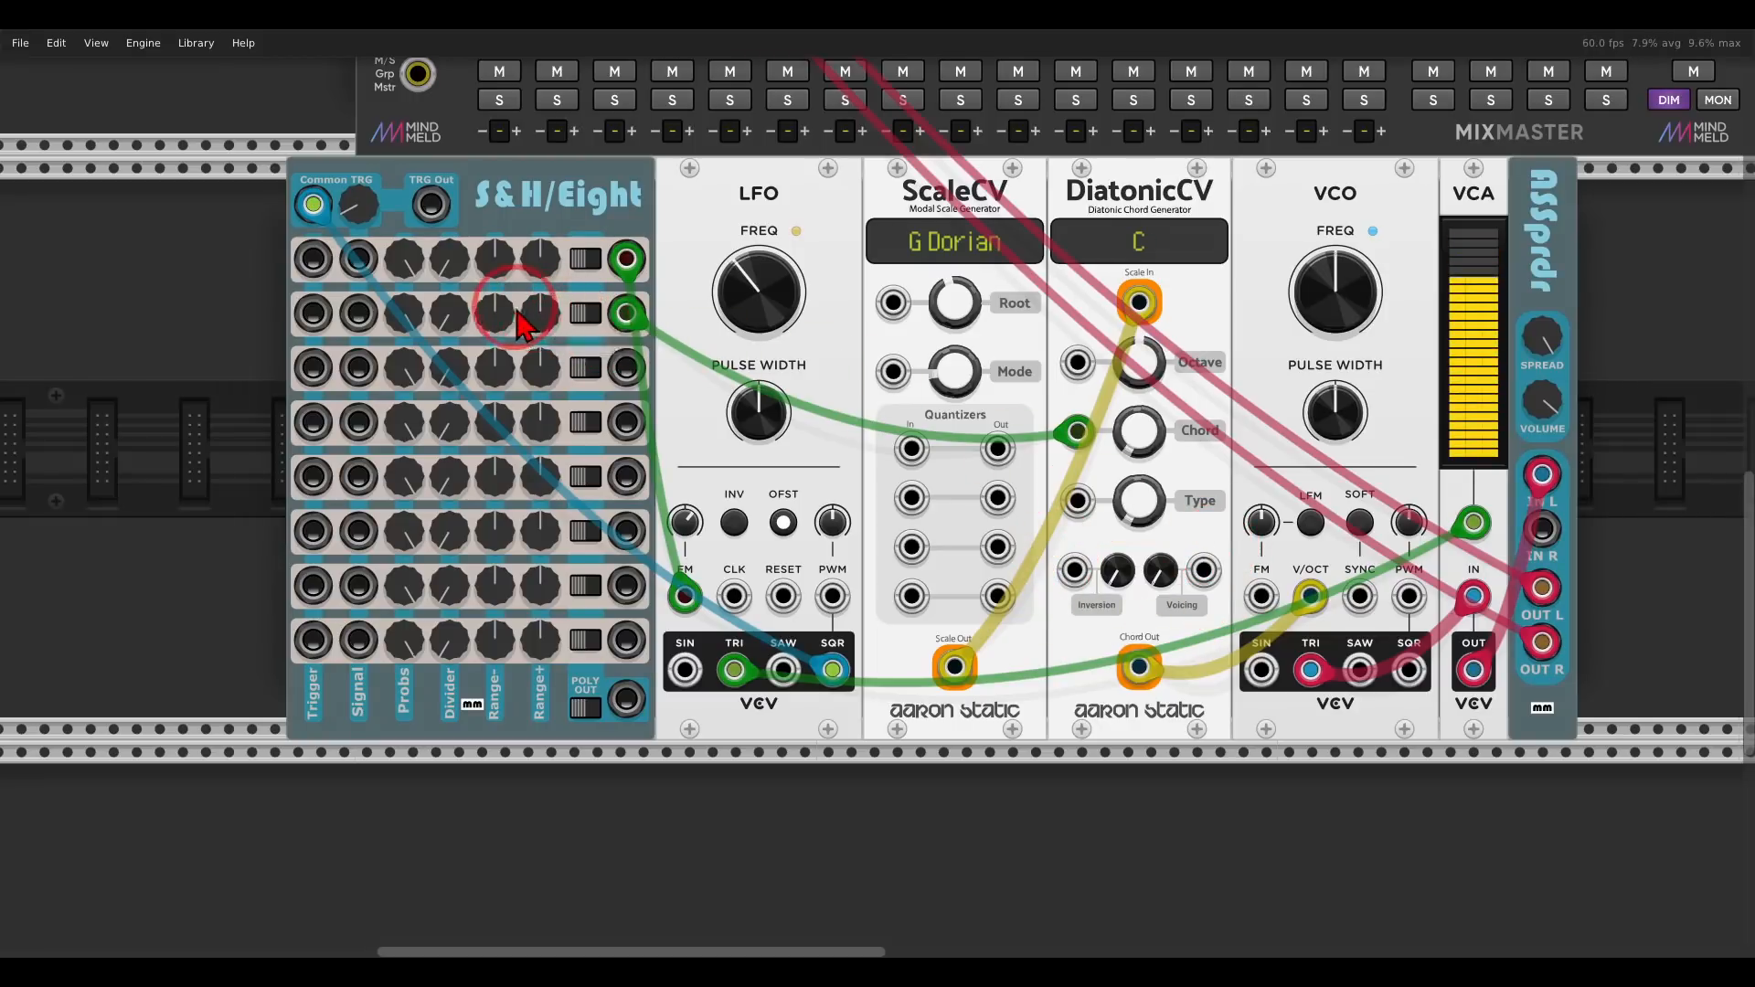
mouse_move(495, 312)
mouse_down()
mouse_move(870, 490)
mouse_move(501, 327)
mouse_up()
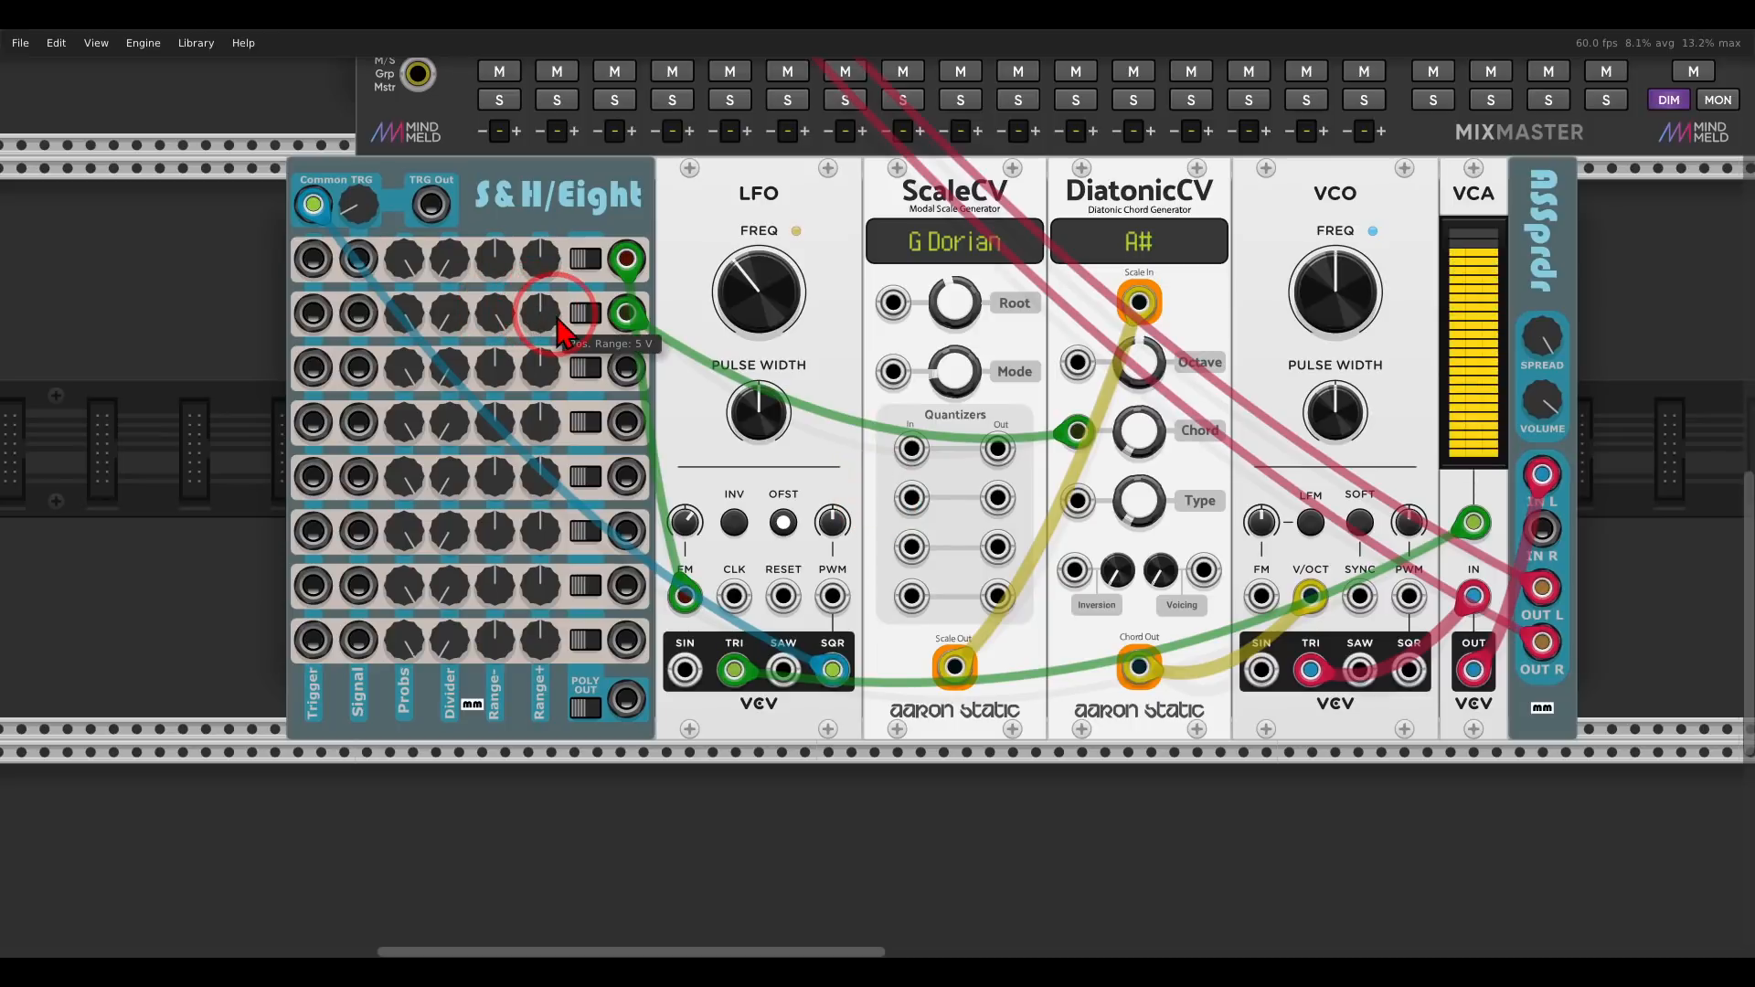
drag(398, 313, 877, 497)
- Patch S&H/Eight's third-row output to DiatonicCV's Type input with a green cable and adjust that row's negative range and probability
right_click(627, 393)
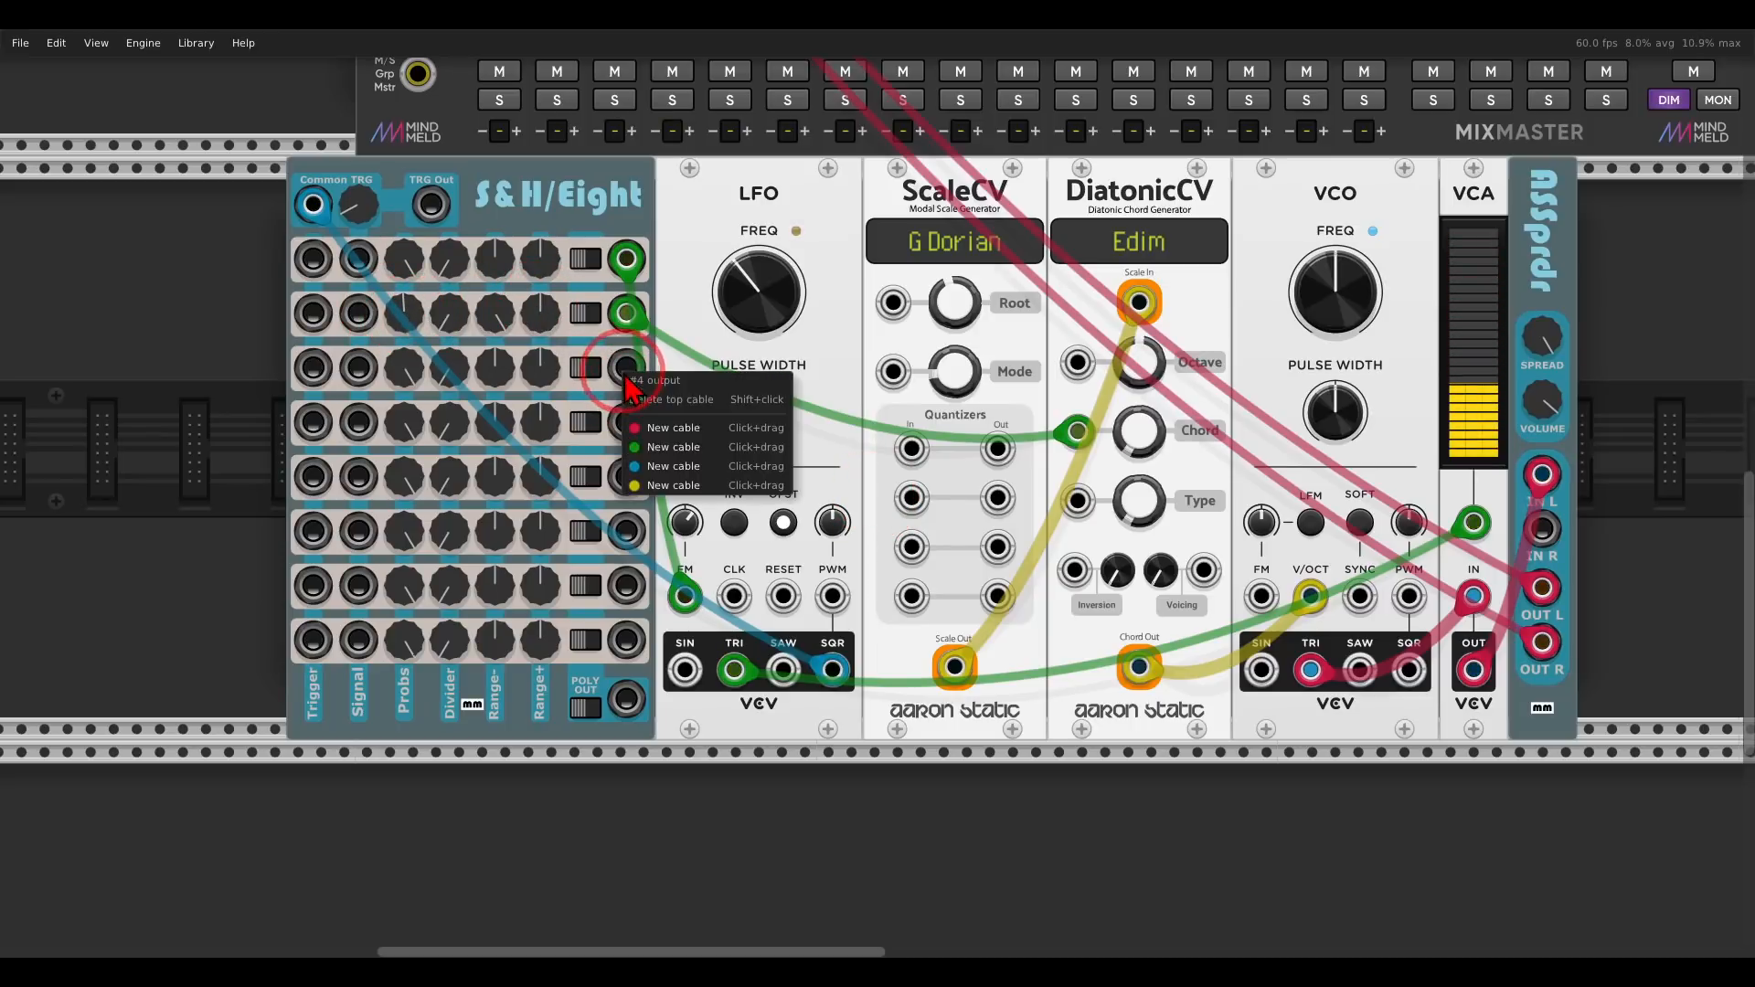
click(640, 474)
click(1080, 501)
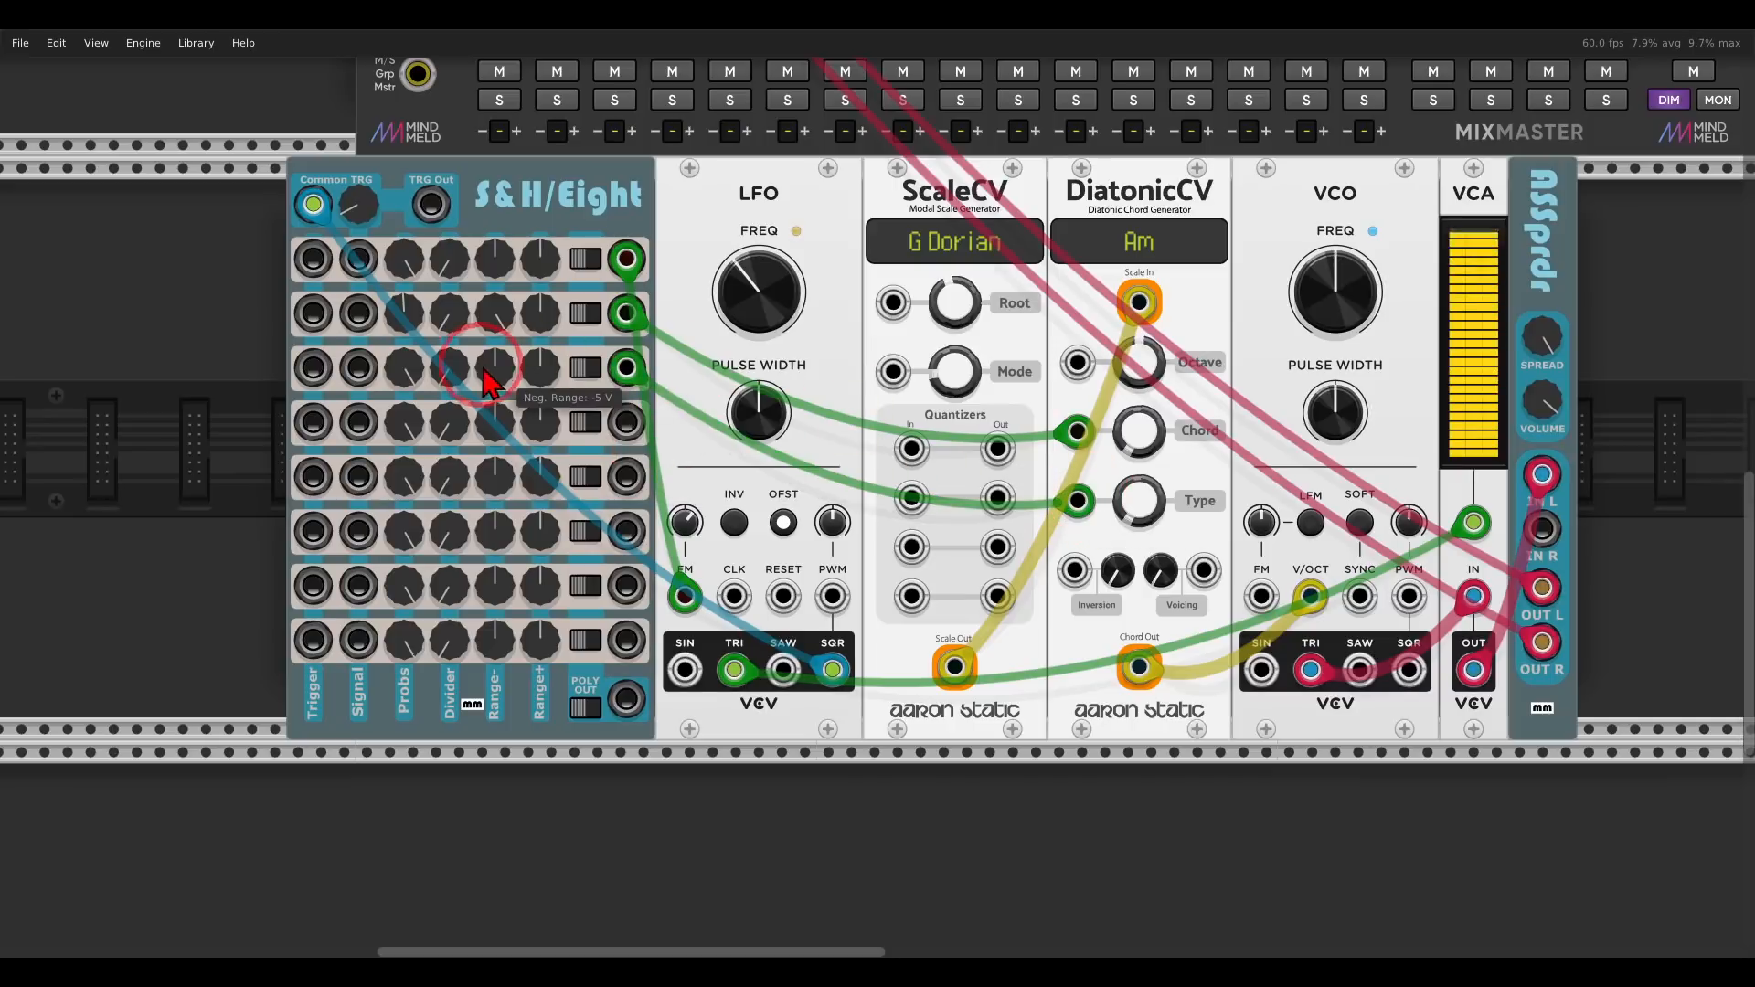
drag(403, 367, 872, 498)
- Patch S&H/Eight's fourth-row output to DiatonicCV's Inversion input with a green cable and adjust that row's negative range and probability
right_click(627, 422)
click(662, 495)
click(1074, 571)
drag(494, 423, 854, 450)
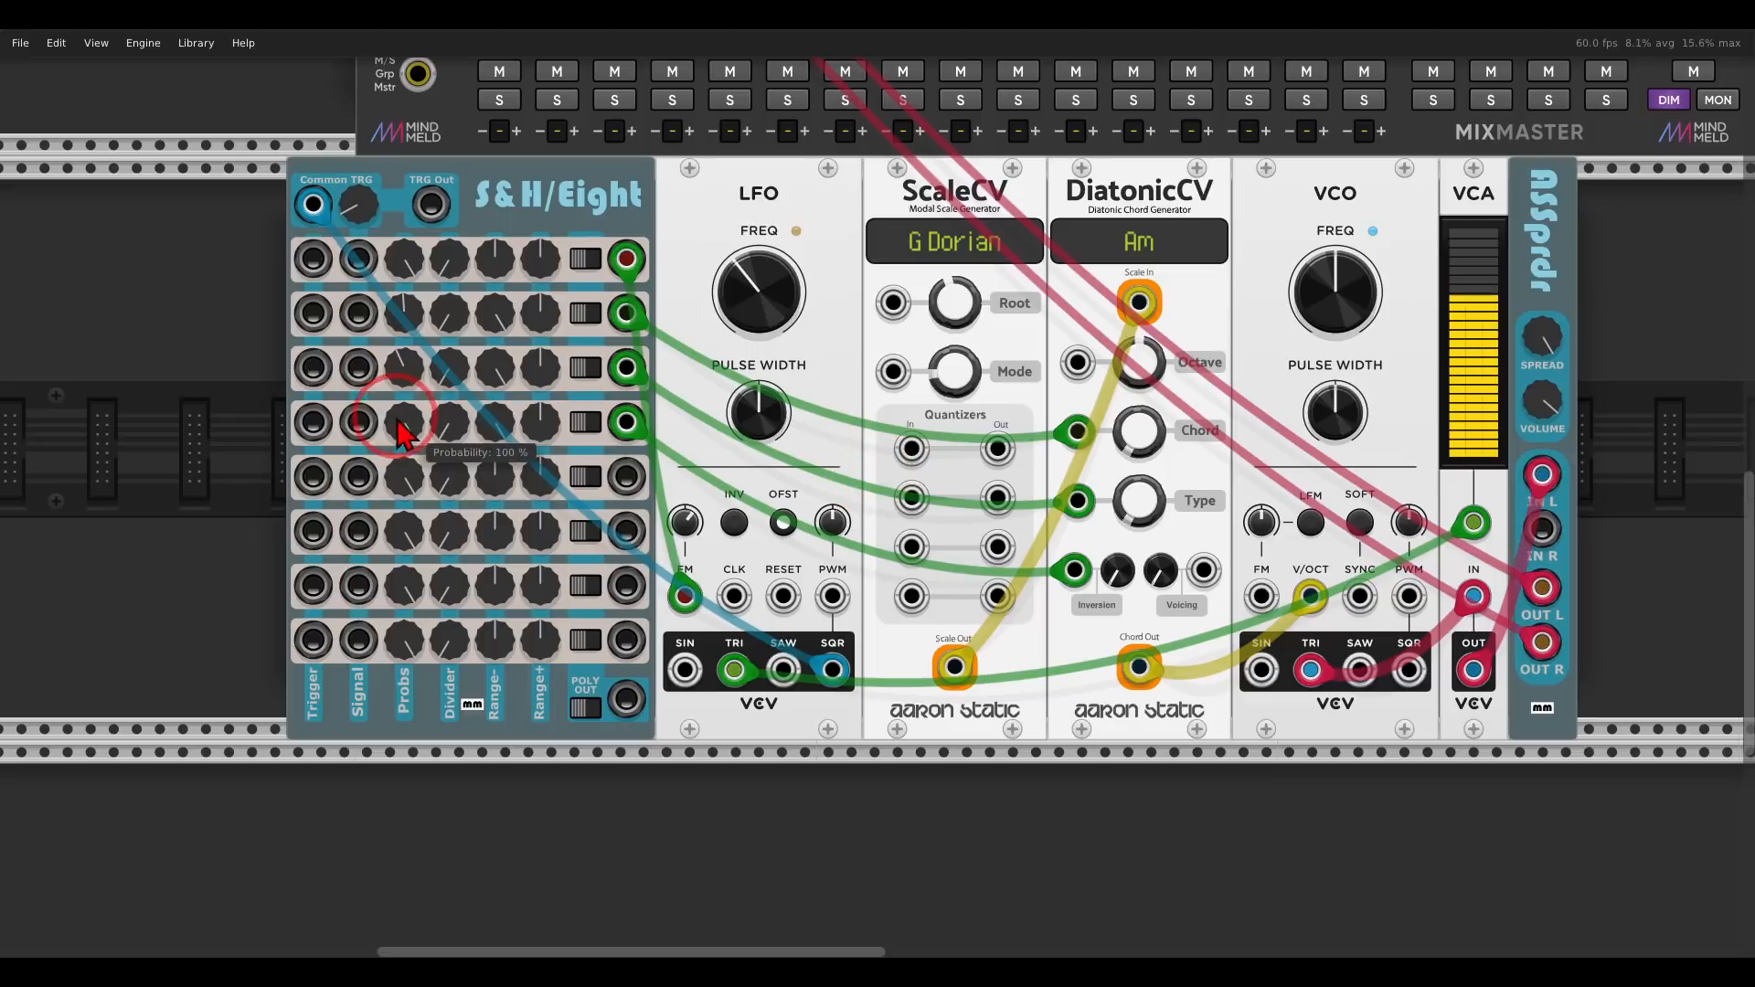
- Patch S&H/Eight's fifth-row output to DiatonicCV's Voicing input with a green cable and adjust that row's negative range and probability
right_click(627, 476)
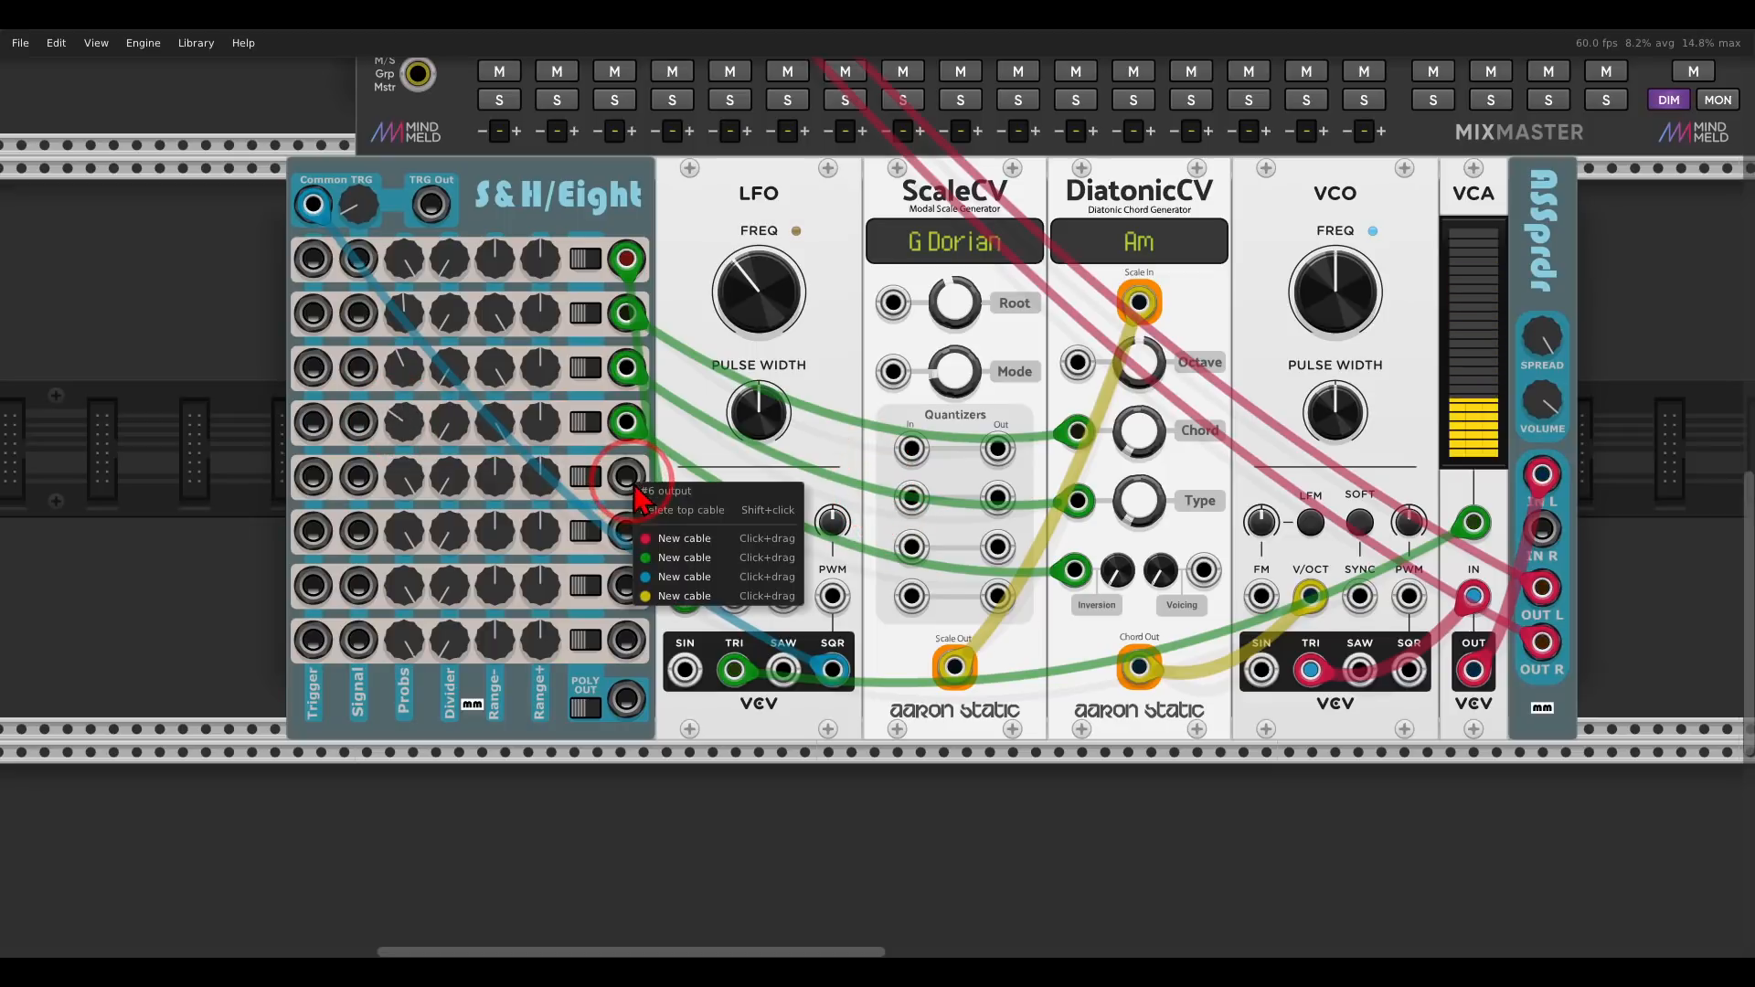
click(684, 558)
click(912, 541)
drag(498, 484, 497, 444)
drag(409, 483, 409, 494)
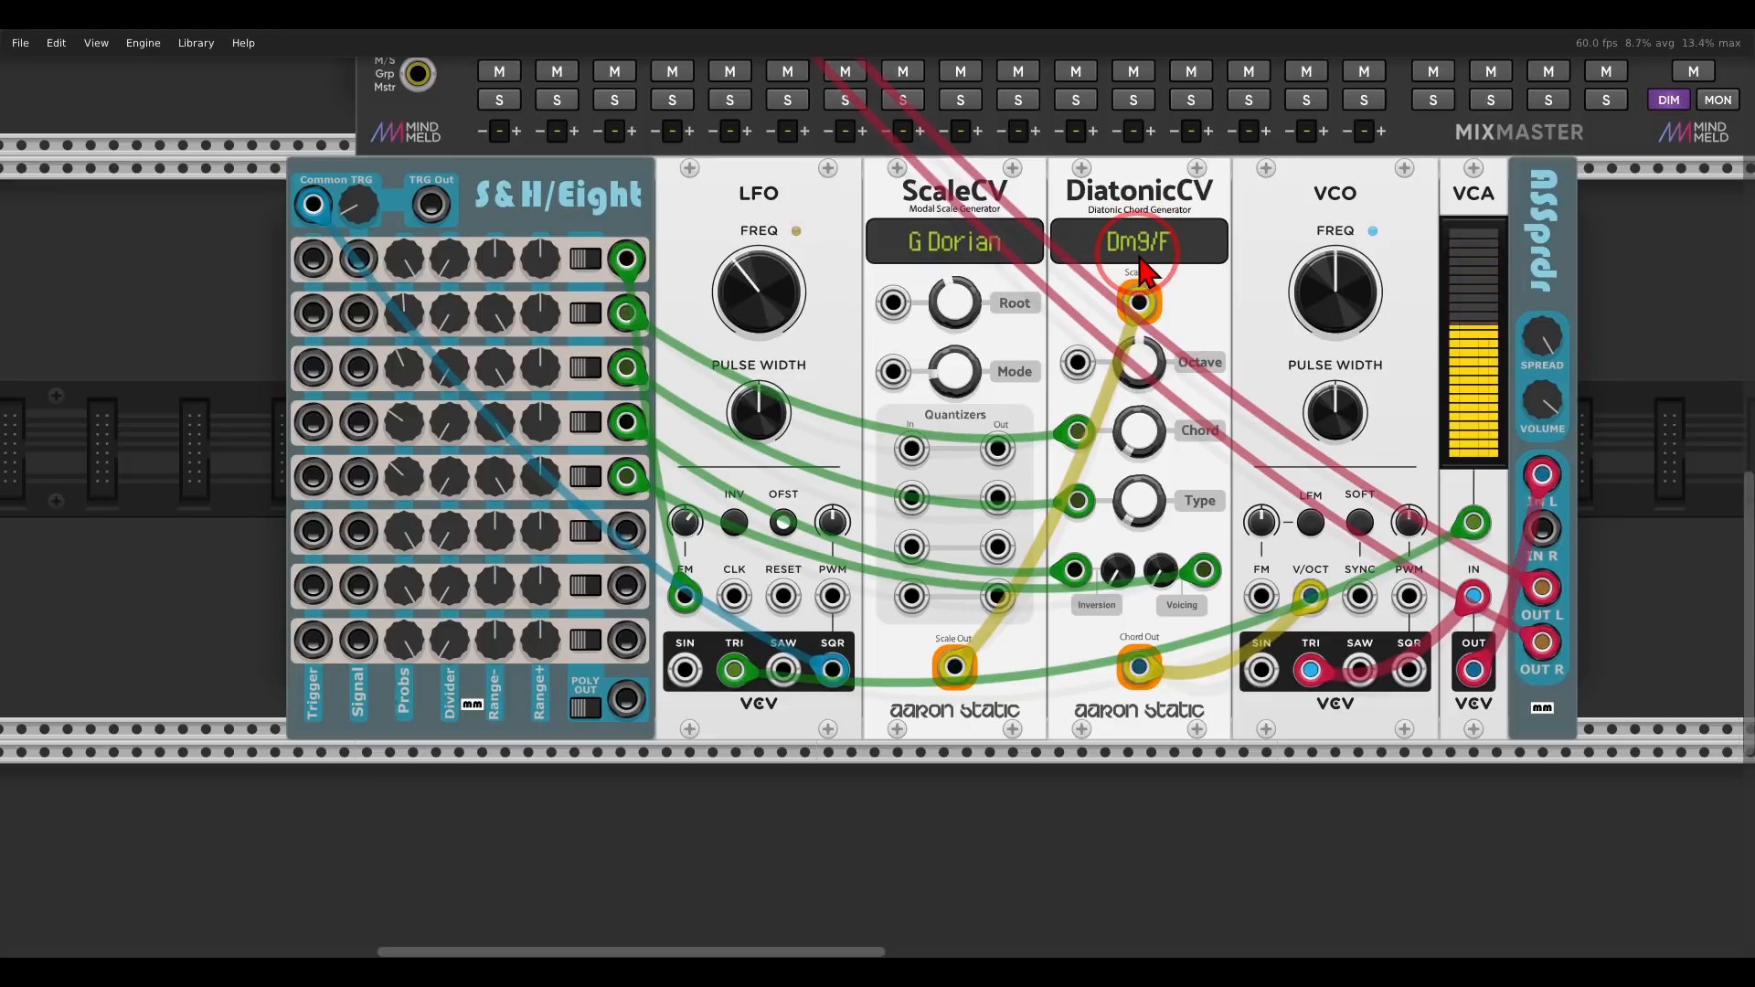
- Set mixer channel 1's Verb aux send to about -15.1 dB
drag(1263, 223, 822, 586)
drag(1601, 81, 1446, 233)
drag(1472, 152, 1472, 152)
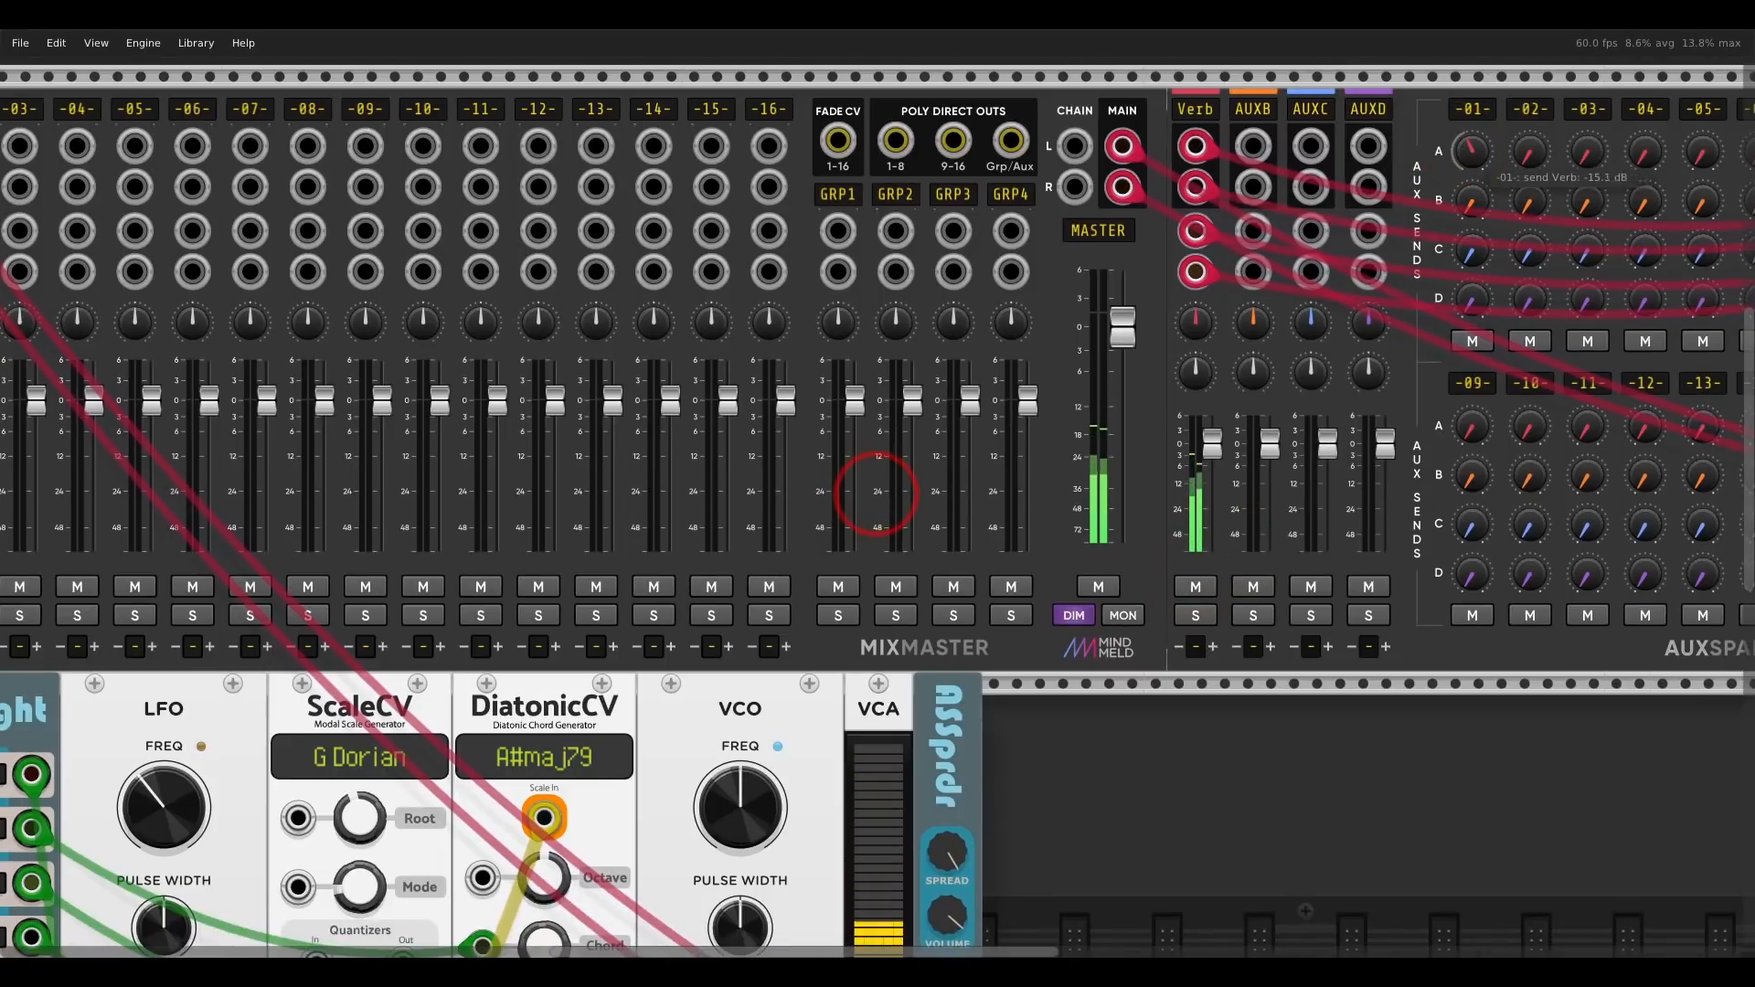
- Add a VCV Noise module directly after ASSprdr
scroll(1176, 415, down, 5)
scroll(1175, 416, left, 5)
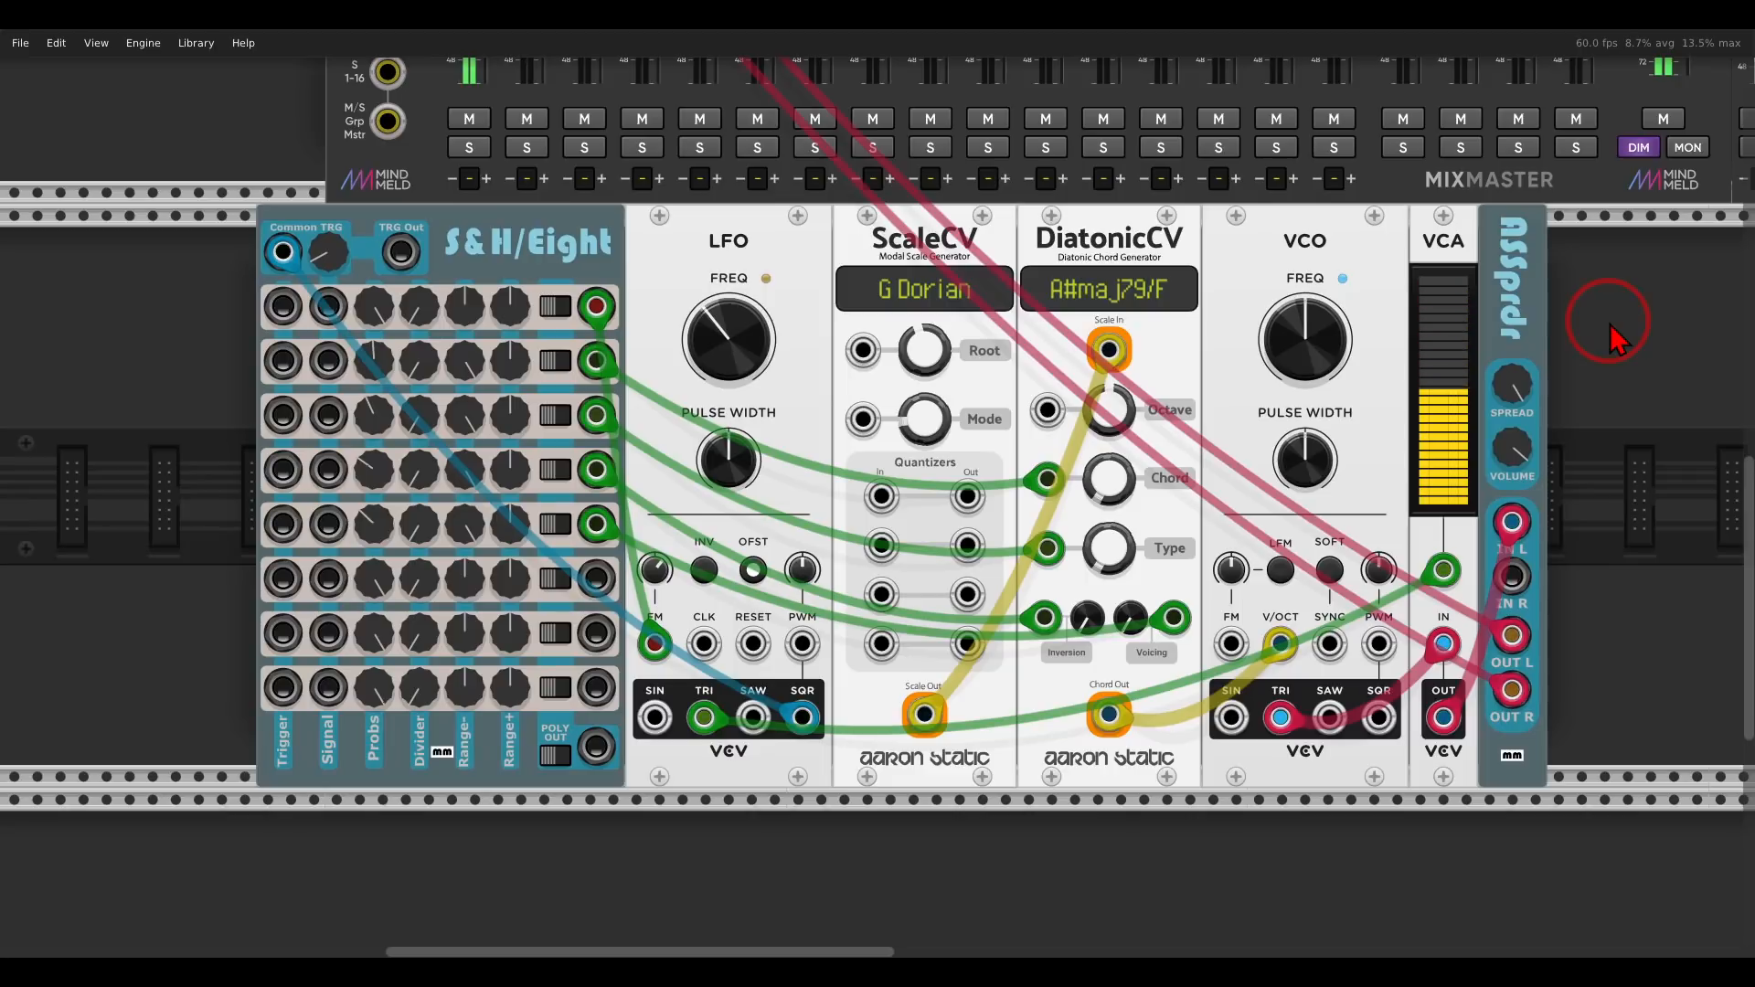
drag(1625, 387, 1533, 360)
right_click(1536, 361)
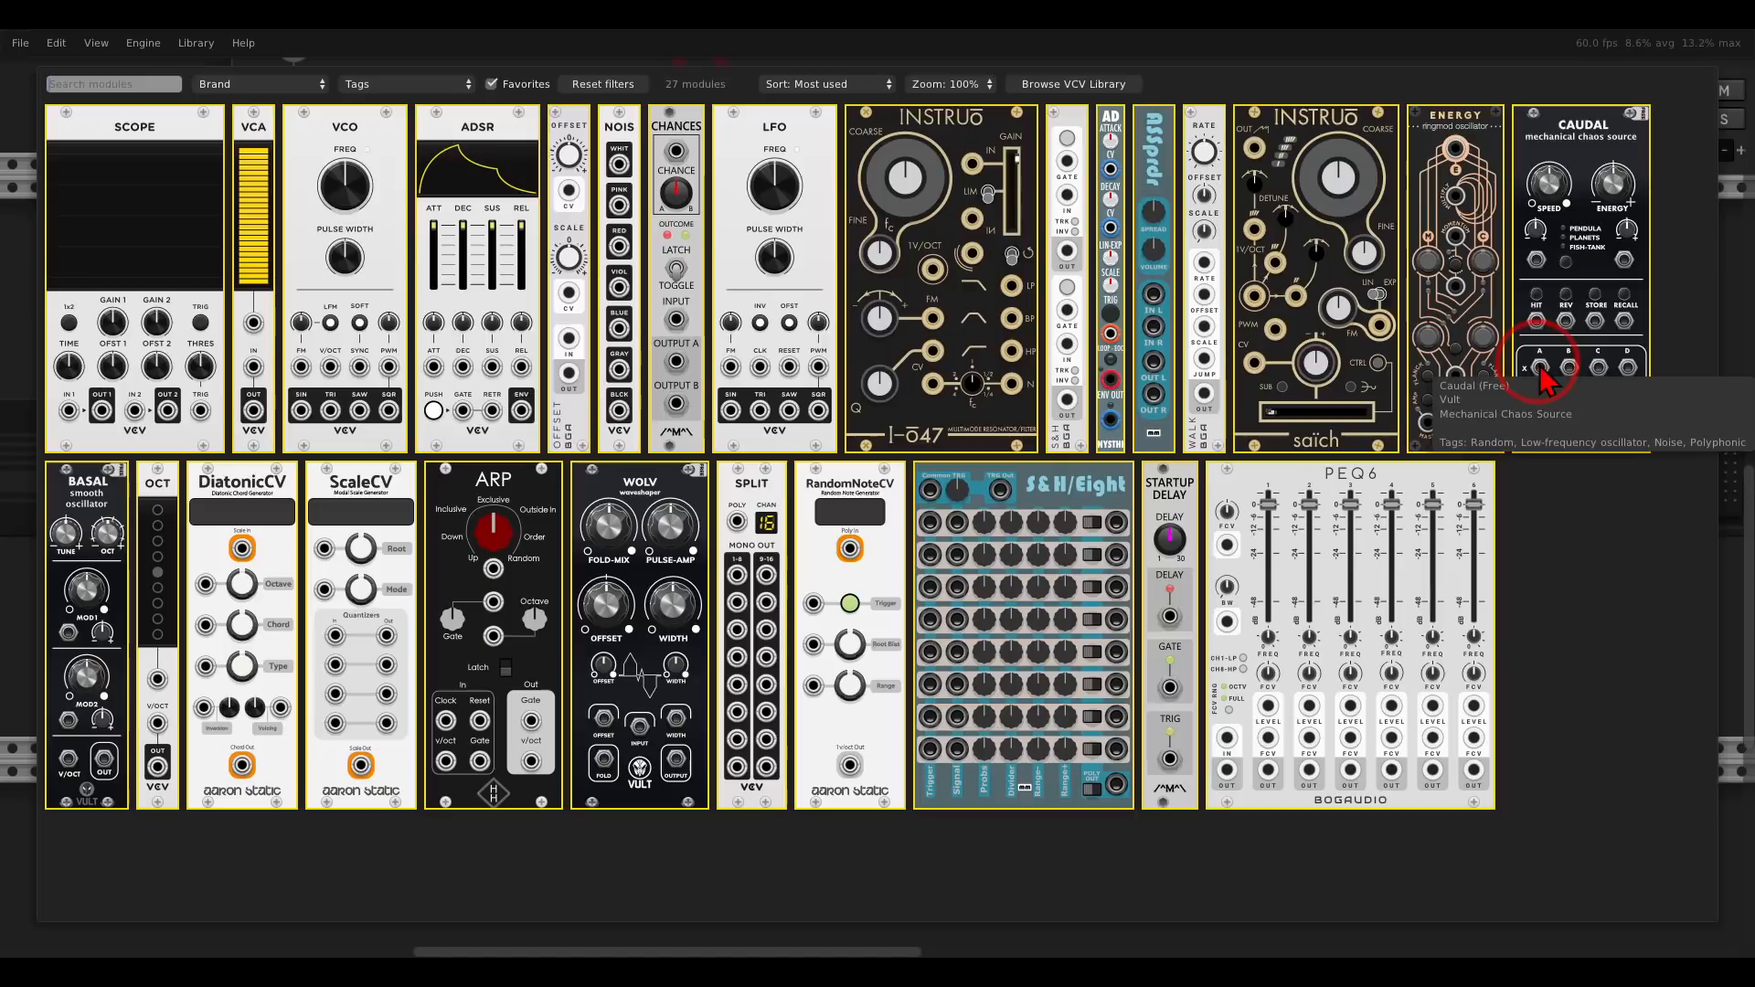
click(630, 136)
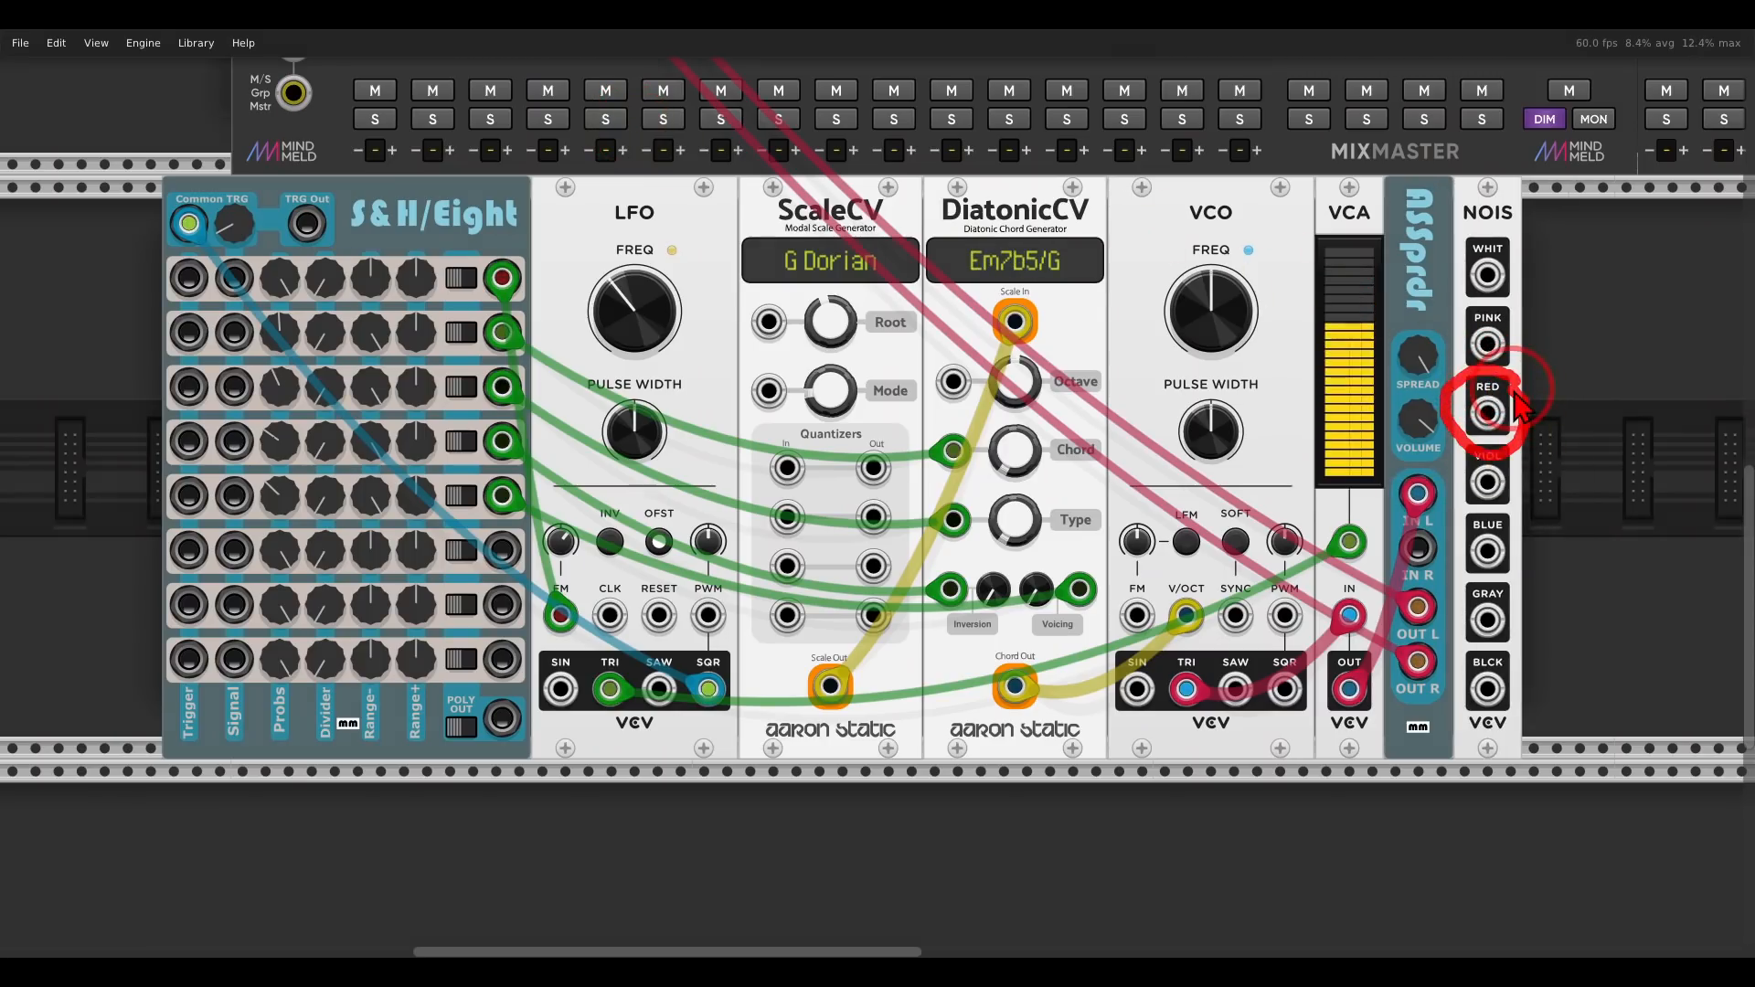
- Patch the Noise module's RED output to the VCO's FM input with a green cable
drag(1492, 413, 1138, 613)
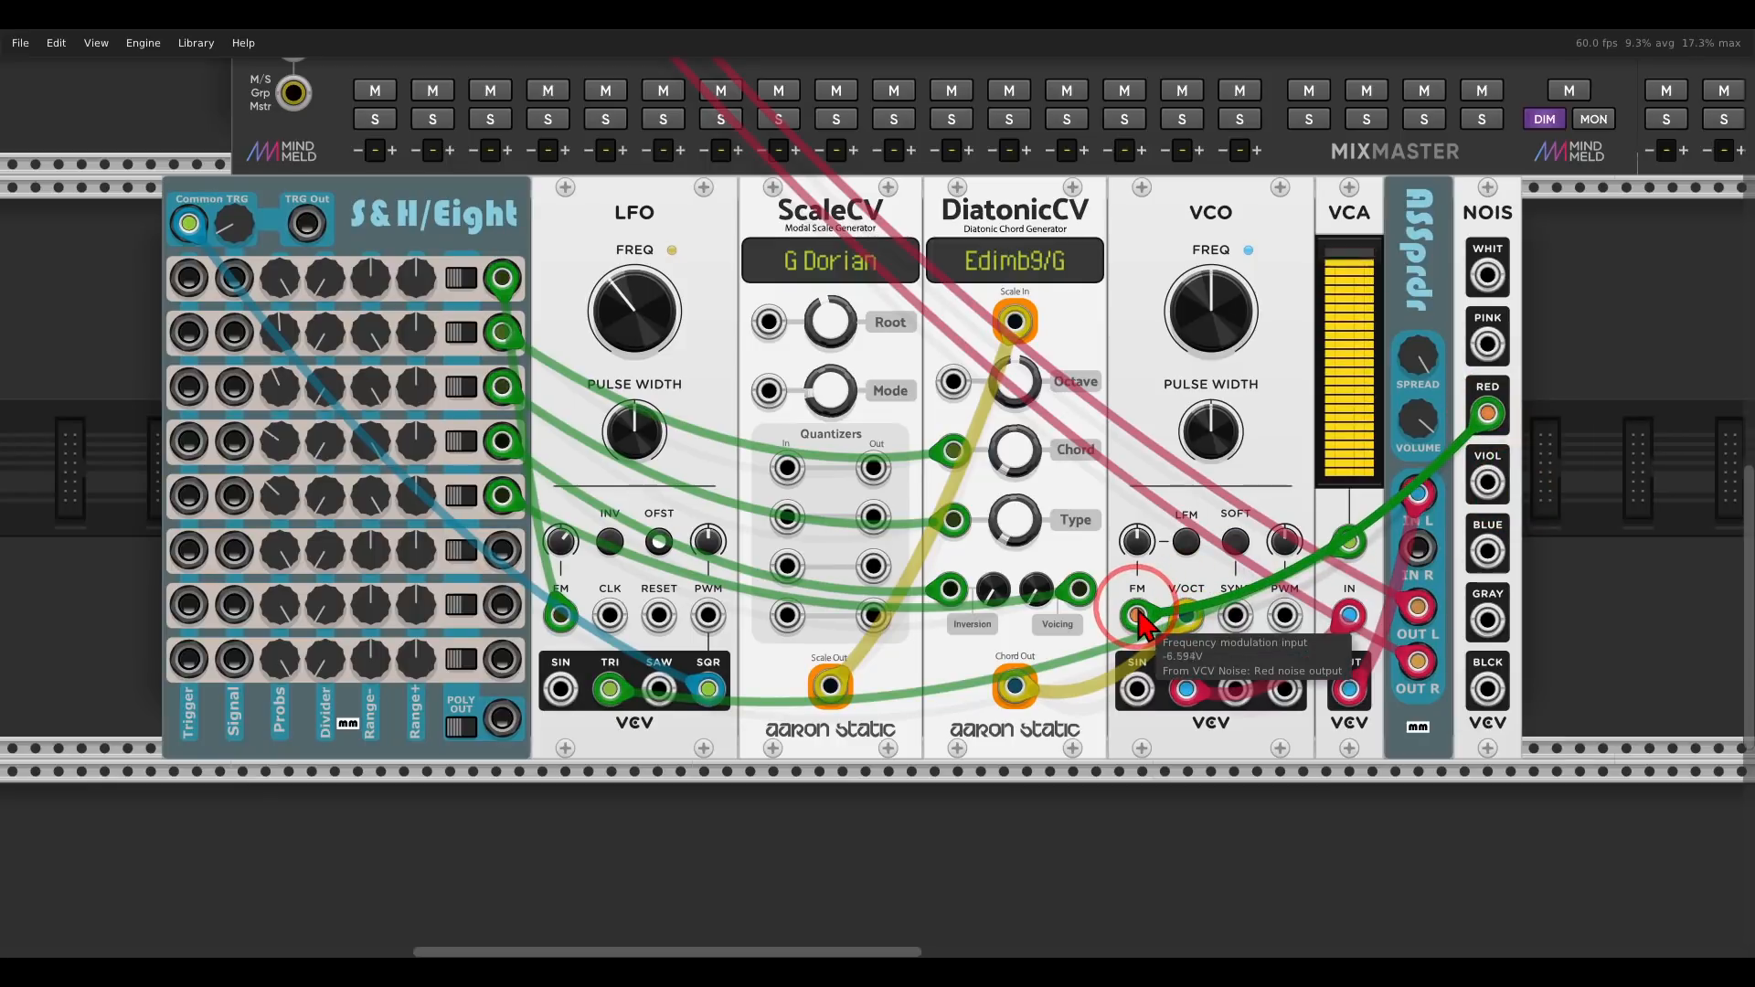
mouse_move(1497, 394)
mouse_down()
mouse_move(1457, 422)
mouse_move(1497, 412)
mouse_up()
mouse_move(1040, 650)
mouse_down()
mouse_move(971, 683)
mouse_move(1048, 632)
mouse_up()
mouse_move(736, 662)
mouse_down()
mouse_move(690, 651)
mouse_move(681, 717)
mouse_move(748, 708)
mouse_move(751, 676)
mouse_up()
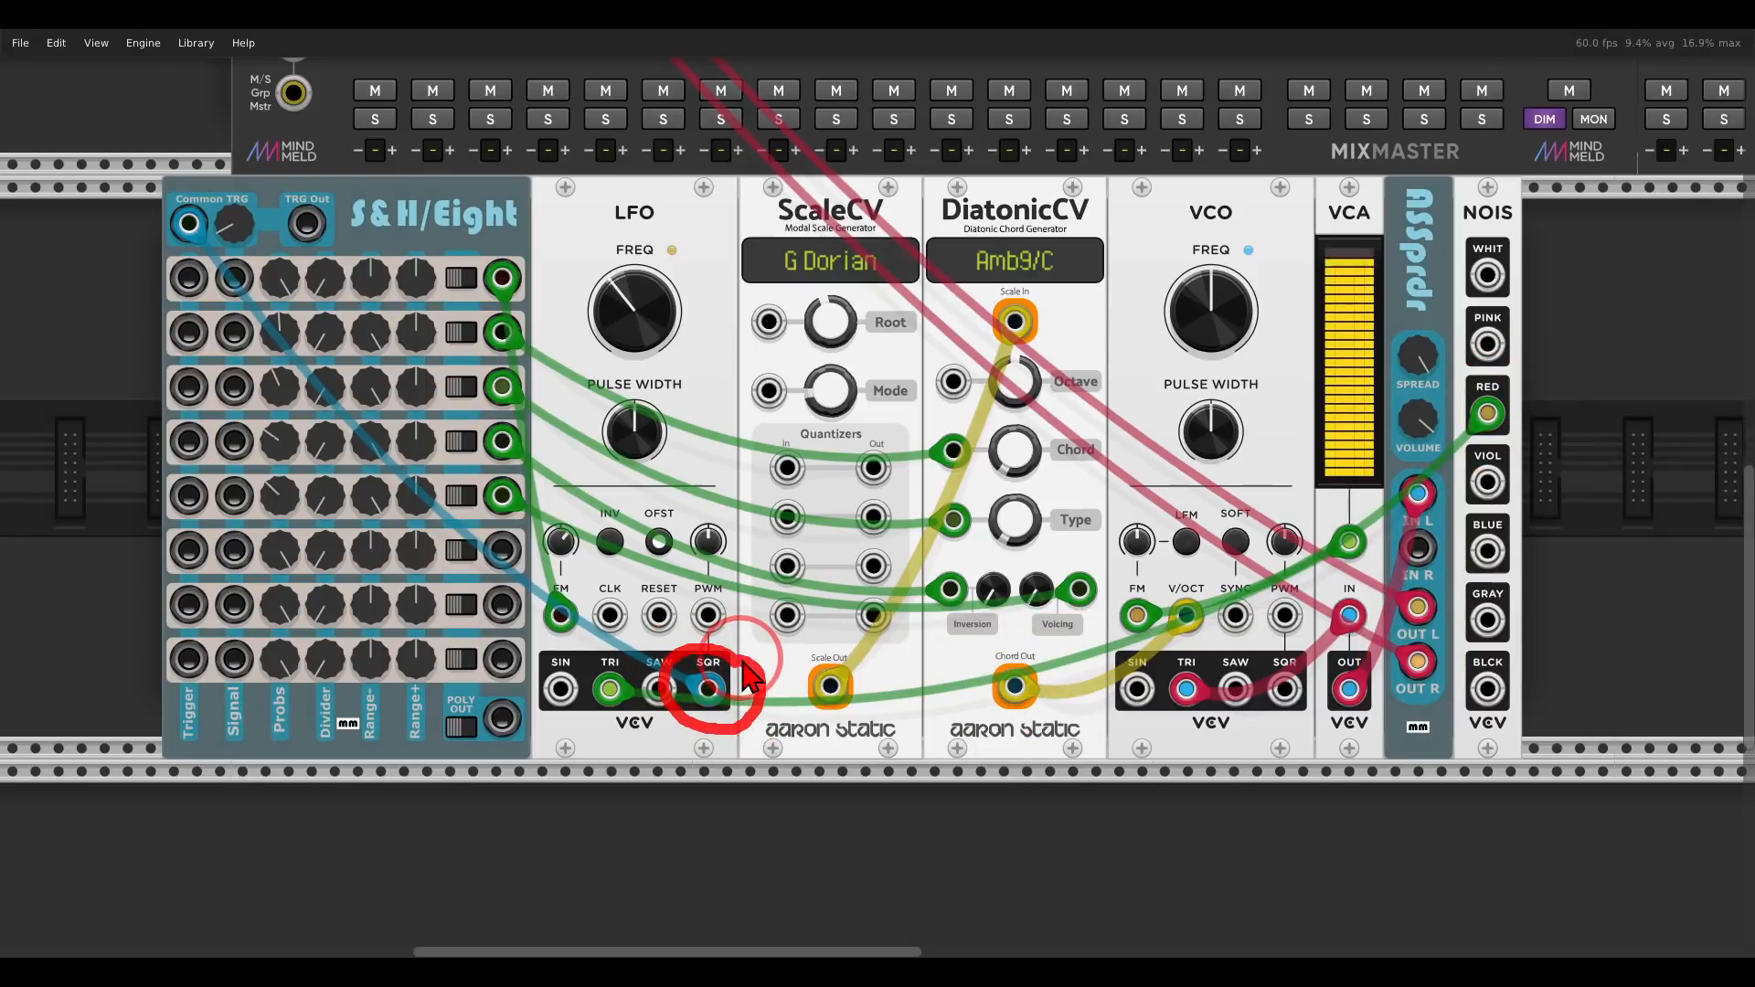
- Fine-tune the VCO's frequency modulation amount, and compare the sound by briefly unplugging and reconnecting the red noise cable
scroll(1570, 484, down, 1)
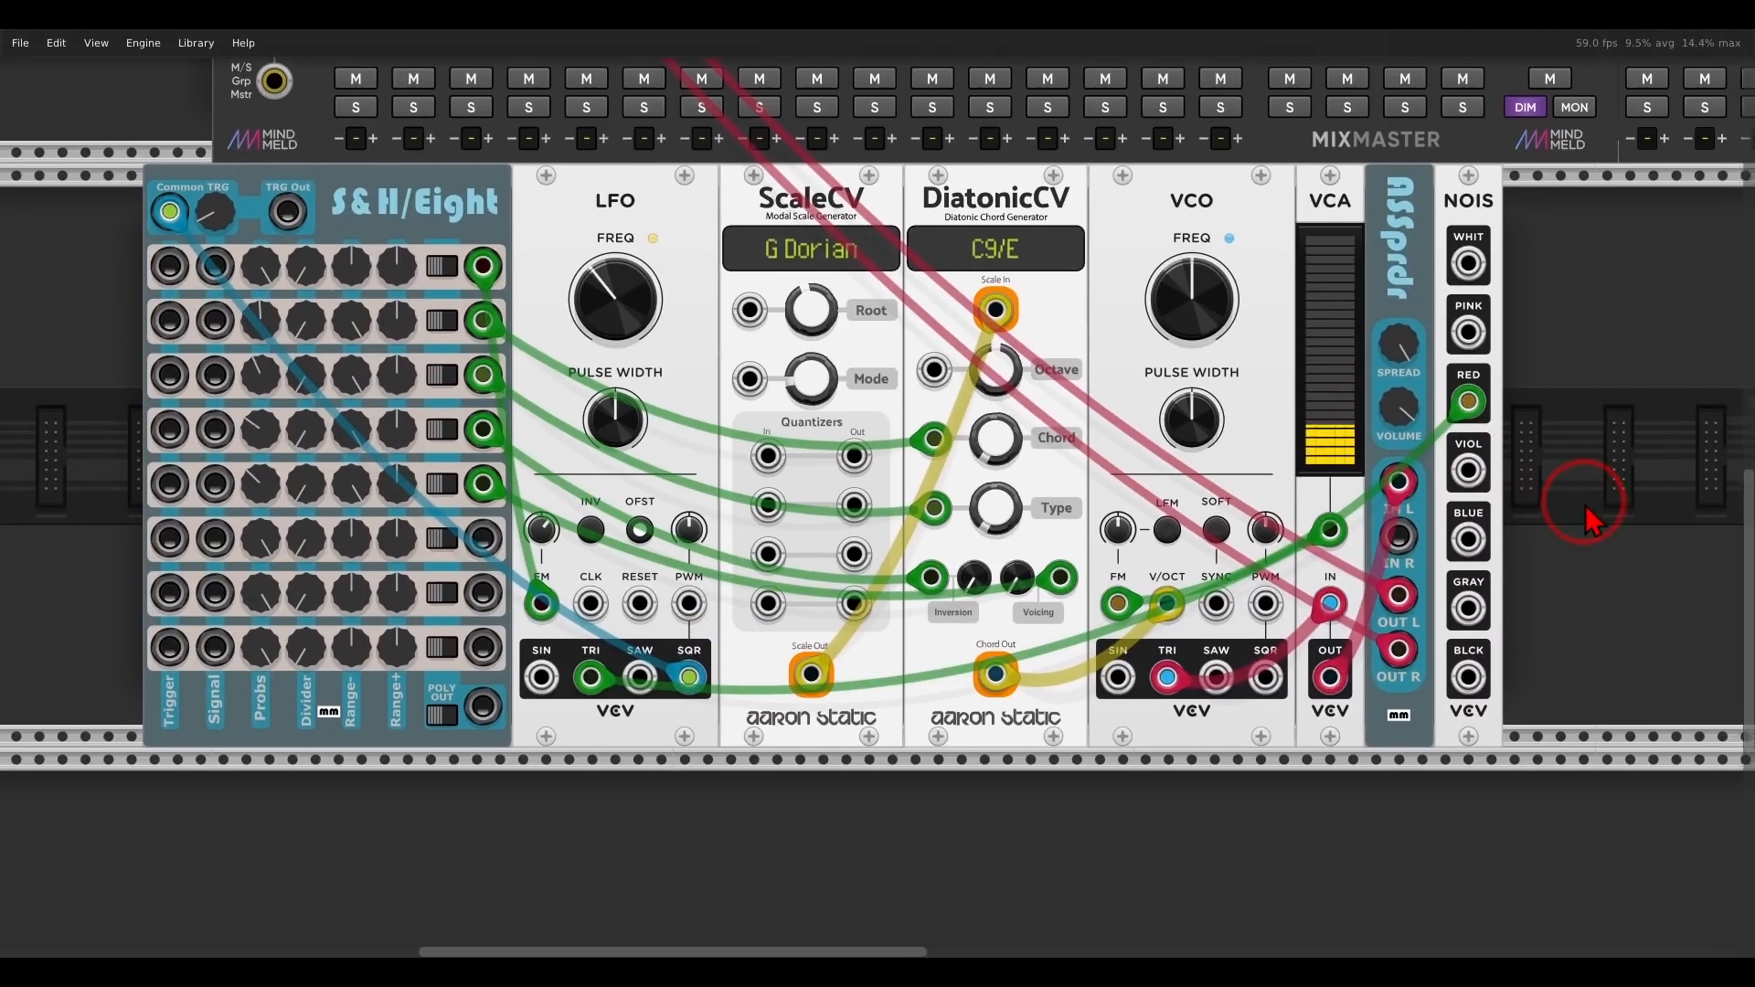
mouse_move(1106, 514)
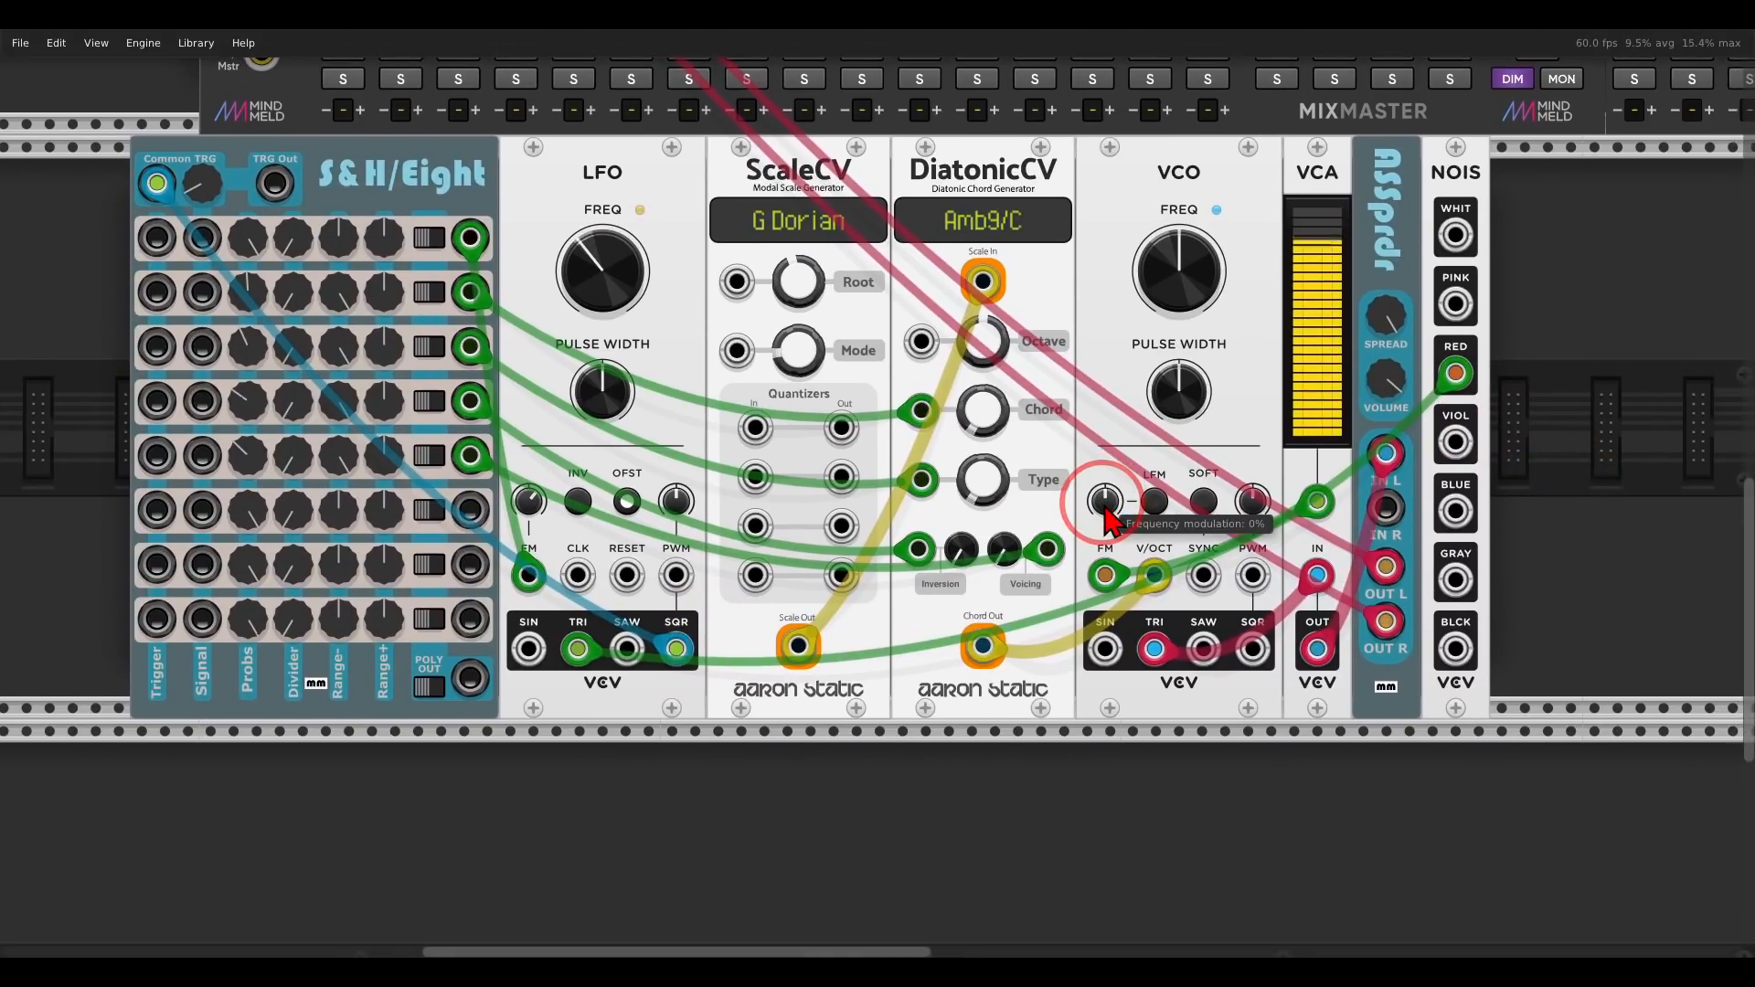
mouse_move(1107, 521)
mouse_down()
mouse_move(1108, 505)
mouse_move(1108, 521)
mouse_up()
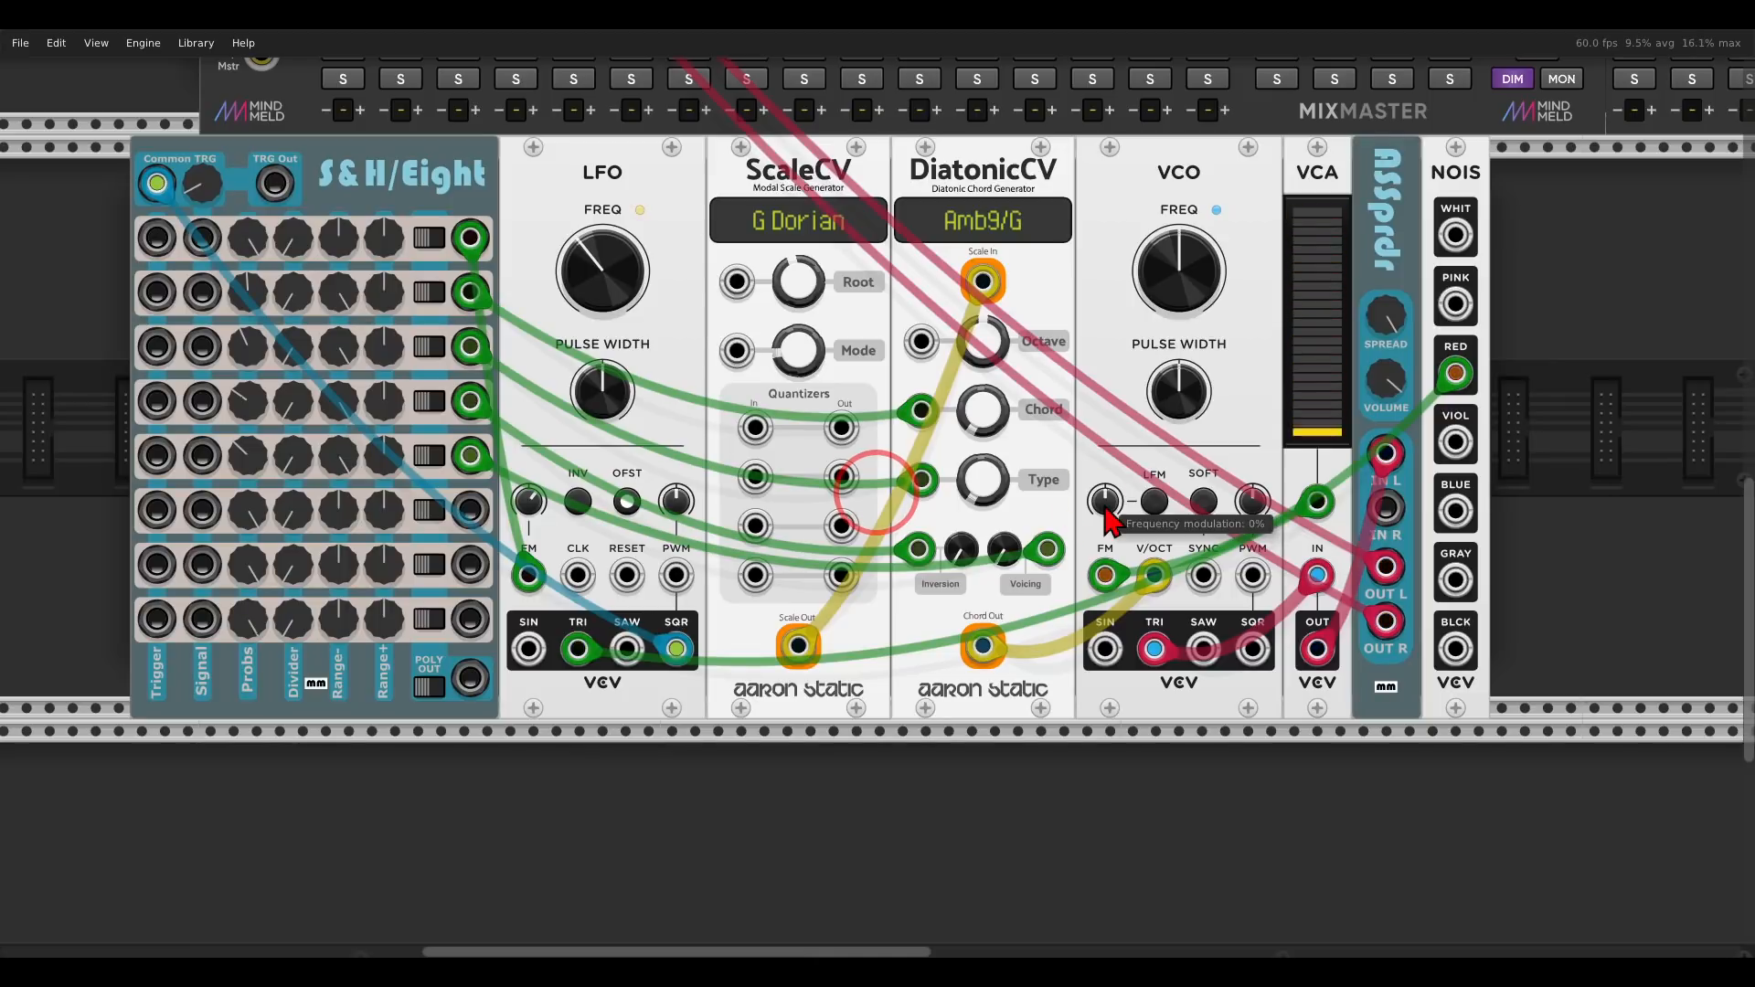
click(1106, 502)
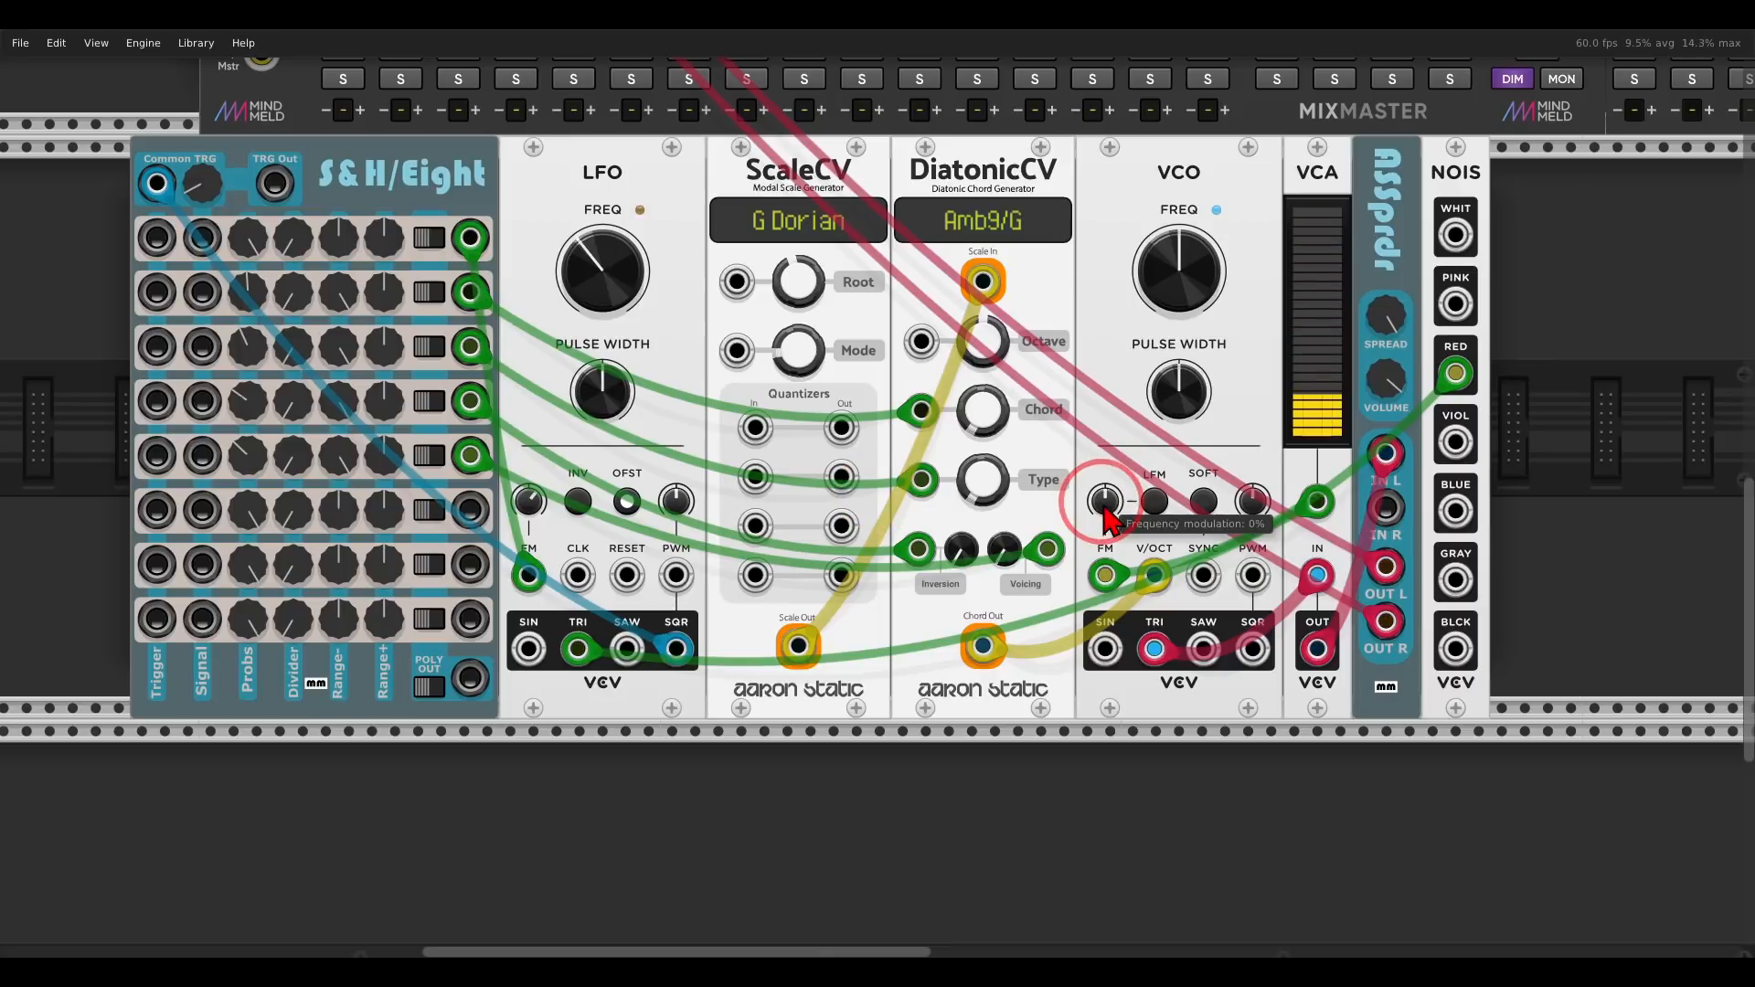
drag(1106, 505, 876, 491)
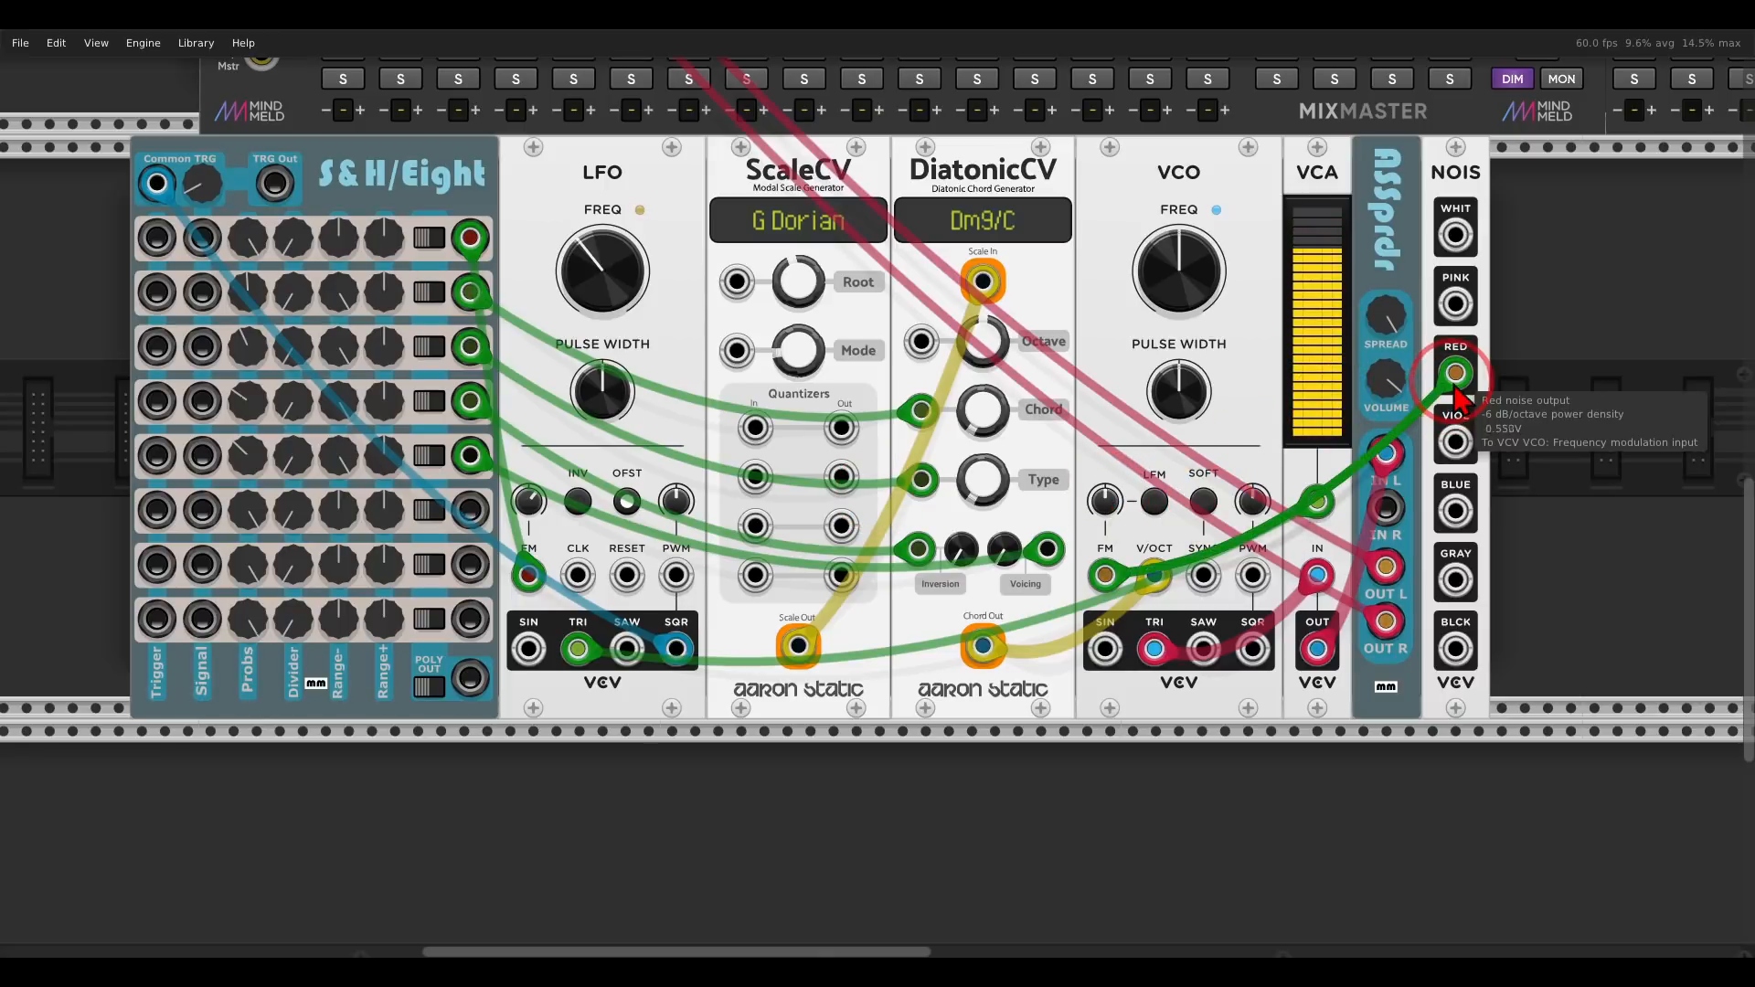
drag(1463, 376, 1556, 428)
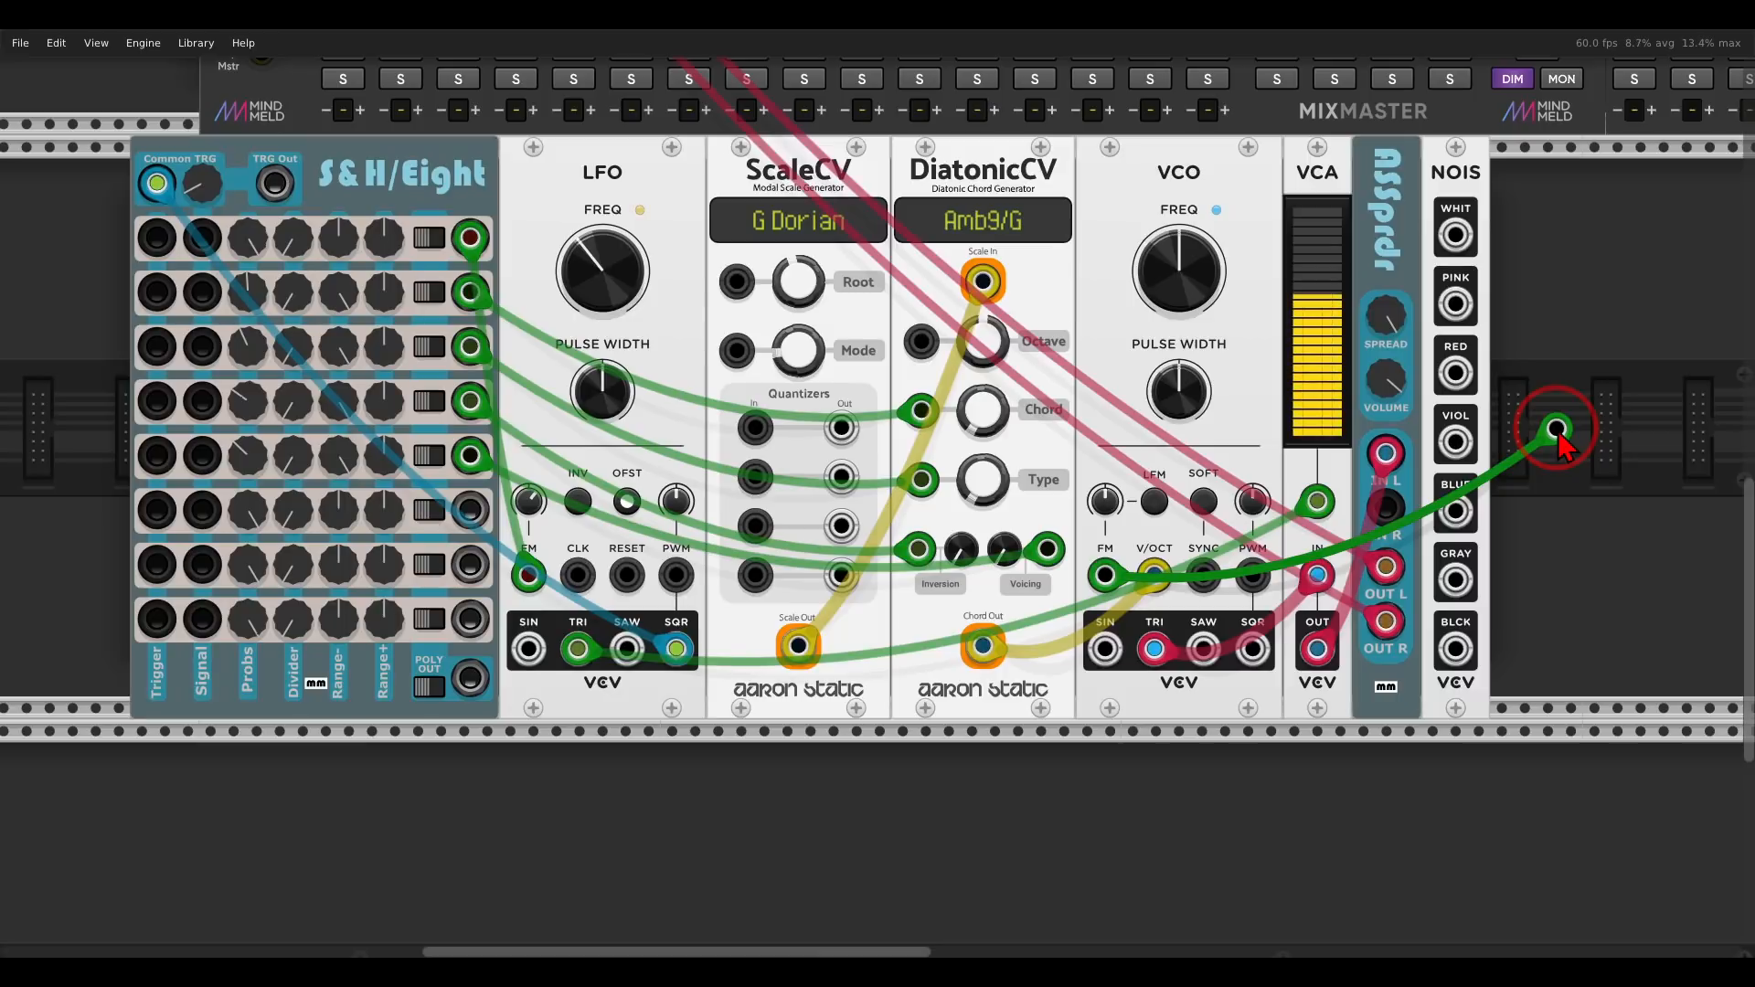
drag(1557, 430, 1460, 374)
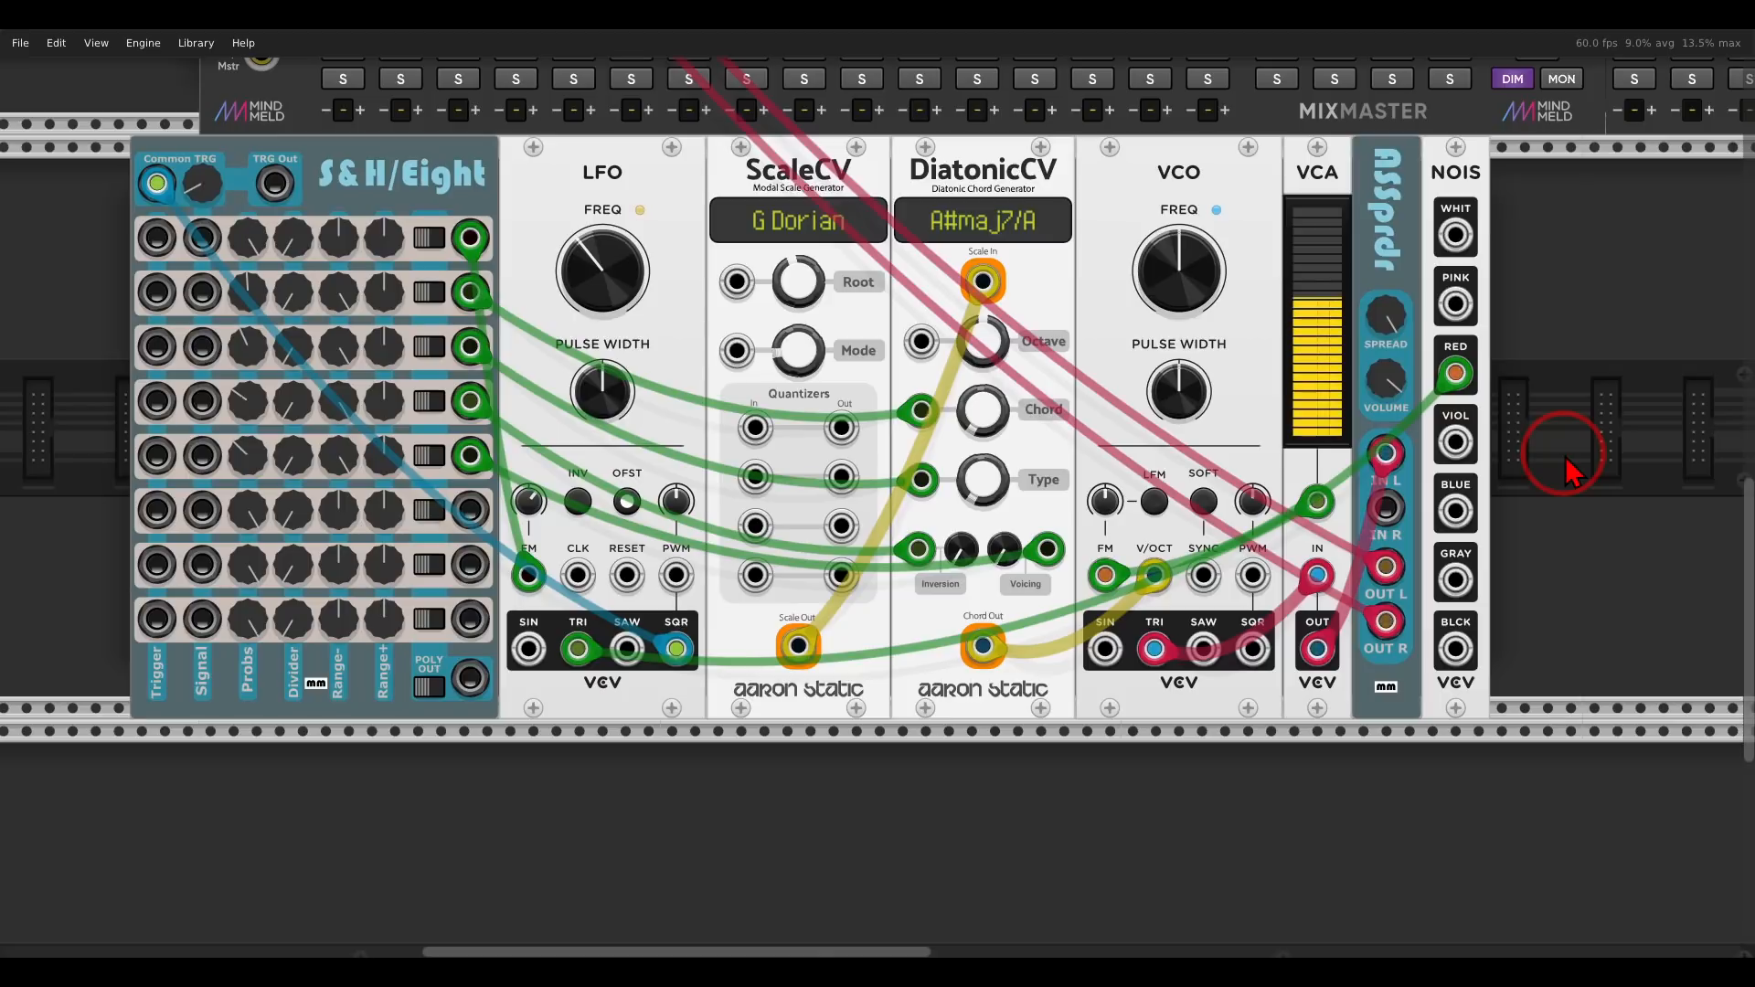
- Shift the VCA, ASSprdr and Noise modules away from the VCO and add a second VCA in the gap
drag(1570, 259, 1318, 176)
drag(1318, 174, 1388, 178)
click(1322, 185)
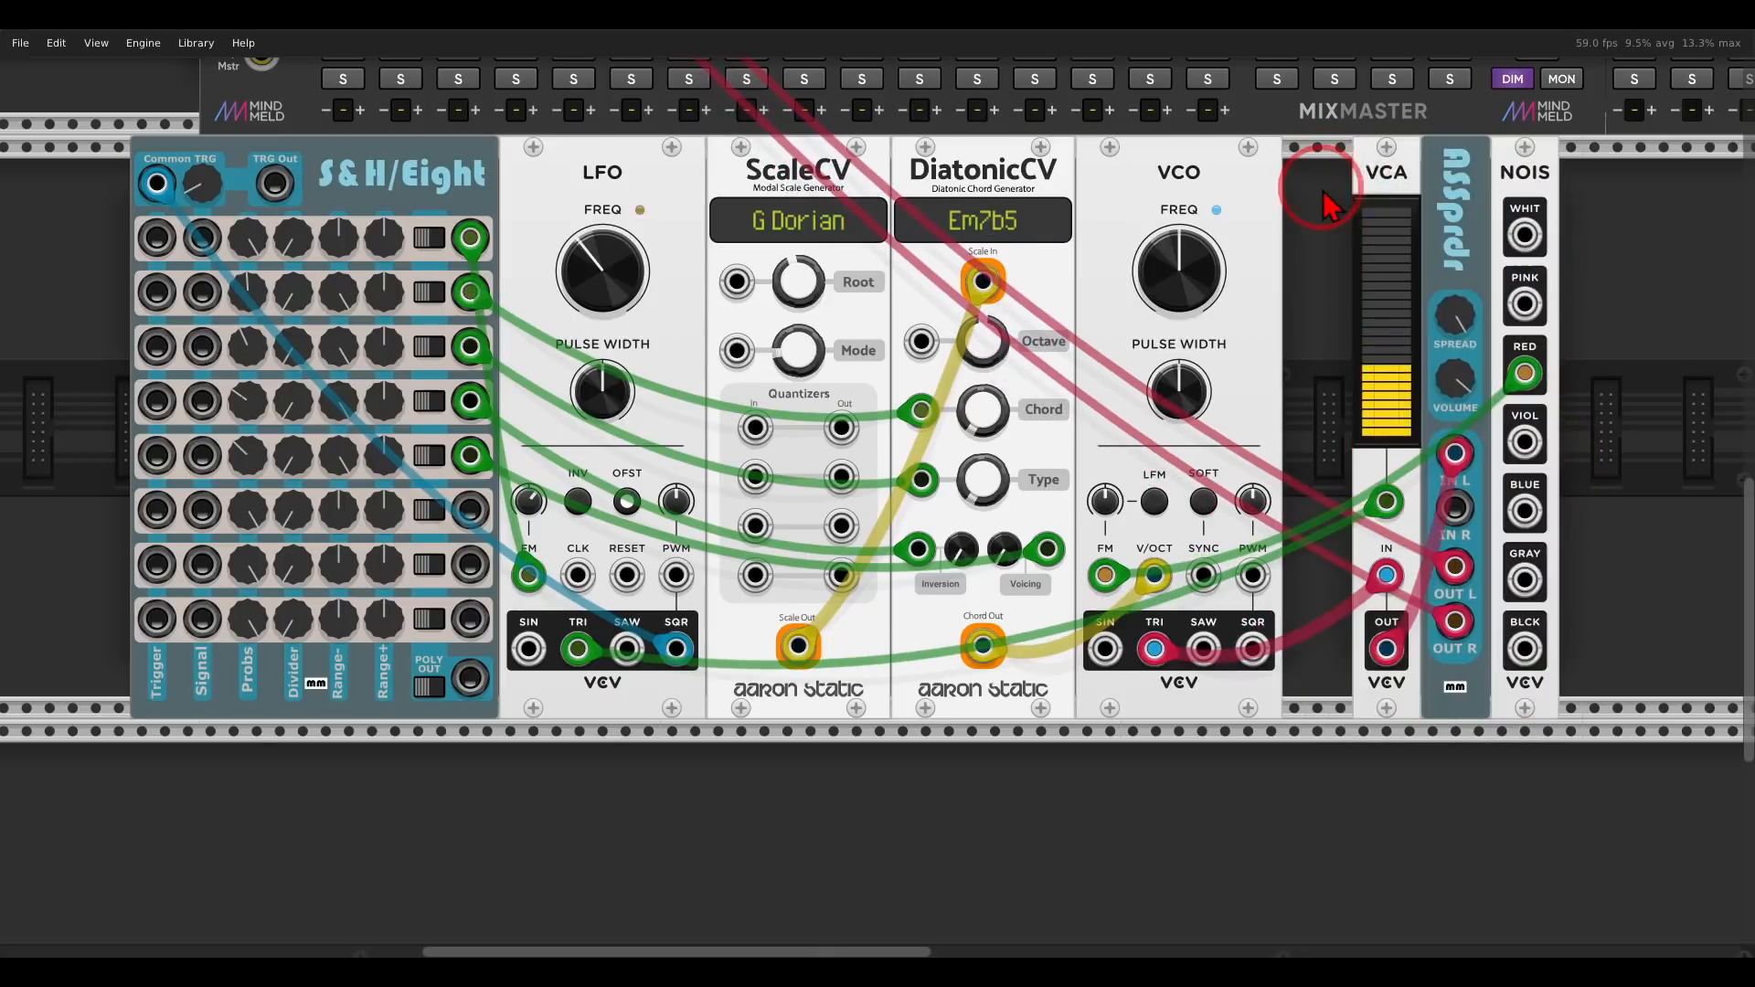
right_click(1323, 185)
click(265, 128)
click(1179, 267)
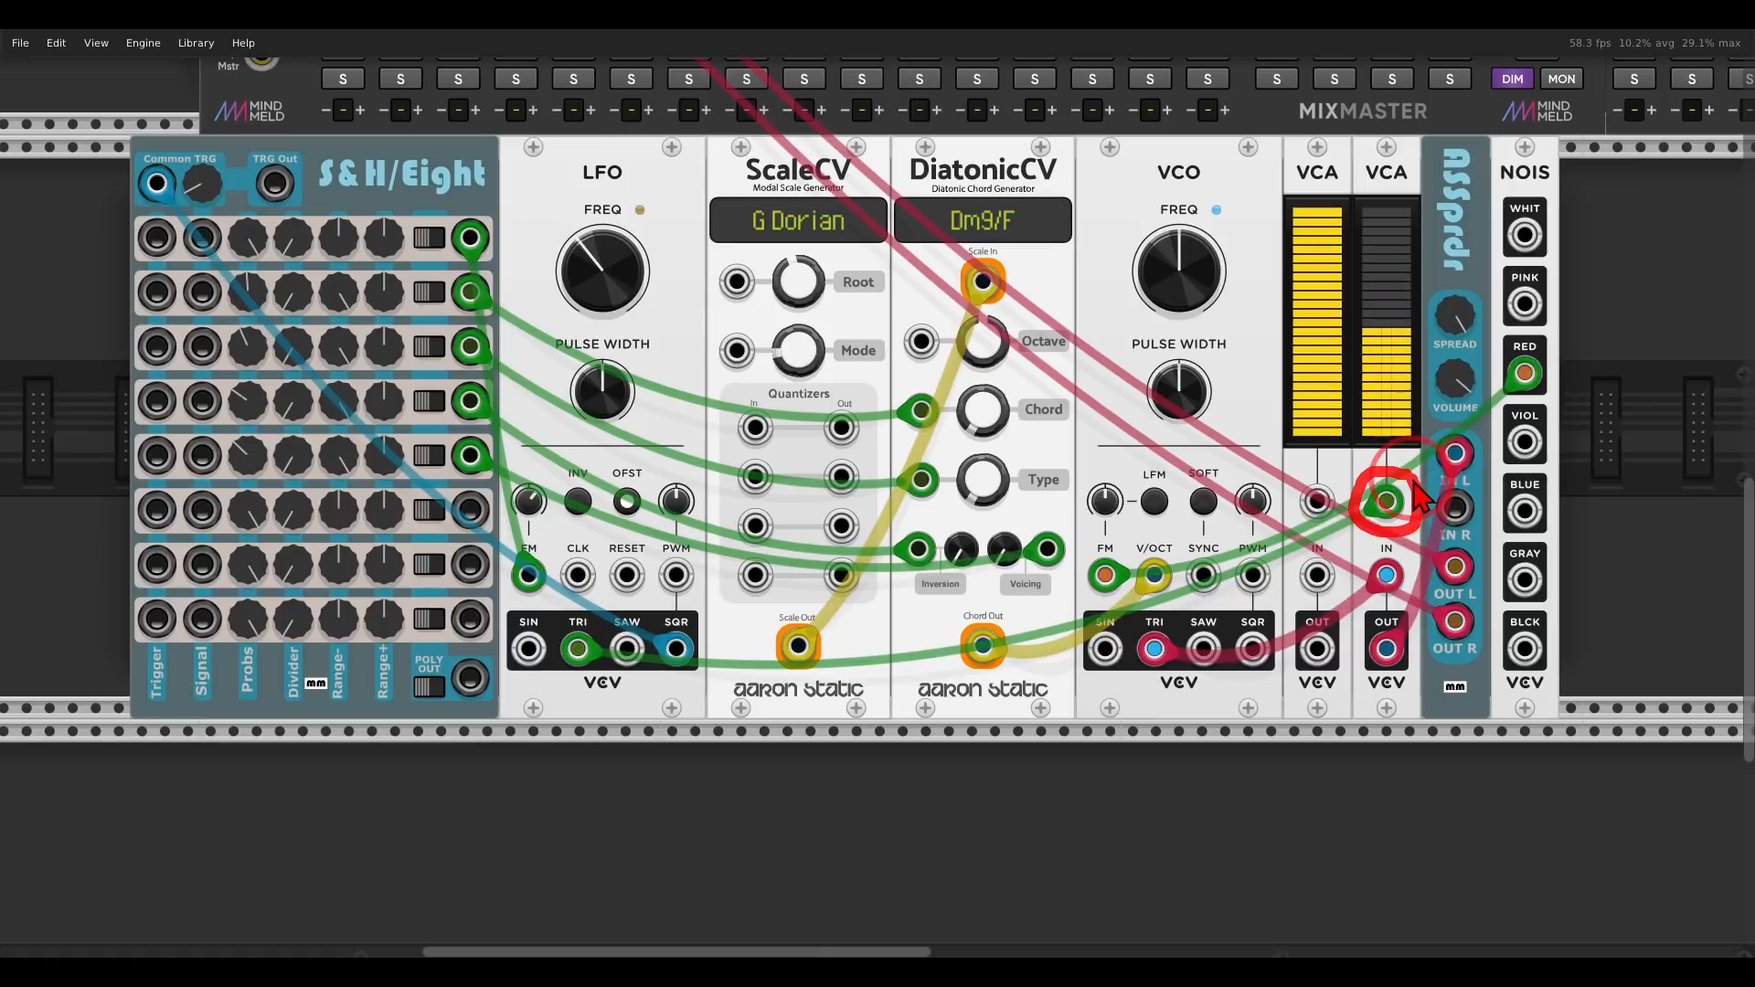
- Move the LFO triangle cable from the original VCA's level CV to the new VCA's IN, and patch its OUT to that level CV
drag(1386, 500, 1317, 575)
right_click(1317, 650)
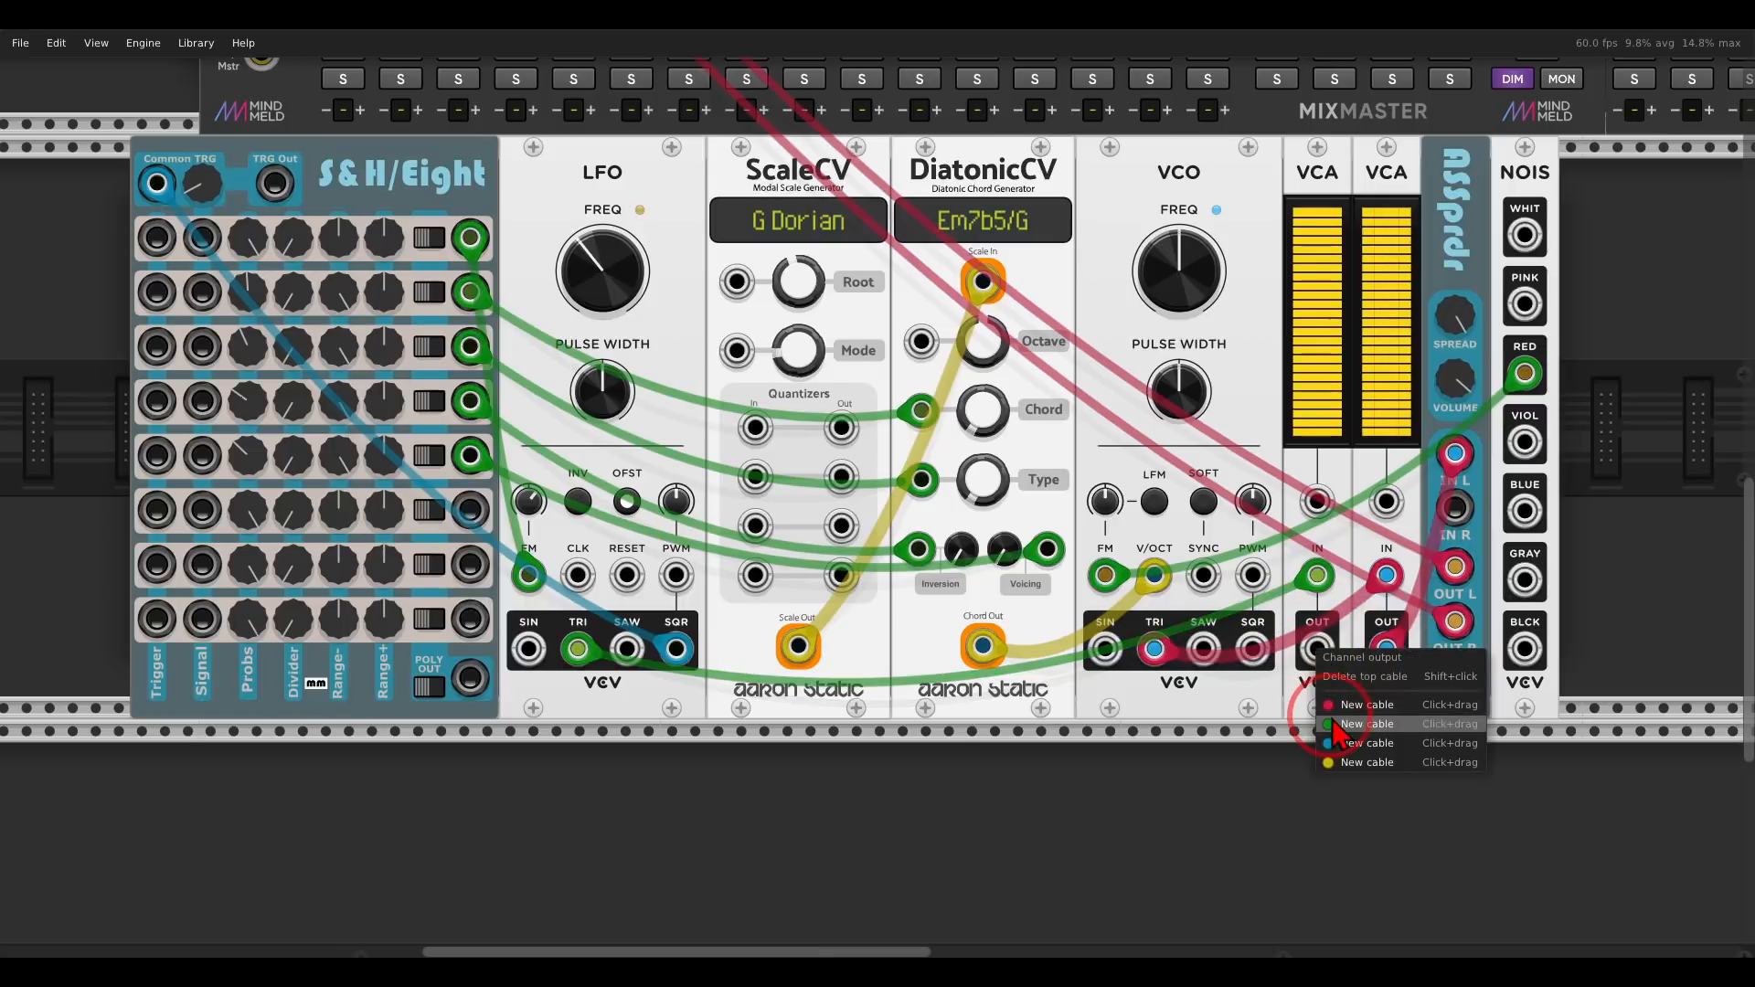
click(1367, 724)
click(1387, 500)
mouse_move(1324, 262)
mouse_down()
mouse_move(1324, 436)
mouse_move(1324, 262)
mouse_up()
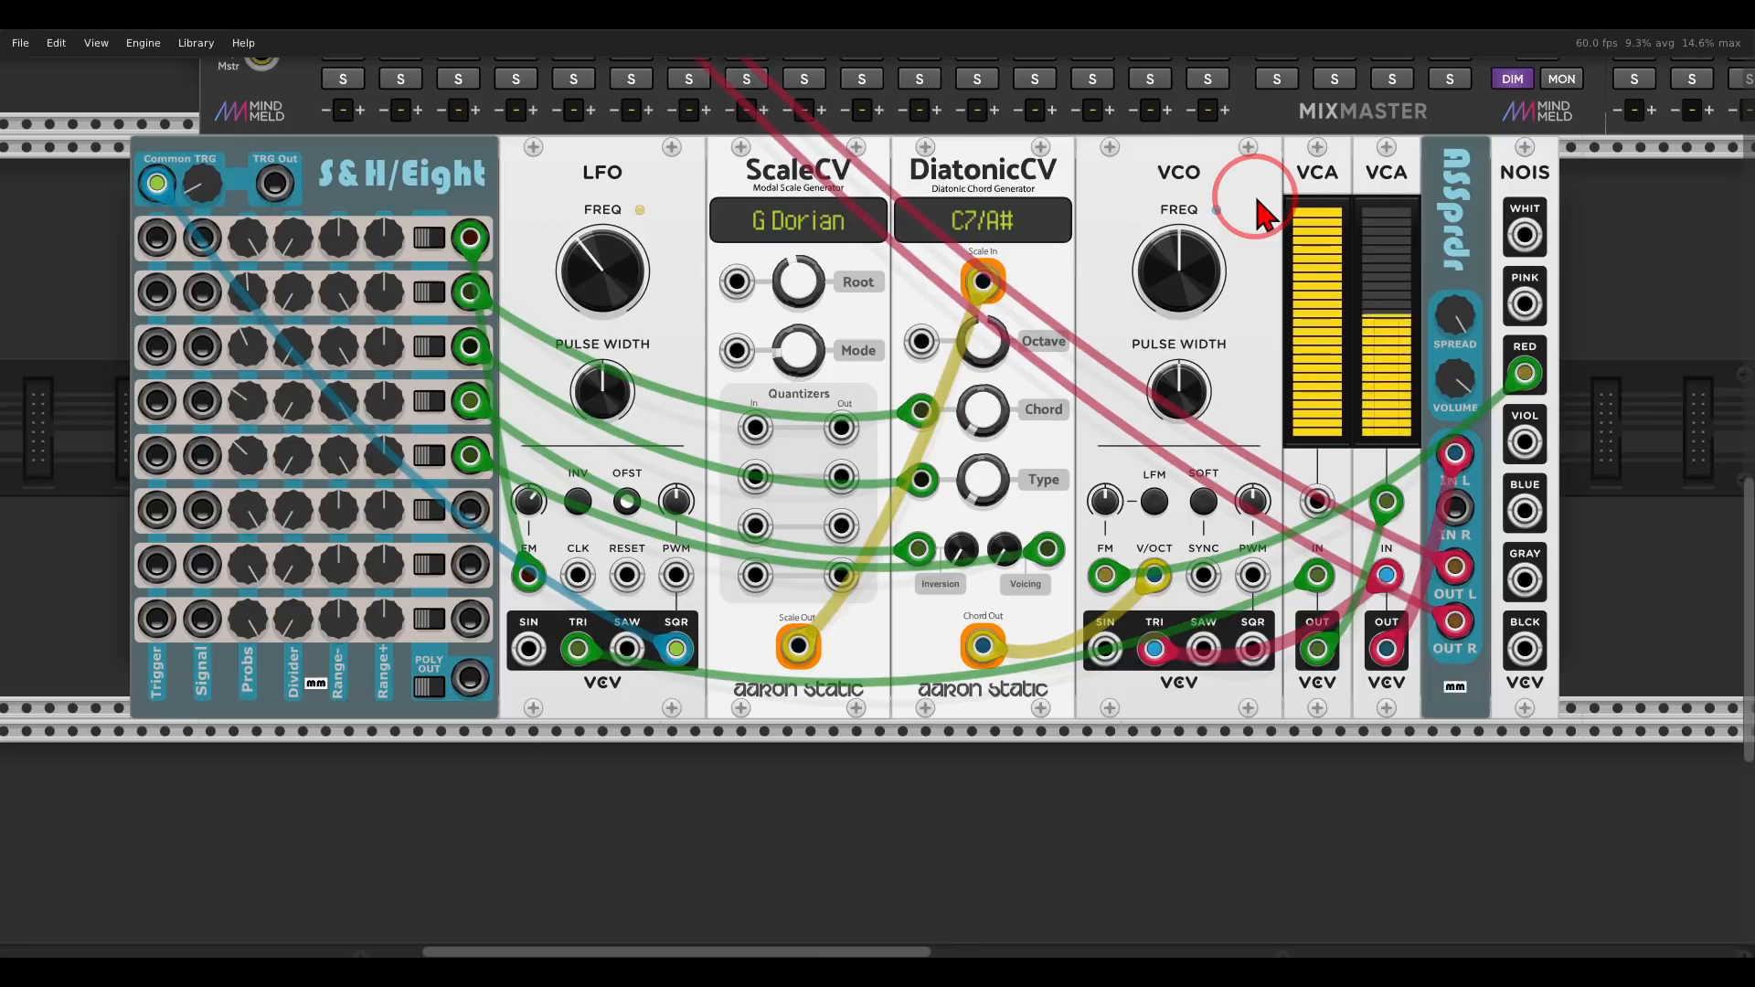
- Shift both VCAs, ASSprdr and Noise away from the VCO and add a CHANCES module in the gap
drag(1615, 214, 1323, 173)
drag(1318, 176, 1456, 181)
click(1371, 219)
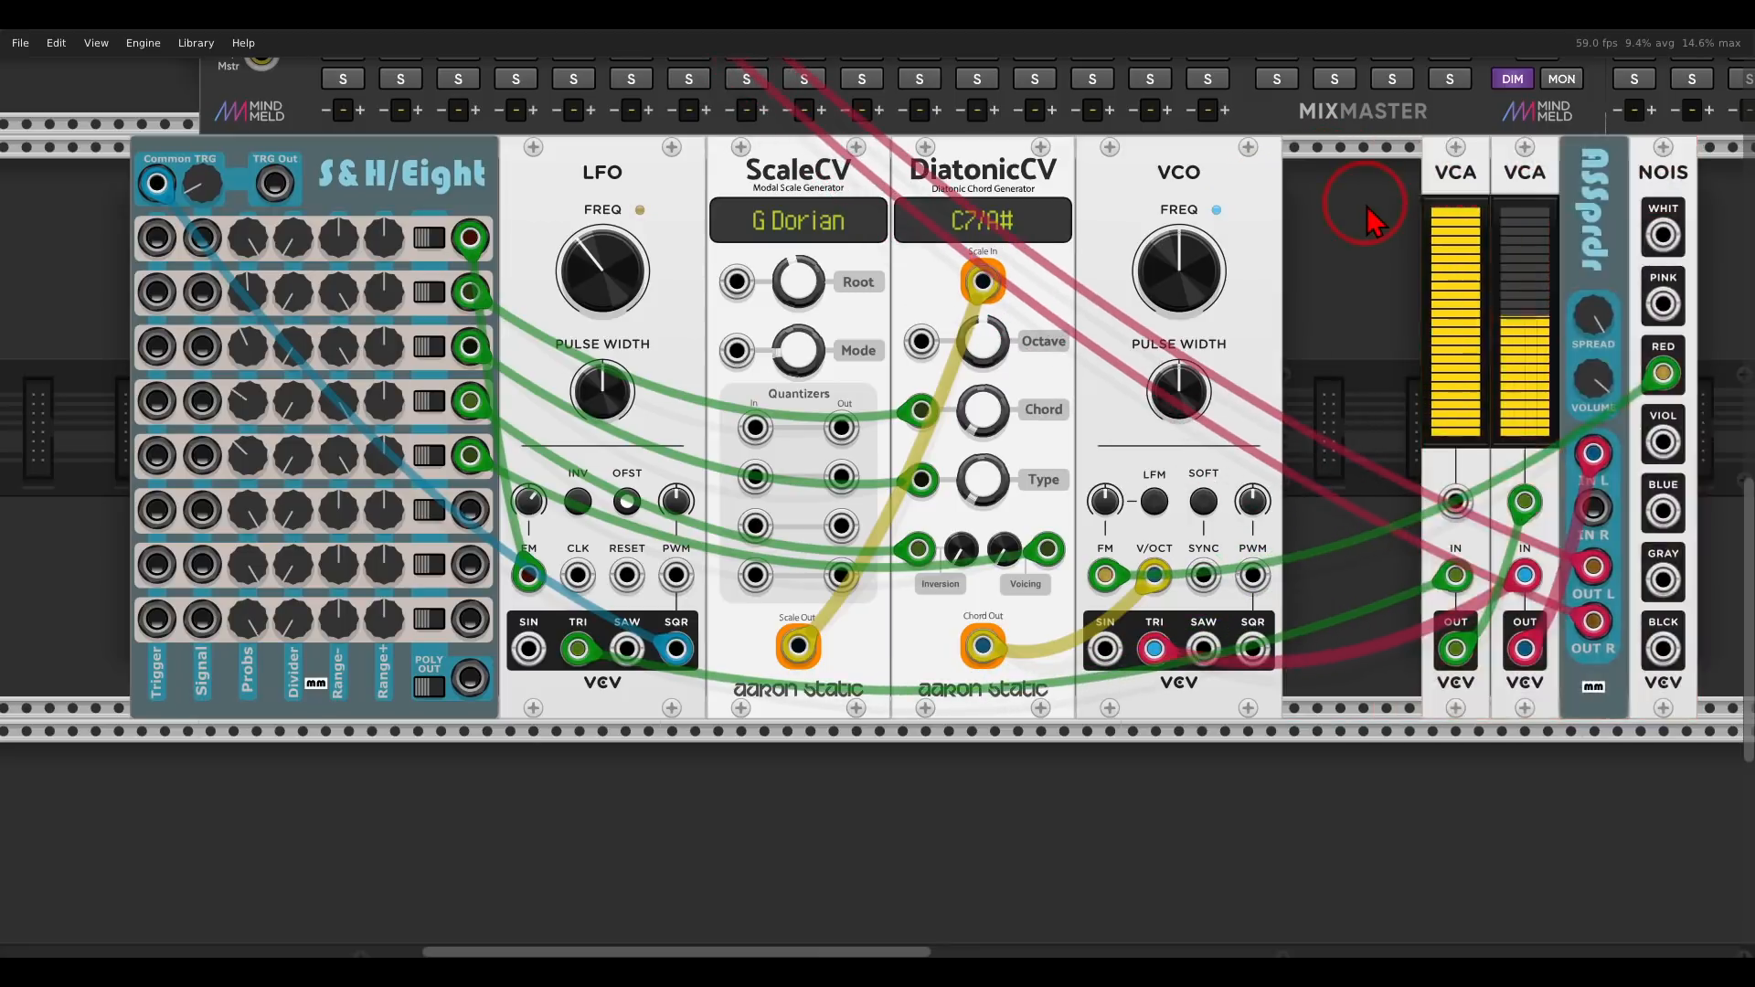
right_click(1368, 212)
click(681, 133)
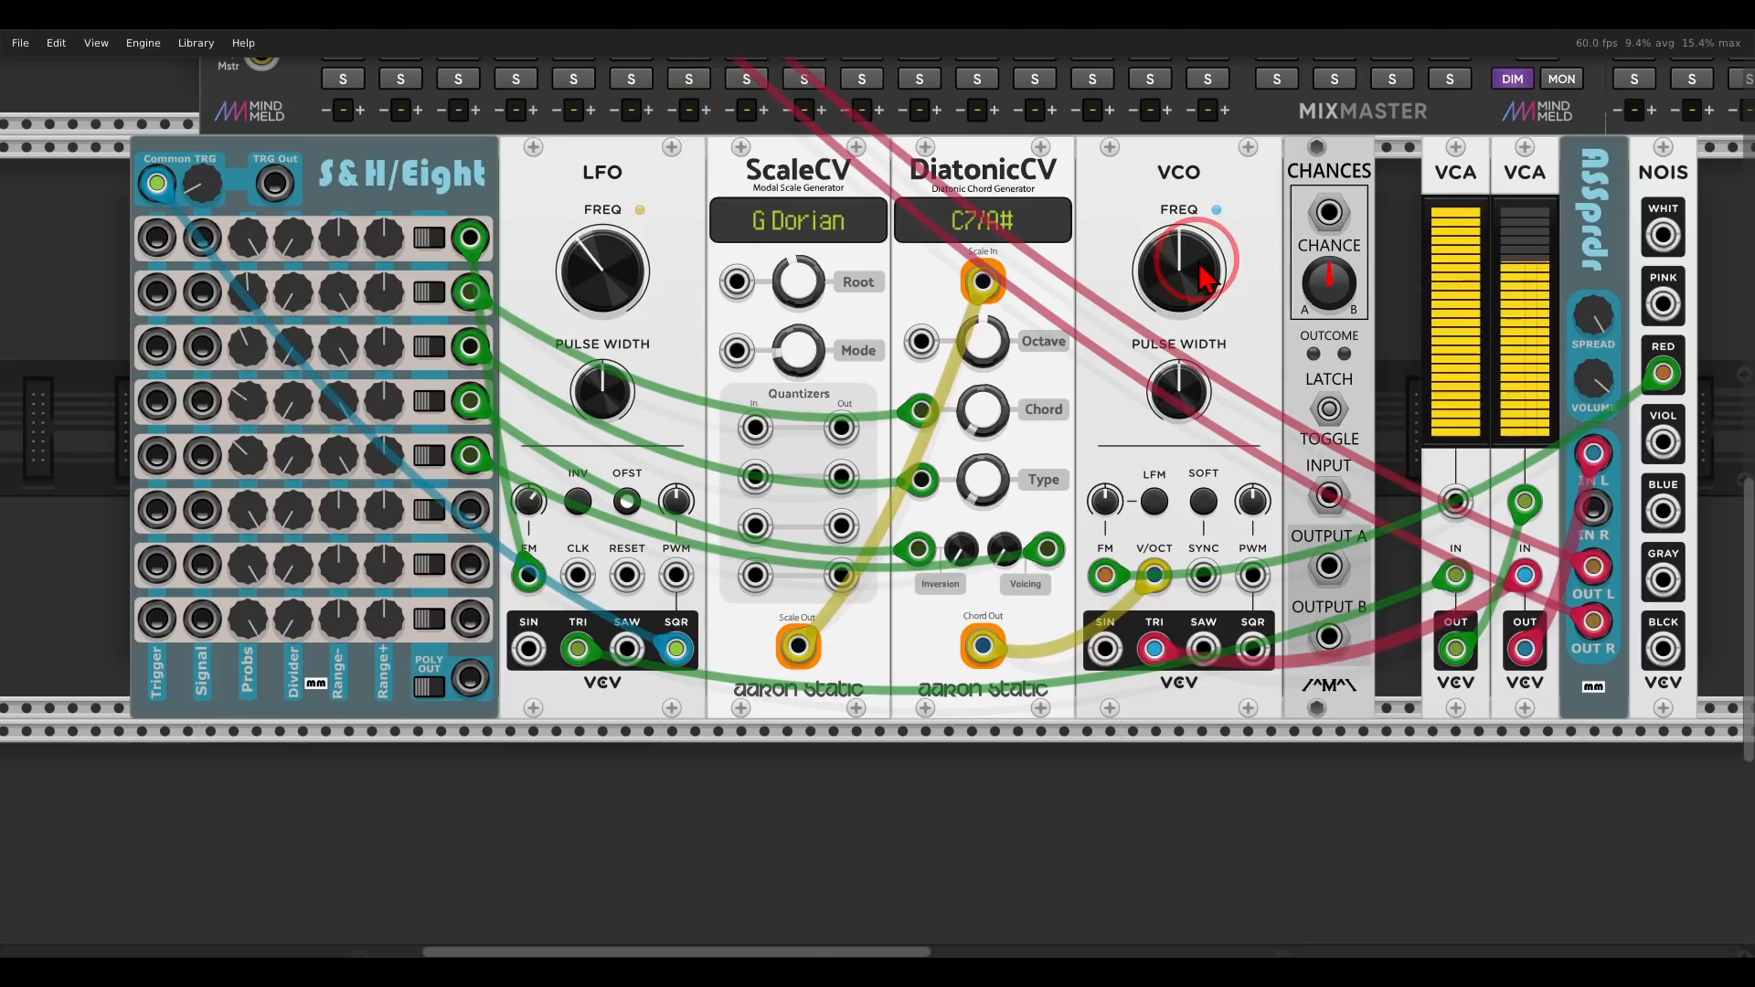
- Move the VCAs, ASSprdr and Noise modules back so they sit directly against CHANCES
drag(1715, 203, 1421, 173)
click(1682, 201)
right_click(1686, 215)
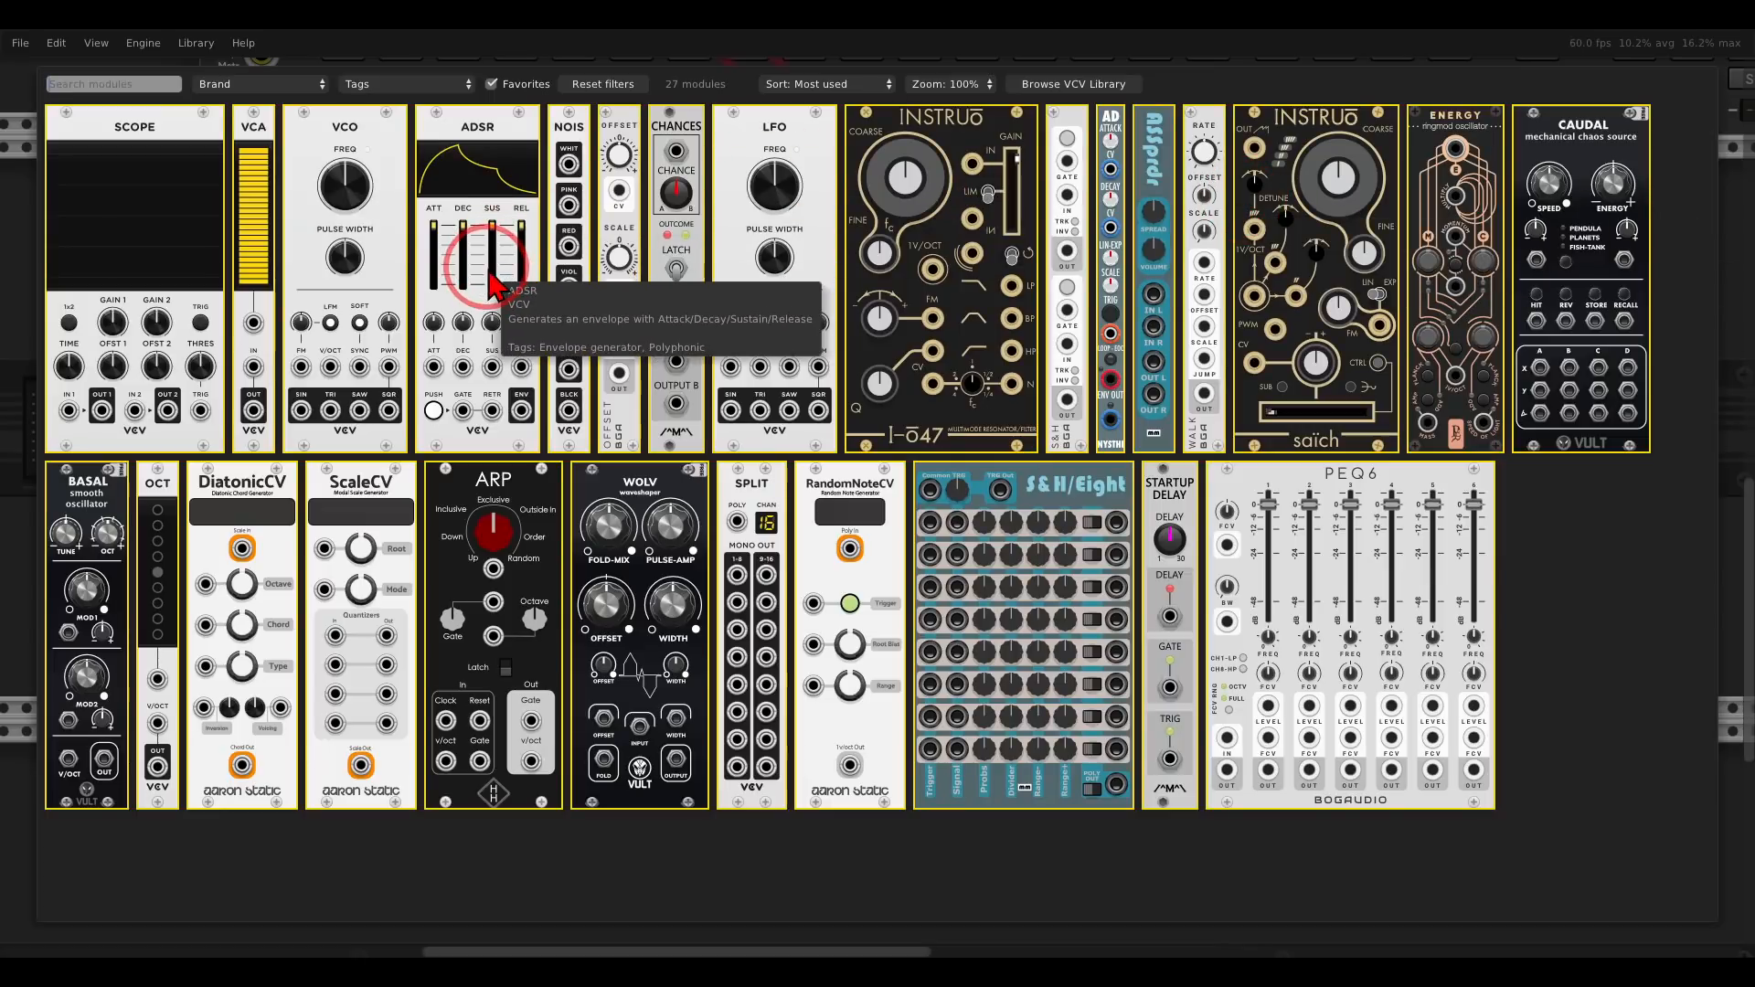
click(20, 128)
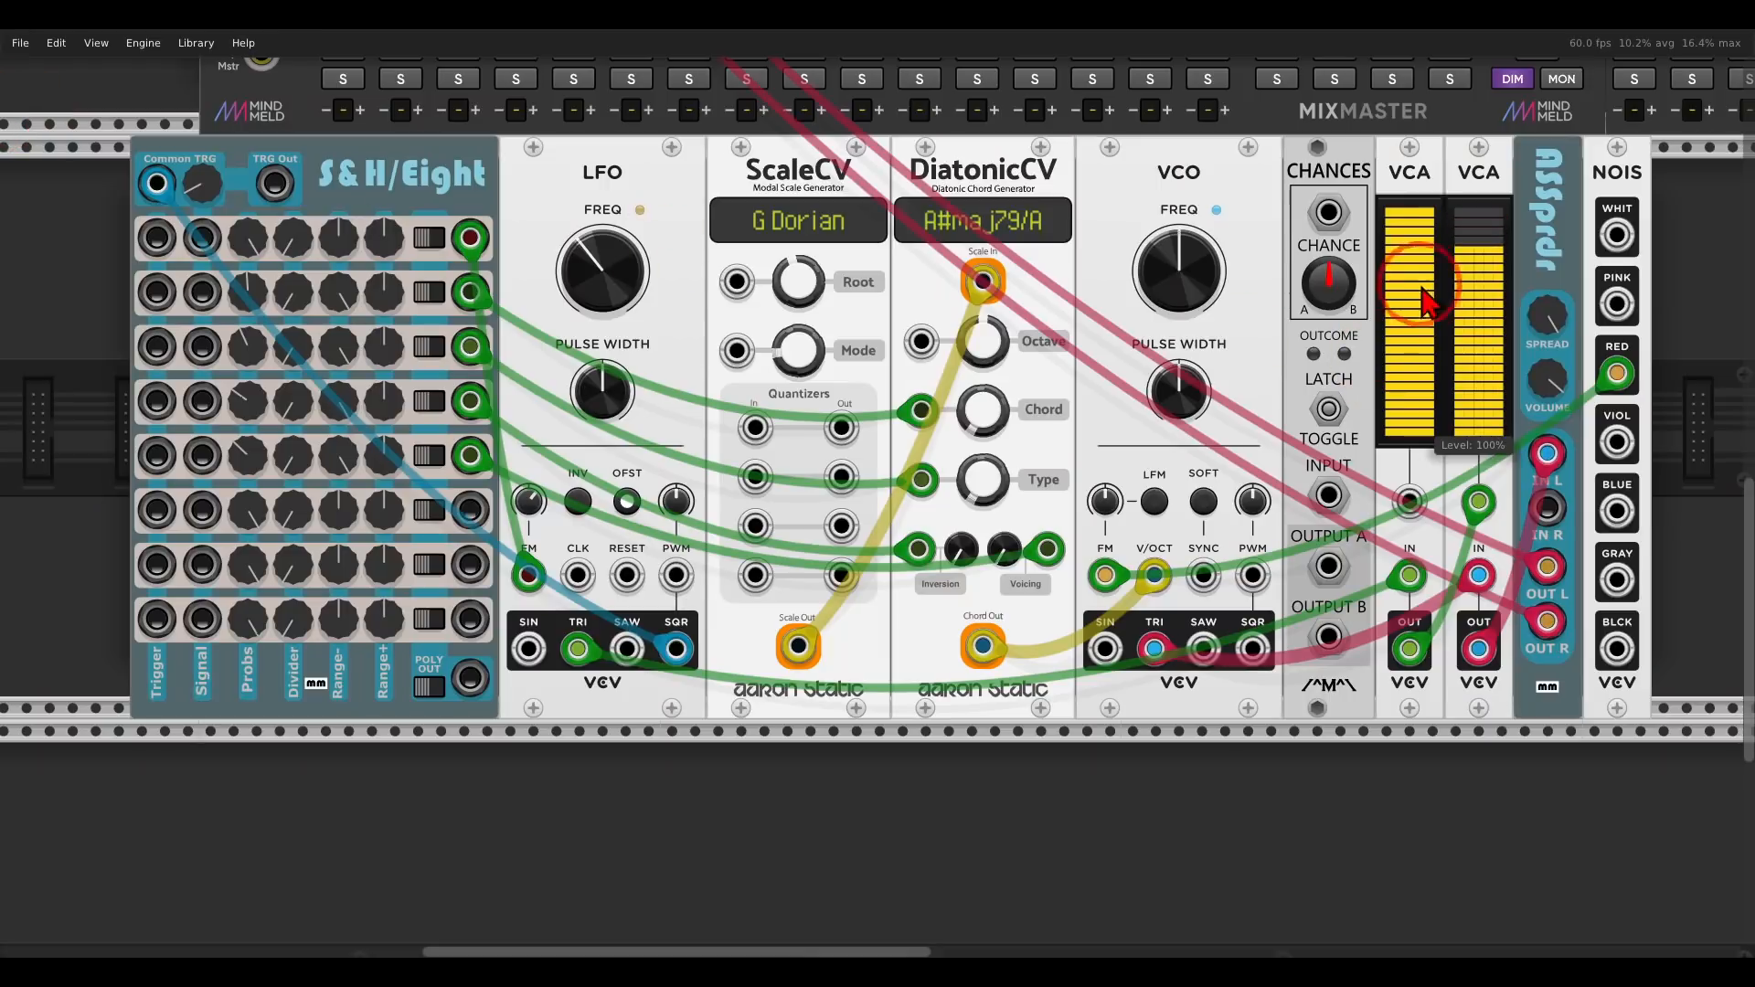
- Patch the LFO's SQR output to the CHANCES INPUT with a blue cable
scroll(1339, 322, right, 2)
mouse_move(1260, 122)
mouse_down()
mouse_move(1179, 144)
mouse_move(1266, 137)
mouse_move(1270, 183)
mouse_up()
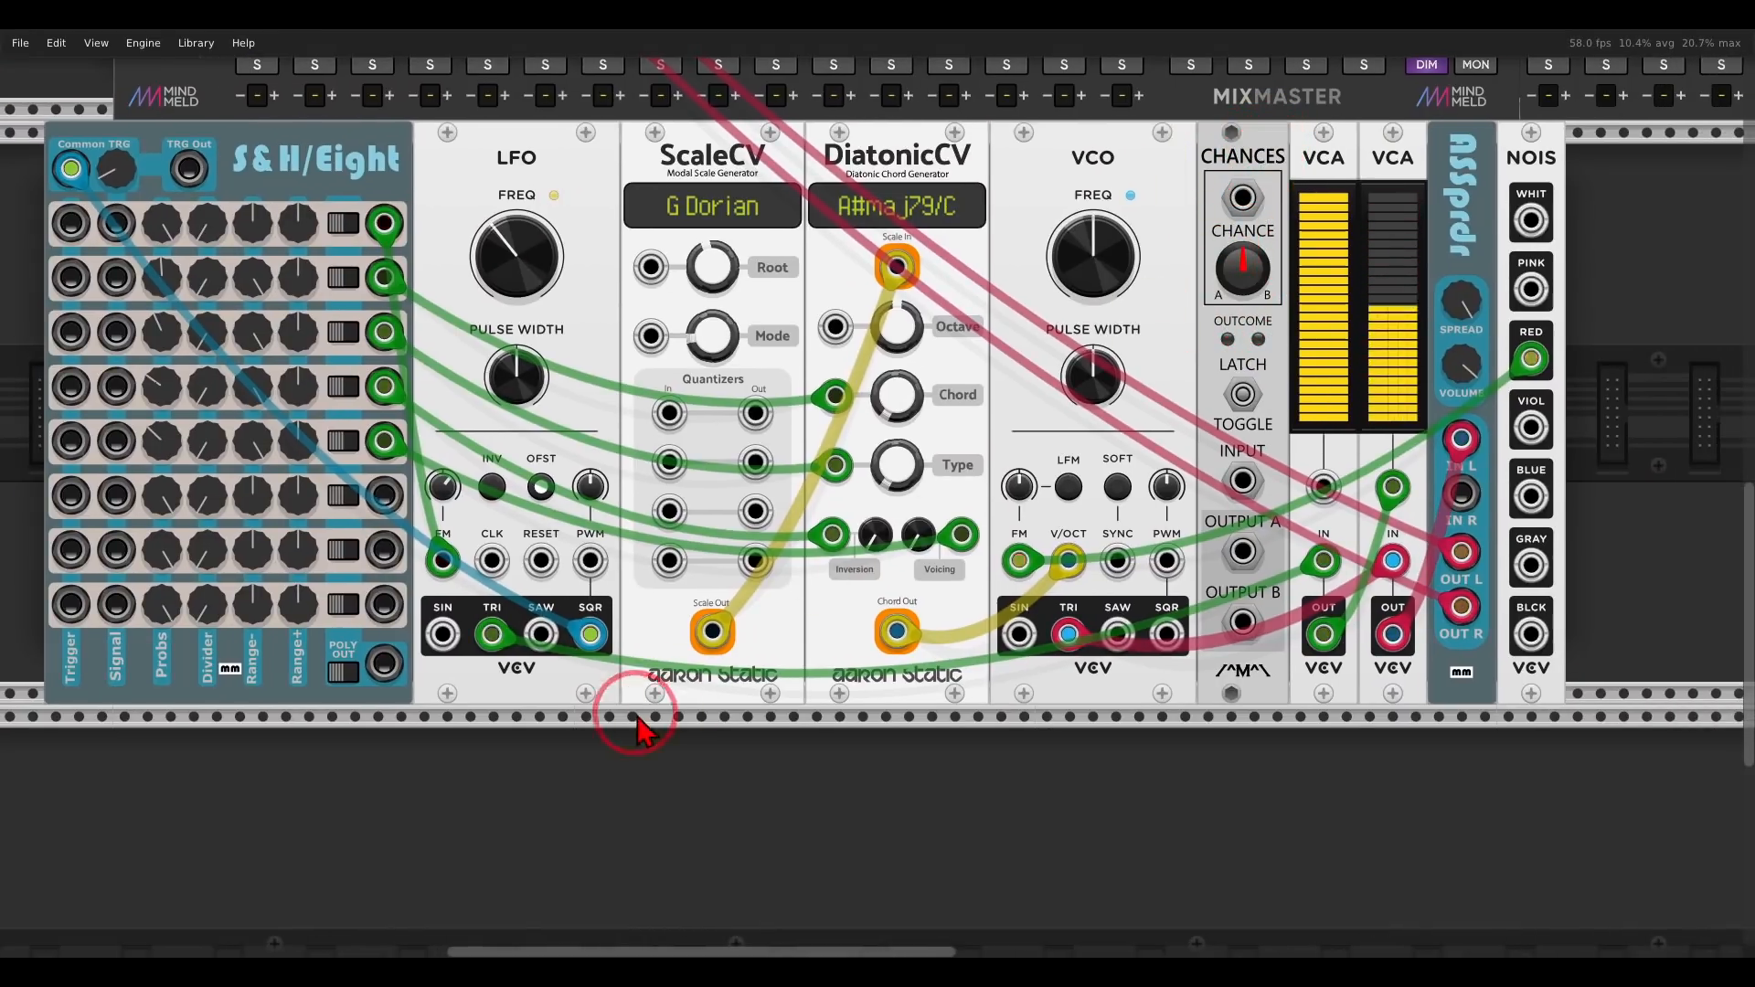
right_click(589, 634)
mouse_move(608, 717)
mouse_down()
mouse_move(930, 718)
mouse_move(1279, 452)
mouse_up()
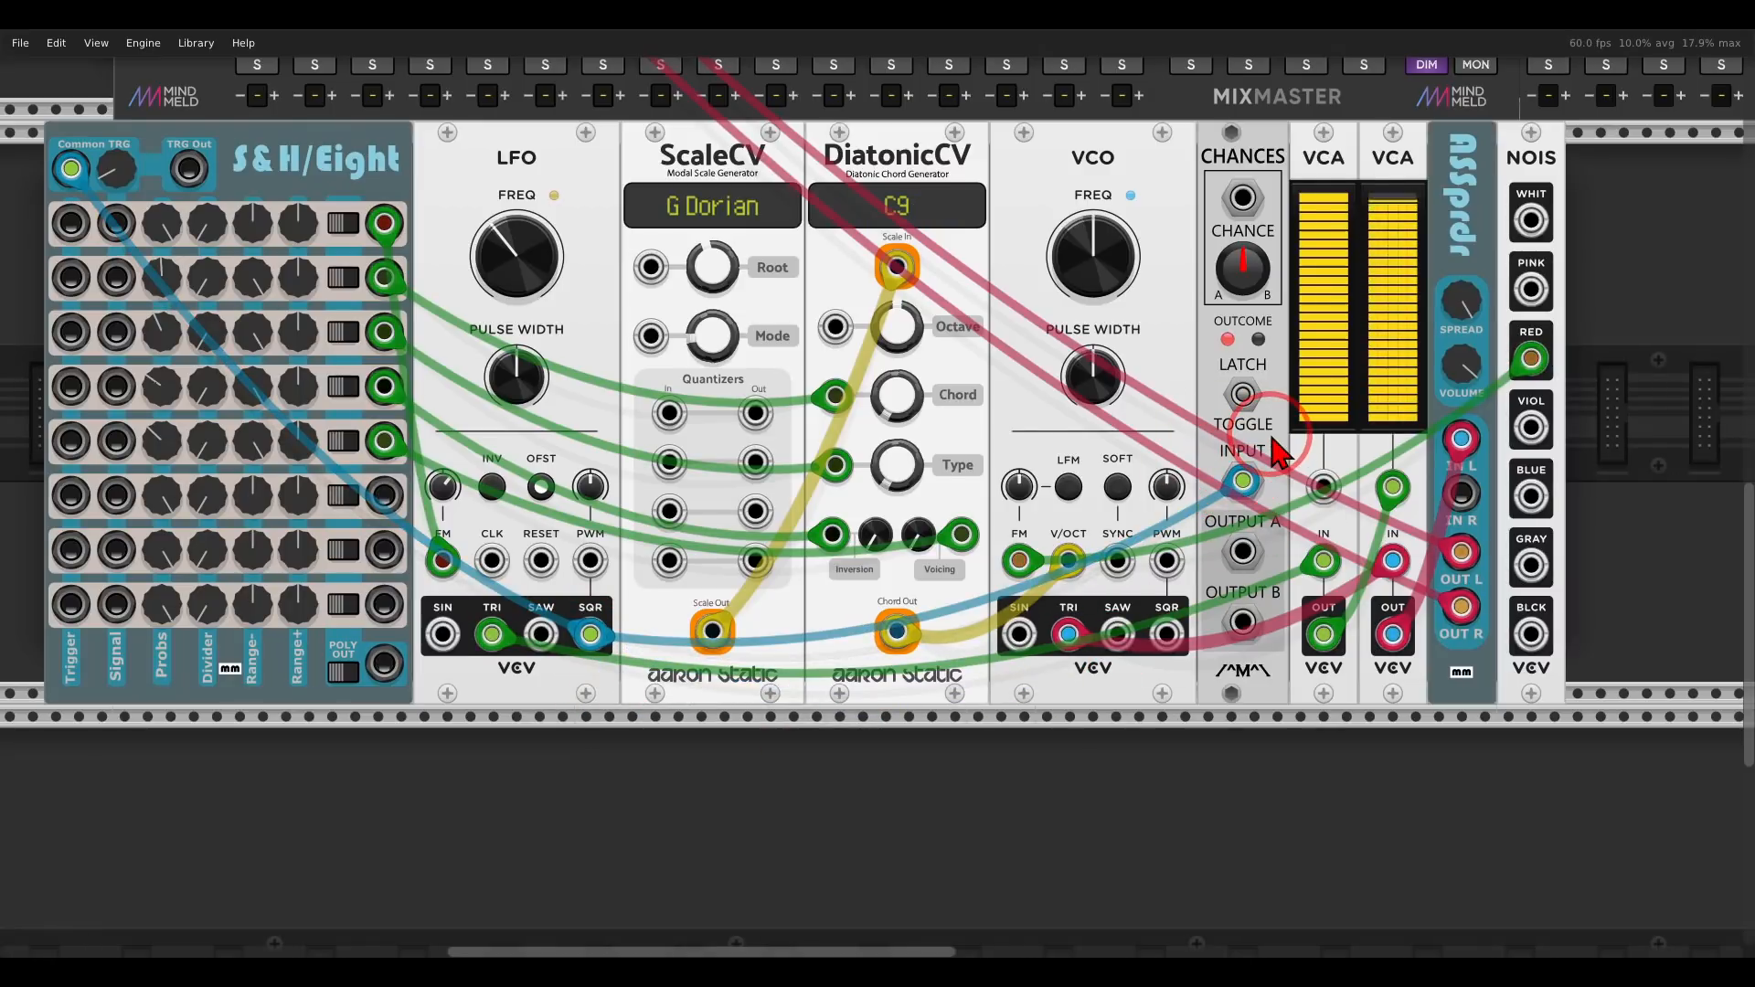
mouse_move(1235, 446)
mouse_down()
mouse_move(1216, 498)
mouse_move(1266, 457)
mouse_up()
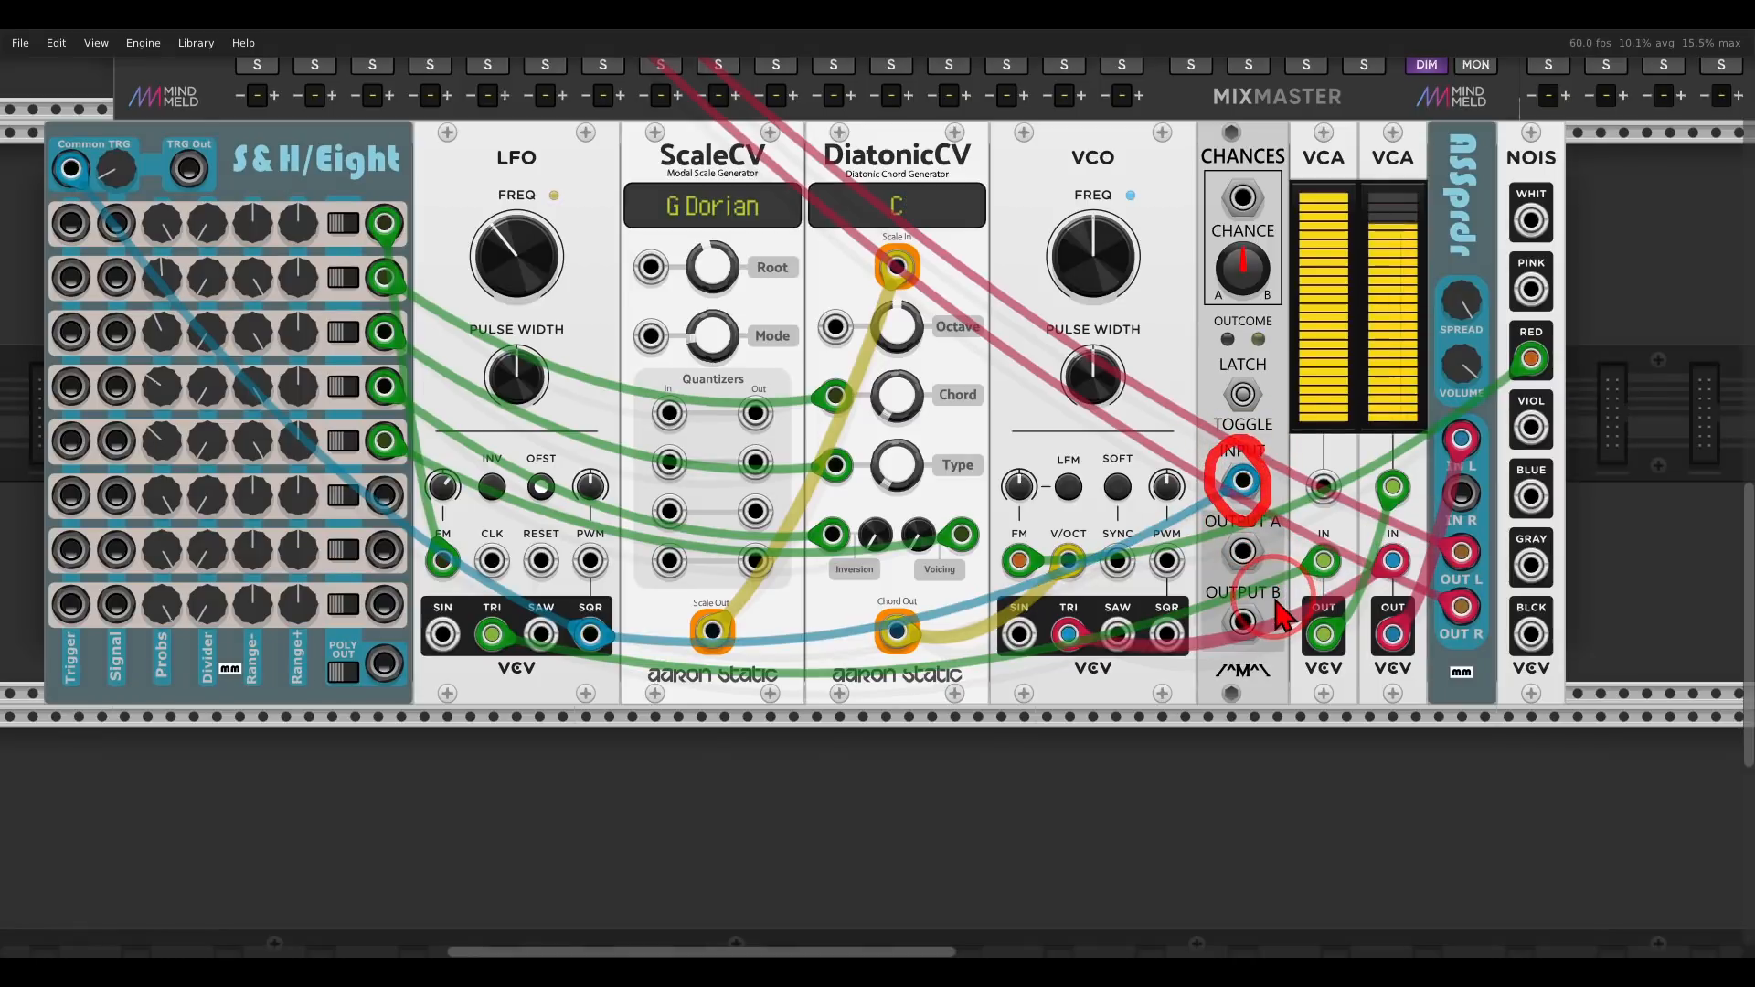
drag(1247, 554, 1293, 498)
drag(1243, 624, 1316, 692)
mouse_move(1279, 242)
mouse_down()
mouse_move(1257, 219)
mouse_move(1179, 256)
mouse_move(1303, 322)
mouse_move(1275, 230)
mouse_up()
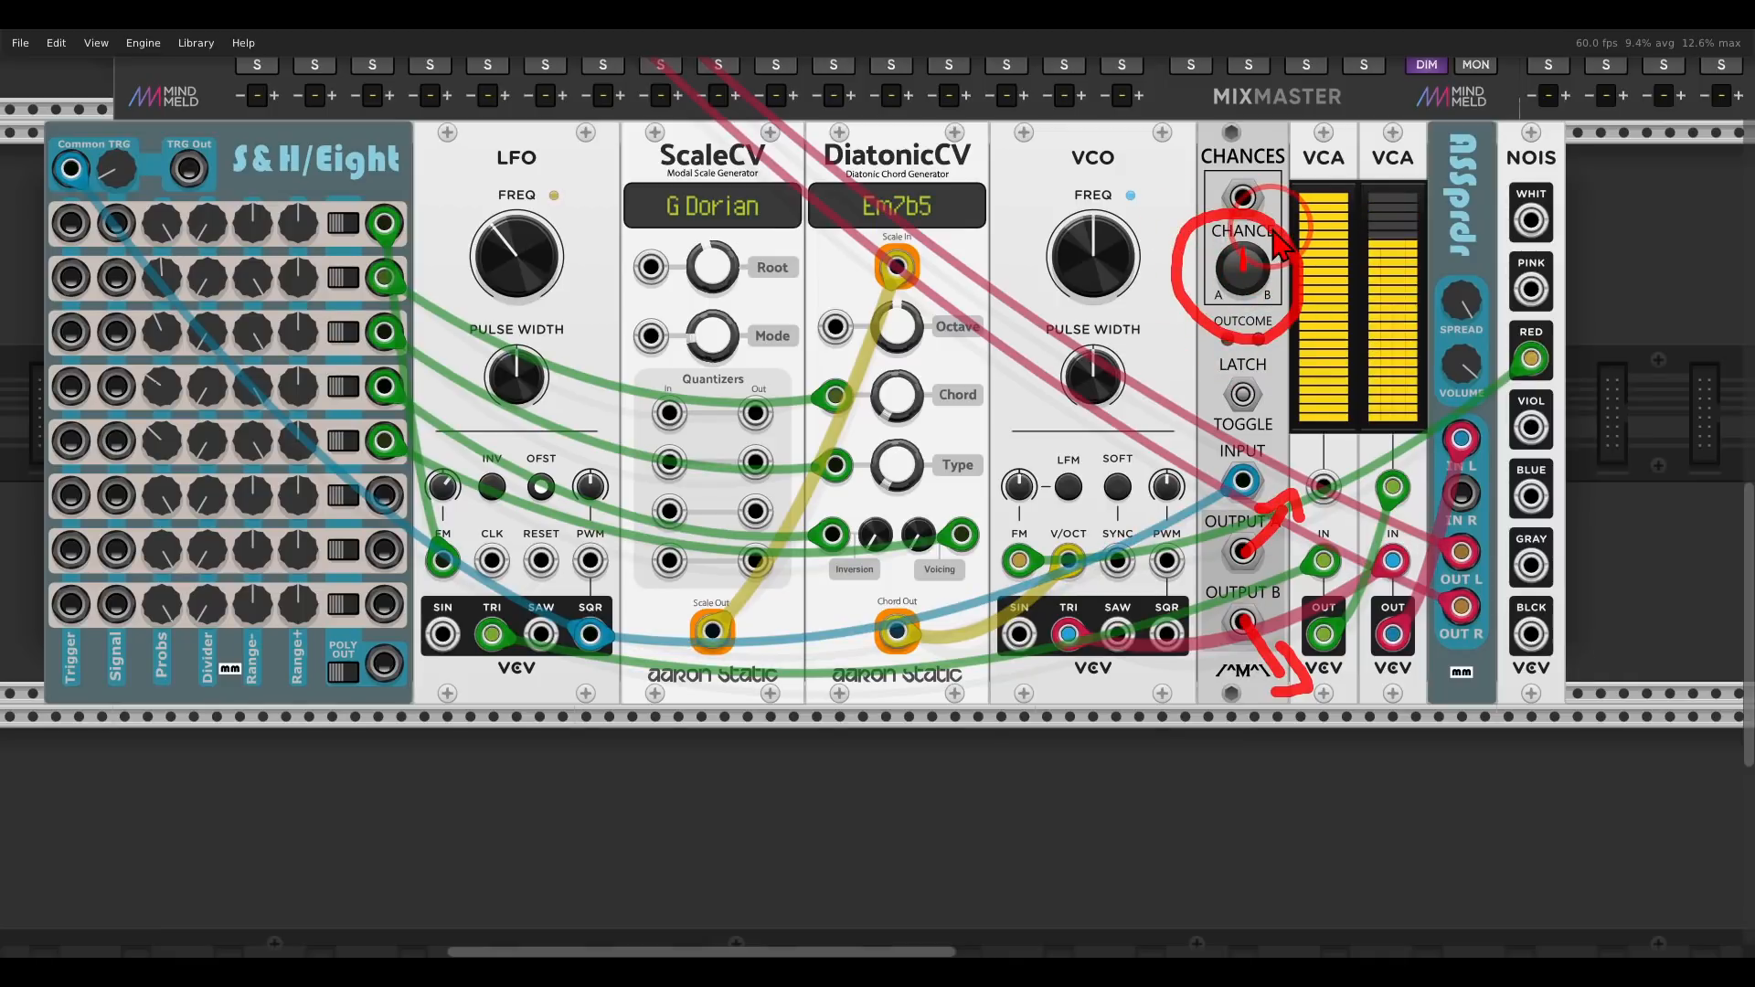
key(Escape)
- Patch the CHANCES OUTPUT A to the level CV of the adjacent VCA with a green cable
right_click(1241, 554)
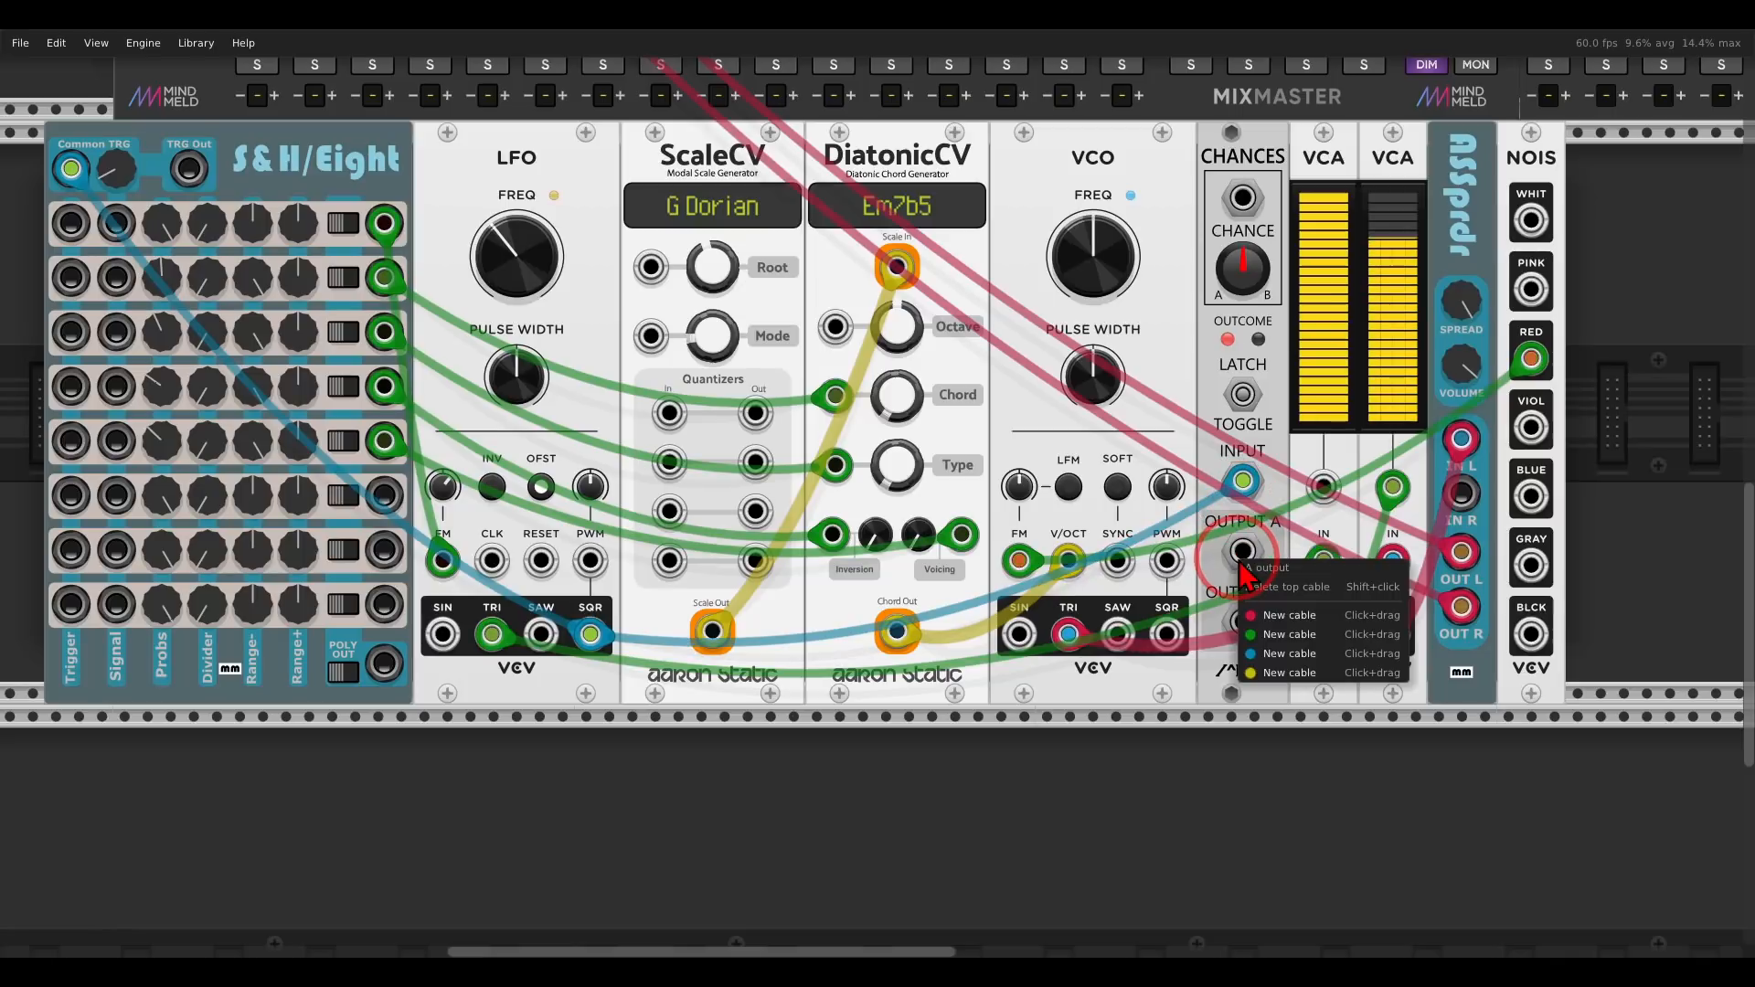
drag(1257, 642, 1323, 487)
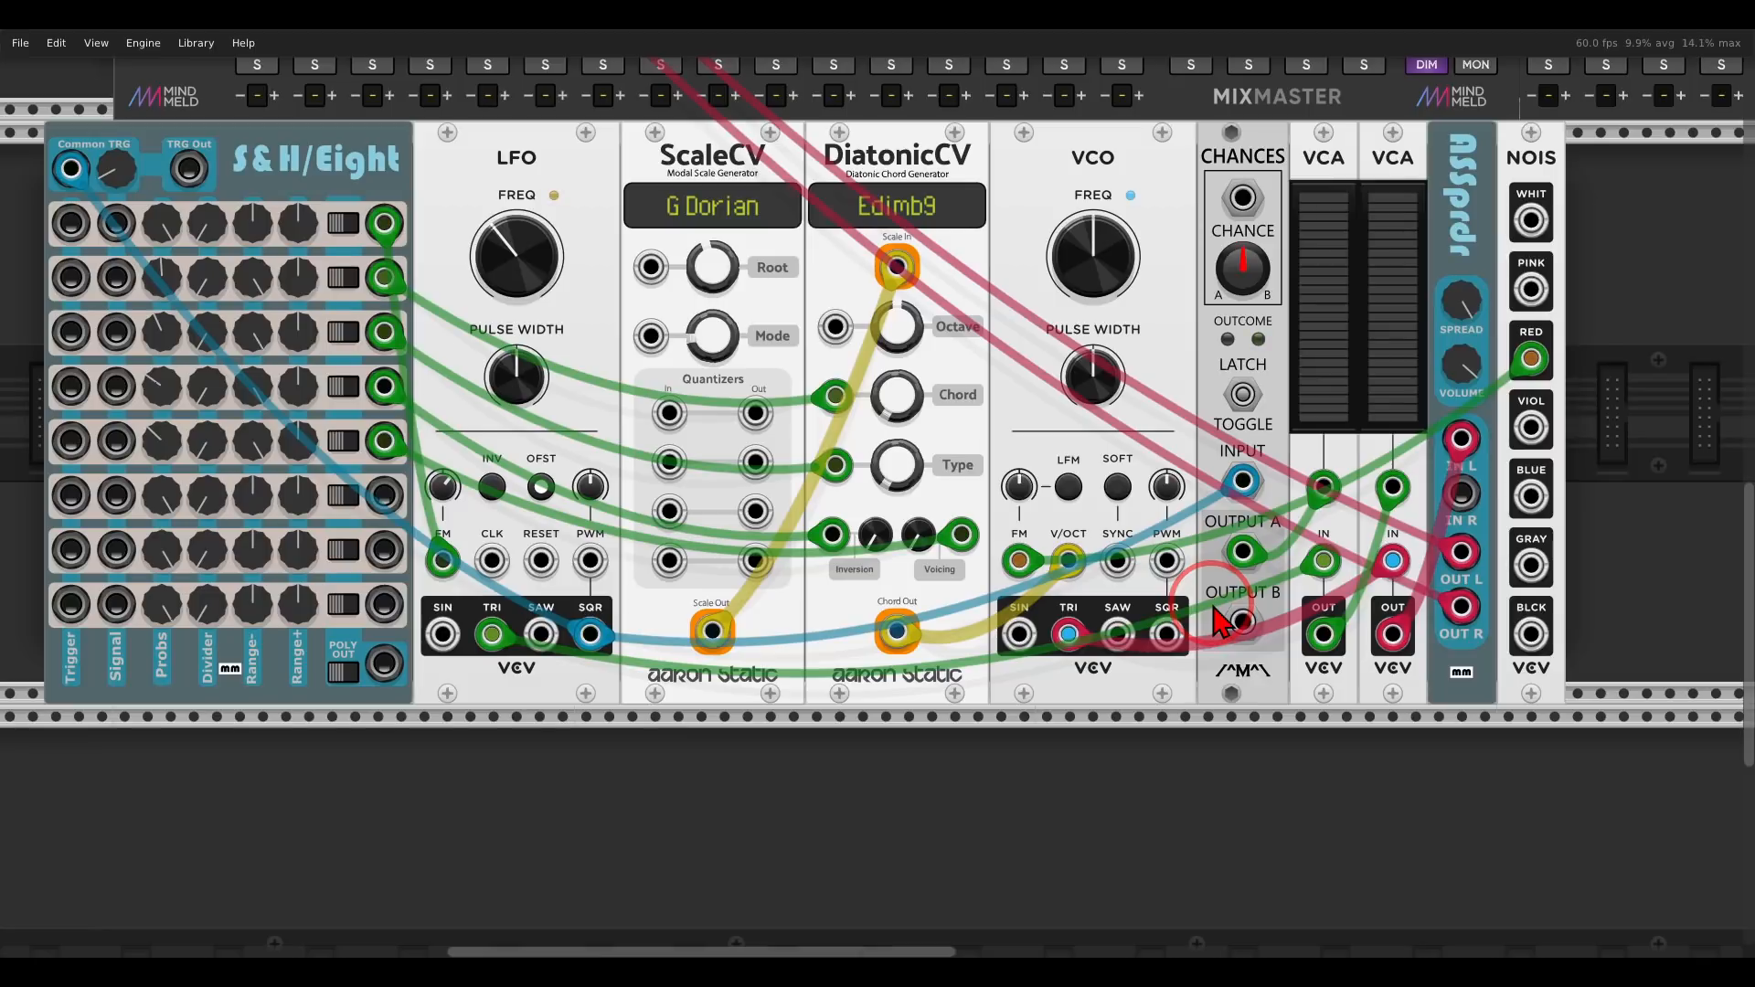
mouse_move(1271, 529)
mouse_down()
mouse_move(1195, 535)
mouse_move(1277, 583)
mouse_move(1293, 483)
mouse_move(1308, 507)
mouse_up()
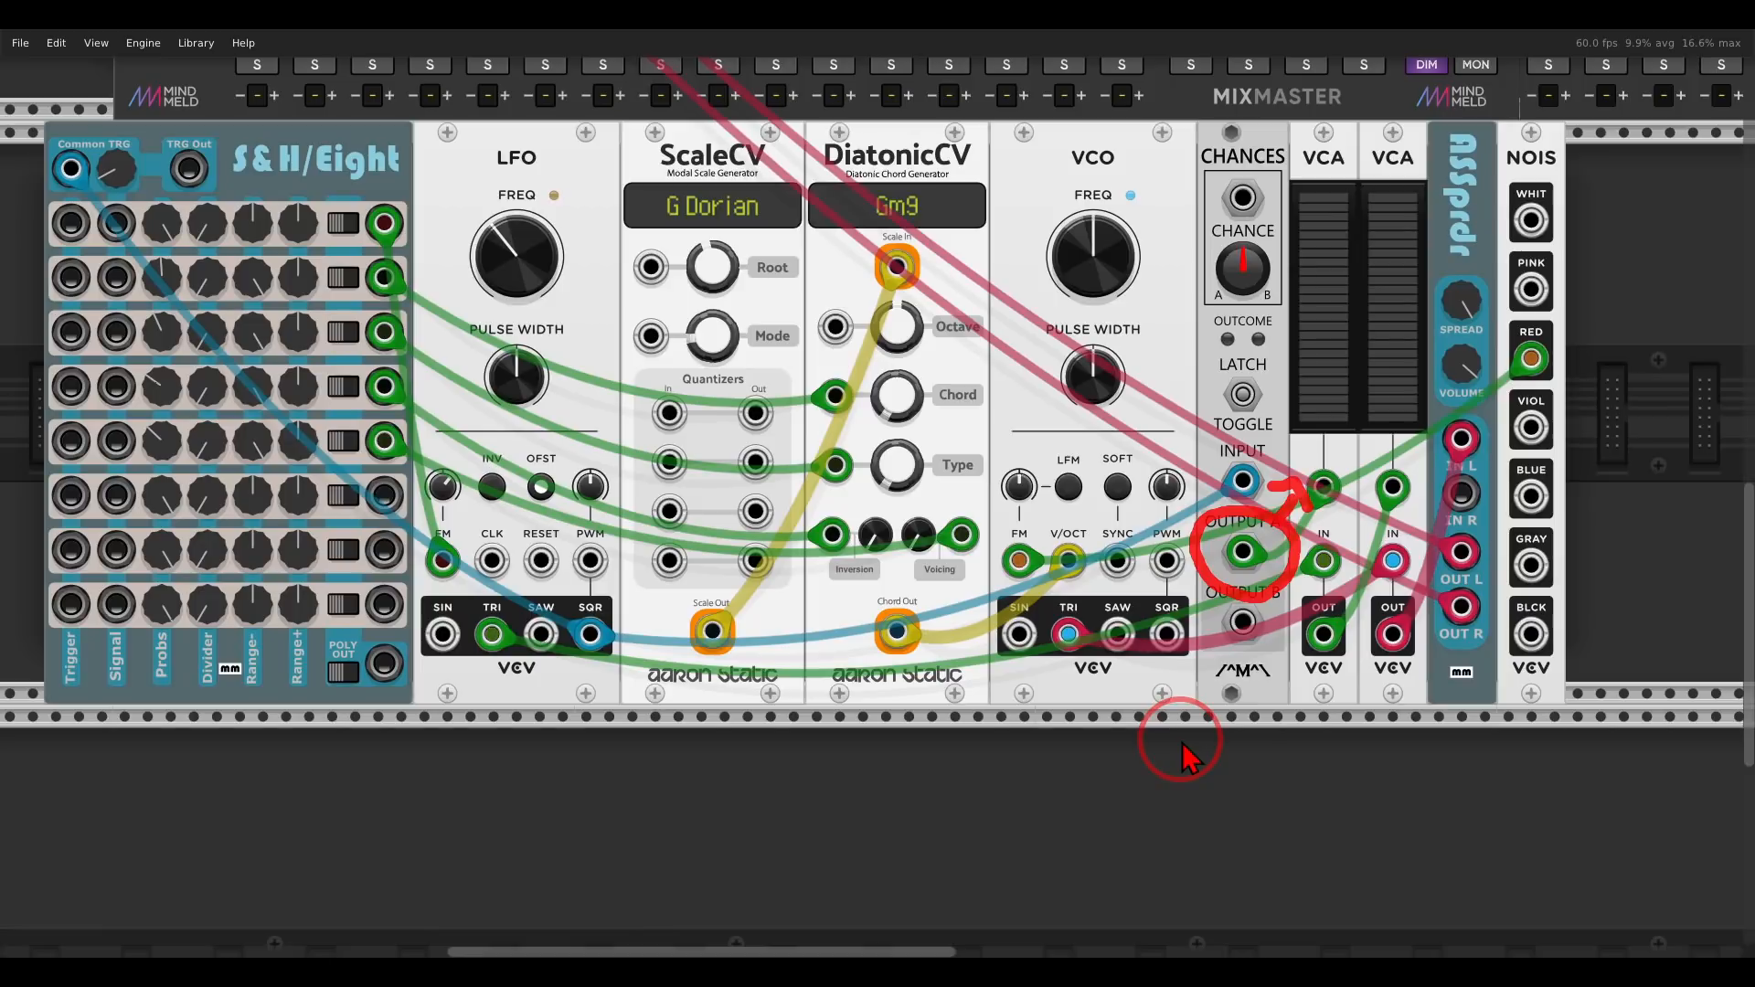
key(Escape)
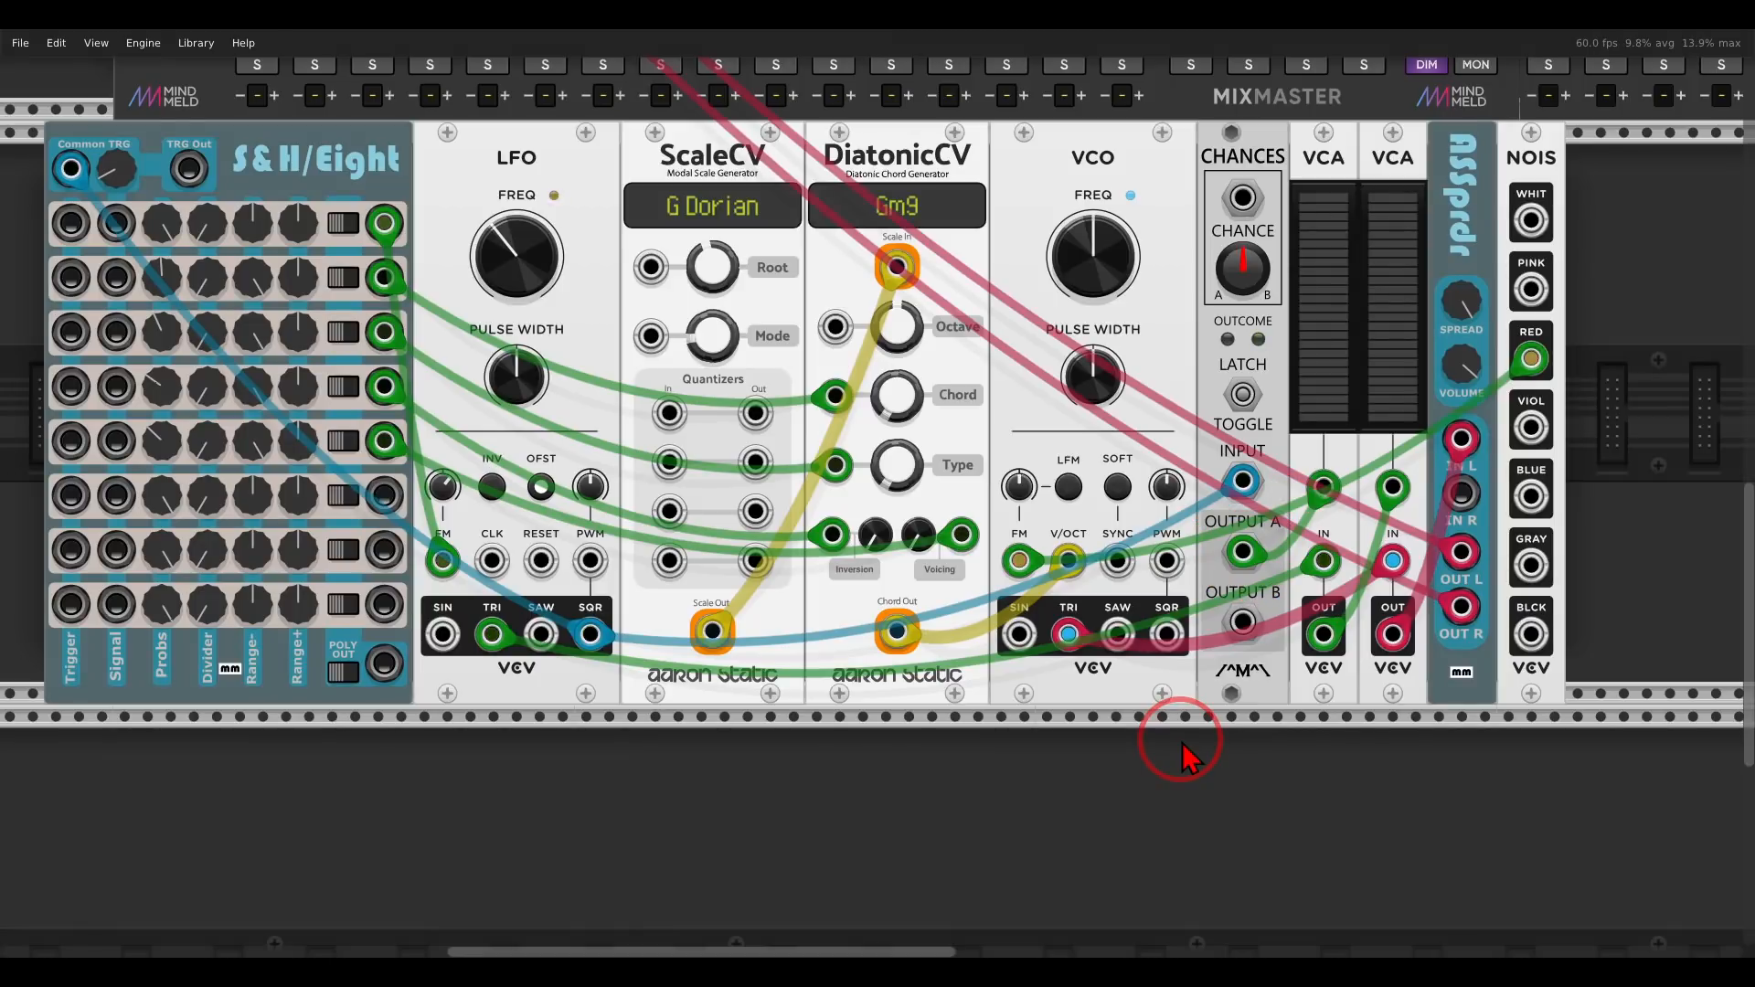
mouse_move(1260, 522)
mouse_down()
mouse_move(1226, 593)
mouse_move(1297, 498)
mouse_up()
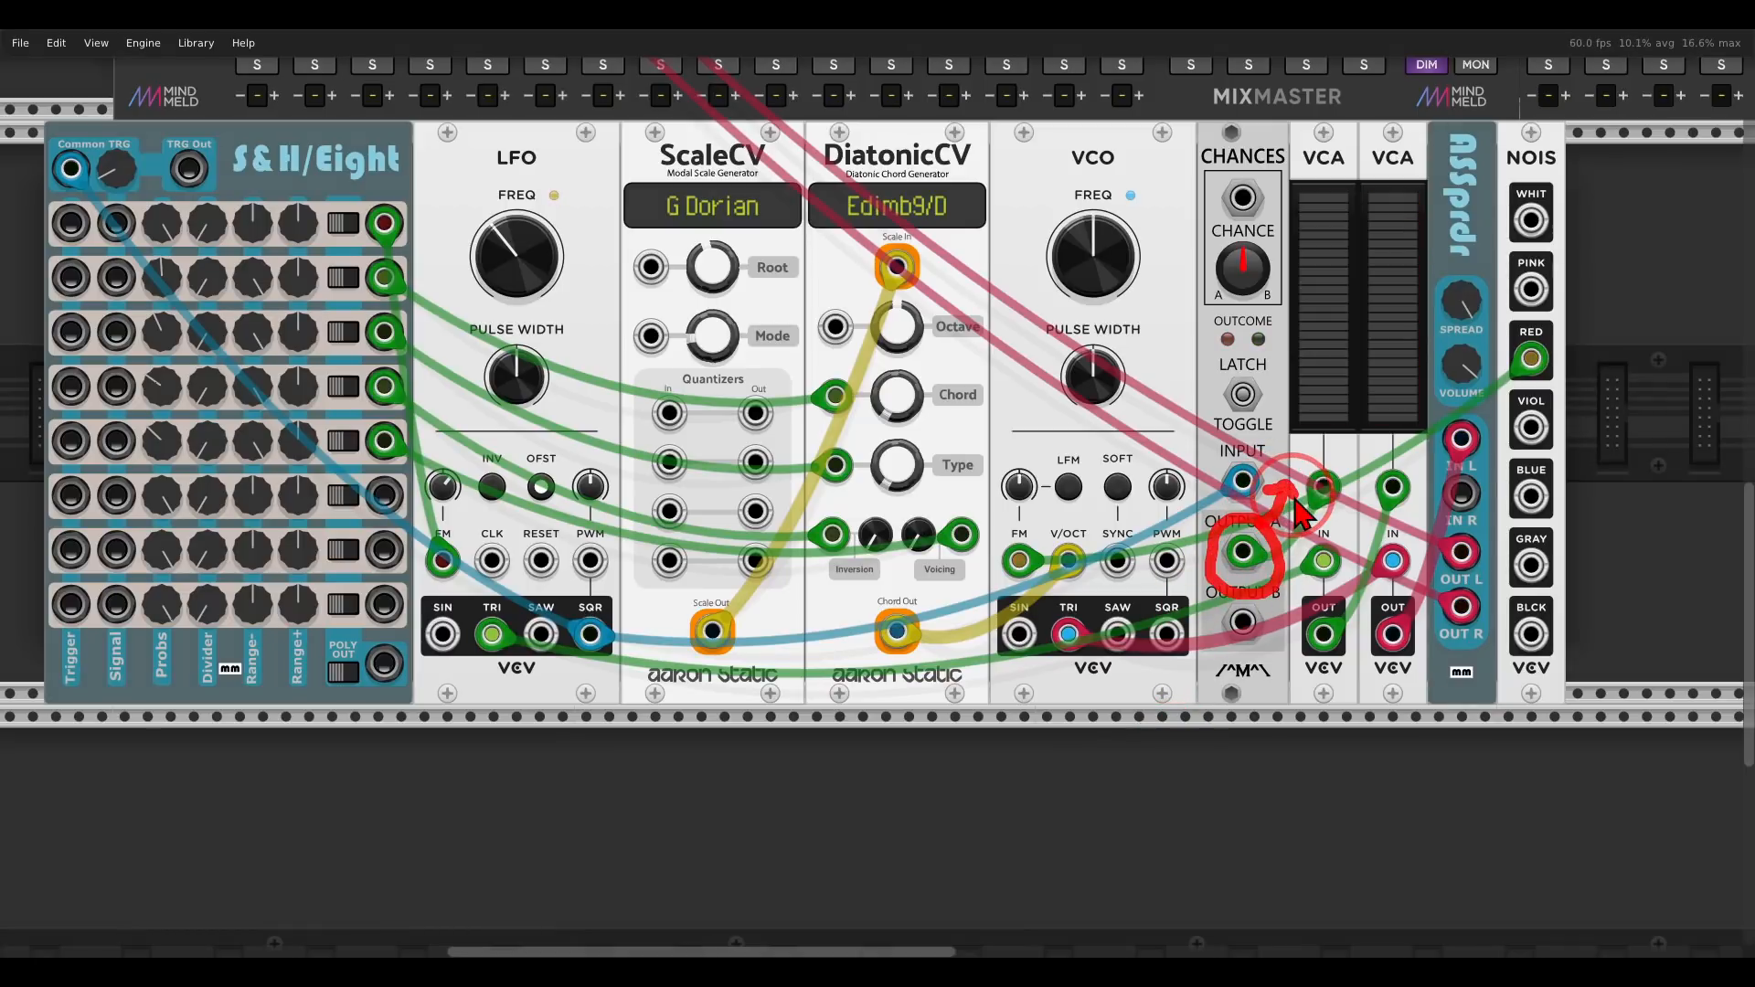
mouse_move(1275, 346)
mouse_down()
mouse_move(1184, 370)
mouse_move(1233, 475)
mouse_move(1275, 365)
mouse_move(1252, 411)
mouse_up()
- Set the CHANCES module's mode to Latch
click(1245, 397)
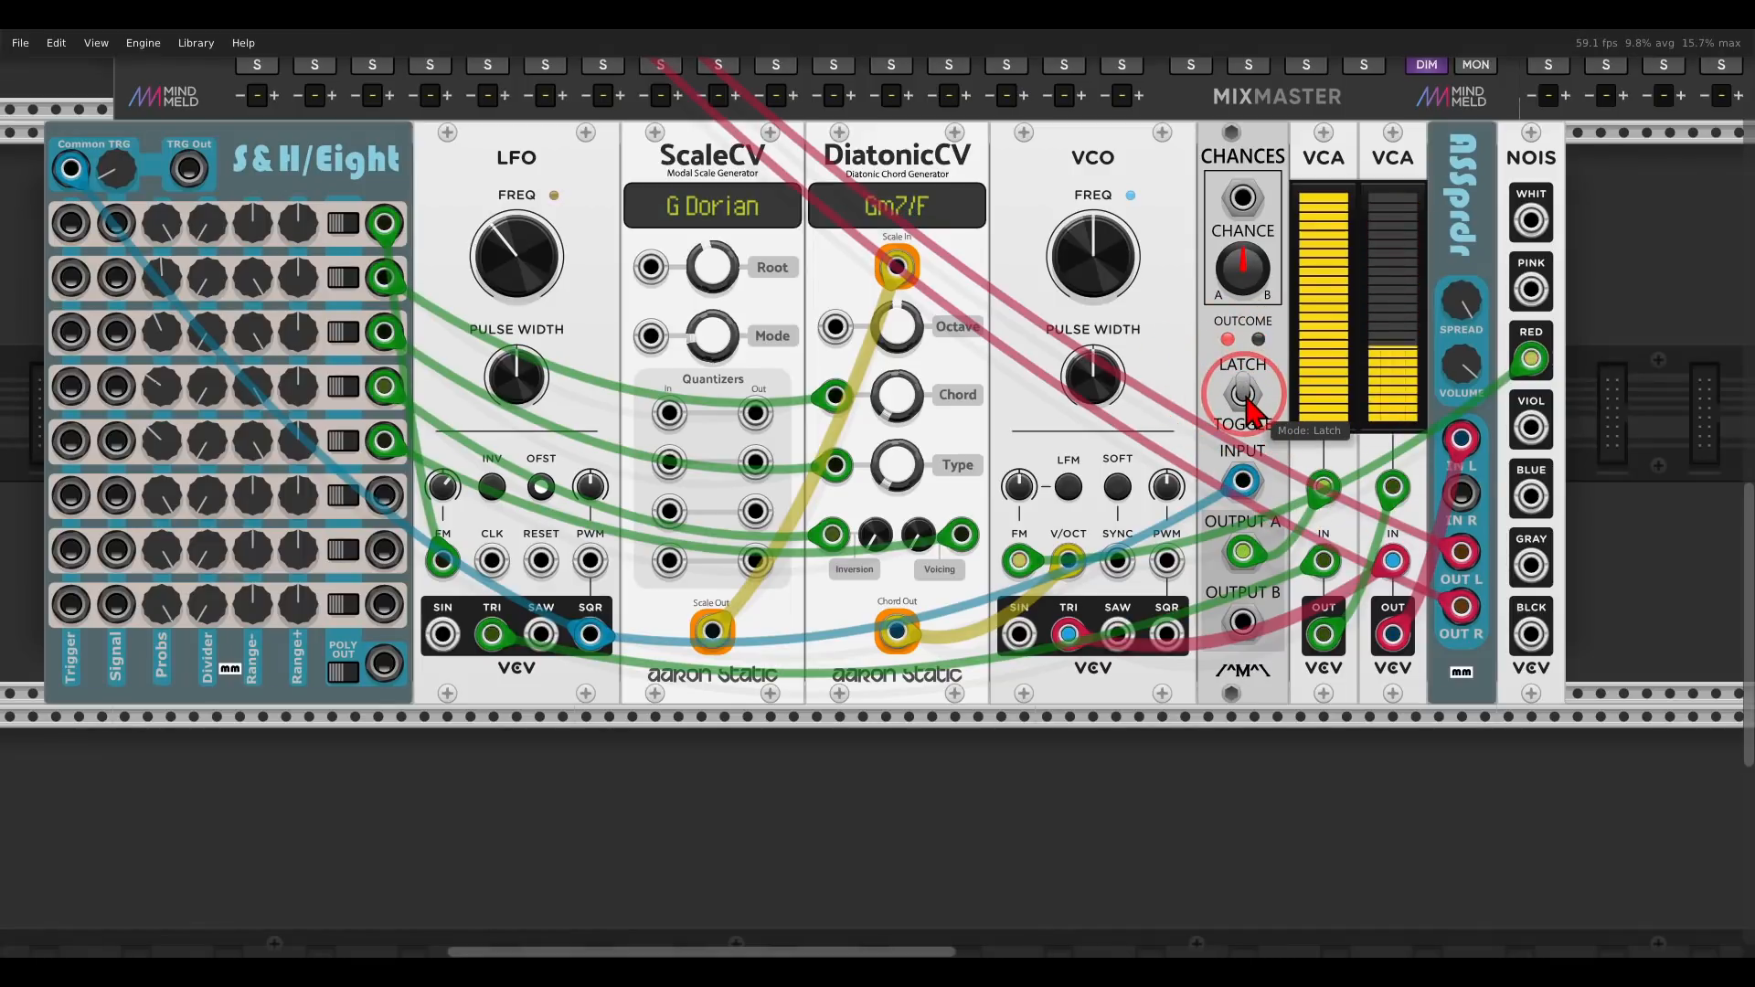
mouse_move(1278, 503)
mouse_down()
mouse_move(1204, 559)
mouse_move(1275, 582)
mouse_move(1281, 509)
mouse_up()
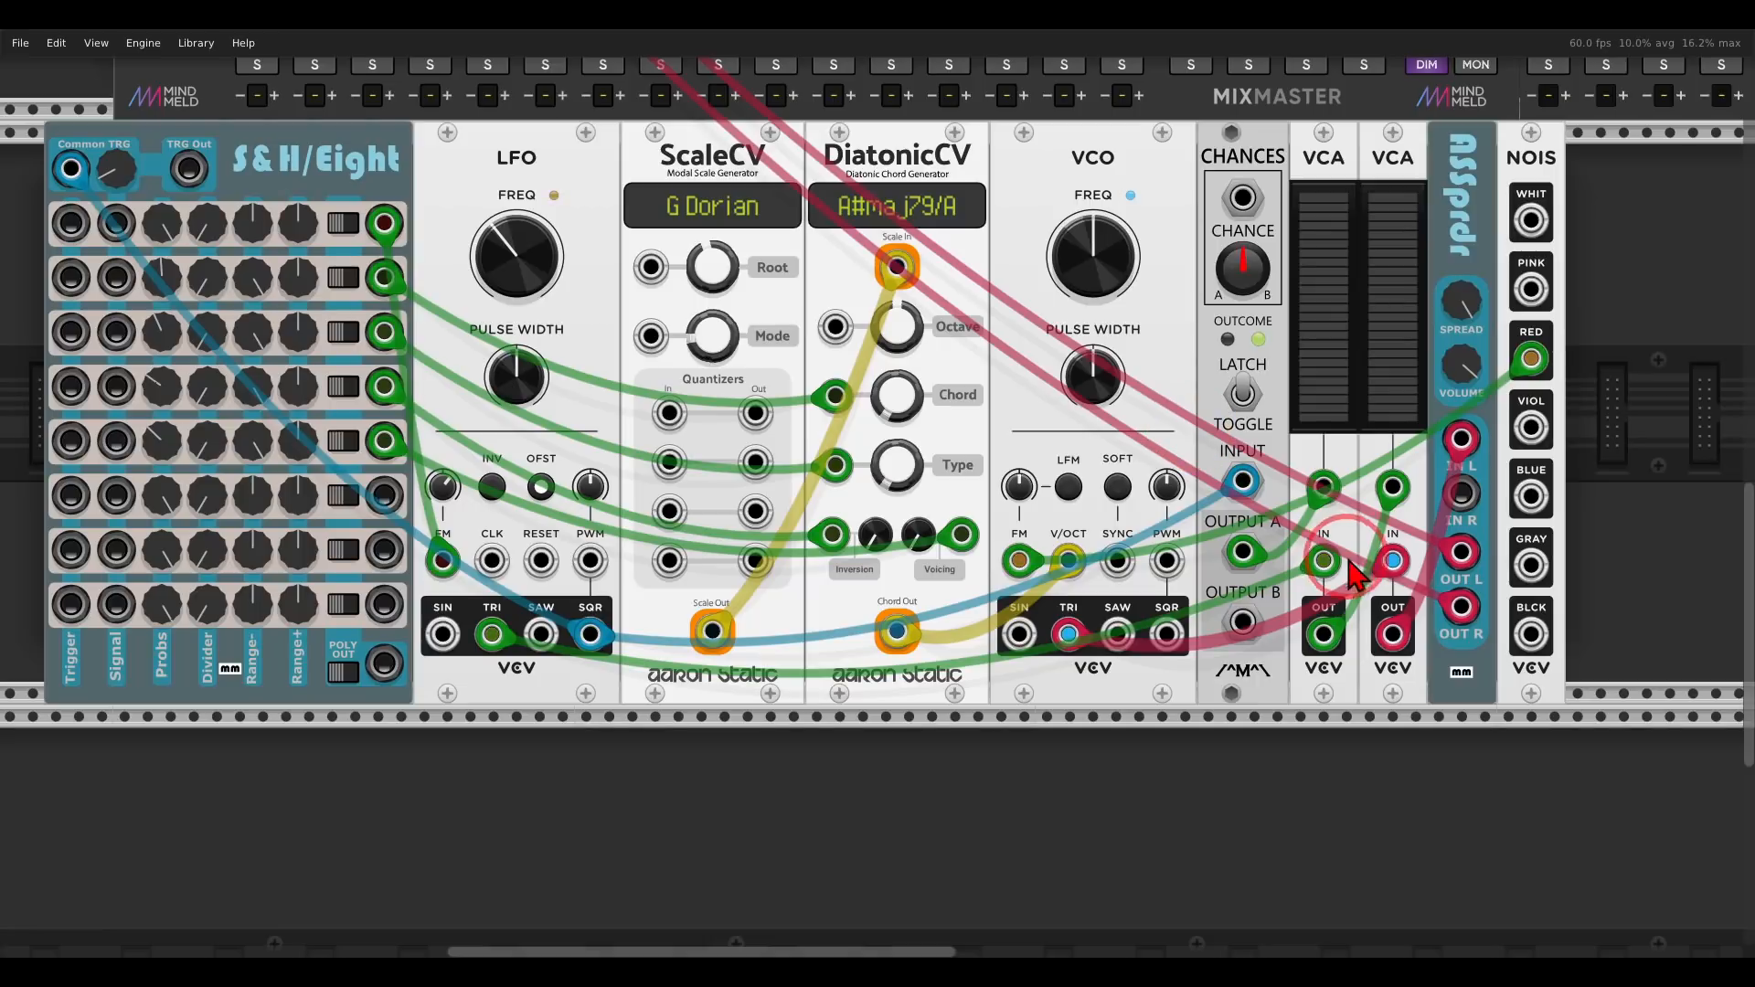
mouse_move(1353, 120)
mouse_down()
mouse_move(1318, 120)
mouse_move(1353, 196)
mouse_move(1343, 108)
mouse_move(1355, 151)
mouse_up()
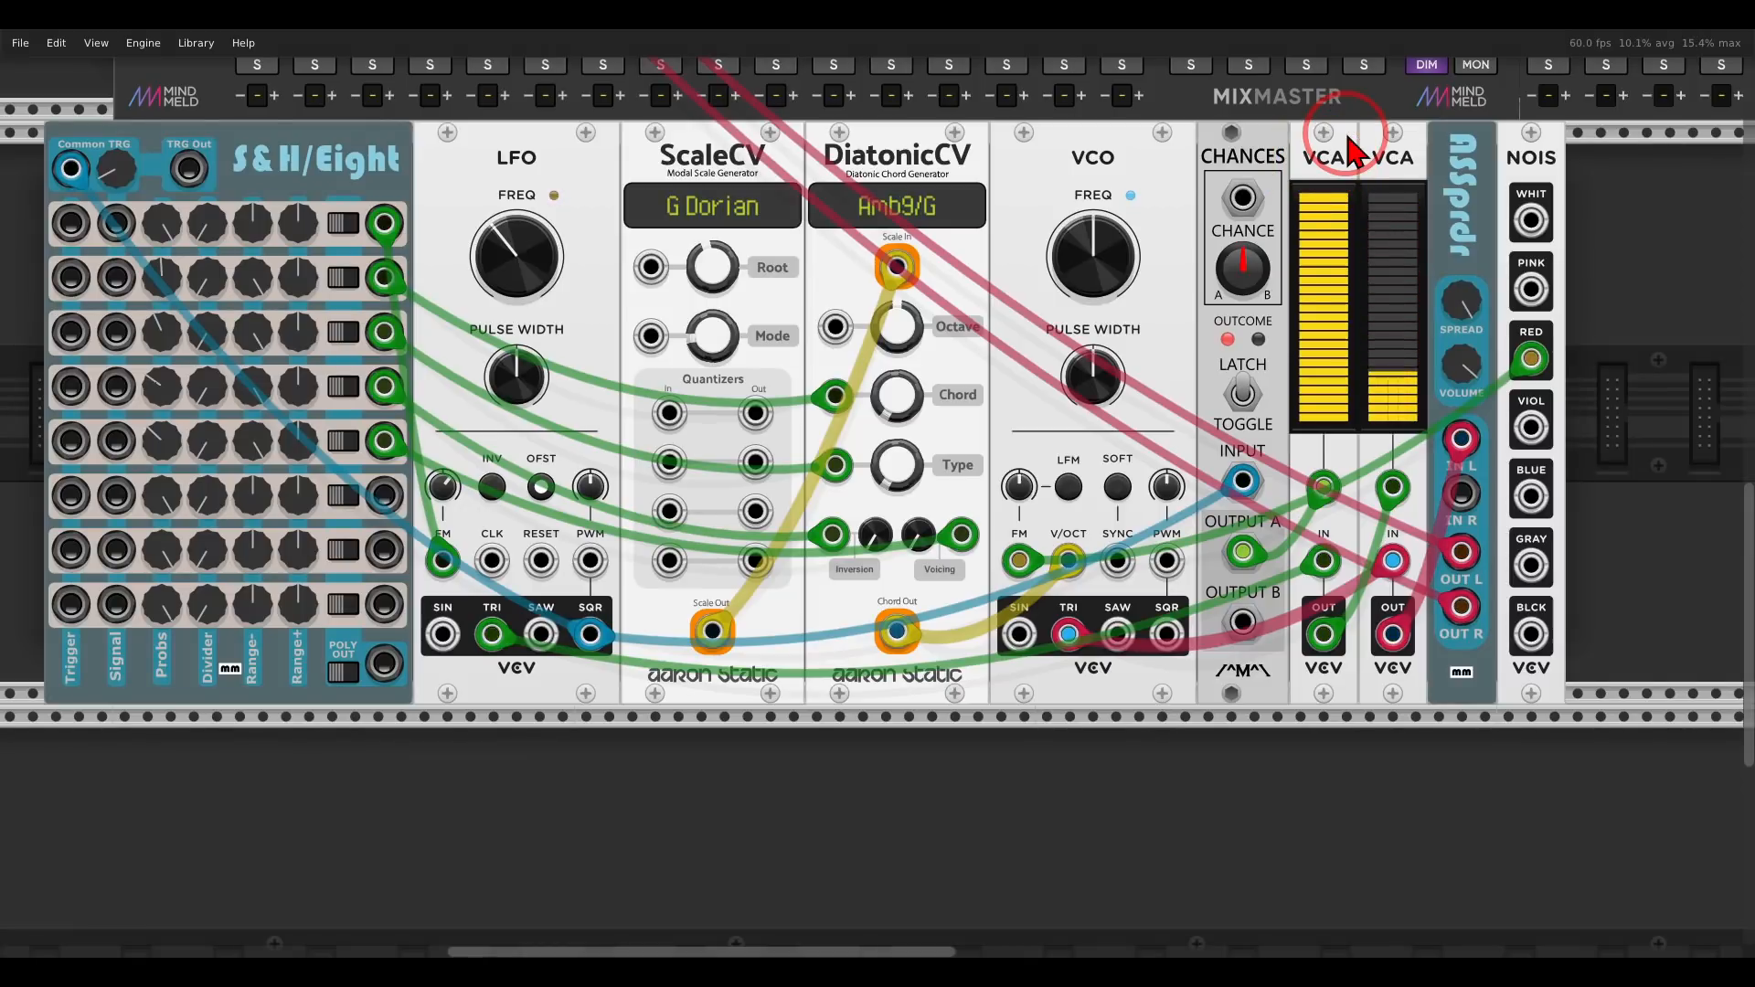
mouse_move(1266, 526)
mouse_down()
mouse_move(1216, 576)
mouse_move(1234, 514)
mouse_move(1280, 584)
mouse_move(1278, 539)
mouse_move(1332, 611)
mouse_move(1363, 576)
mouse_move(1330, 549)
mouse_up()
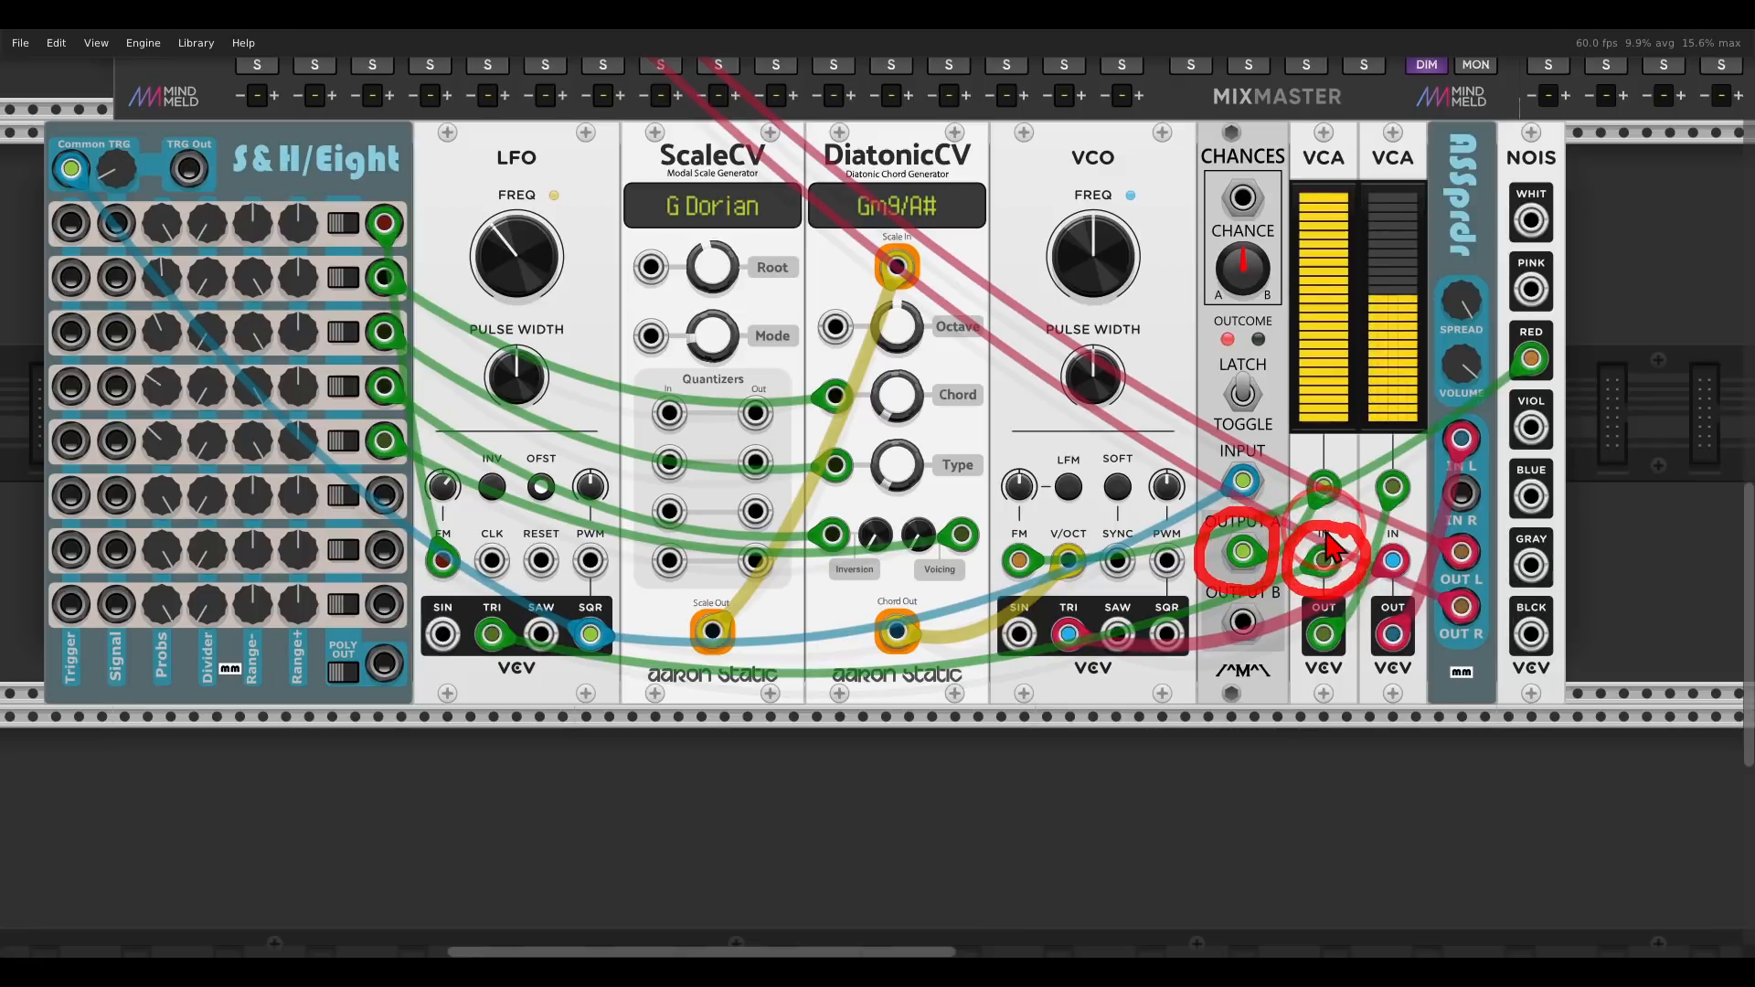
mouse_move(1344, 594)
mouse_down()
mouse_move(1307, 663)
mouse_move(1355, 628)
mouse_up()
drag(1311, 560, 1279, 607)
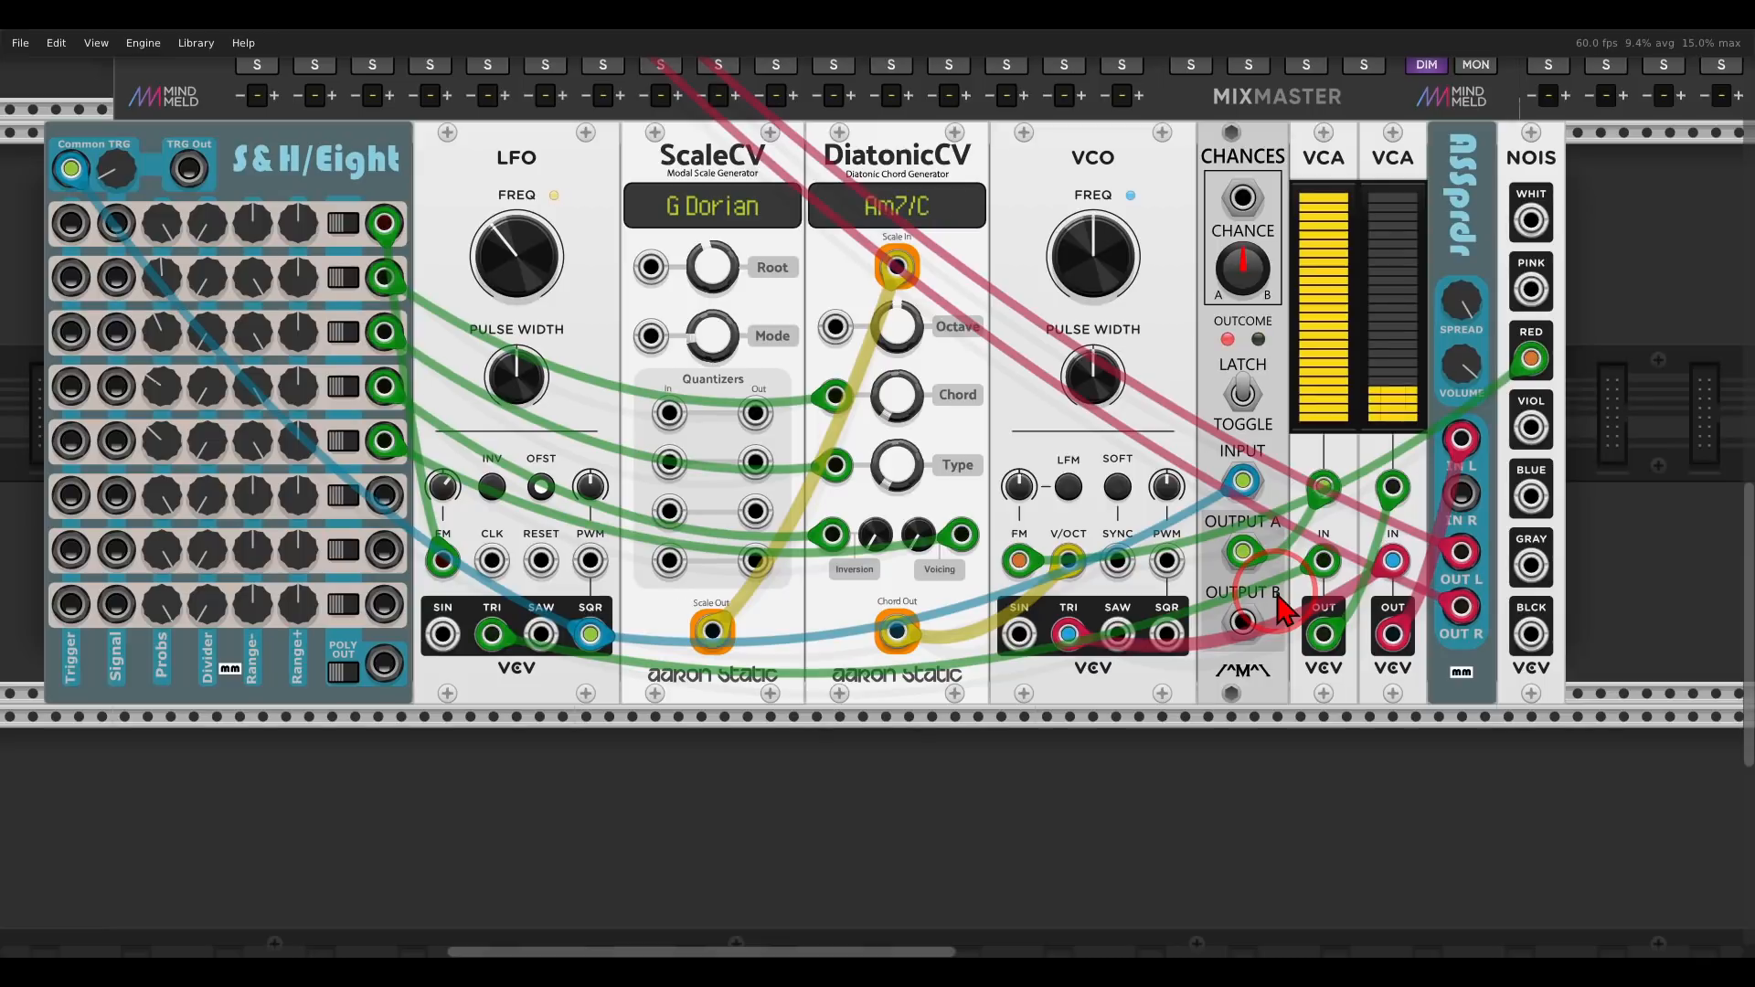
- Add an ENERGY ringmod oscillator and an ARP arpeggiator in the empty row below the existing modules
scroll(1177, 914, down, 10)
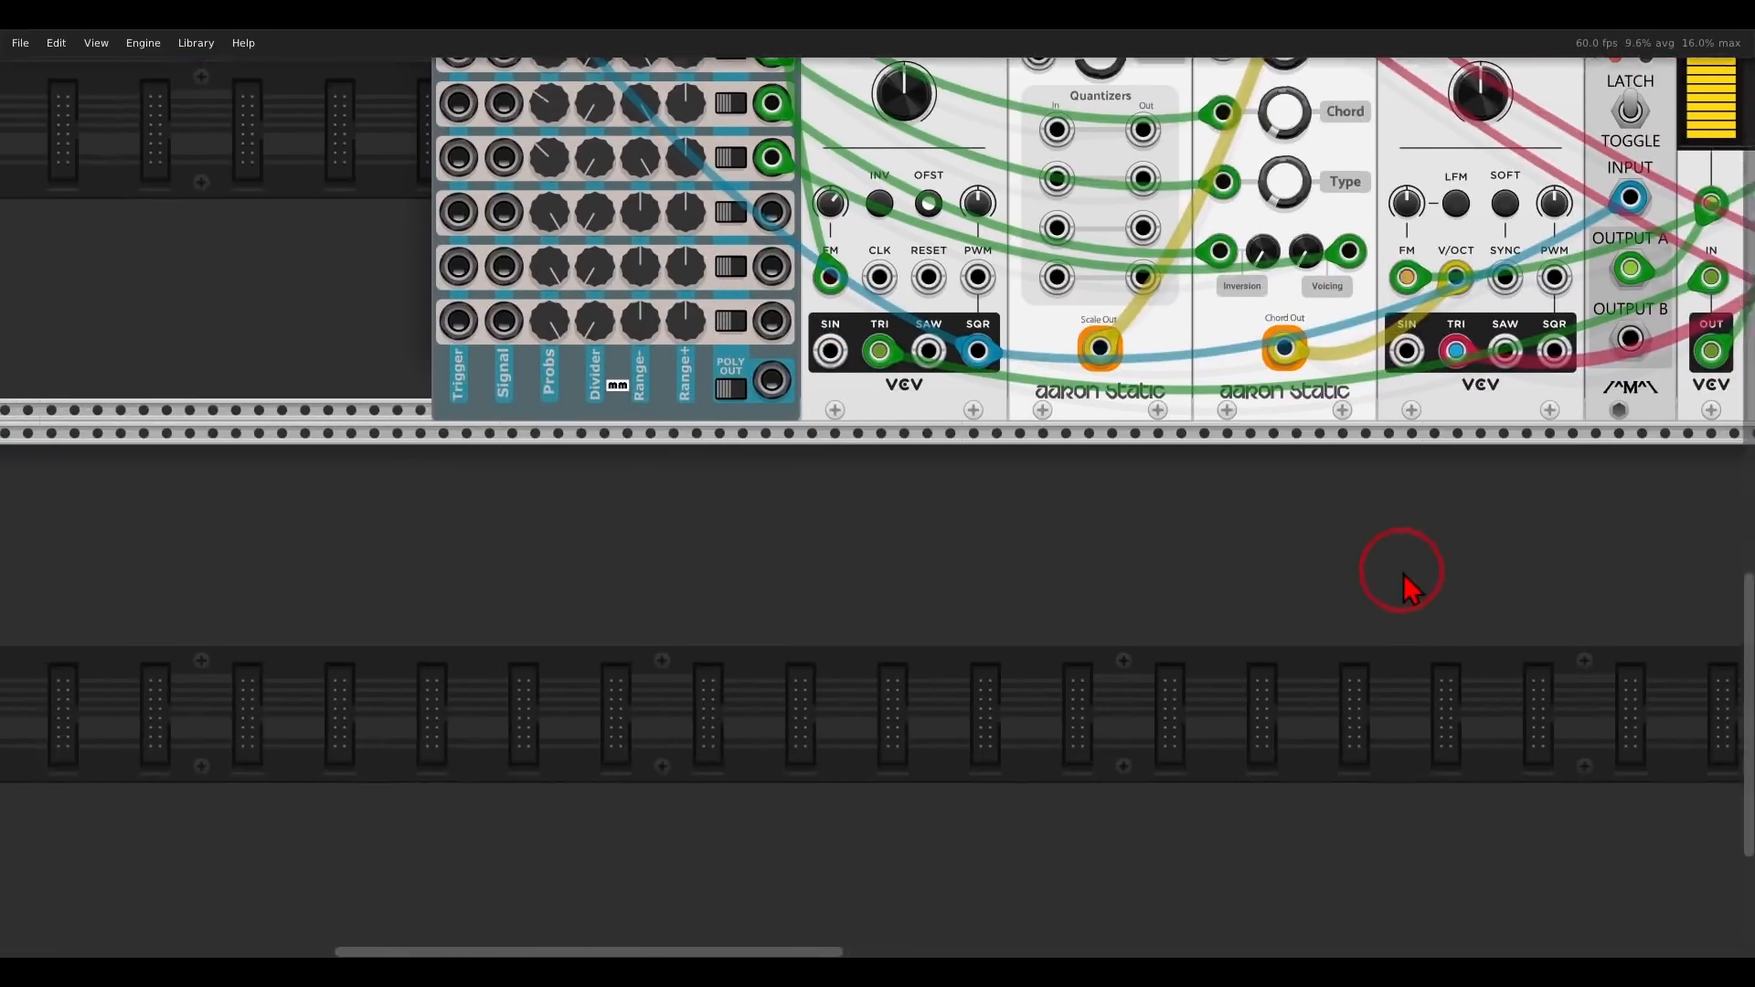
right_click(1319, 398)
drag(1440, 147, 1024, 338)
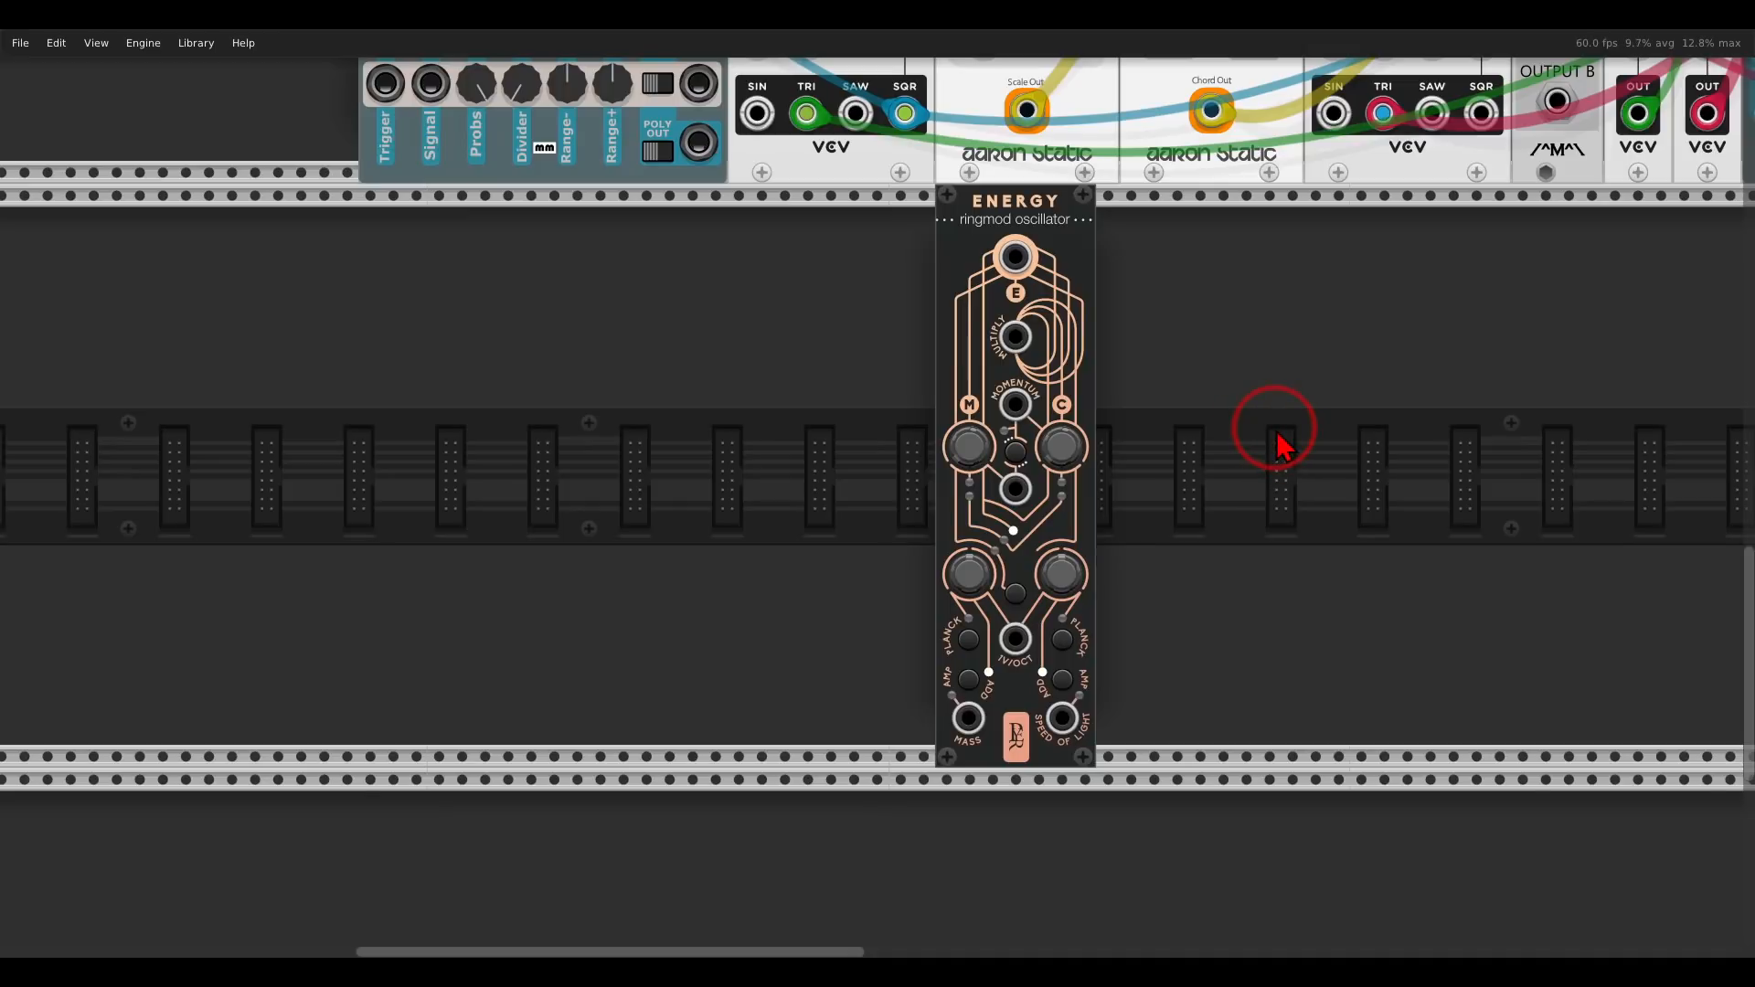
right_click(855, 423)
click(526, 502)
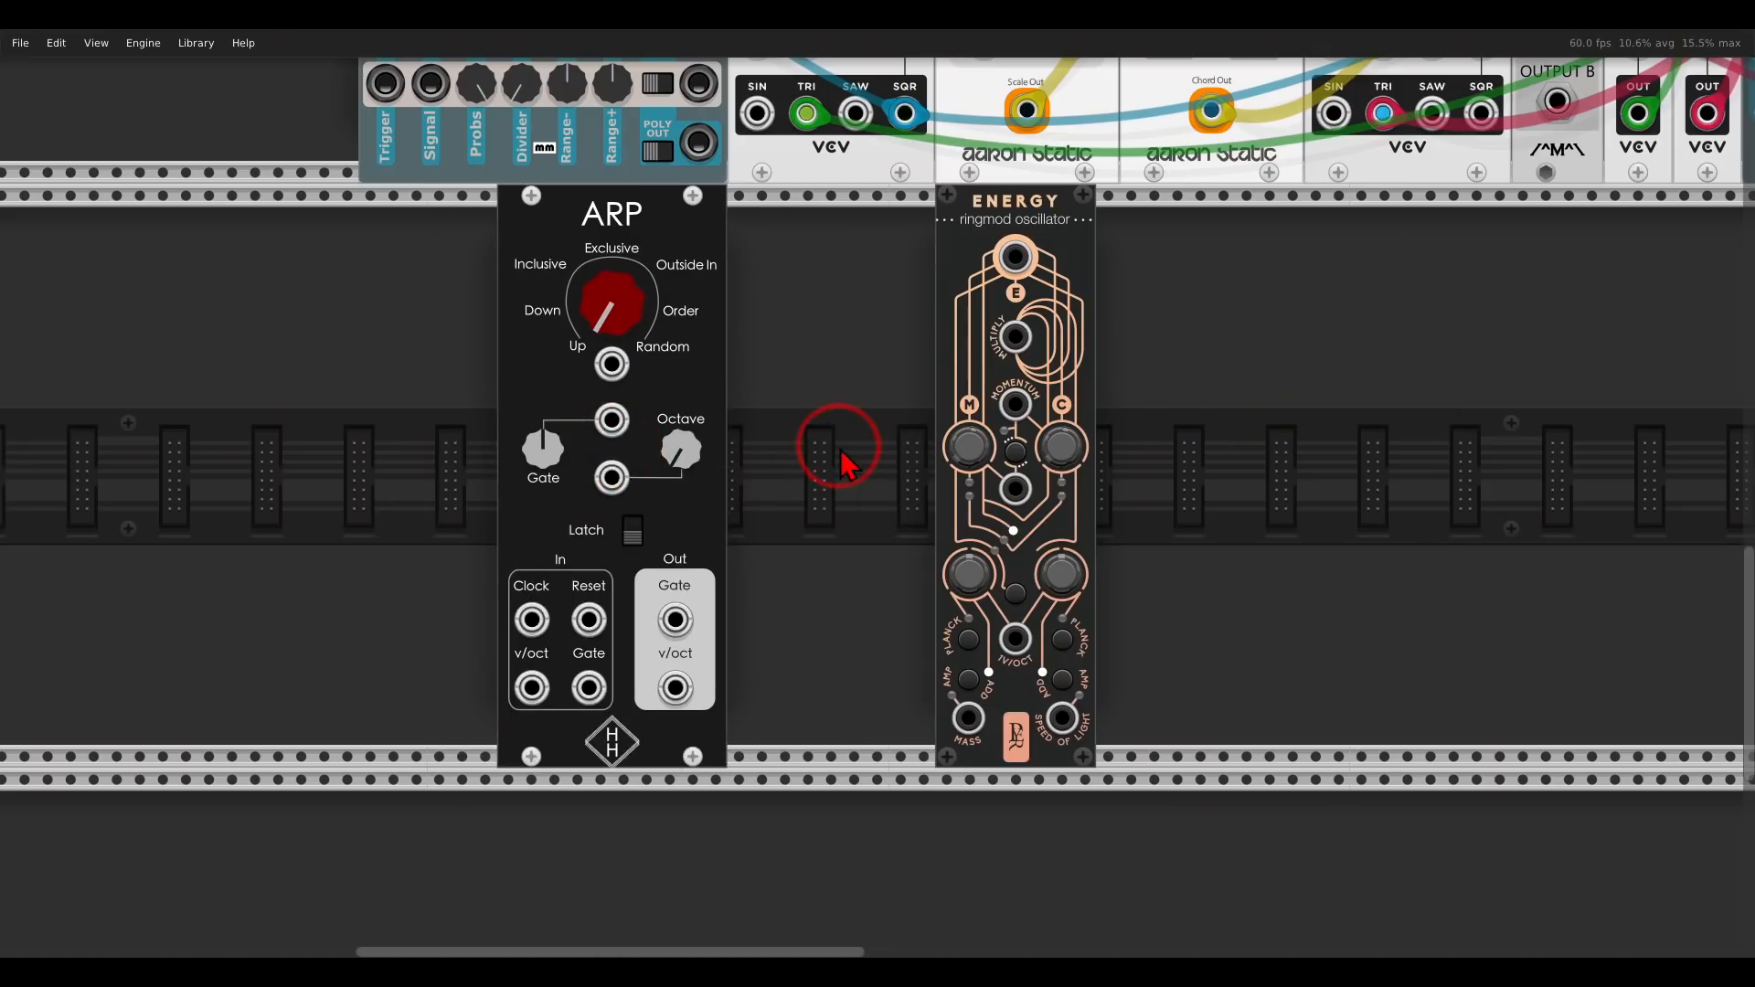
- Patch DiatonicCV's Chord Out to the ARP's v/oct input with a yellow cable
scroll(846, 461, up, 3)
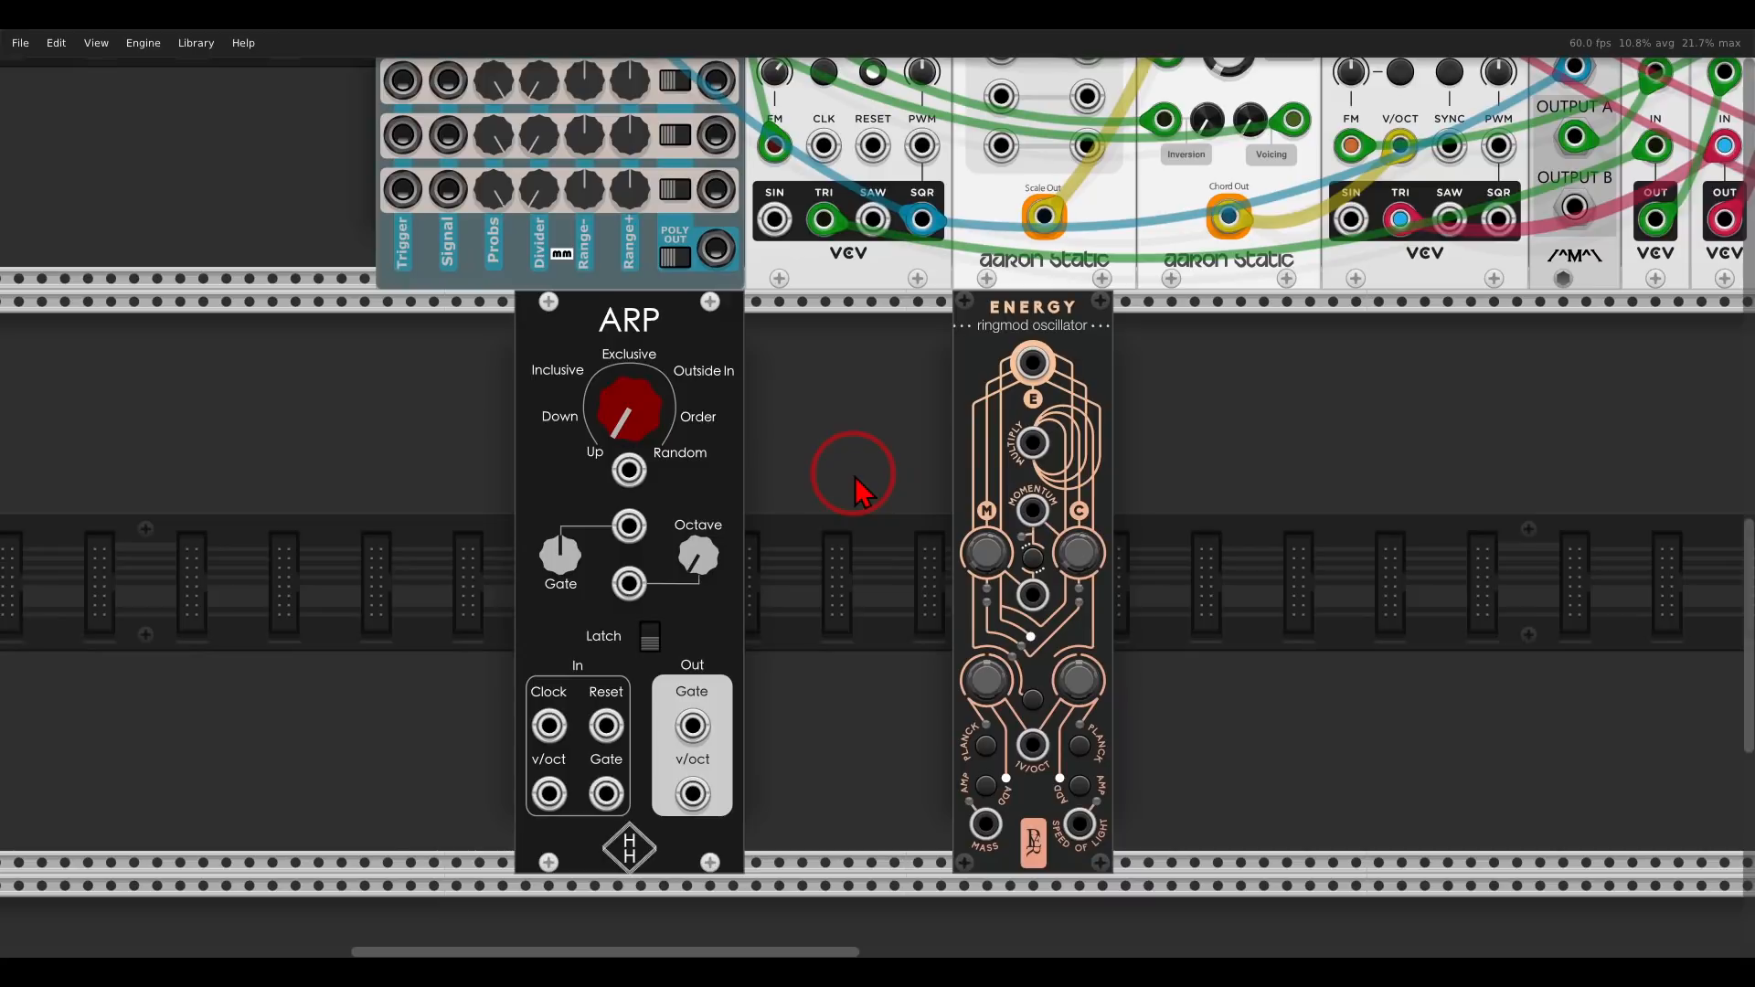
right_click(1230, 220)
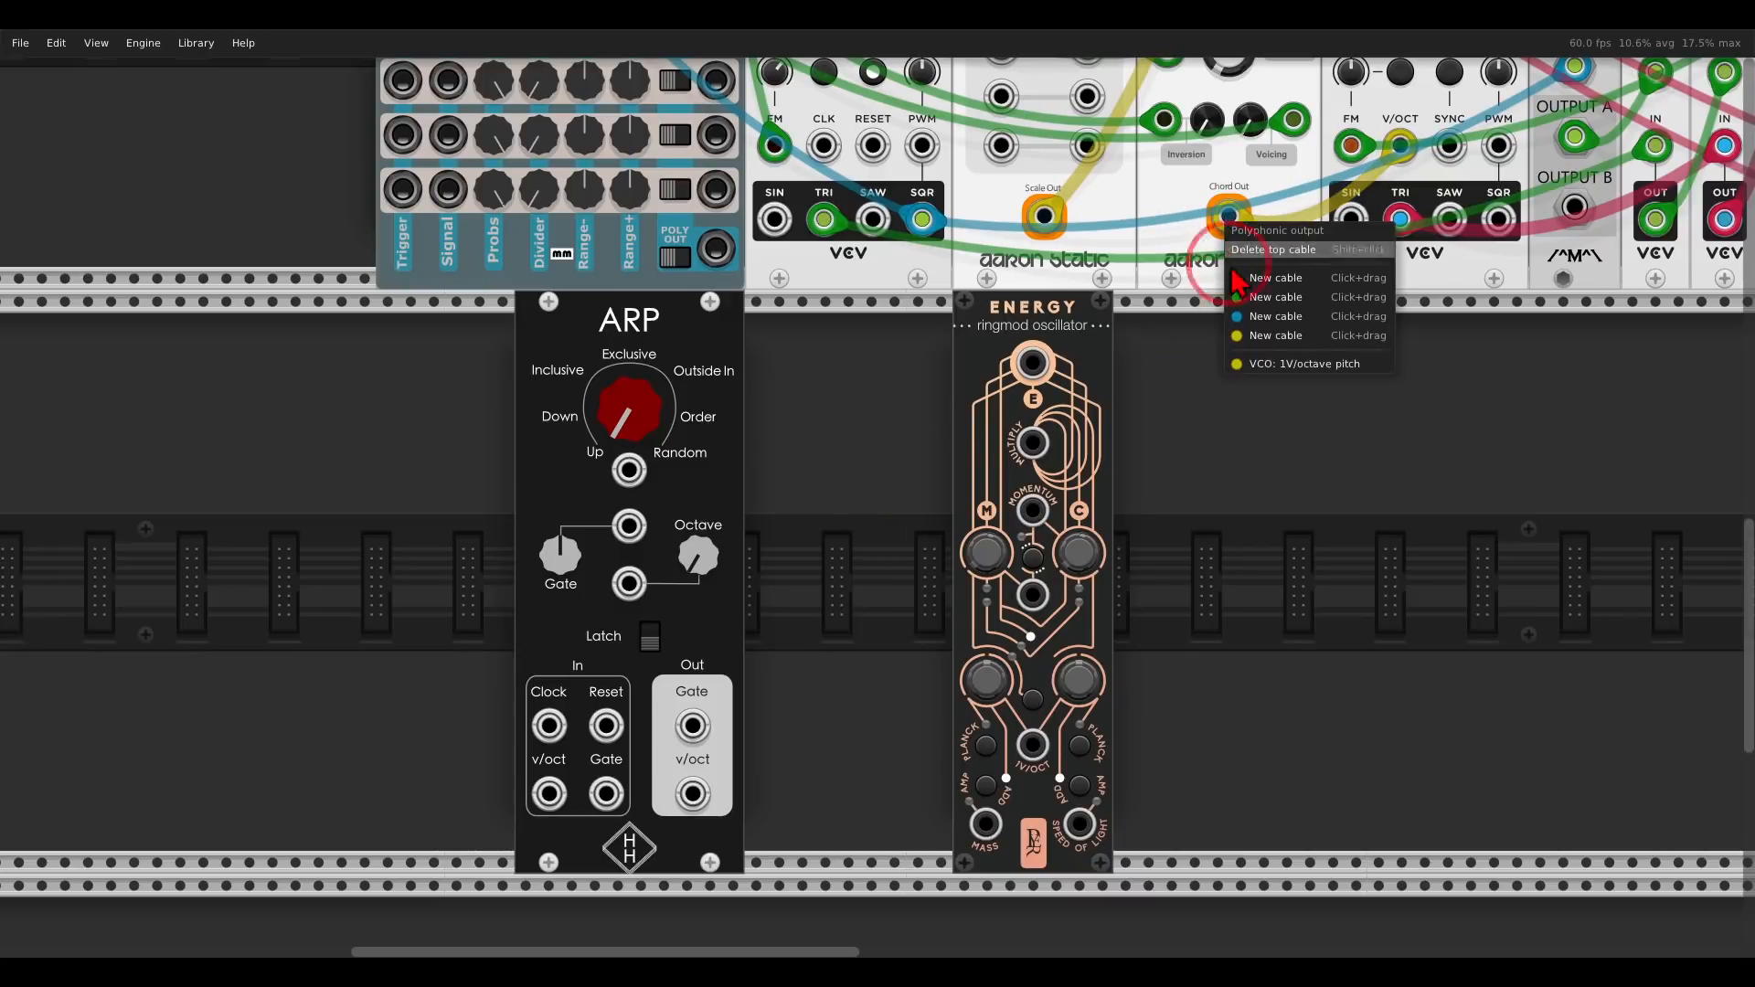
click(1238, 333)
click(548, 793)
mouse_move(577, 749)
mouse_down()
mouse_move(505, 813)
mouse_move(695, 628)
mouse_move(718, 718)
mouse_move(754, 651)
mouse_up()
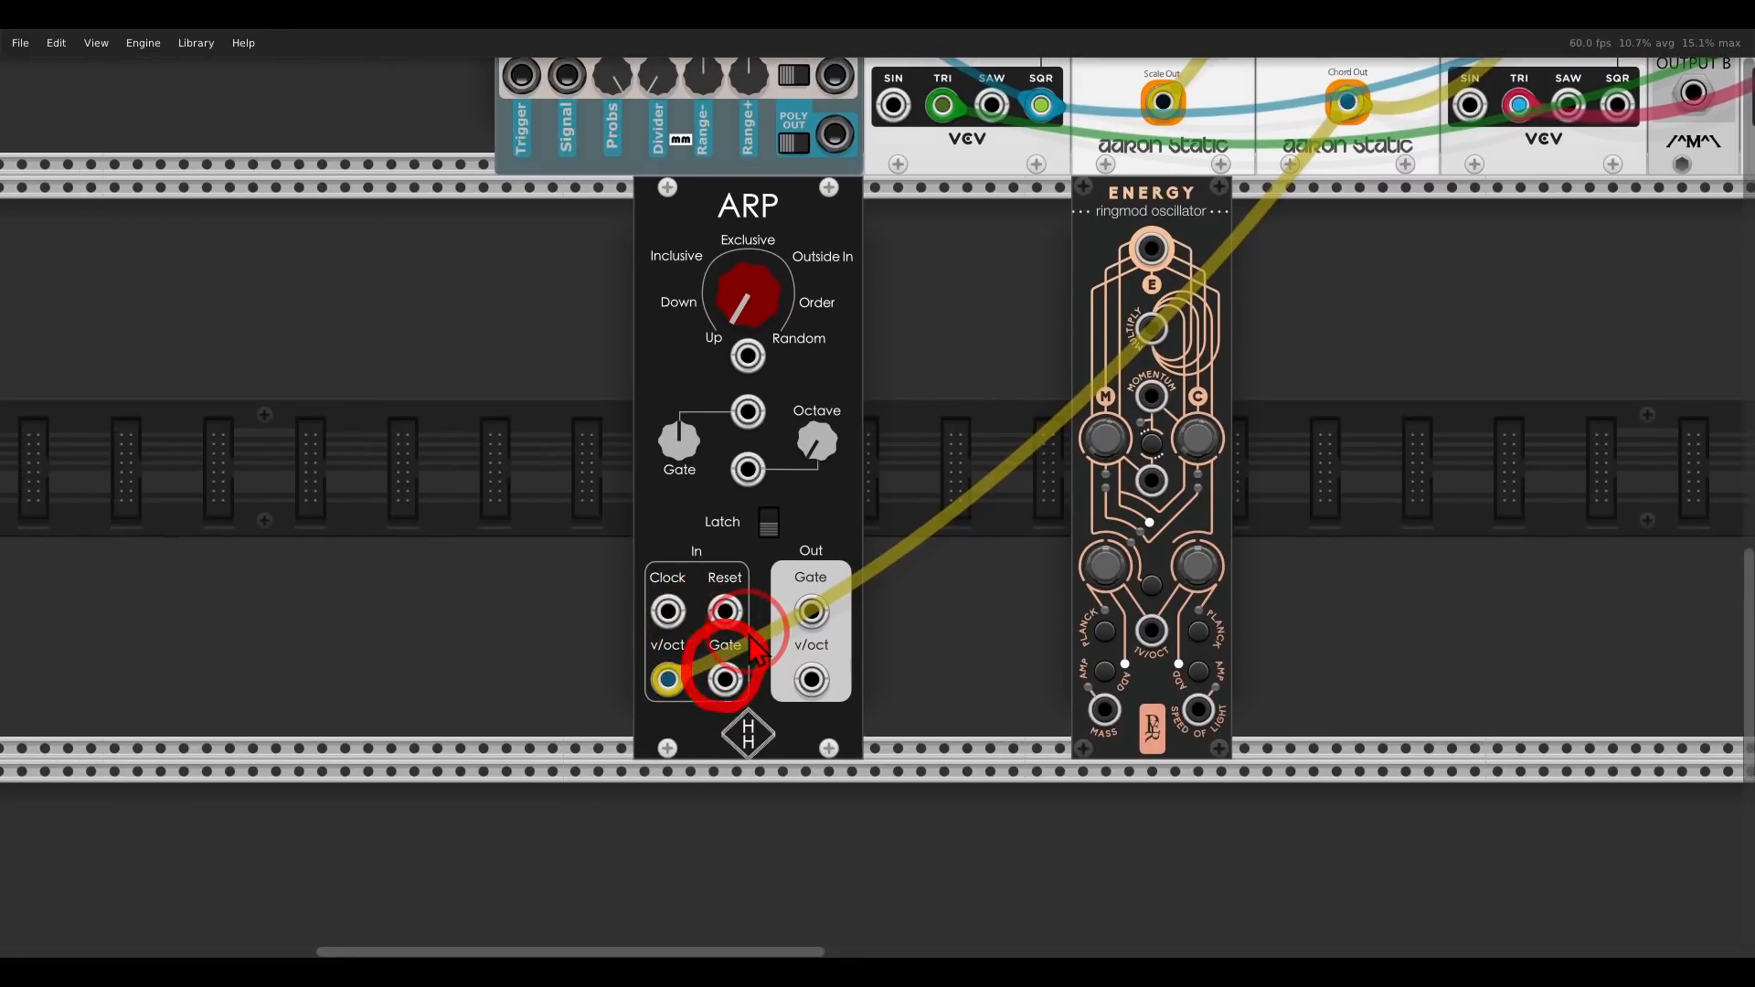
- Feed the ARP's Gate input from the OUT of a new adjacent OFFSET module with a blue cable, and turn up its offset
scroll(751, 649, up, 1)
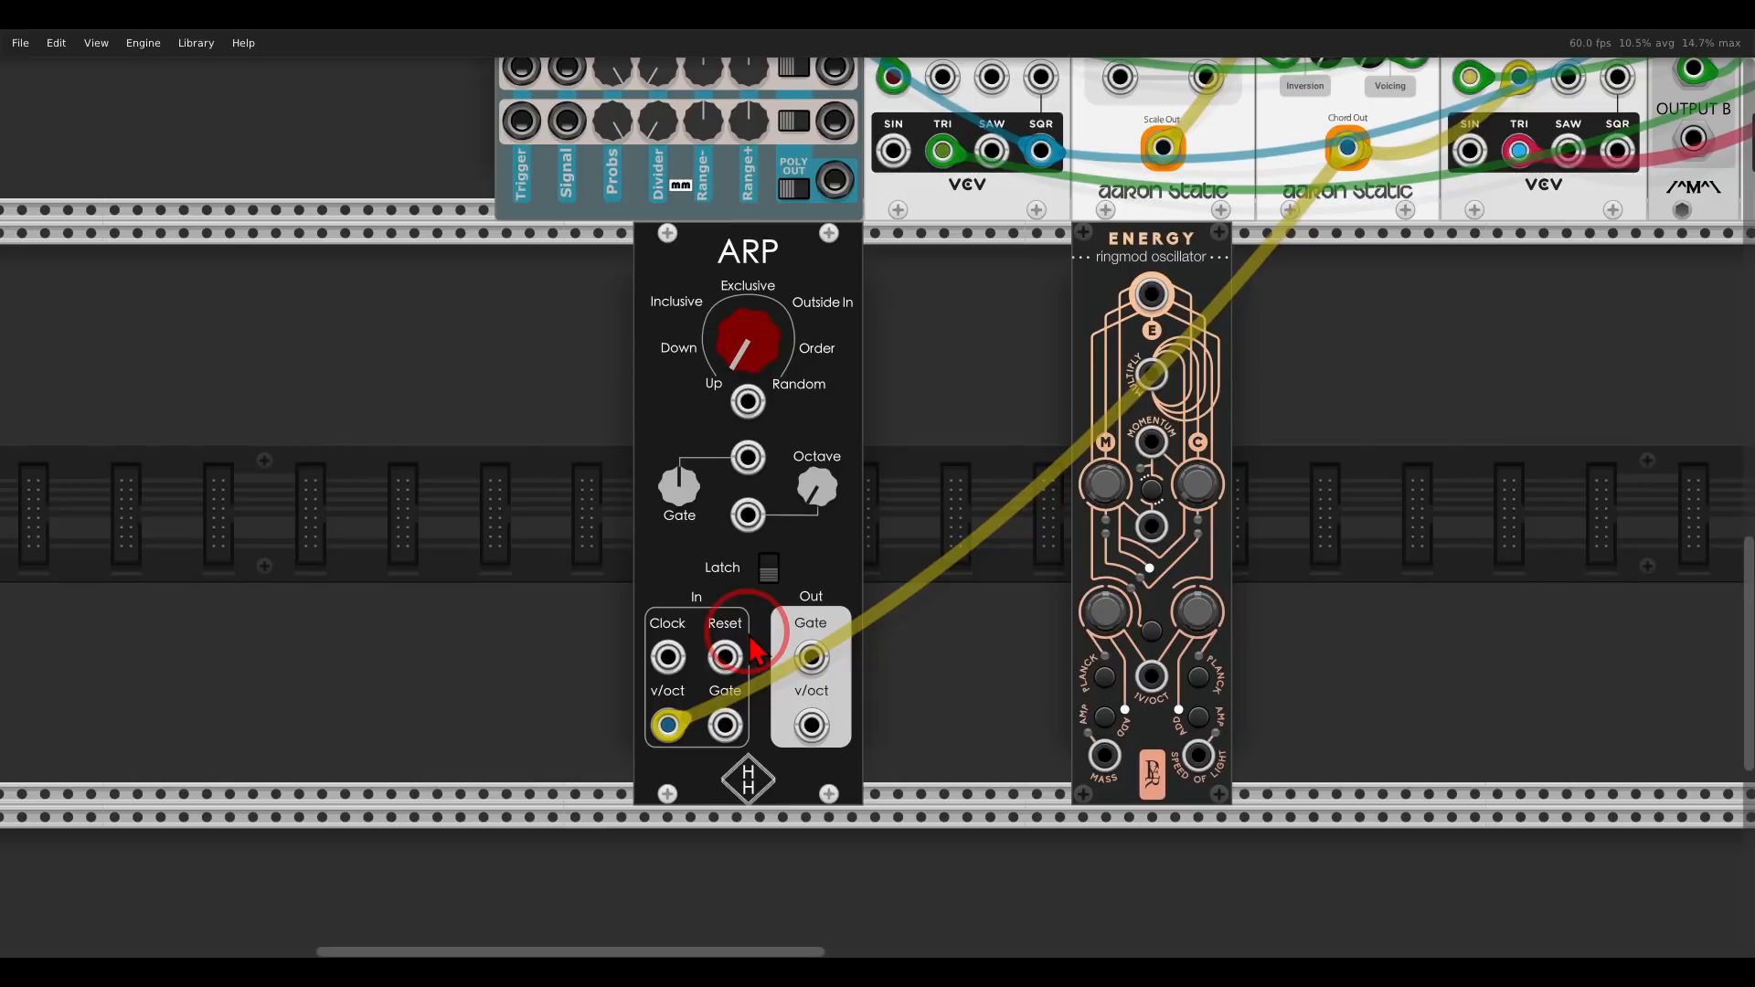
right_click(588, 537)
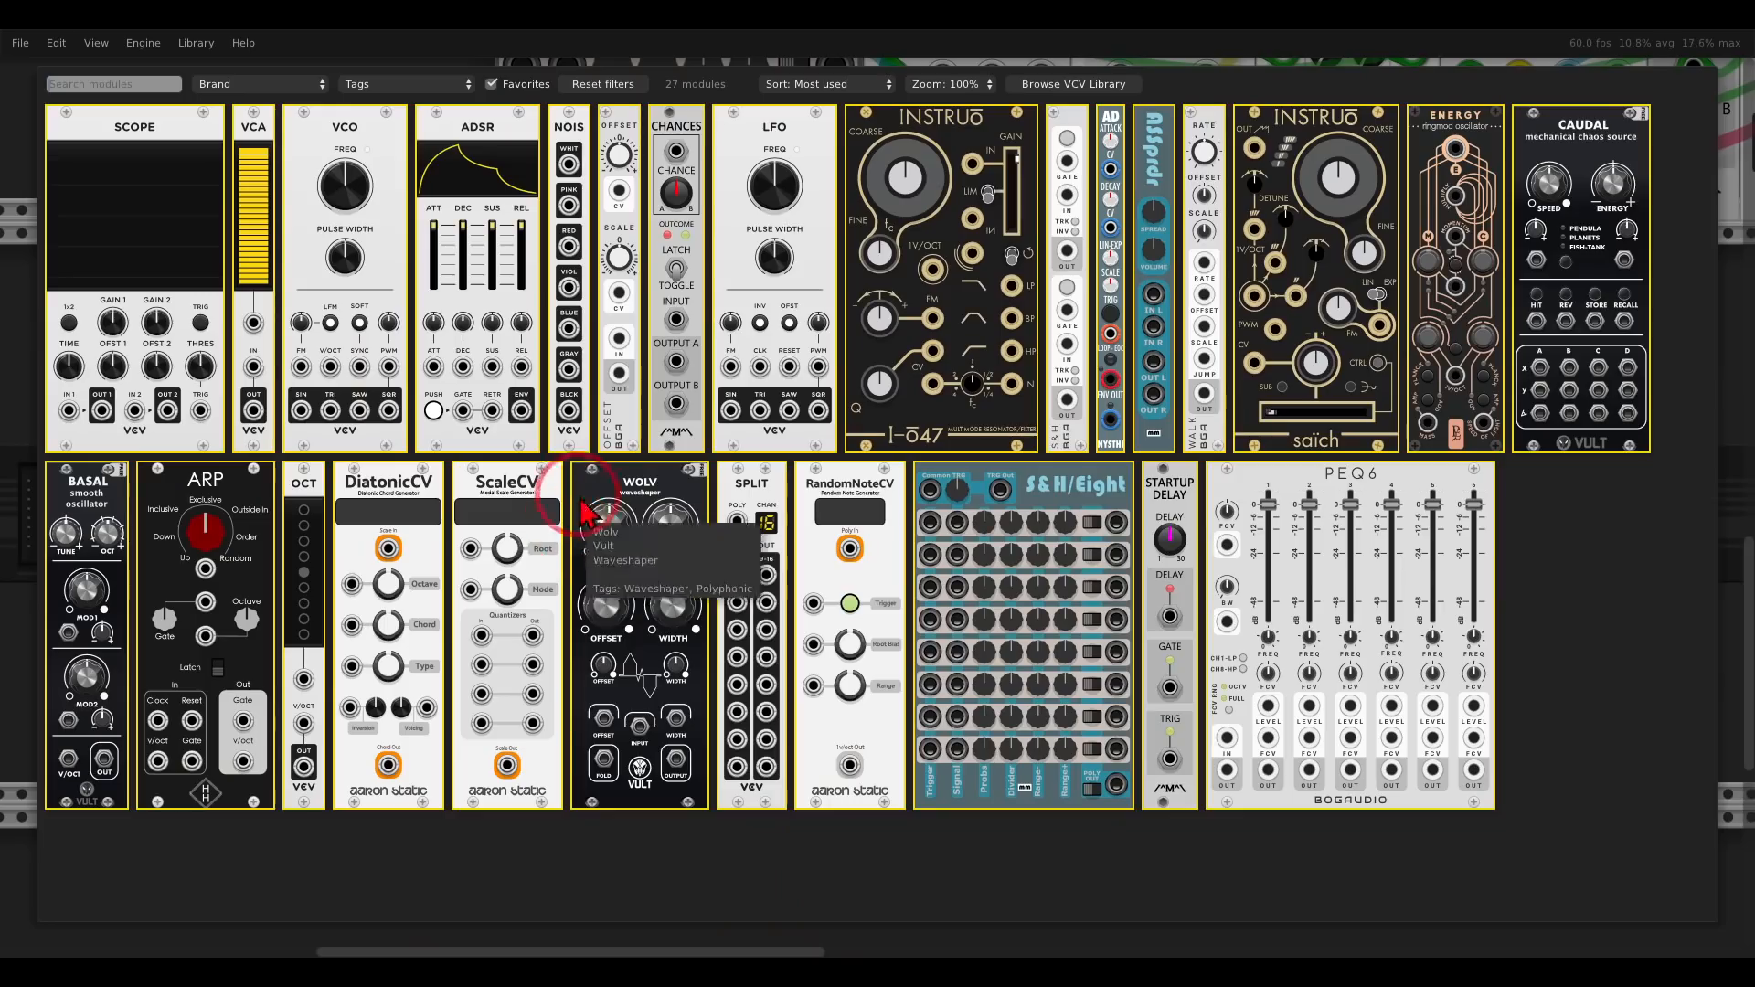
click(617, 224)
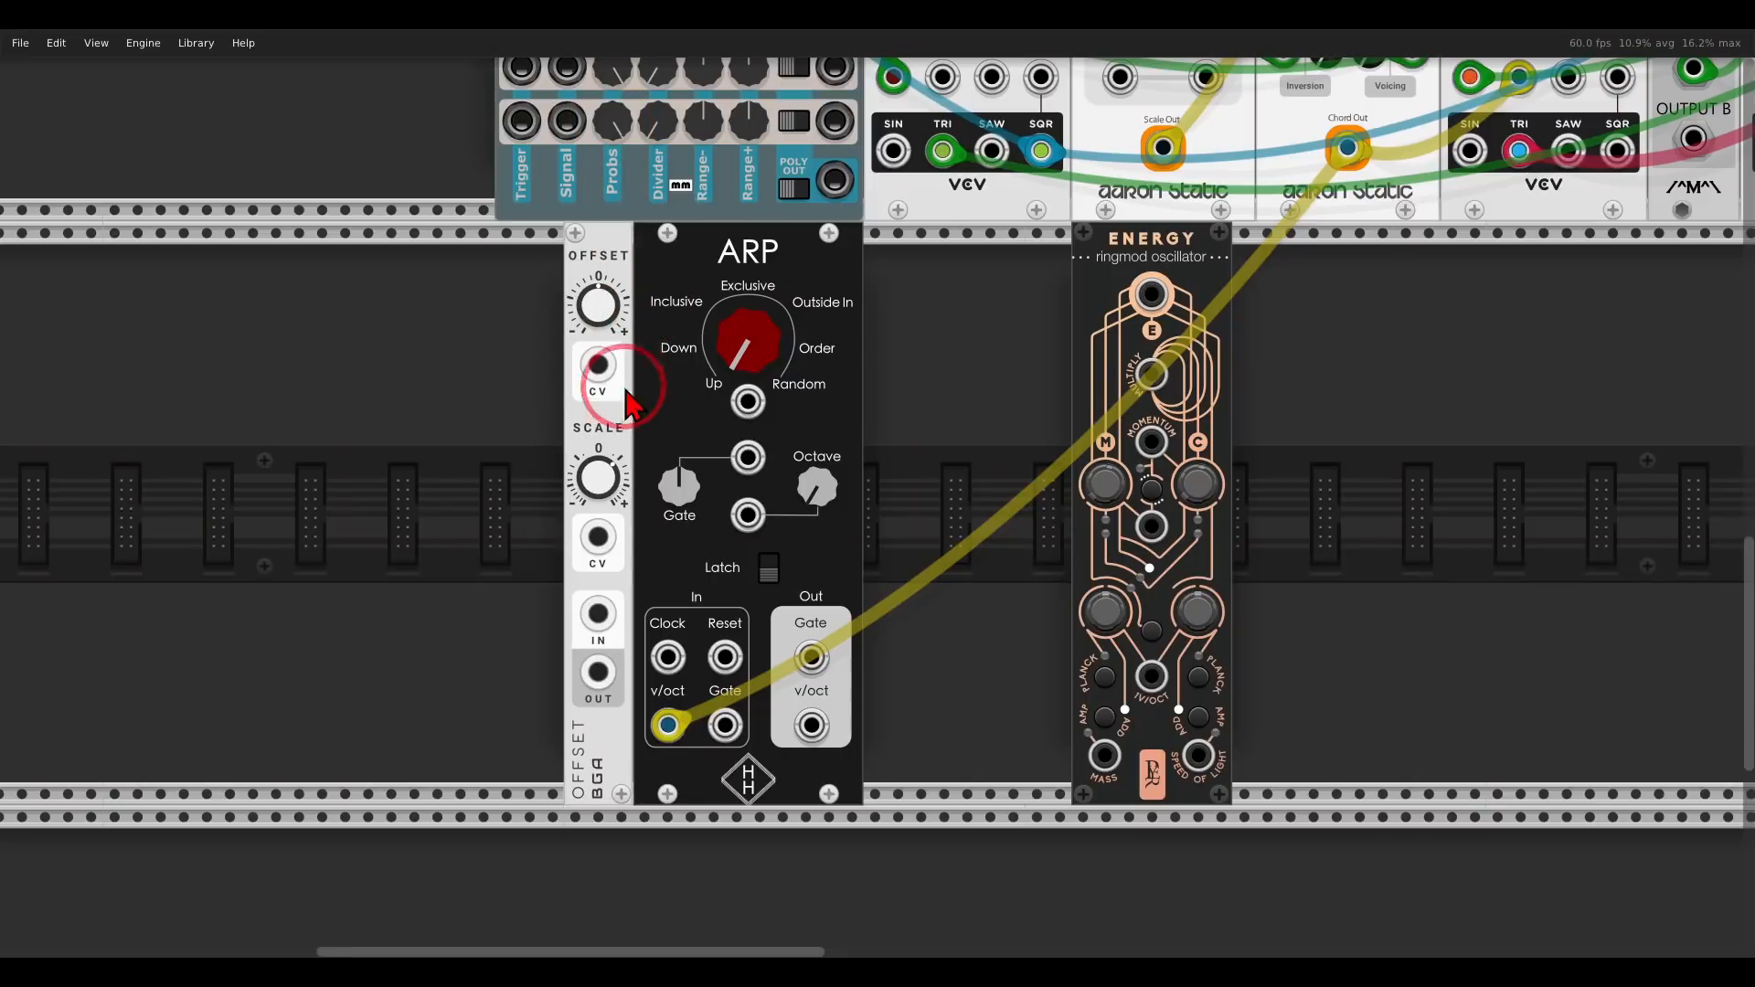
right_click(599, 661)
mouse_move(618, 742)
mouse_down()
mouse_move(717, 737)
mouse_move(698, 732)
mouse_move(745, 671)
mouse_up()
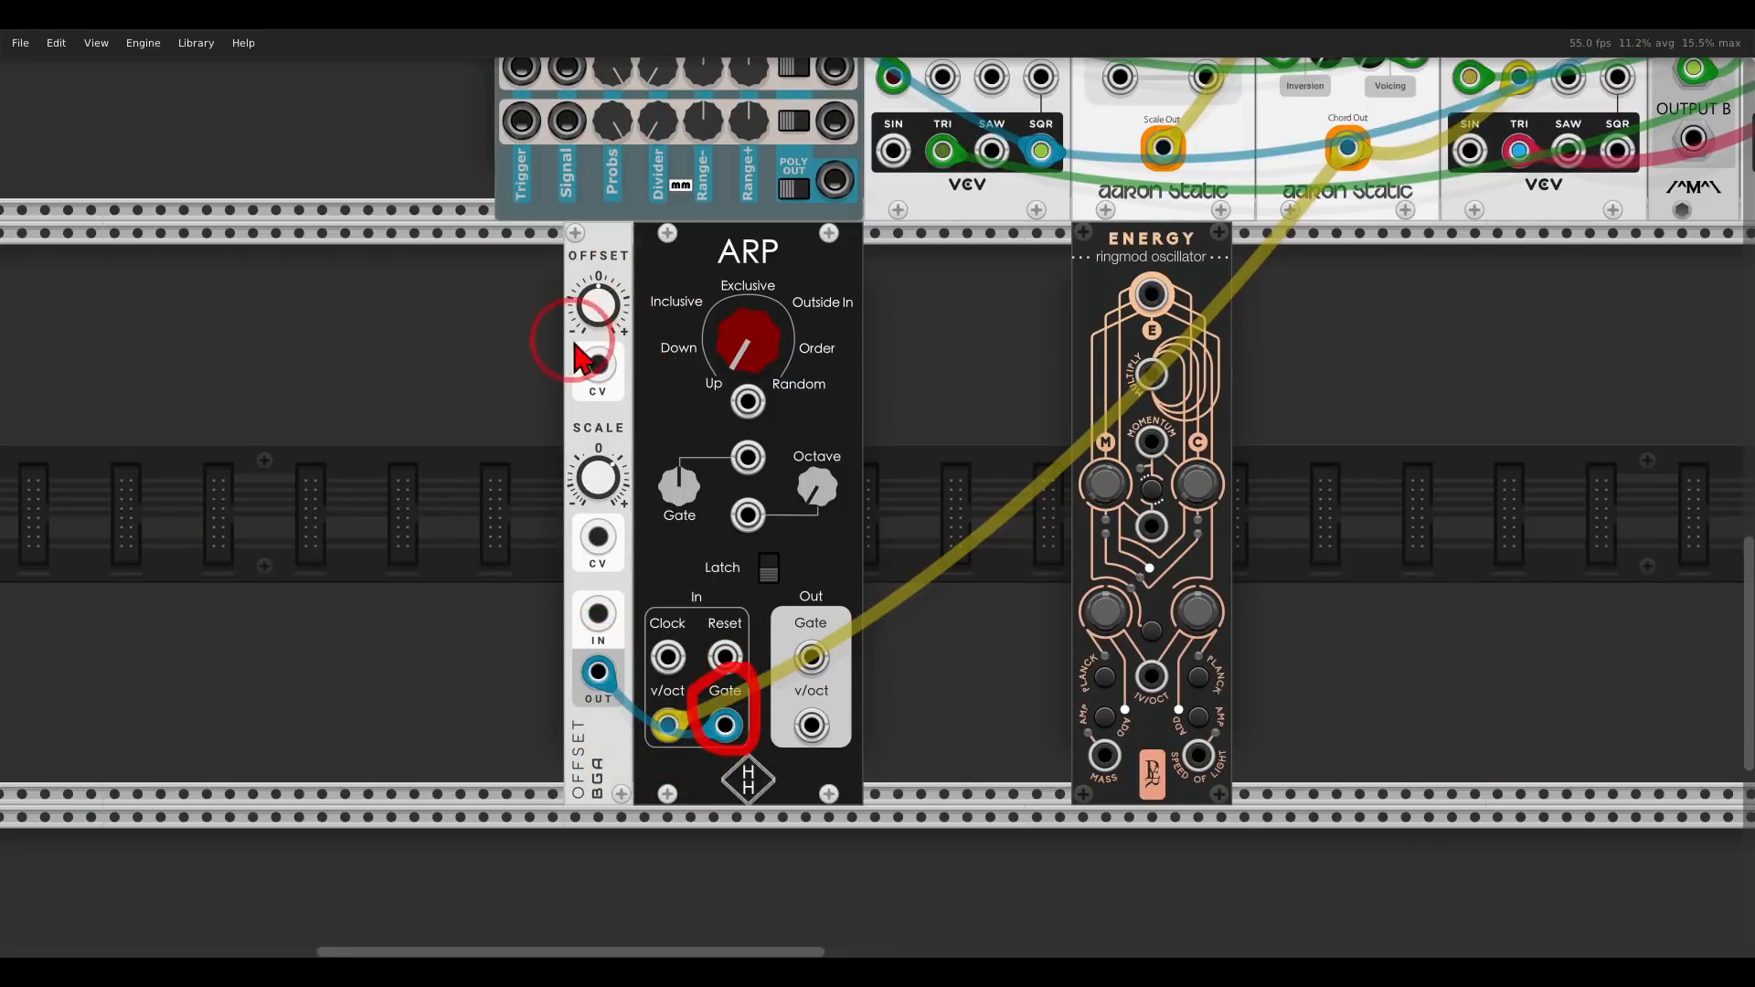
drag(598, 306, 600, 229)
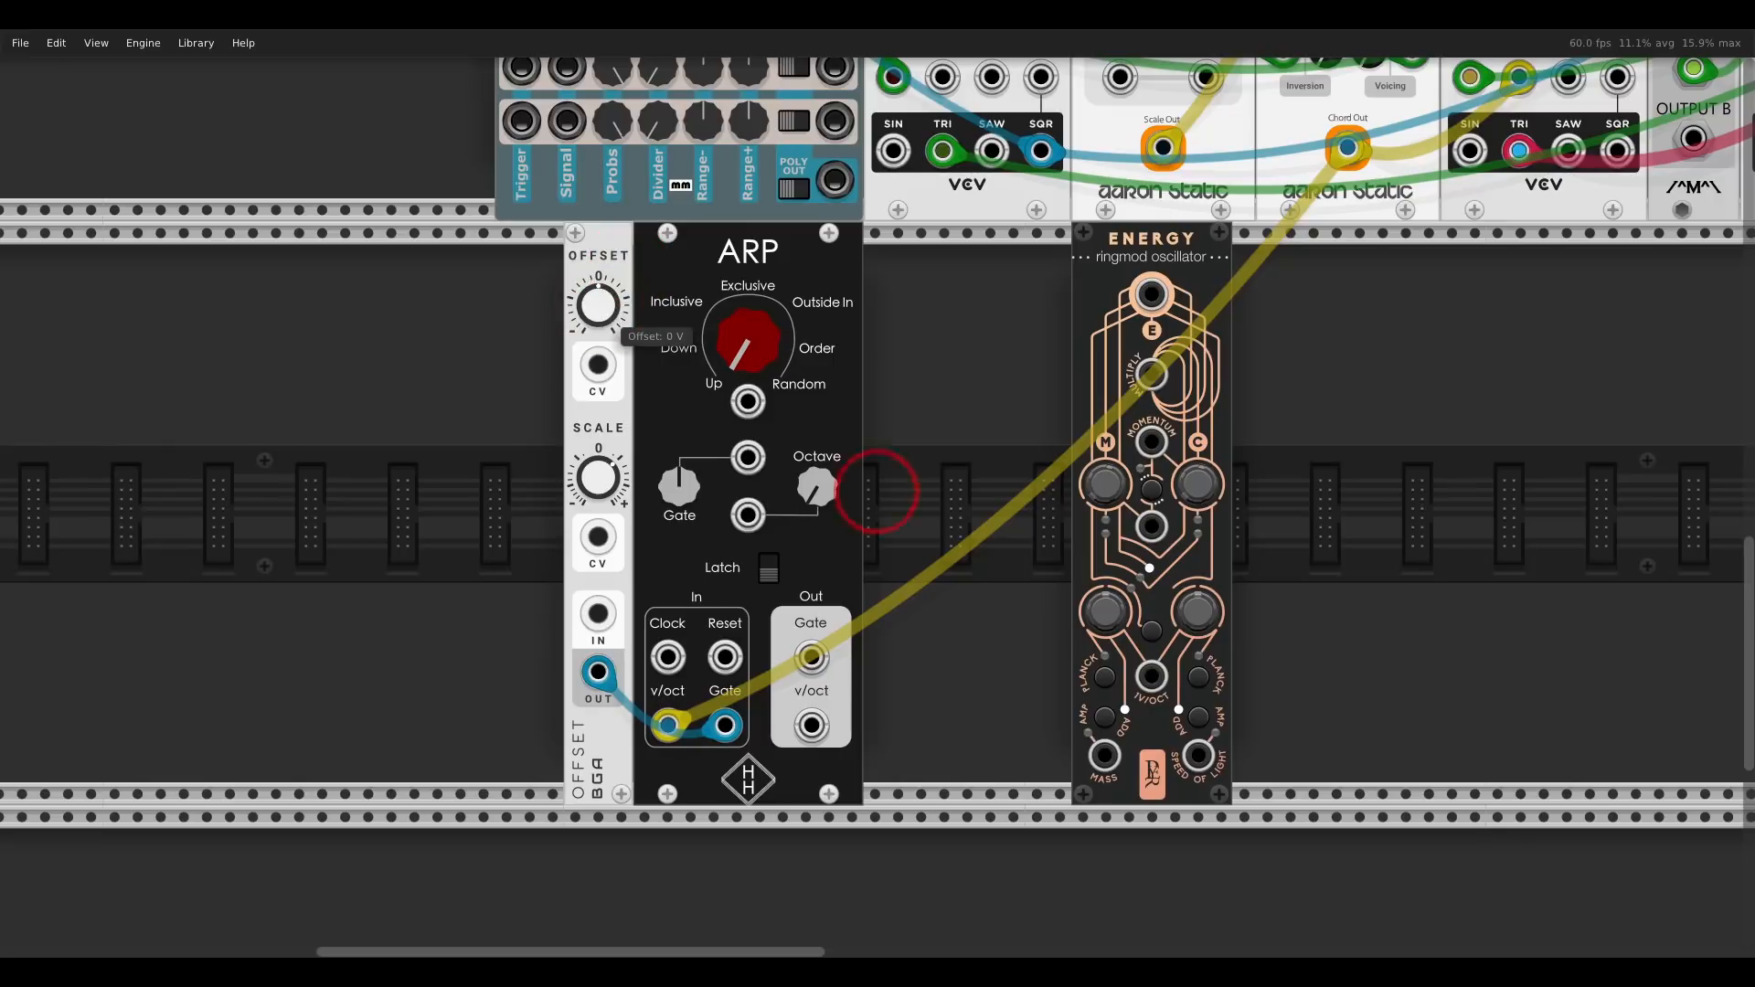
mouse_move(727, 640)
mouse_down()
mouse_move(702, 653)
mouse_move(722, 759)
mouse_move(751, 692)
mouse_up()
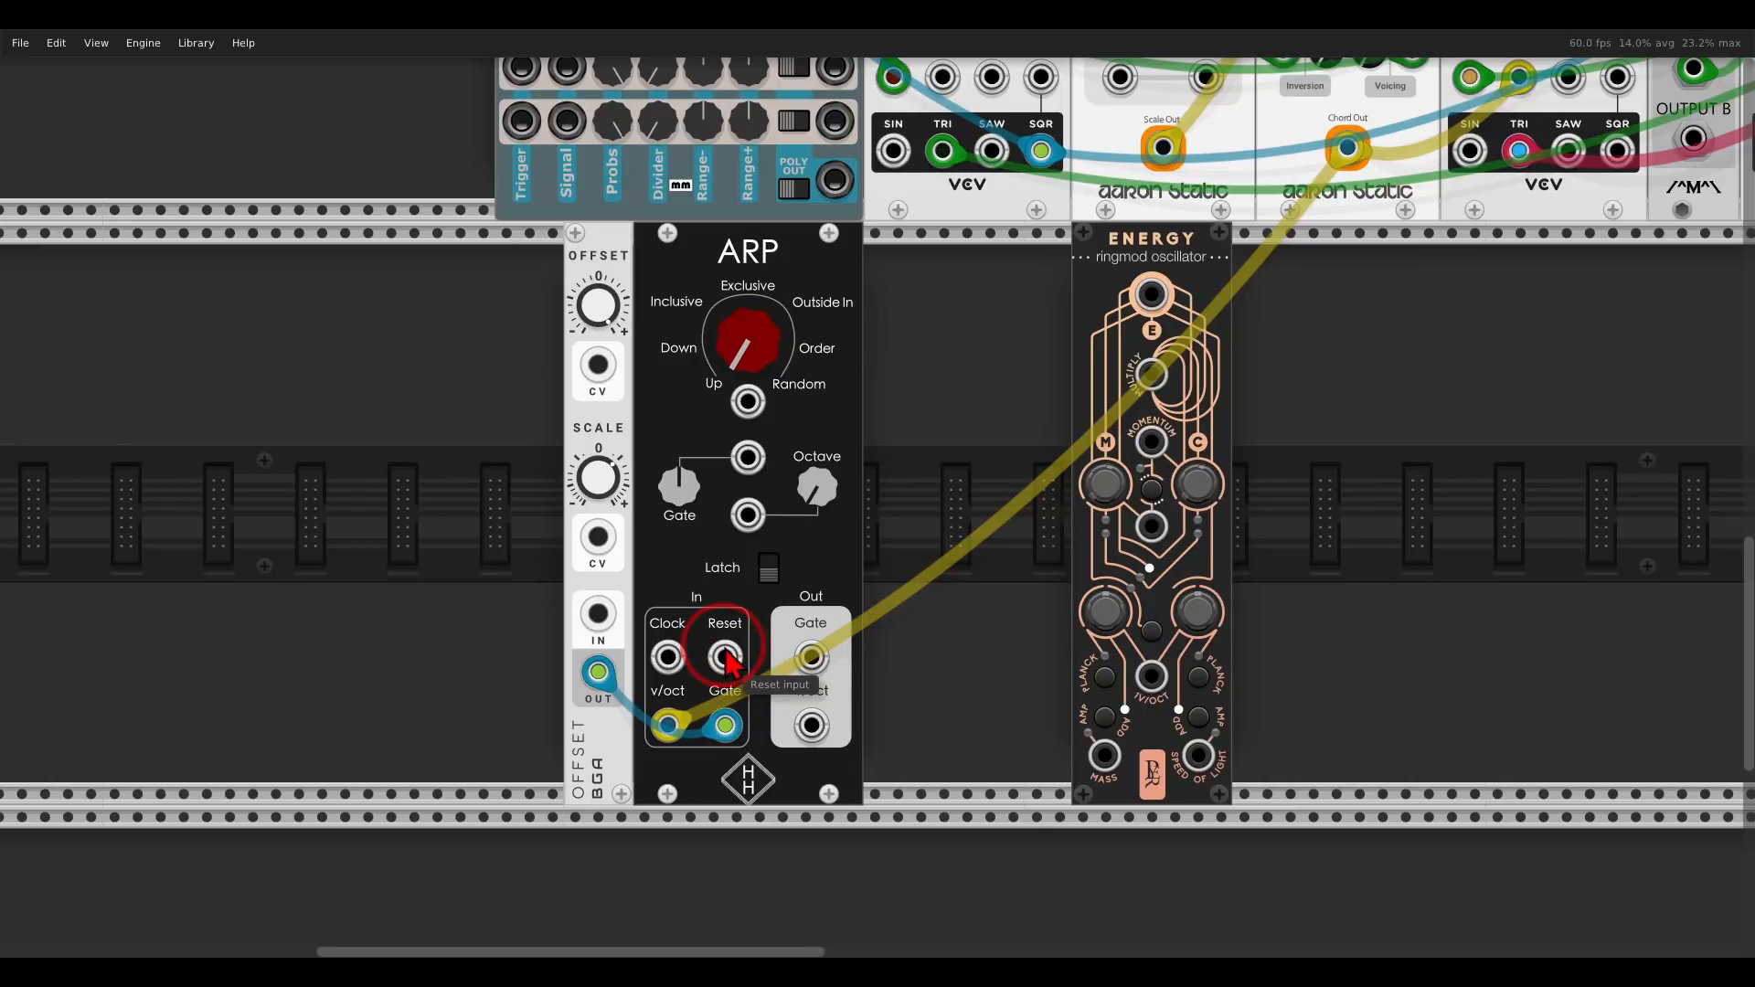
mouse_move(695, 594)
mouse_down()
mouse_move(617, 631)
mouse_move(699, 686)
mouse_move(731, 585)
mouse_move(700, 613)
mouse_up()
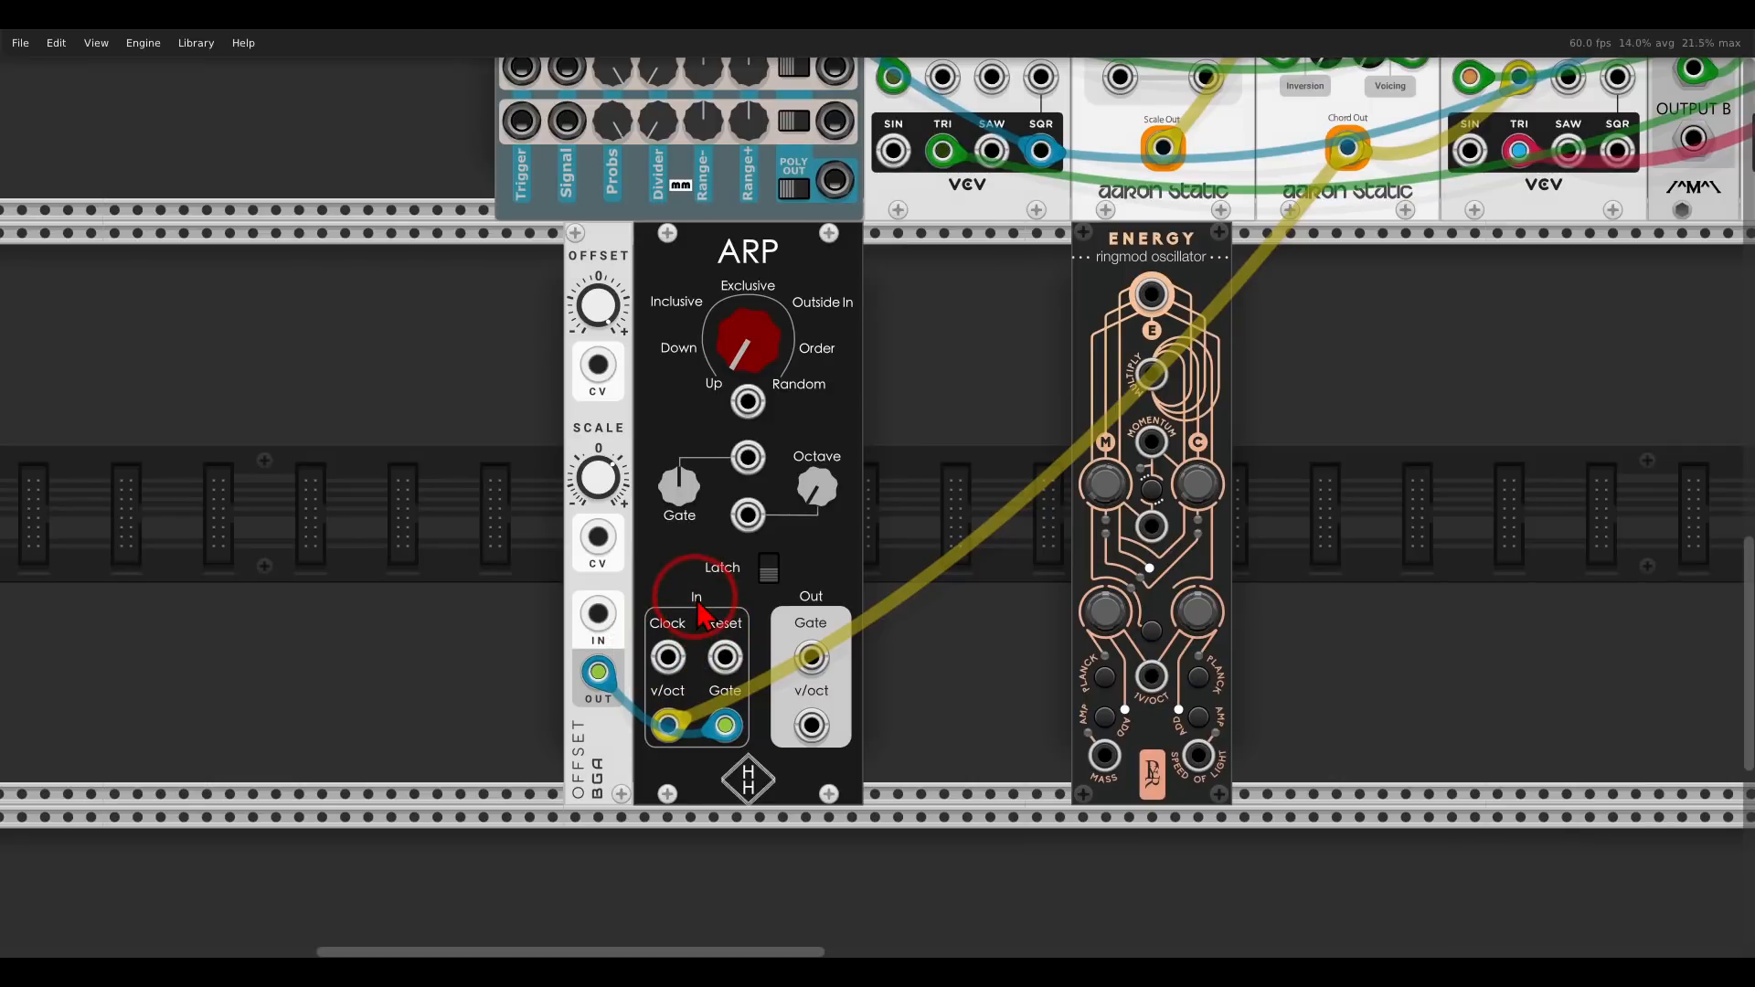
- Clock the ARP from the SQR output of a new LFO beside OFFSET with a blue cable, and raise that LFO's frequency
right_click(540, 528)
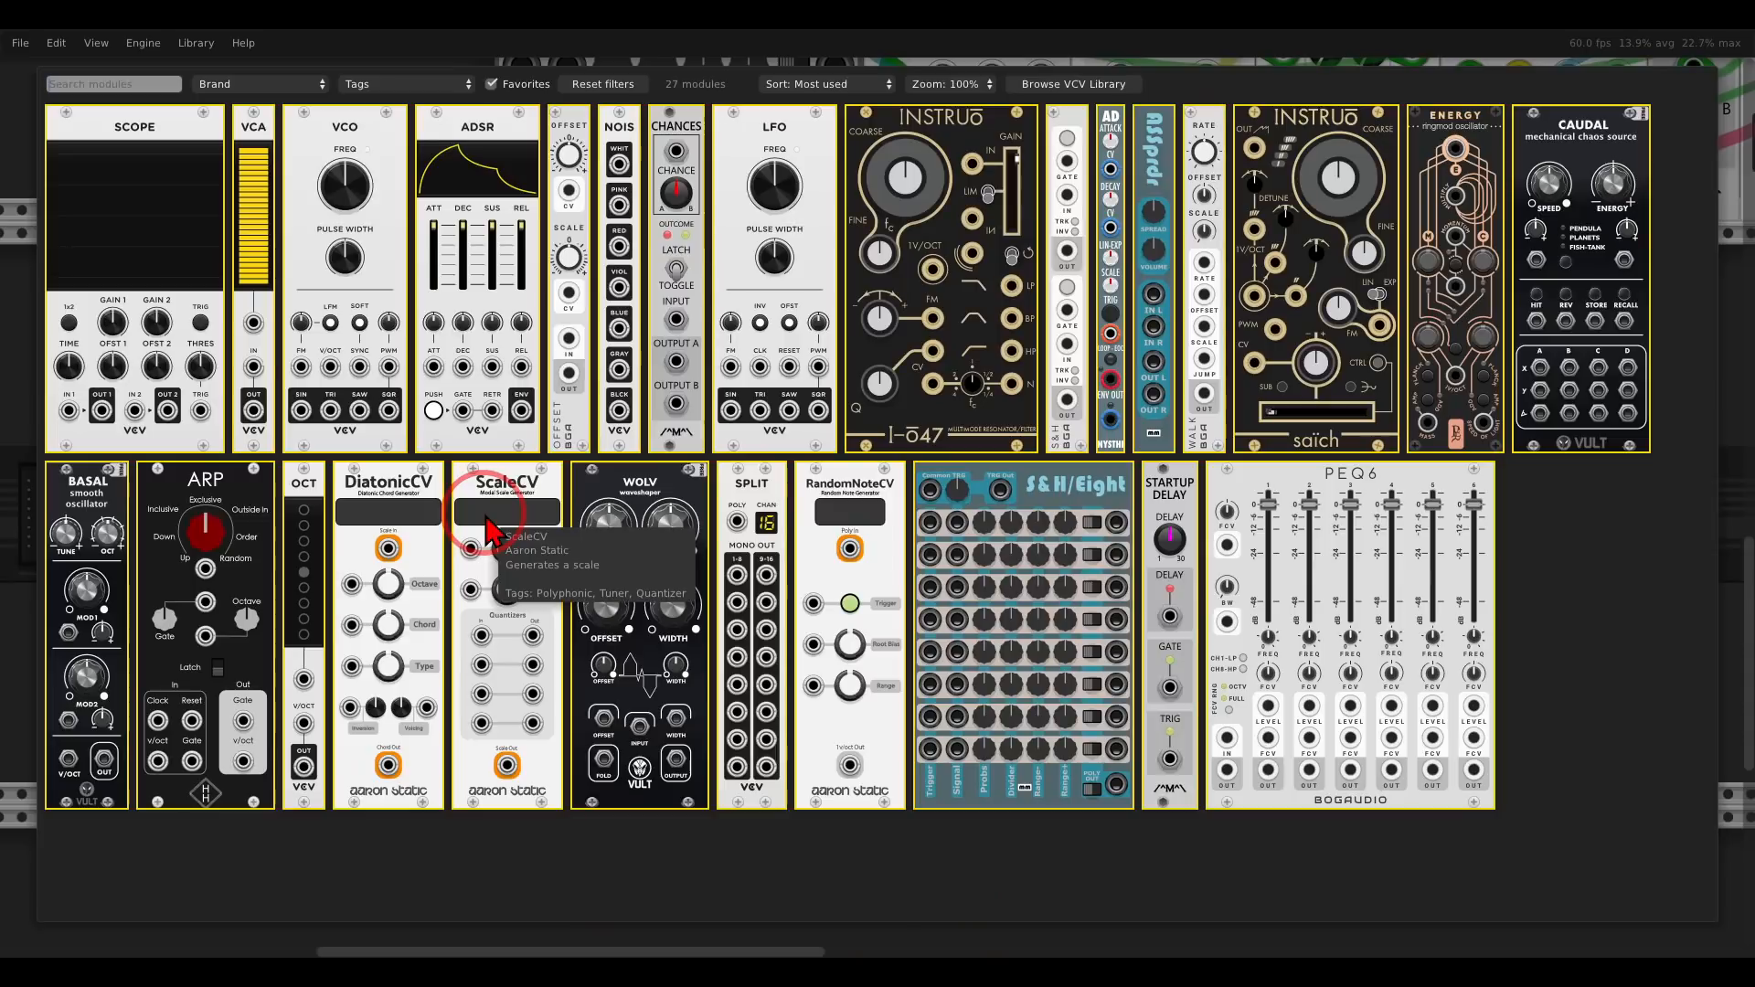
click(742, 149)
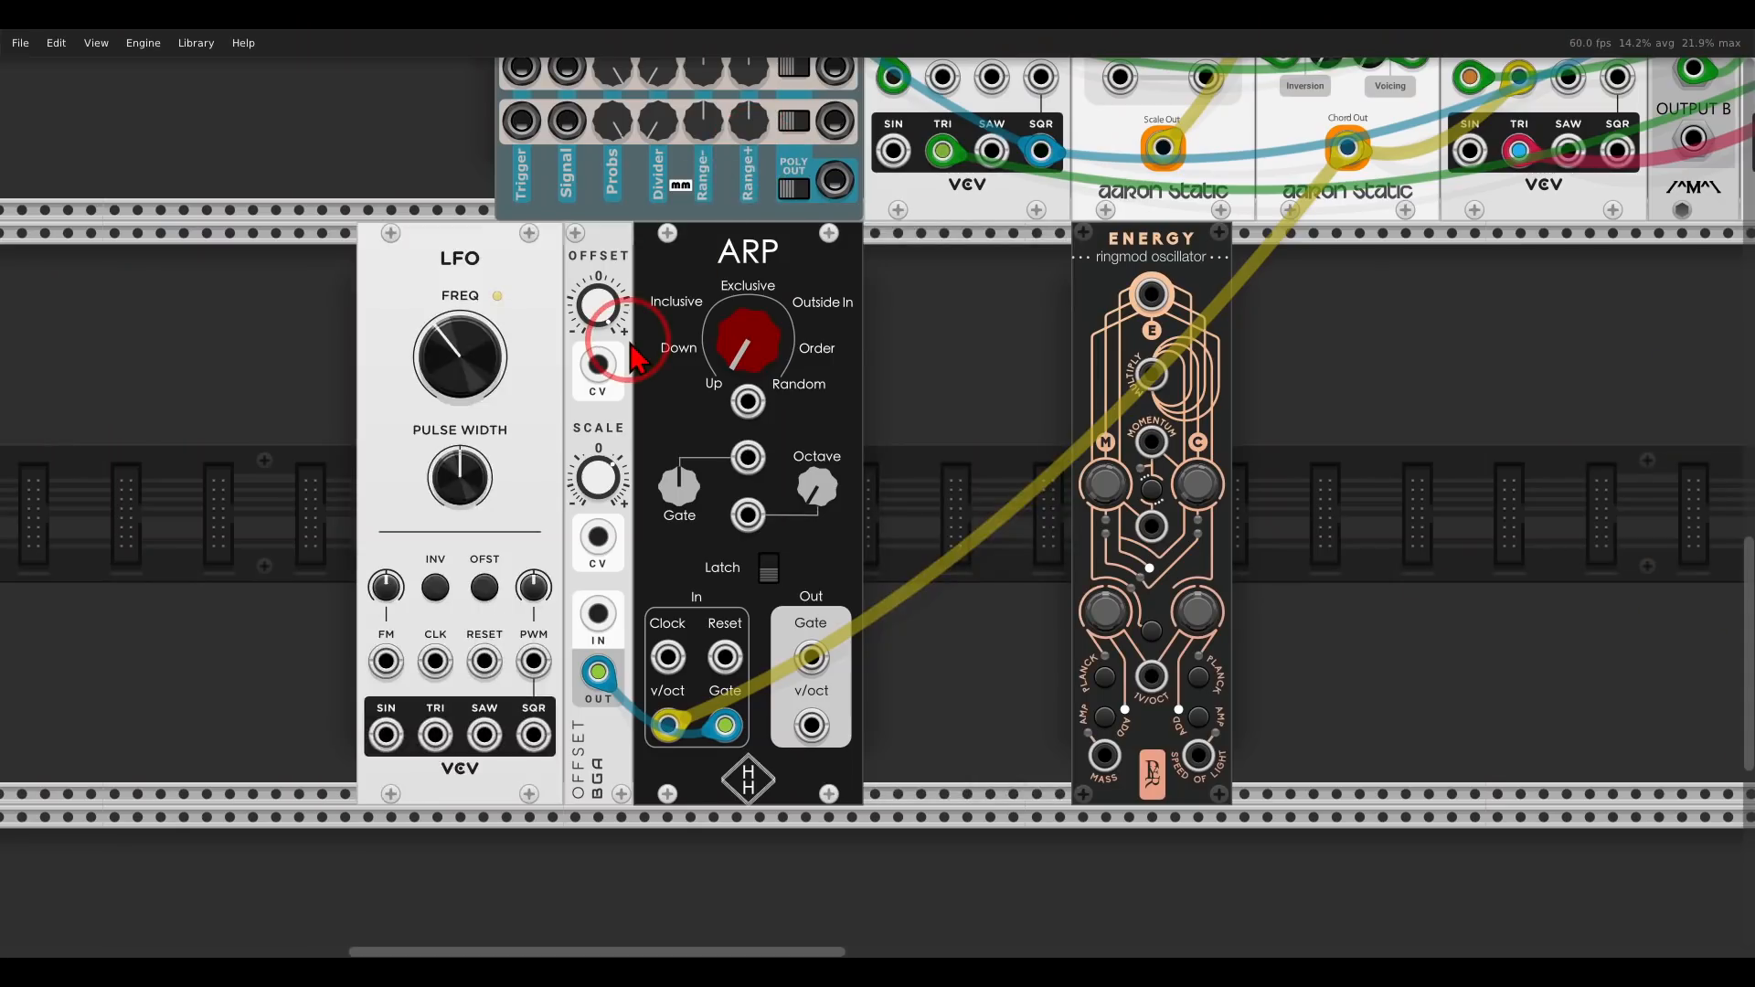
right_click(533, 731)
drag(553, 824, 668, 658)
drag(472, 342, 471, 240)
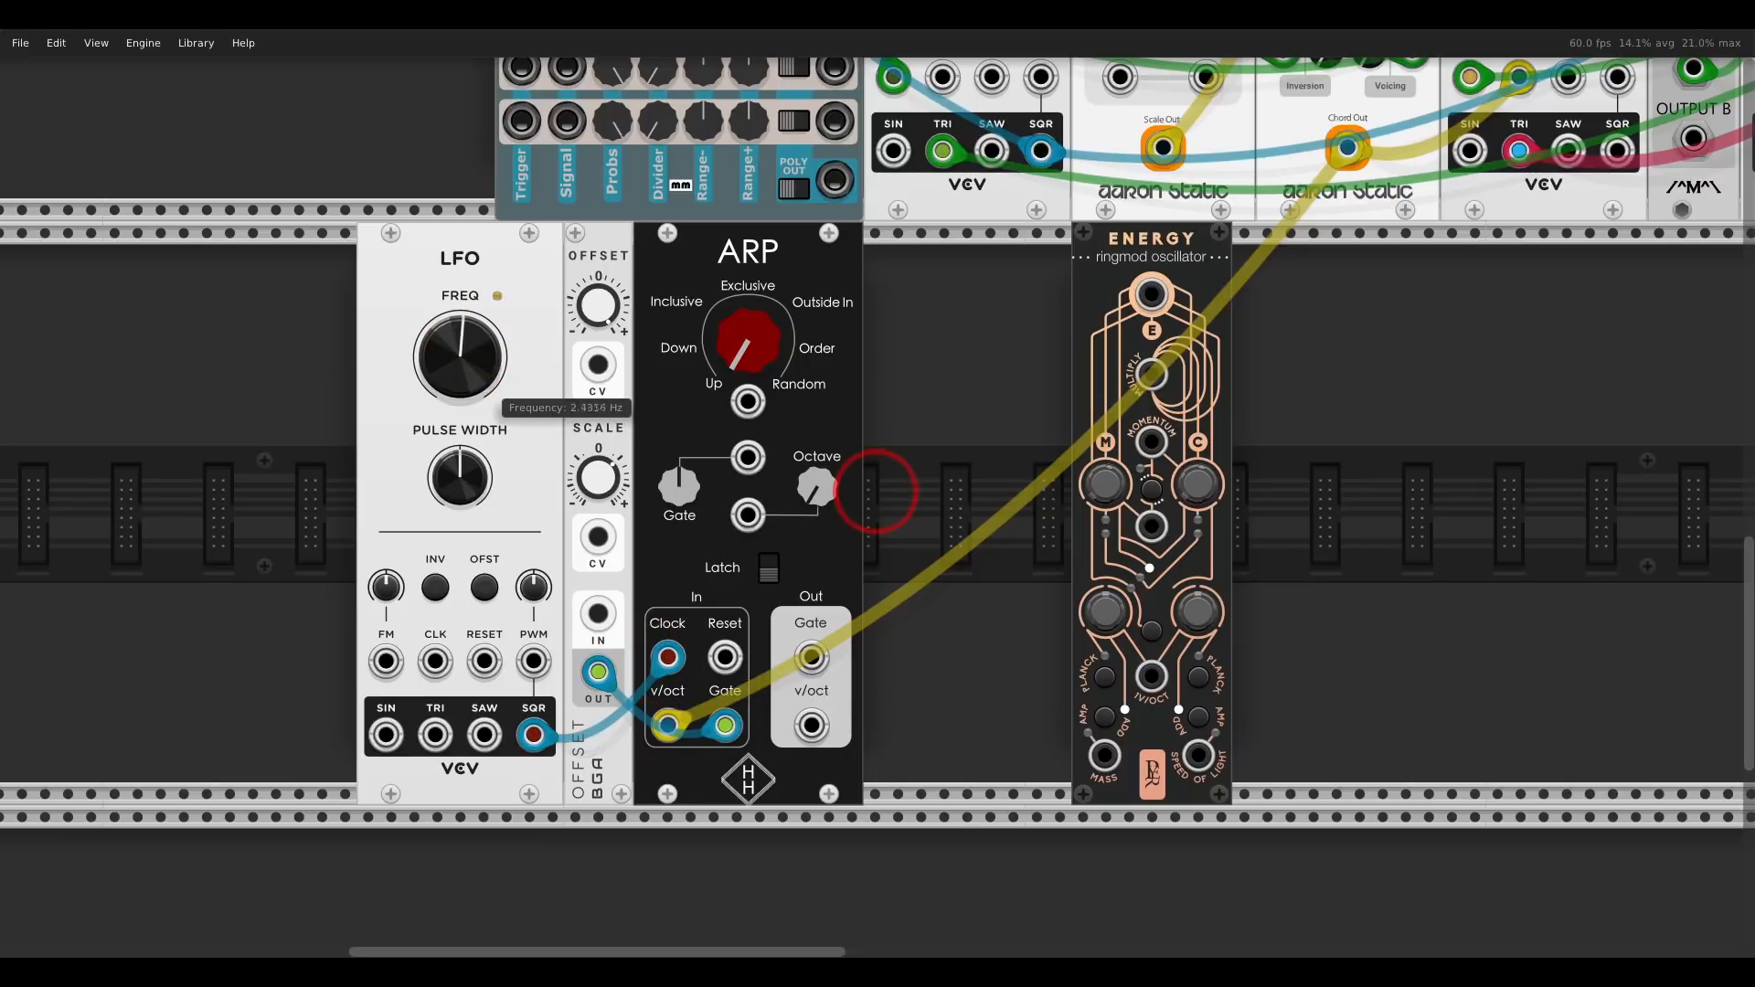
- Patch the ARP's v/oct output to ENERGY's 1V/OCT input with a yellow cable, and ENERGY's output to the mixer with a red cable
right_click(811, 725)
drag(845, 841, 1151, 676)
right_click(1151, 294)
drag(1179, 359, 766, 235)
scroll(998, 585, down, 8)
scroll(998, 584, down, 4)
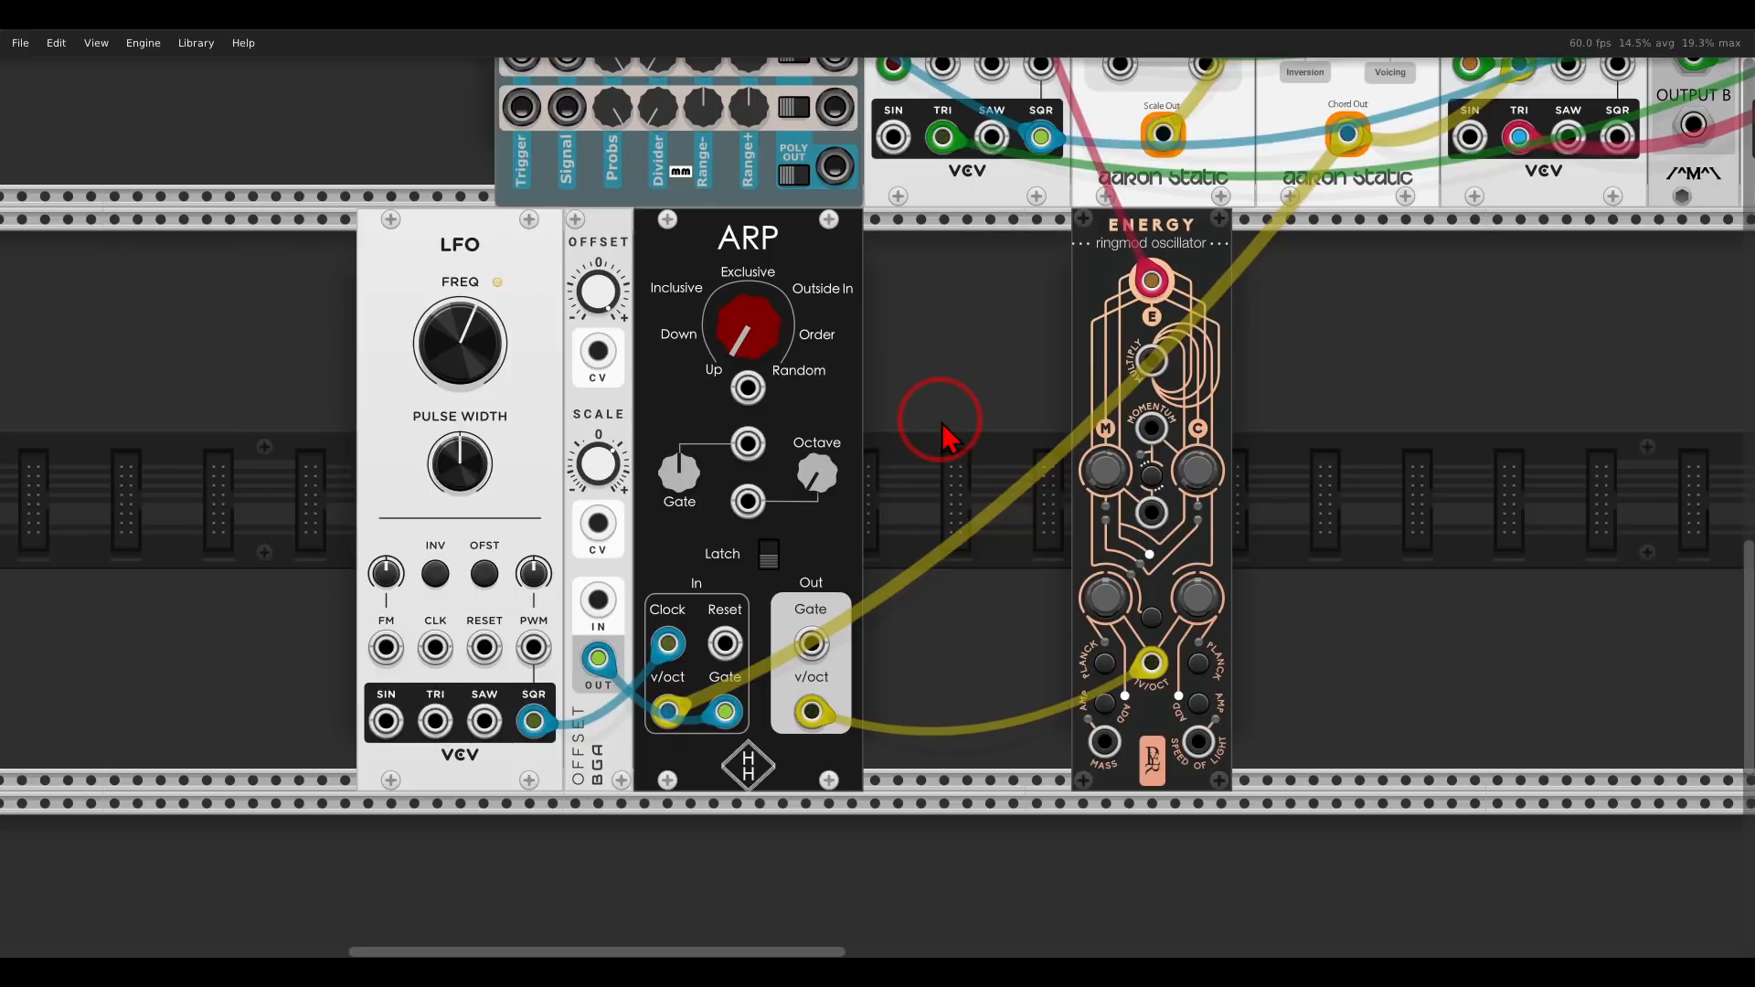
- Turn on Planck quantization for ENERGY's C oscillator so that its indicator is yellow
scroll(1128, 627, up, 4)
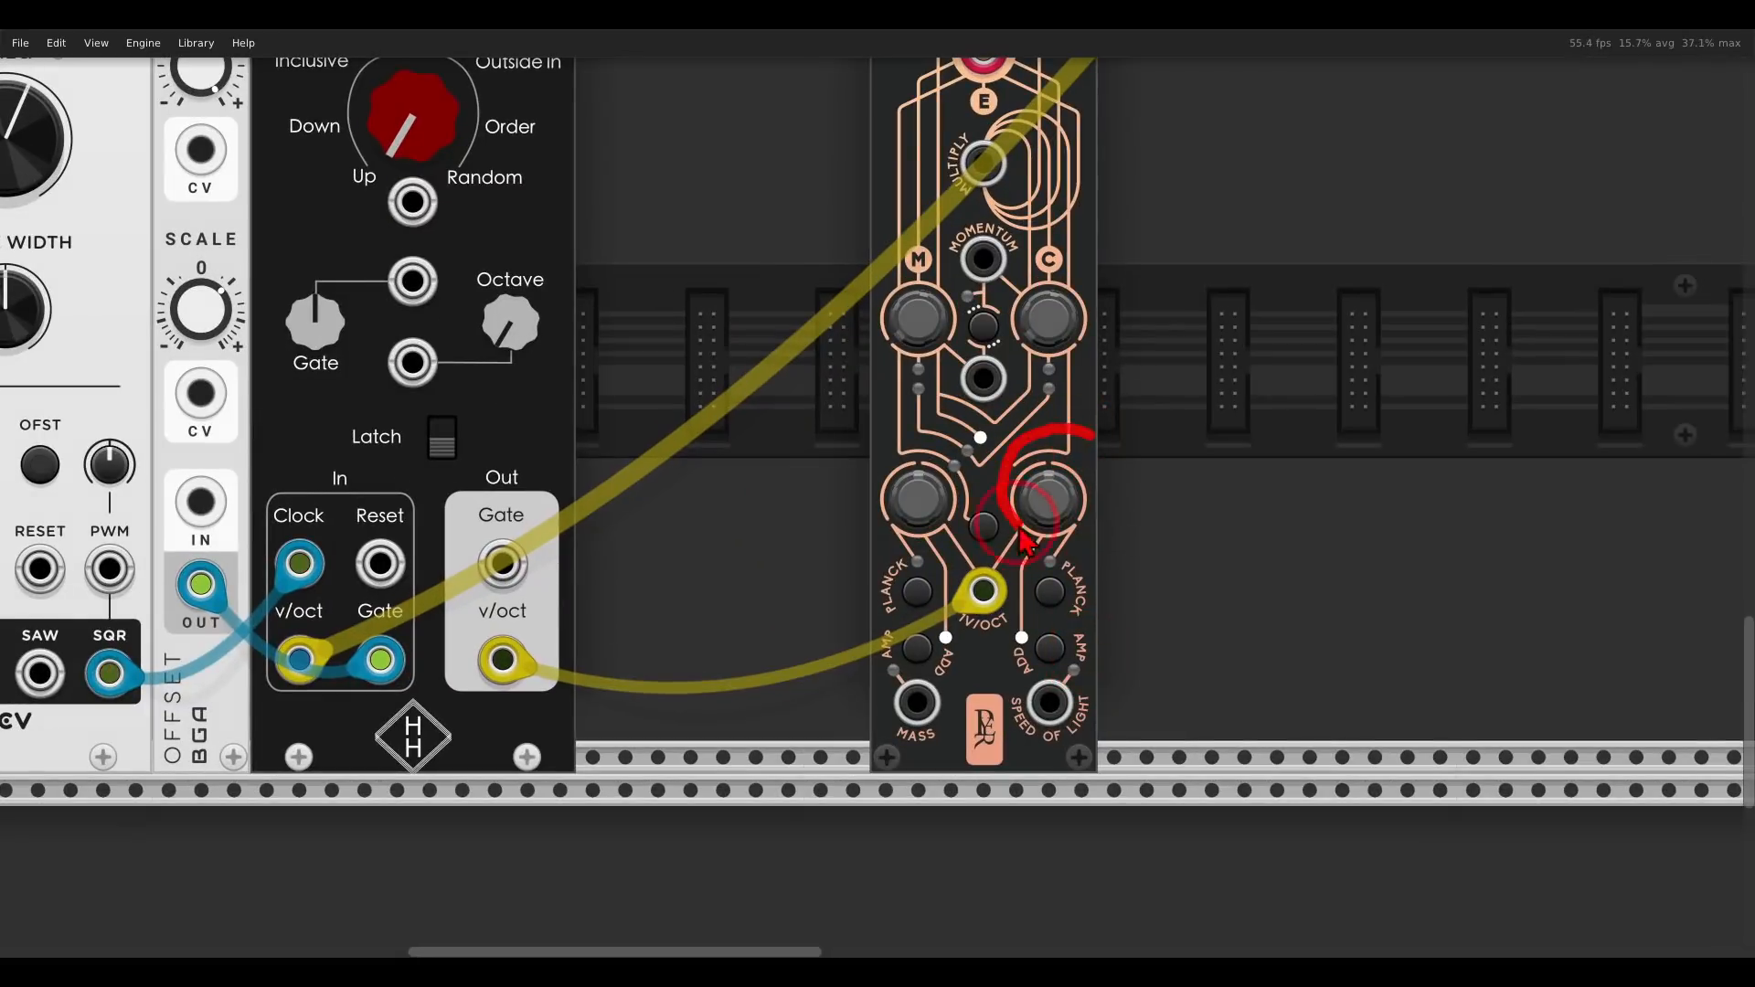
right_click(916, 502)
click(918, 503)
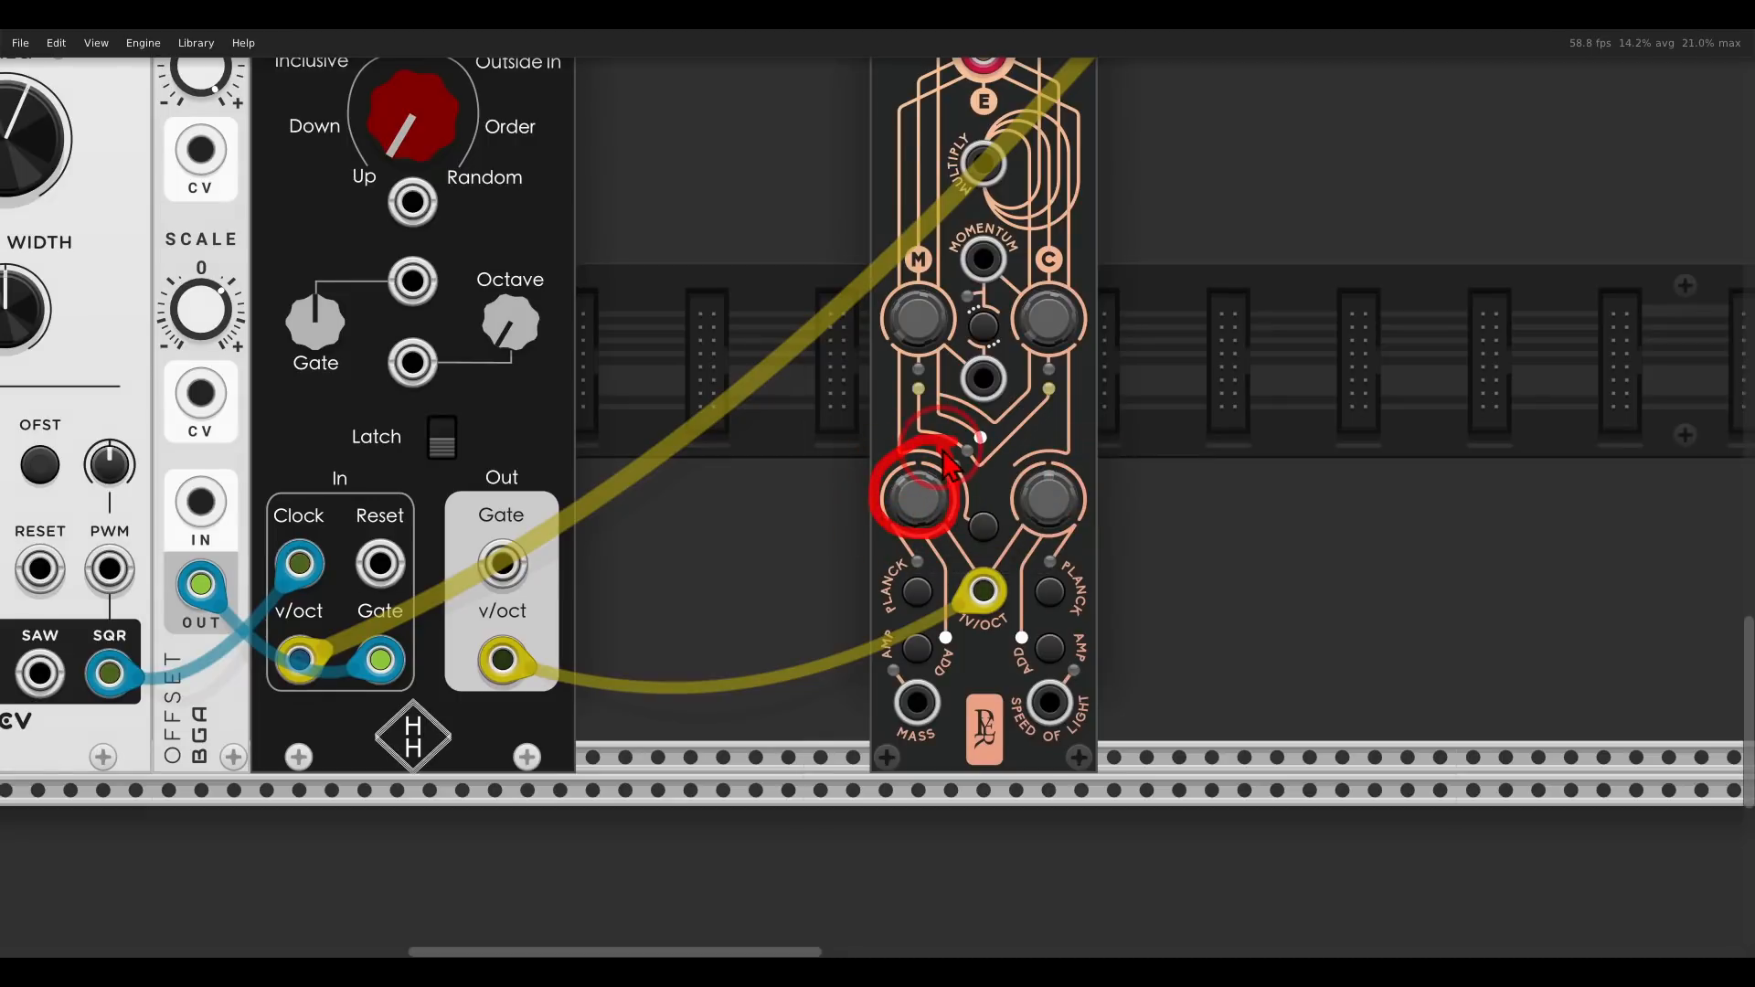
mouse_move(1092, 450)
mouse_down()
mouse_move(1015, 539)
mouse_move(1106, 528)
mouse_move(1092, 457)
mouse_up()
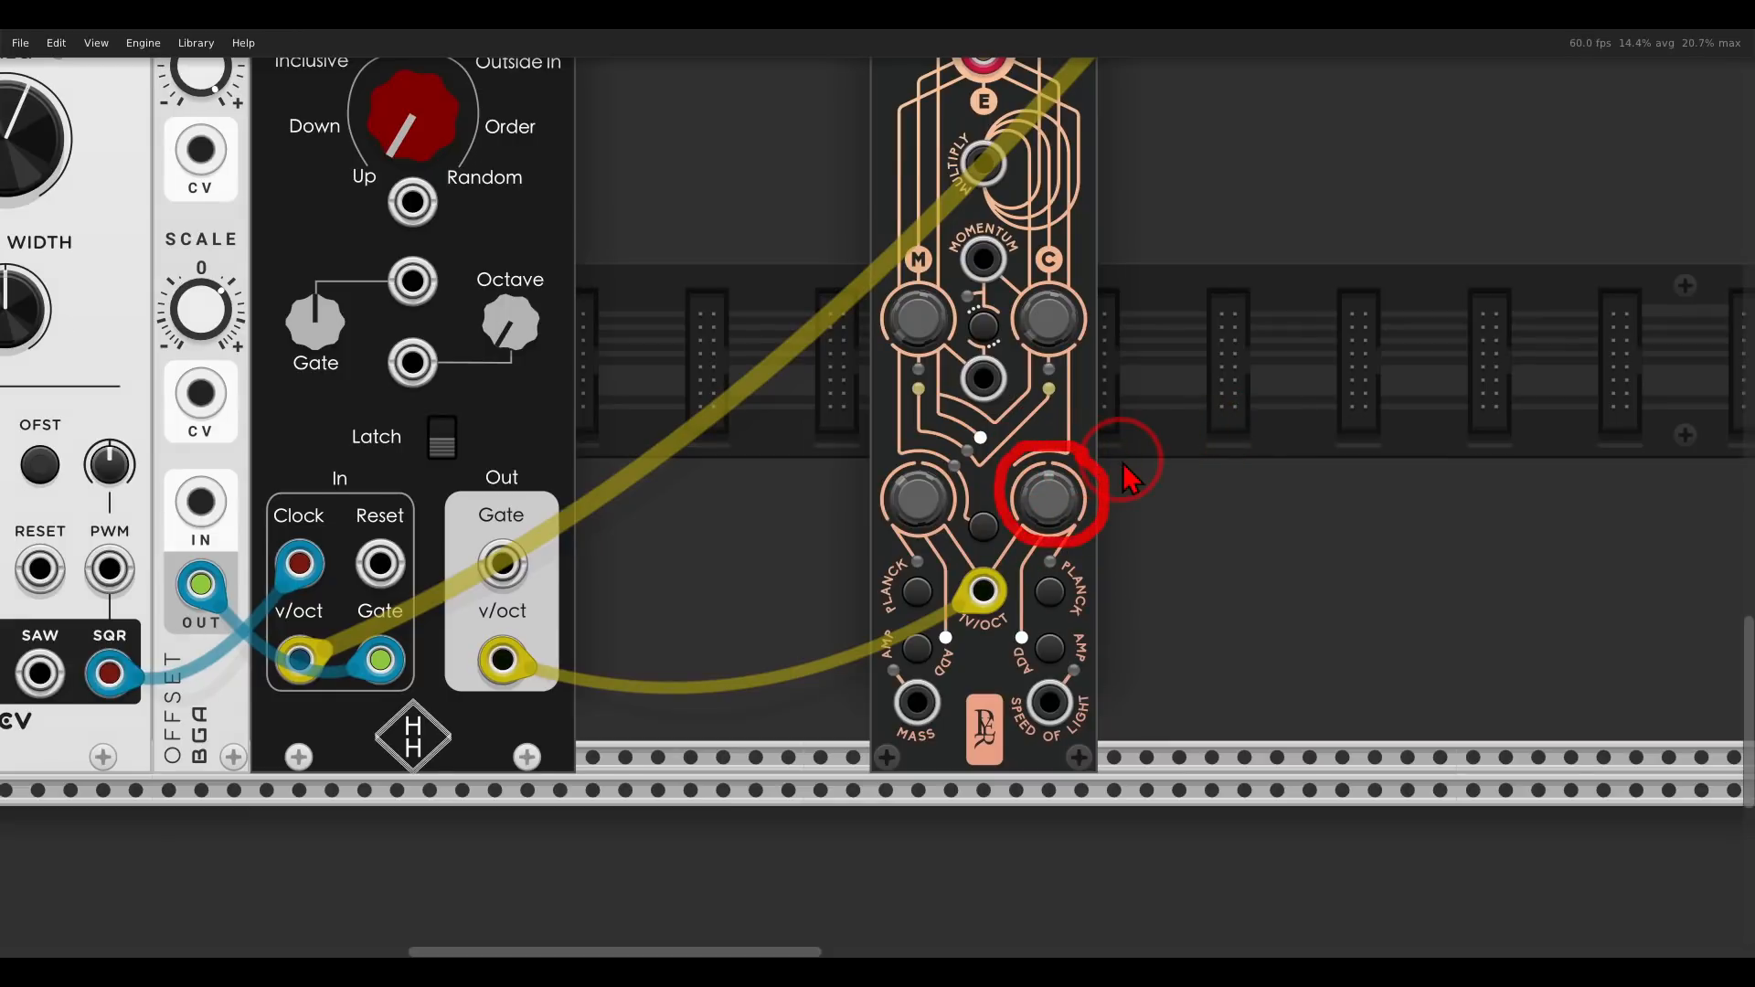
scroll(1230, 403, up, 3)
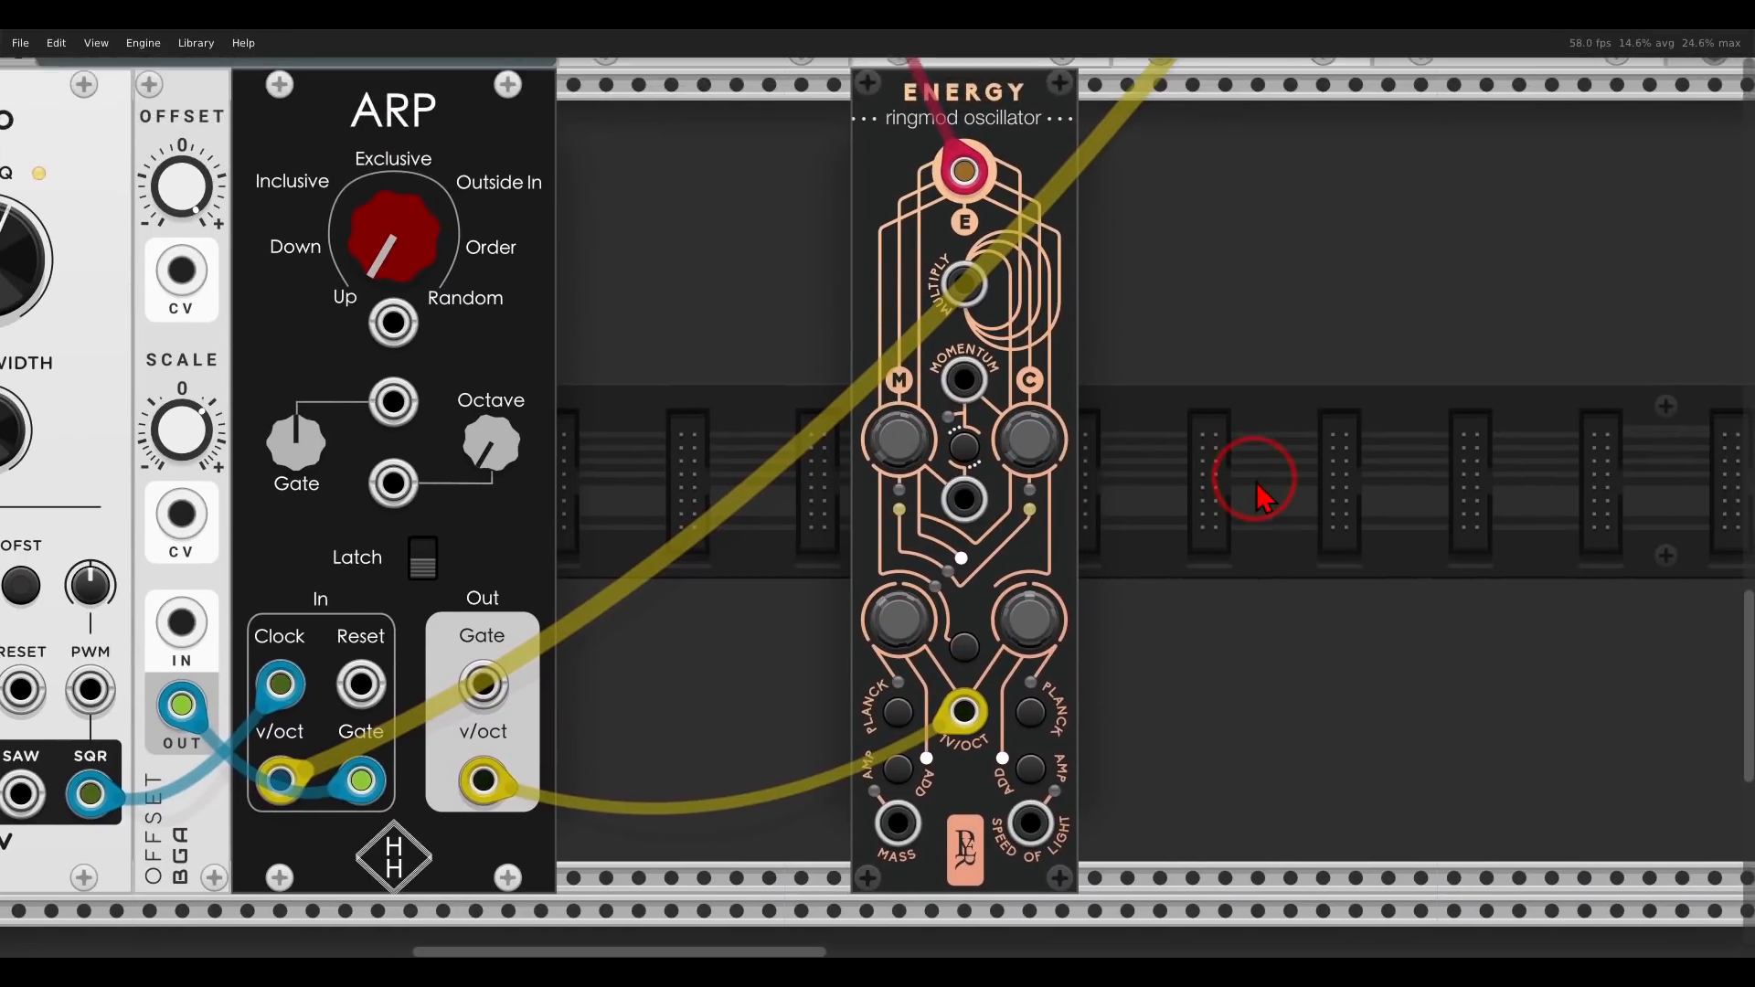
mouse_move(1060, 82)
mouse_down()
mouse_move(891, 71)
mouse_move(1071, 164)
mouse_up()
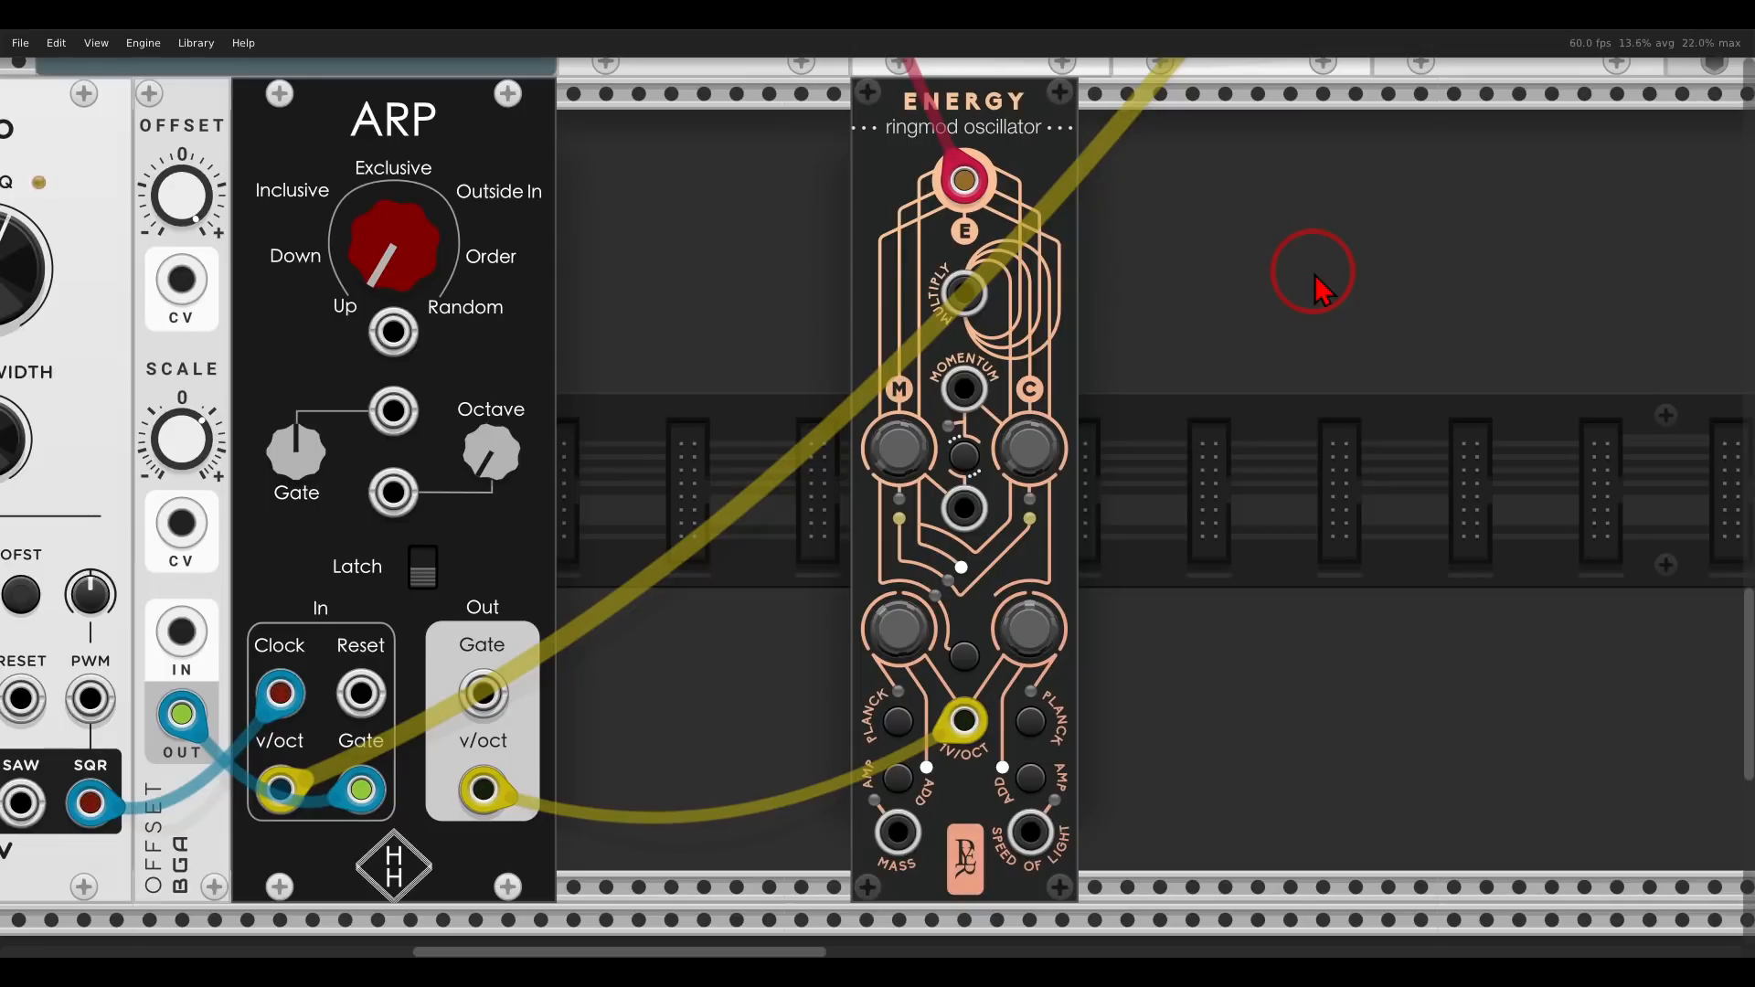
mouse_move(1030, 727)
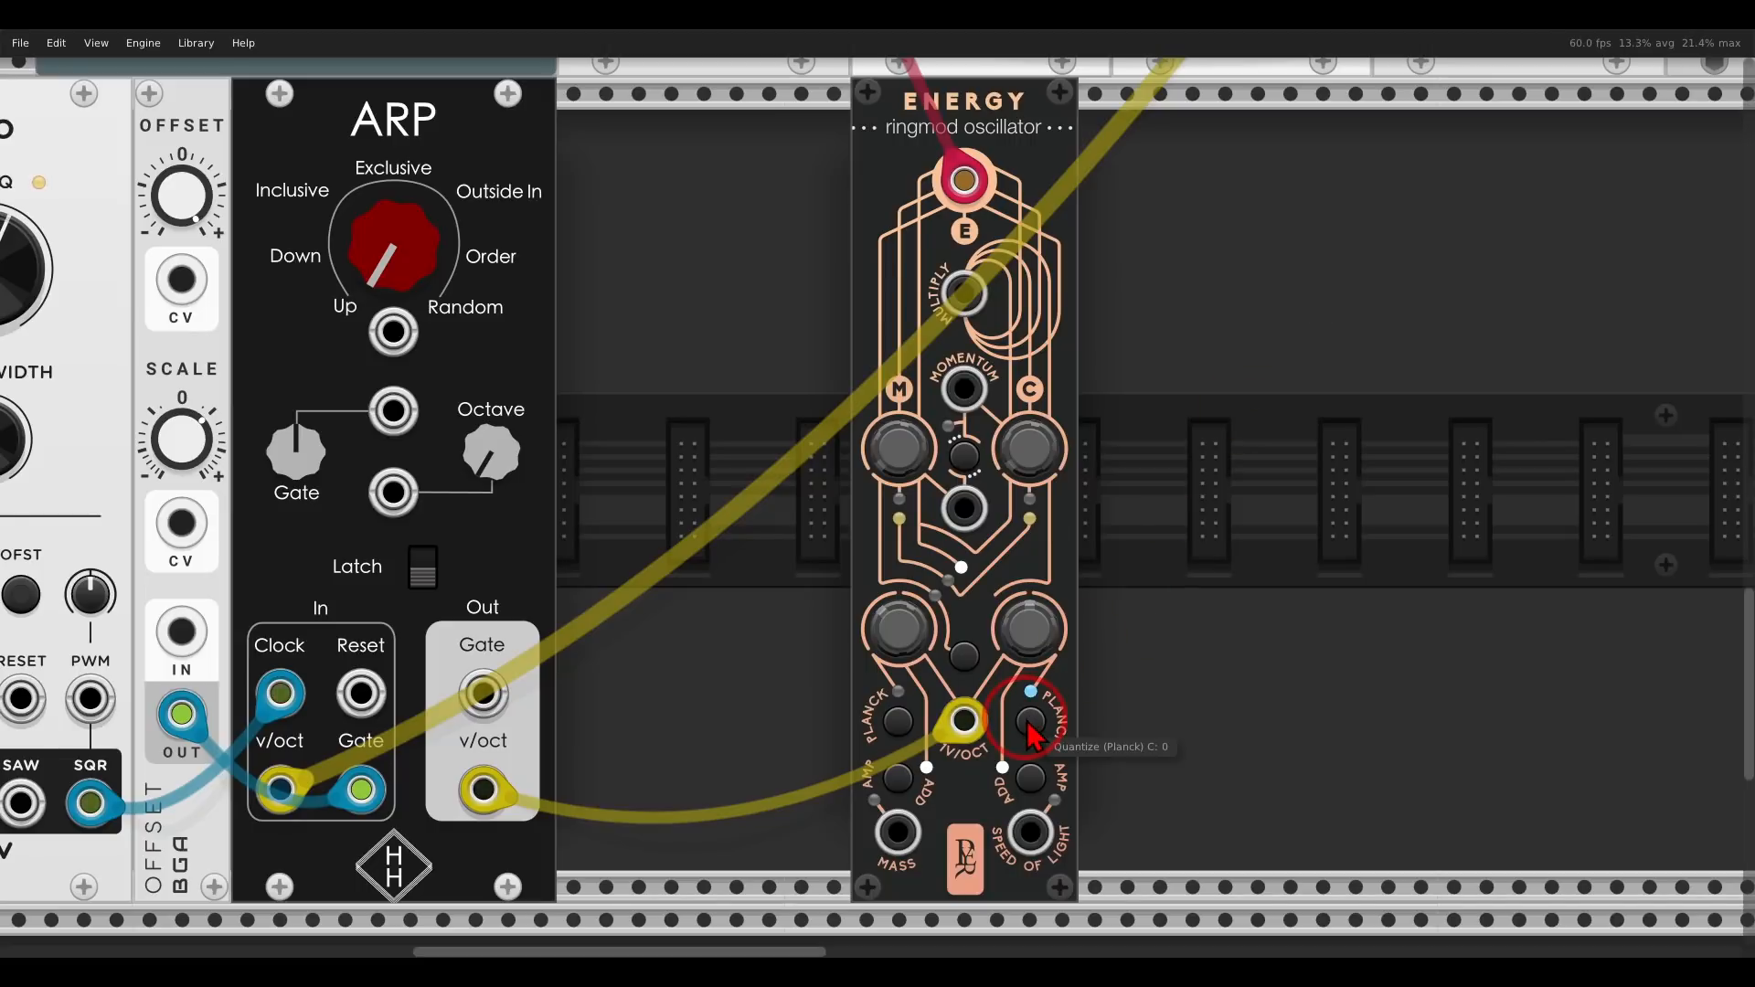
click(1031, 692)
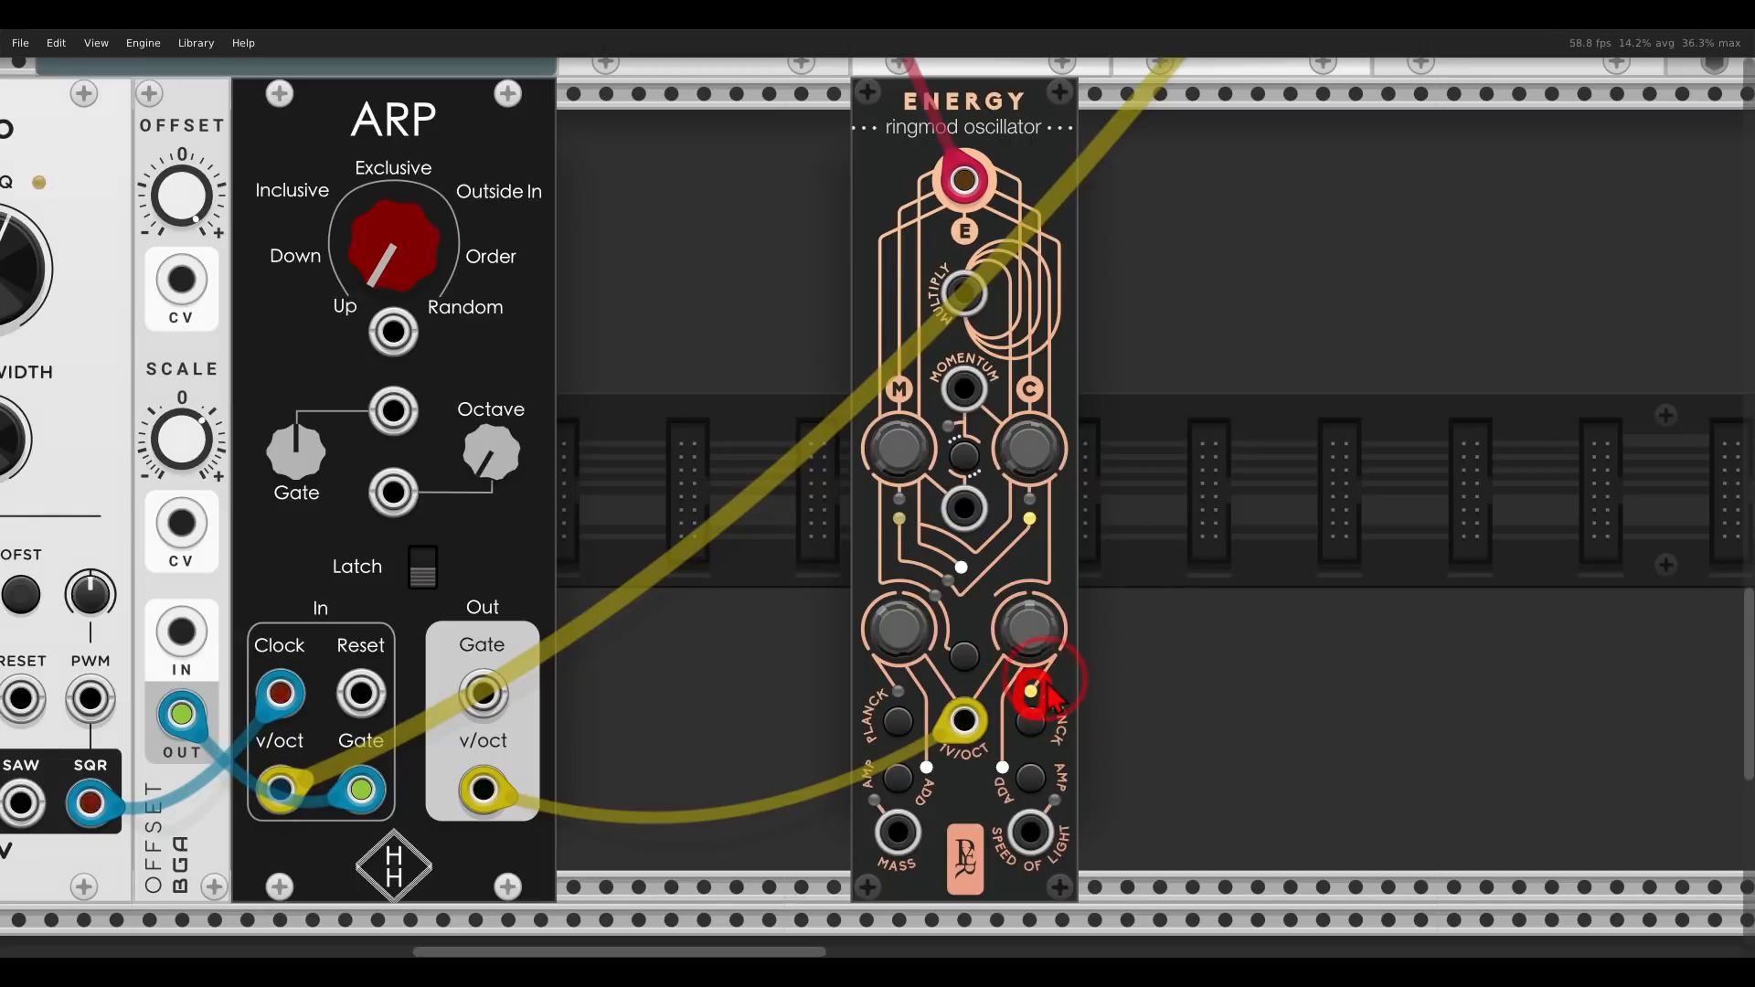
drag(1032, 631, 1032, 457)
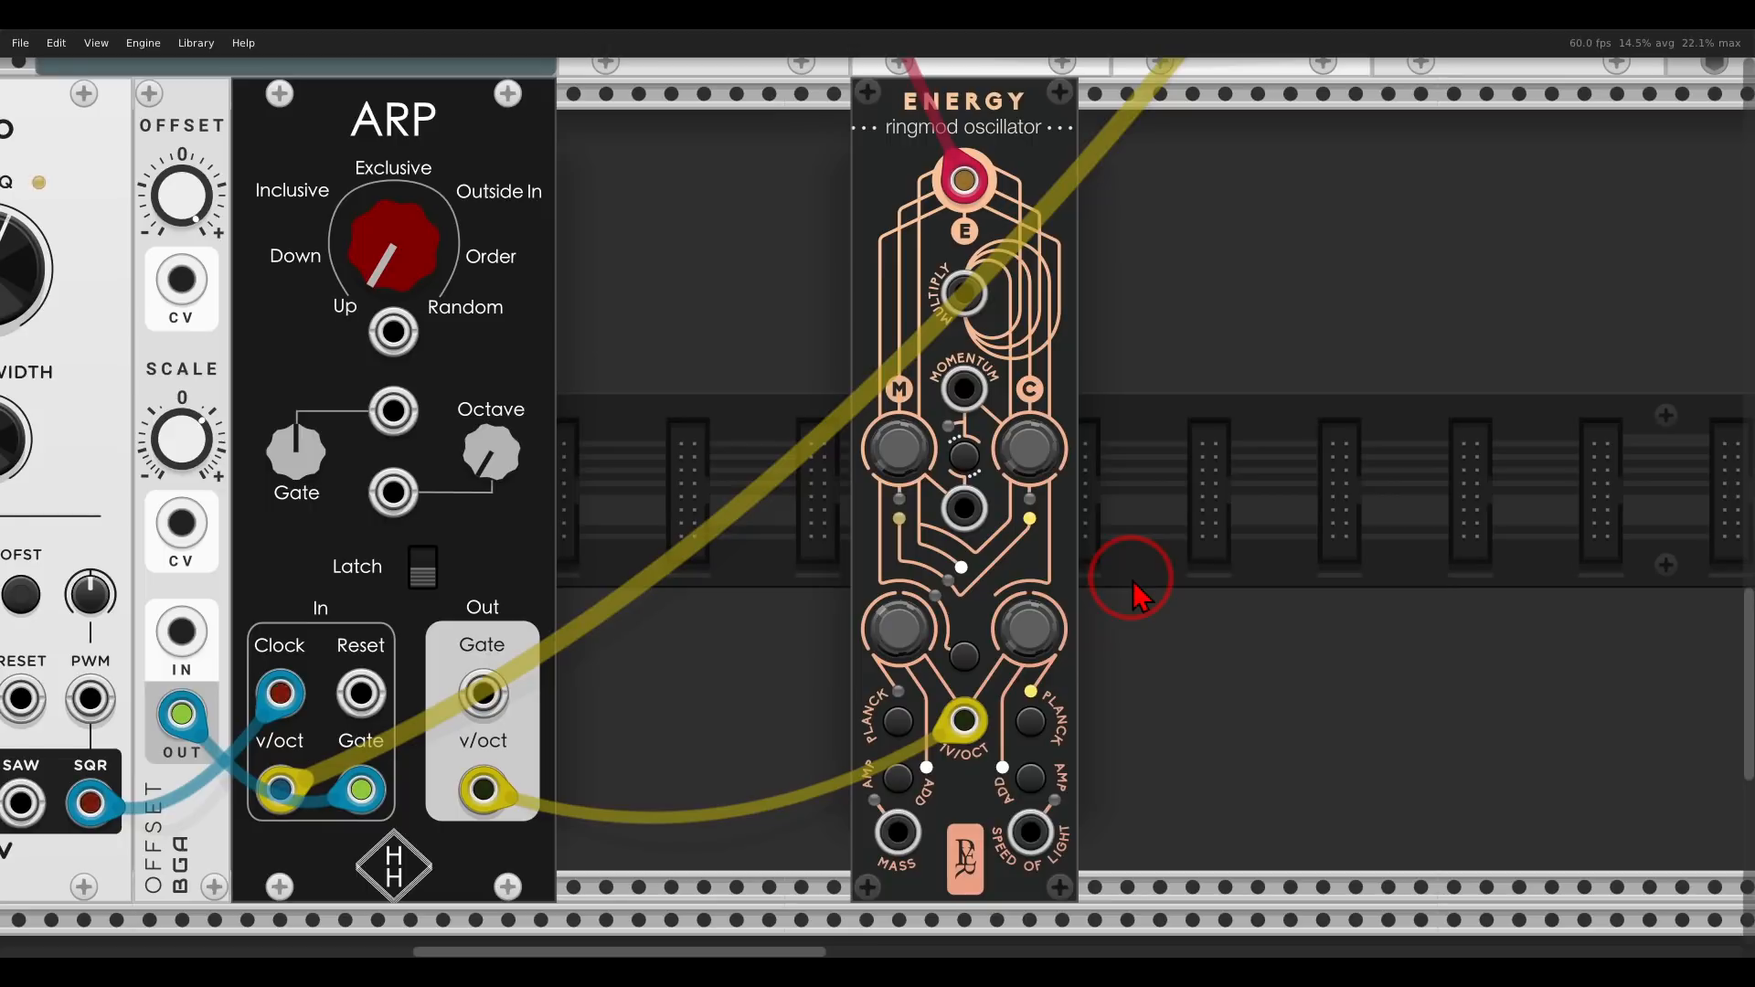
- Patch S&H/Eight's sixth-row output to the arpeggiator LFO's FM input with a green cable, and raise the FM amount slightly
drag(706, 411, 1065, 380)
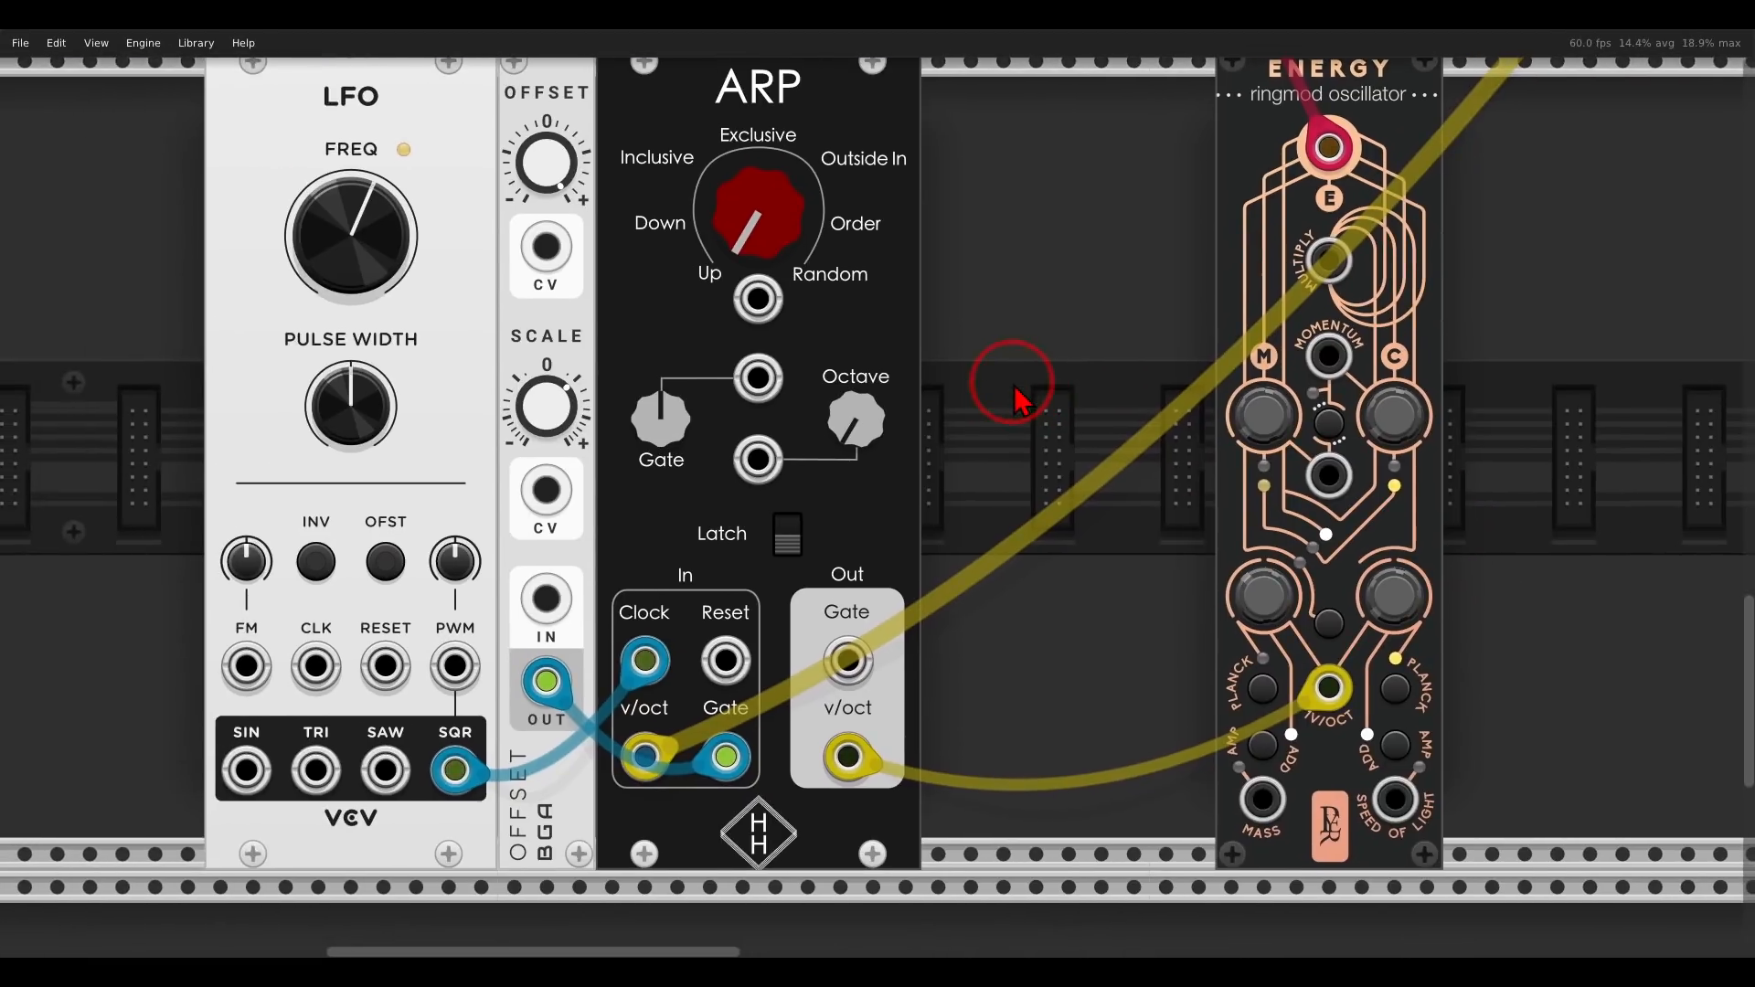
scroll(1019, 387, down, 2)
drag(1019, 302, 1107, 476)
right_click(1005, 119)
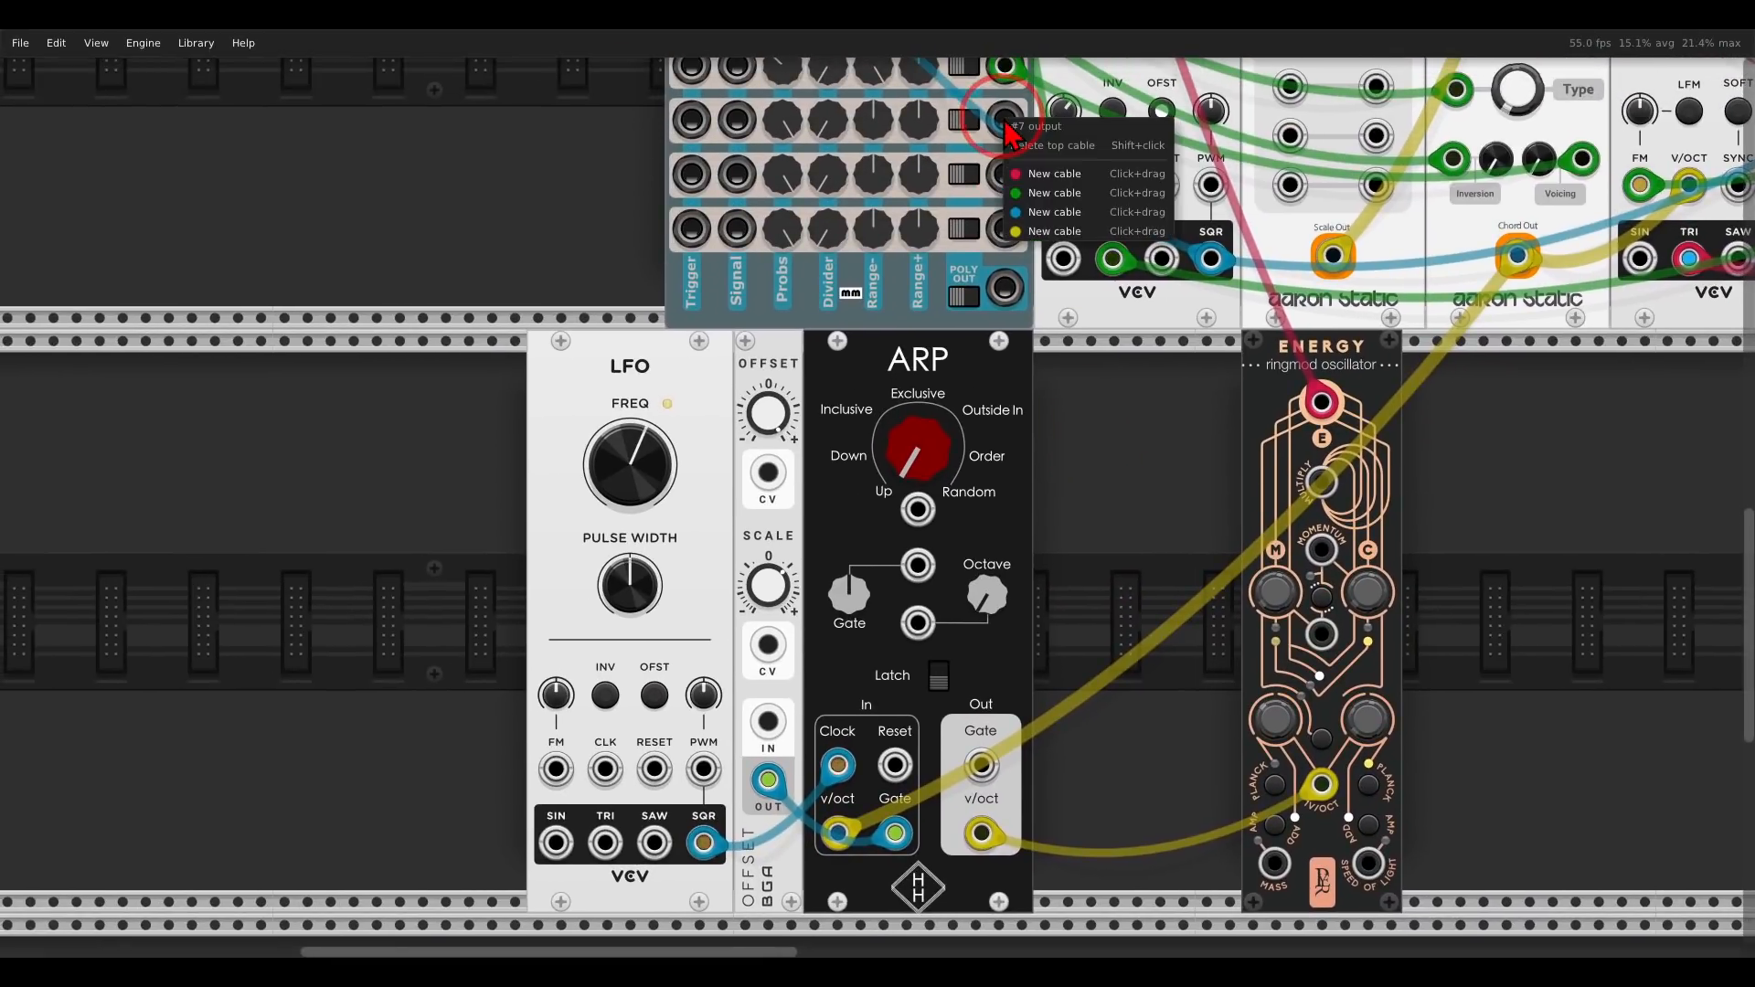
drag(1026, 200, 556, 768)
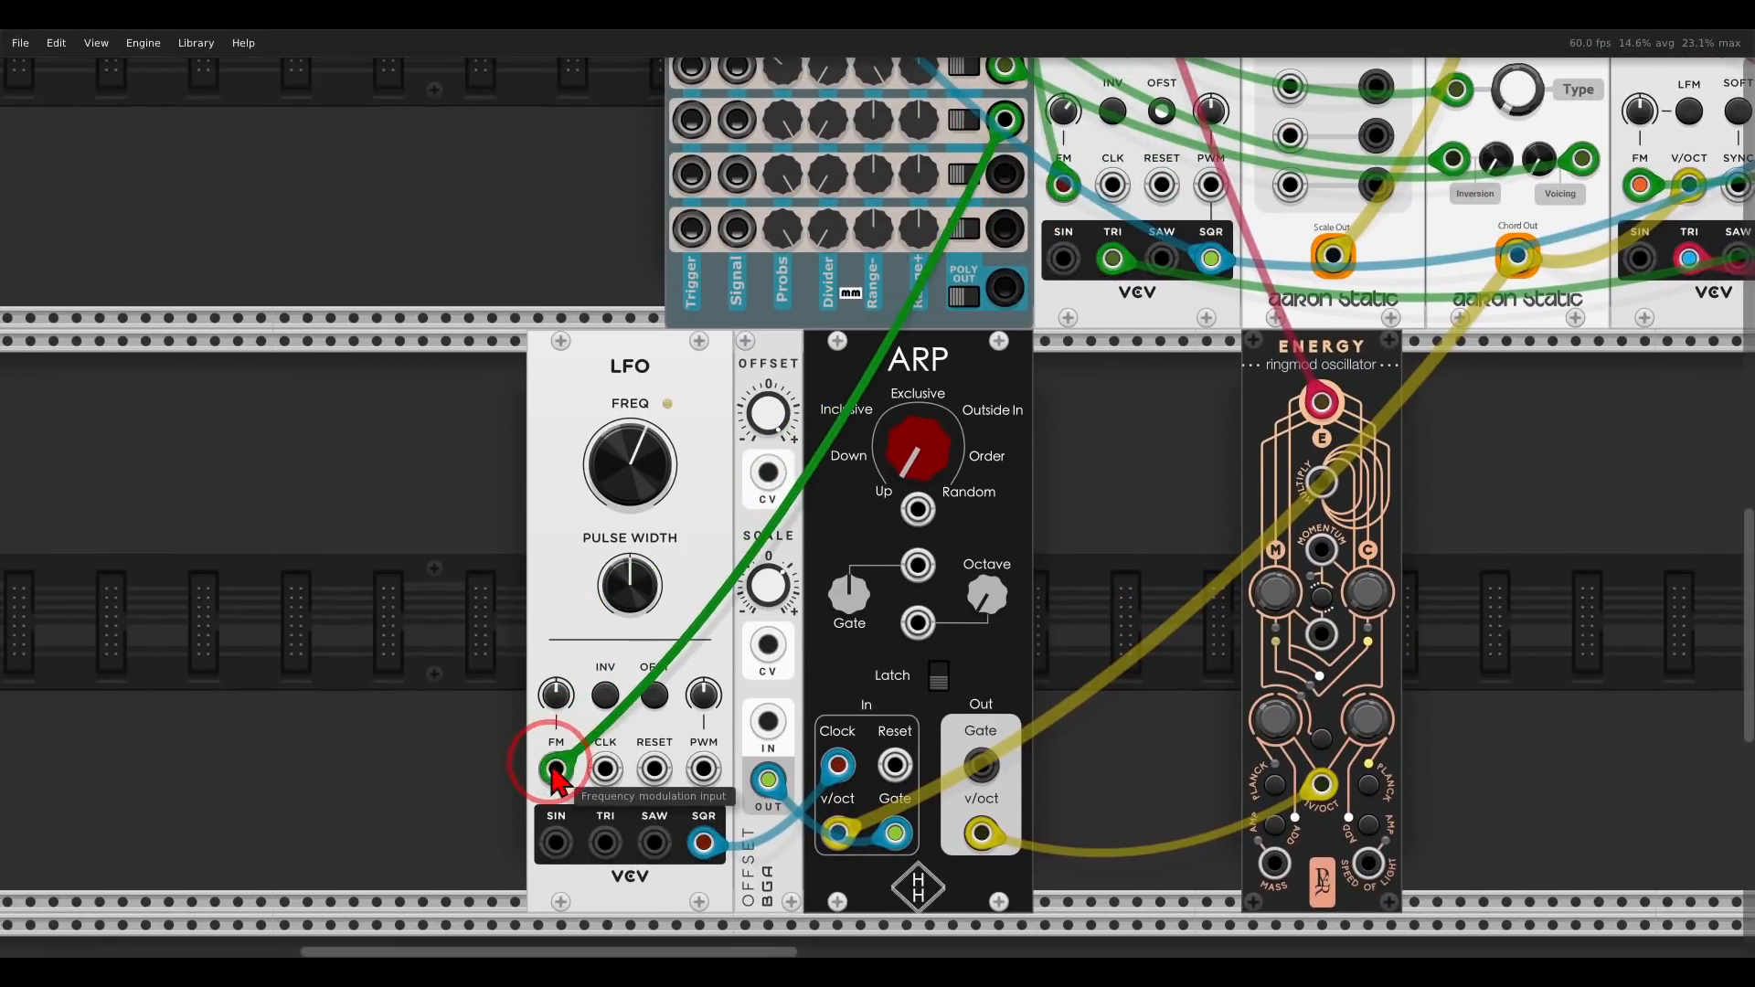
drag(556, 694, 556, 687)
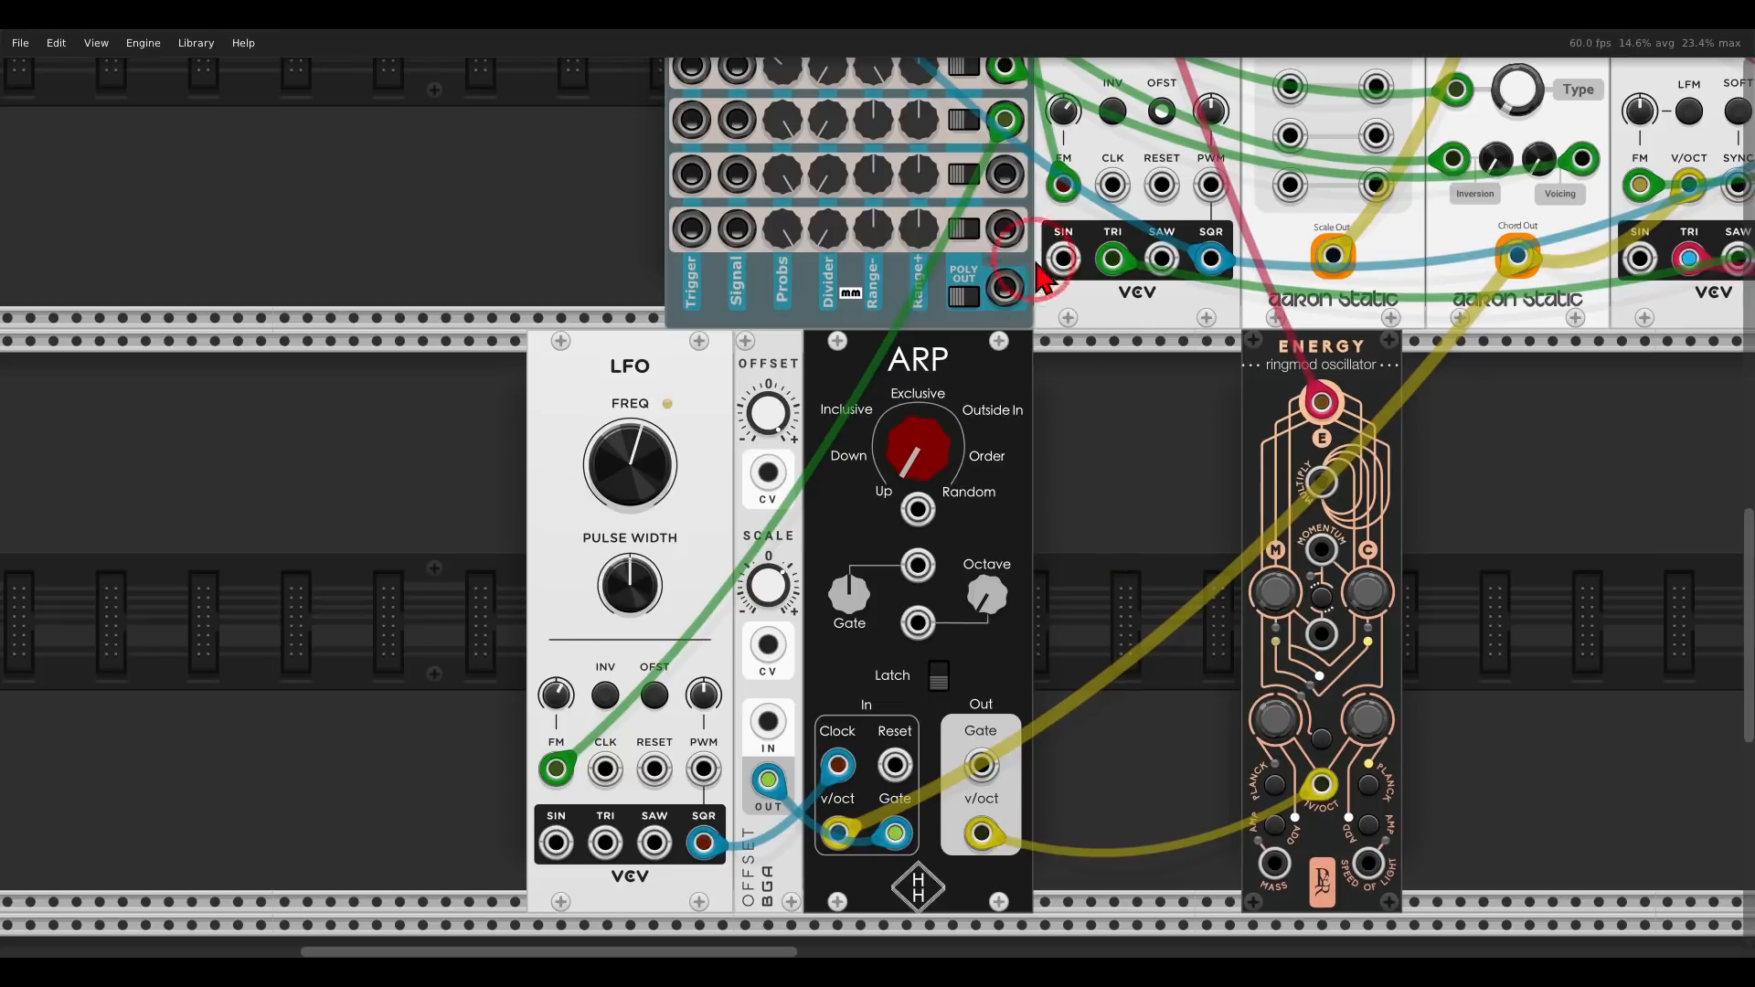
- Patch S&H/Eight's seventh-row output to ENERGY's lower Momentum-section input with a green cable
right_click(1004, 174)
drag(1023, 243, 1322, 637)
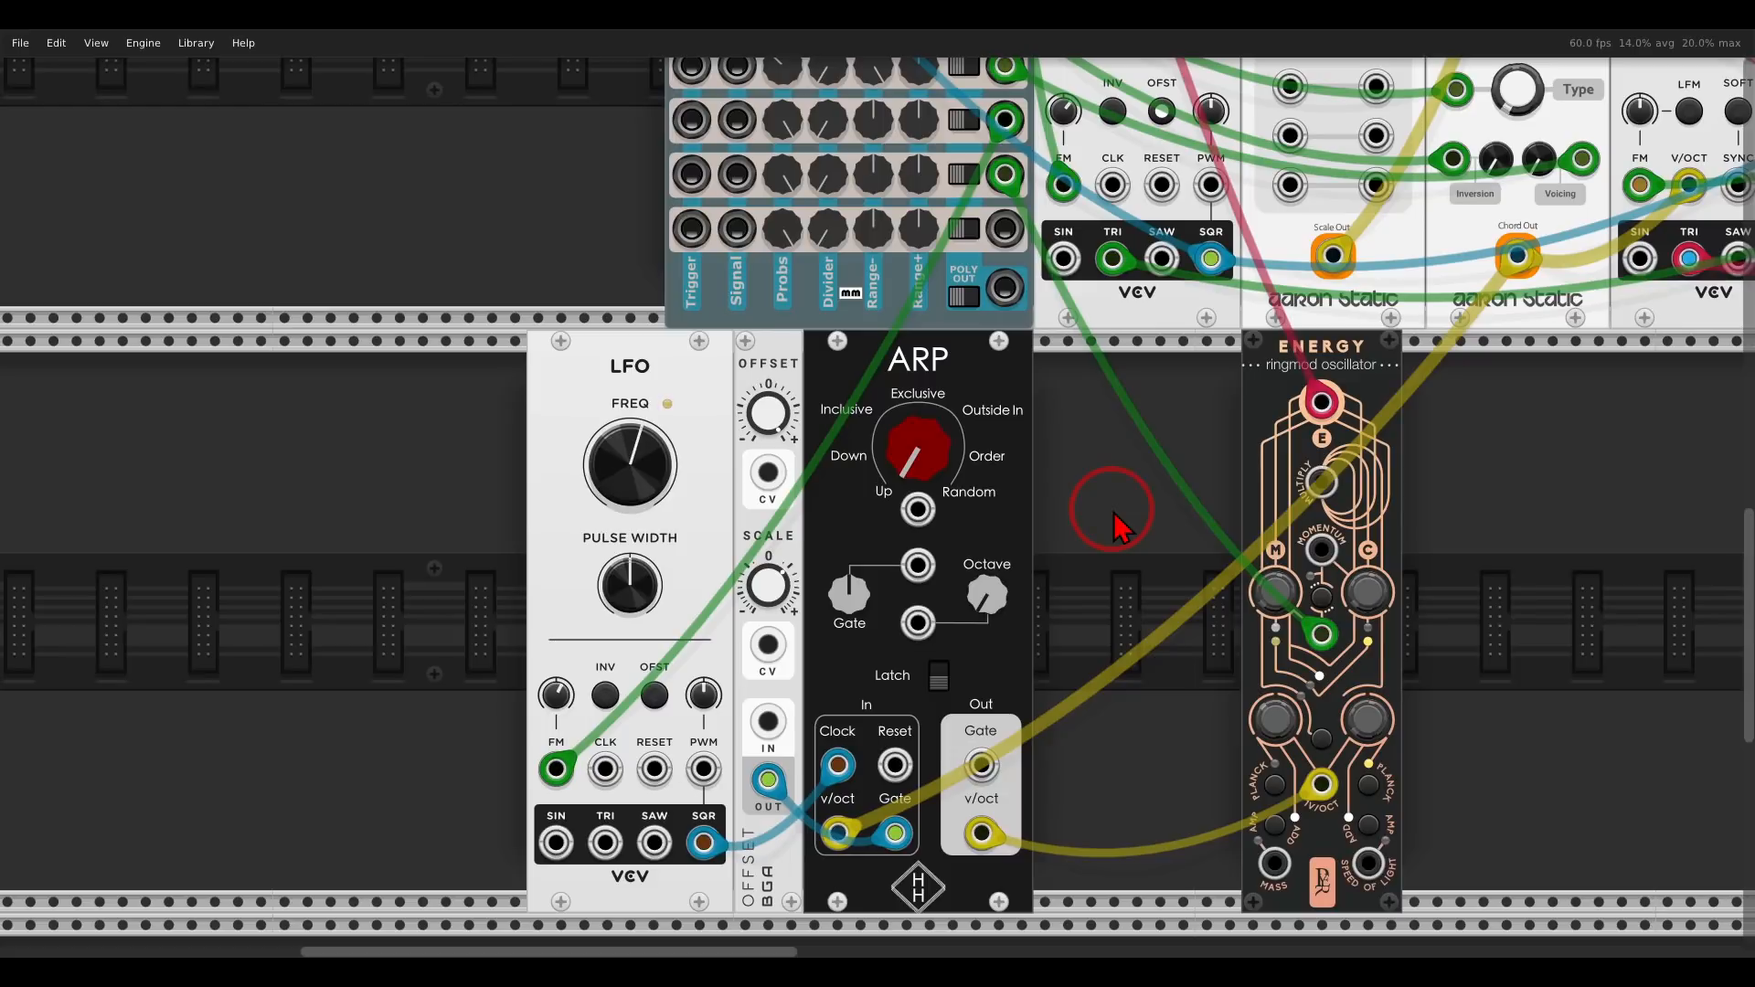
scroll(1410, 478, up, 10)
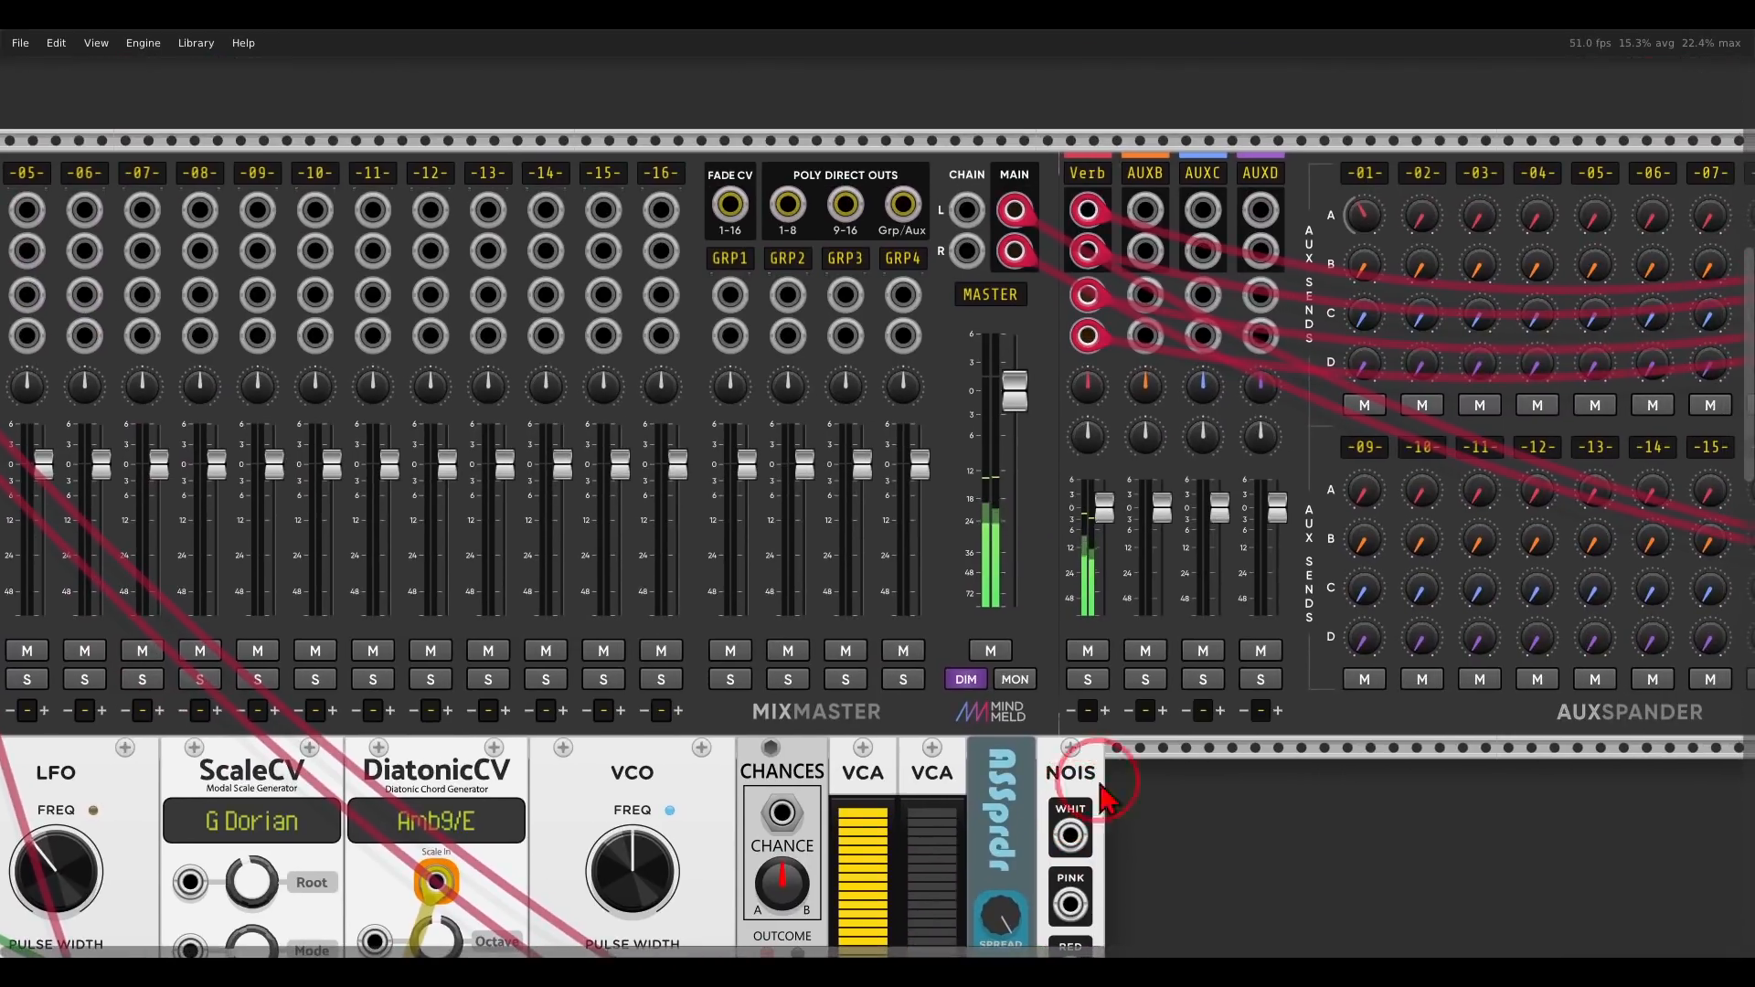
mouse_move(1430, 245)
scroll(1187, 397, down, 5)
scroll(1186, 397, left, 6)
drag(1063, 768, 1327, 384)
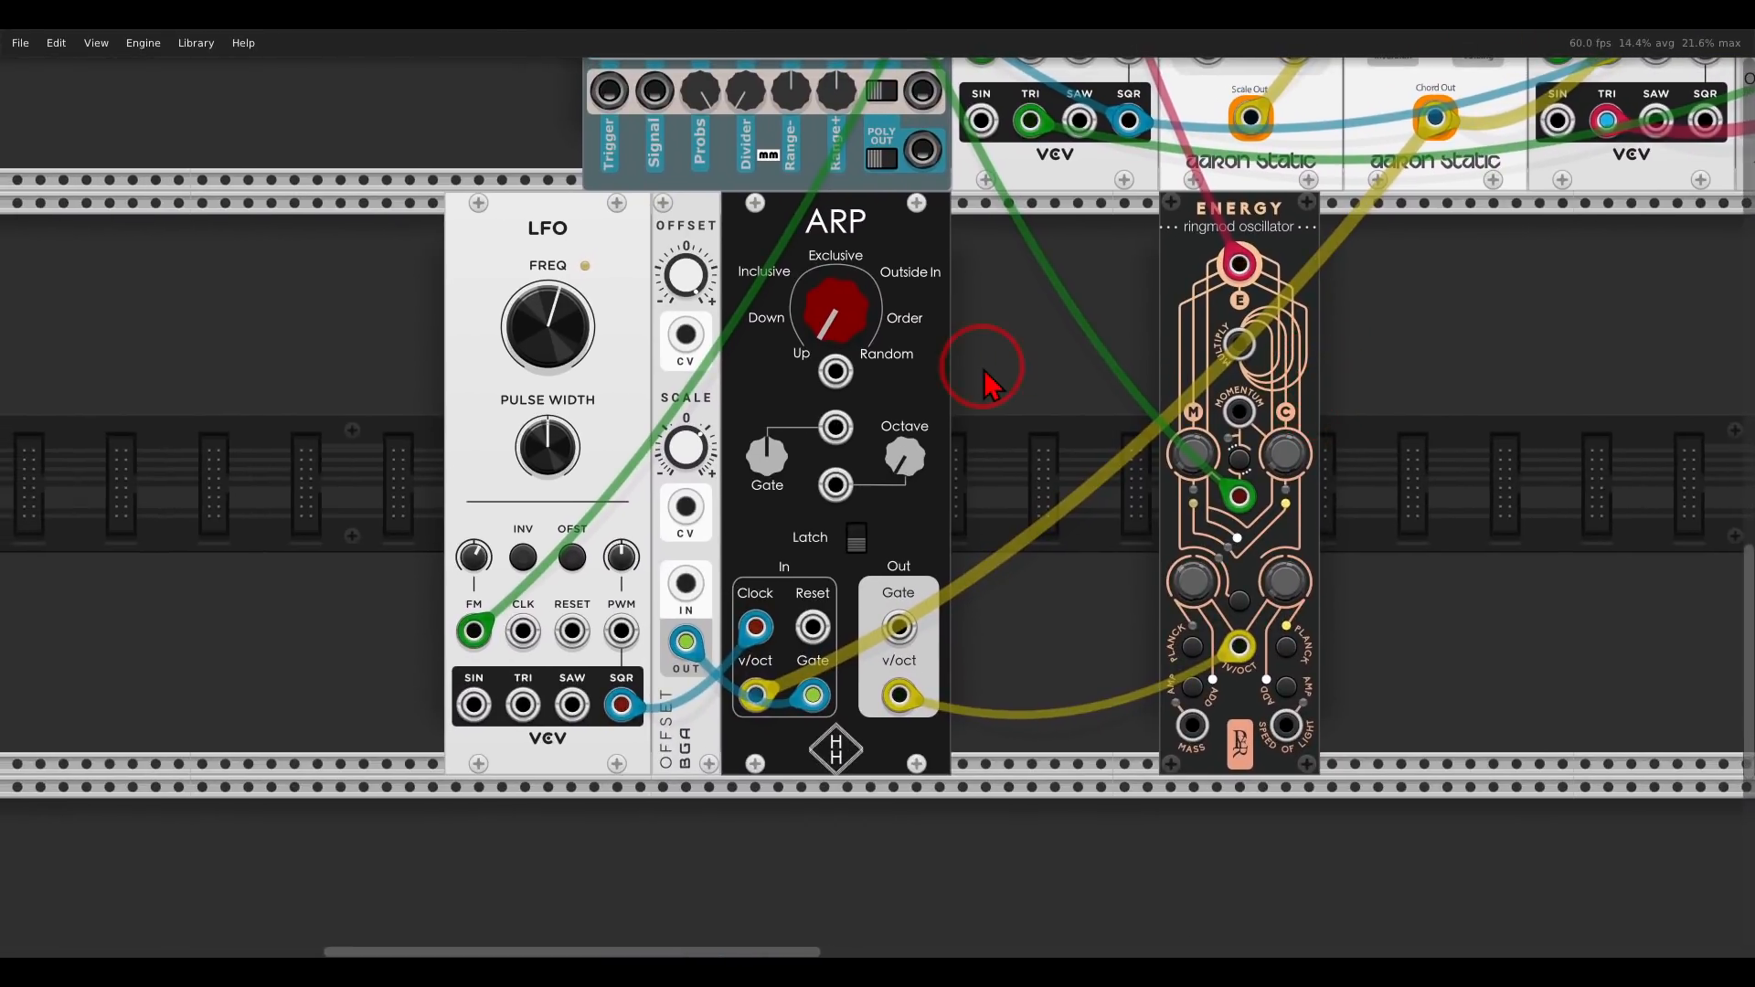
- Patch S&H/Eight's eighth-row output to the CV input under the ARP's mode knob with a green cable, and reduce that row's Probs
mouse_move(900, 221)
mouse_down()
mouse_move(695, 357)
mouse_move(978, 301)
mouse_move(903, 242)
mouse_up()
key(Escape)
right_click(923, 88)
drag(939, 158, 834, 371)
scroll(863, 484, up, 3)
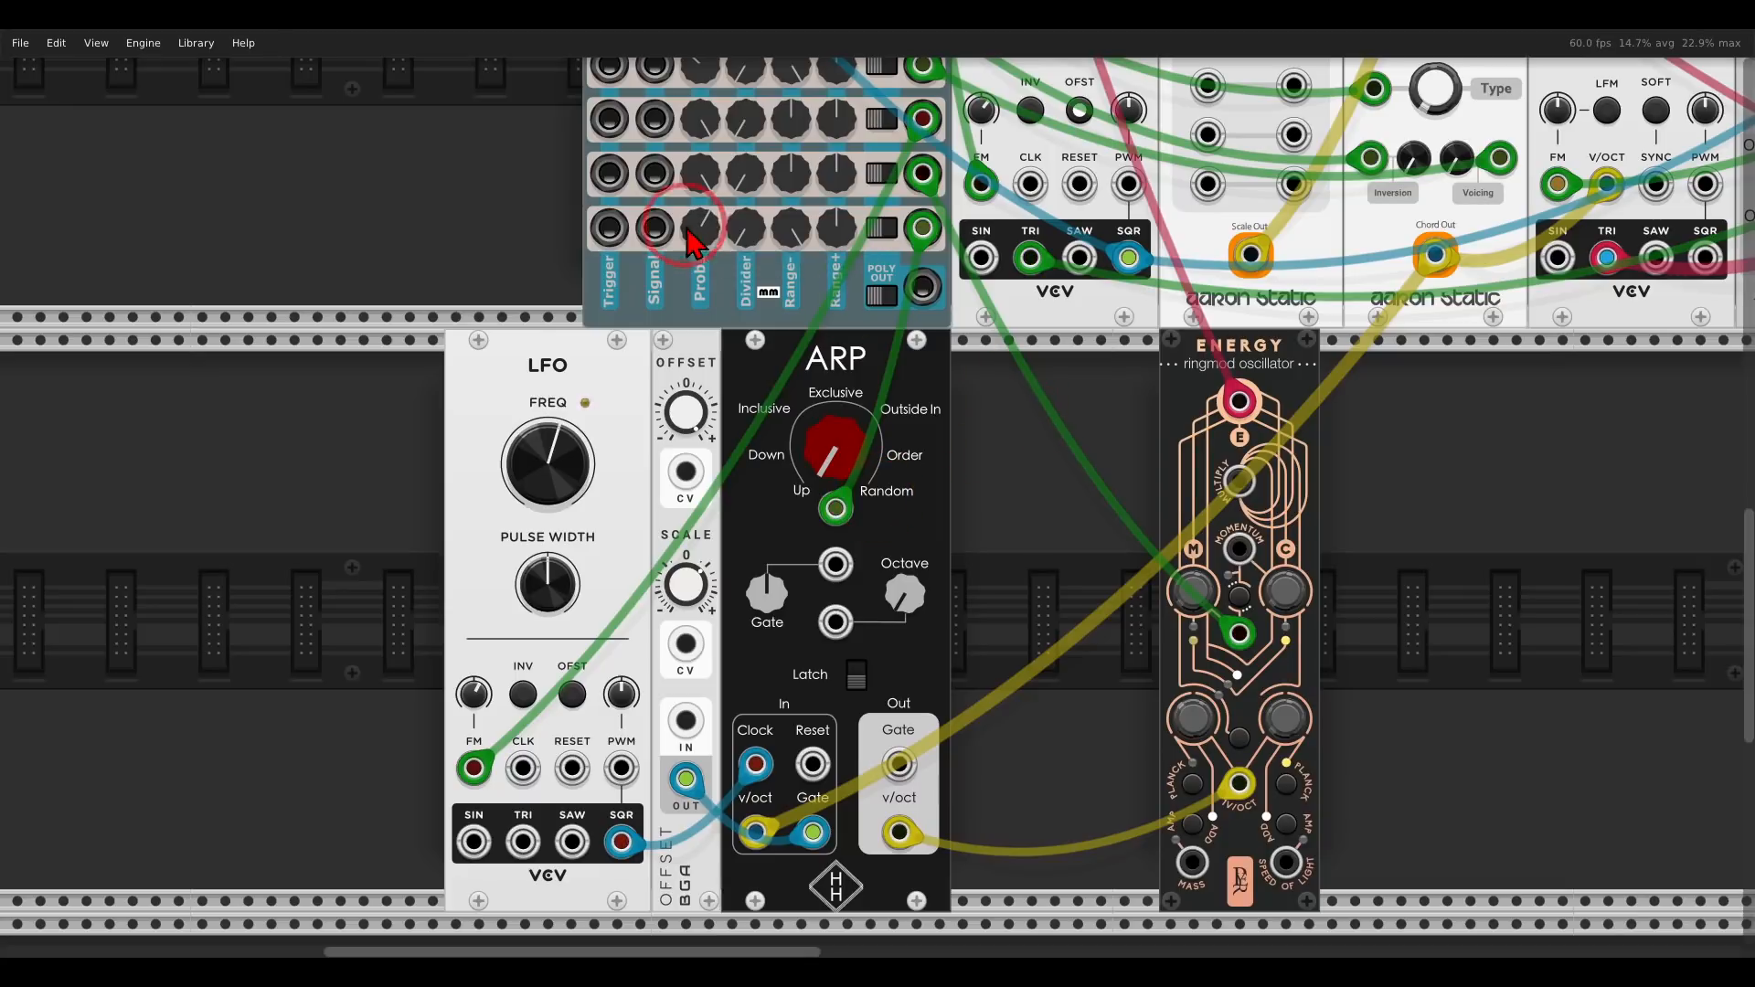
drag(697, 228, 701, 243)
- Line up LFO, OFFSET and ARP under S&H/Eight and move ENERGY directly against the ARP
drag(1049, 509, 947, 333)
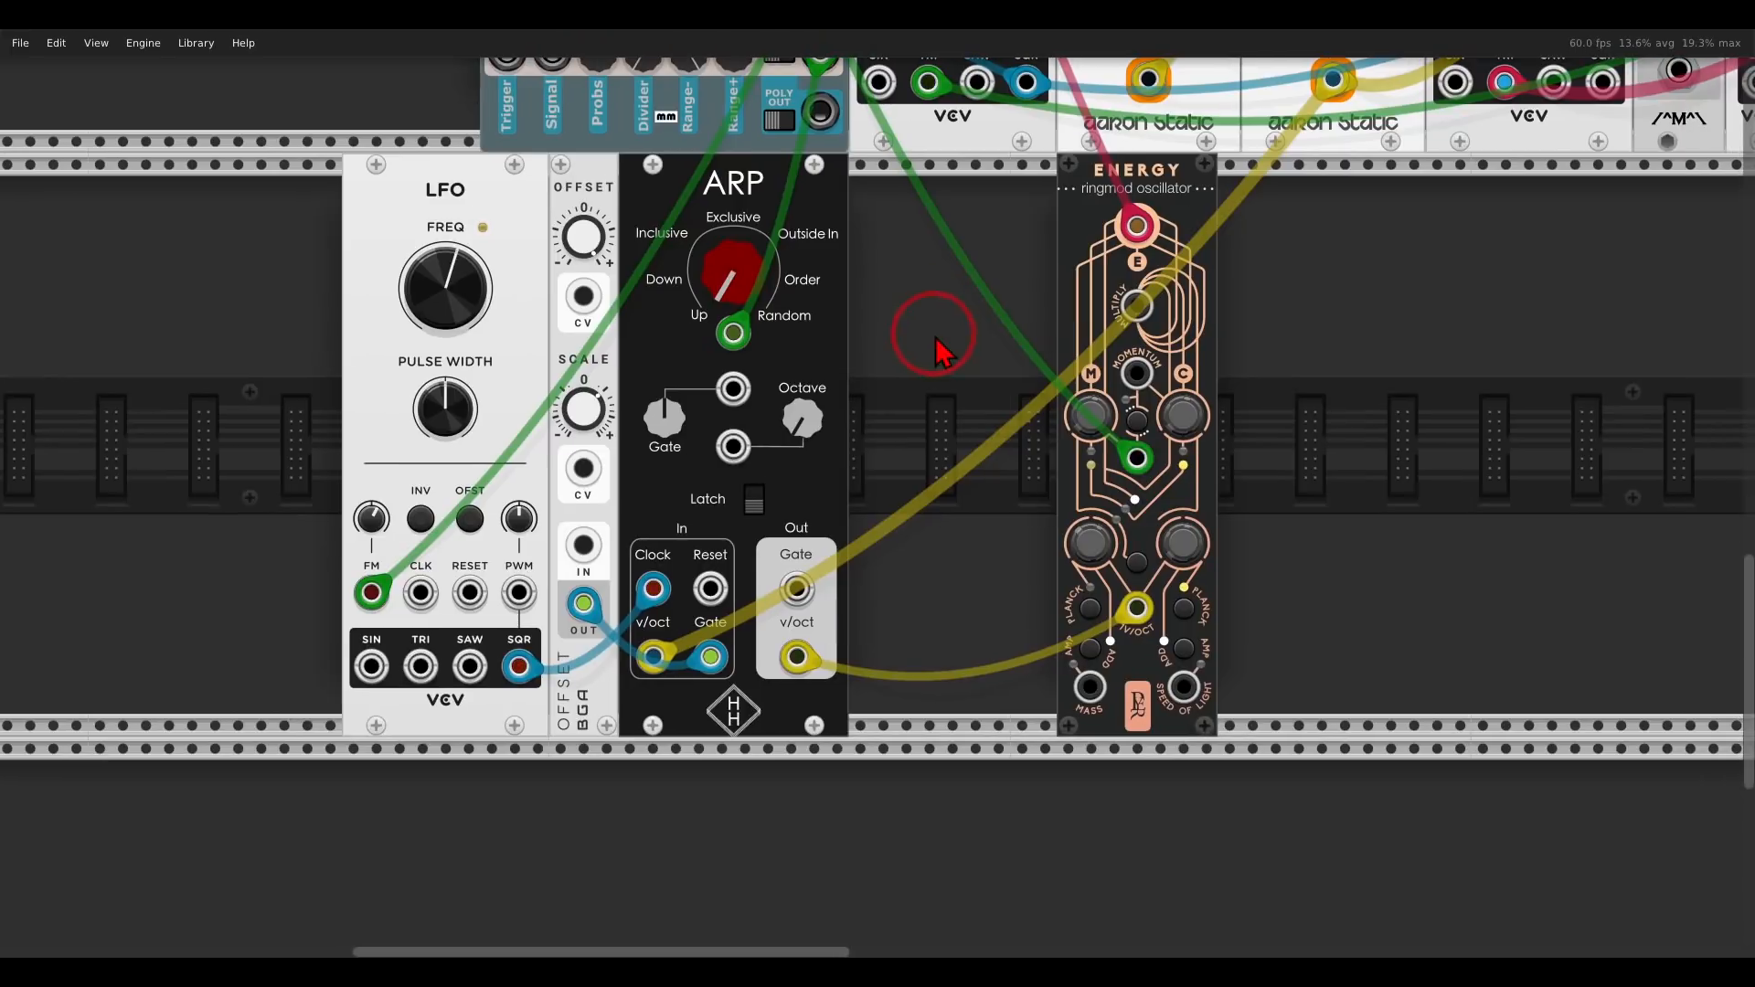
drag(267, 227, 718, 228)
drag(405, 184, 540, 188)
drag(1042, 166, 973, 166)
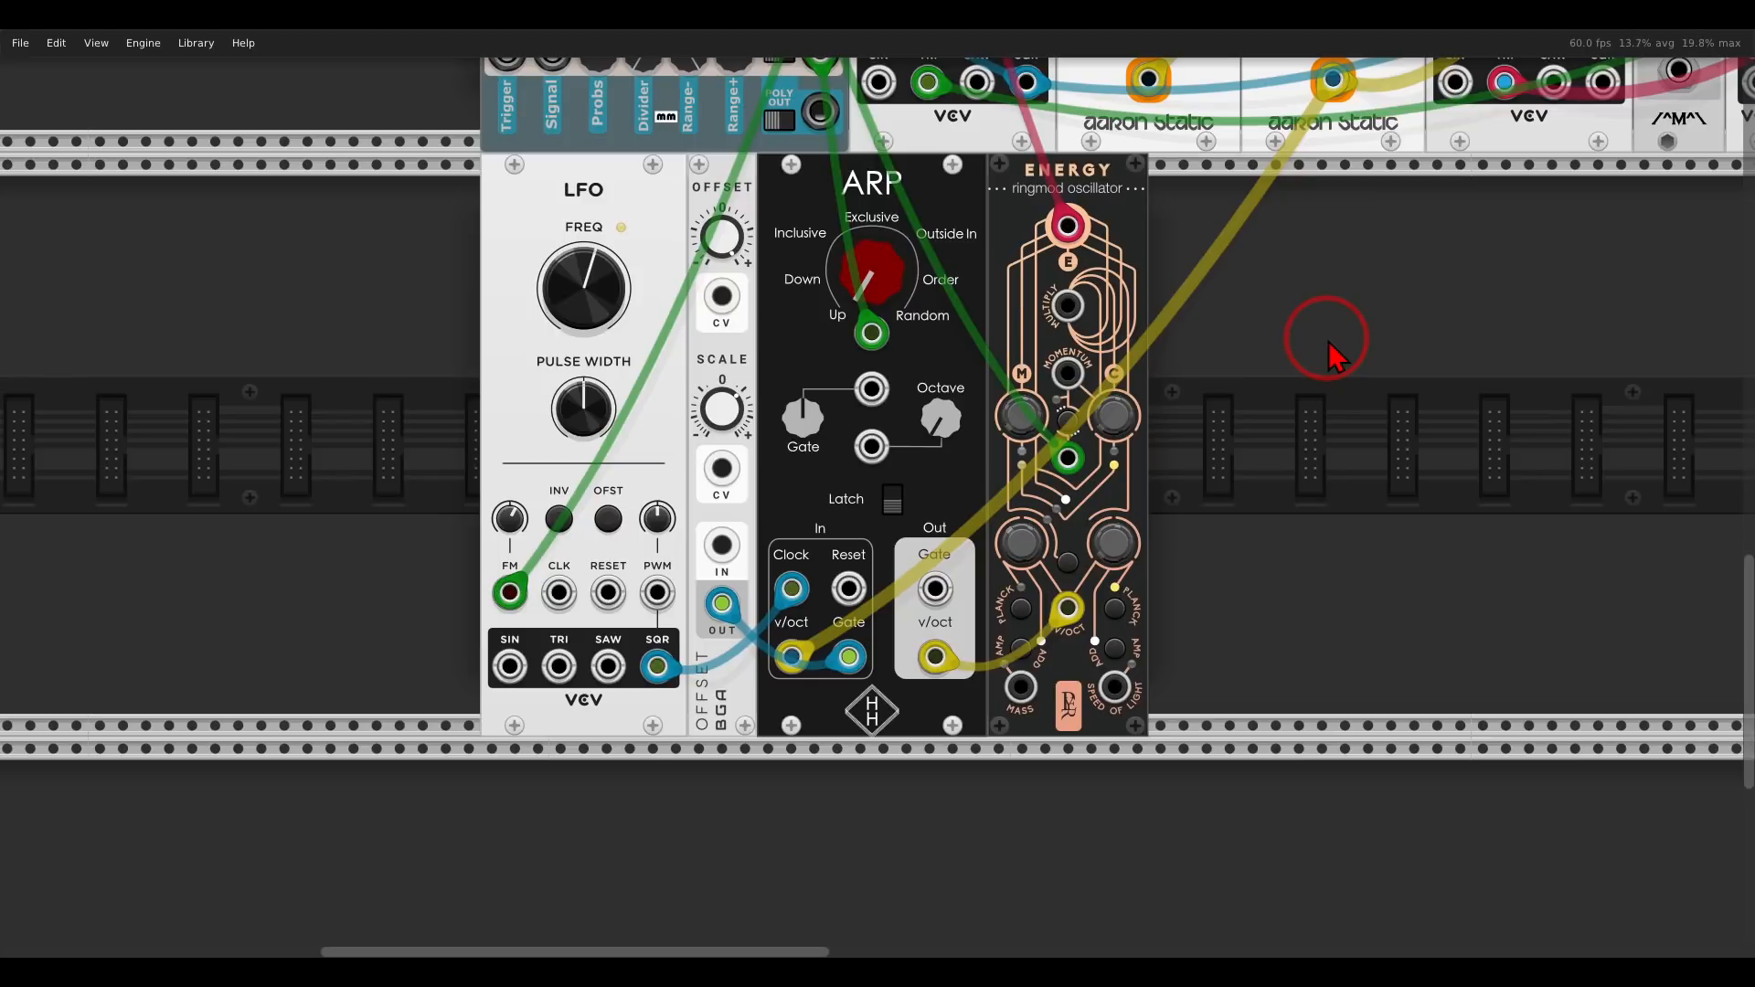
- Patch an S&H/Eight output to the pan CV input of MIXMASTER channel 2 with a green cable
scroll(1325, 329, down, 5)
scroll(1234, 588, up, 4)
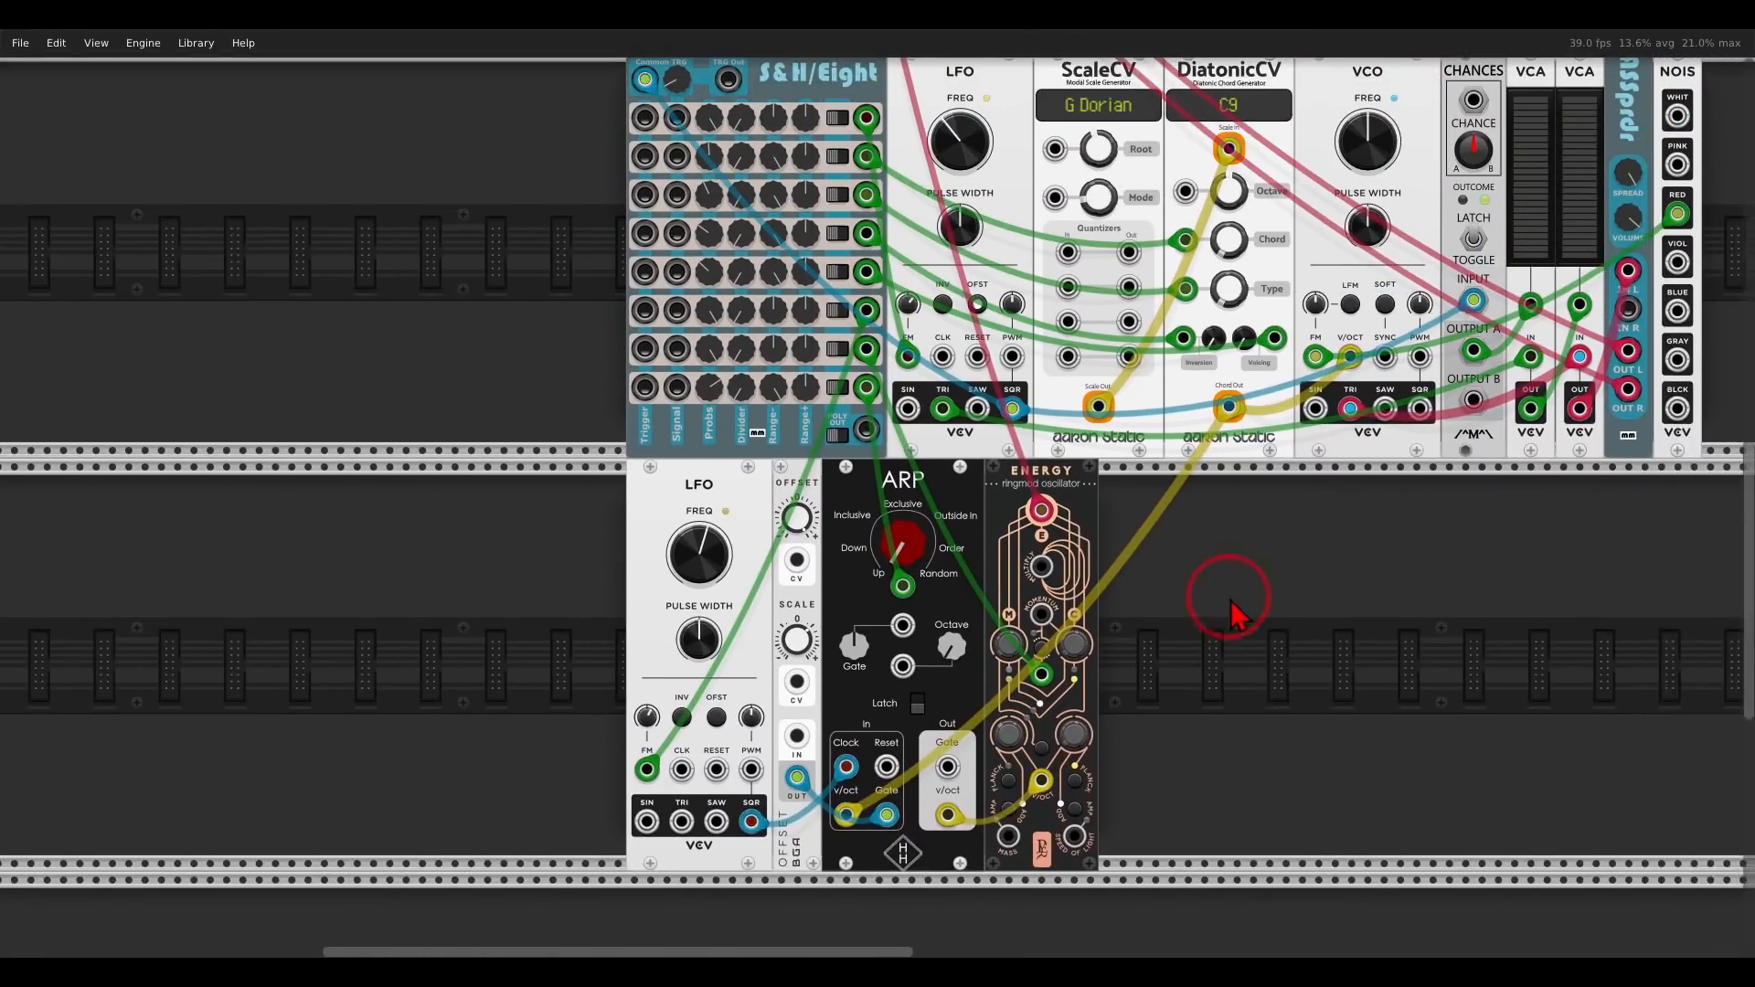
mouse_move(946, 137)
mouse_down()
mouse_move(918, 187)
mouse_move(927, 114)
mouse_up()
right_click(880, 485)
mouse_move(898, 562)
mouse_down()
mouse_move(918, 442)
mouse_move(893, 151)
mouse_move(882, 204)
mouse_move(804, 251)
mouse_up()
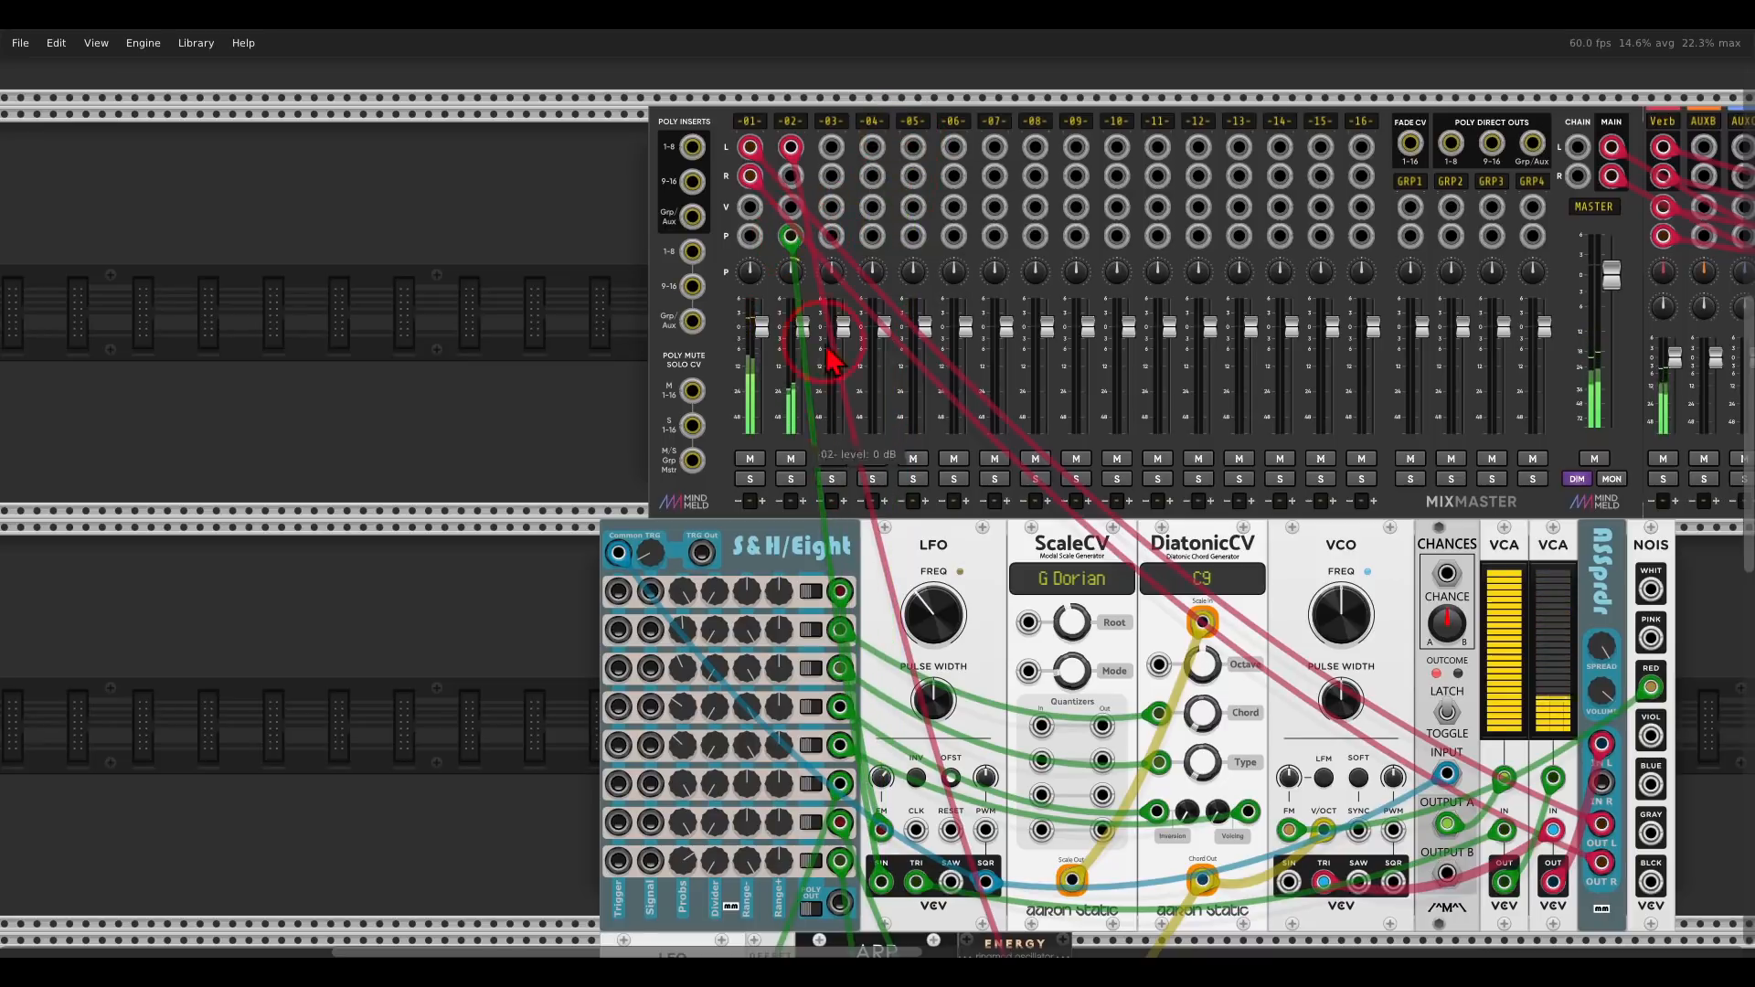
drag(960, 523, 977, 596)
mouse_move(818, 243)
mouse_down()
mouse_move(791, 283)
mouse_move(824, 276)
mouse_move(841, 304)
mouse_up()
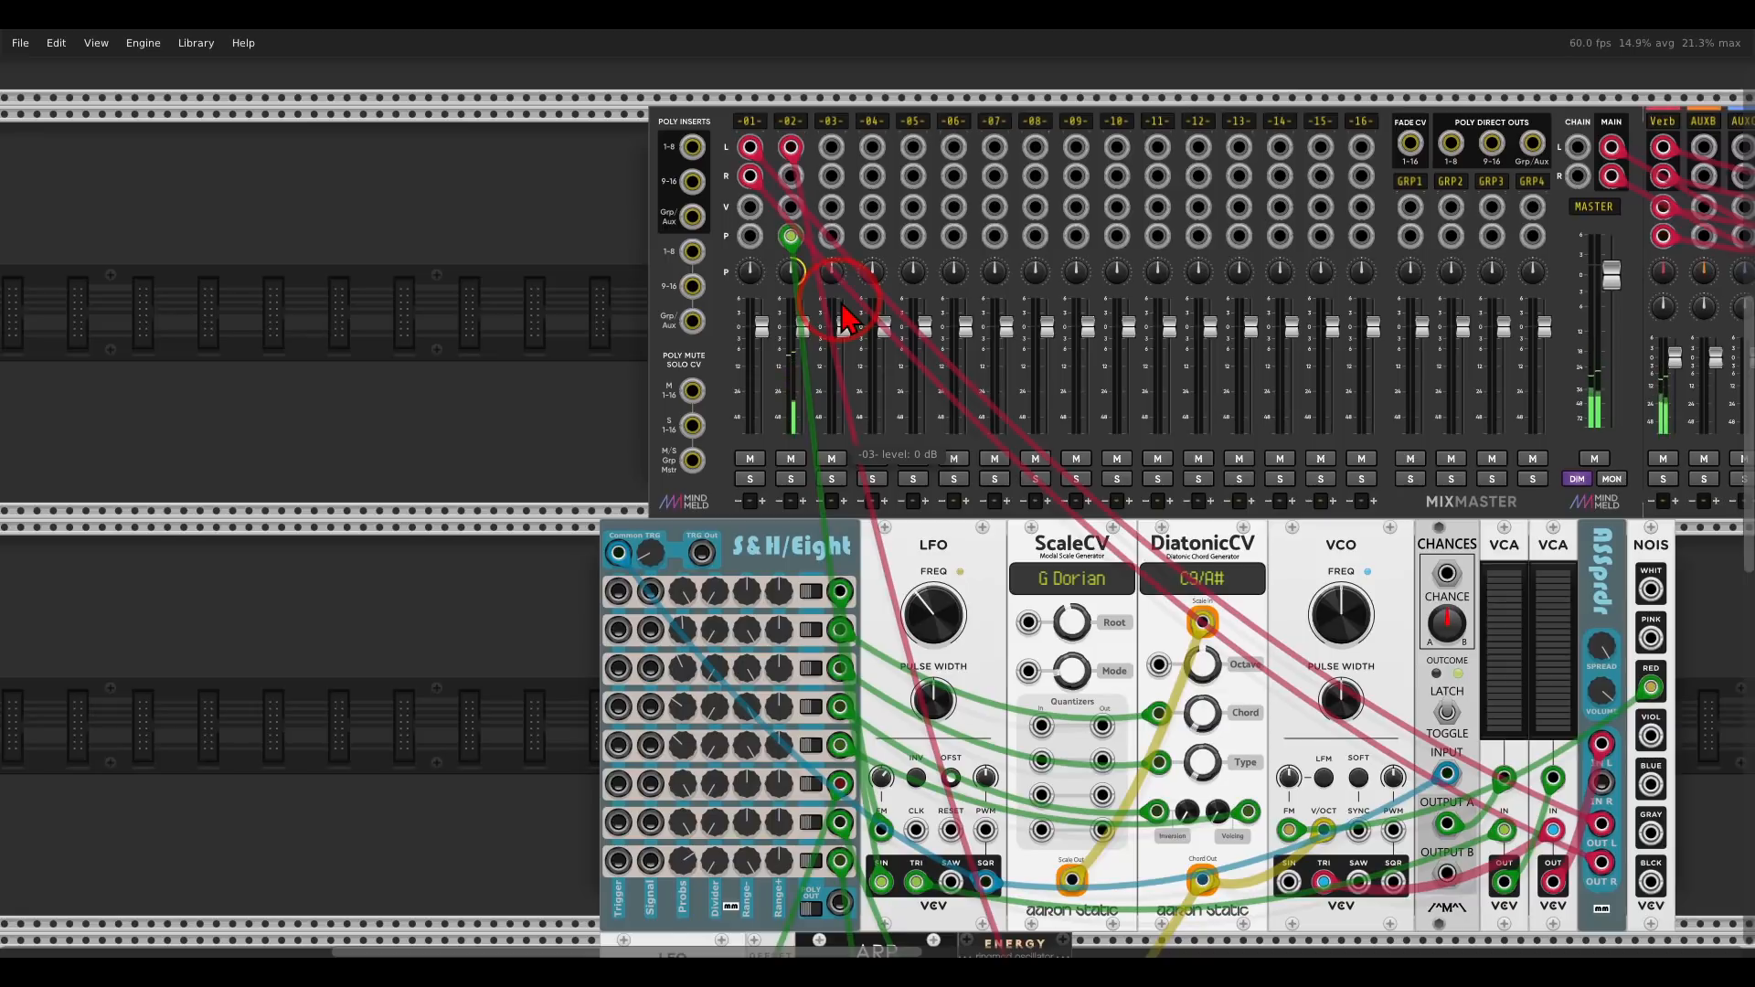
drag(794, 271, 880, 498)
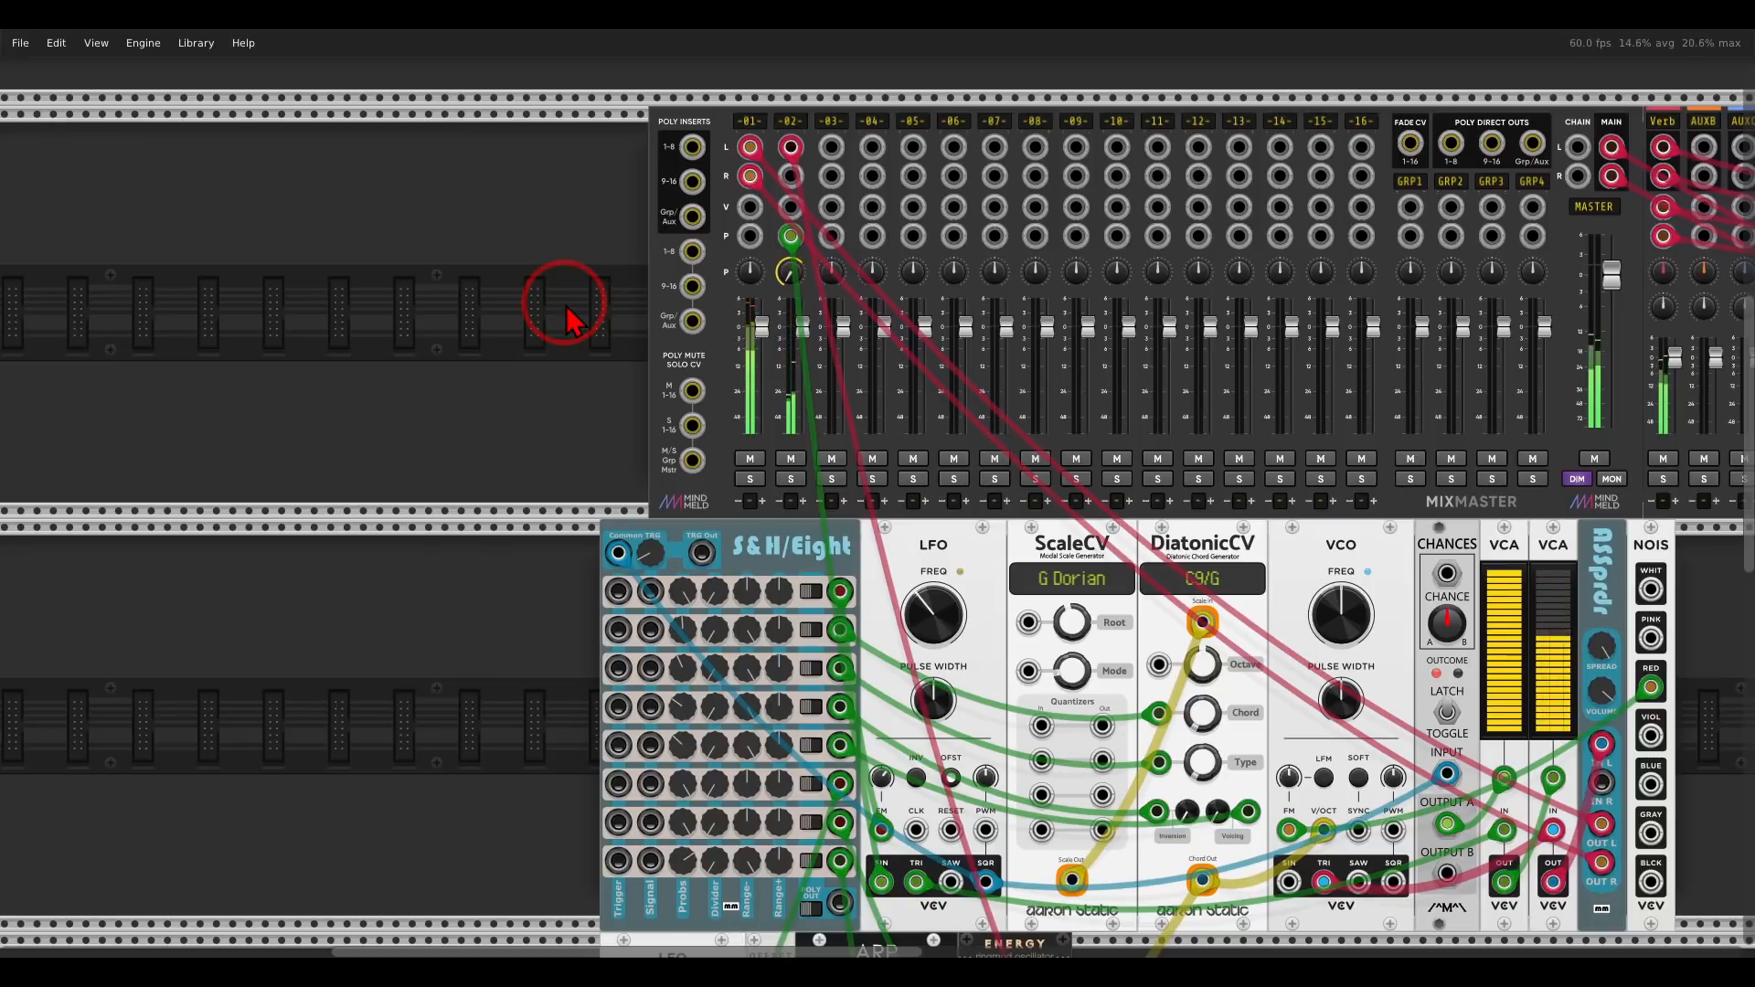
- Select all modules in the two rows below MIXMASTER and shift them together to align with the mixer's edge
scroll(566, 319, down, 5)
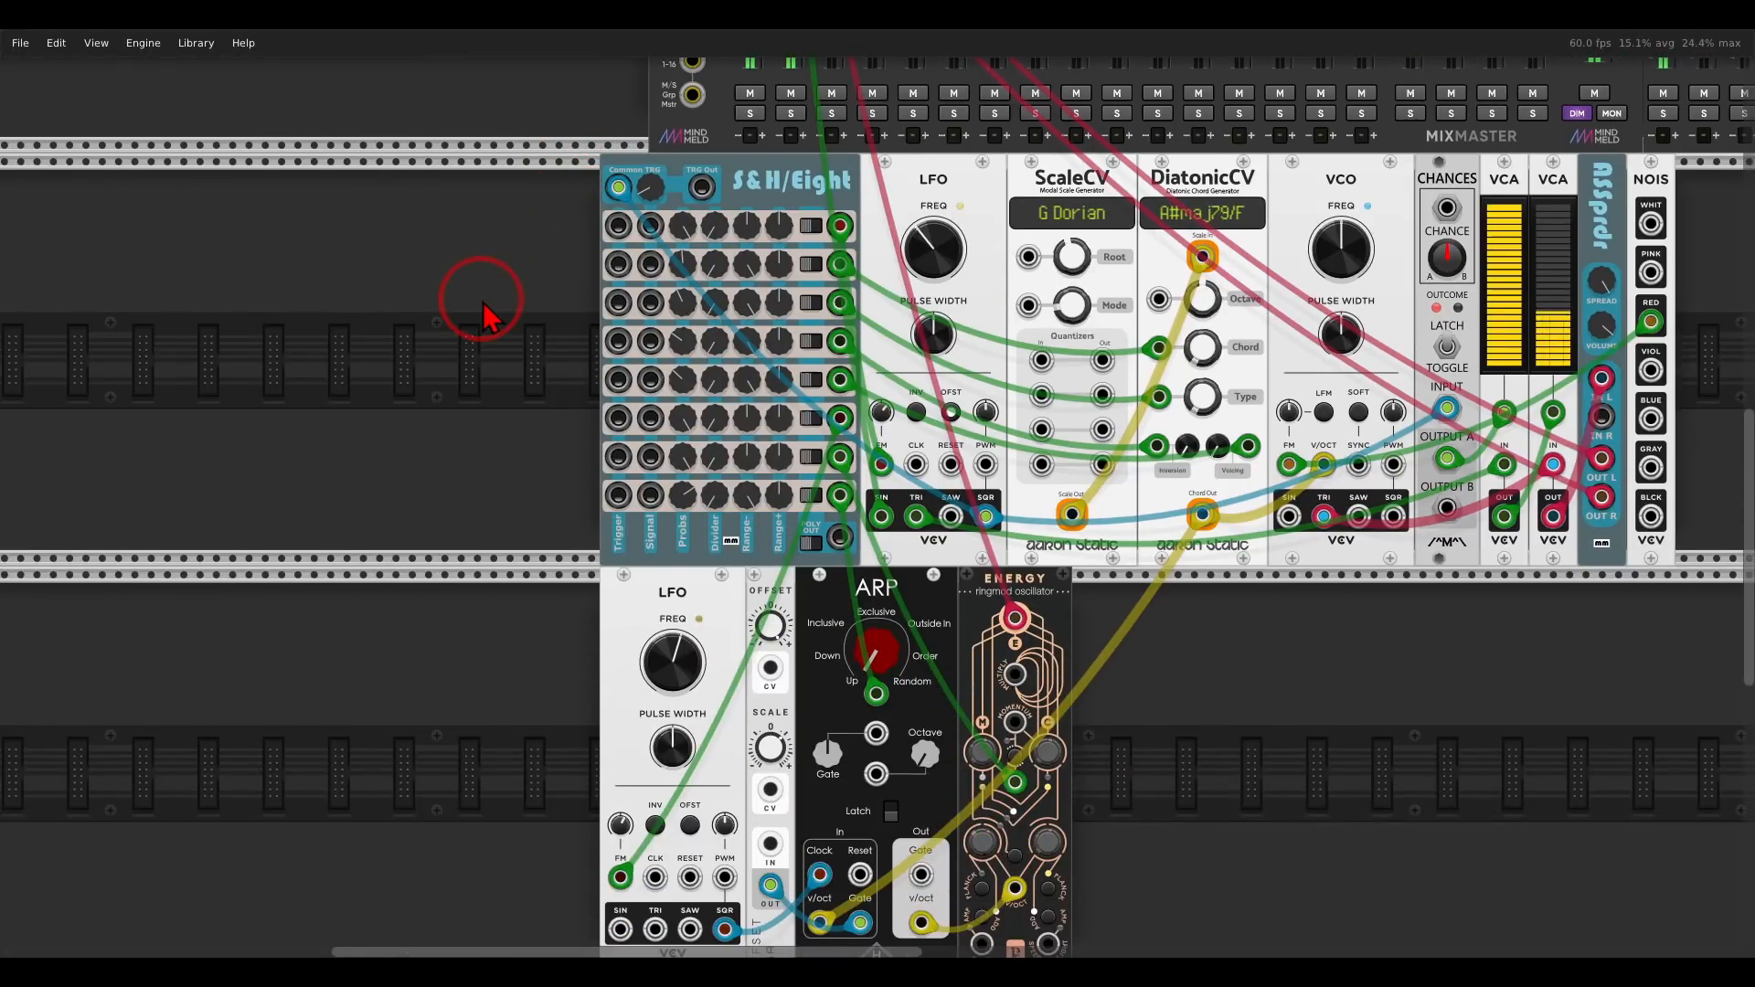
scroll(484, 315, down, 1)
drag(470, 223, 1645, 777)
drag(672, 525, 721, 525)
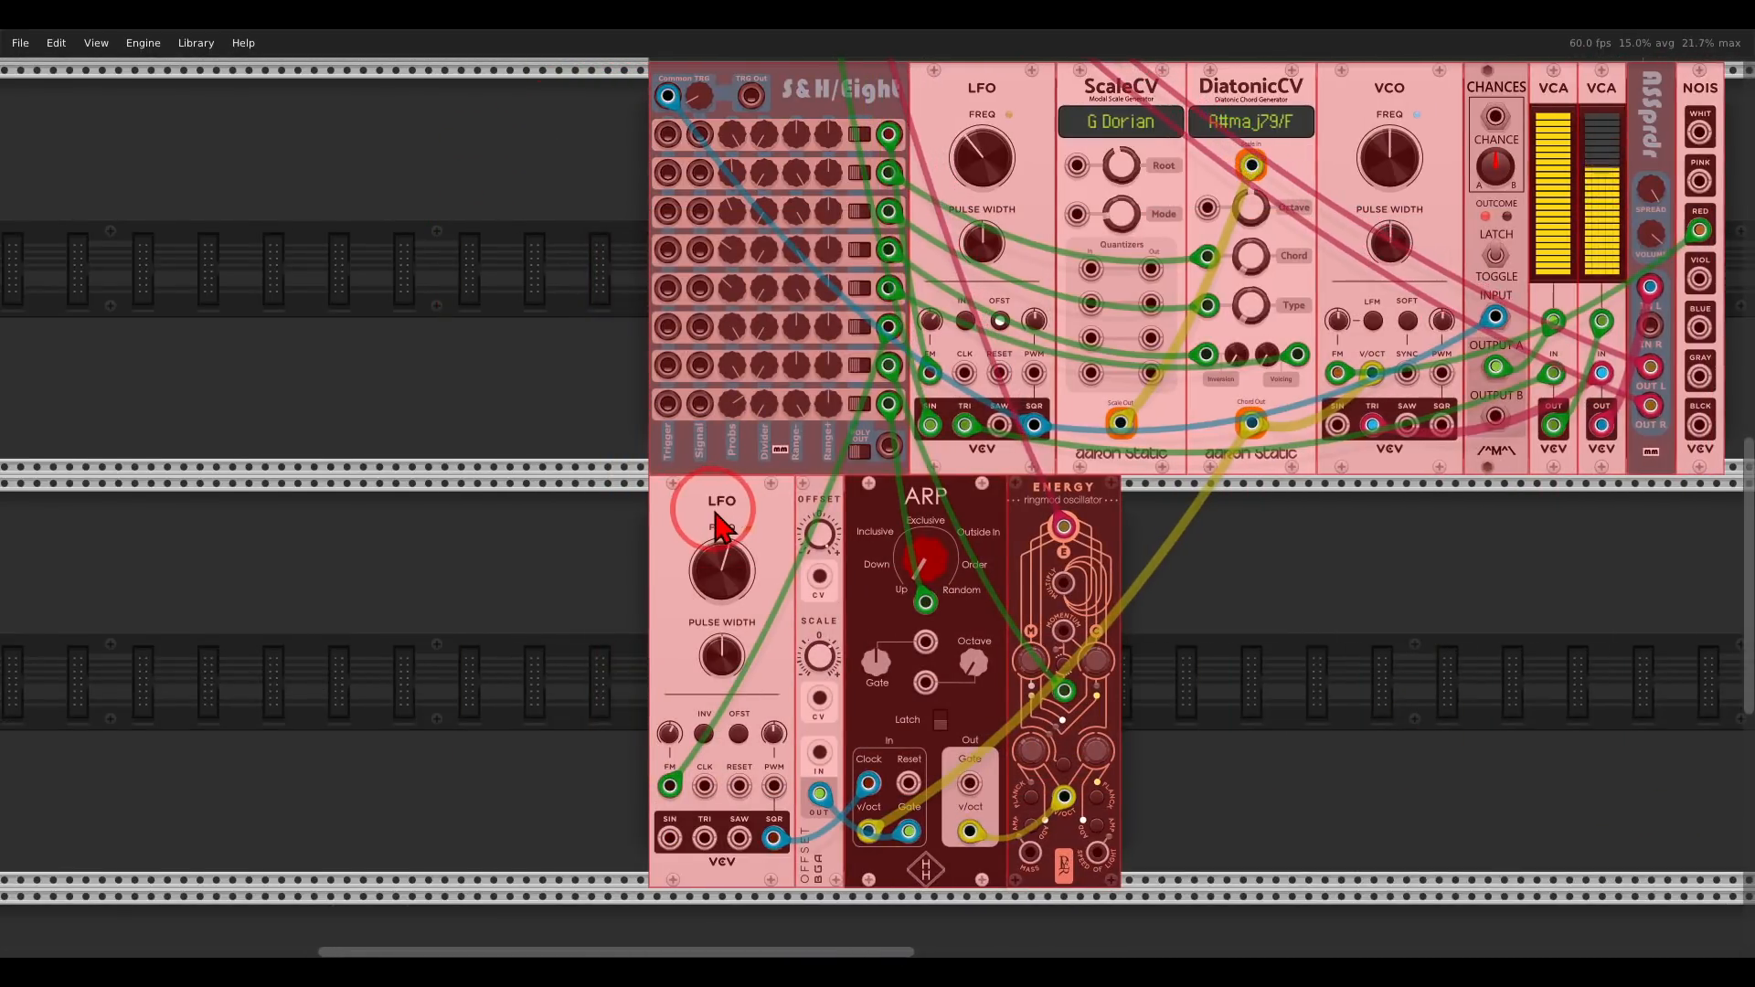
click(667, 490)
- Move OFFSET, ARP and ENERGY away from the LFO and add a CHANCES module in the gap
drag(1261, 668, 1181, 556)
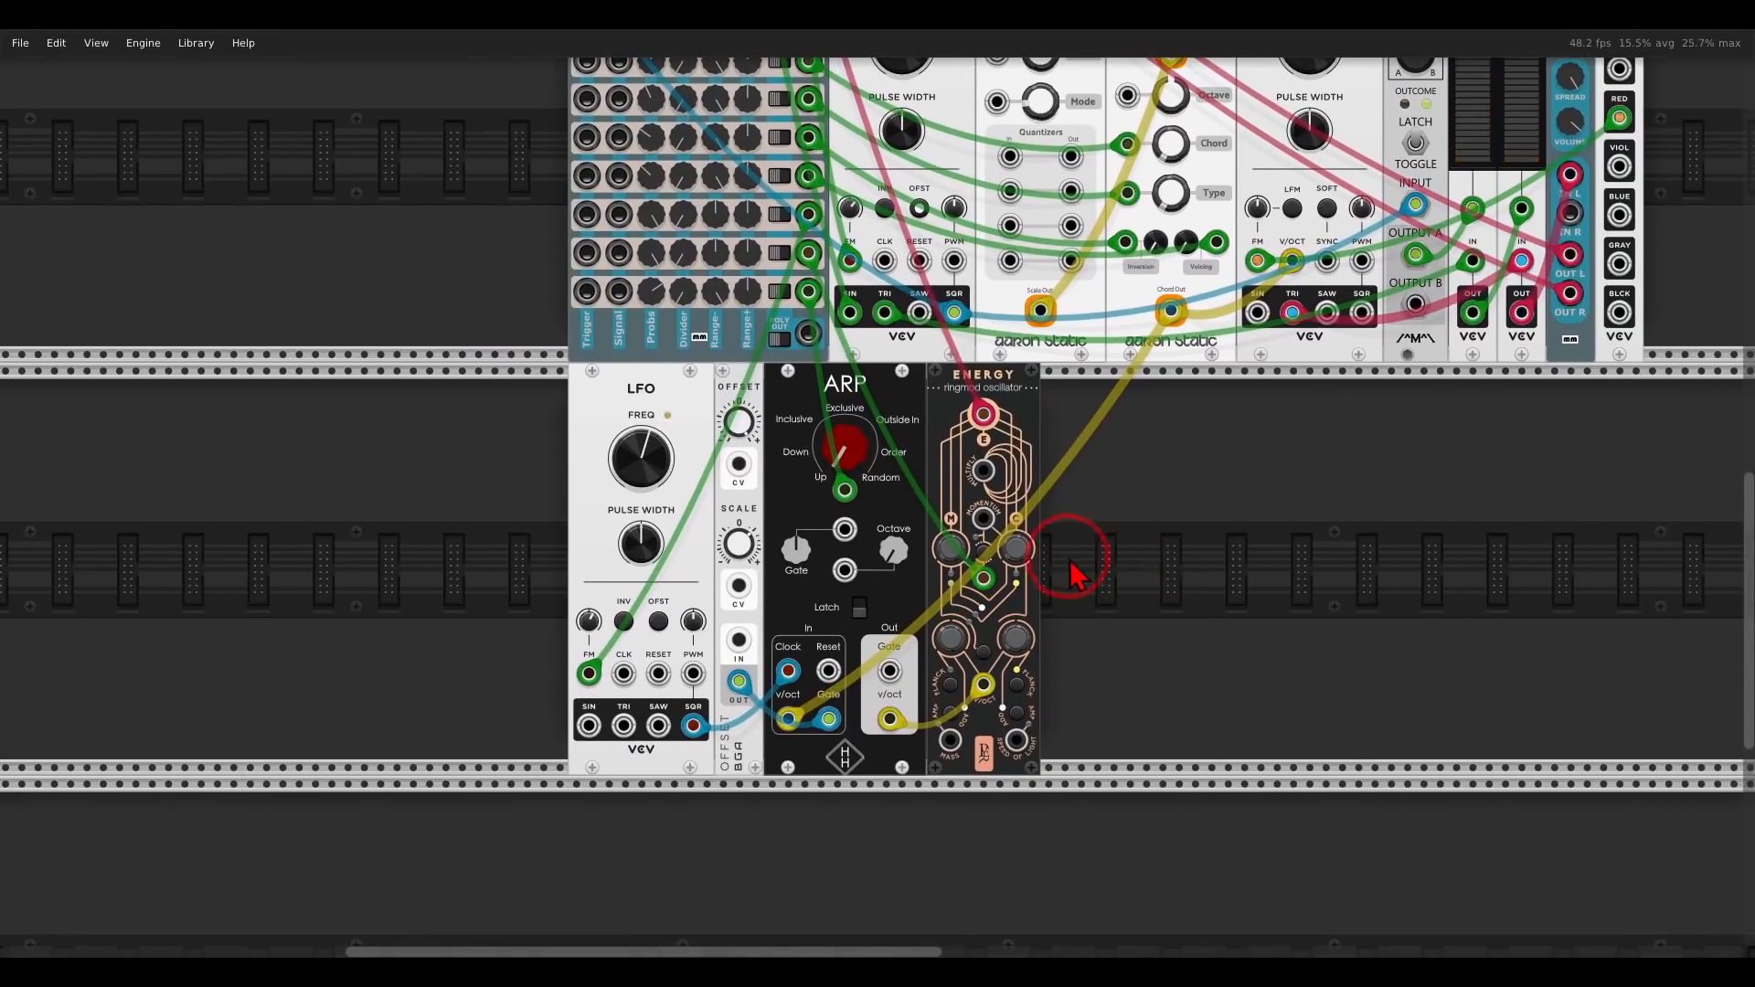
scroll(1087, 576, up, 3)
drag(1078, 541, 1170, 530)
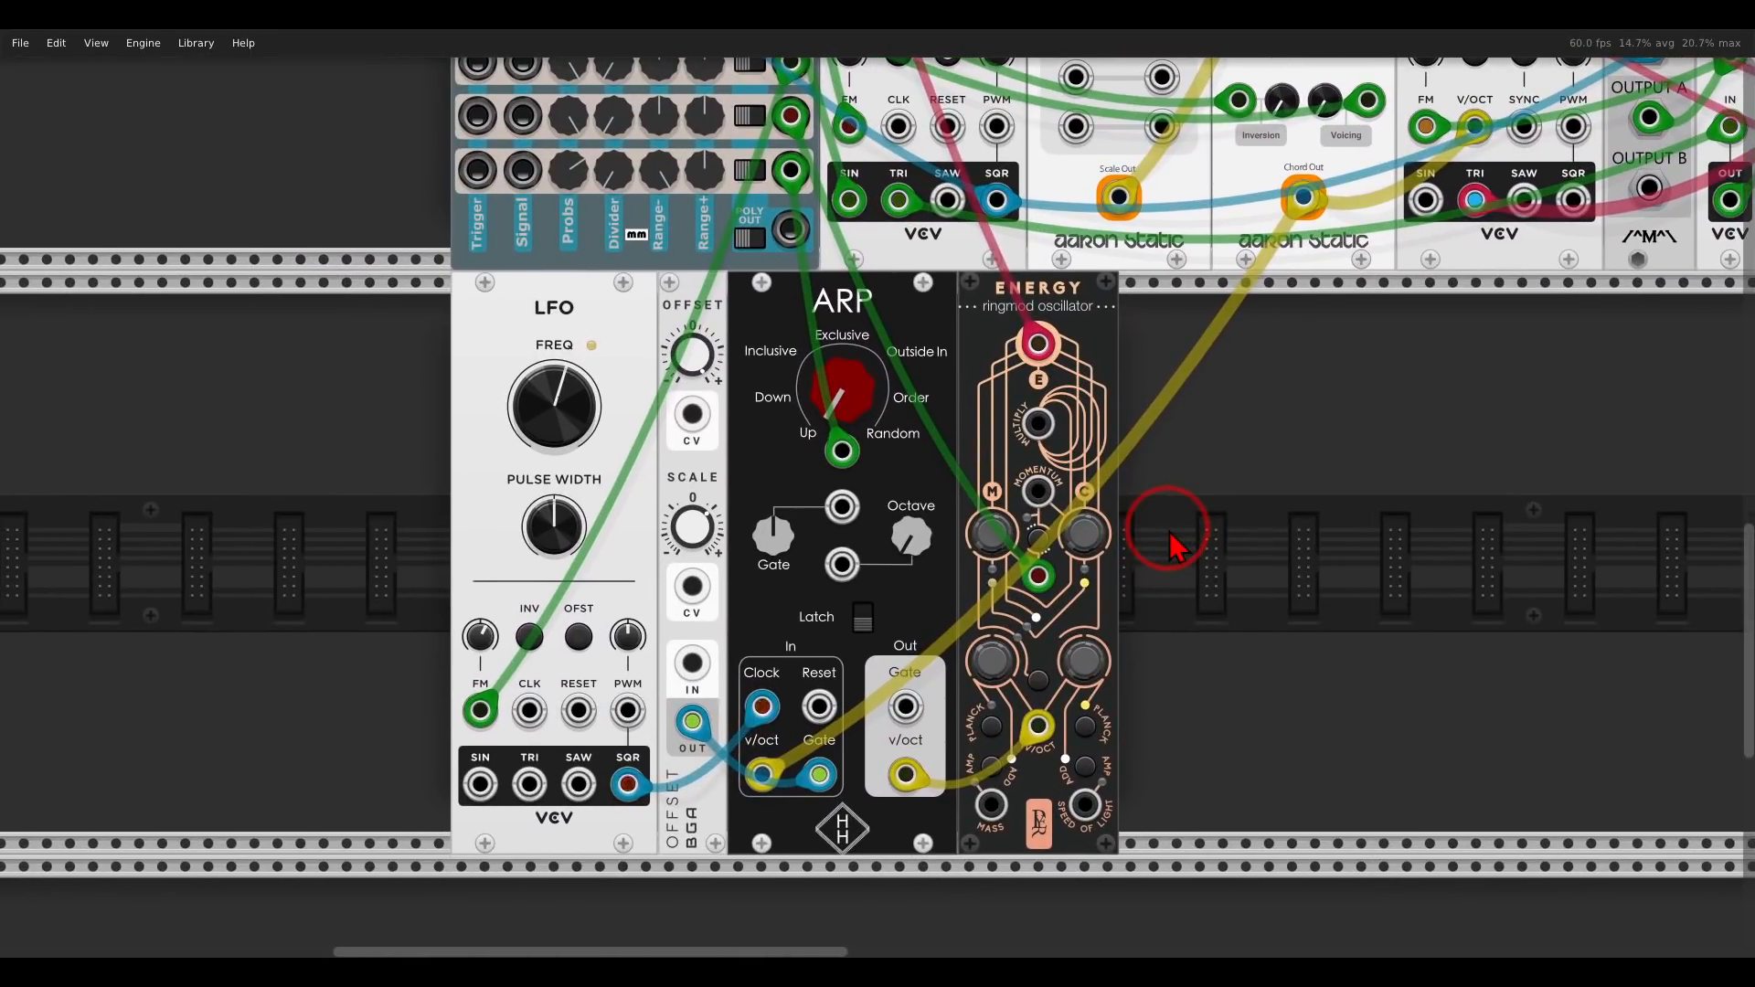
drag(1234, 423, 854, 340)
click(744, 393)
right_click(741, 397)
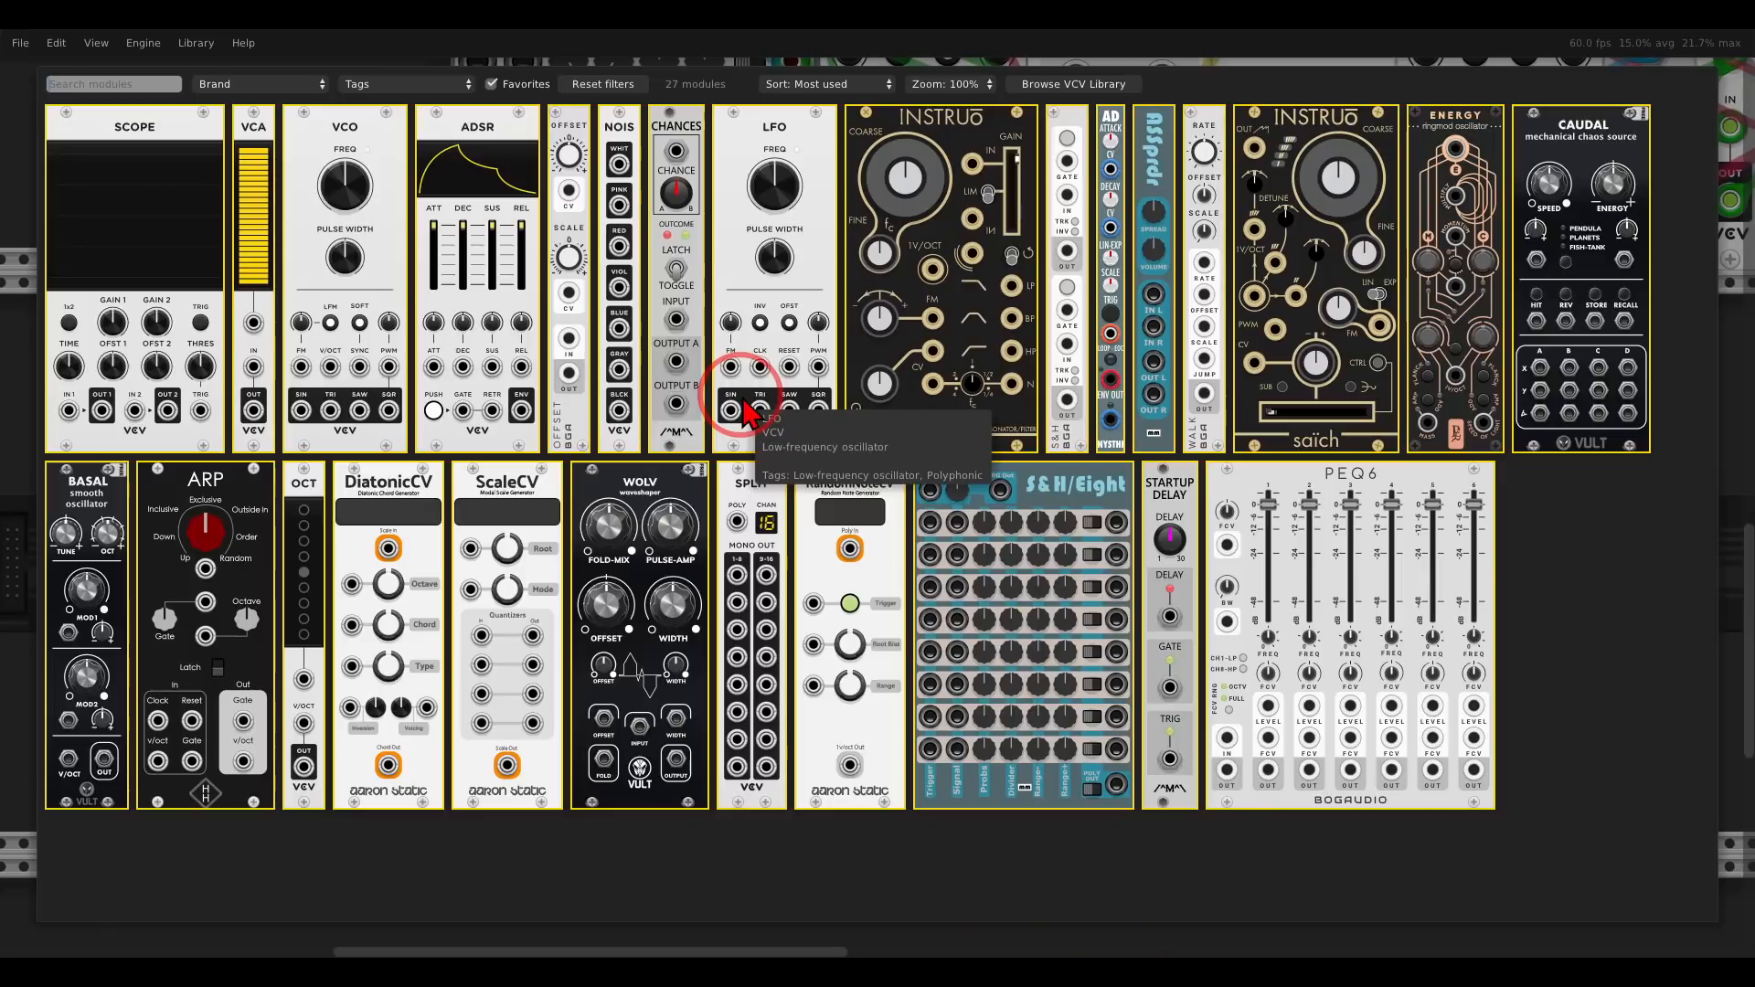
drag(681, 174, 725, 471)
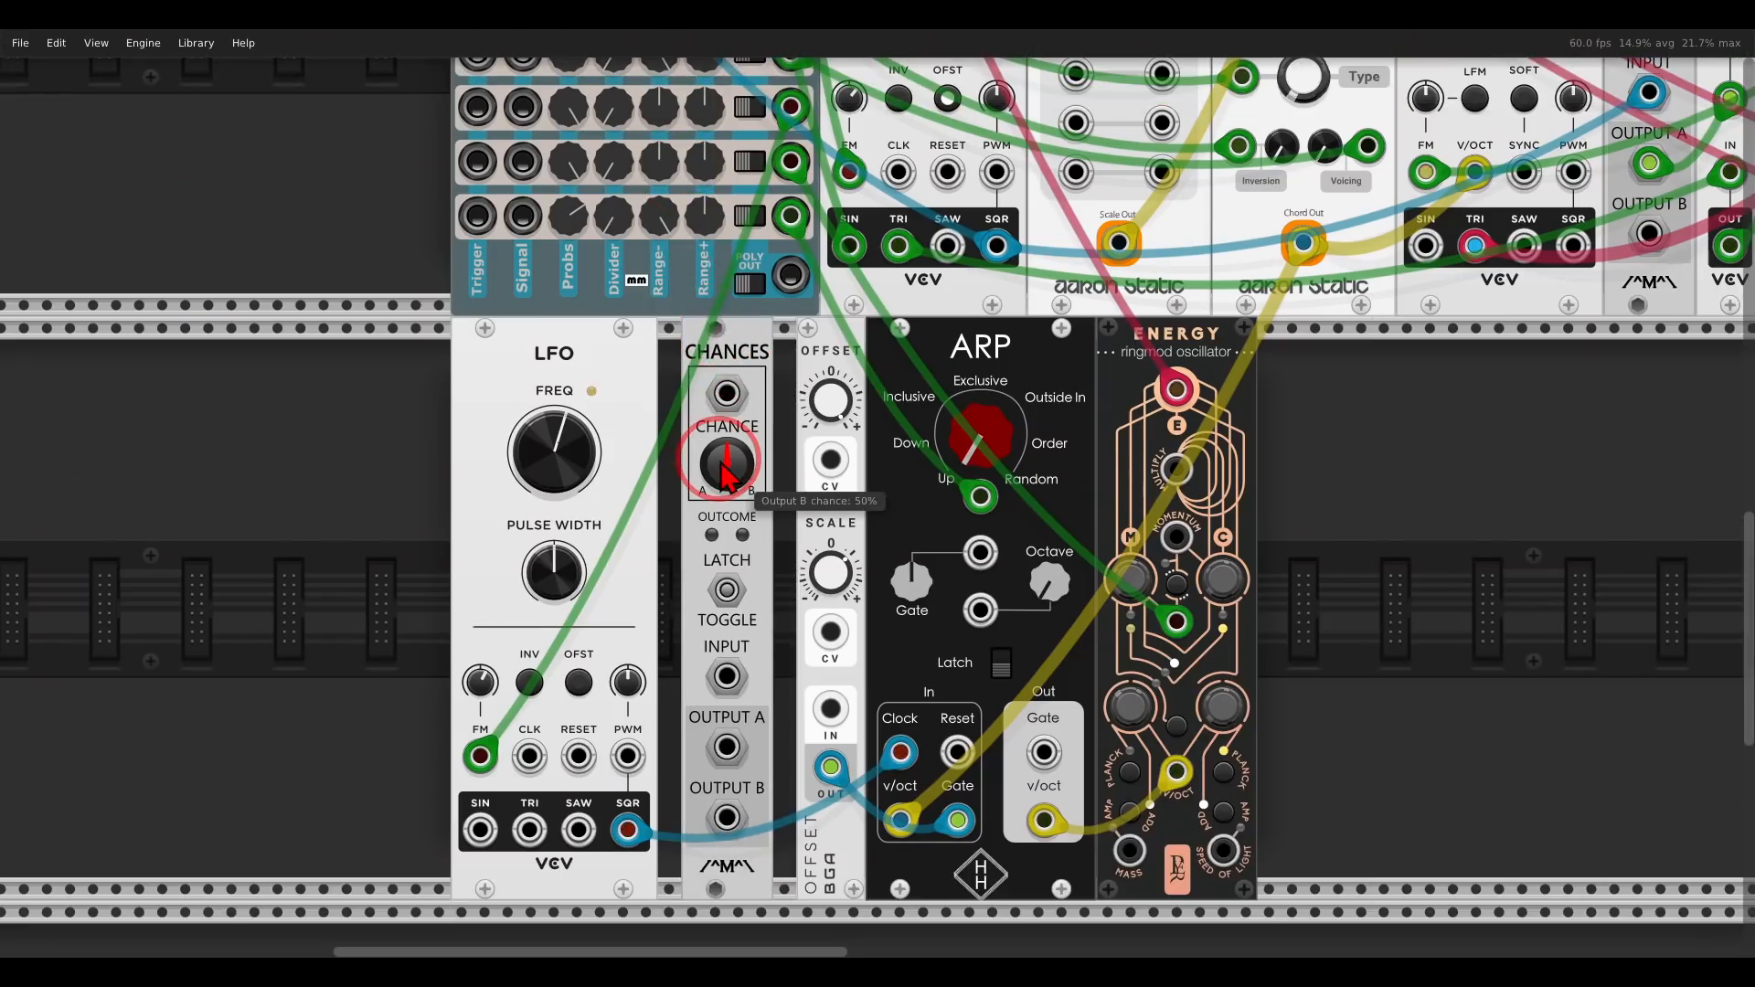
- Patch the upper LFO's SQR output to the new CHANCES module's INPUT with a blue cable, and go through its LATCH/TOGGLE modes
scroll(763, 461, down, 2)
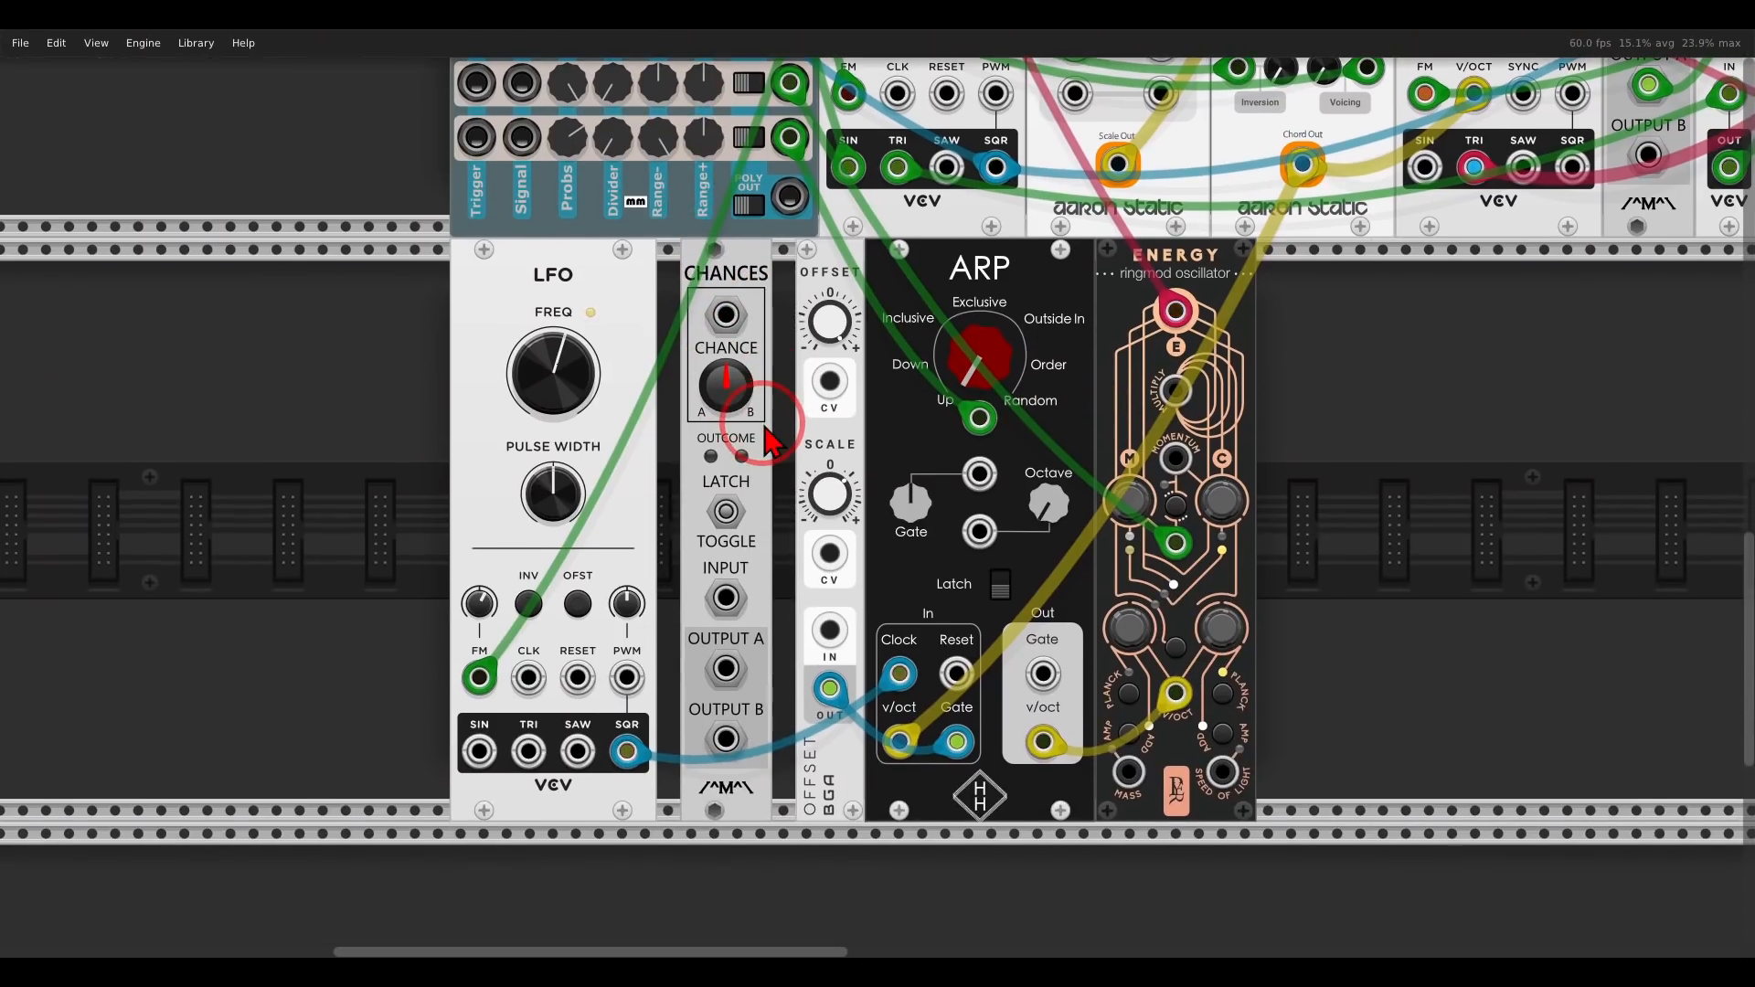
scroll(767, 442, down, 2)
scroll(786, 411, up, 1)
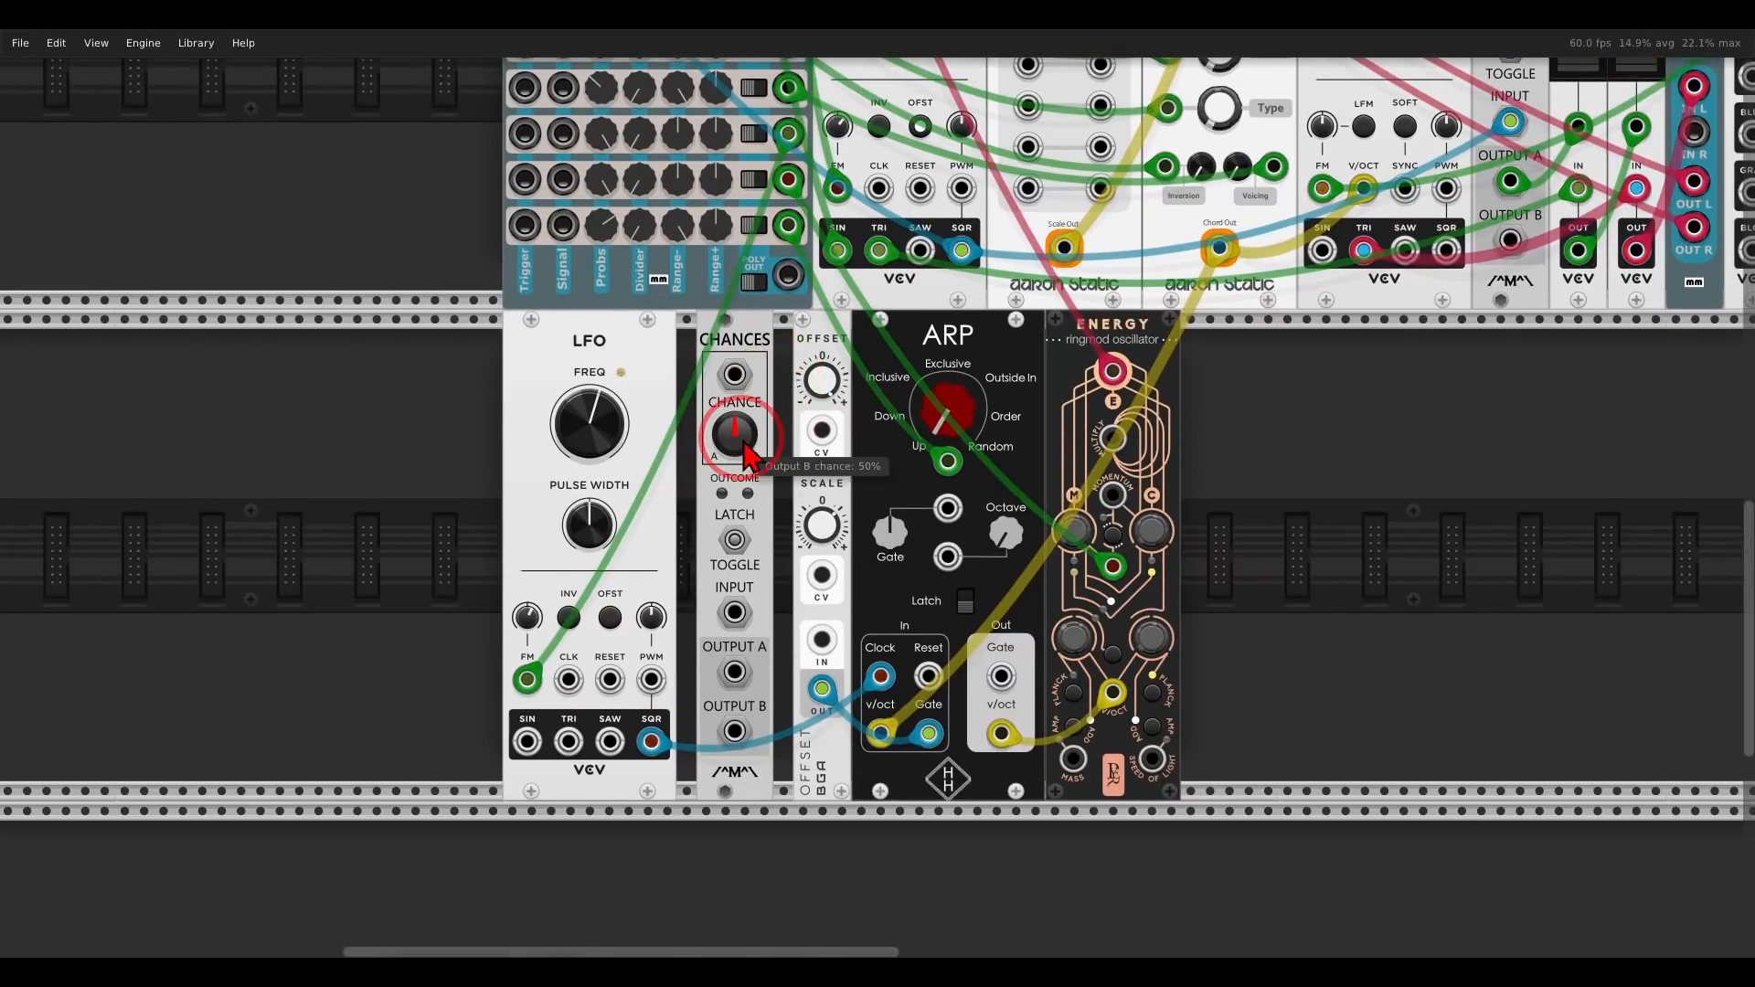
drag(734, 612, 962, 252)
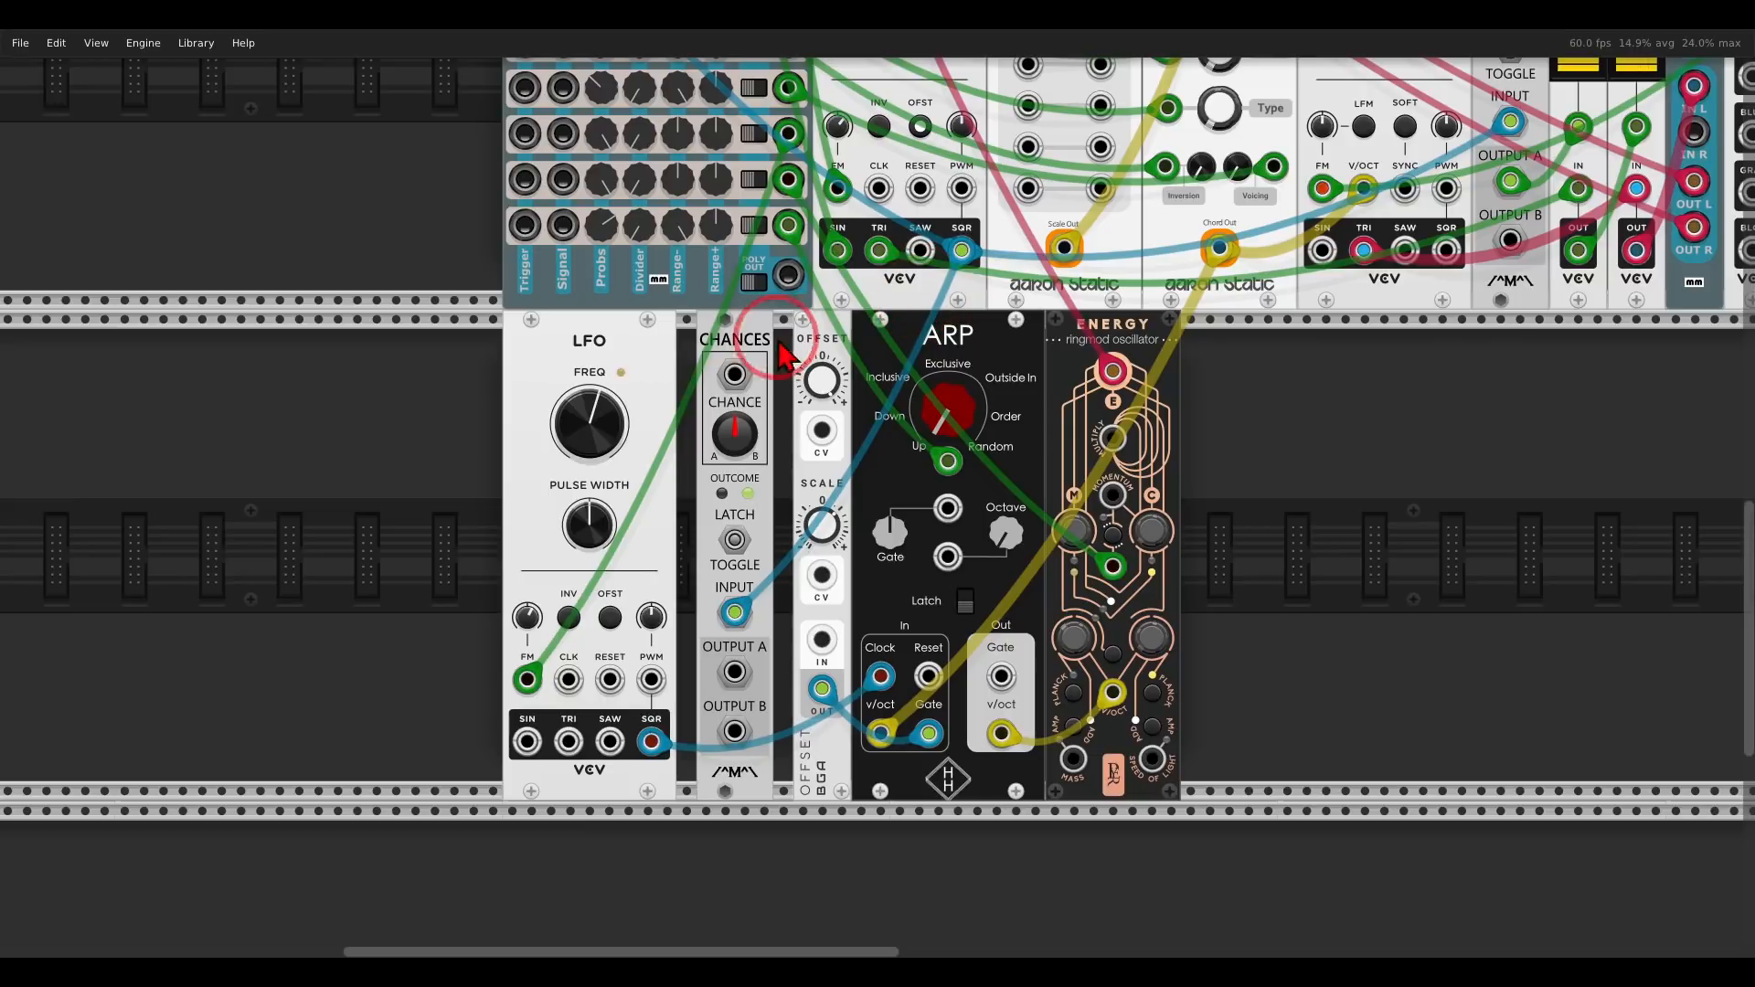
click(751, 534)
click(734, 540)
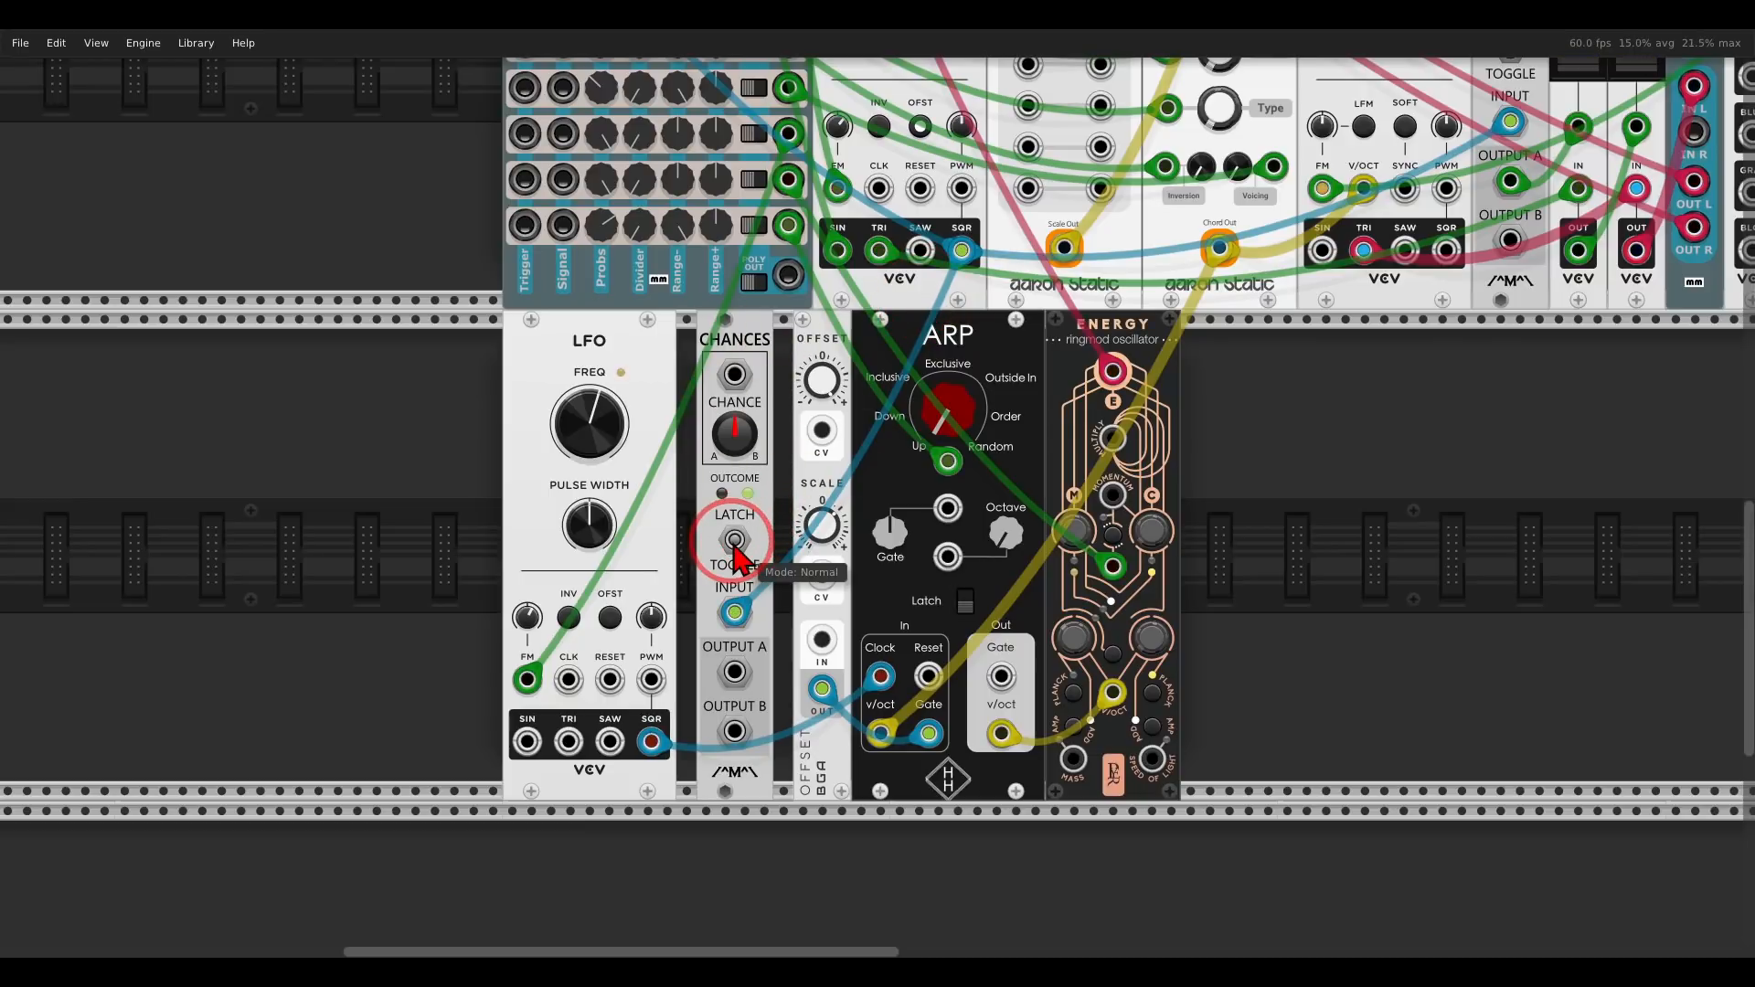
click(735, 547)
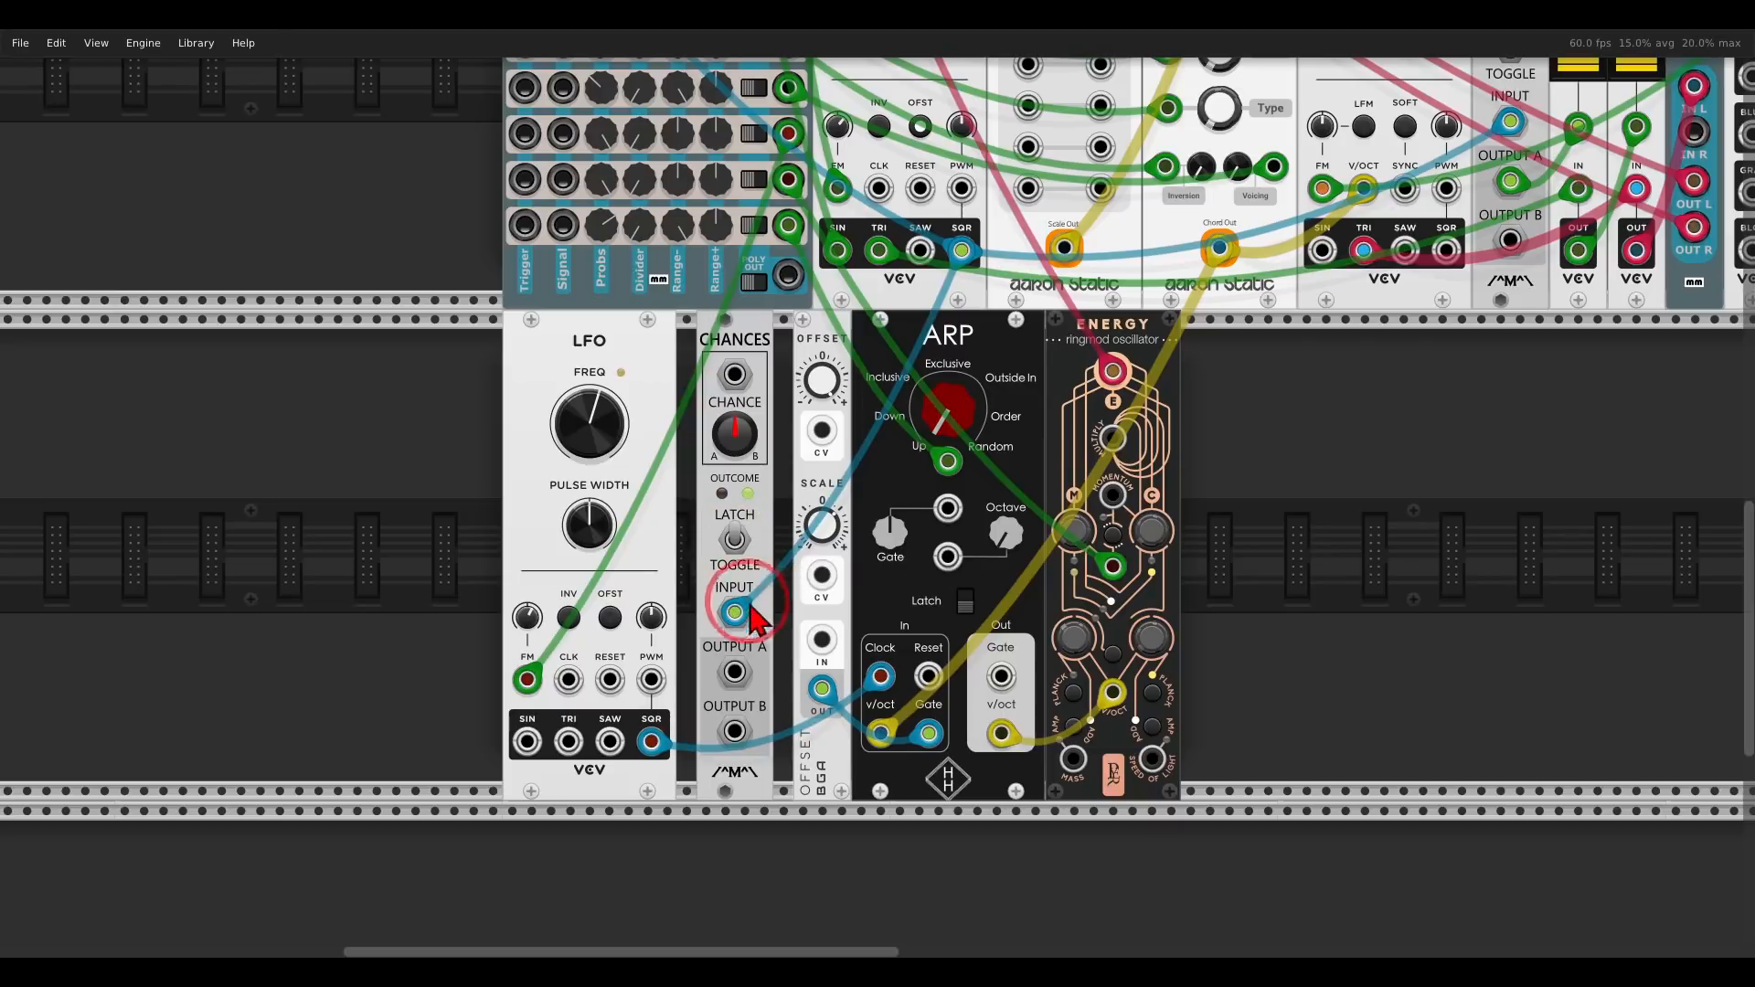
- Move the ARP Gate cable from OFFSET's OUT to CHANCES' OUTPUT A, and delete the OFFSET module
drag(821, 688, 752, 670)
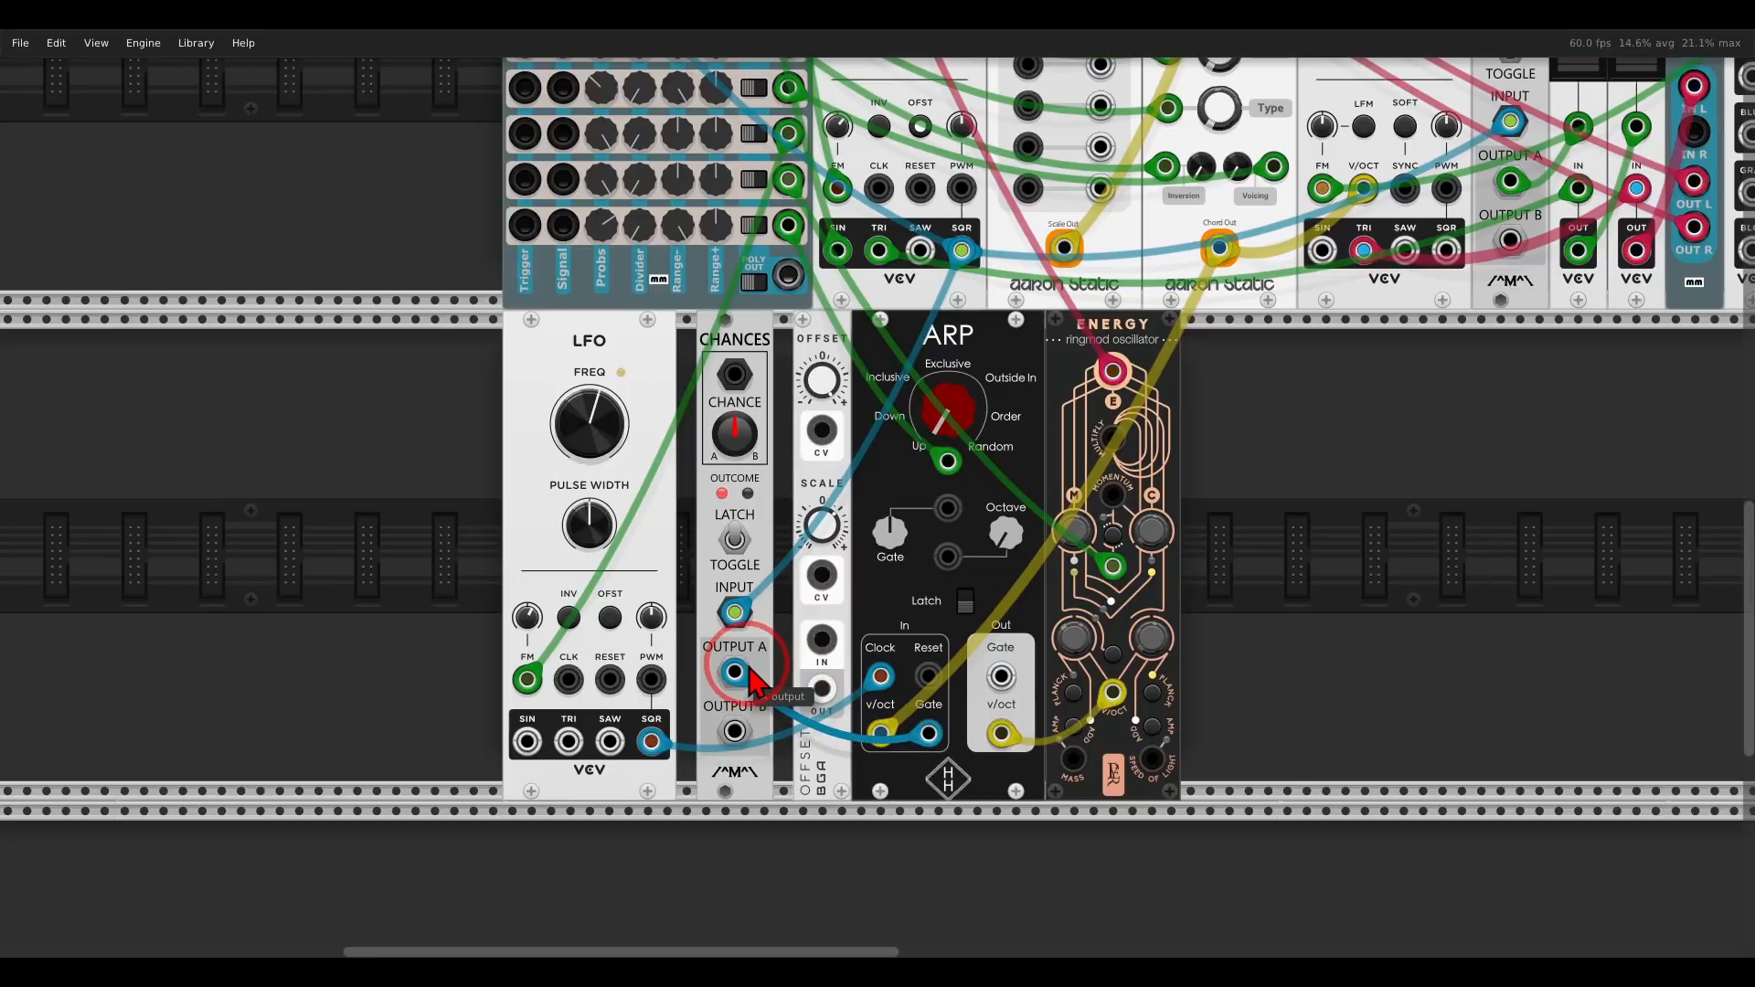
click(820, 359)
key(Delete)
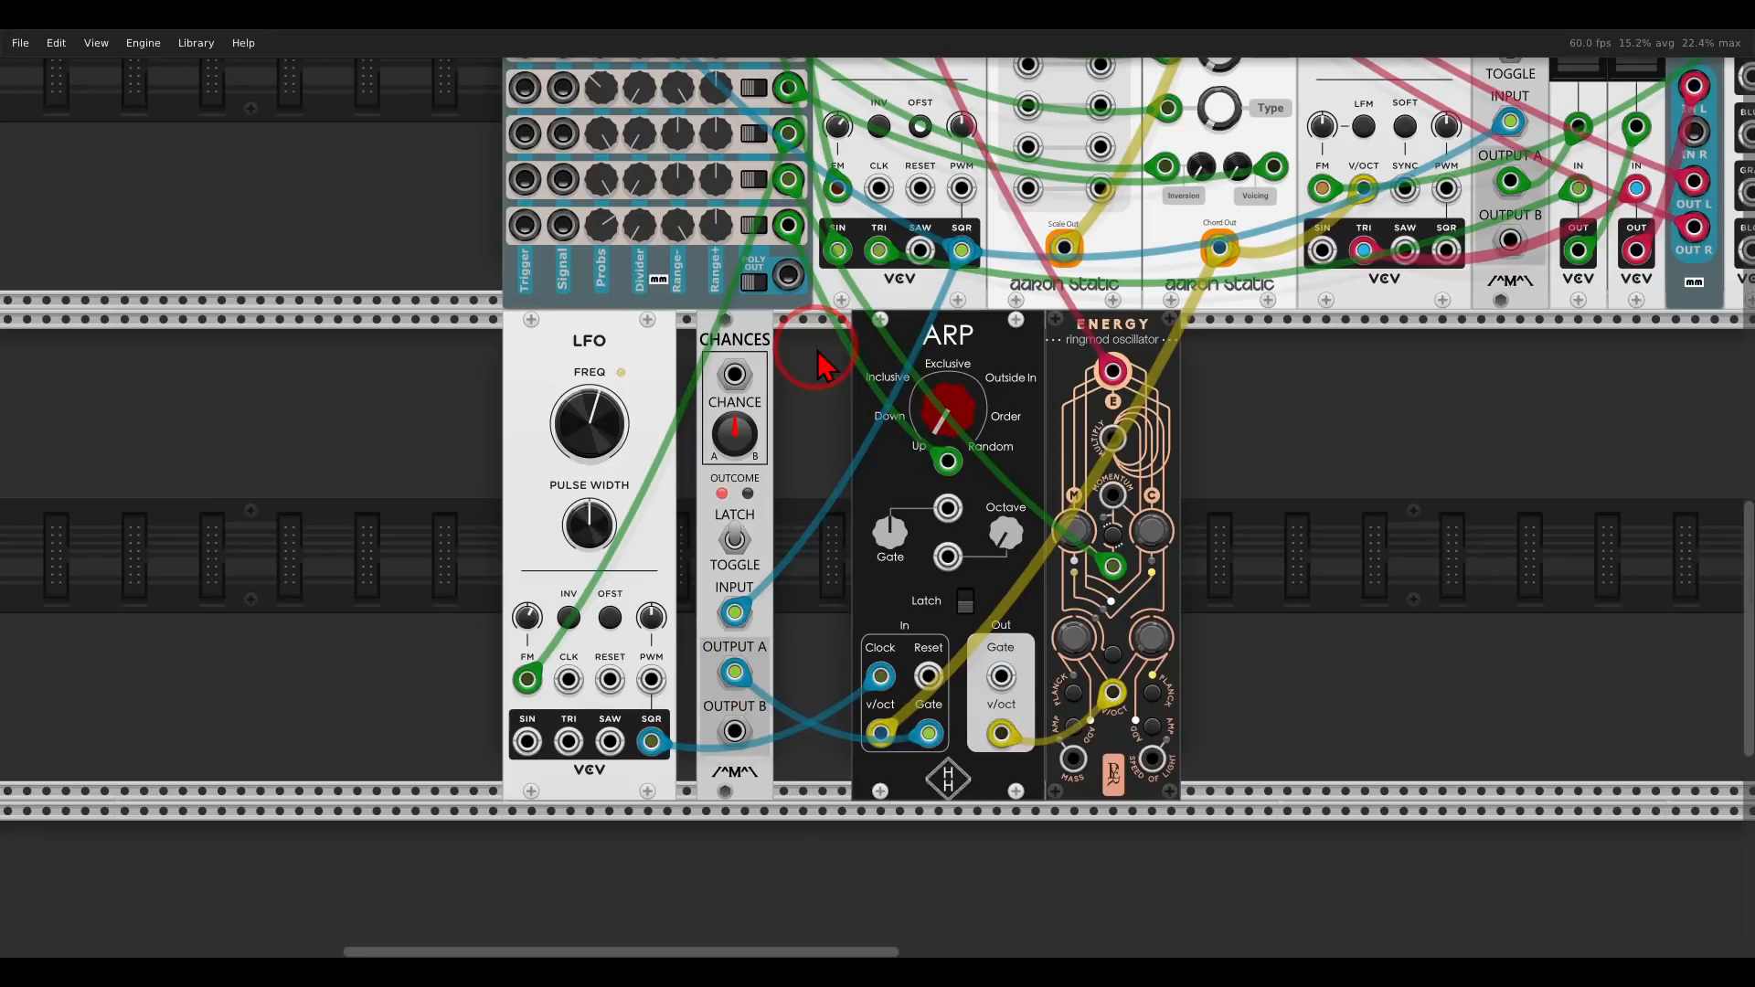
- Close the gaps in the lower row by moving CHANCES against the LFO and ARP with ENERGY against CHANCES
drag(744, 352, 725, 352)
drag(1303, 385, 960, 347)
drag(983, 327, 886, 327)
click(1265, 541)
scroll(1263, 548, left, 3)
scroll(1263, 548, down, 2)
scroll(976, 629, up, 2)
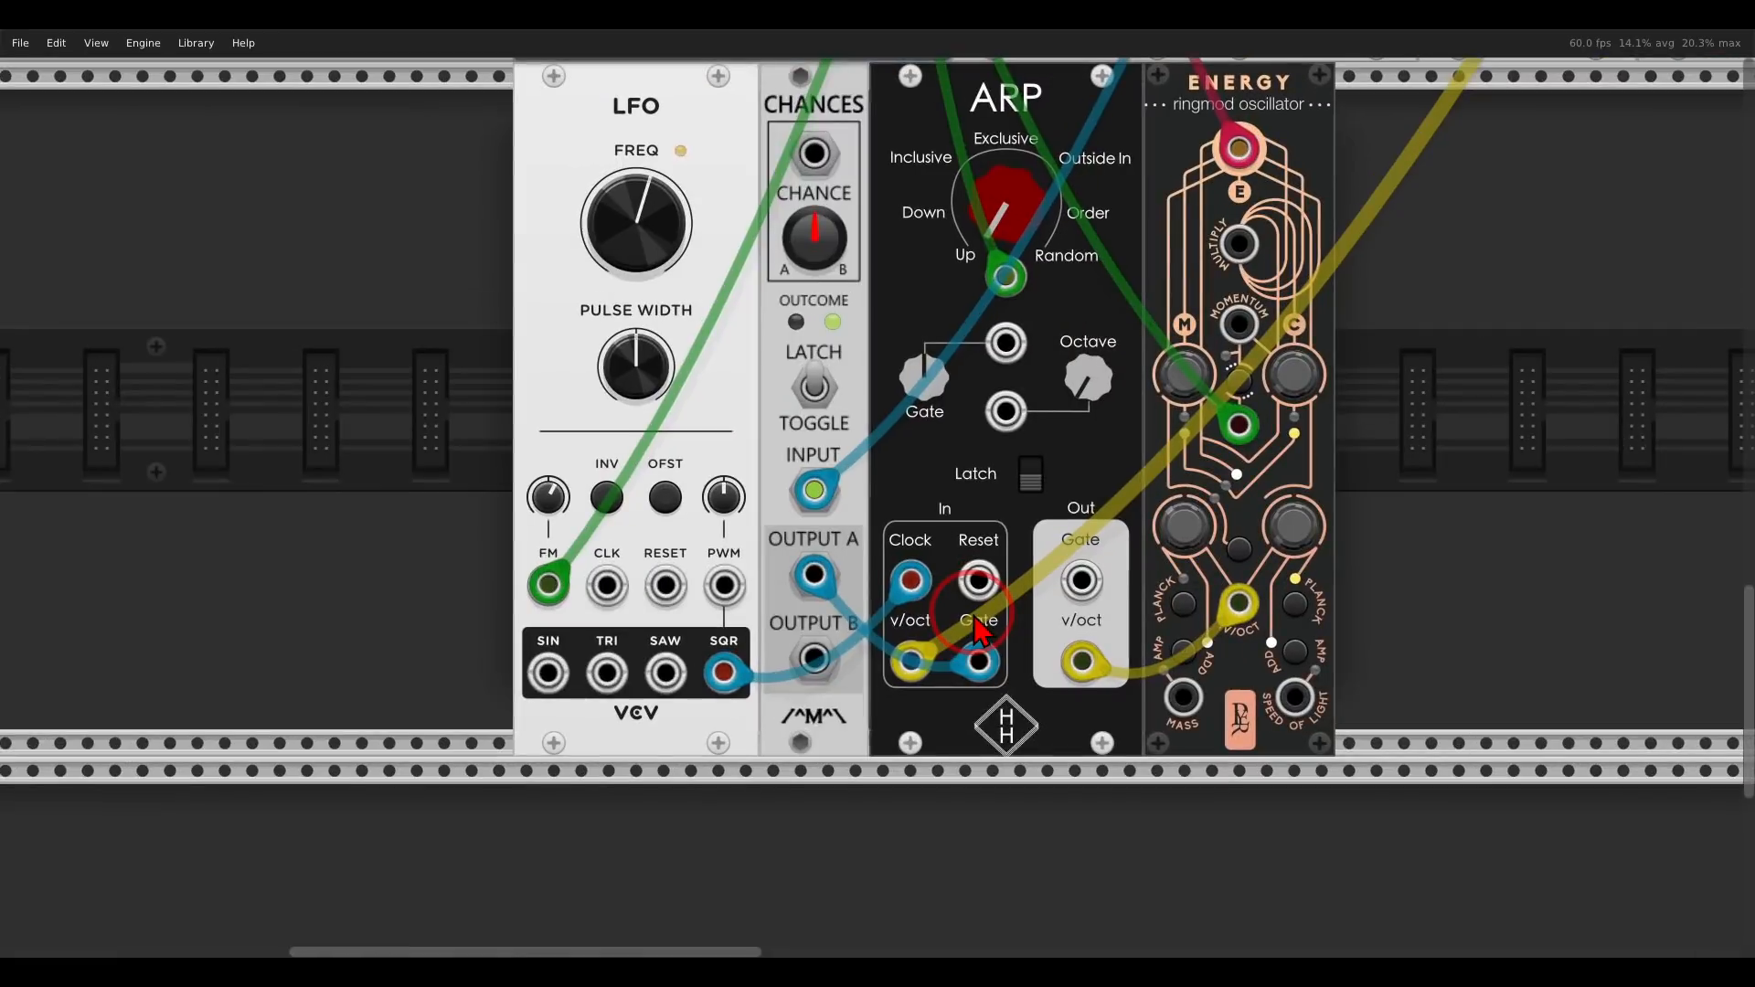
mouse_move(1001, 611)
mouse_down()
mouse_move(934, 644)
mouse_move(971, 708)
mouse_move(1028, 653)
mouse_up()
drag(1233, 402, 1280, 431)
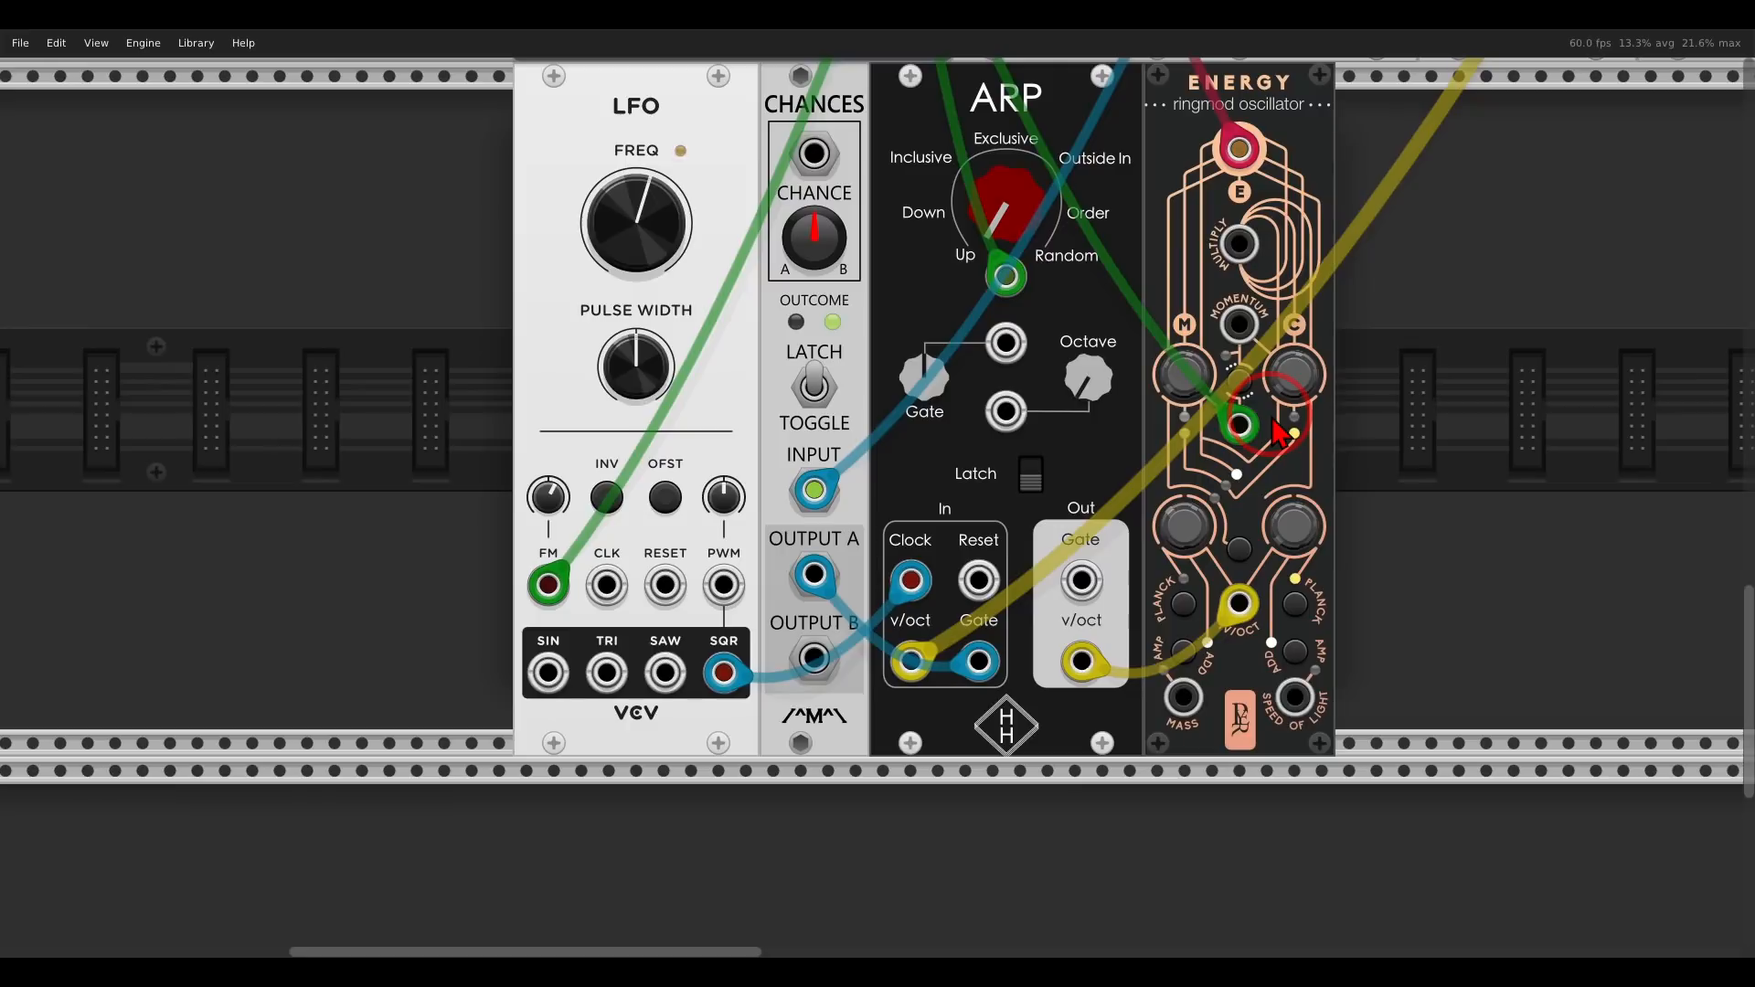
scroll(1344, 399, right, 3)
scroll(1344, 400, up, 1)
mouse_move(1220, 189)
mouse_down()
mouse_move(1129, 102)
mouse_move(1079, 274)
mouse_move(1211, 147)
mouse_up()
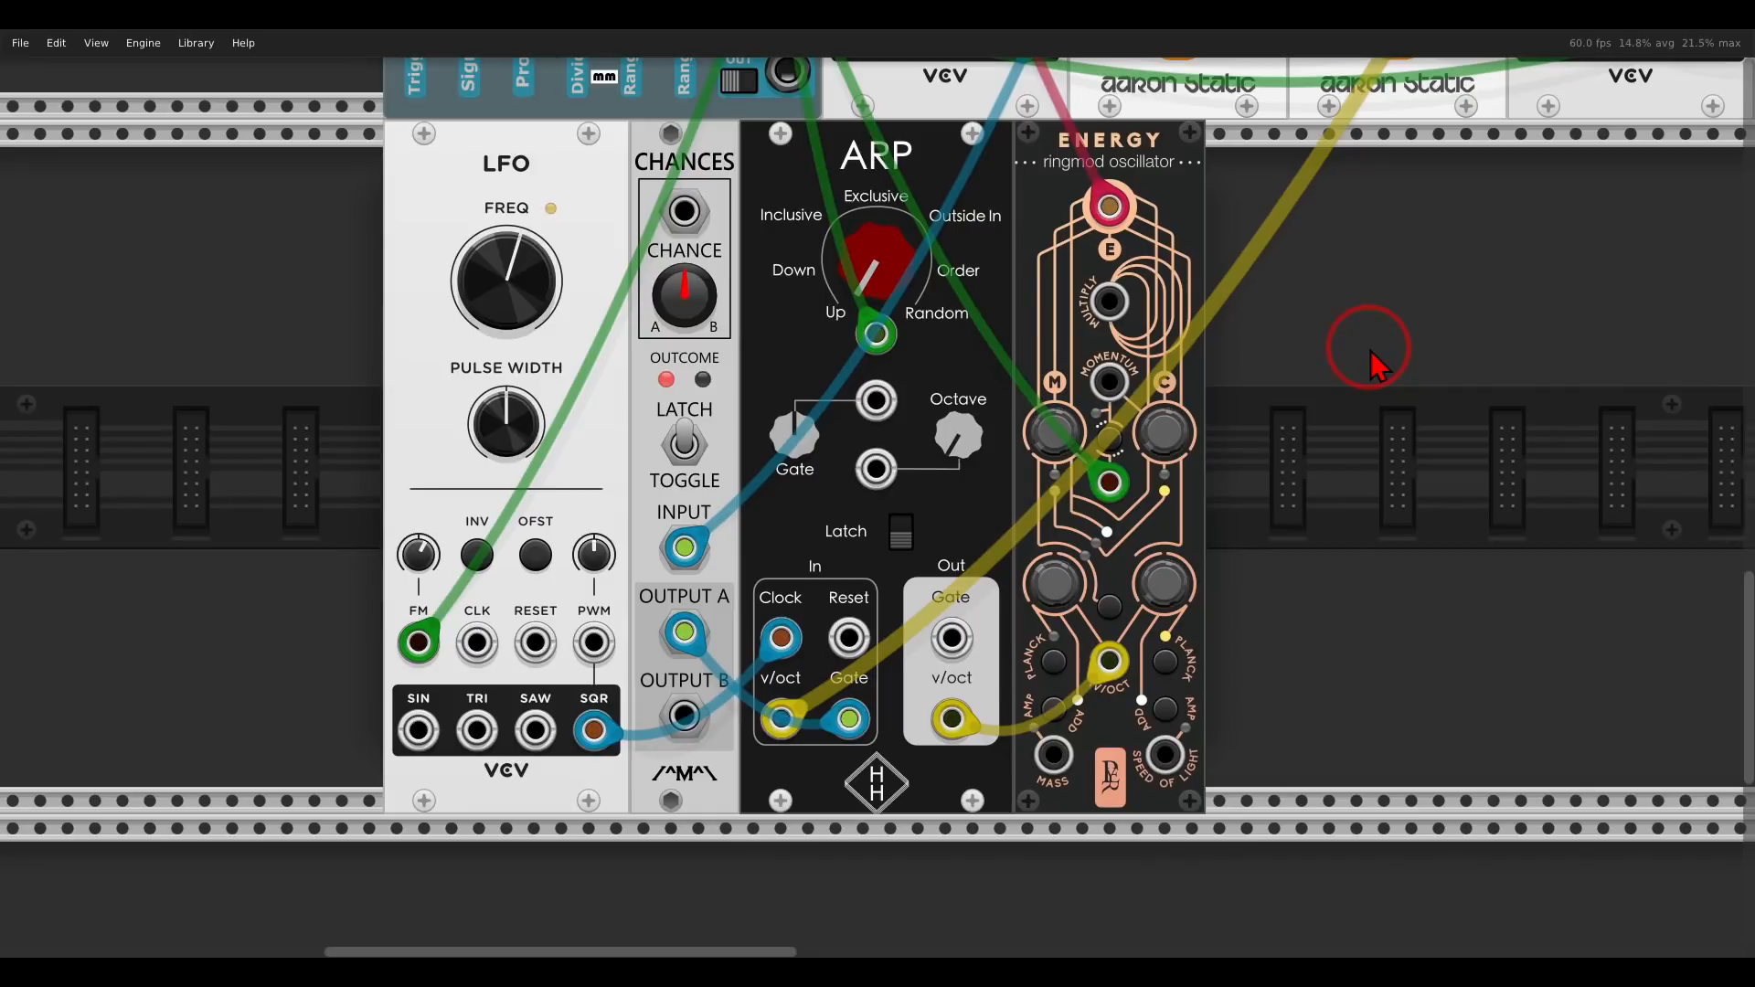
scroll(1371, 361, down, 5)
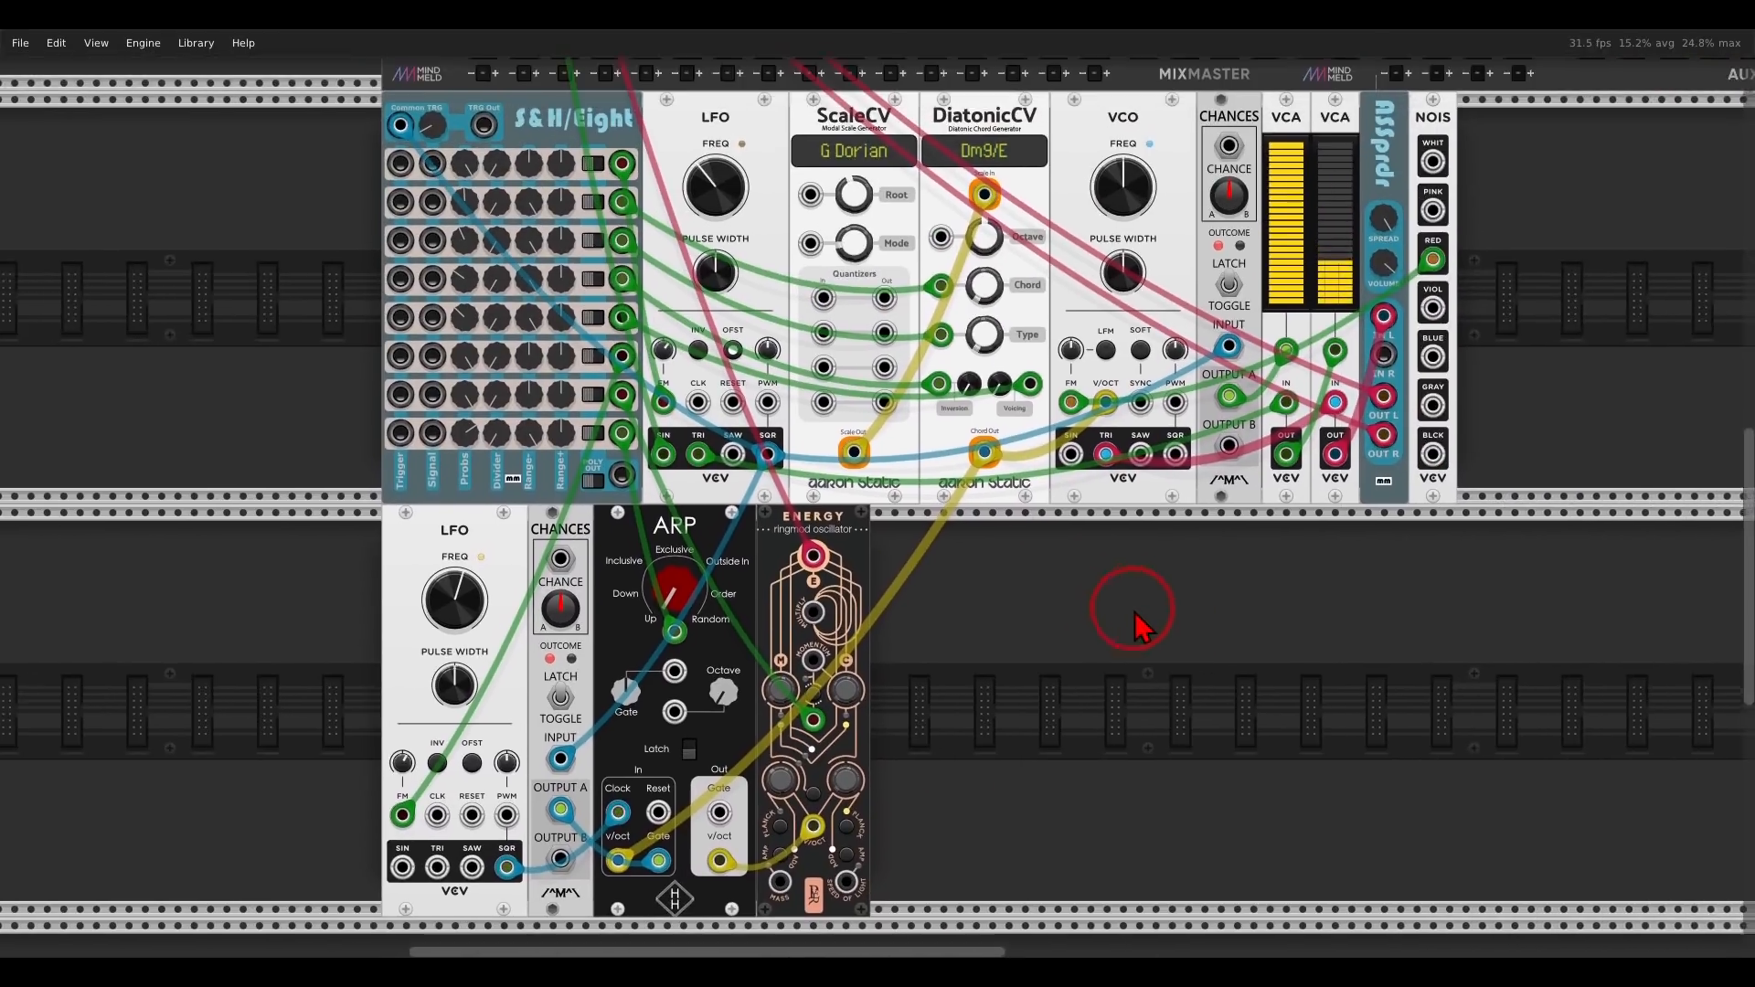
scroll(1143, 590, down, 1)
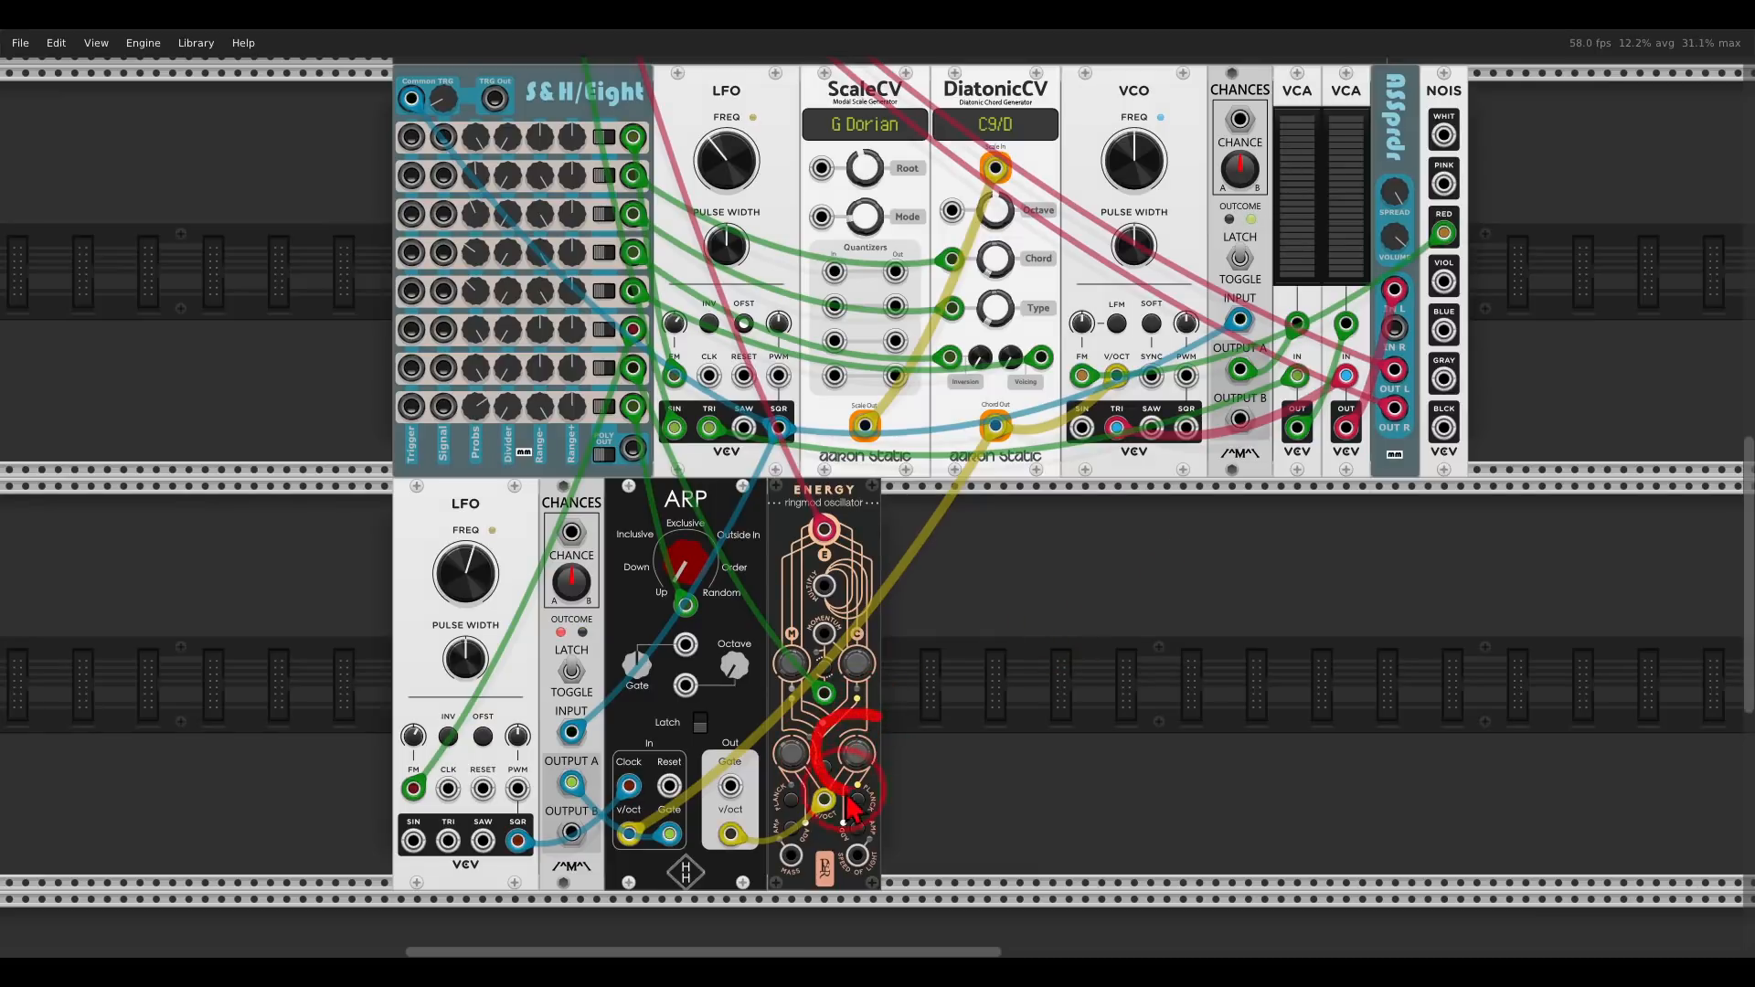
- Add the Instruō saïch oscillator and the I-ō47 filter side by side in the free rack space beyond ENERGY
right_click(965, 658)
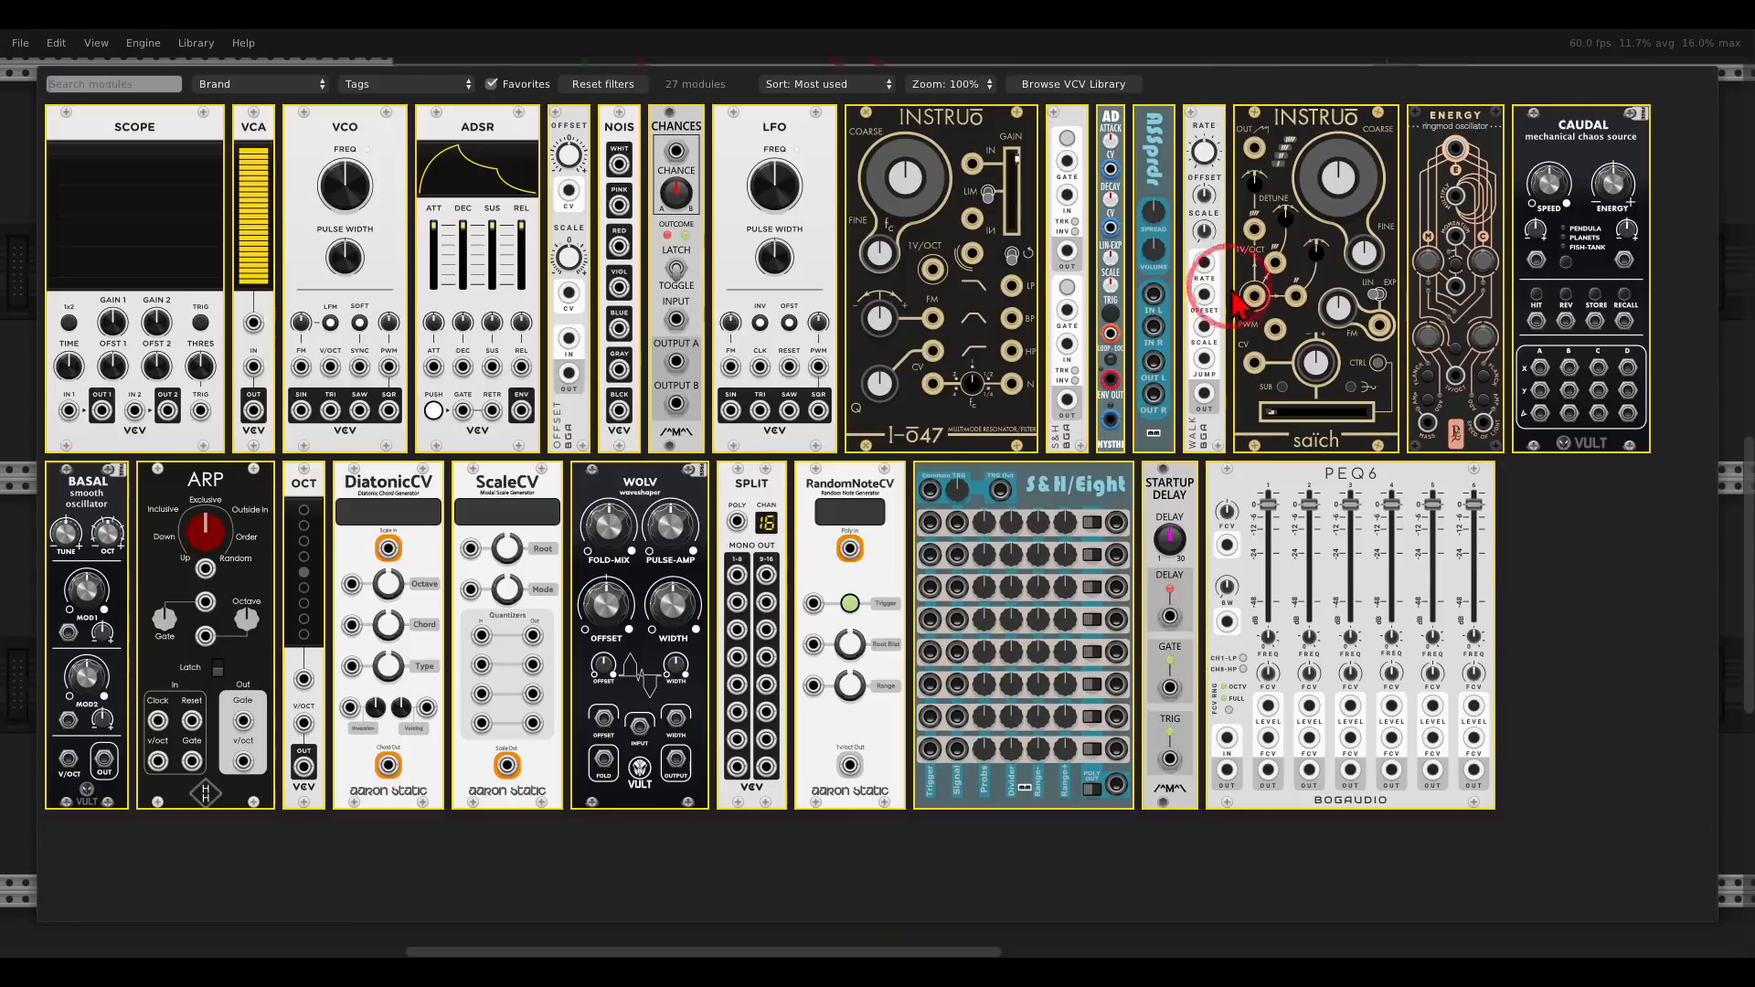
click(1313, 255)
right_click(1313, 613)
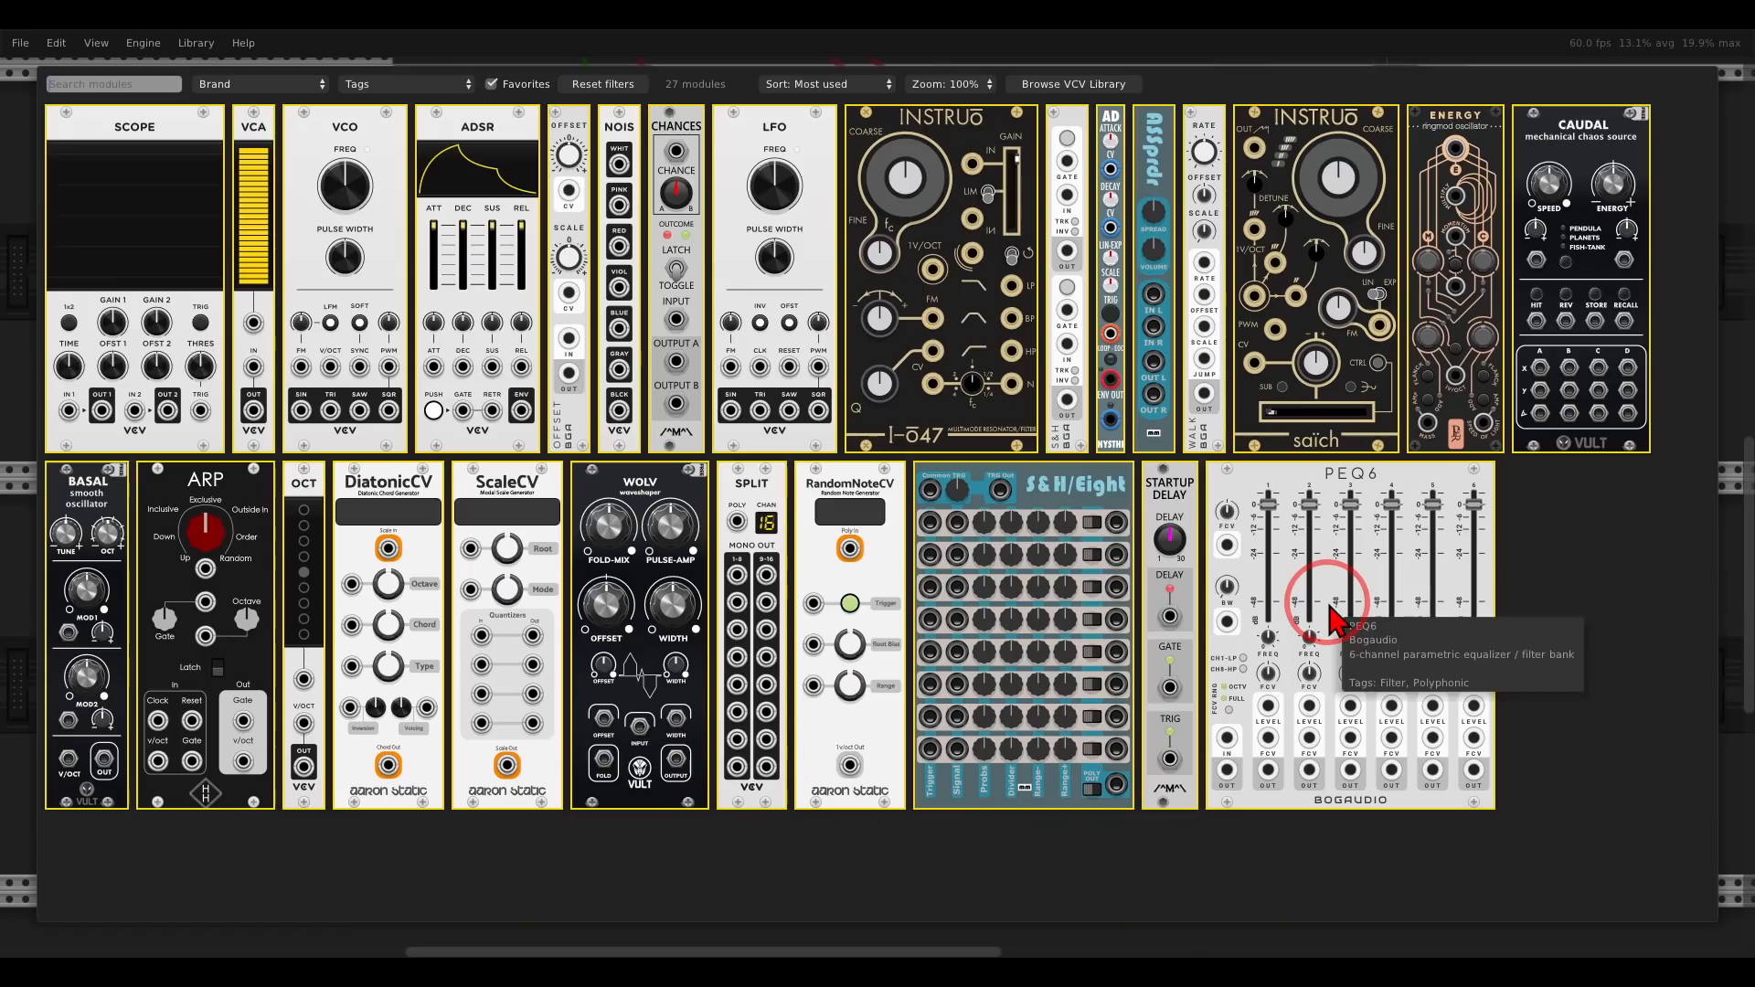
click(971, 228)
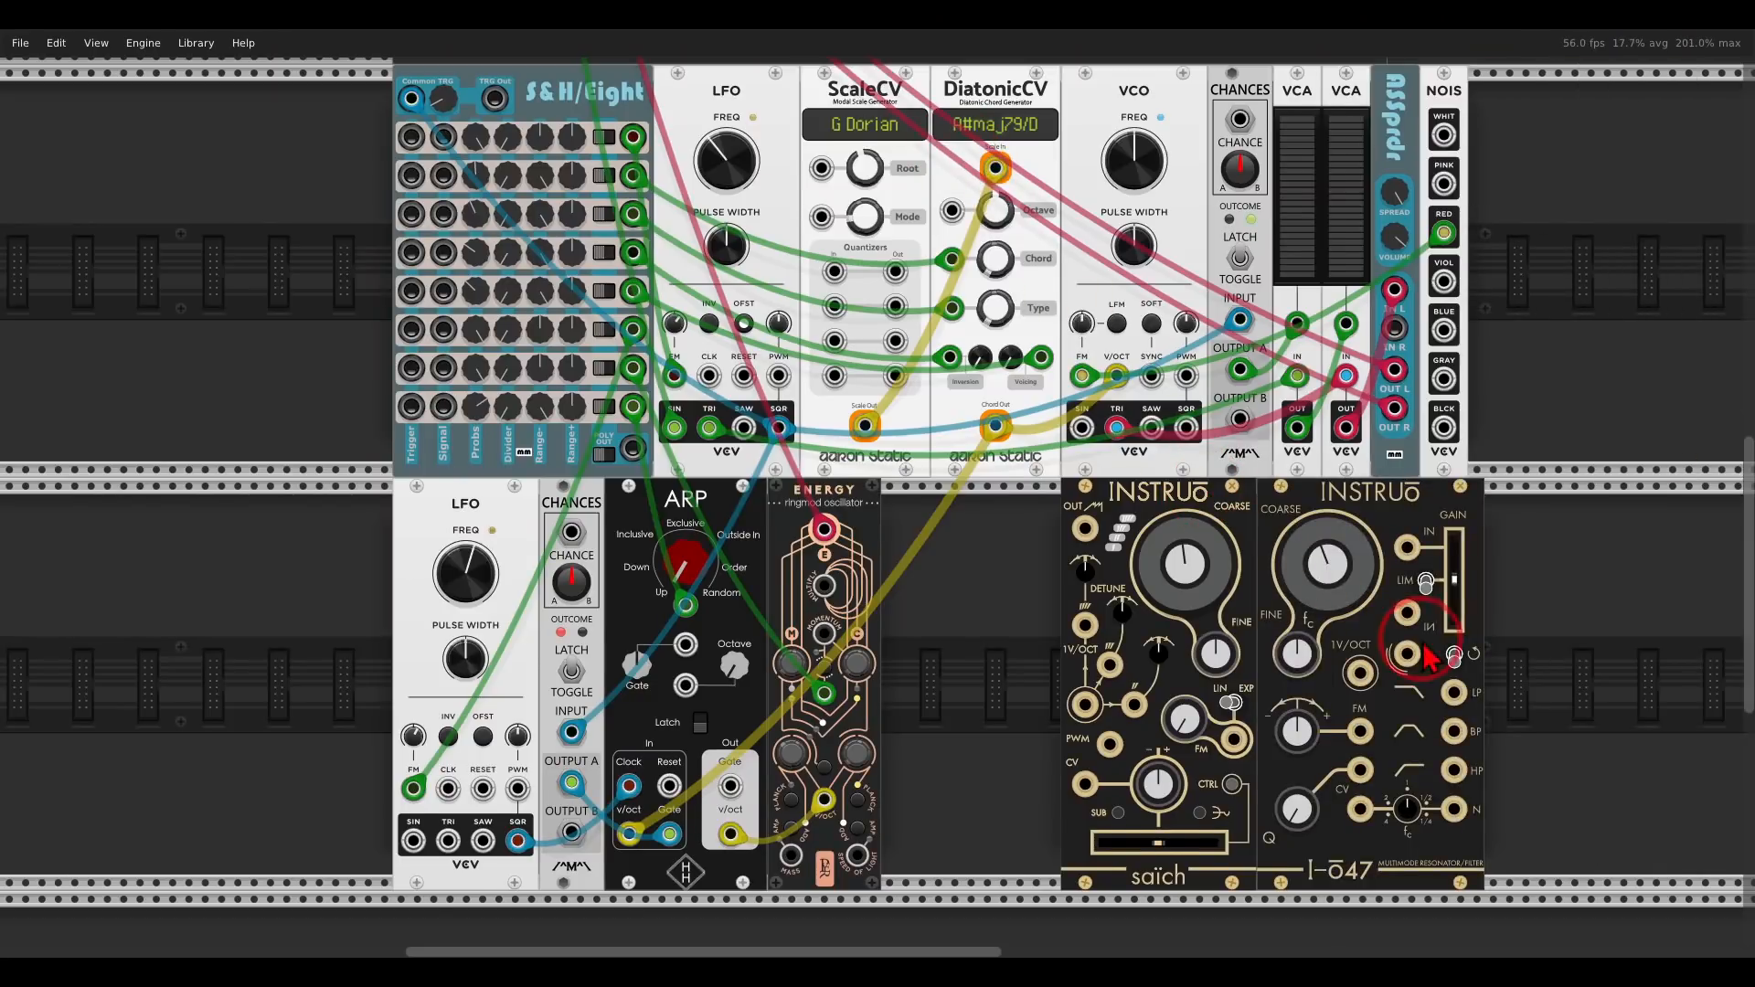
- Patch saïch's OUT to the I-ō47's IN and the filter's LP output to a free MIXMASTER channel with red cables
drag(1420, 641, 1294, 512)
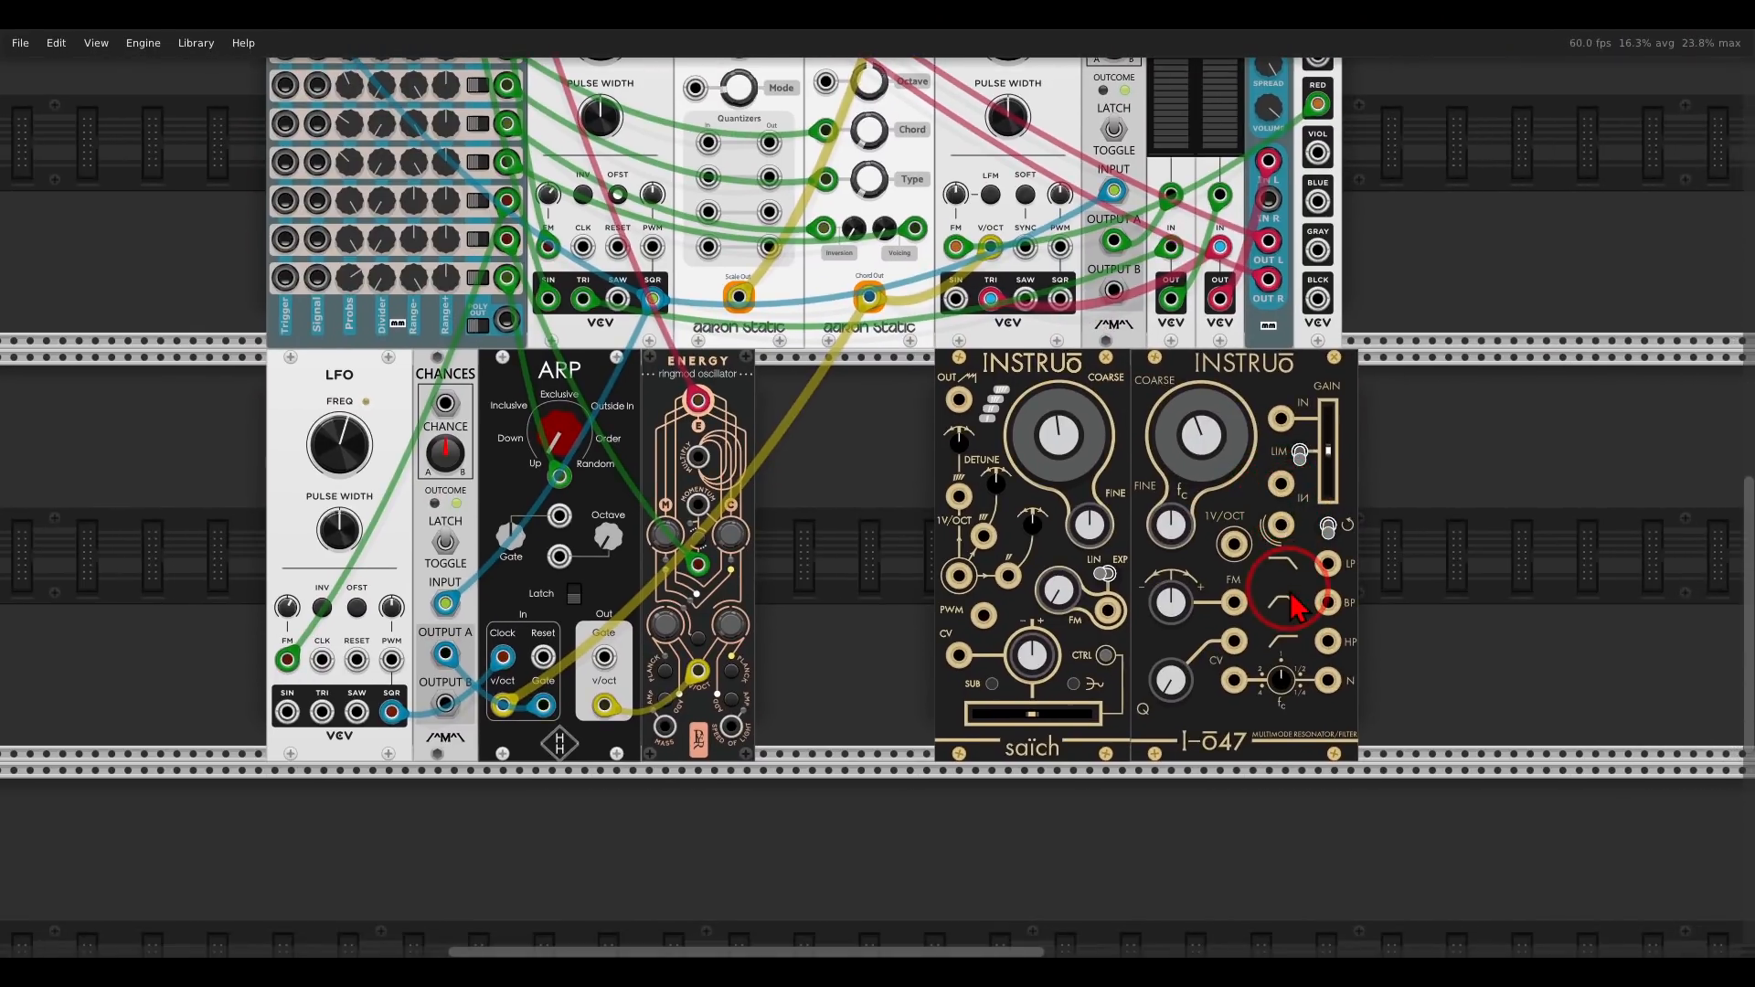
scroll(1298, 529, up, 2)
right_click(898, 363)
drag(917, 413, 1280, 385)
right_click(1337, 561)
drag(1362, 613, 291, 154)
scroll(1101, 715, down, 4)
scroll(1103, 729, down, 4)
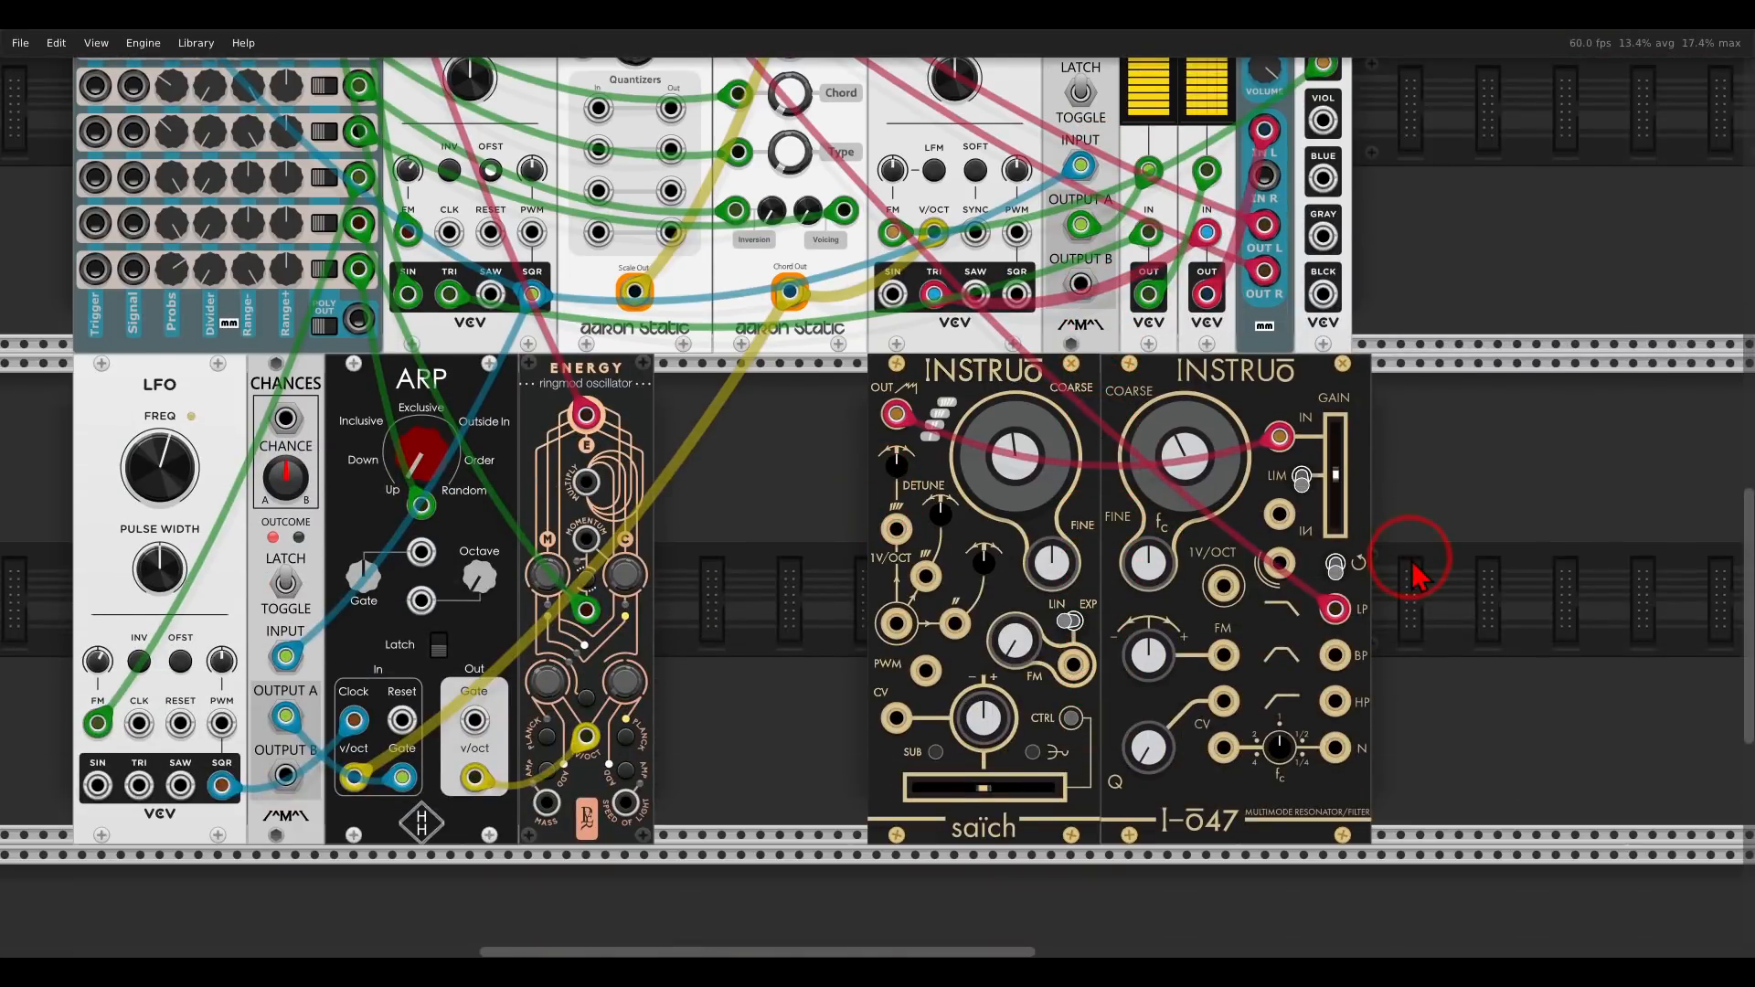
- Add a SPLIT module before saïch and patch DiatonicCV's Chord Out to its POLY input with a yellow cable
right_click(788, 598)
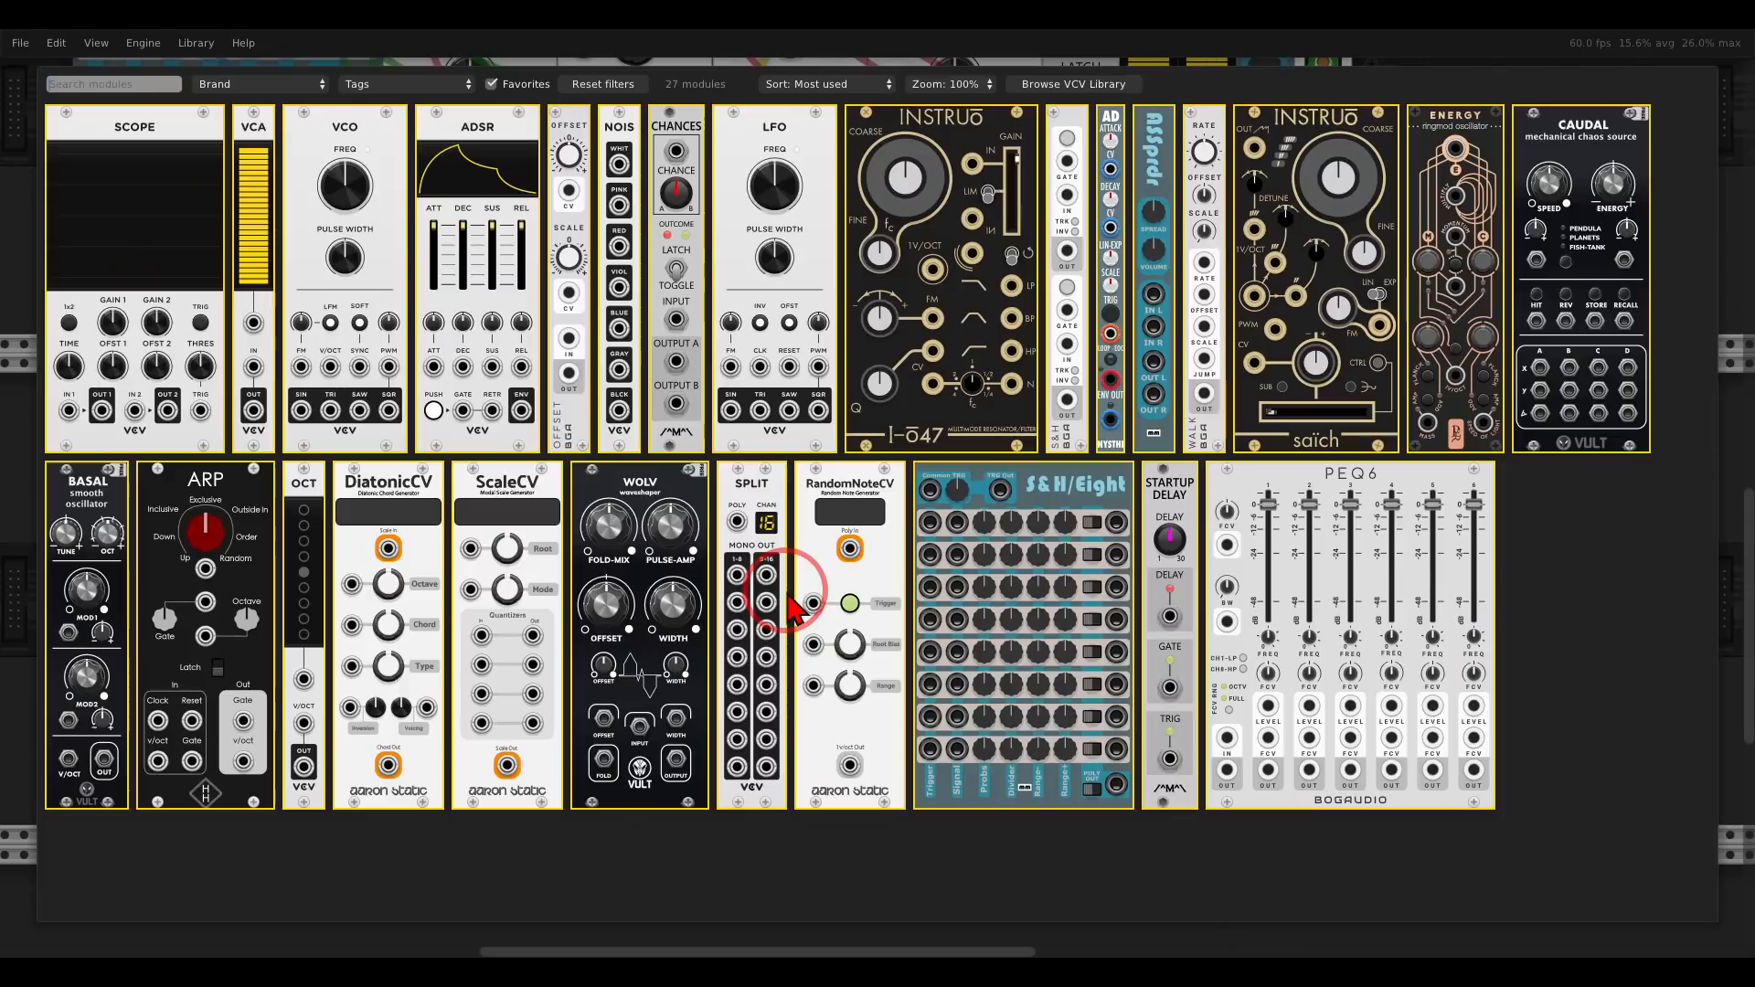
click(788, 611)
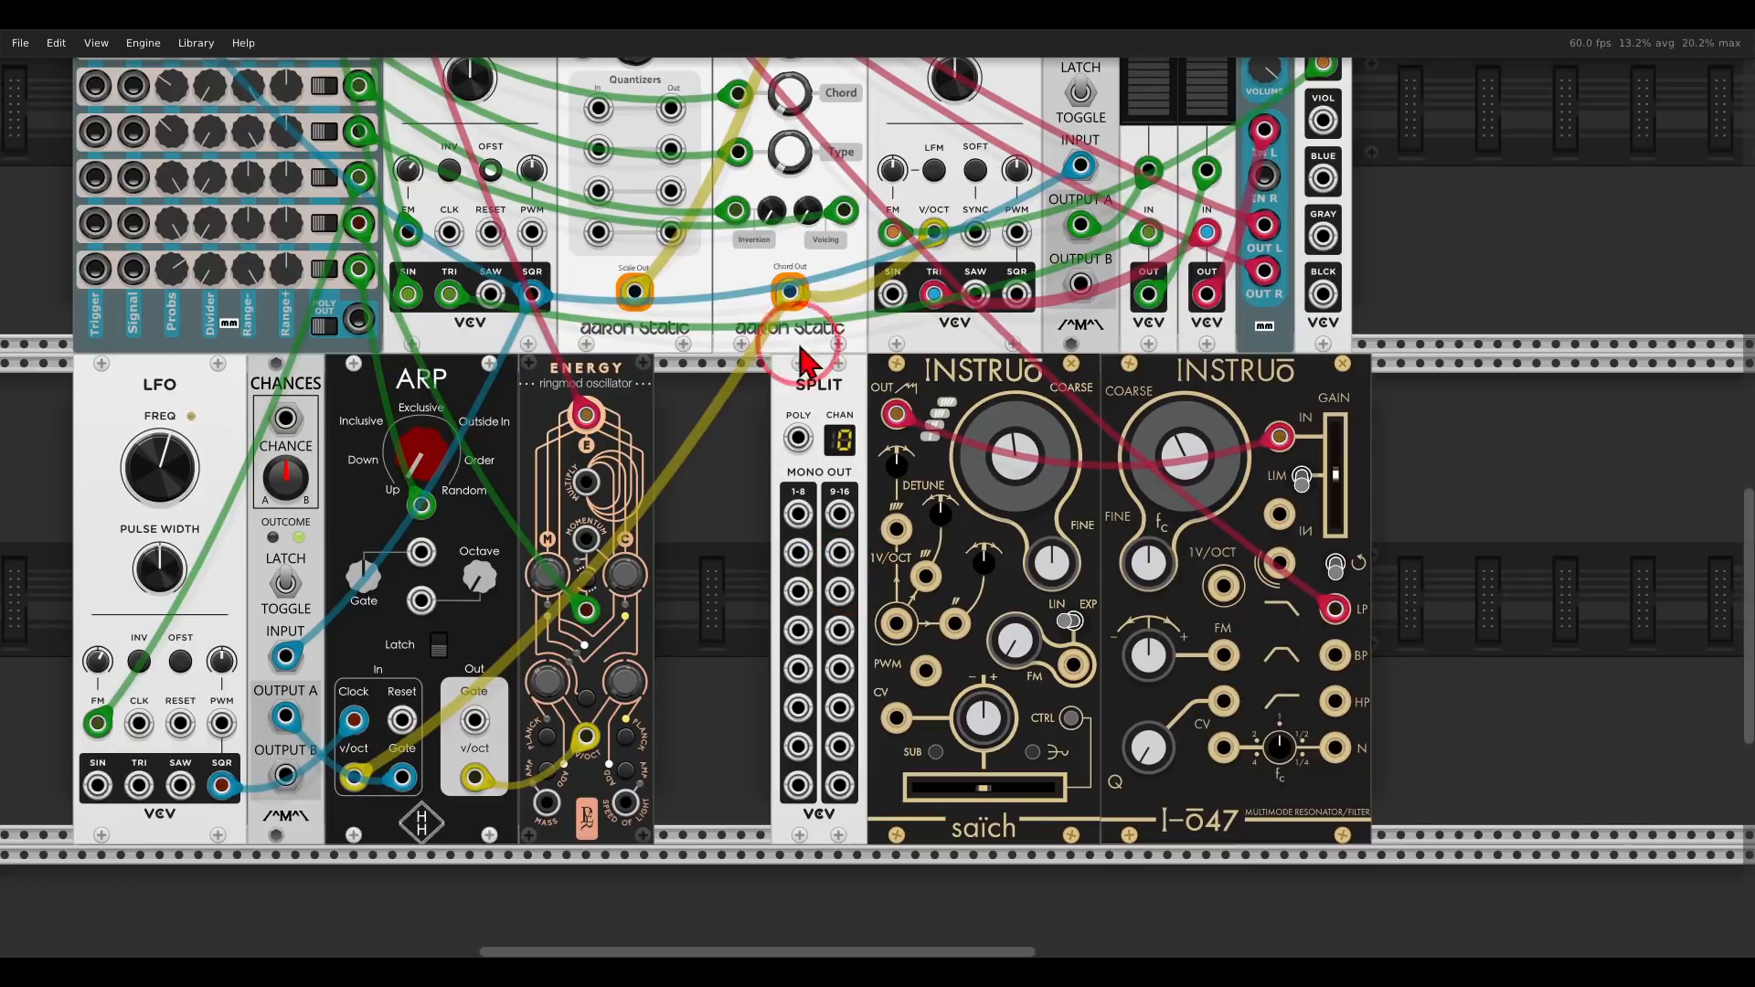
right_click(790, 293)
mouse_move(810, 421)
mouse_down()
mouse_move(802, 457)
mouse_move(737, 501)
mouse_move(812, 429)
mouse_move(848, 473)
mouse_move(859, 400)
mouse_up()
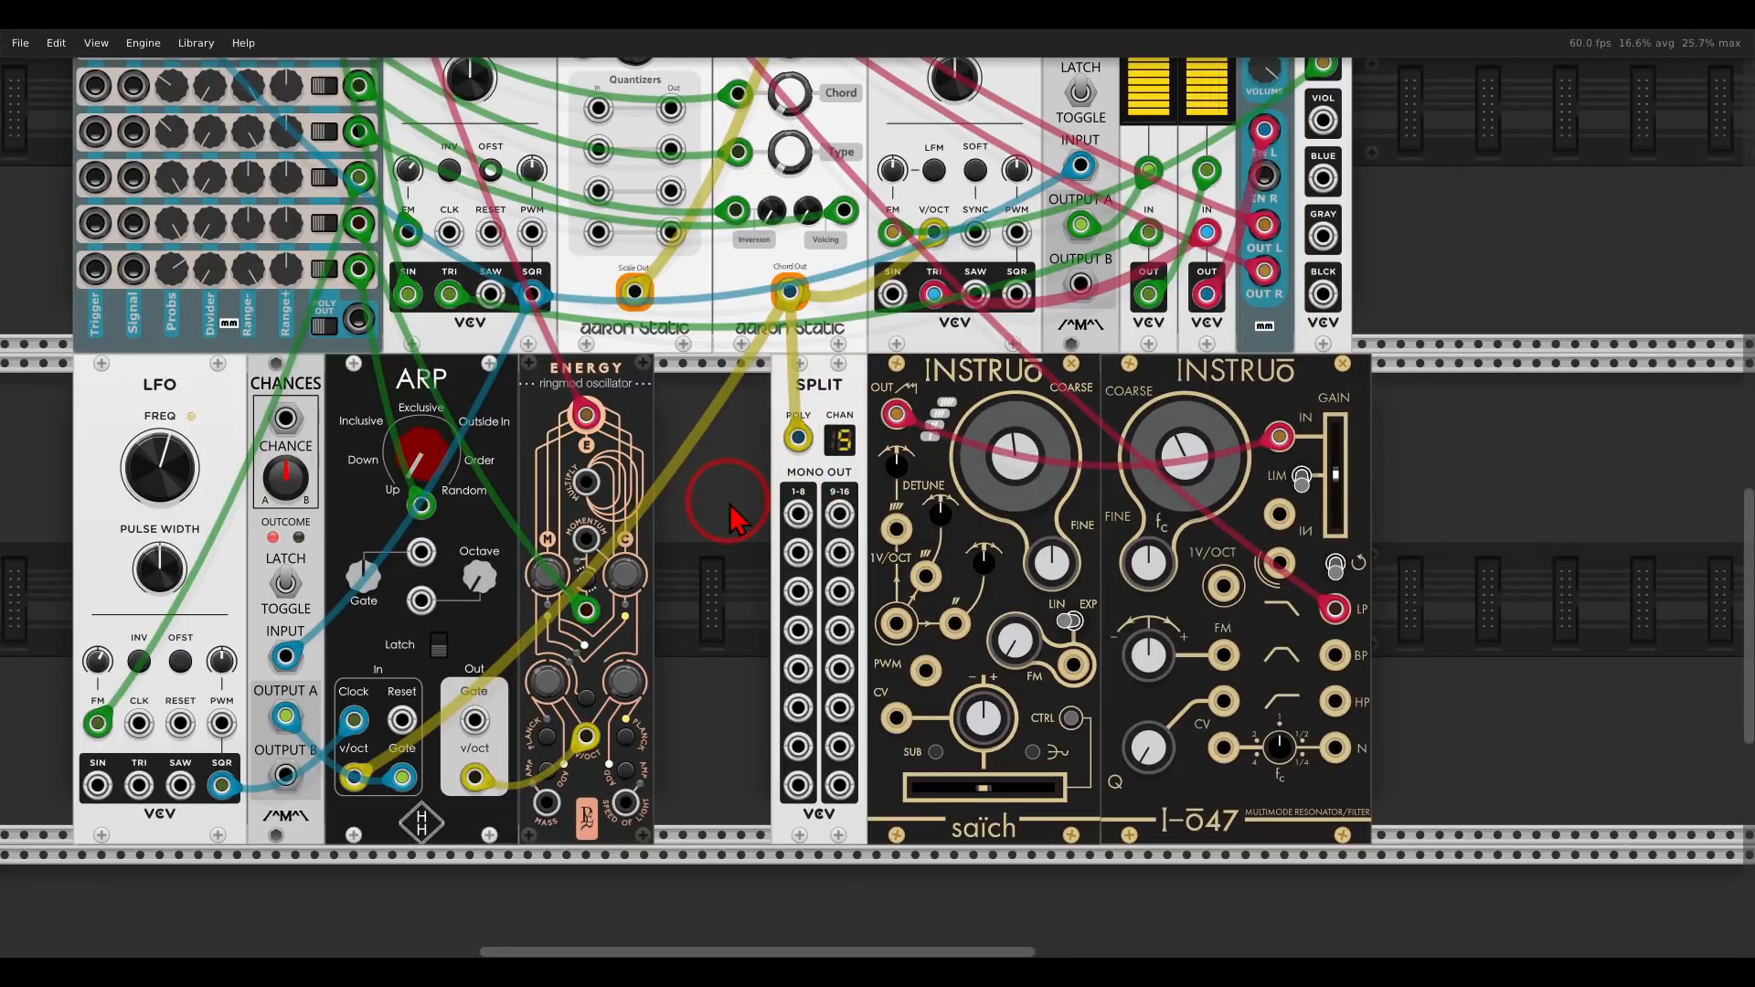
- Patch SPLIT's first mono output to saïch's 1V/OCT input with a yellow cable, and try a higher Coarse cutoff on the I-ō47
drag(766, 510, 763, 678)
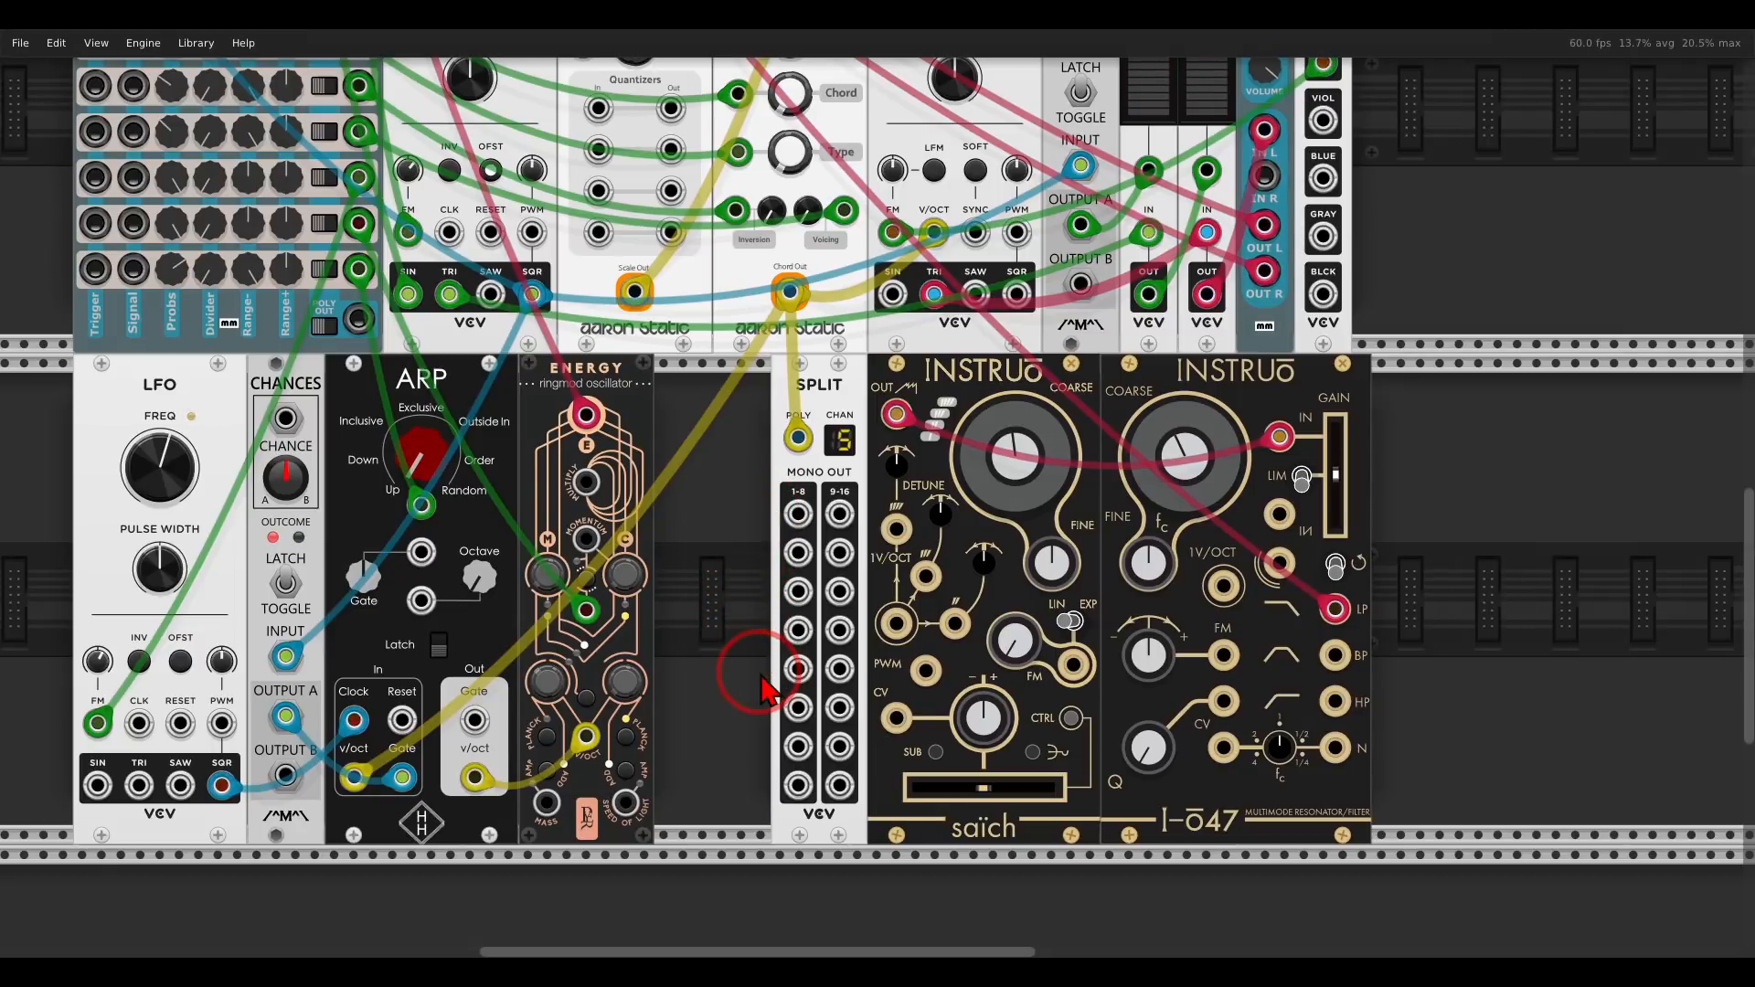
mouse_move(756, 502)
mouse_down()
mouse_move(777, 530)
mouse_move(766, 549)
mouse_up()
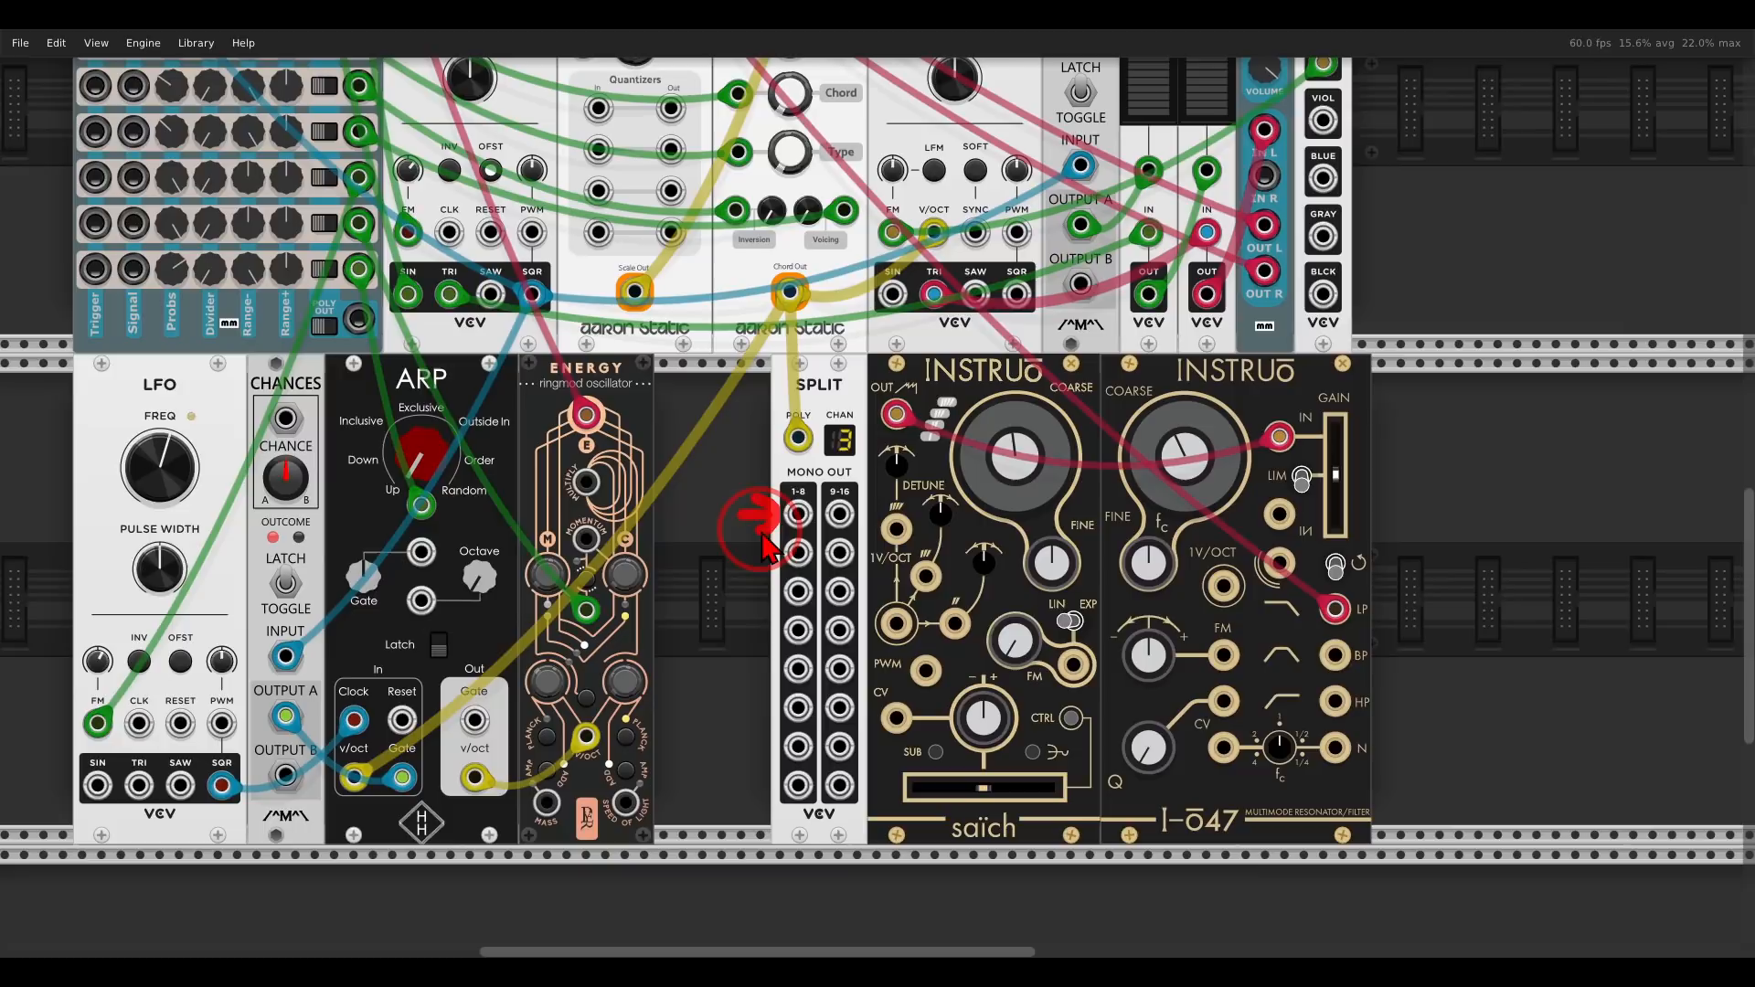
drag(846, 629, 896, 624)
drag(1199, 460, 1199, 428)
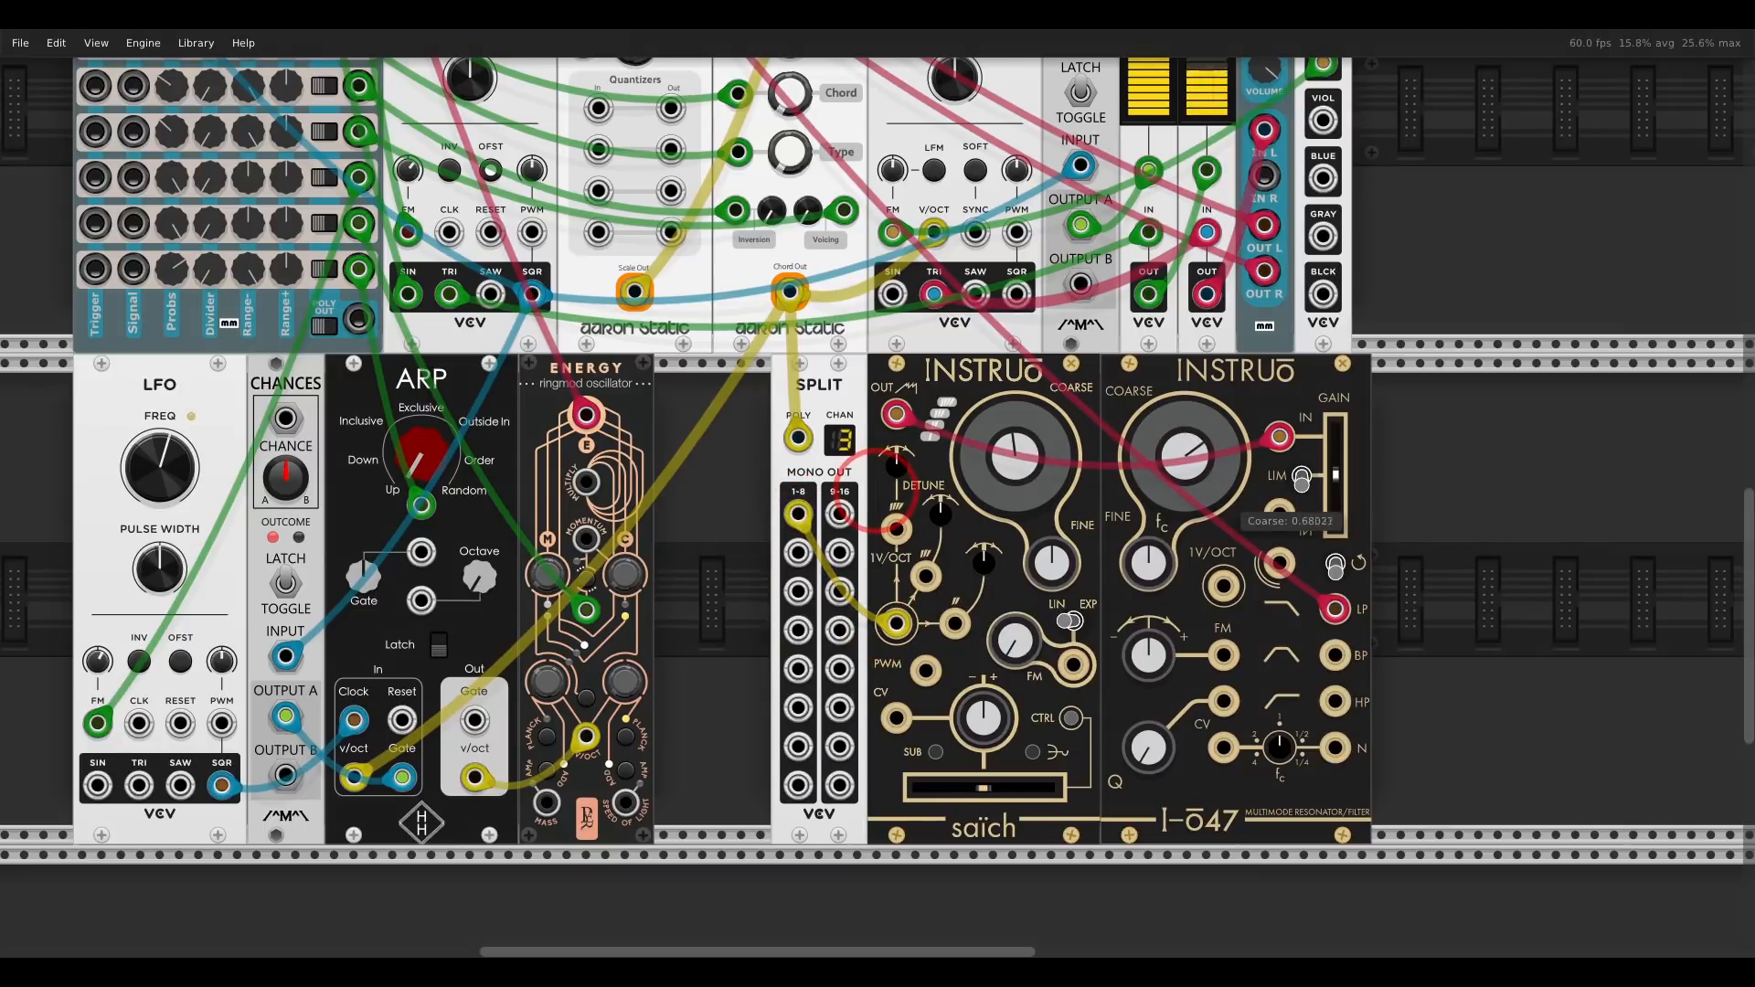
drag(1199, 427, 1198, 457)
- Make room before saïch, add an OCT module between SPLIT and saïch, and move saïch and I-ō47 up against it
drag(1512, 497, 971, 414)
right_click(939, 459)
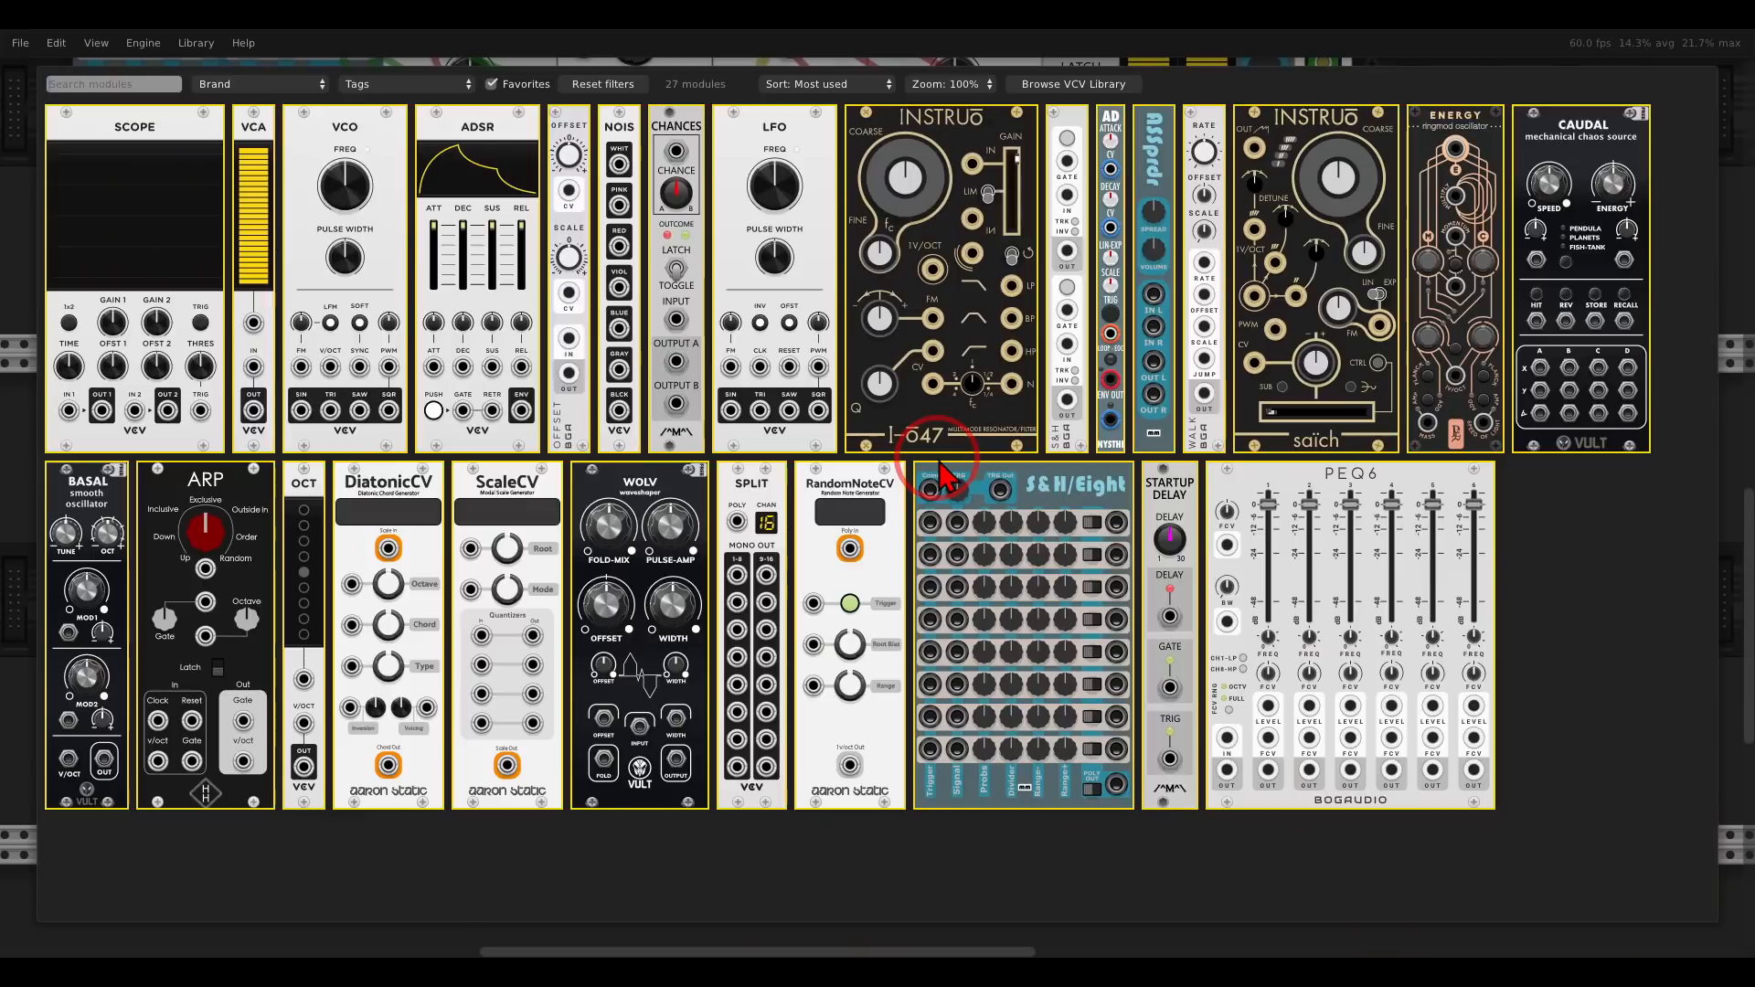
click(311, 512)
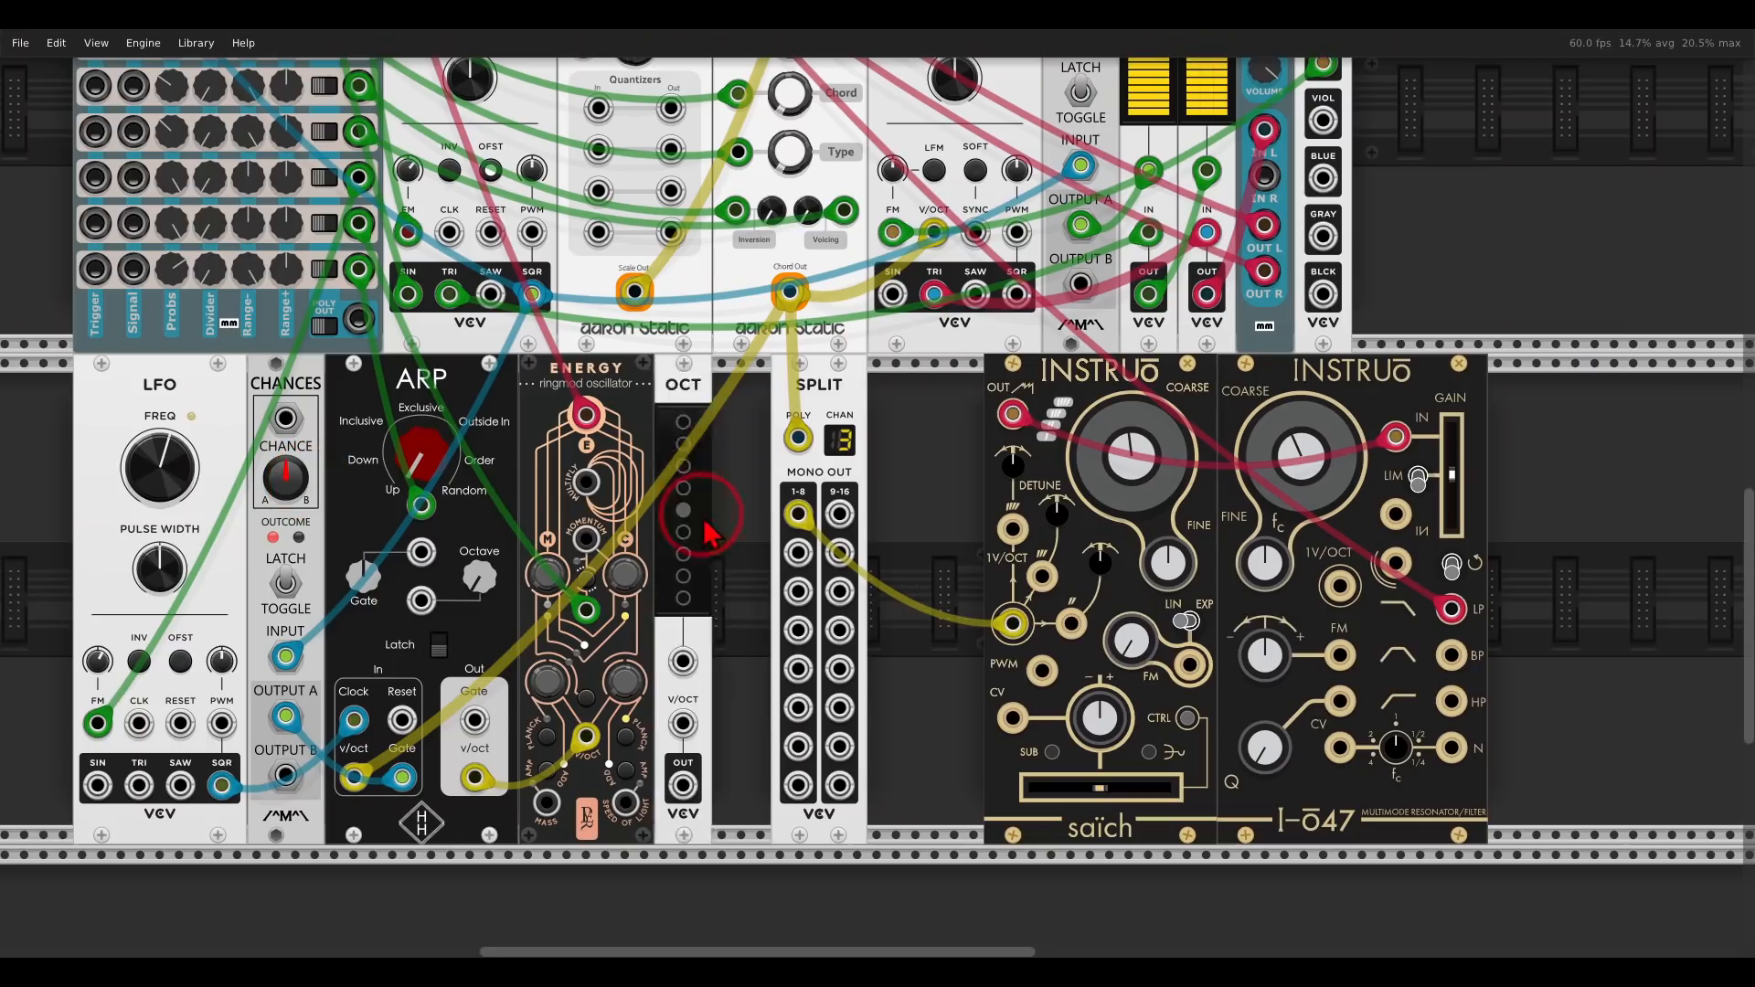
scroll(929, 443, down, 2)
scroll(928, 458, up, 2)
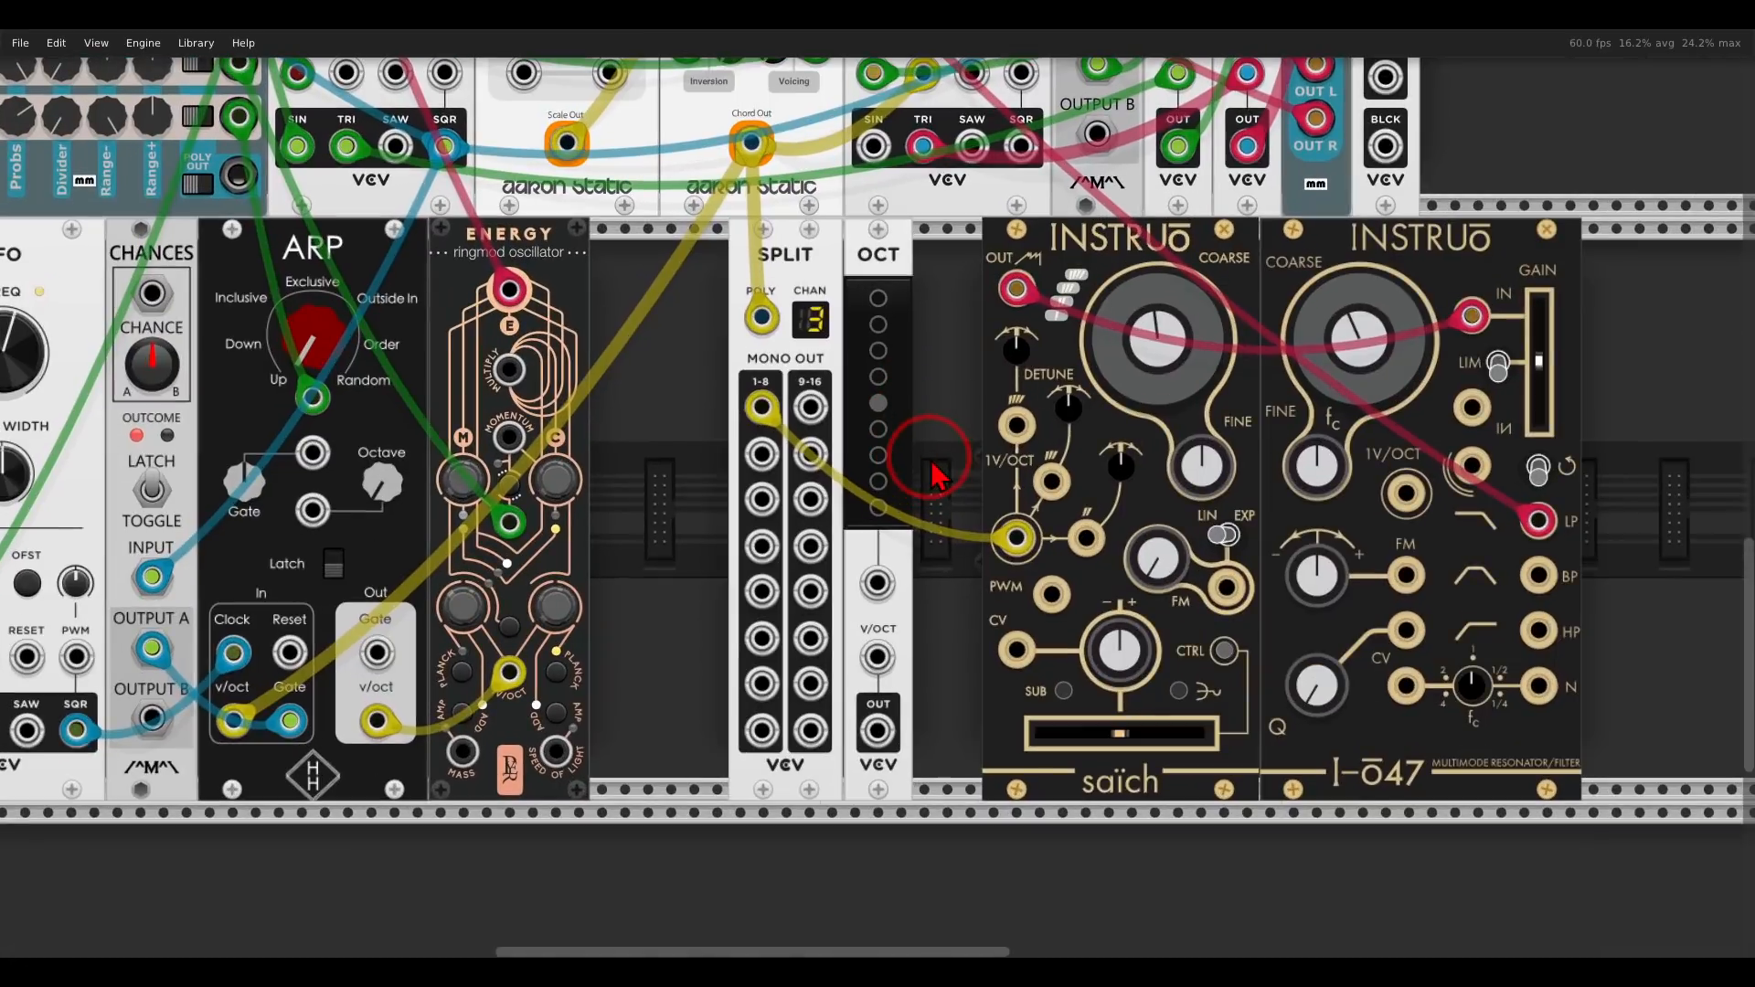
drag(1617, 337, 1170, 244)
click(1570, 350)
- Route SPLIT's first output through OCT's V/OCT input and OUT to saïch's 1V/OCT, with OCT set two octaves down
drag(947, 538, 878, 656)
right_click(880, 731)
click(901, 842)
click(946, 537)
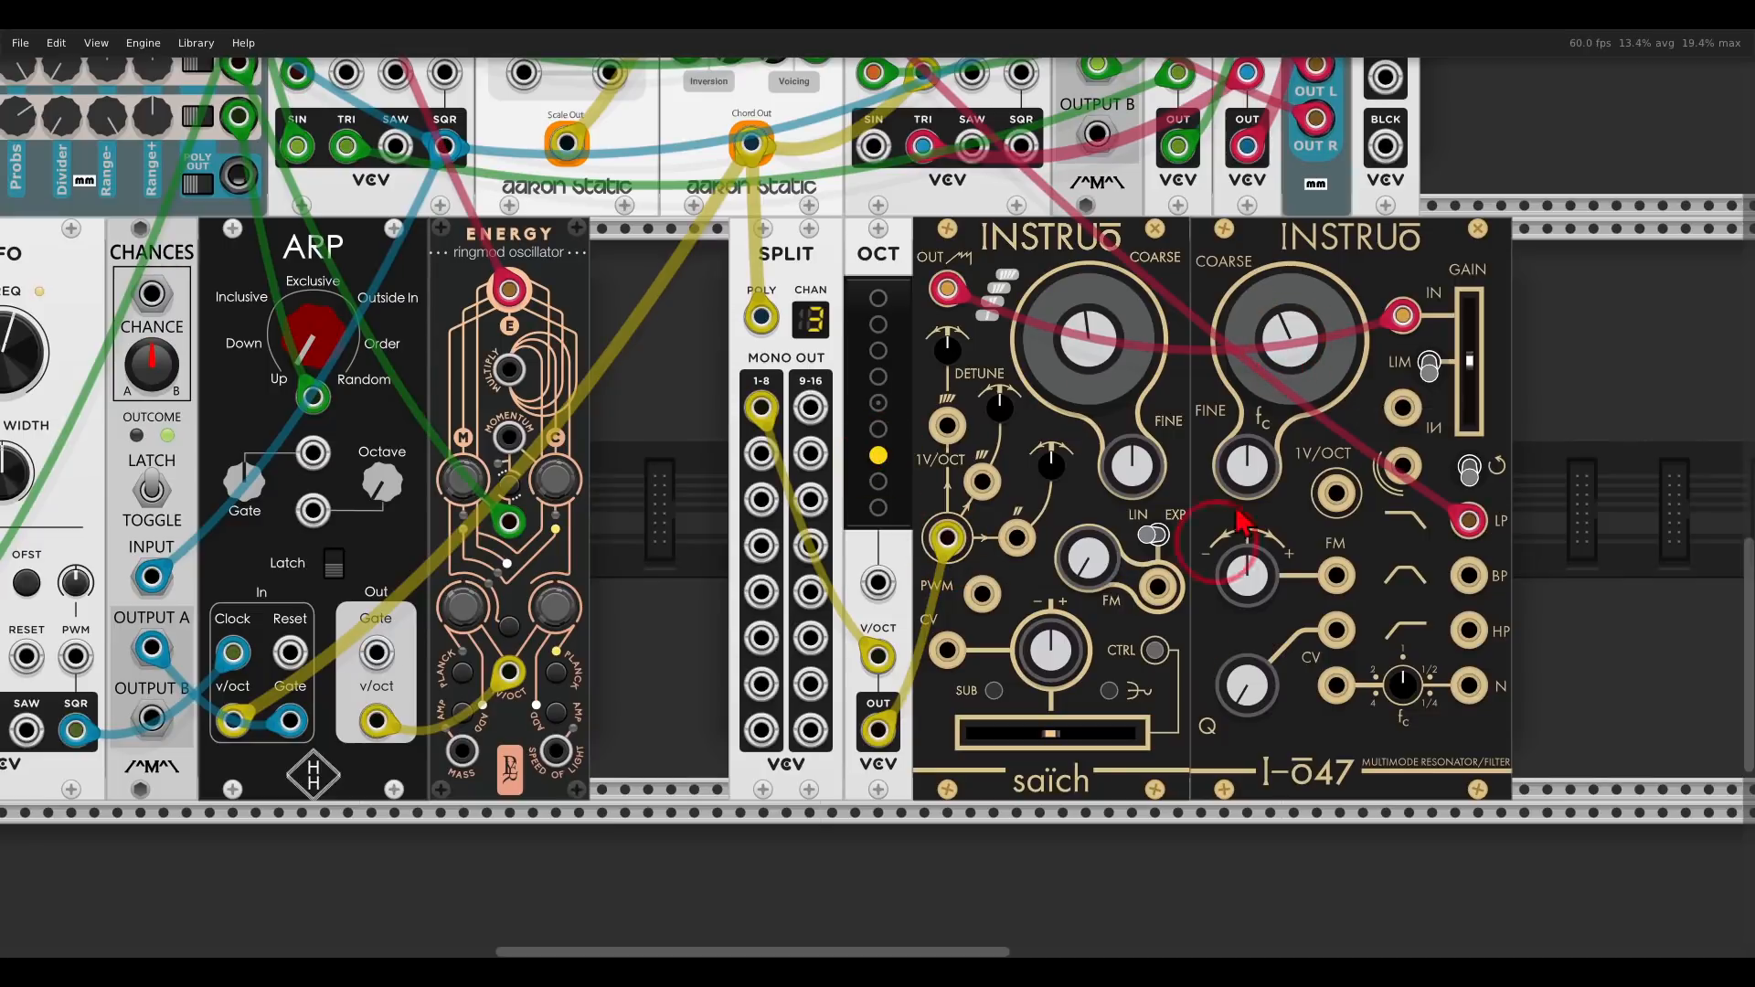
- Raise the I-ō47's Q and lower its Coarse cutoff
drag(1245, 695, 1246, 703)
drag(1288, 339, 1289, 320)
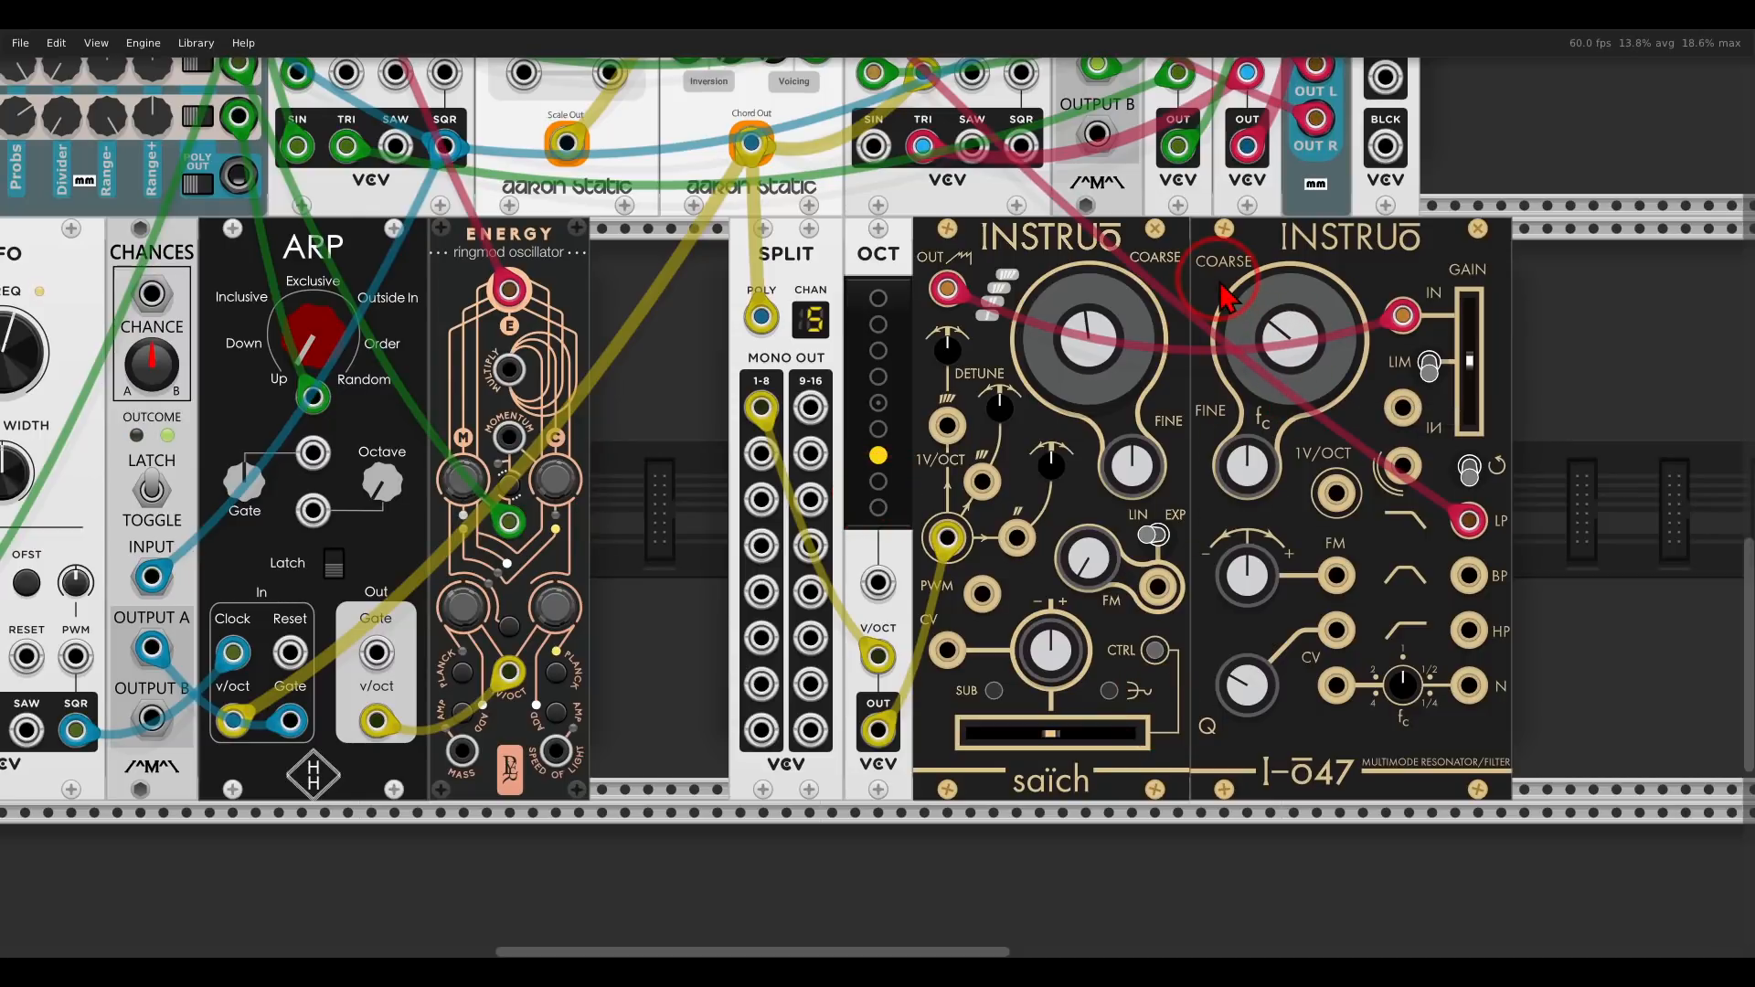
- Set mixer channel 3's Verb send to about -16 dB on AUXSPANDER, and raise the I-ō47's GAIN slightly
scroll(1481, 149, up, 10)
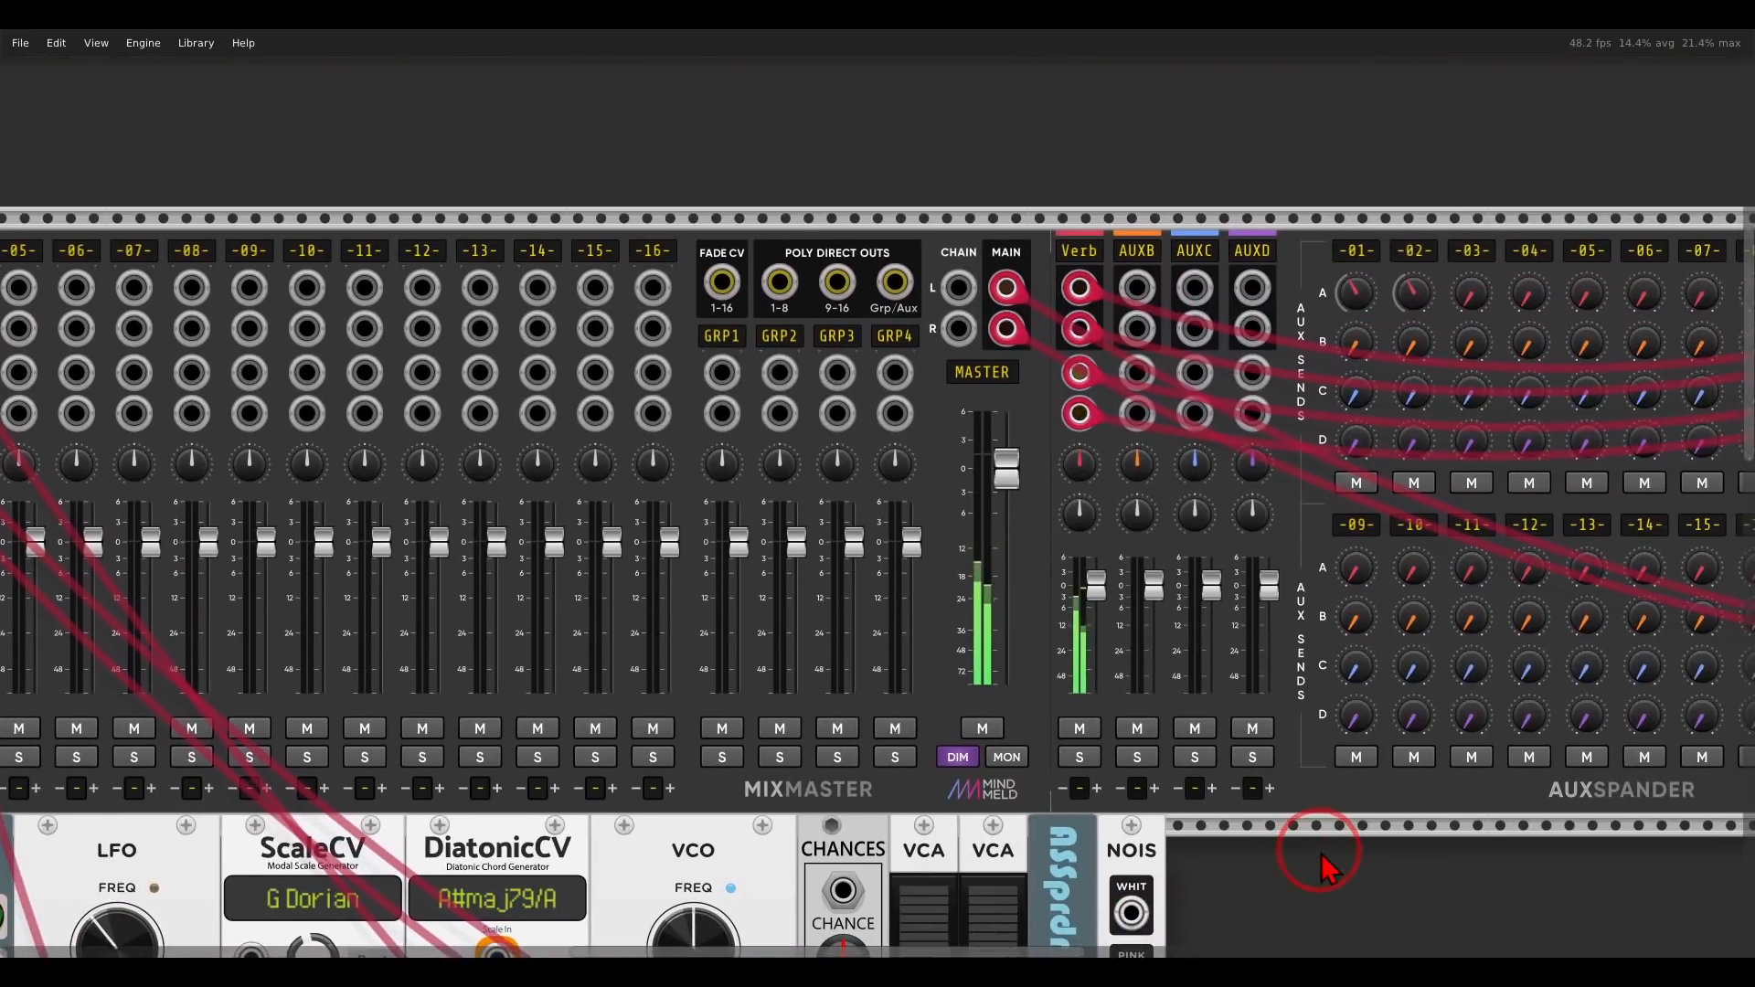
drag(1480, 283, 869, 475)
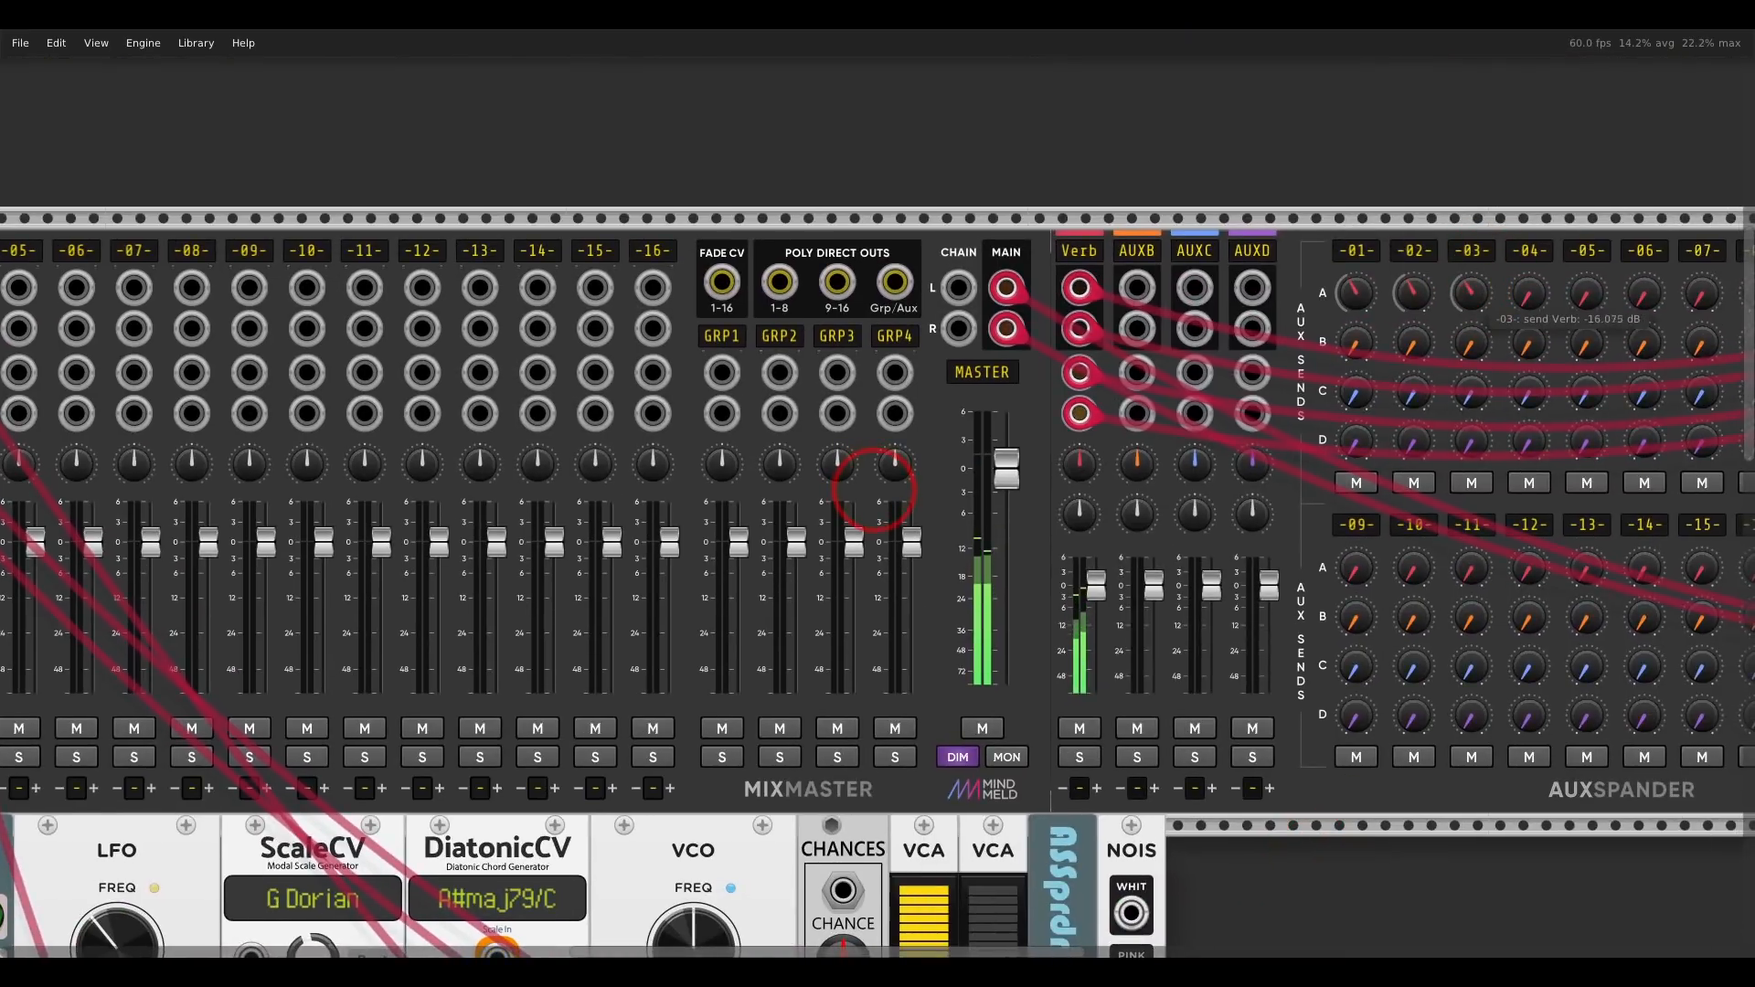
scroll(1472, 339, down, 10)
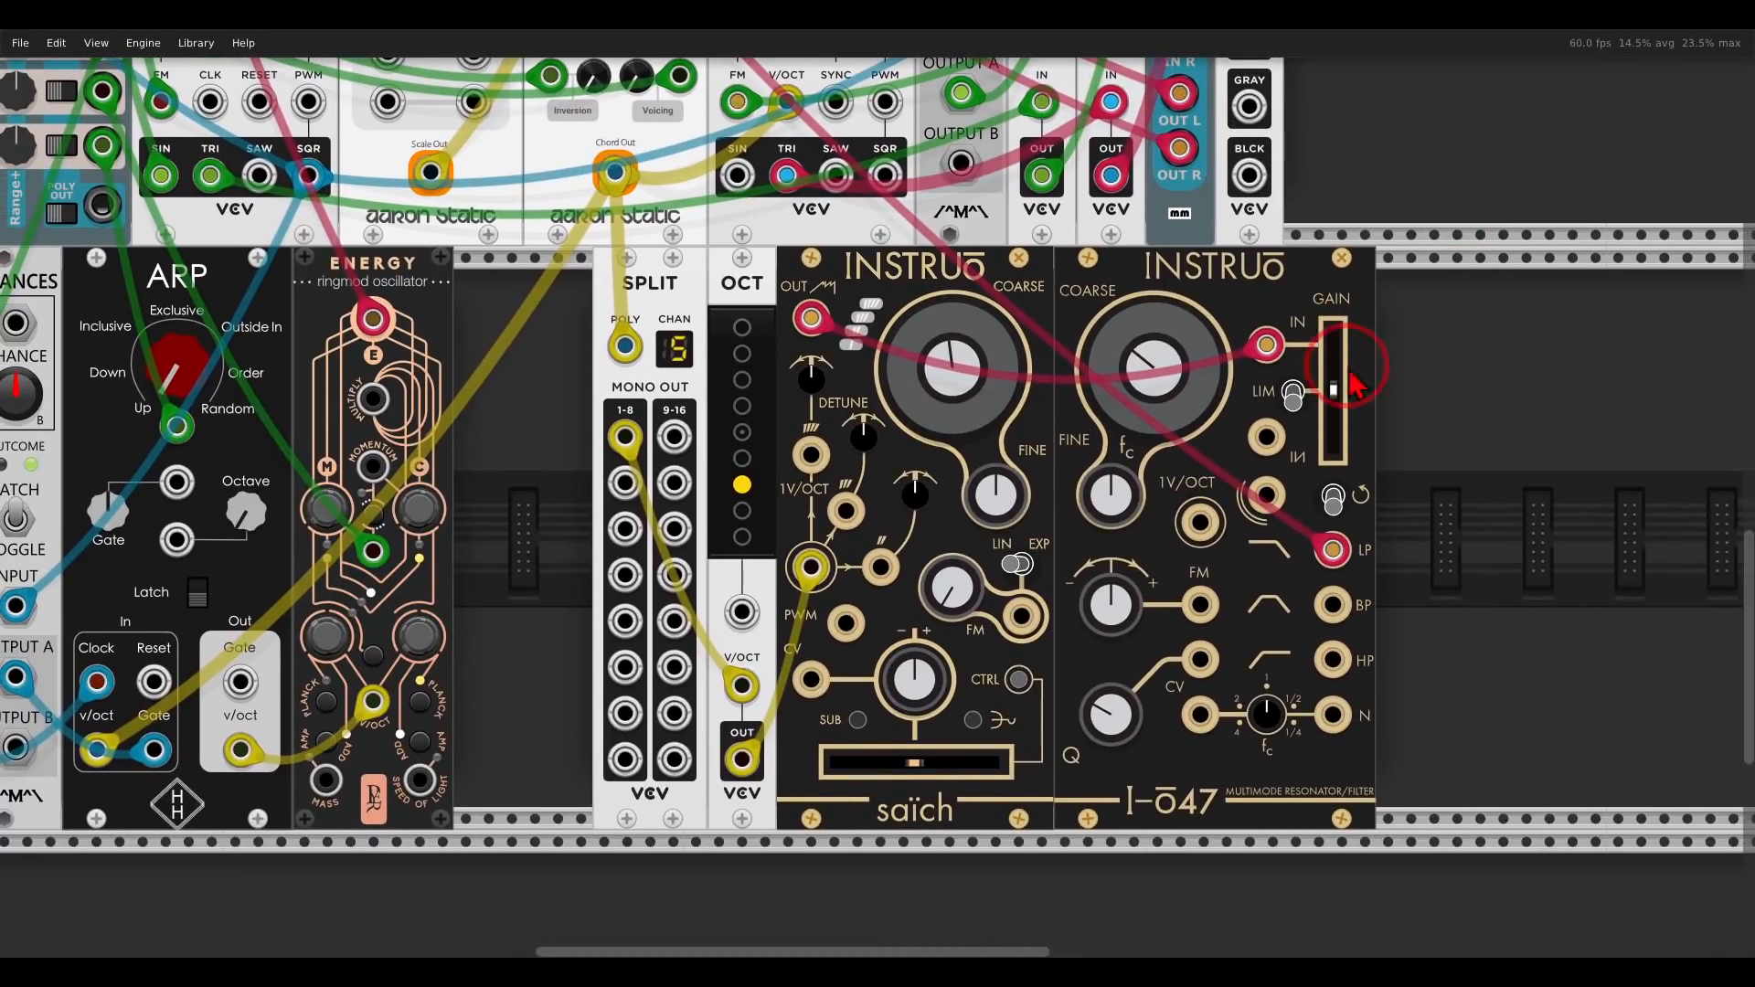
mouse_move(1354, 383)
mouse_down()
mouse_move(875, 496)
mouse_move(1333, 378)
mouse_up()
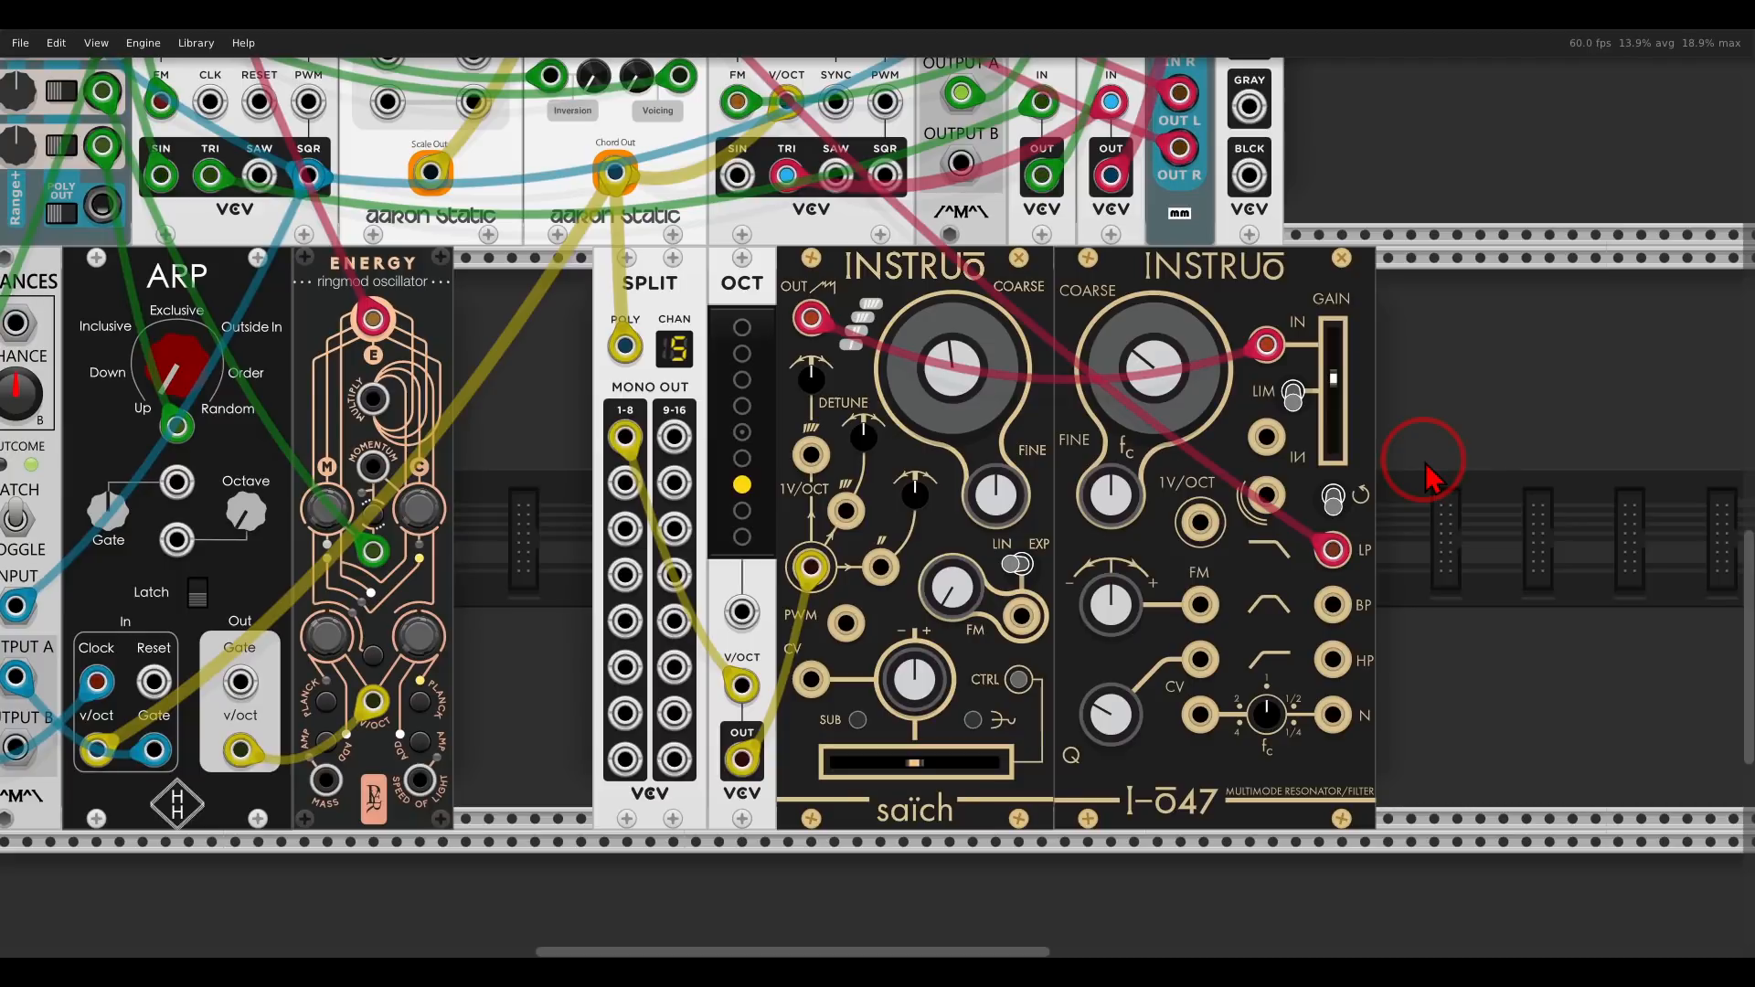
- Add a WALK module against the I-ō47 and a SCOPE module beside it
drag(1154, 368, 882, 446)
right_click(1481, 471)
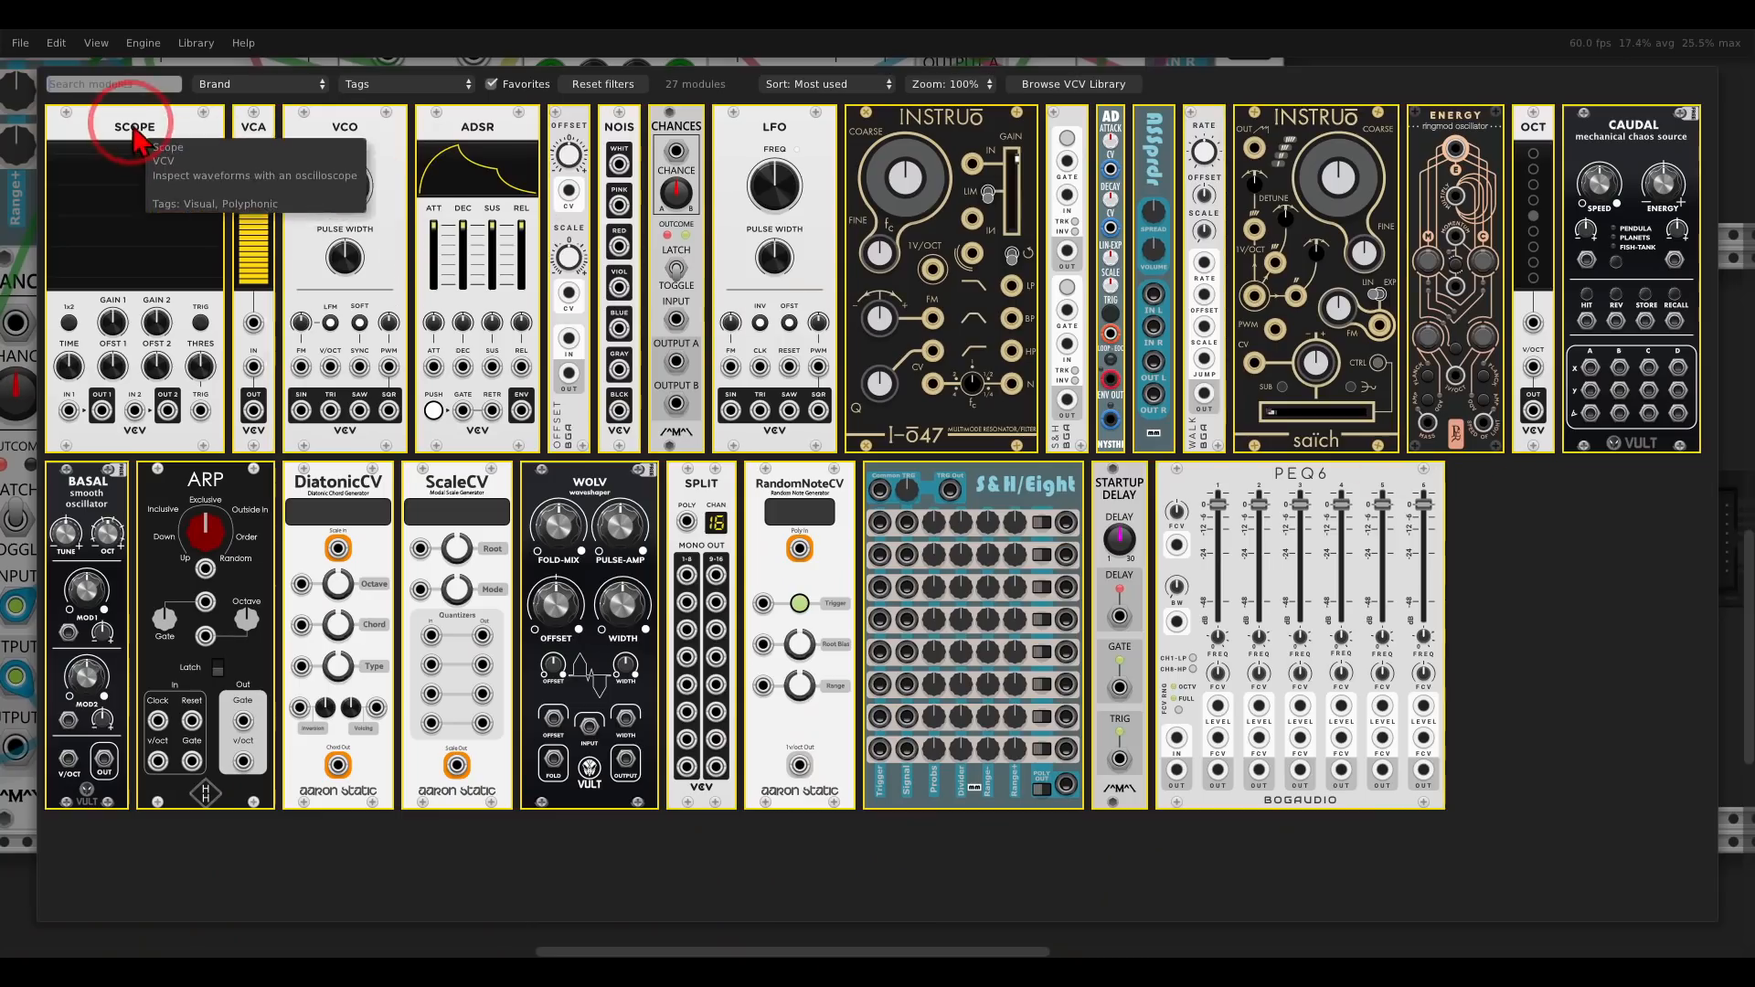
click(135, 141)
scroll(1274, 364, right, 5)
- Patch WALK's OUT to SCOPE's IN 1 with a green cable and adjust the scope's TIME to show the slow random signal
right_click(1042, 704)
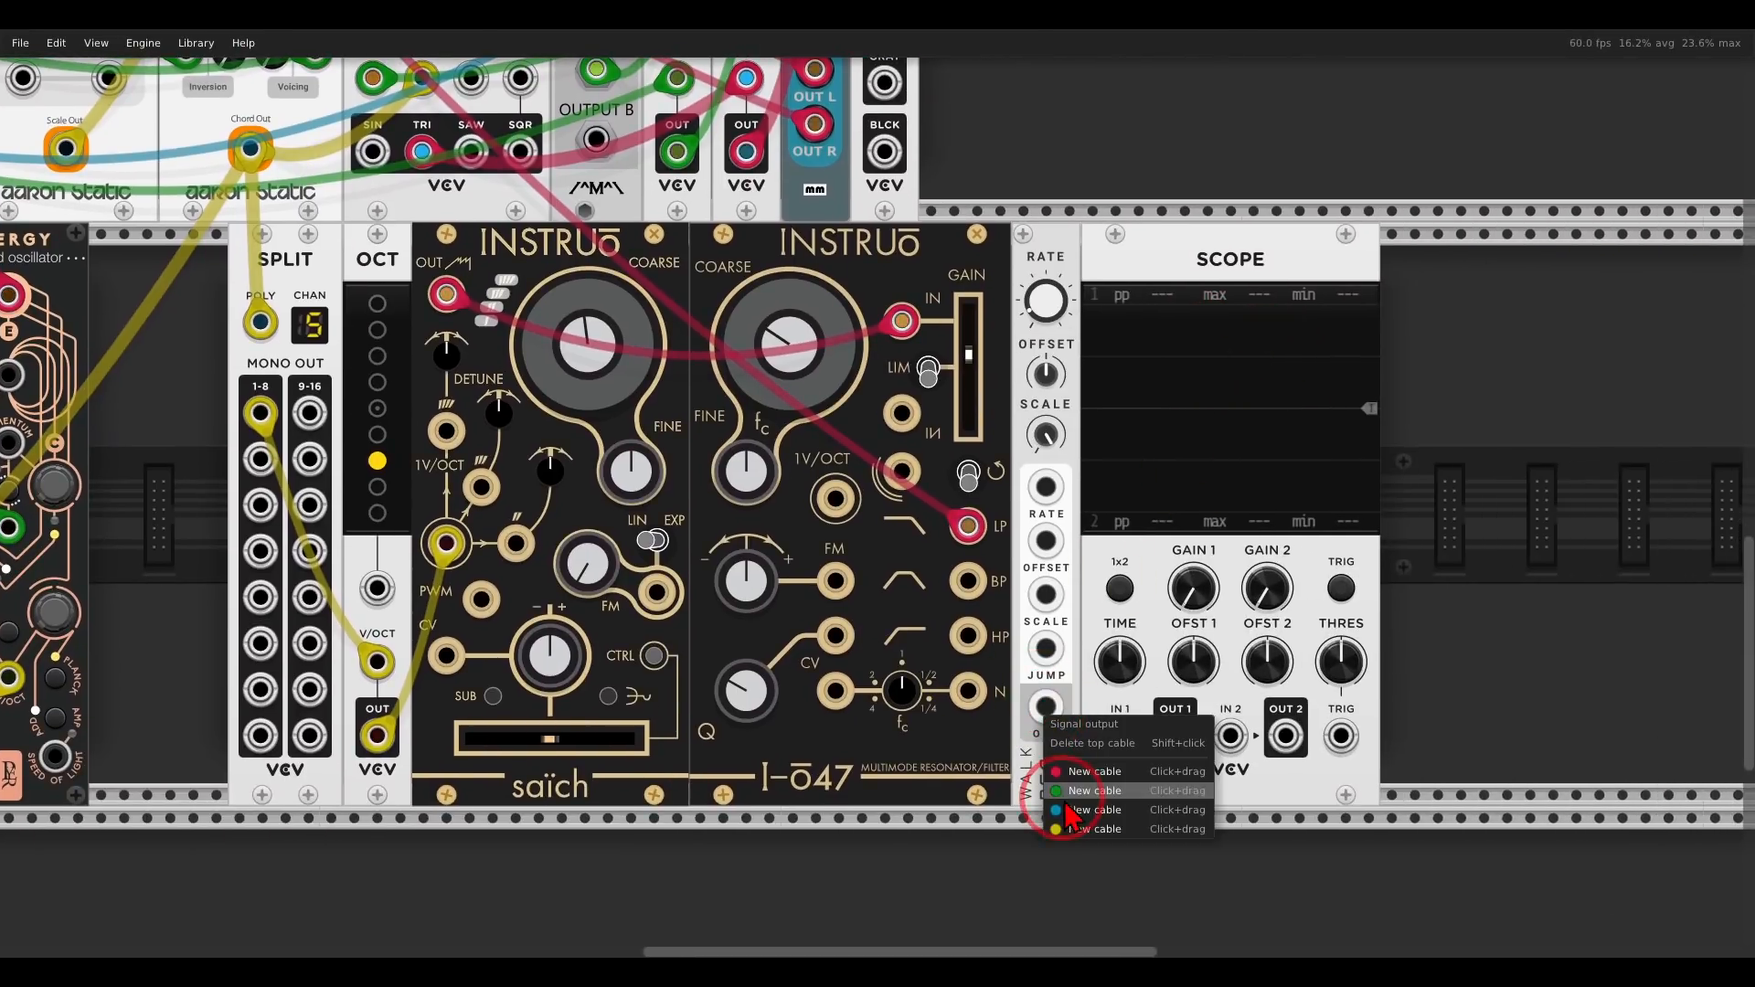
drag(1058, 768, 1119, 736)
drag(1119, 662, 877, 507)
drag(1054, 309, 876, 496)
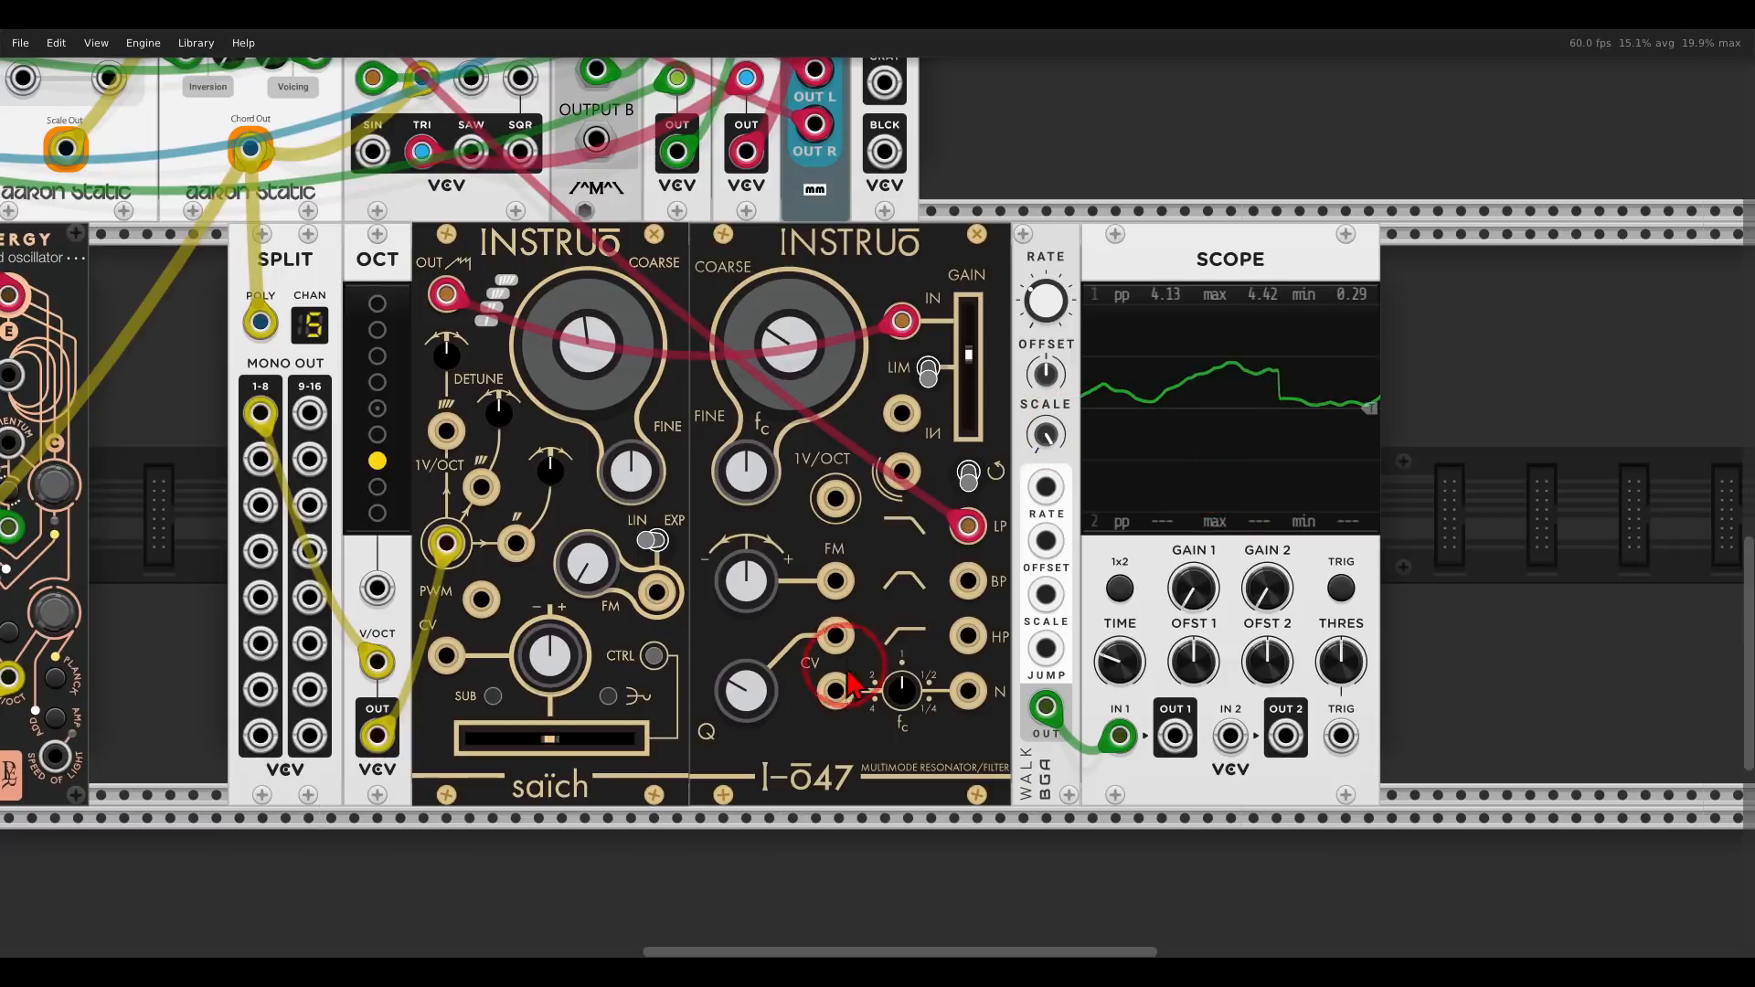
- Patch WALK's OUT to the I-ō47's FM input with a green cable and raise the filter's FM amount slightly
right_click(838, 587)
drag(886, 680, 1046, 707)
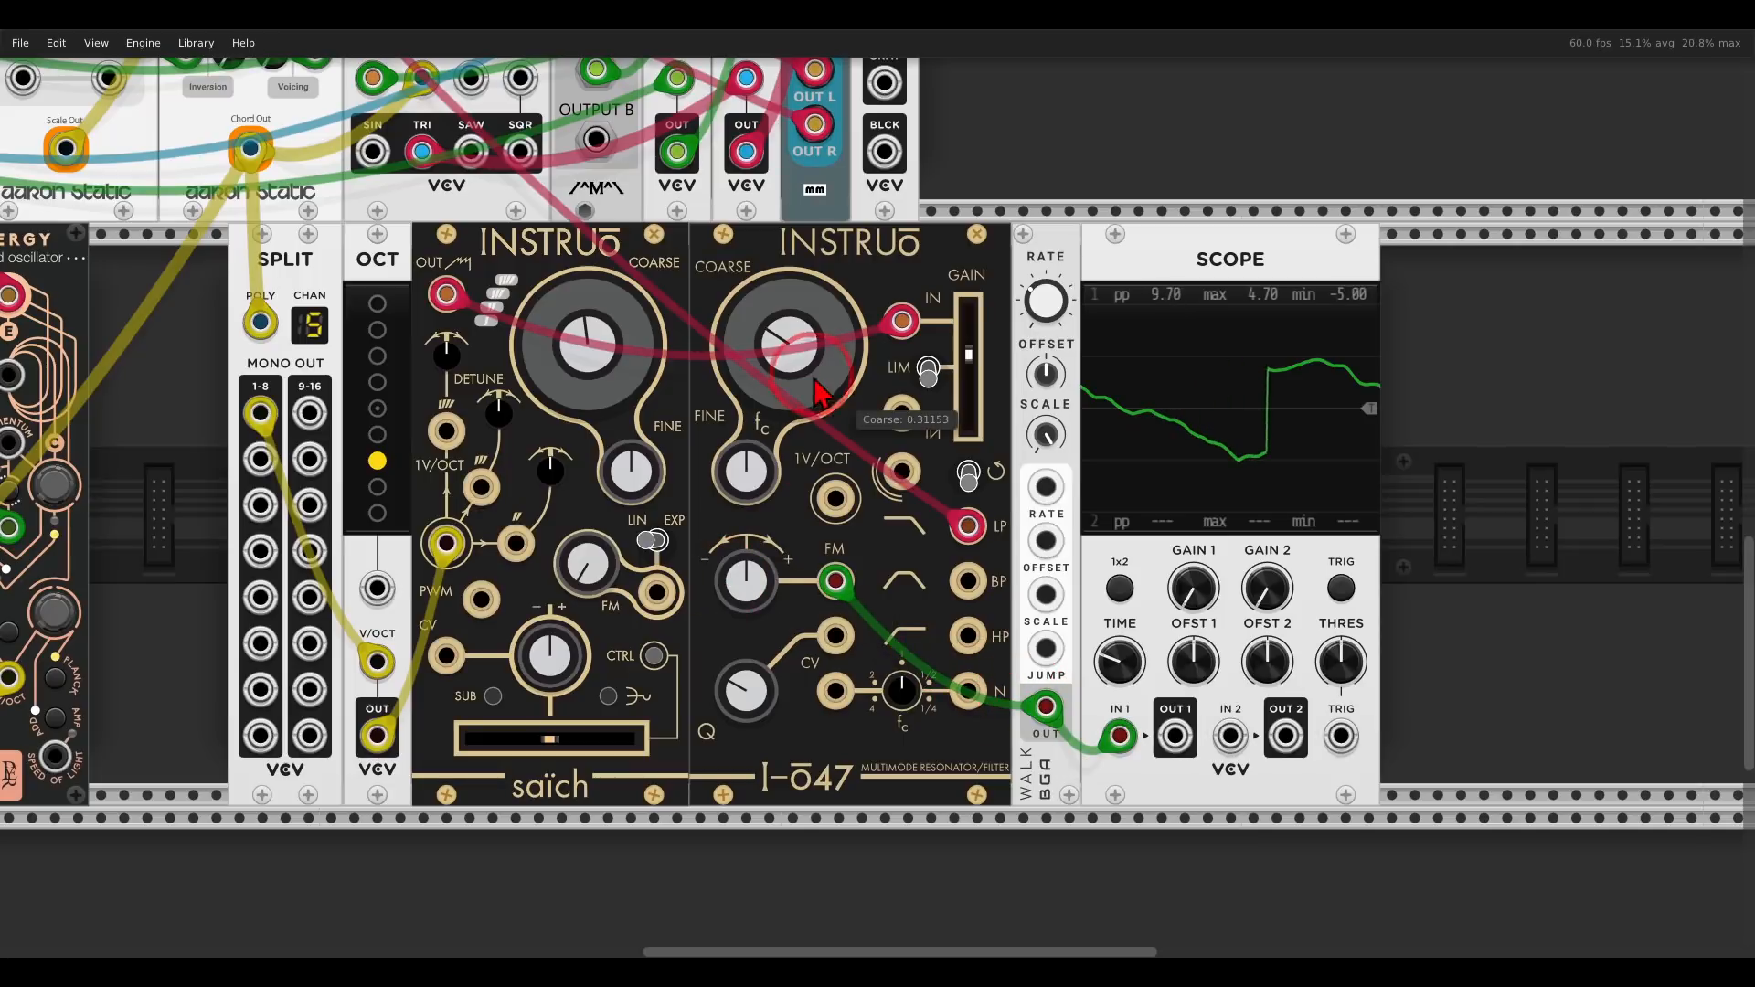
drag(746, 581, 746, 571)
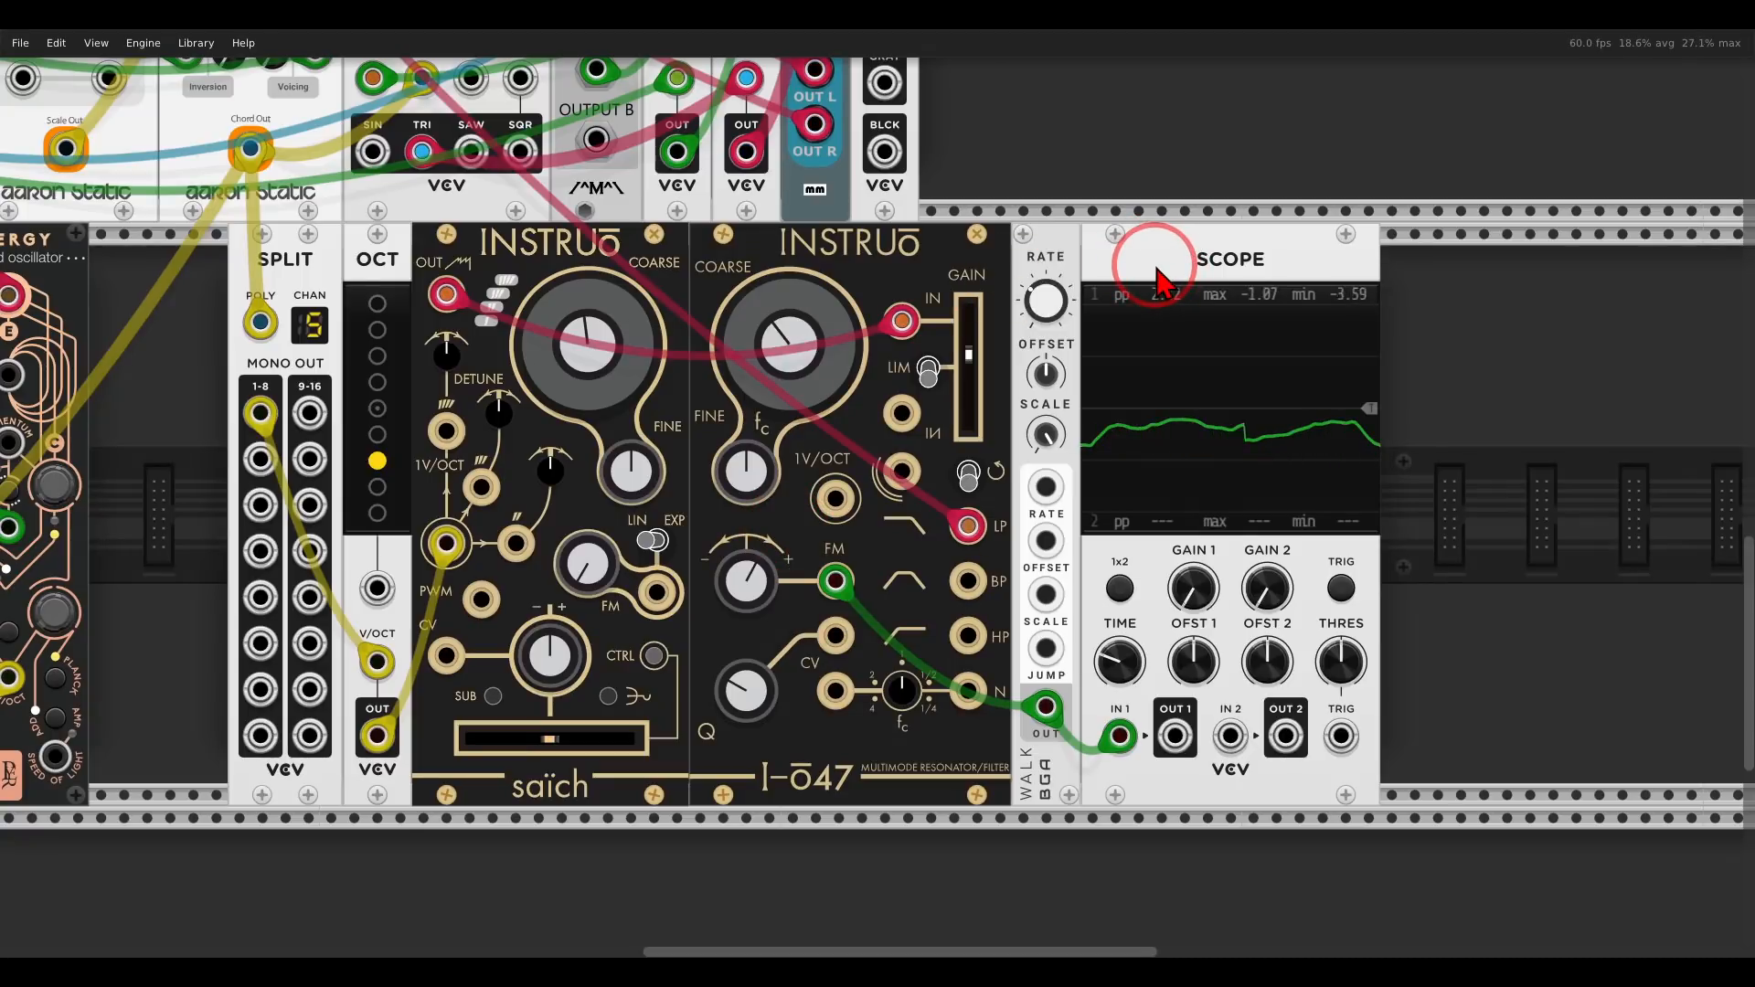
- Delete the SCOPE module, and patch the NOIS module's WHIT output to the I-ō47's inverted IN with a red cable
key(Delete)
scroll(1147, 281, down, 2)
drag(1134, 204, 1228, 404)
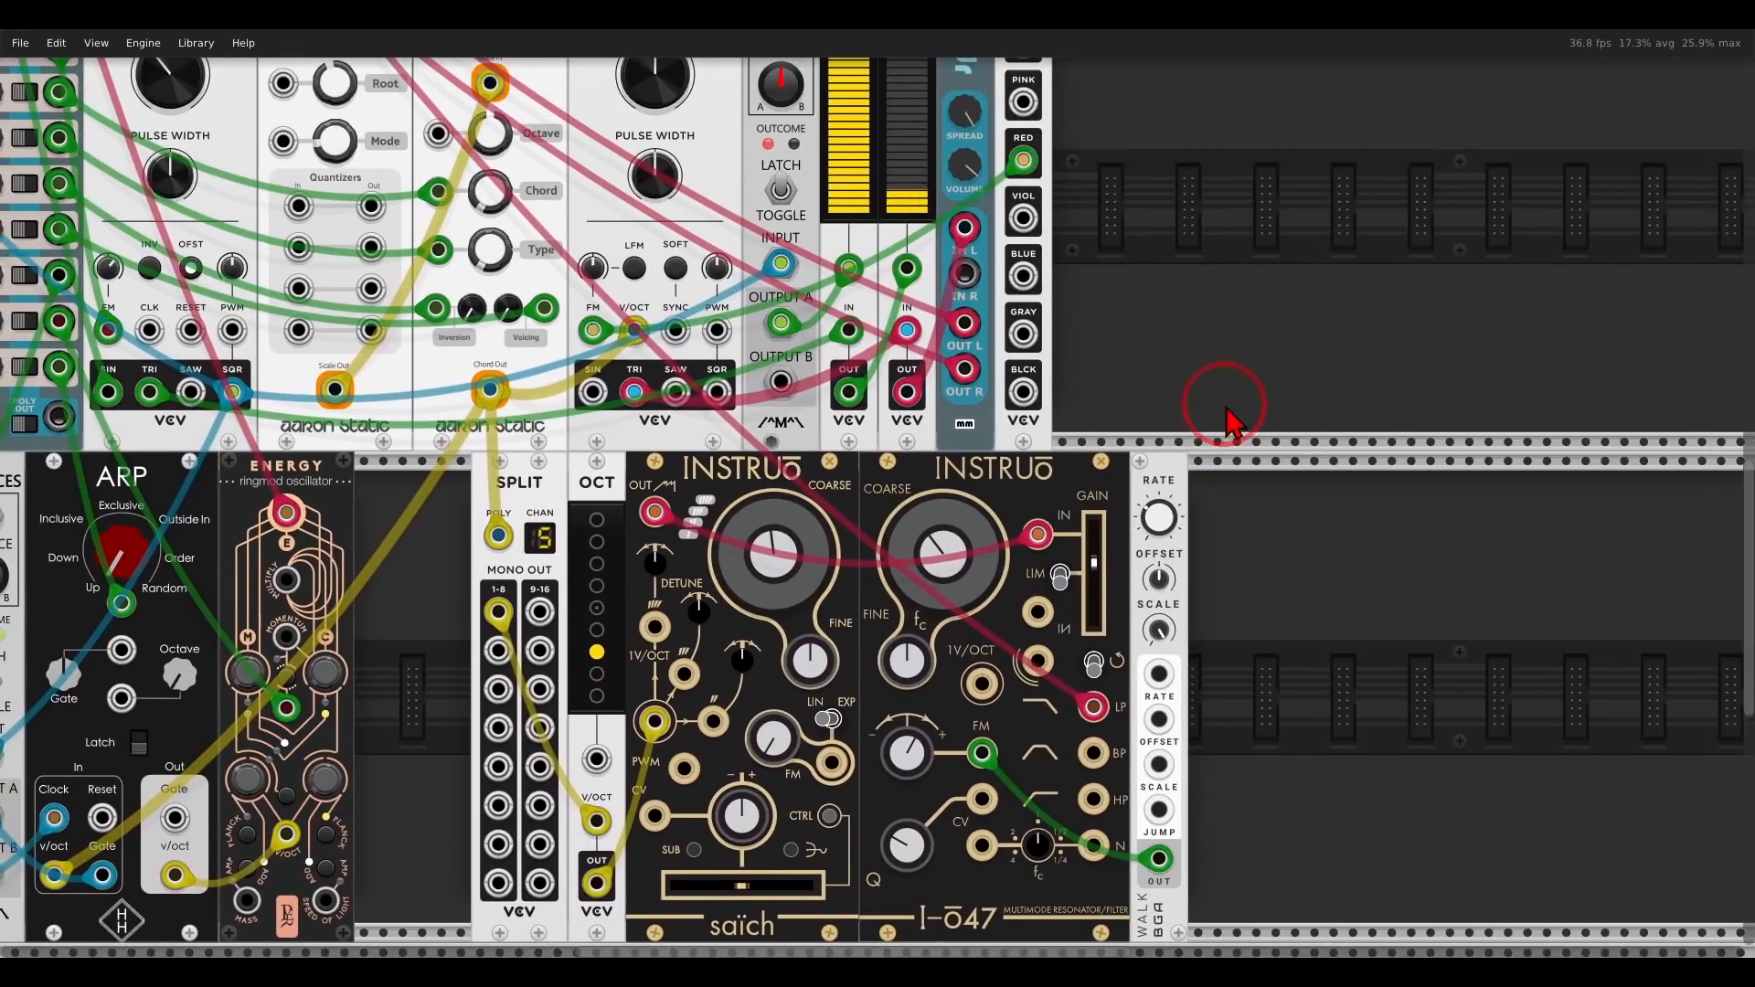
scroll(1077, 156, up, 1)
right_click(1019, 89)
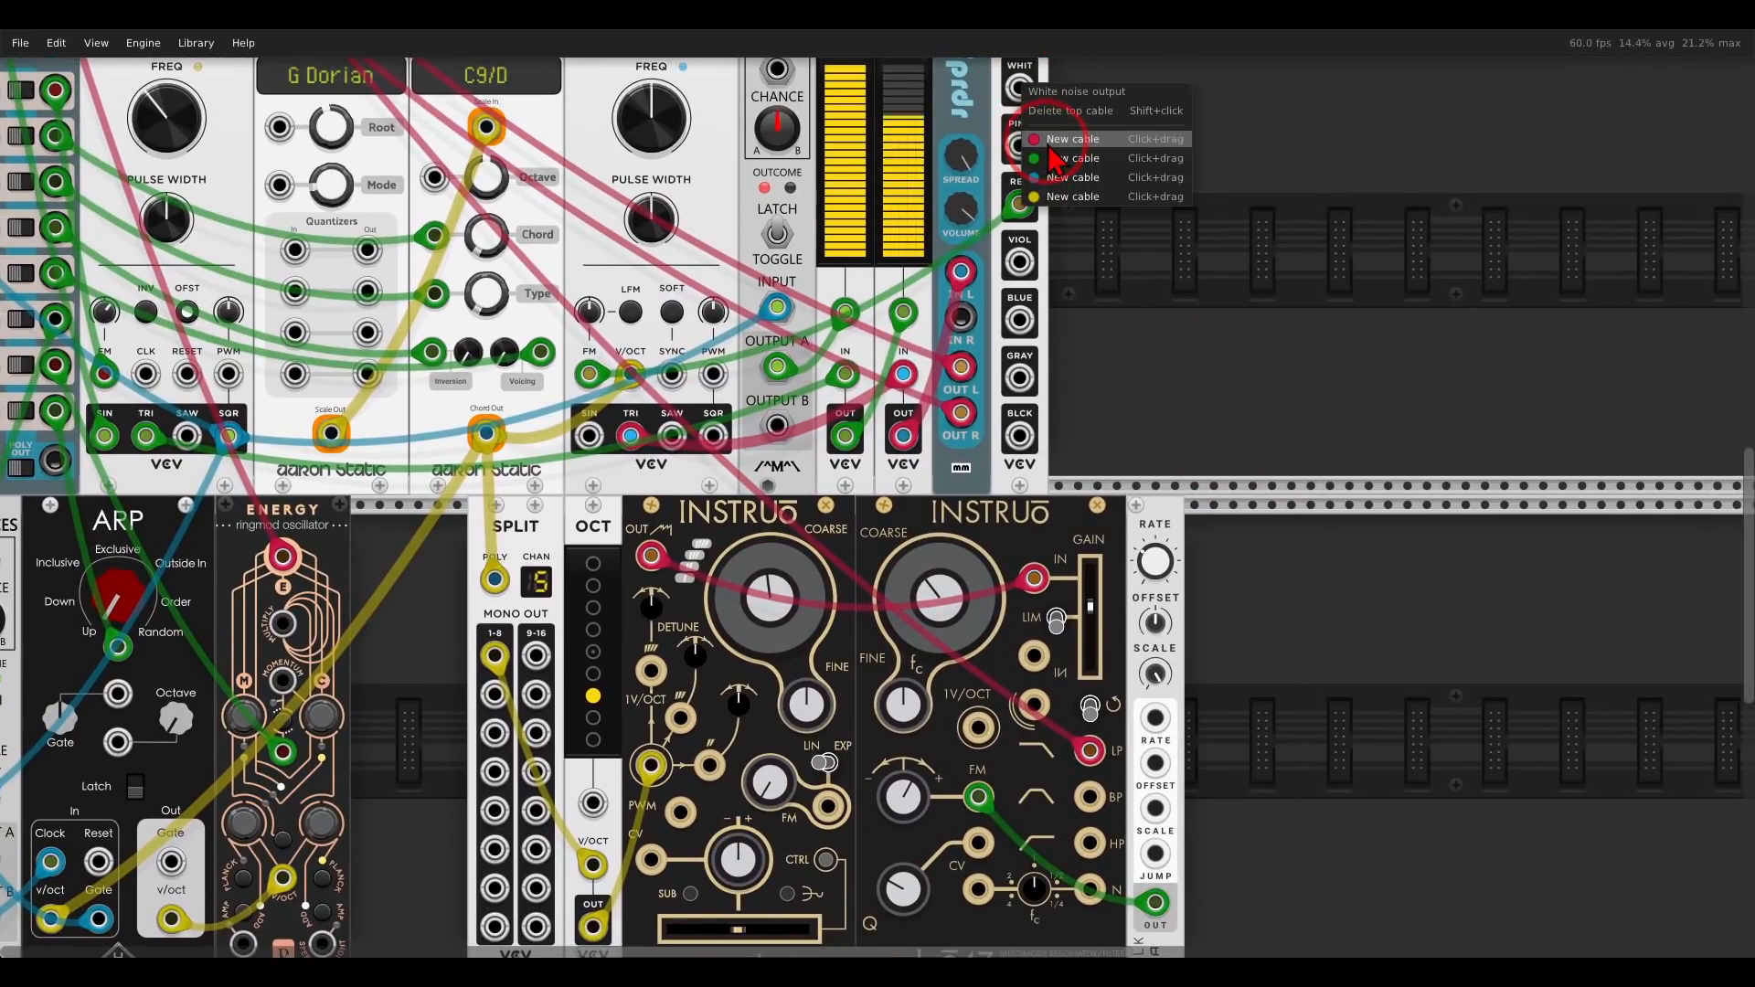
click(1079, 121)
click(1033, 656)
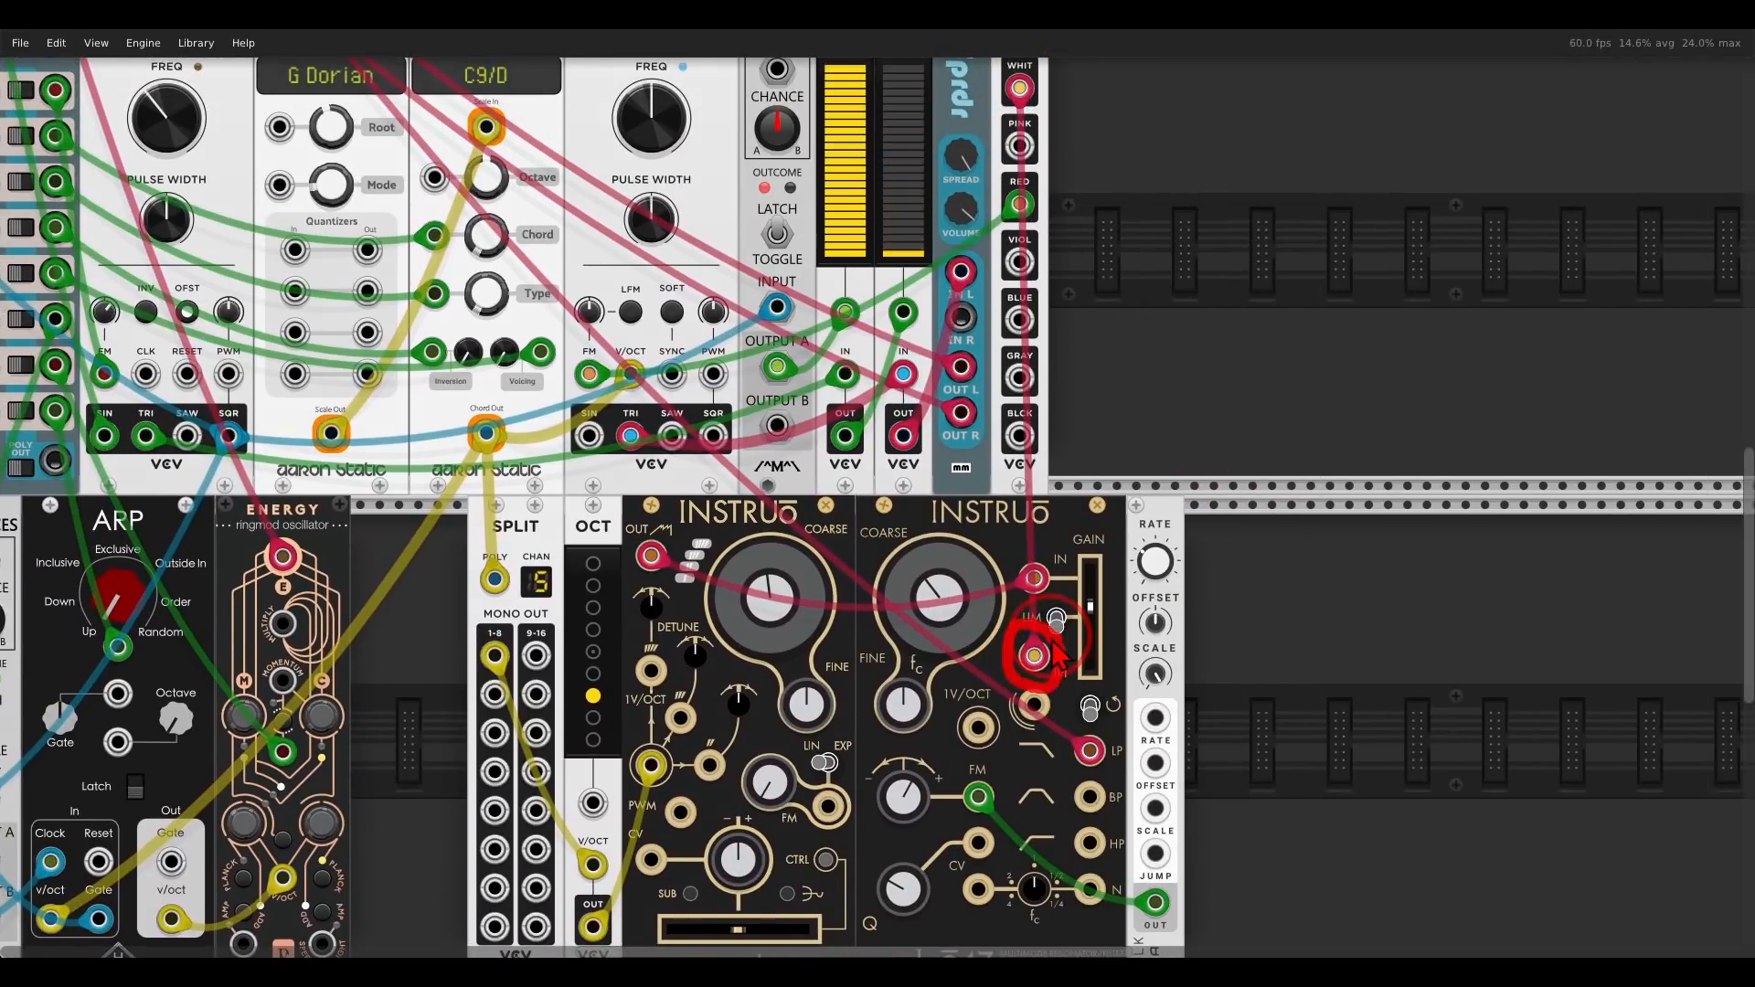
- Add a second WALK module beside the first one and lower its SCALE
scroll(1298, 475, down, 4)
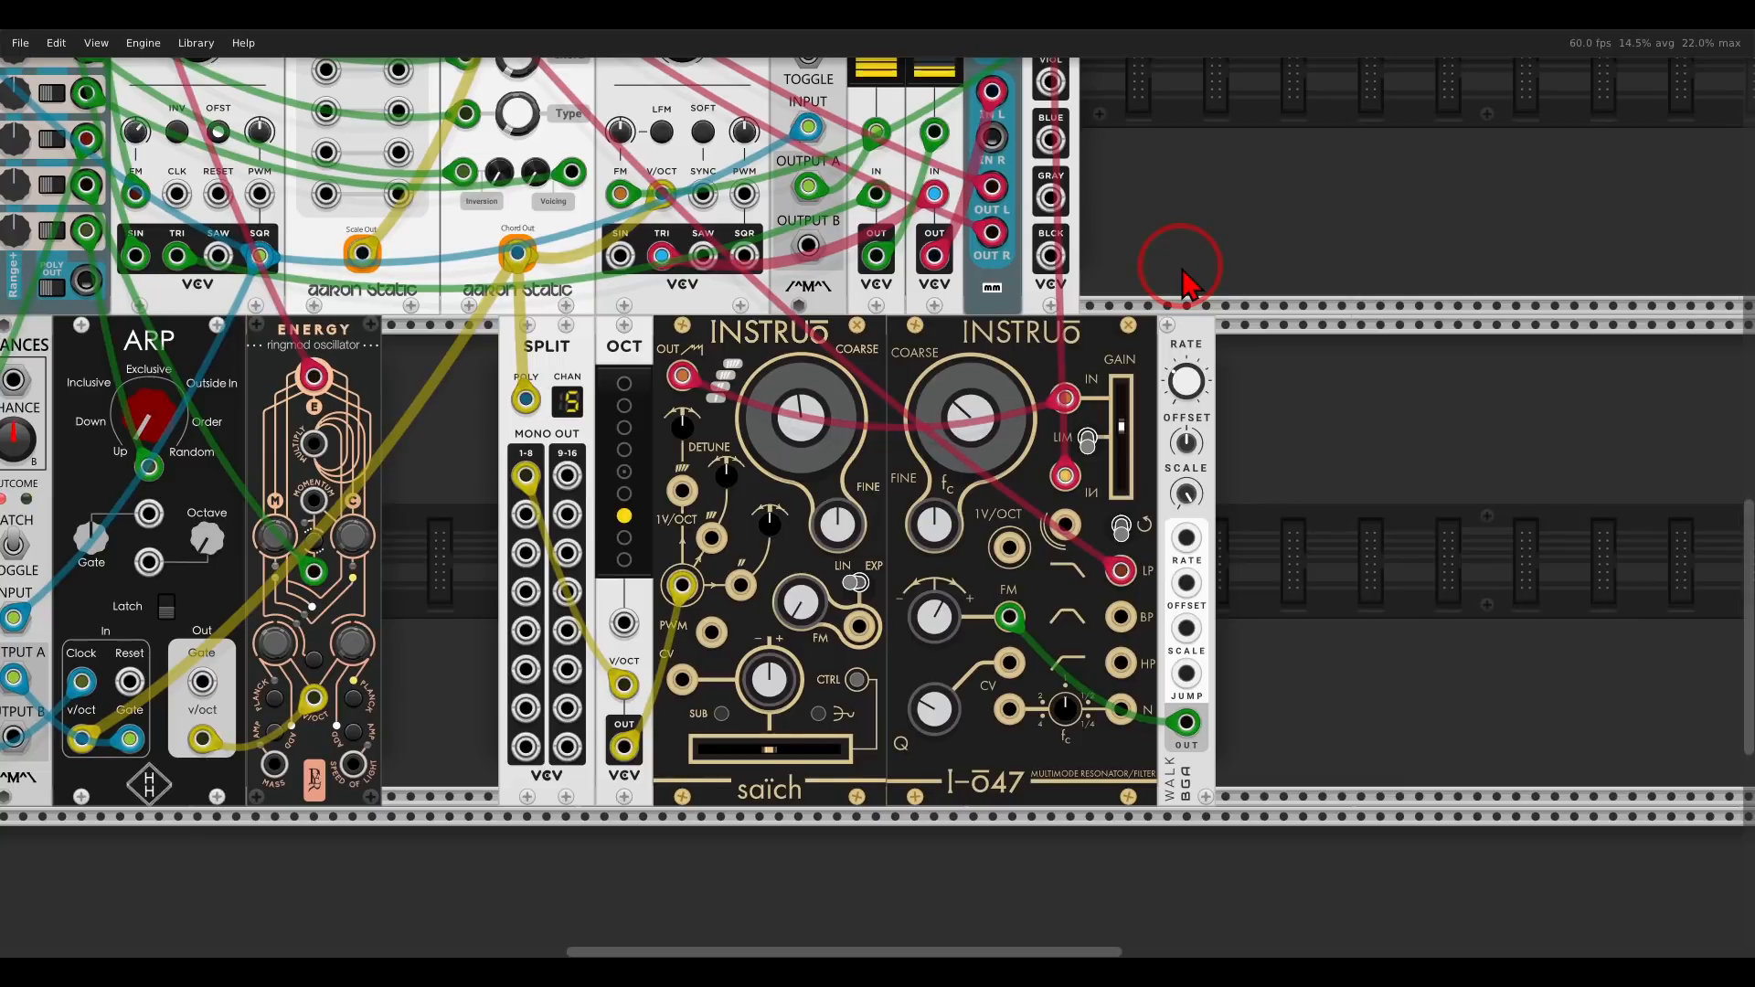
right_click(1277, 434)
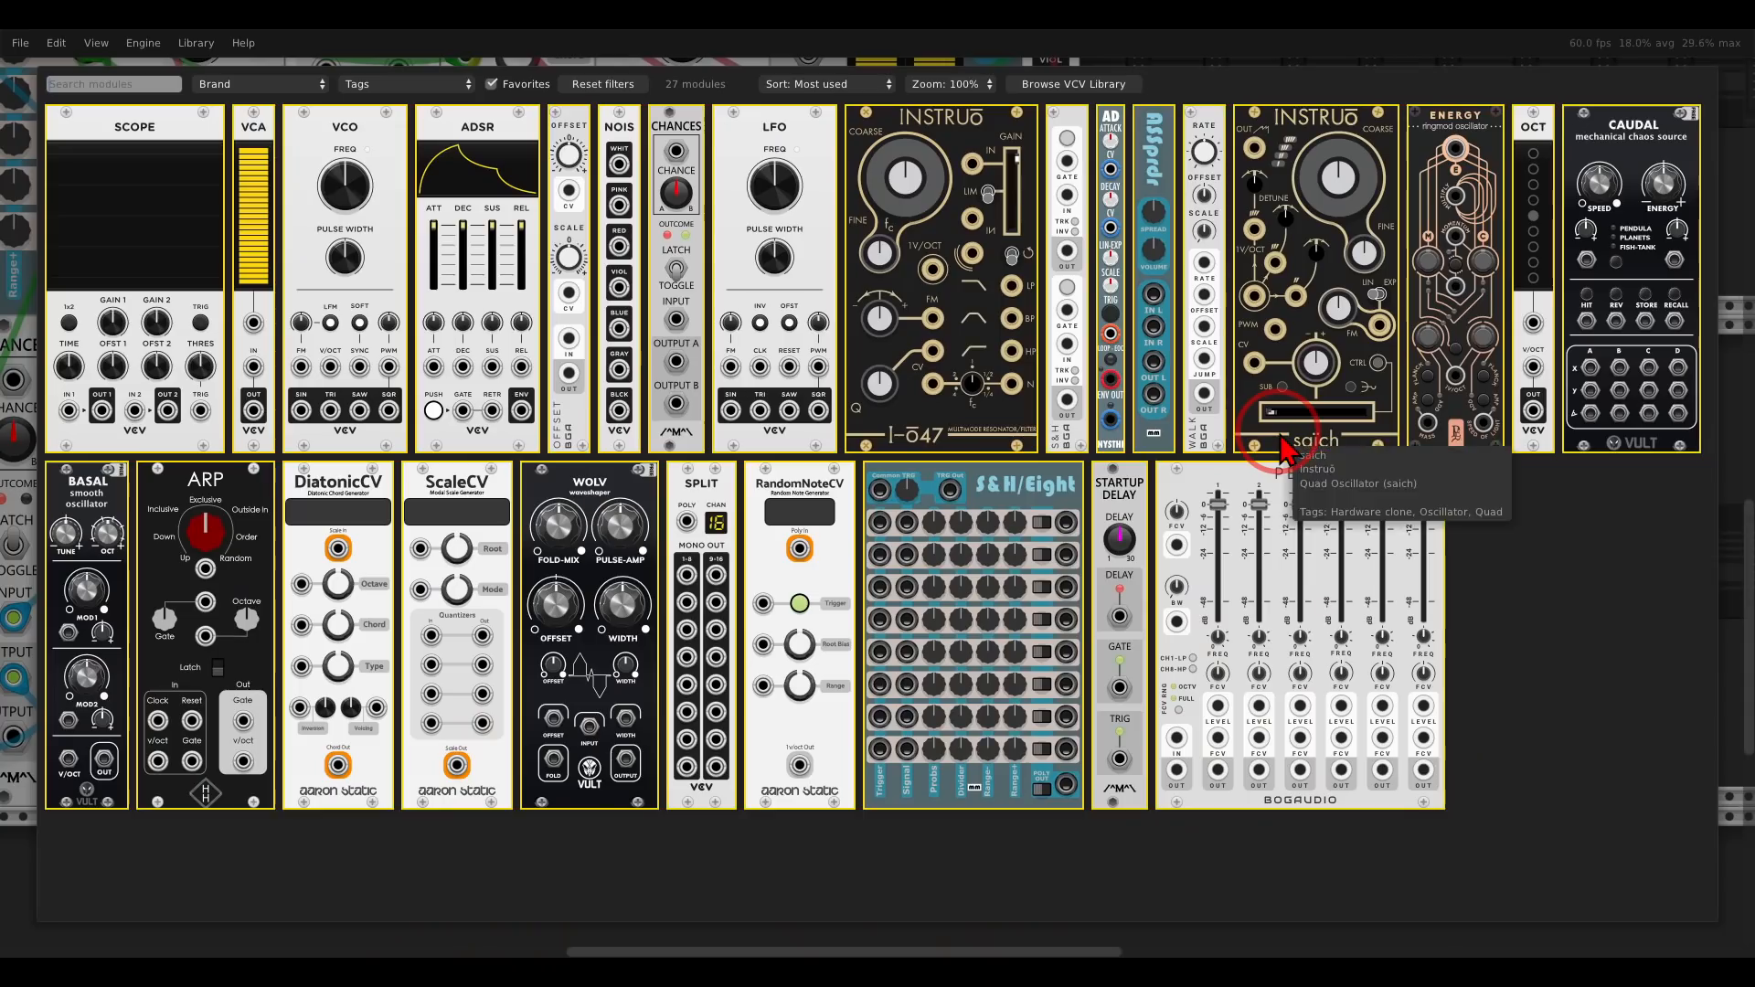
click(1205, 437)
drag(1244, 493, 1245, 639)
drag(1245, 494, 1245, 512)
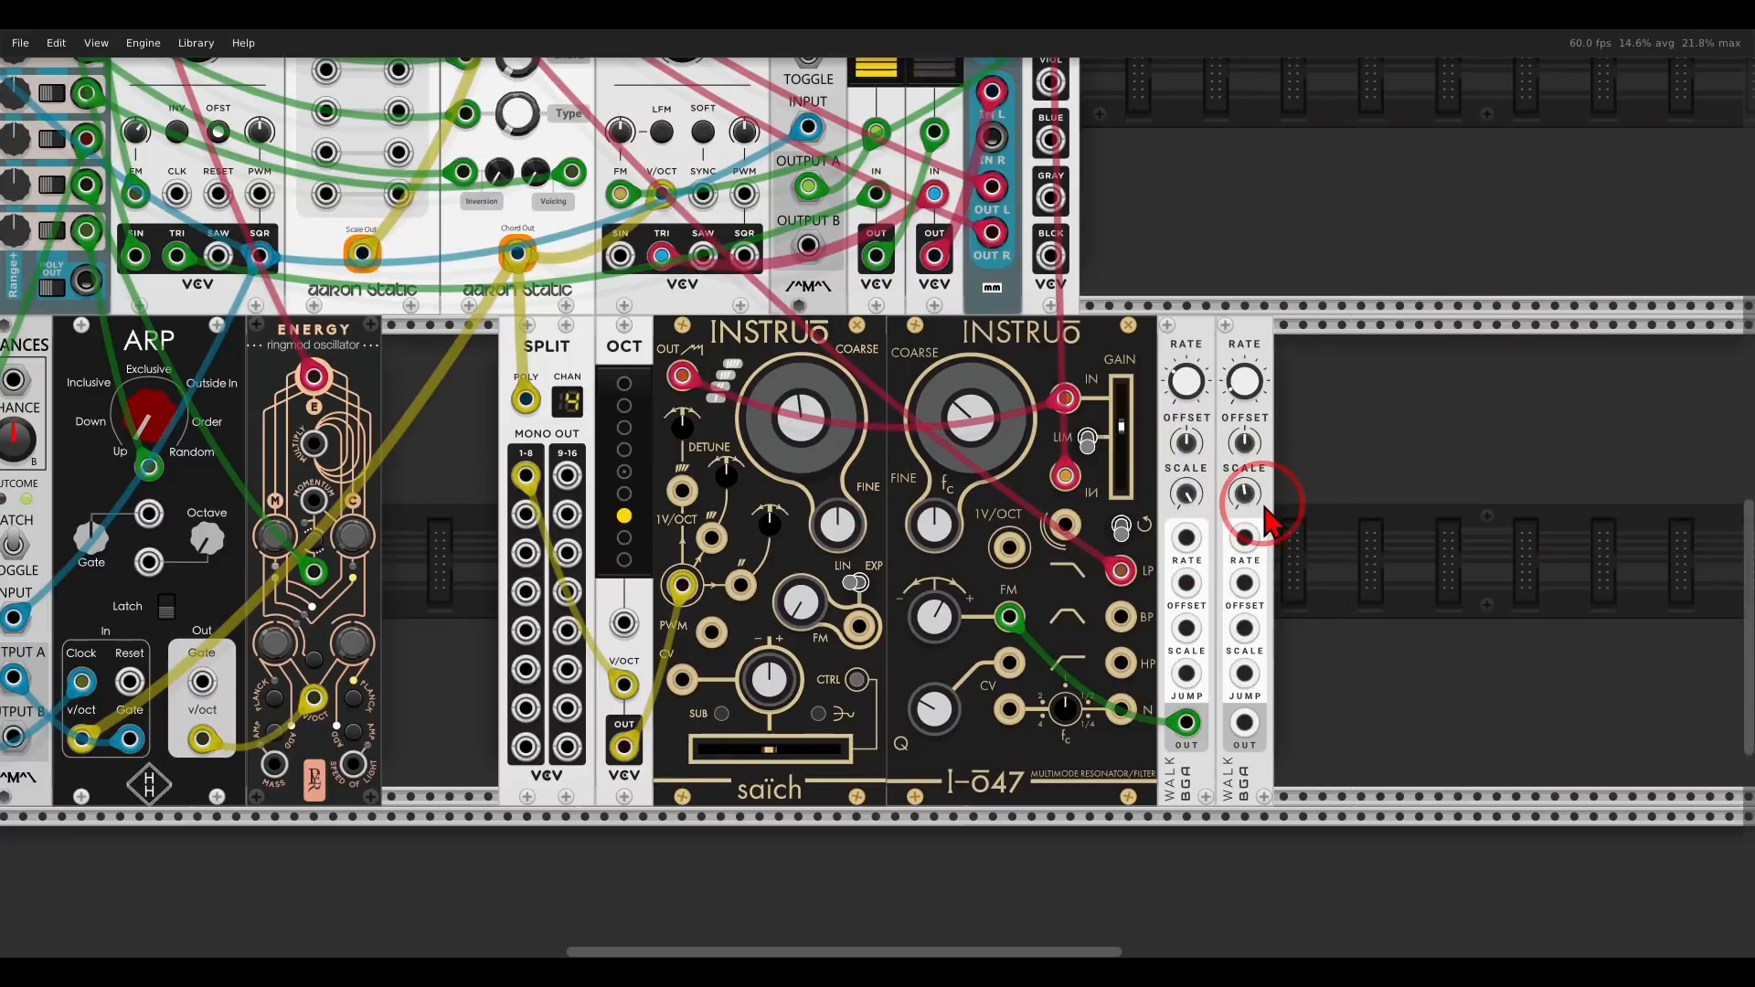
- Patch the second WALK's OUT to the pan input of MixMaster channel 3 with a green cable
right_click(1245, 723)
drag(1264, 813, 285, 417)
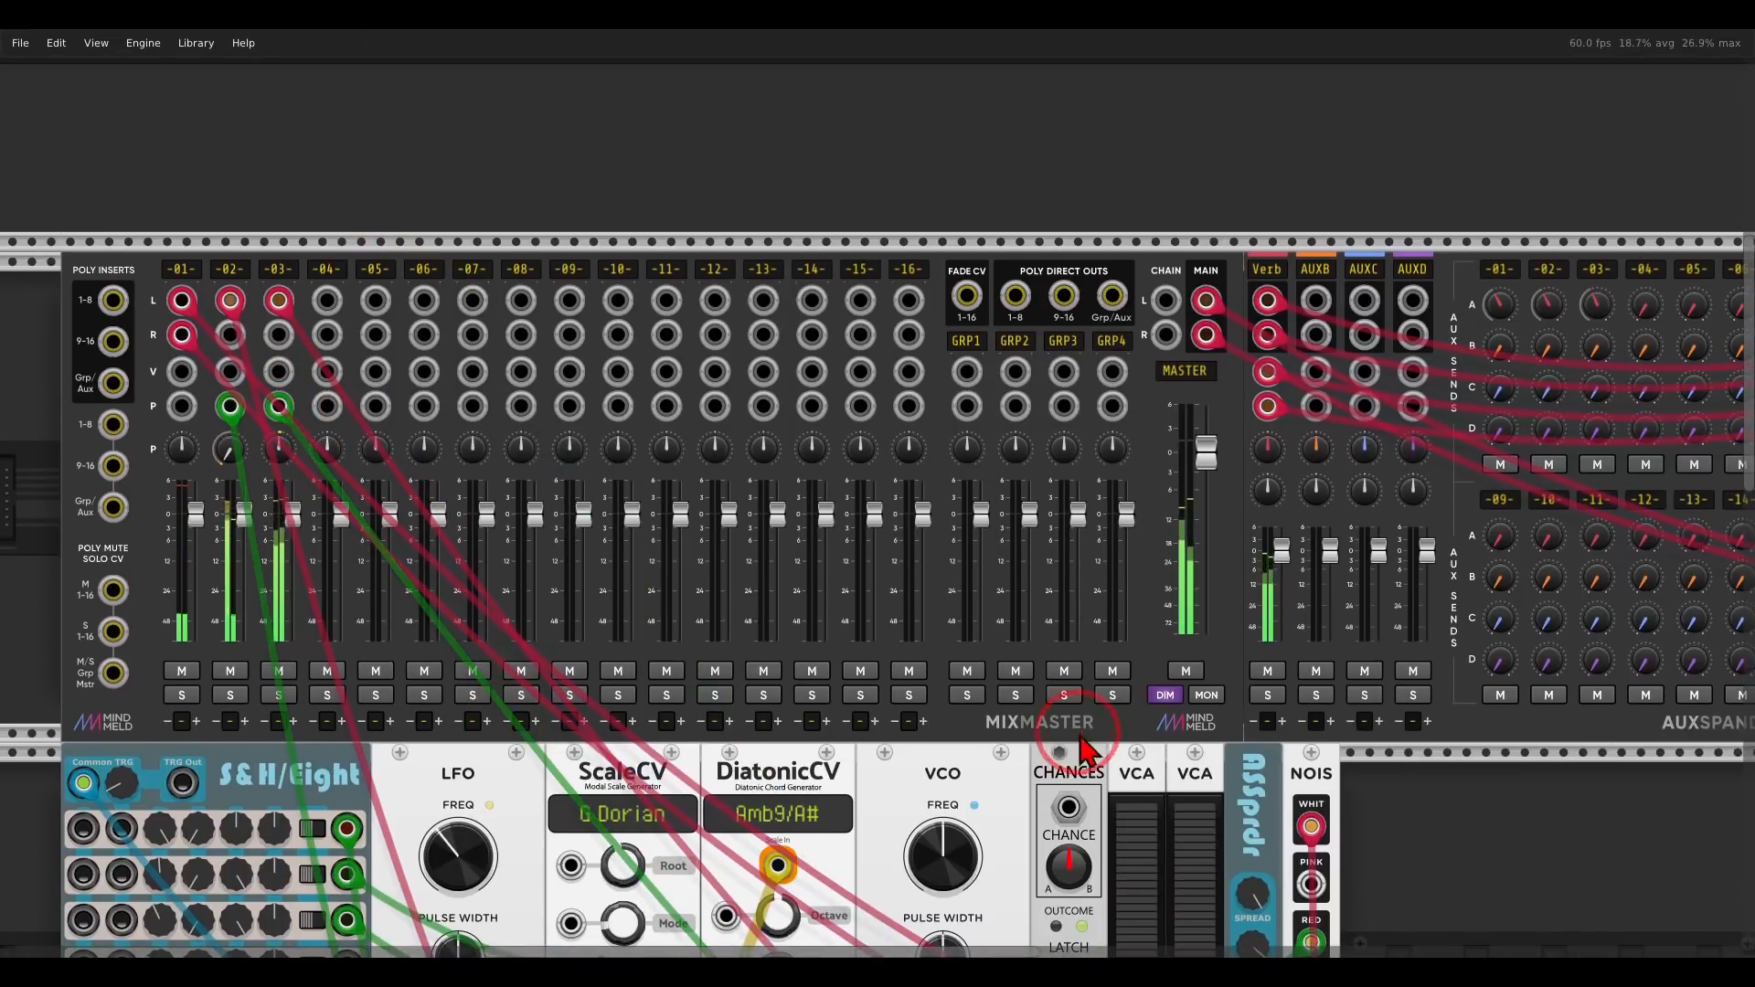
drag(1441, 869, 965, 112)
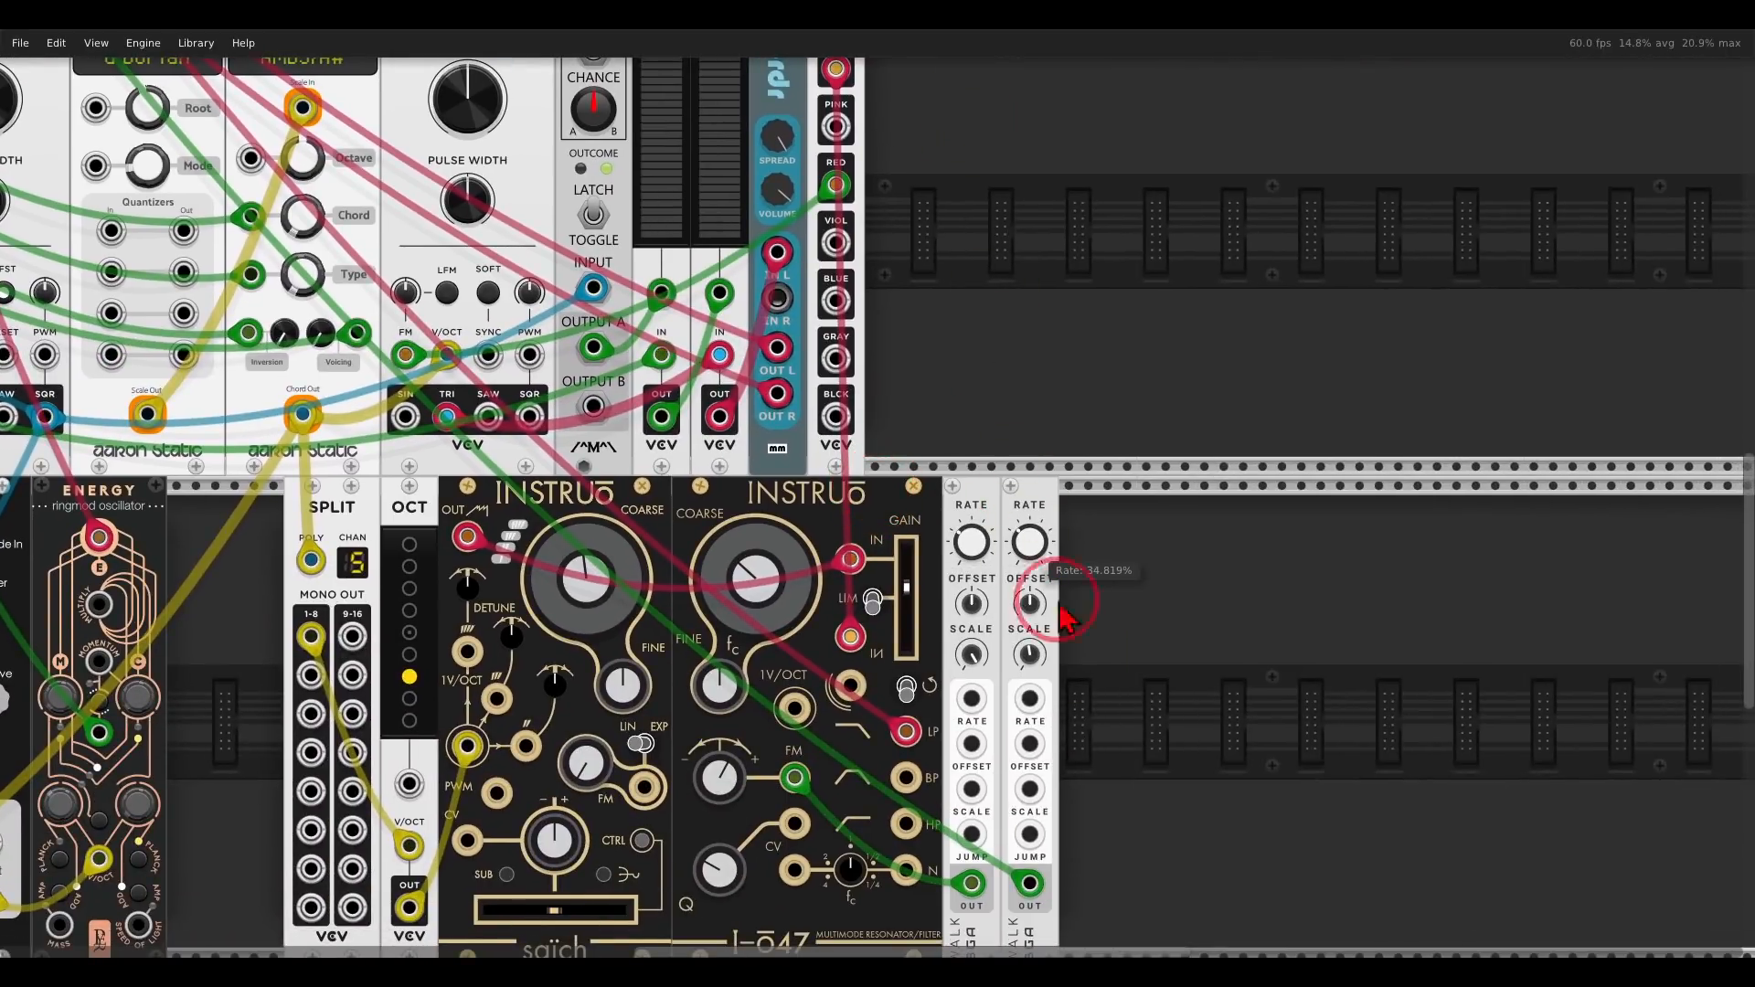
scroll(1253, 607, down, 3)
scroll(1253, 607, left, 3)
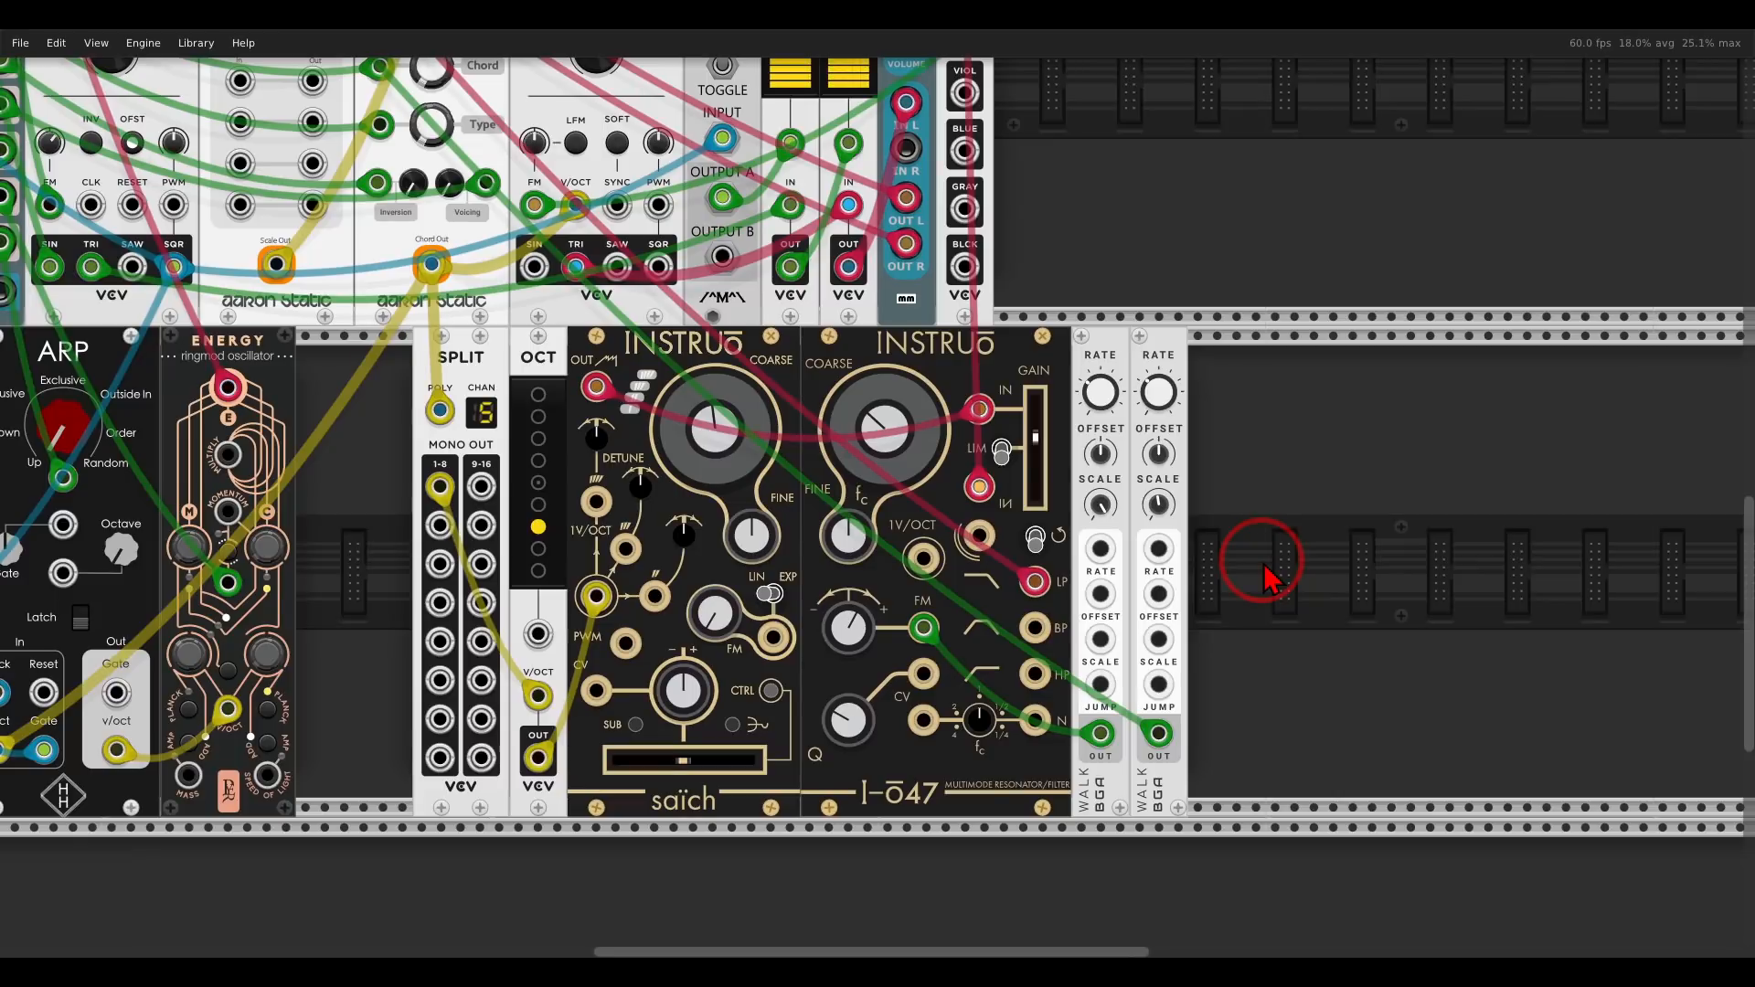
scroll(1264, 575, down, 2)
scroll(1207, 330, up, 2)
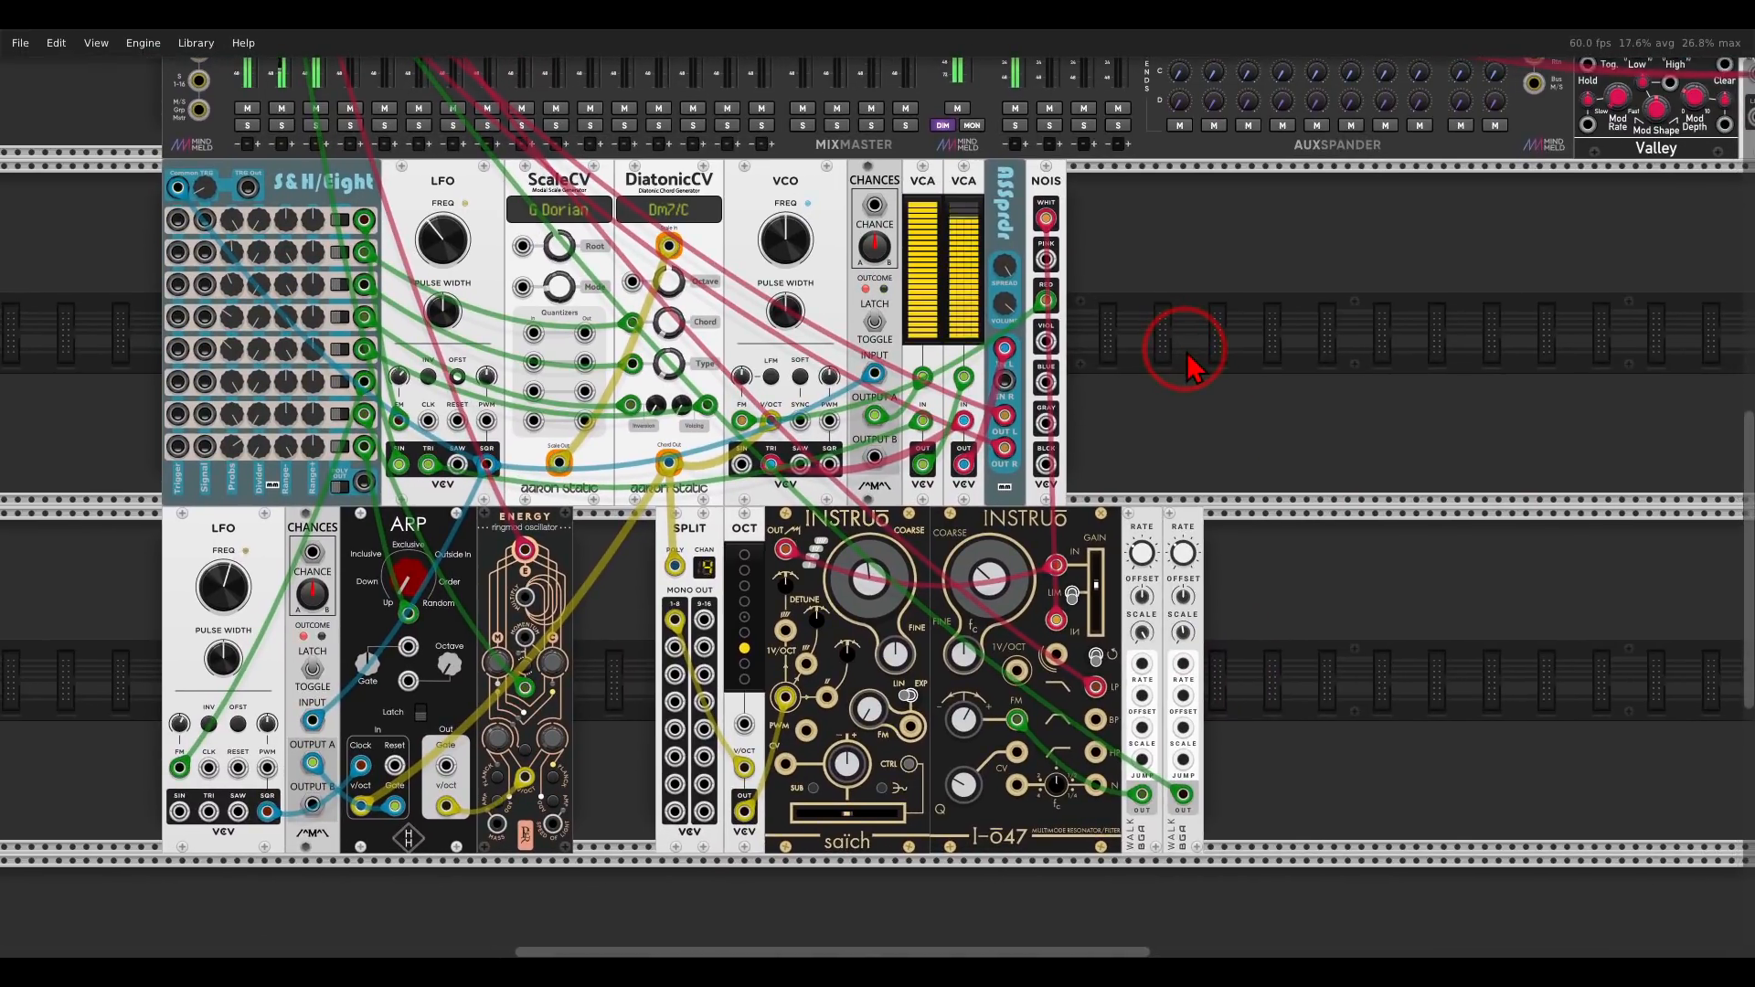
- Add a RandomNoteCV module in the chord row, leaving a gap after the NOIS module
right_click(1234, 365)
click(827, 478)
click(1204, 370)
scroll(1250, 366, right, 1)
drag(1113, 197, 1191, 236)
scroll(1196, 313, up, 2)
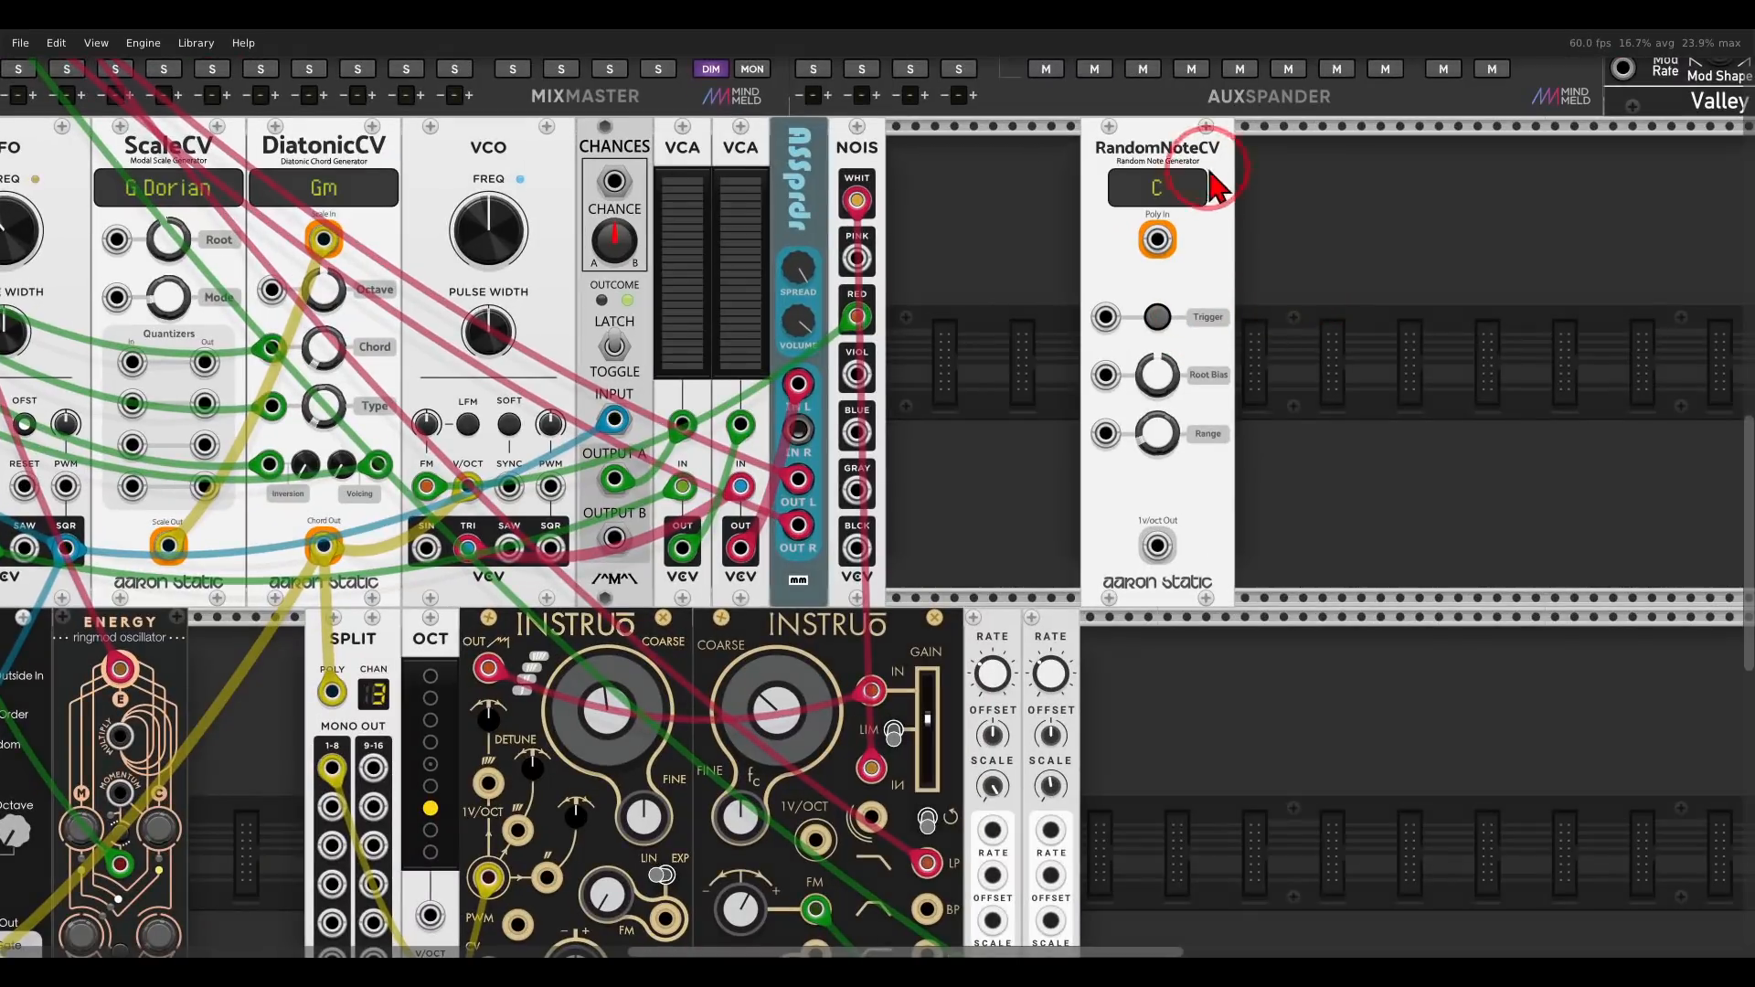
- Patch ScaleCV's Scale Out to RandomNoteCV's Poly In with a yellow cable and test random notes with its manual Trigger
click(1159, 322)
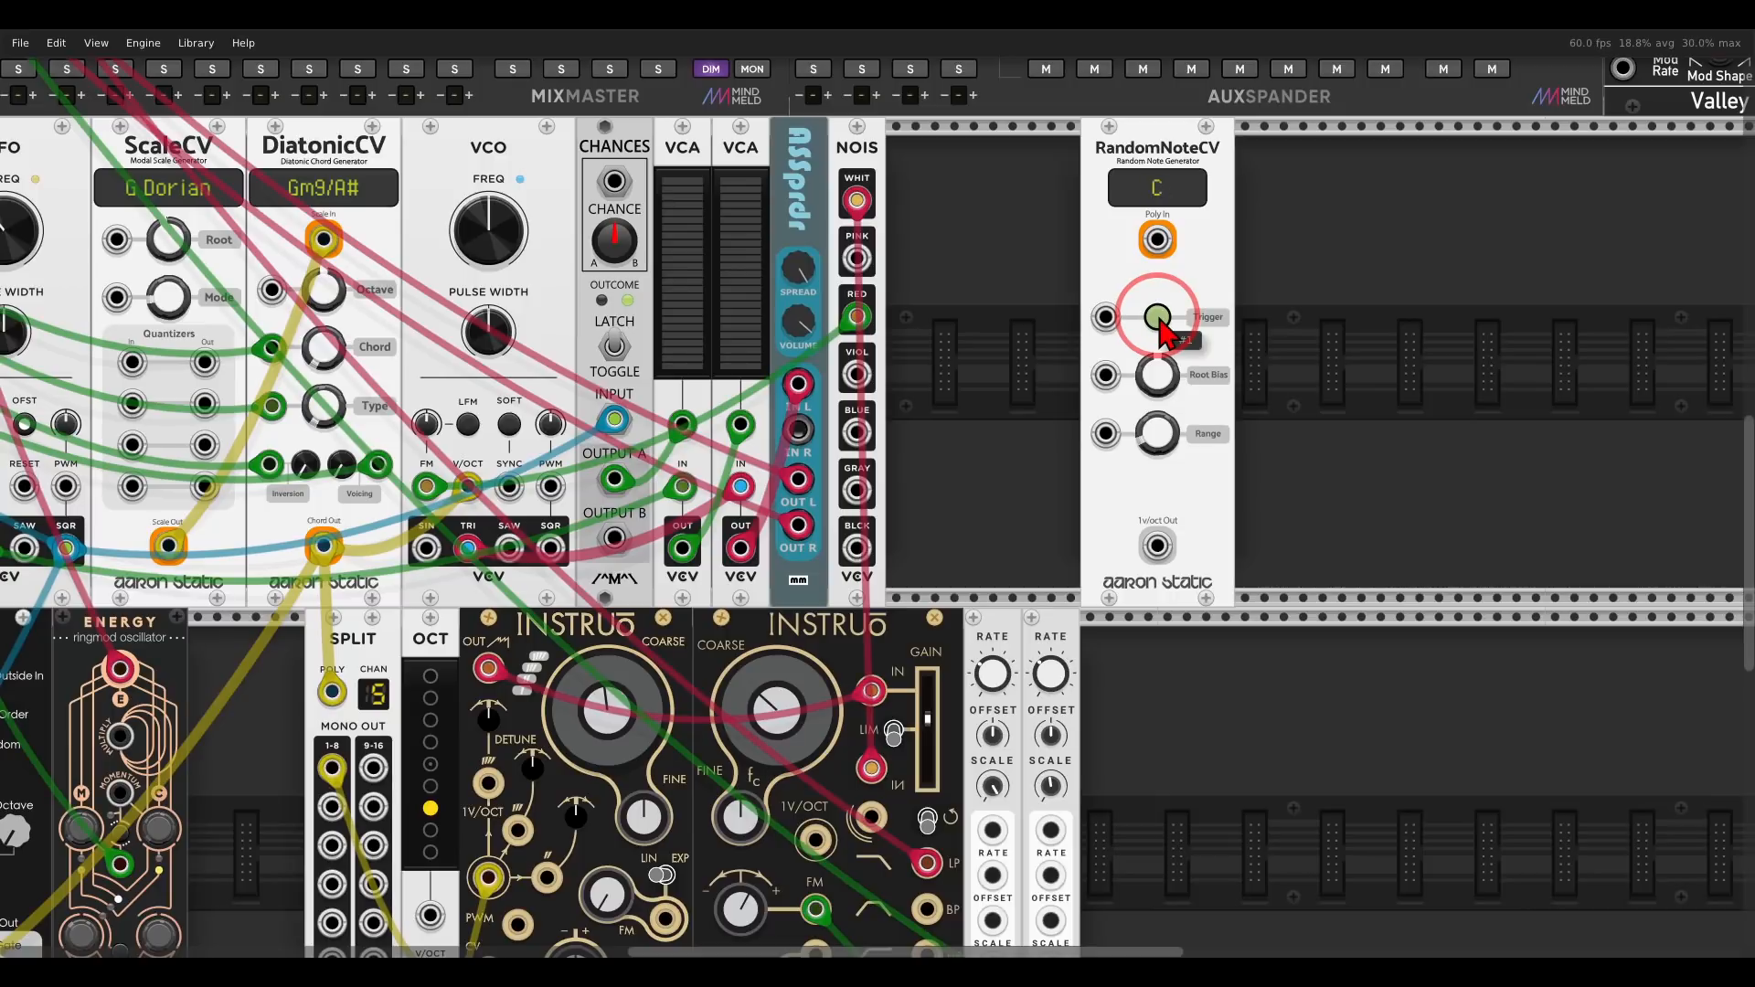
mouse_move(1183, 215)
mouse_down()
mouse_move(1126, 204)
mouse_move(1186, 276)
mouse_move(1186, 217)
mouse_up()
drag(1034, 311, 1116, 303)
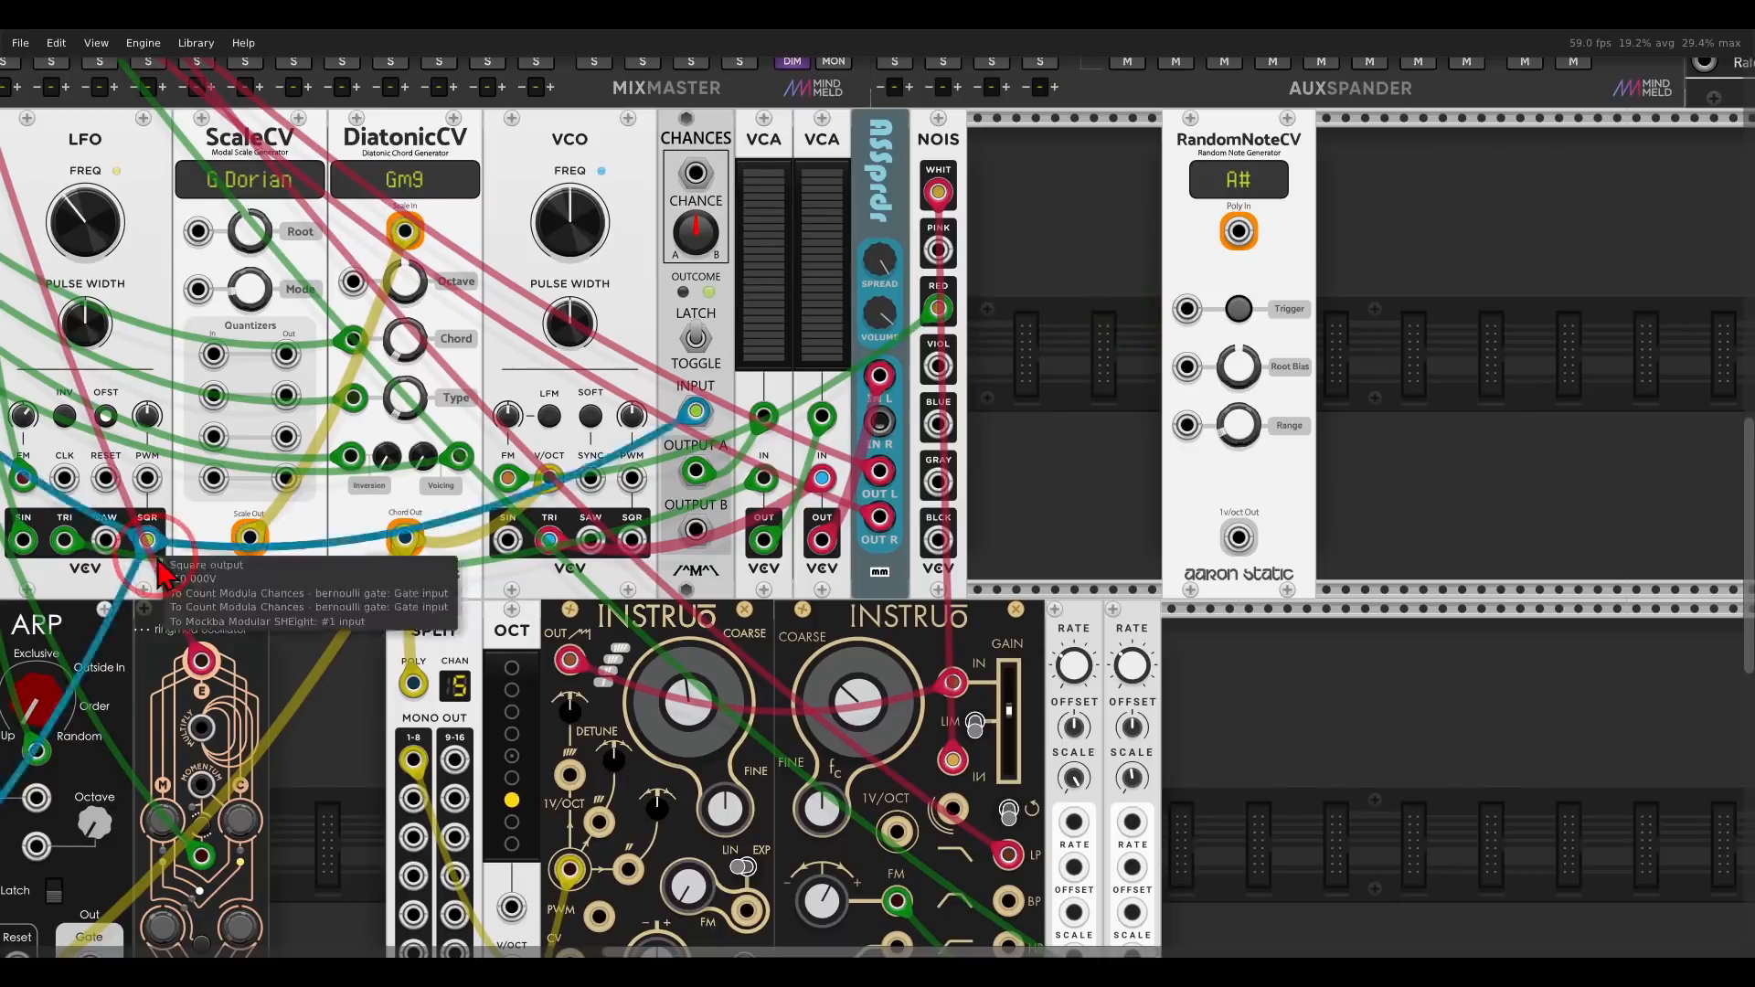
drag(250, 539, 1238, 231)
click(1238, 309)
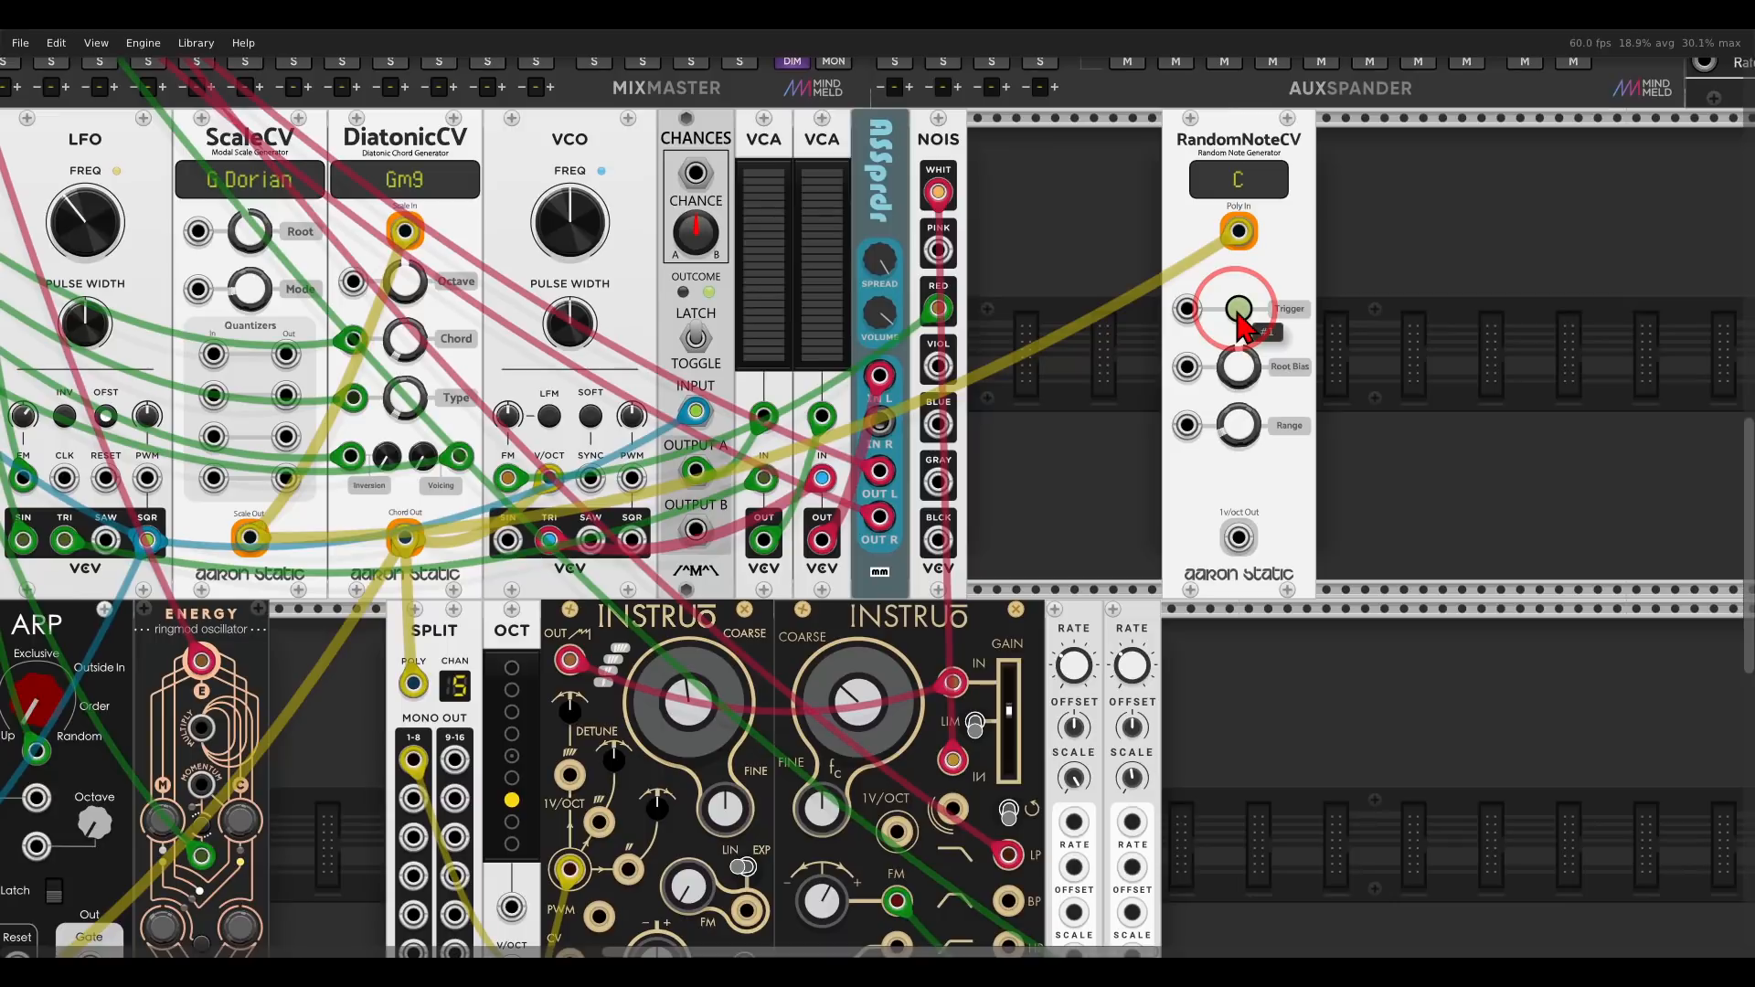
click(1239, 309)
click(1238, 313)
click(1239, 313)
click(1238, 313)
click(1239, 312)
click(1239, 312)
- Add a BASAL oscillator and a WOLV waveshaper beside RandomNoteCV
drag(1371, 418, 1068, 411)
right_click(1131, 346)
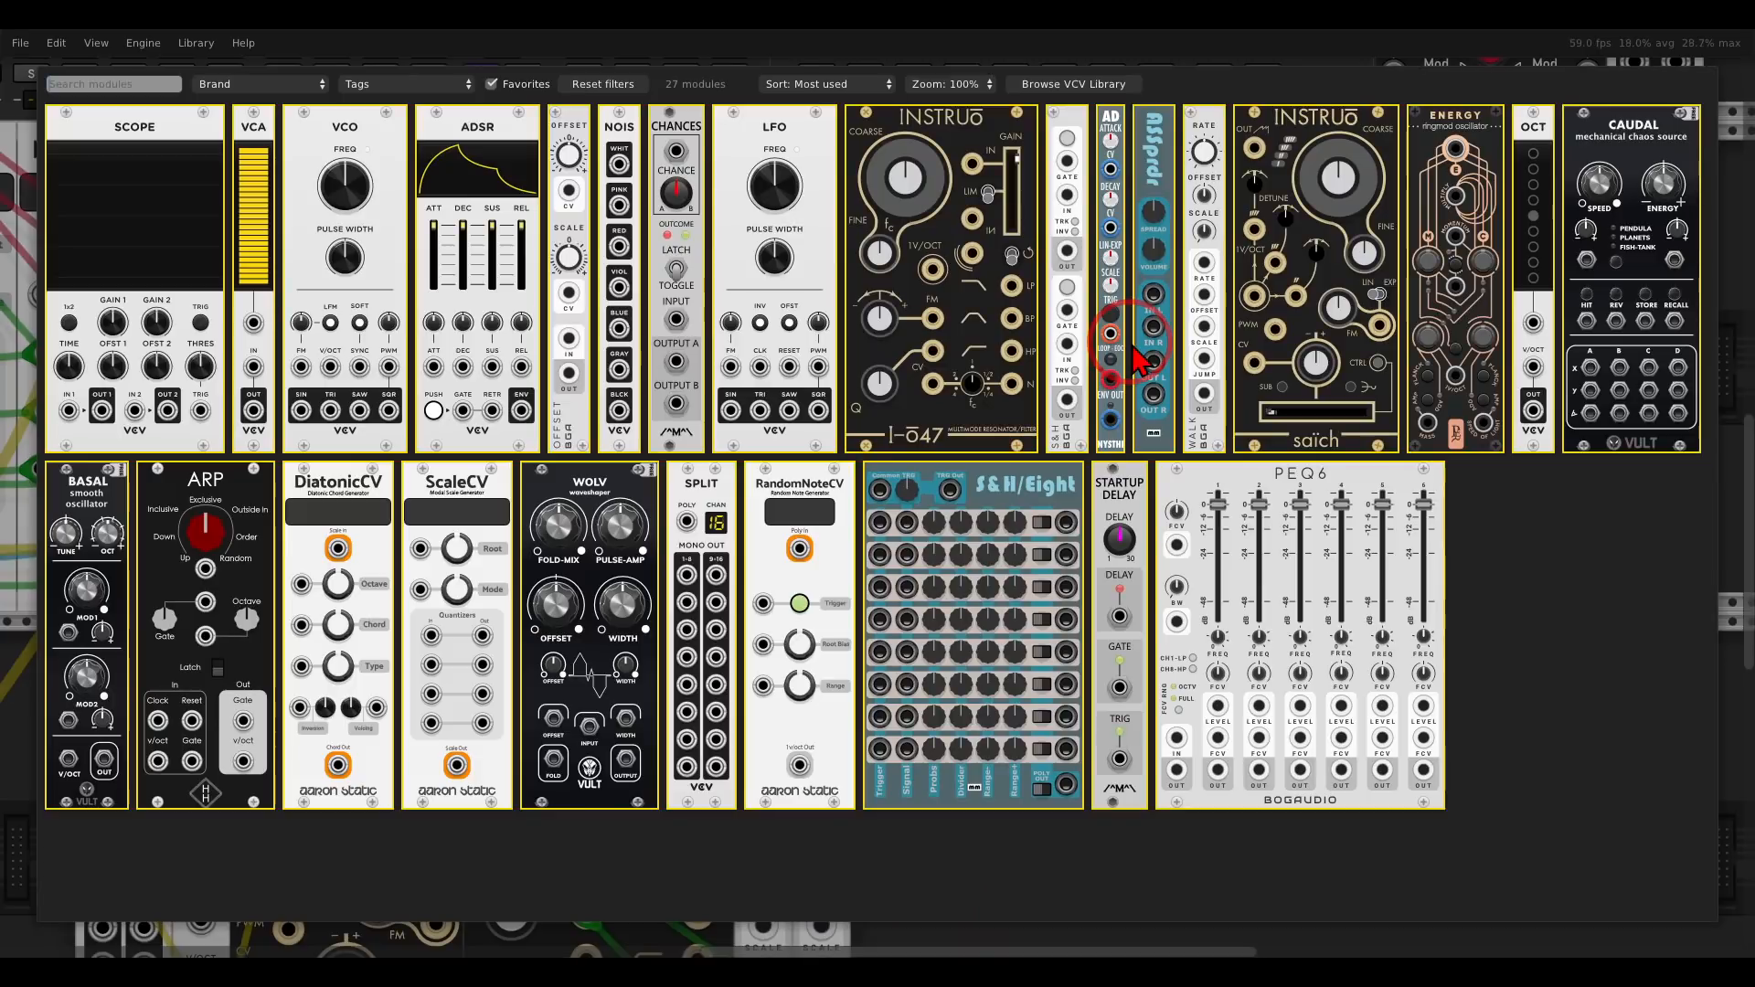
click(83, 590)
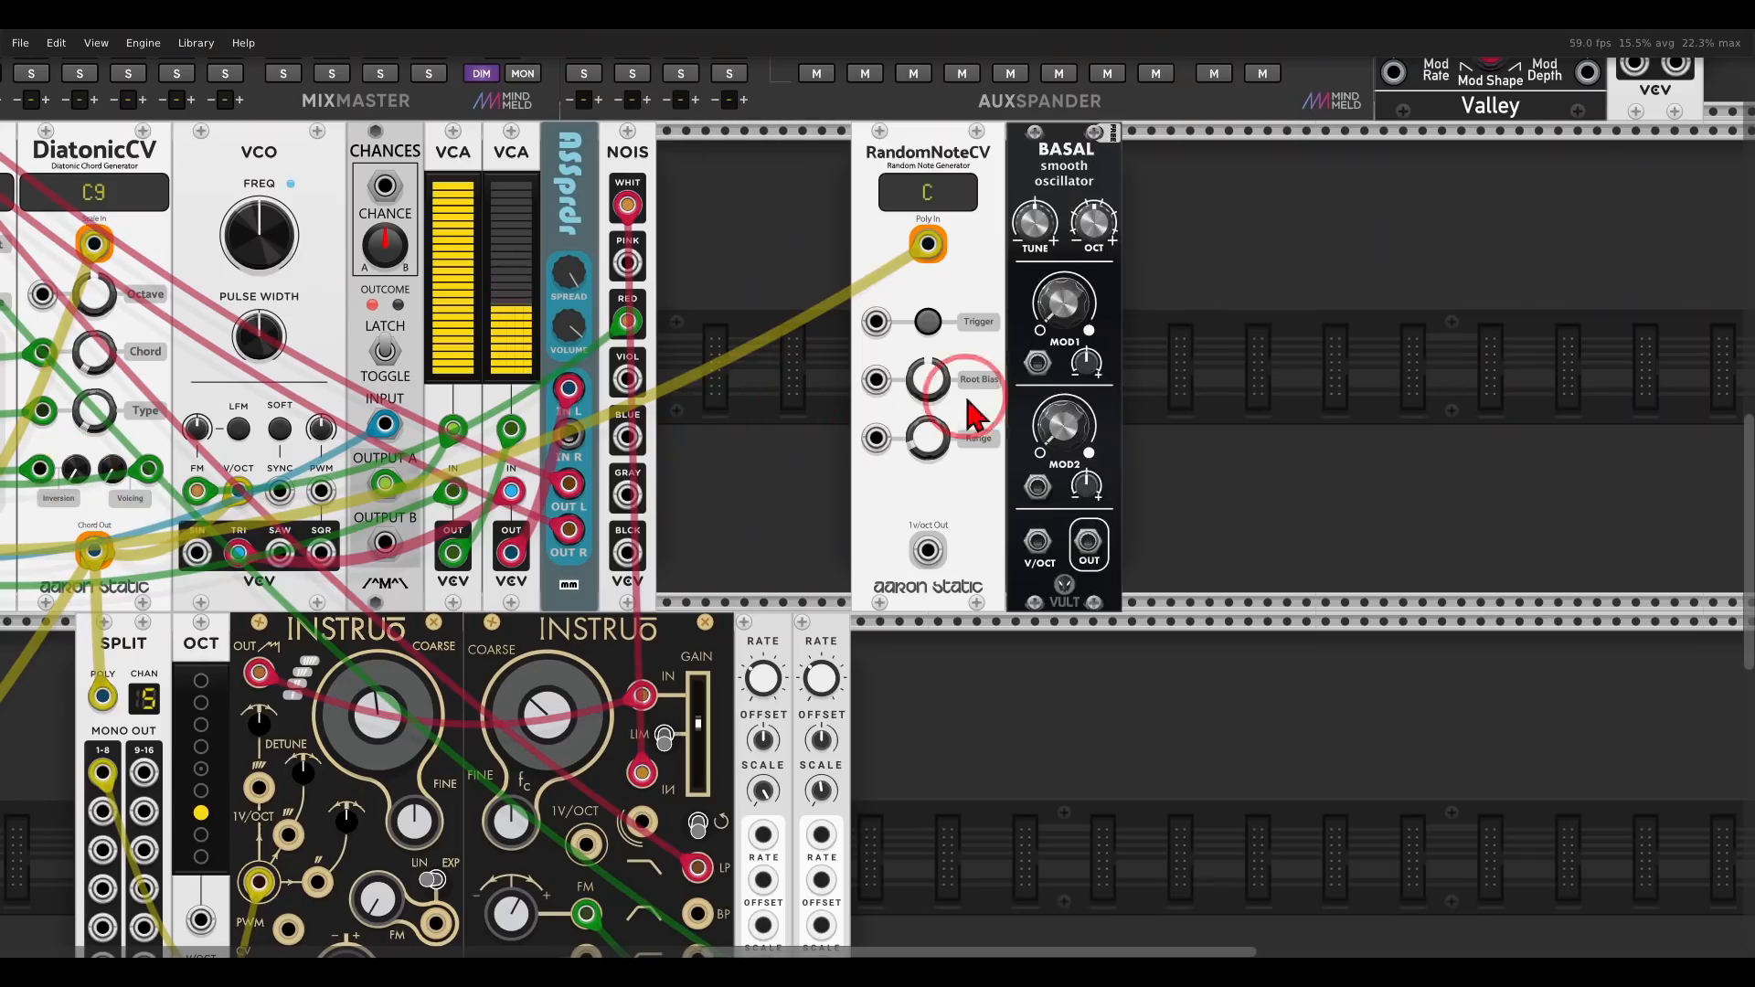
right_click(1206, 384)
click(666, 463)
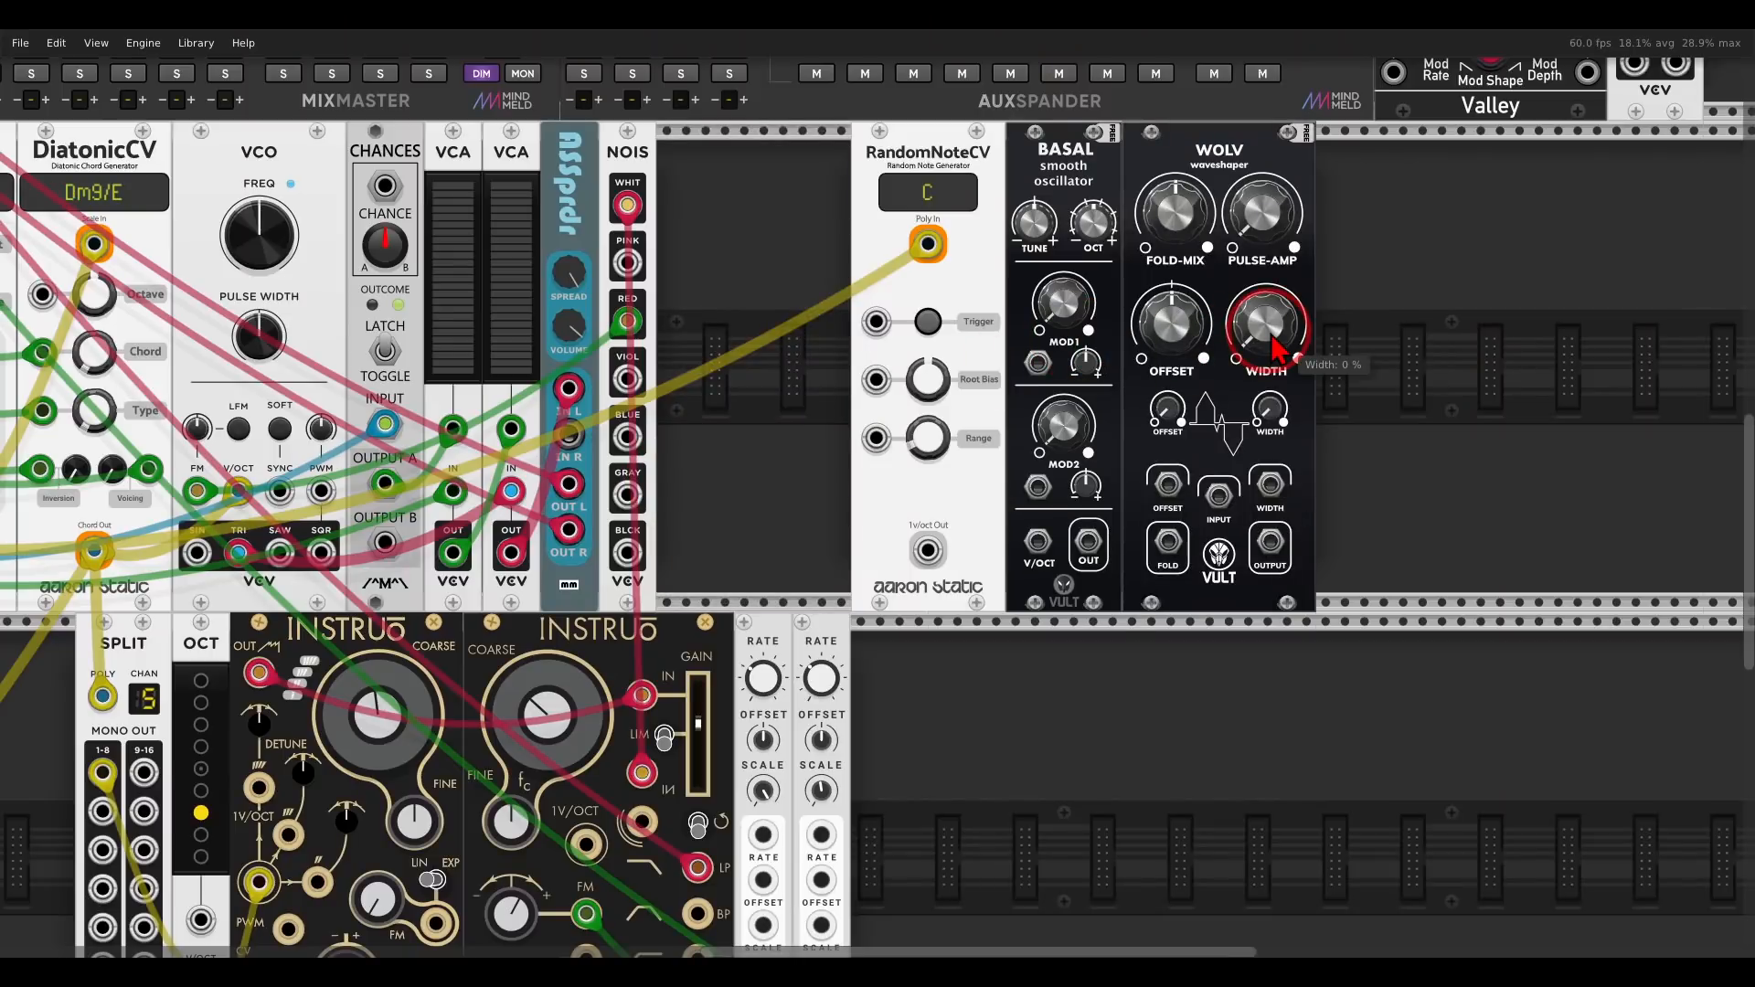
- Patch BASAL's OUT to WOLV's INPUT with a red cable and RandomNoteCV's 1v/oct Out to BASAL's V/OCT with a yellow cable
right_click(1088, 542)
drag(1118, 615, 1218, 496)
right_click(927, 550)
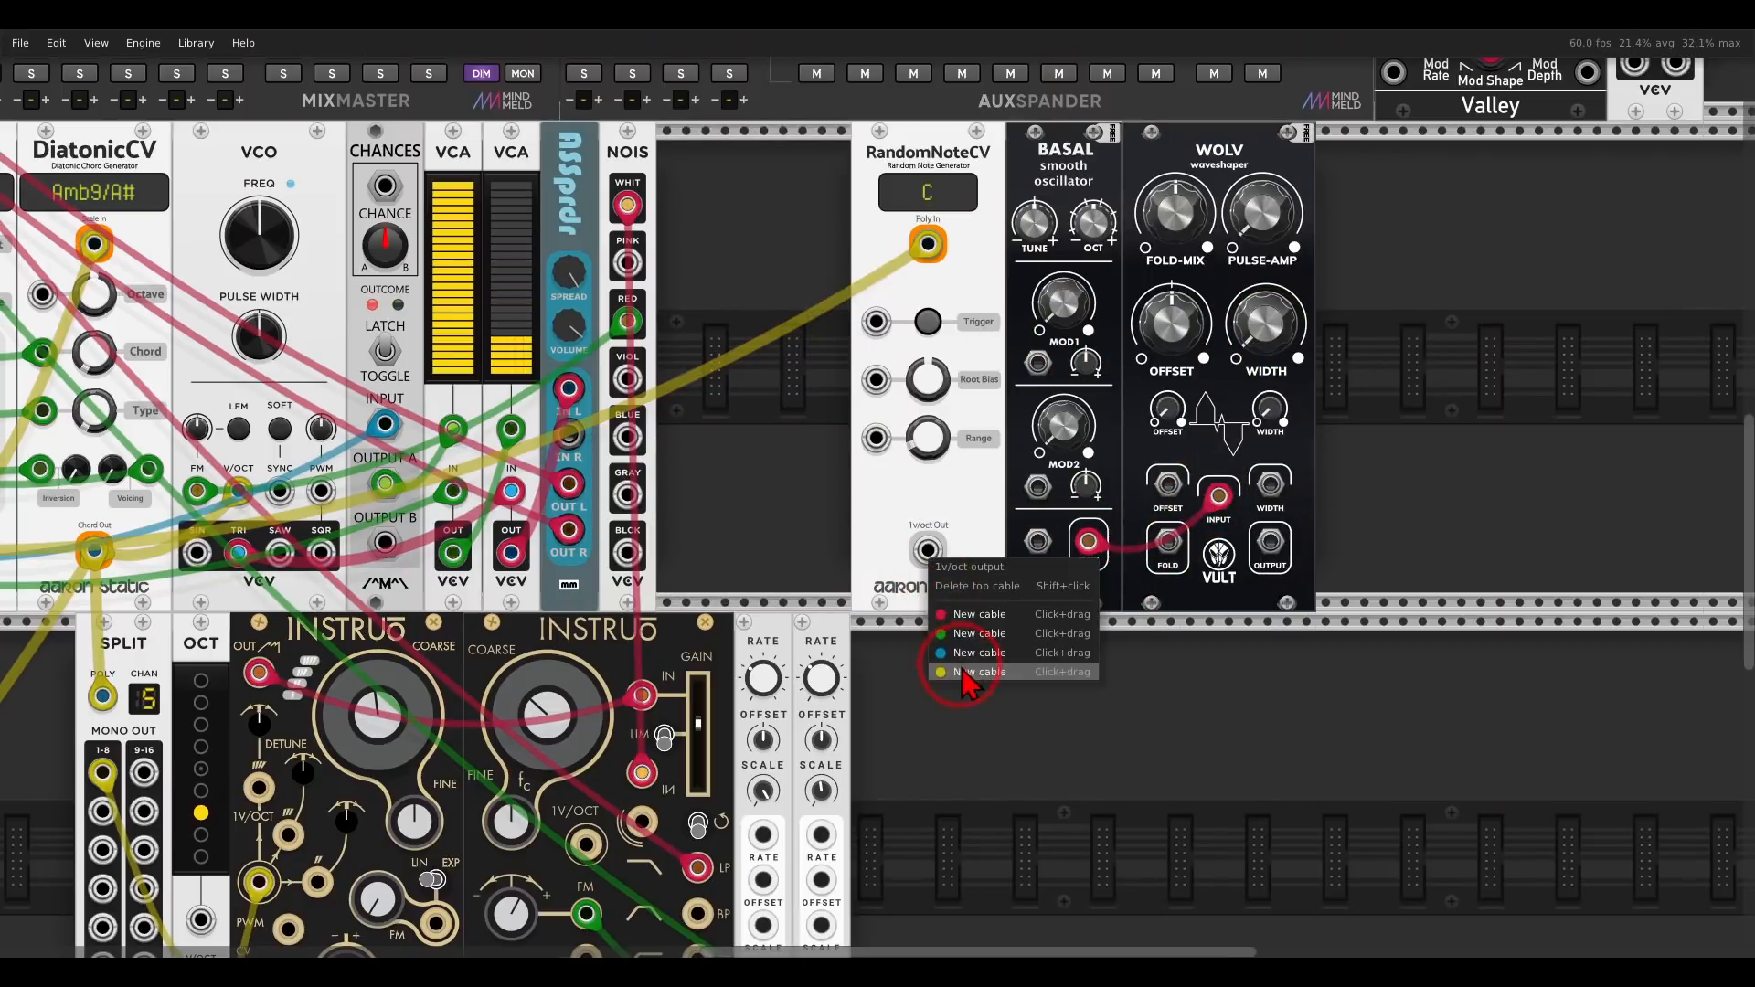
drag(964, 672, 1038, 541)
- Add a VCA beside WOLV and patch WOLV's OUTPUT to the VCA's IN with a red cable
scroll(1305, 380, right, 2)
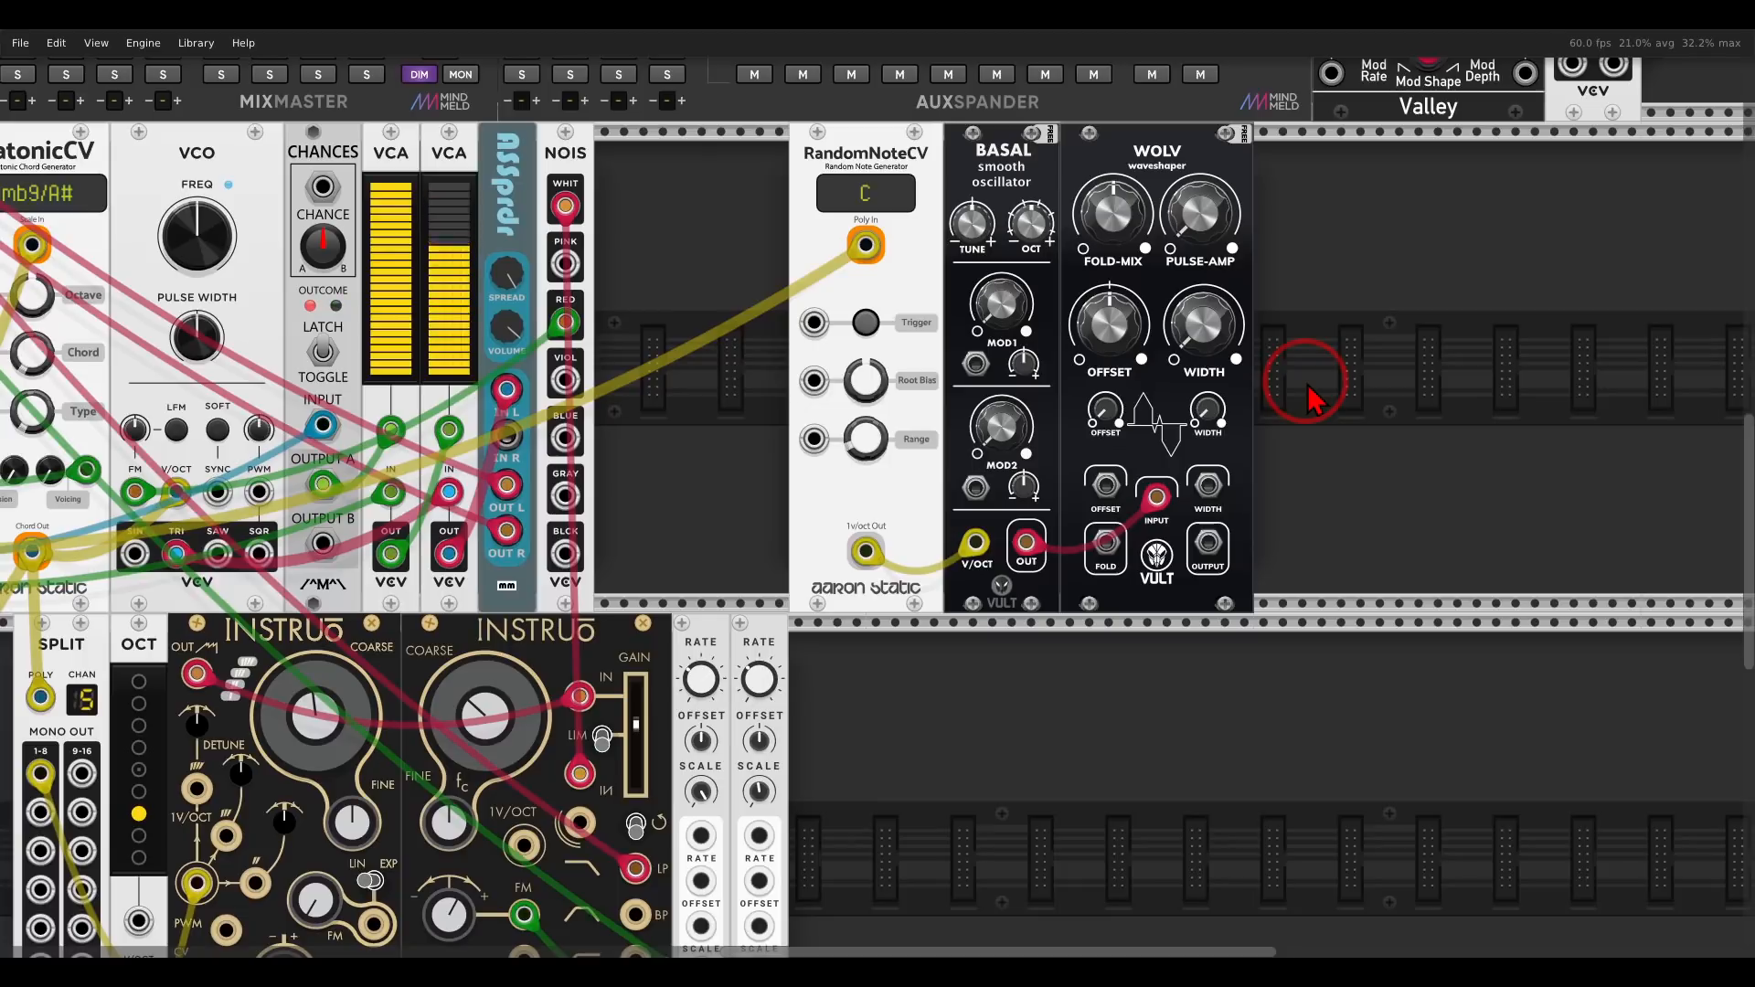
right_click(1311, 399)
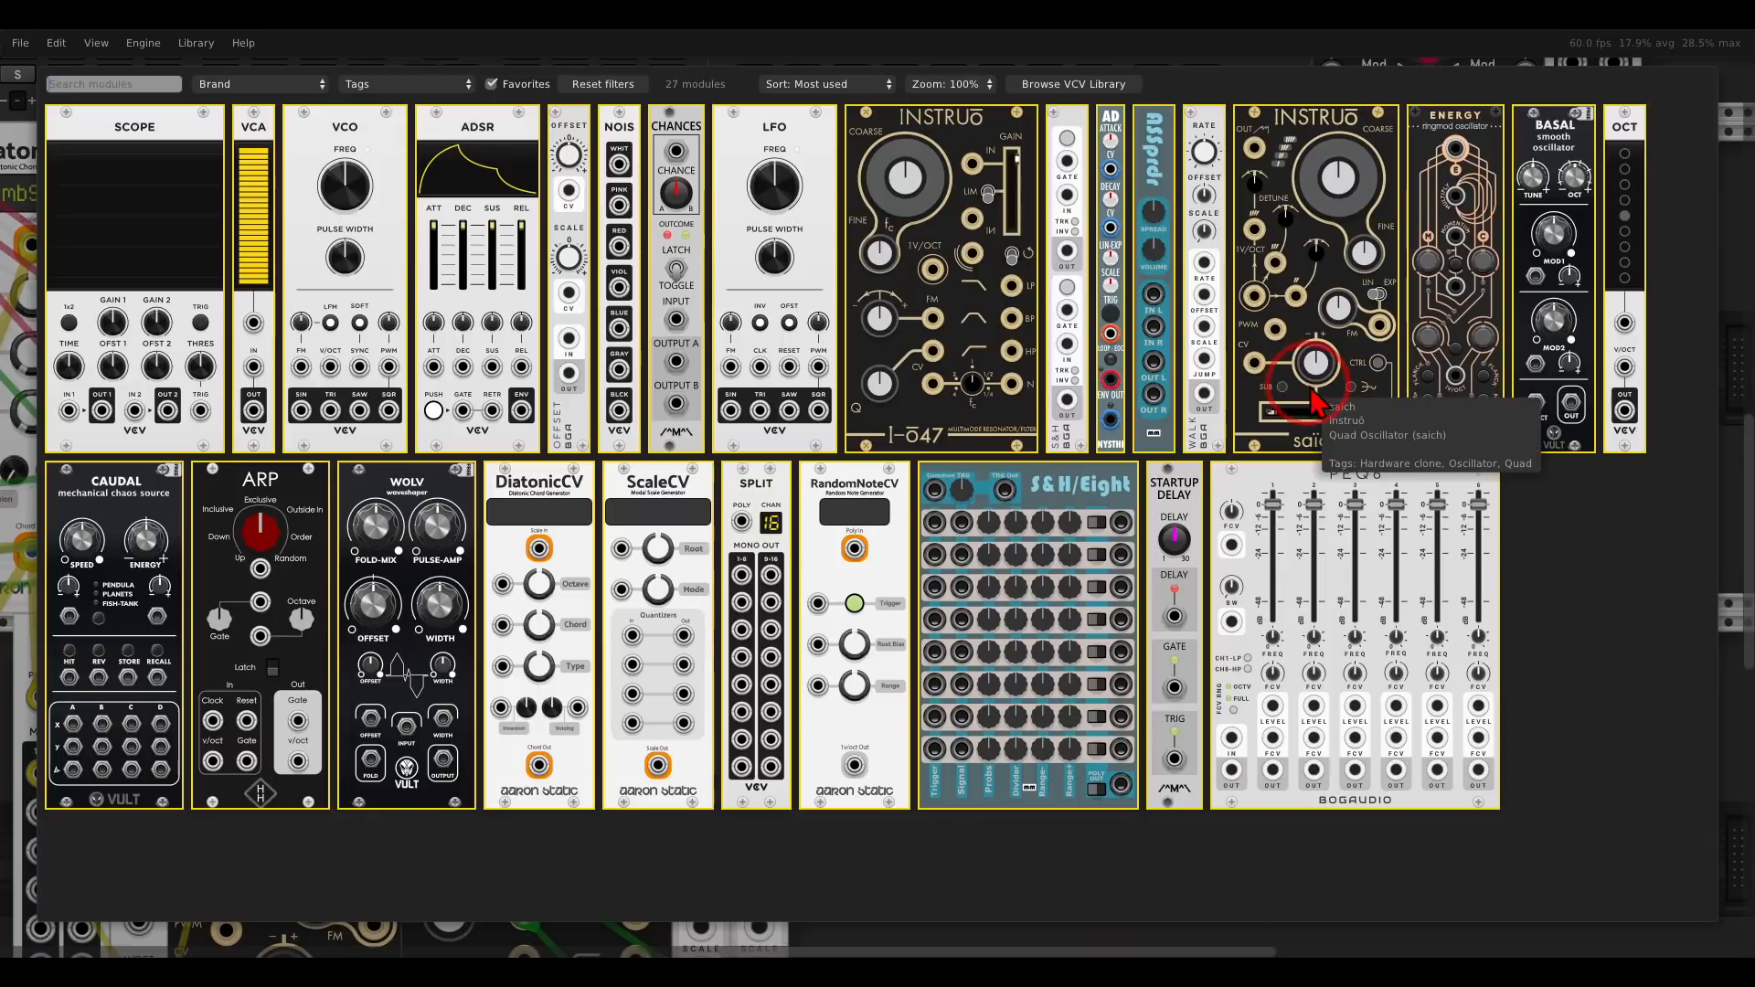
click(249, 146)
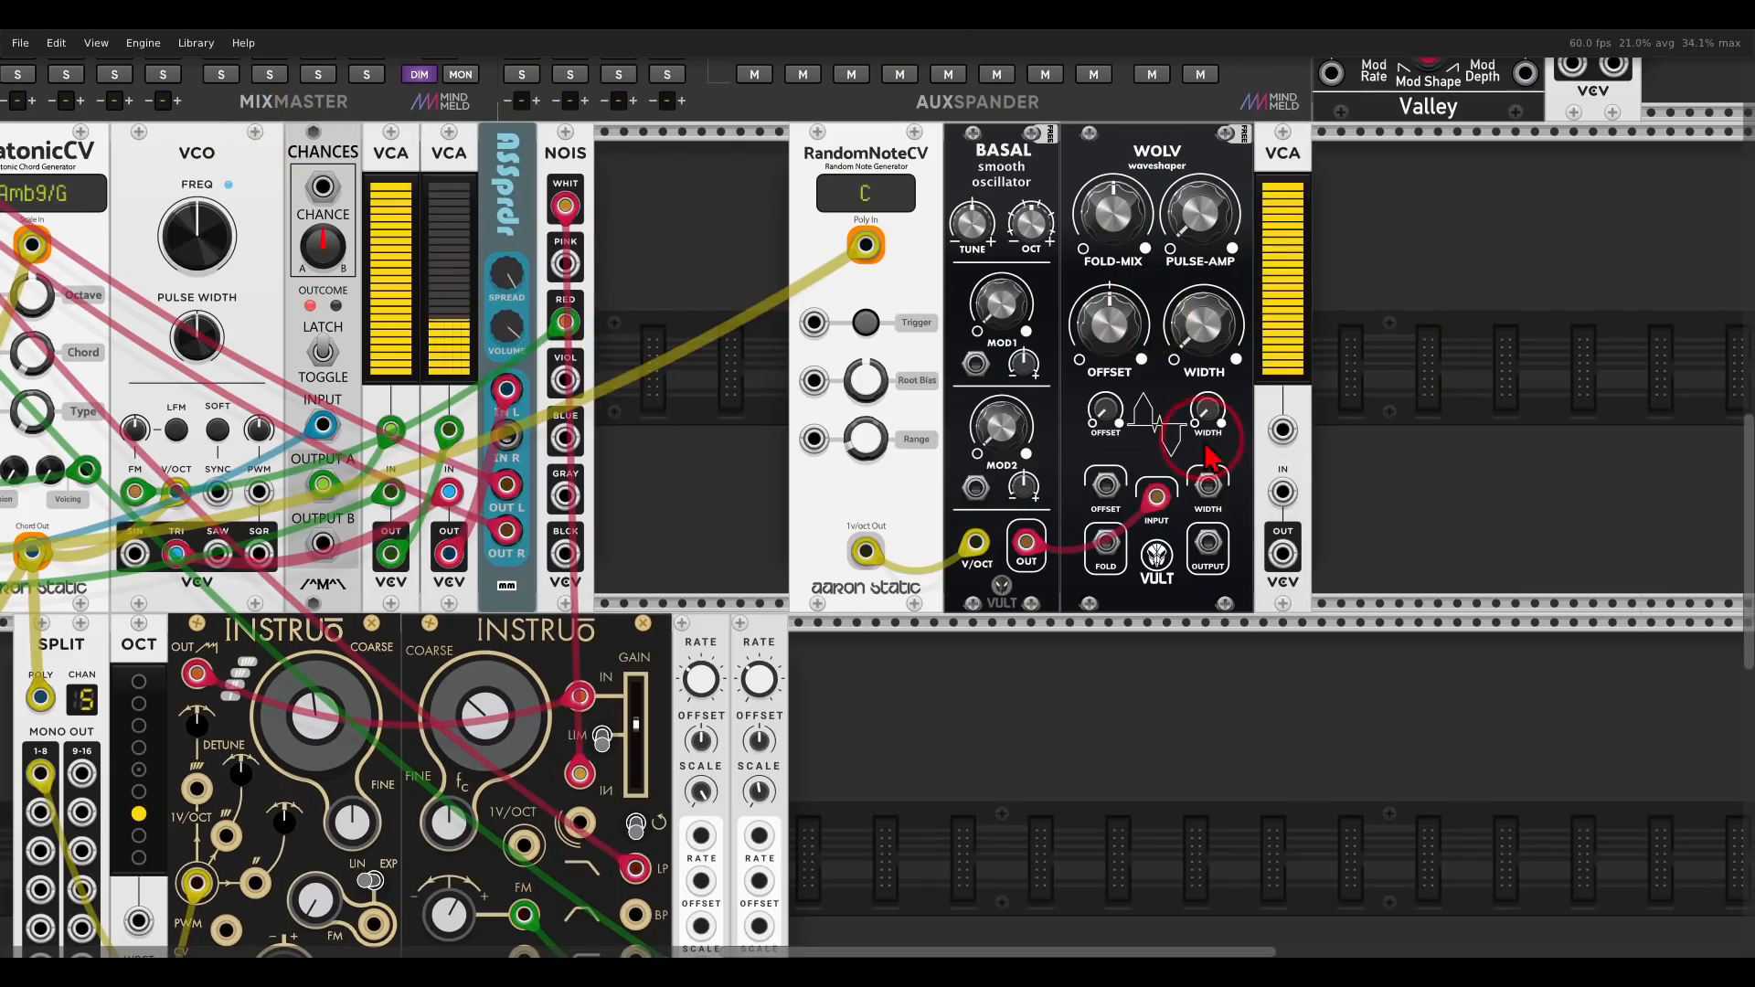
right_click(1208, 543)
click(1224, 608)
click(1282, 493)
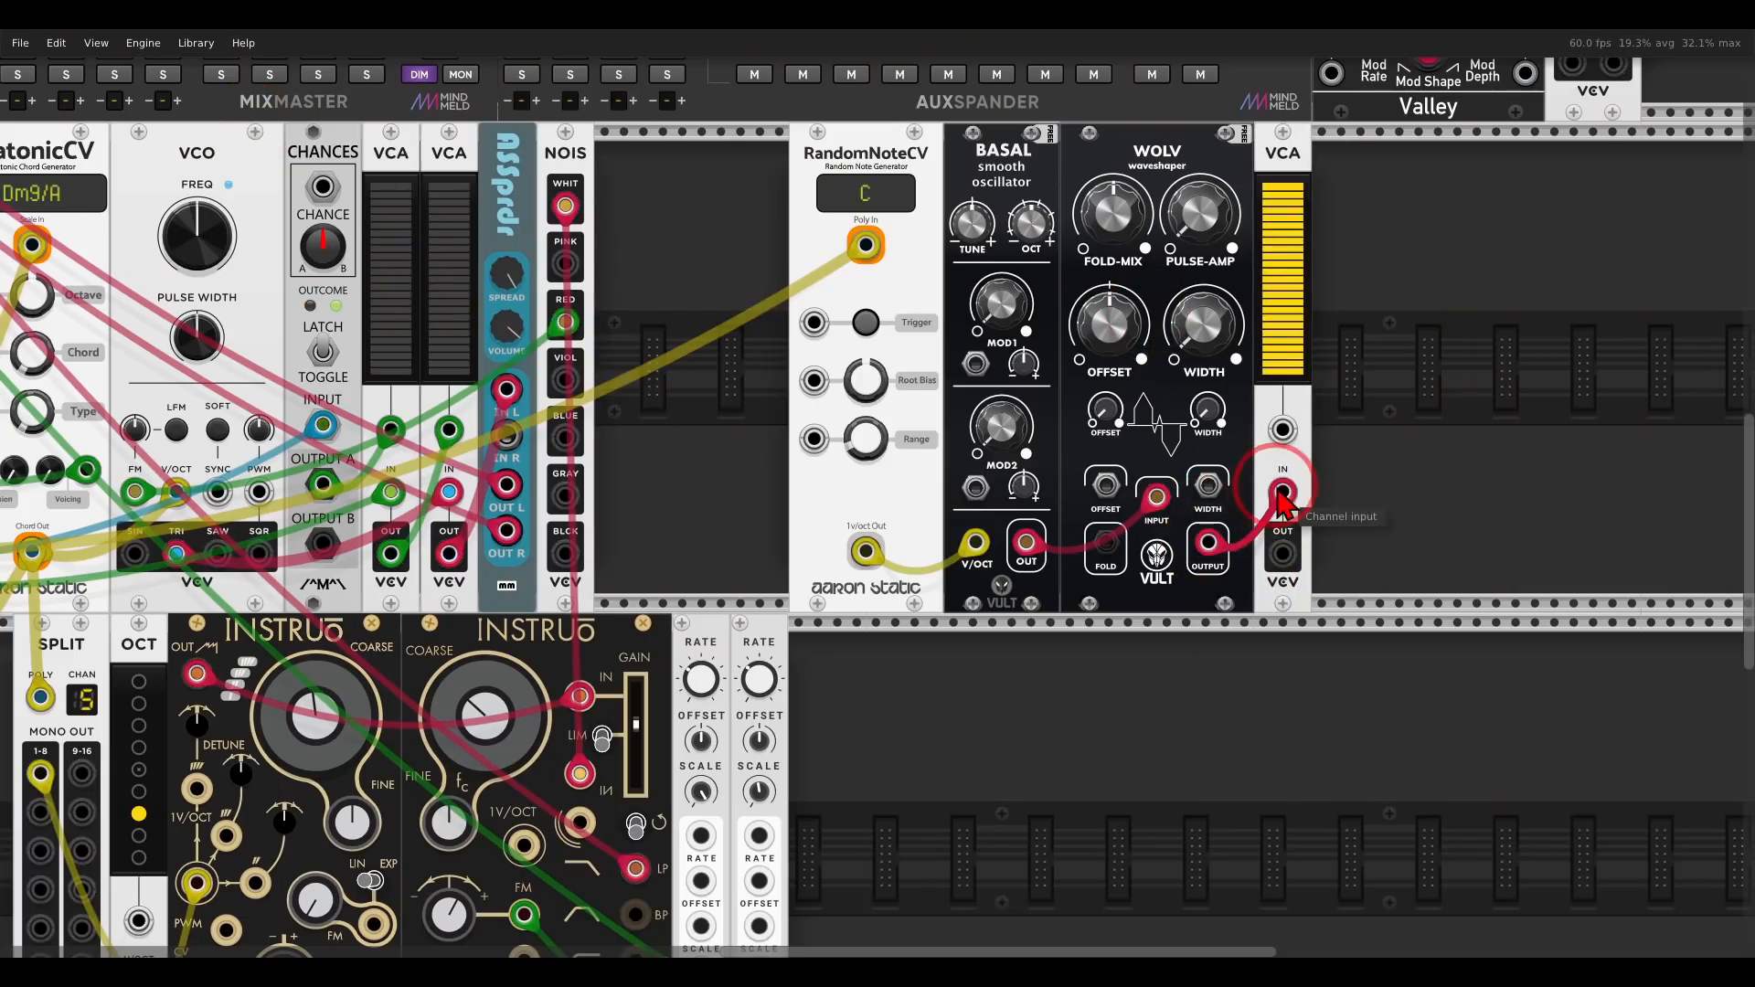
- Patch the new VCA's OUT to a MixMaster channel input with a red cable
right_click(1283, 552)
click(1301, 618)
scroll(375, 454, up, 5)
scroll(375, 455, up, 5)
scroll(375, 455, left, 5)
click(174, 220)
- Try out the WIDTH setting on the WOLV waveshaper
drag(1337, 820, 599, 344)
drag(1056, 381, 1056, 307)
drag(1056, 381, 1056, 370)
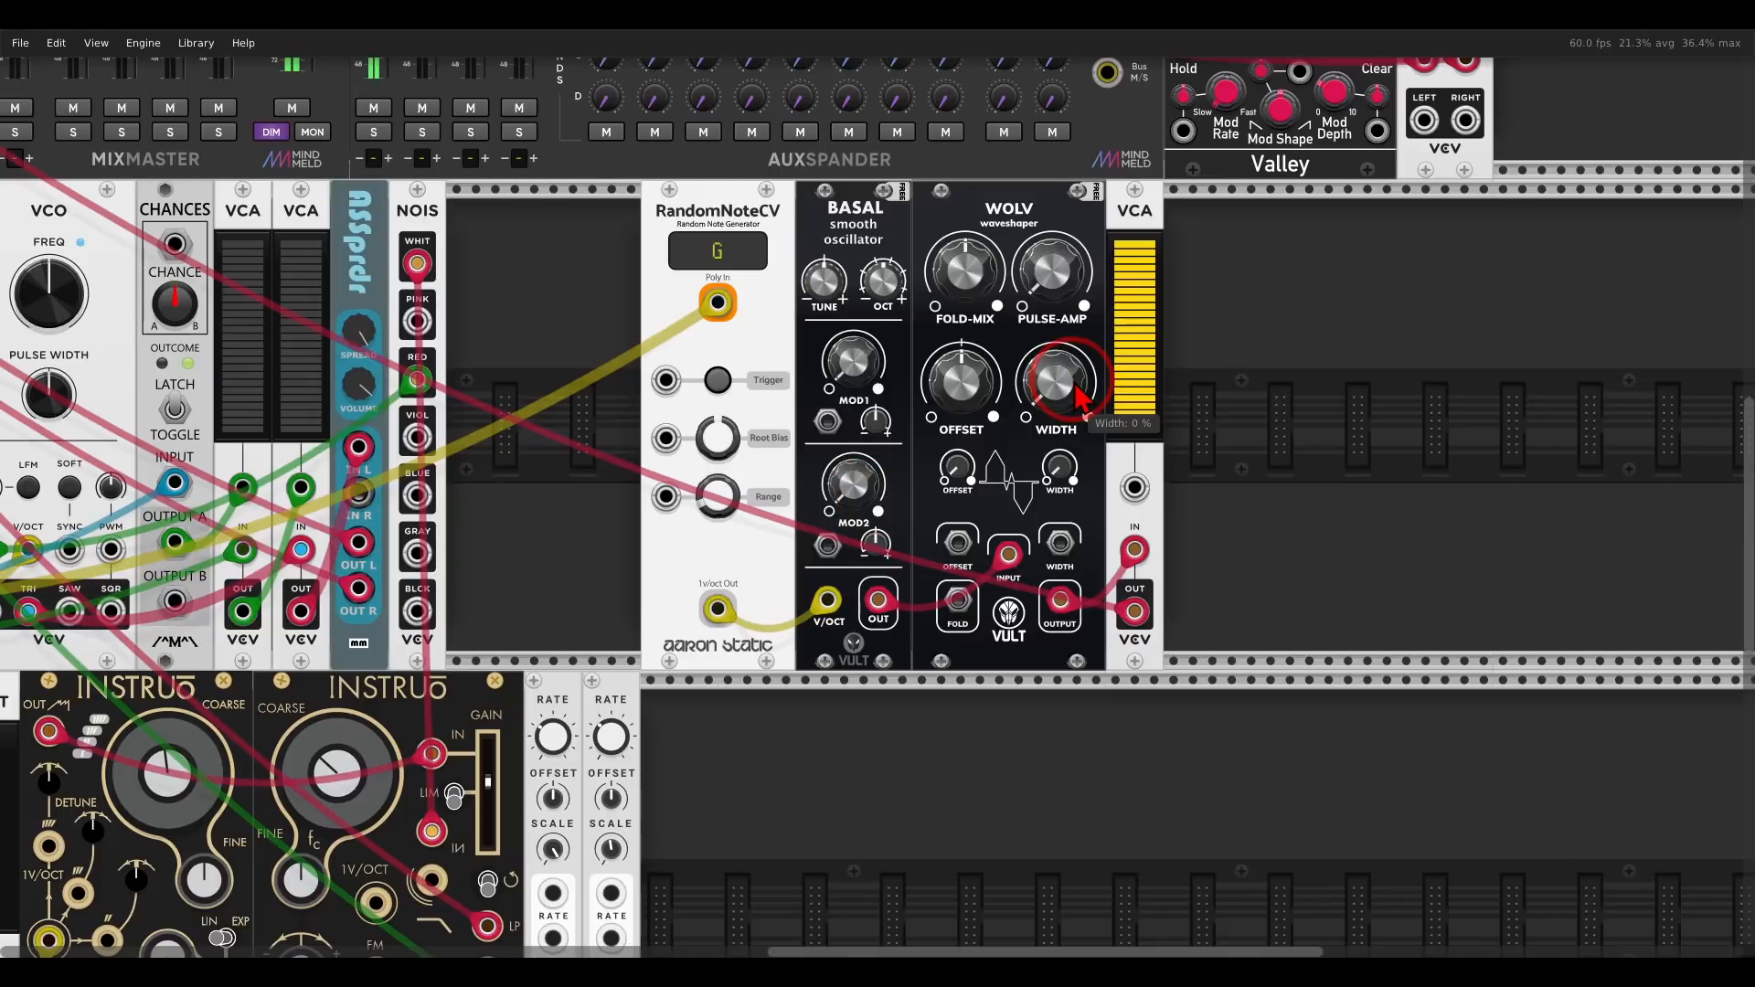
- Add an AD envelope module beside the new VCA and switch on its loop mode
right_click(1280, 450)
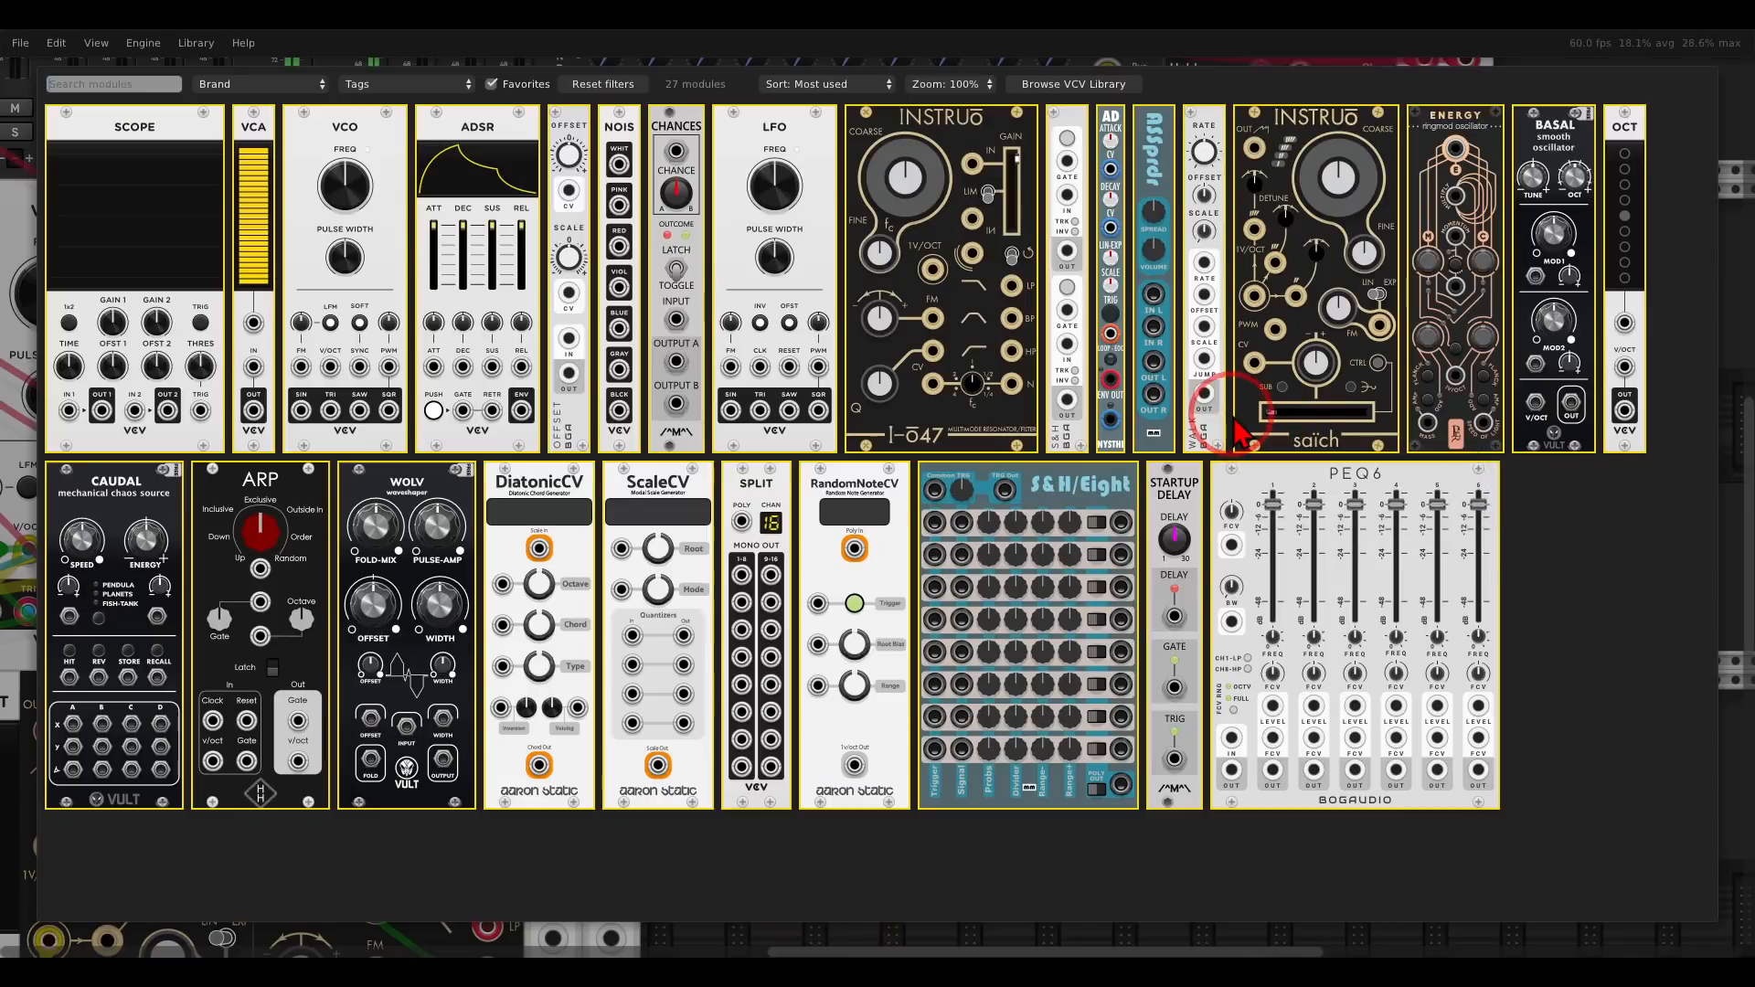
drag(1110, 123, 1185, 346)
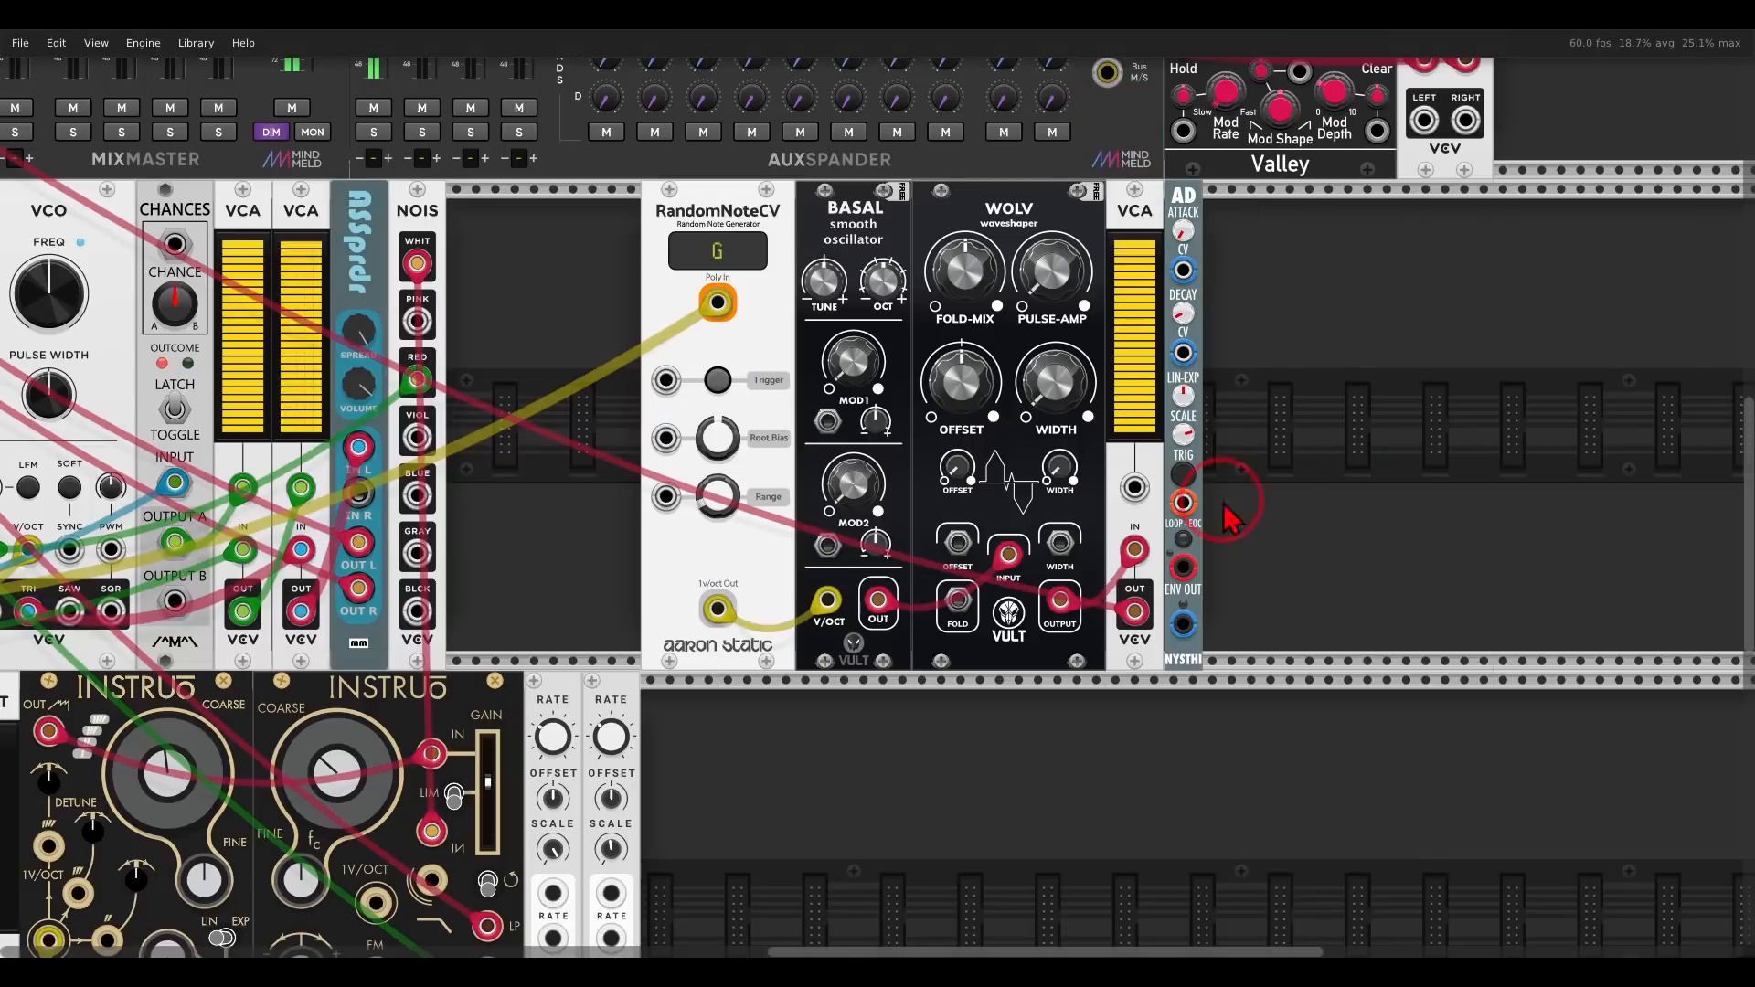
scroll(1251, 569, up, 5)
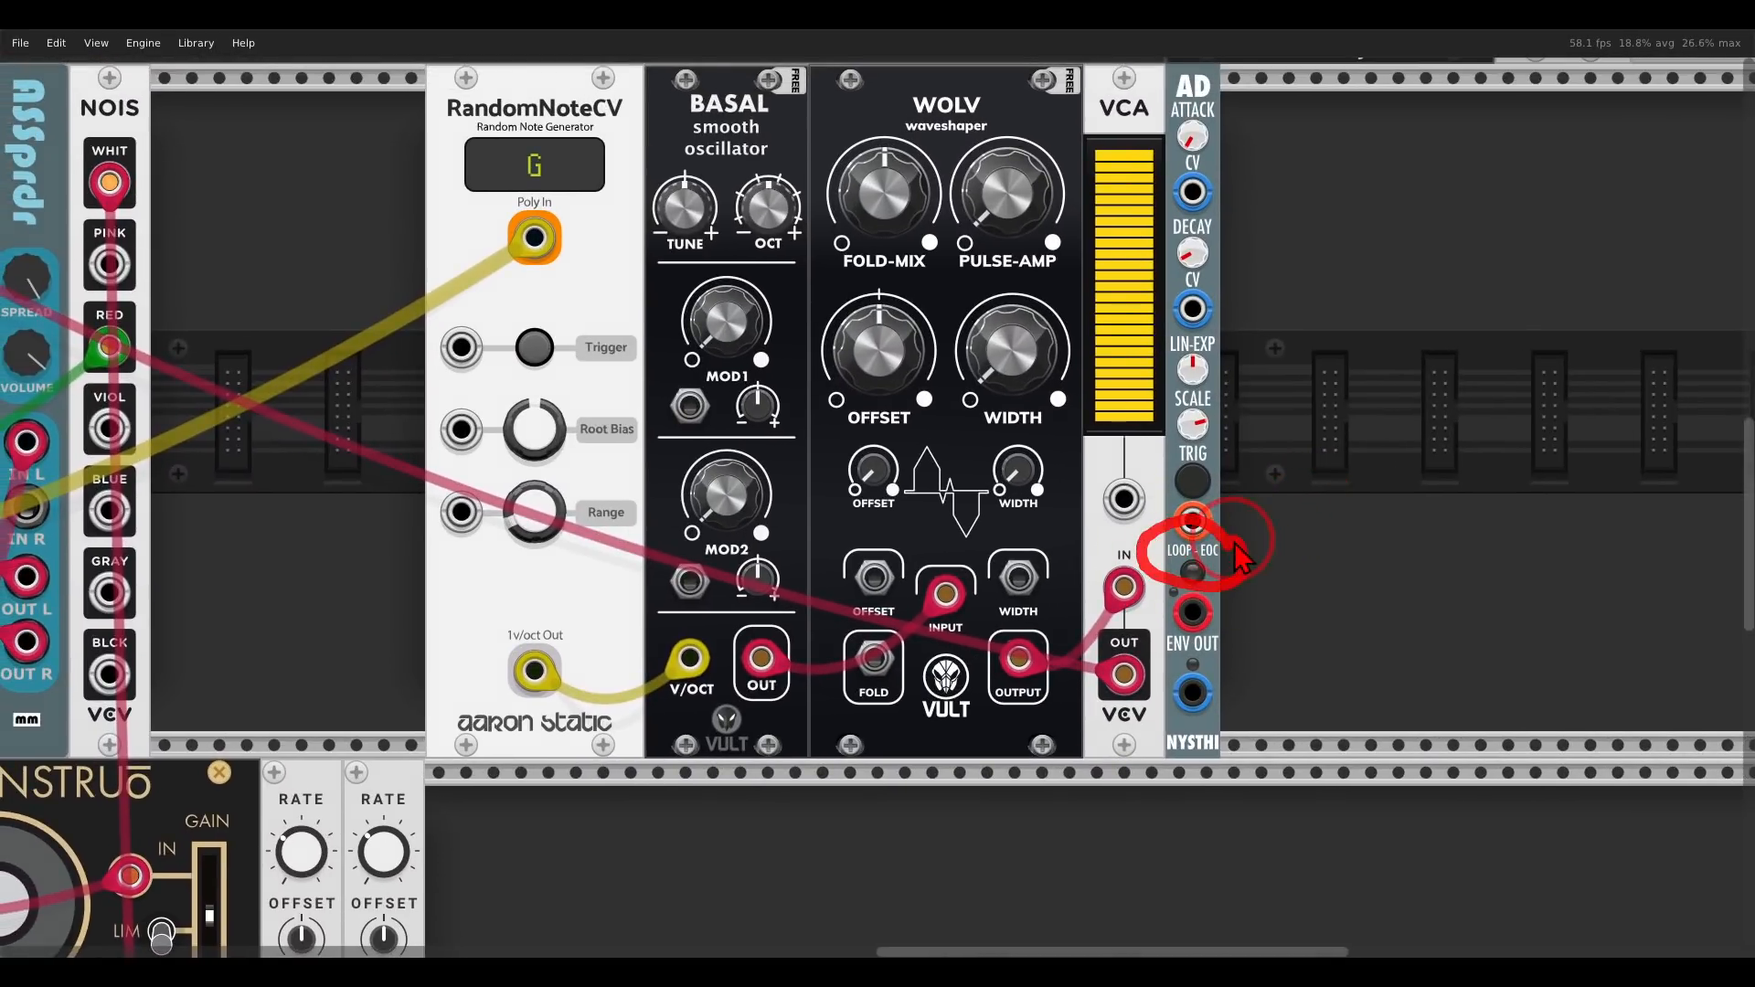
click(1192, 575)
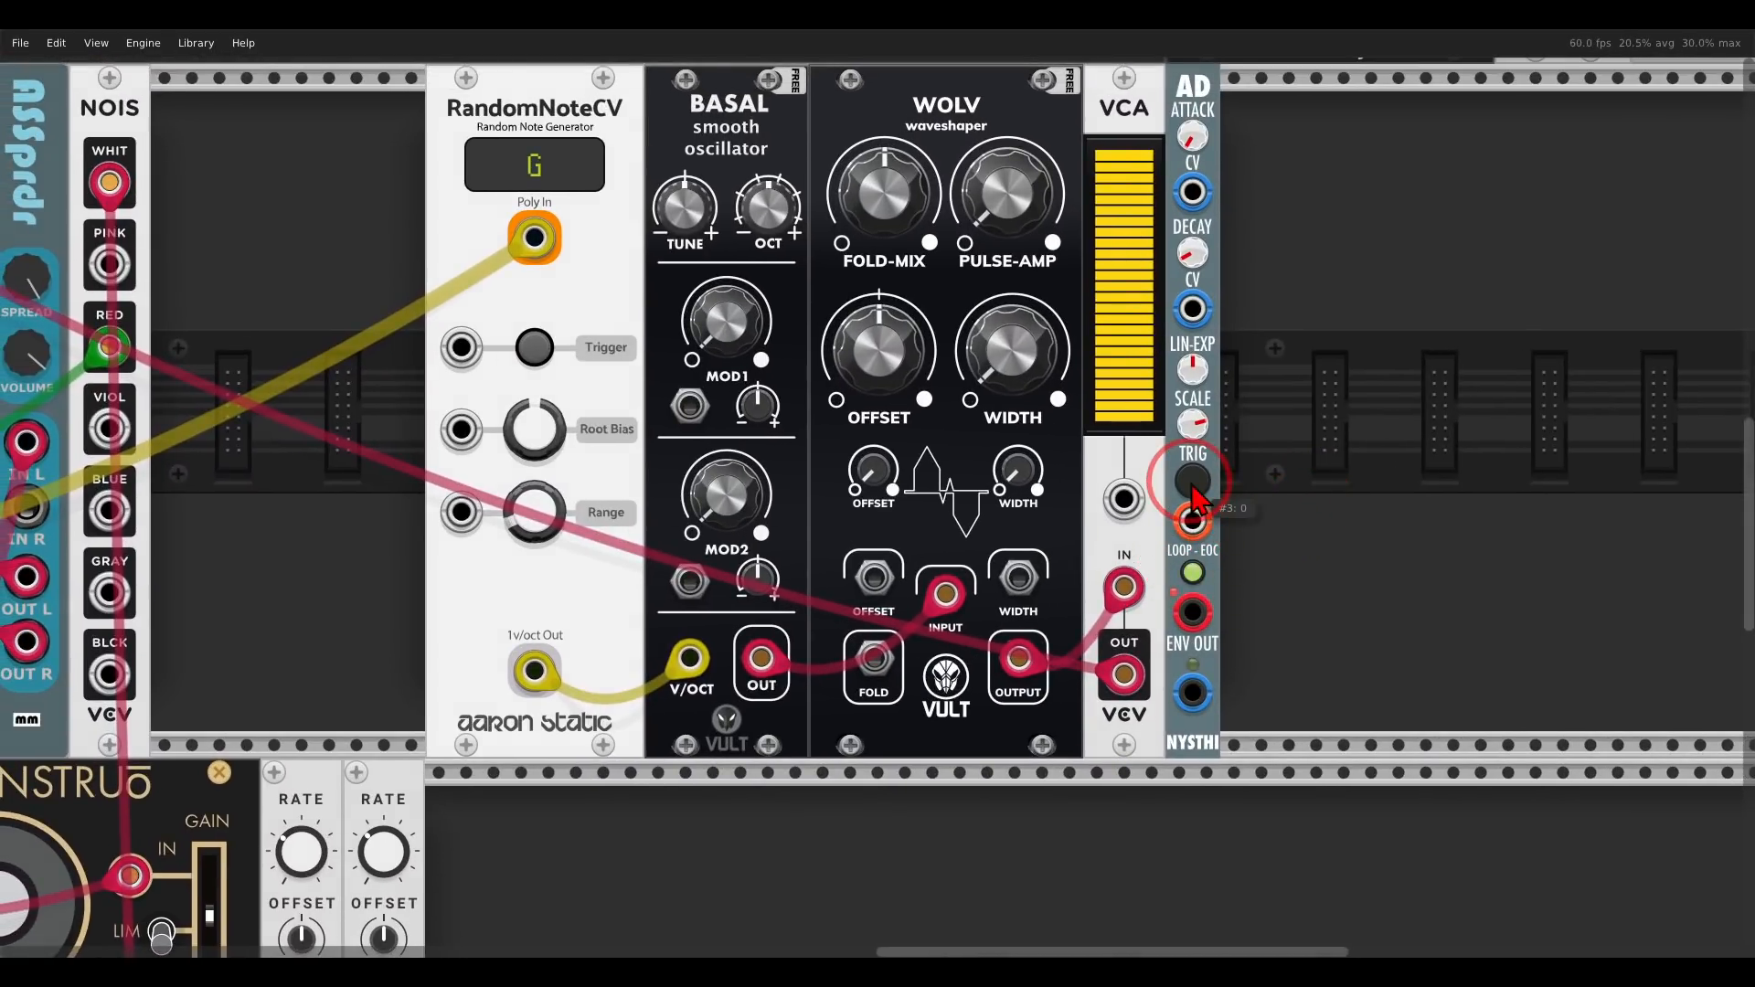
- Check AD's looping envelope on a temporary SCOPE, patching ENV OUT to IN 1 with a green cable, and remove the SCOPE
right_click(1261, 452)
click(141, 133)
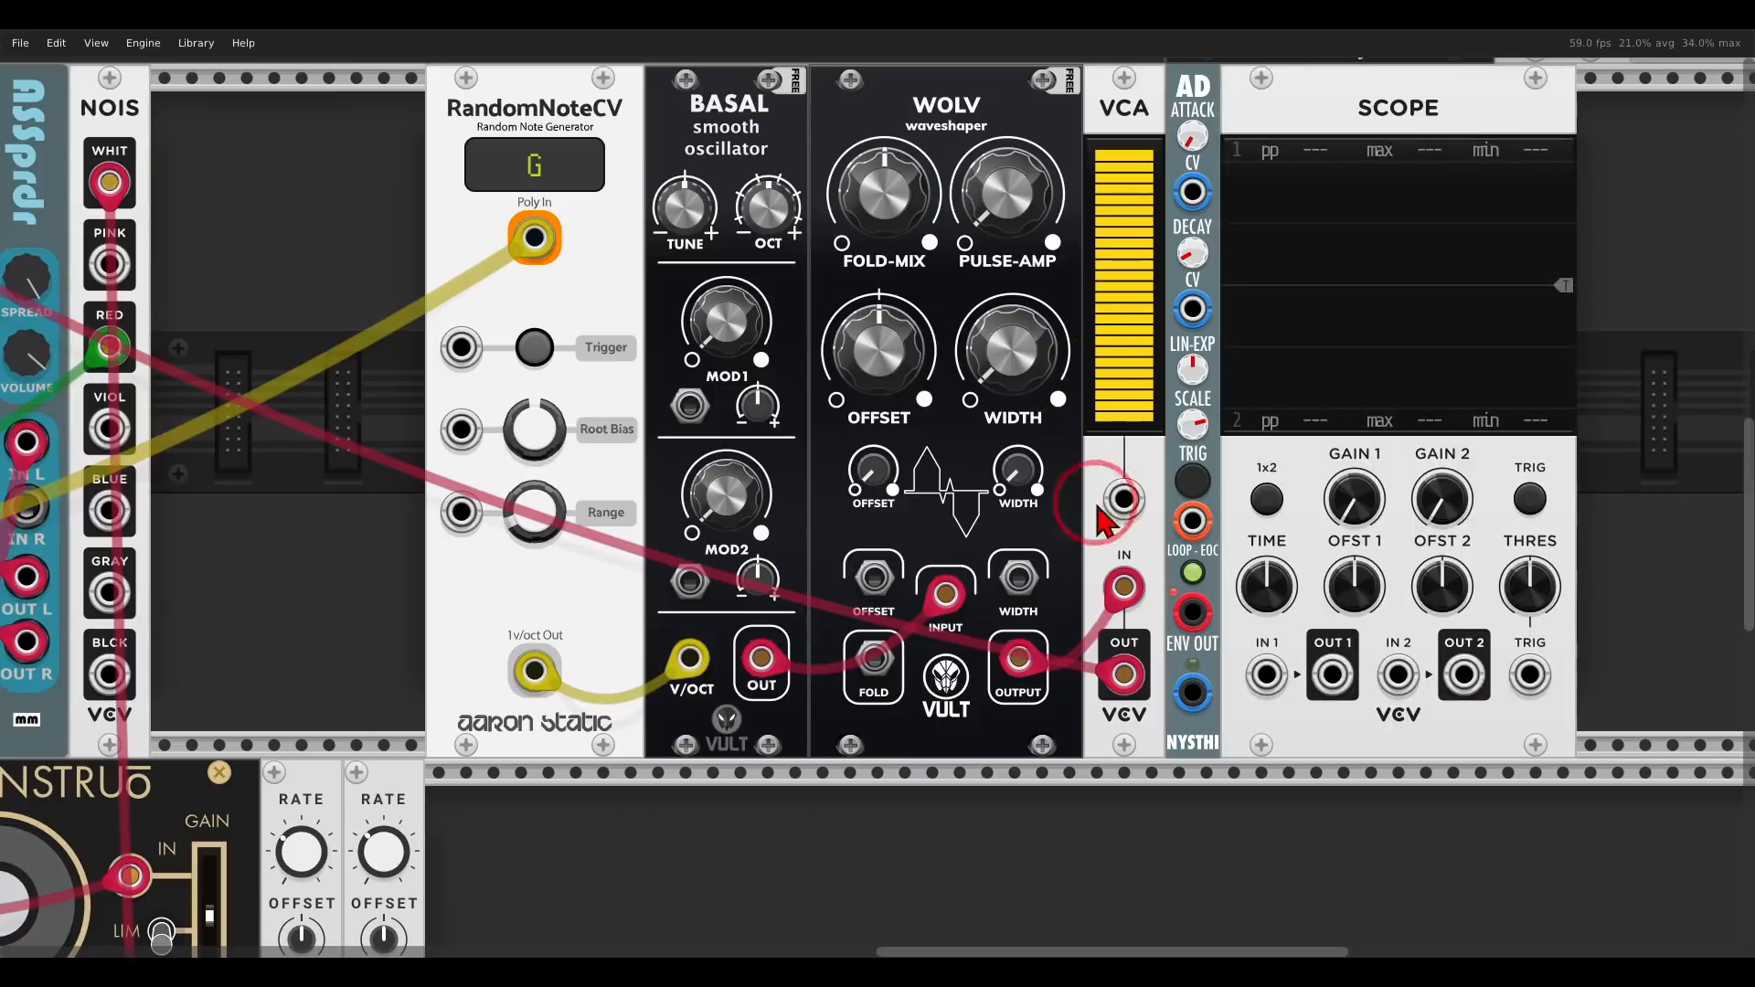
right_click(1191, 701)
drag(1199, 784, 1267, 677)
drag(1401, 748, 1192, 797)
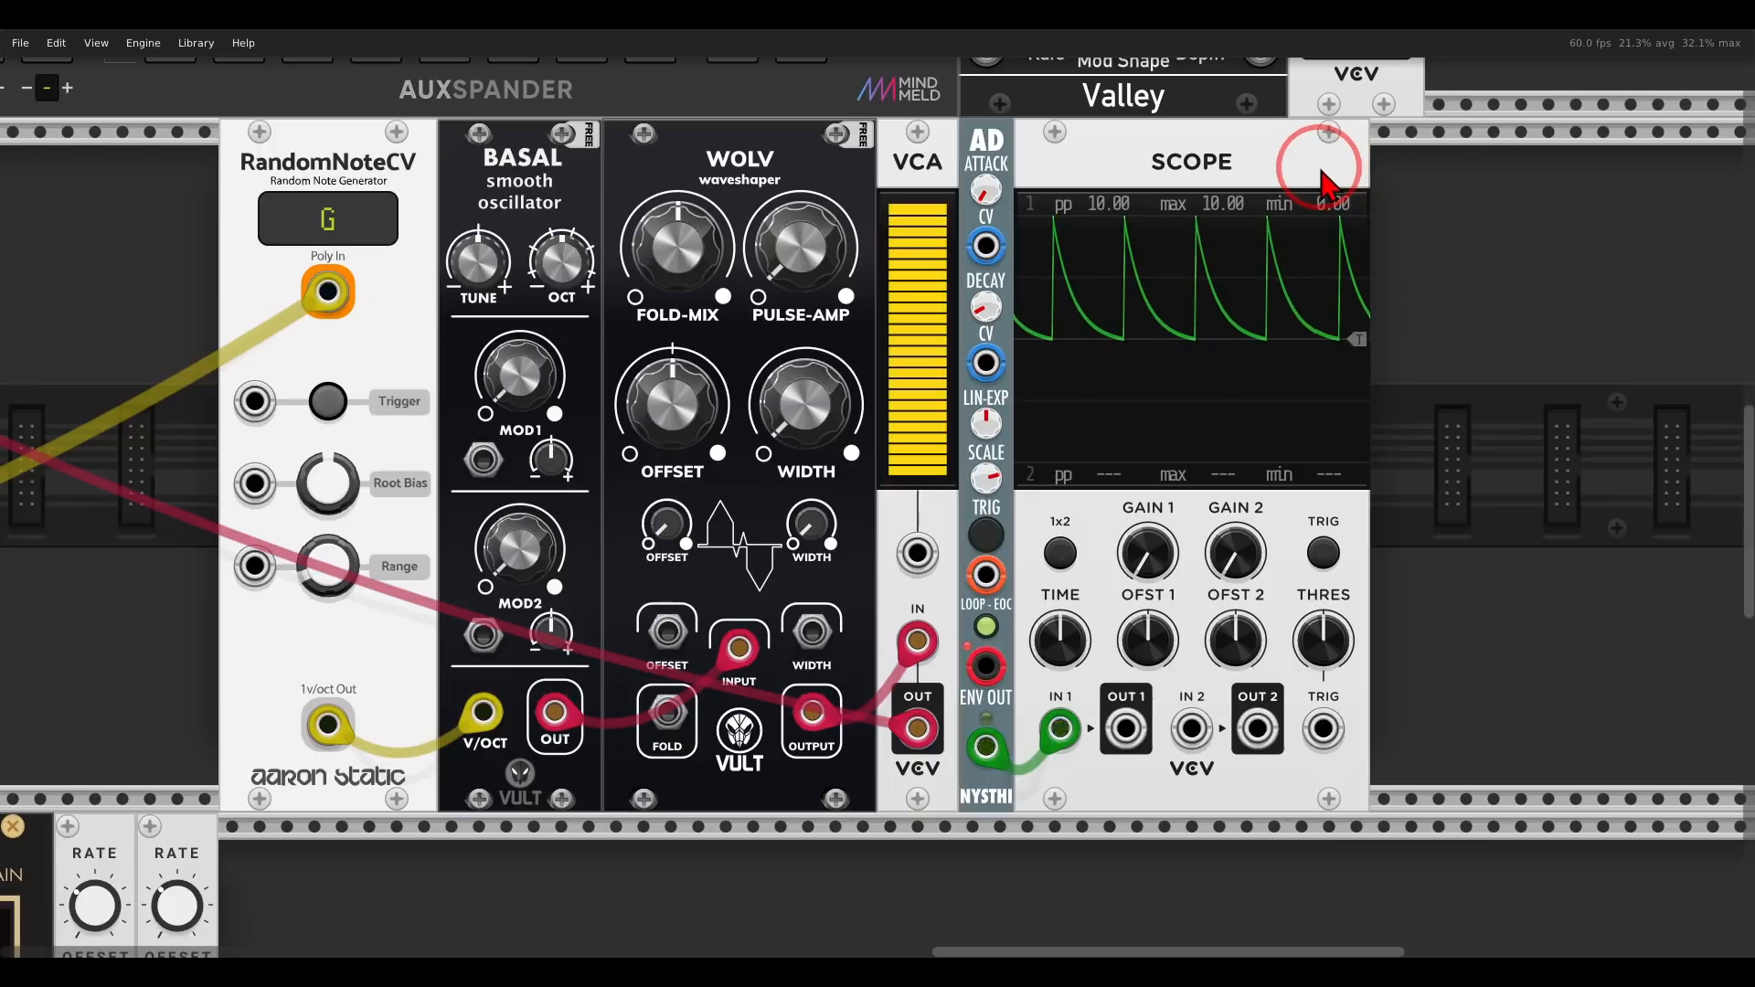
key(Delete)
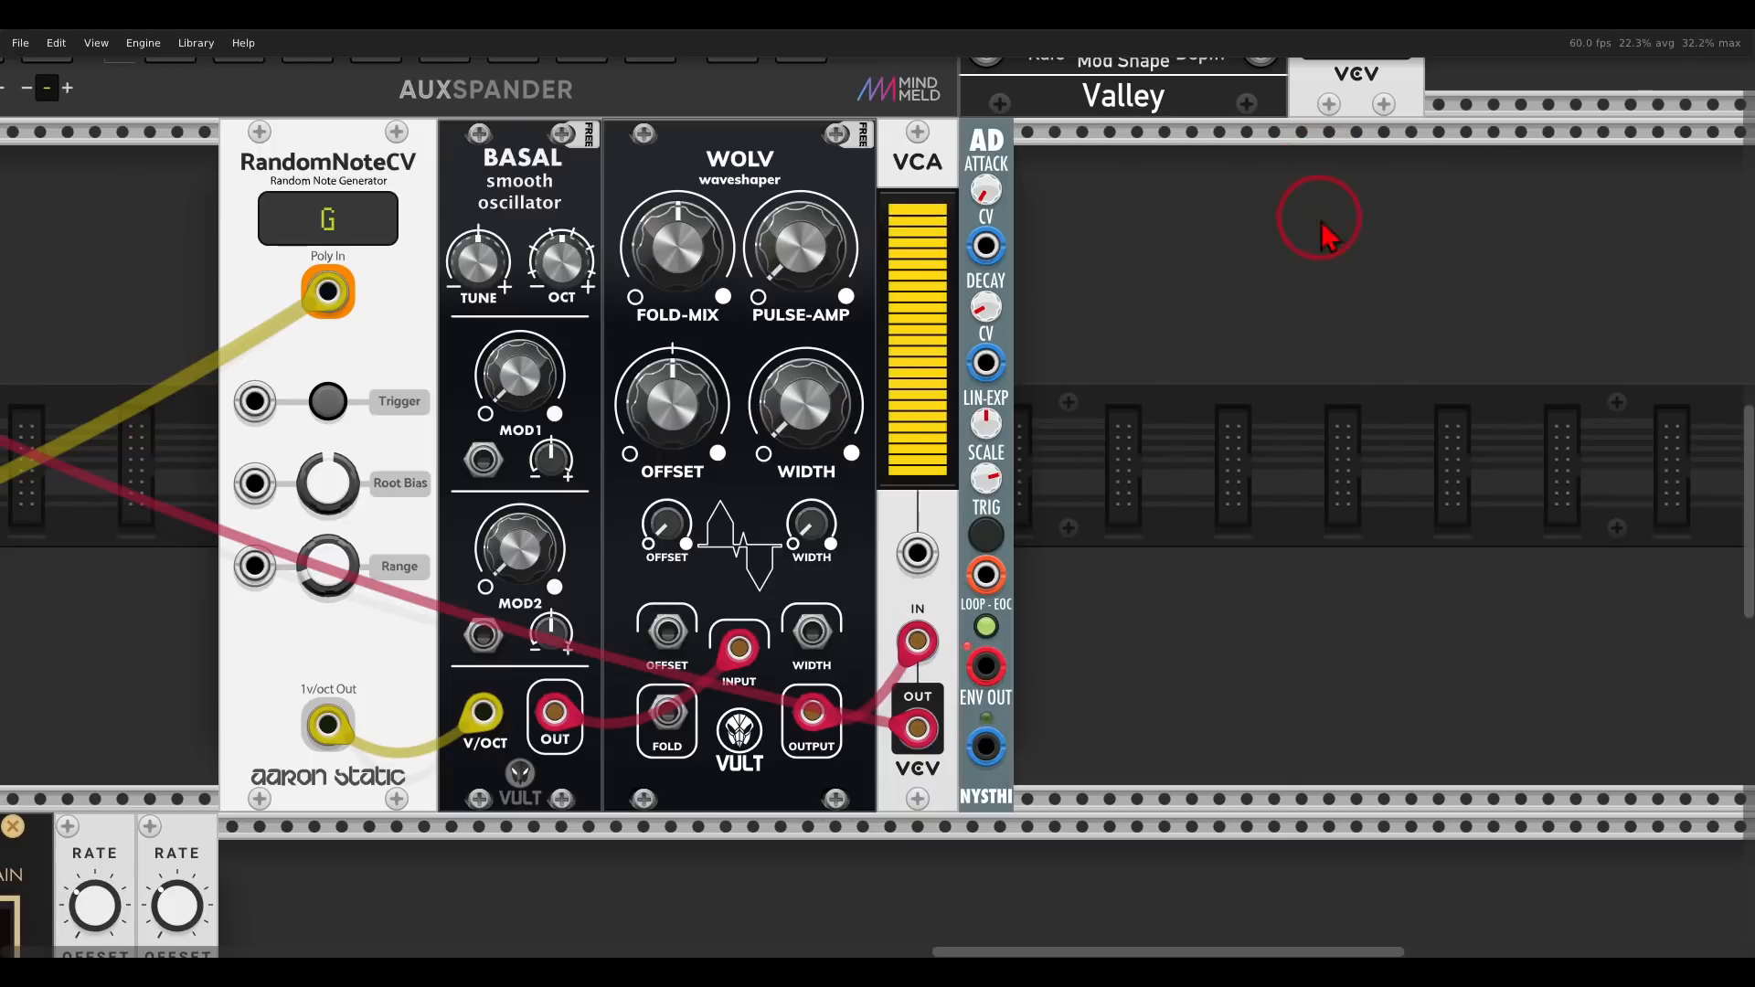
- Add a Bogaudio S&H module beside the AD envelope
right_click(1254, 347)
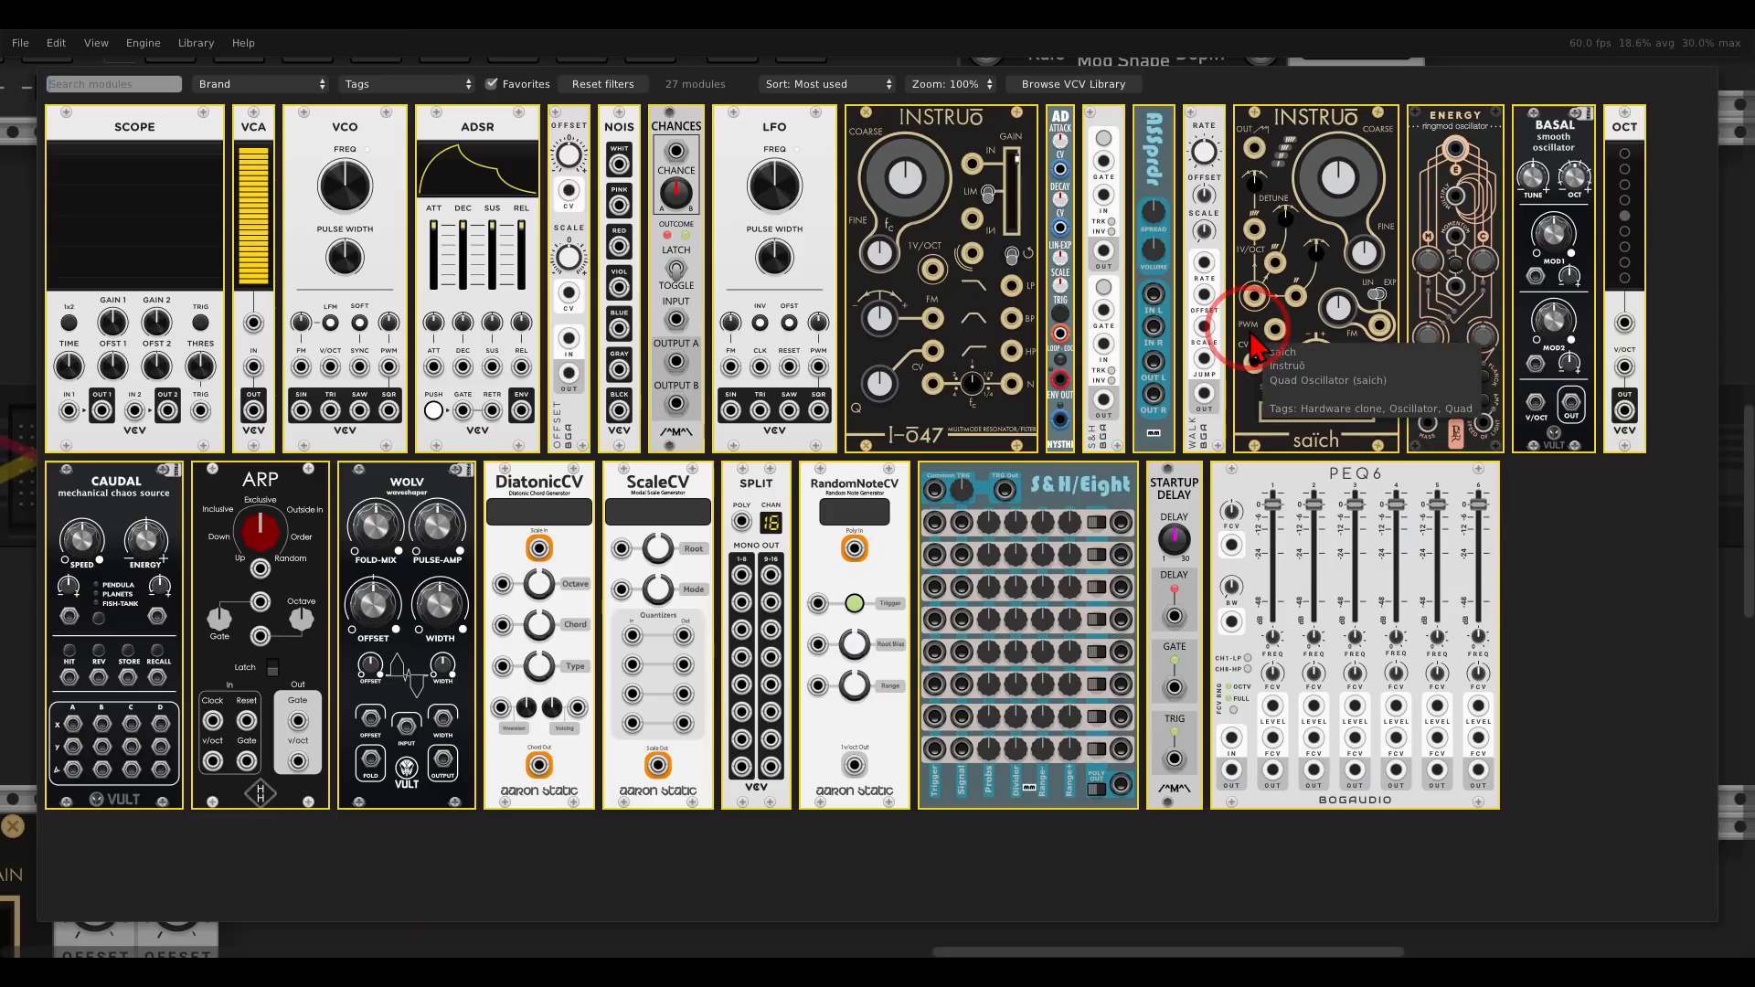
mouse_move(1109, 149)
mouse_down()
mouse_move(1085, 247)
mouse_move(1131, 164)
mouse_move(950, 365)
mouse_move(1149, 251)
mouse_up()
mouse_move(1138, 489)
mouse_down()
mouse_move(1023, 736)
mouse_move(1150, 535)
mouse_up()
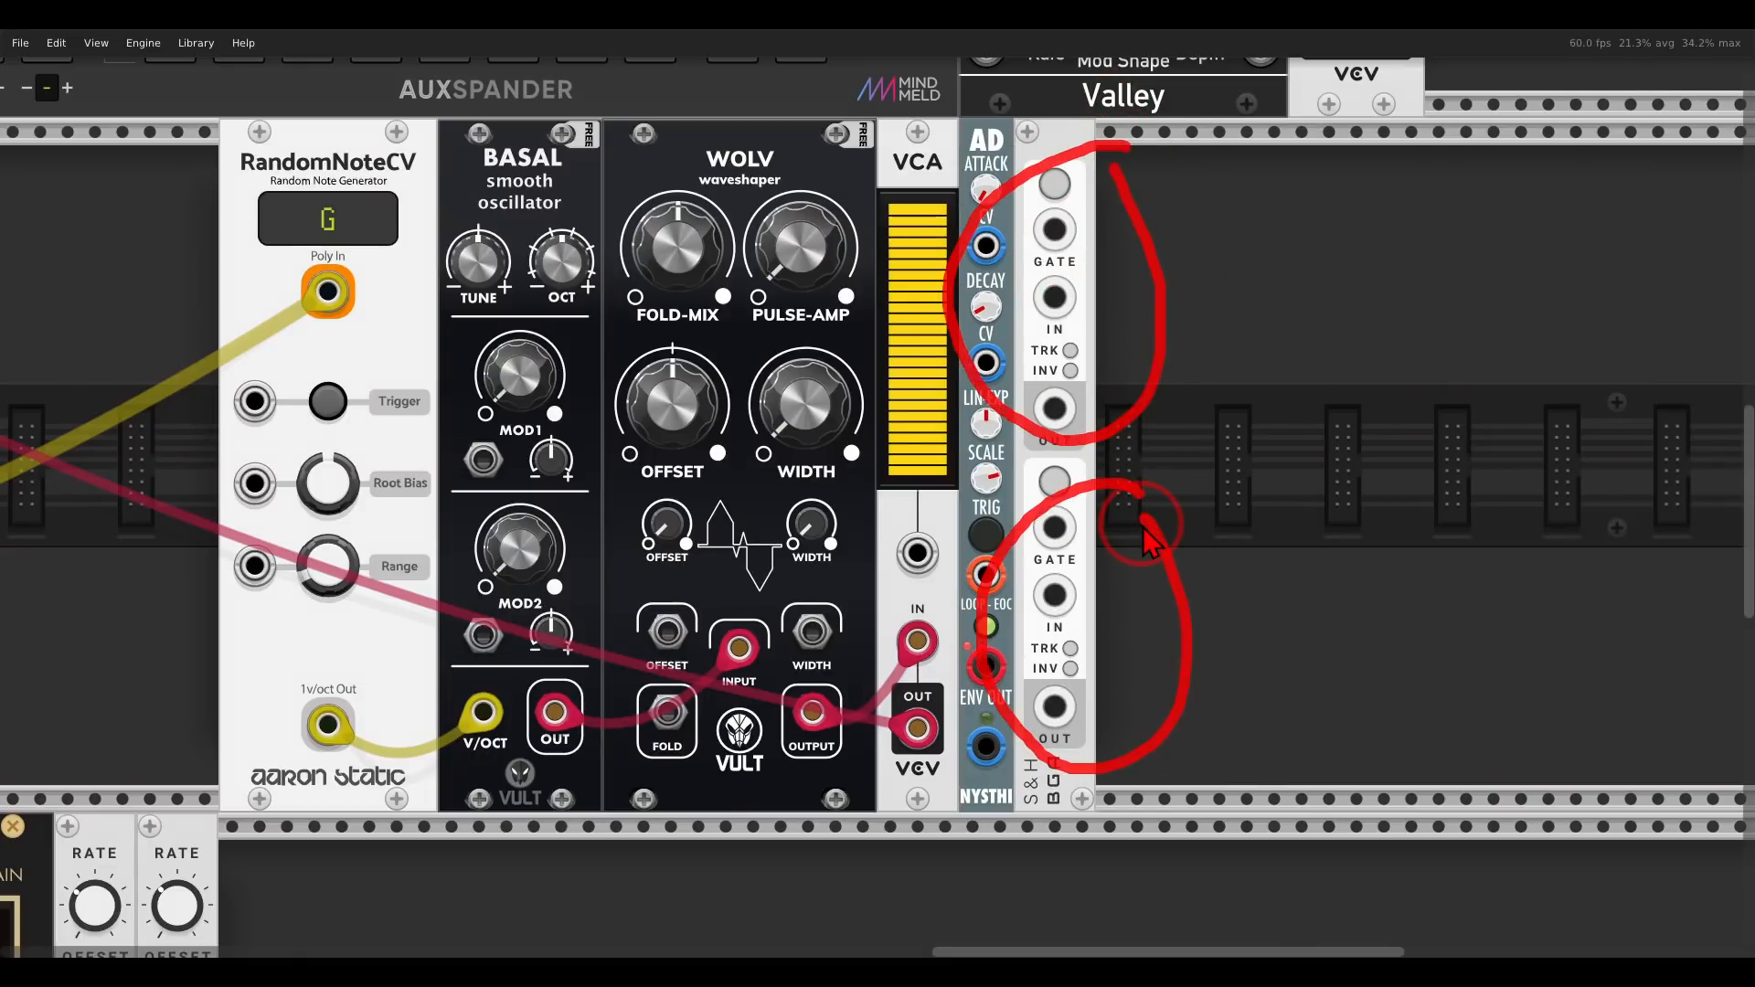
drag(1016, 642, 942, 656)
mouse_move(974, 727)
mouse_down()
mouse_move(1042, 695)
mouse_move(1024, 608)
mouse_move(1021, 654)
mouse_up()
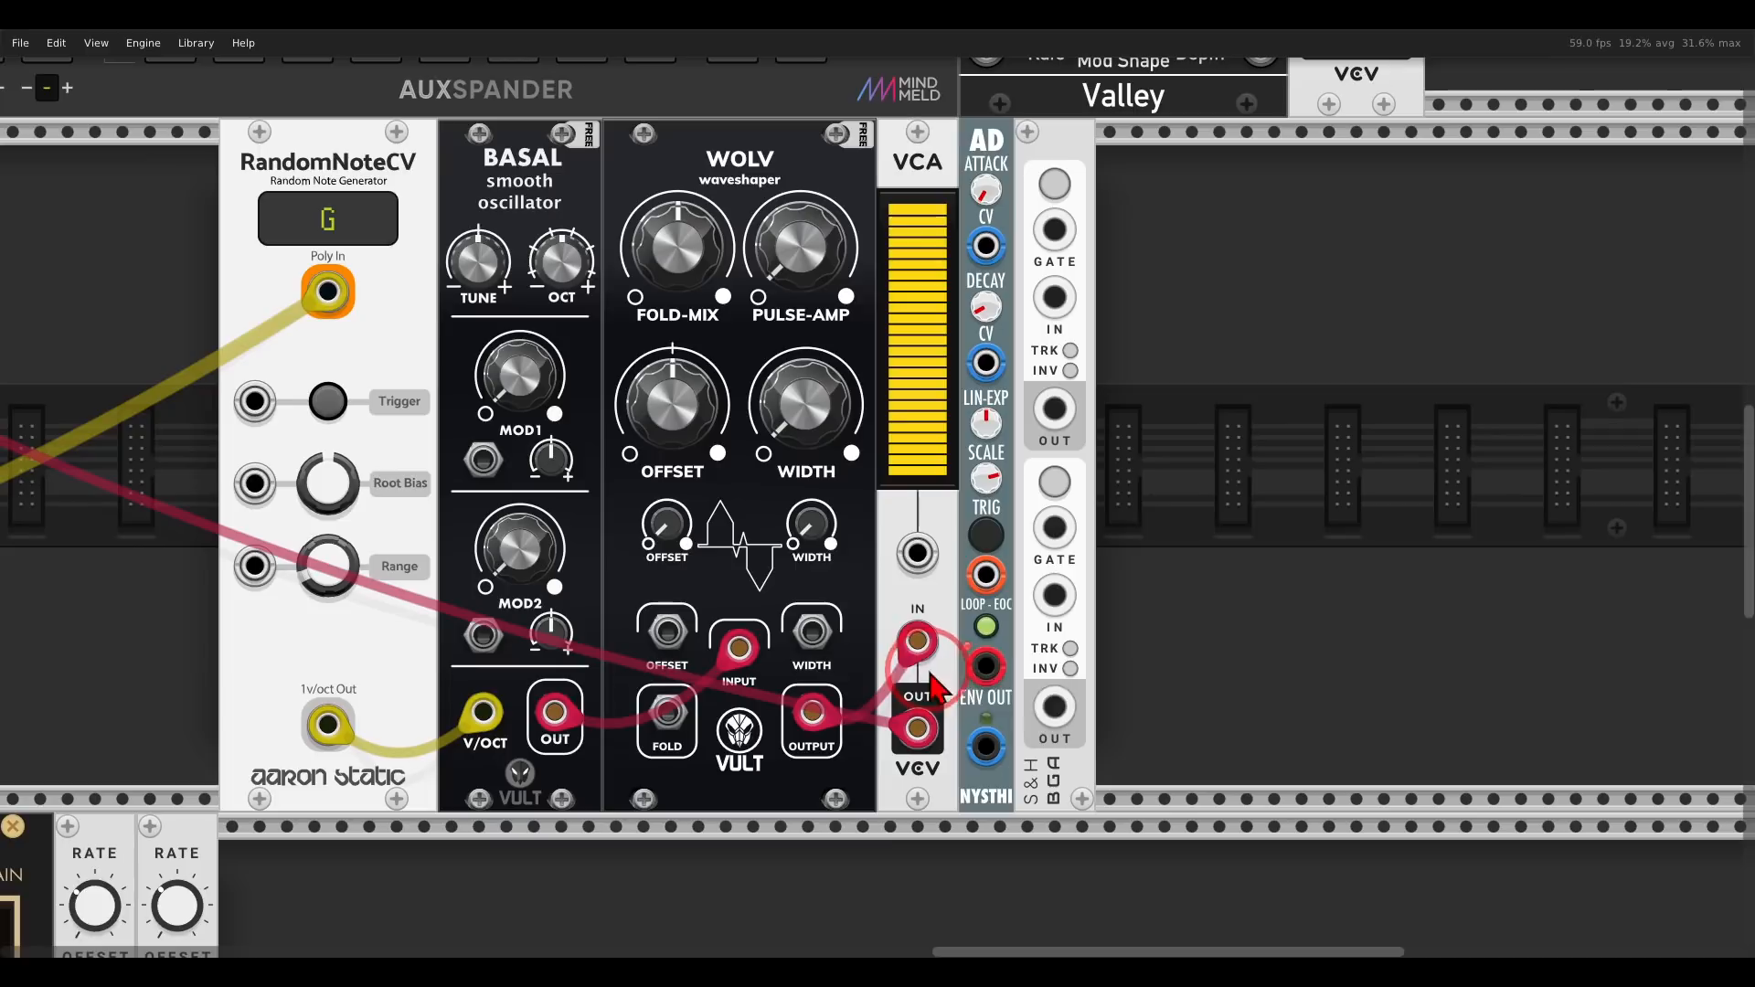
- Patch AD's EOC output to the first S&H GATE and to RandomNoteCV's Trigger input with blue cables
right_click(983, 672)
drag(1009, 746, 1048, 234)
right_click(257, 402)
drag(302, 474, 984, 671)
- Patch the first S&H OUT to AD's ATTACK CV and the second S&H OUT to its DECAY CV with green cables
drag(1197, 501, 1282, 512)
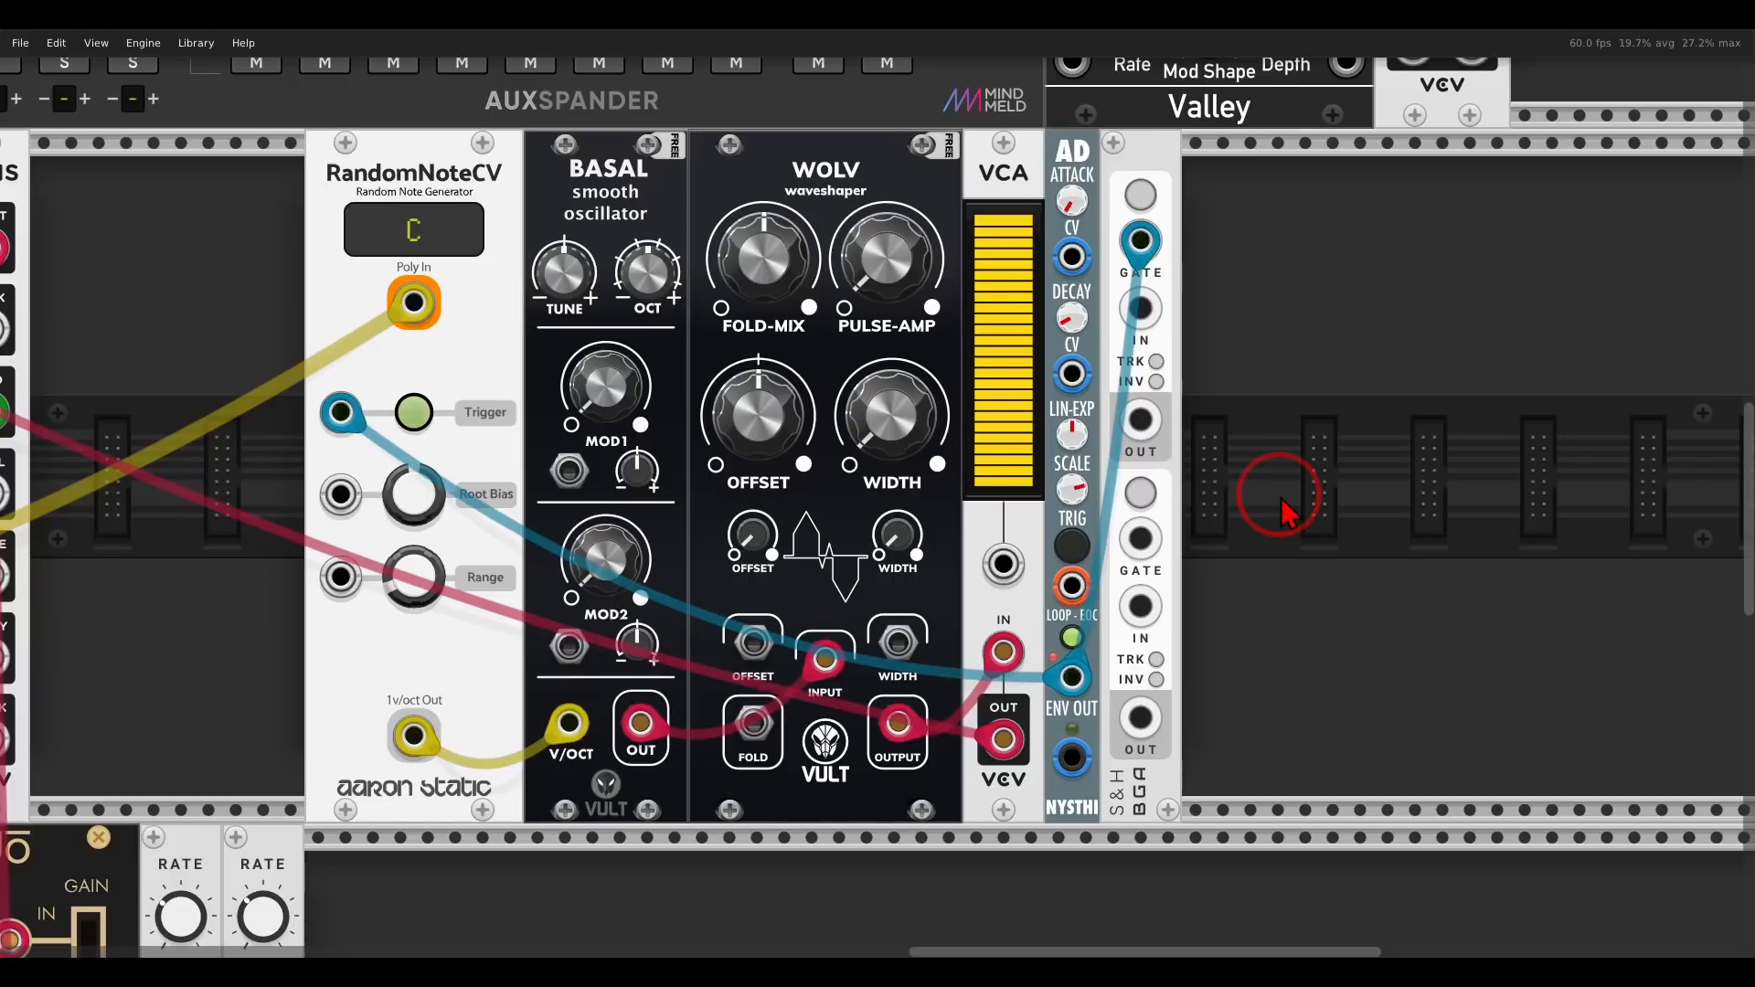
right_click(1140, 419)
drag(1189, 471, 1072, 257)
right_click(1143, 717)
drag(1179, 796, 1072, 373)
drag(1072, 677, 1166, 475)
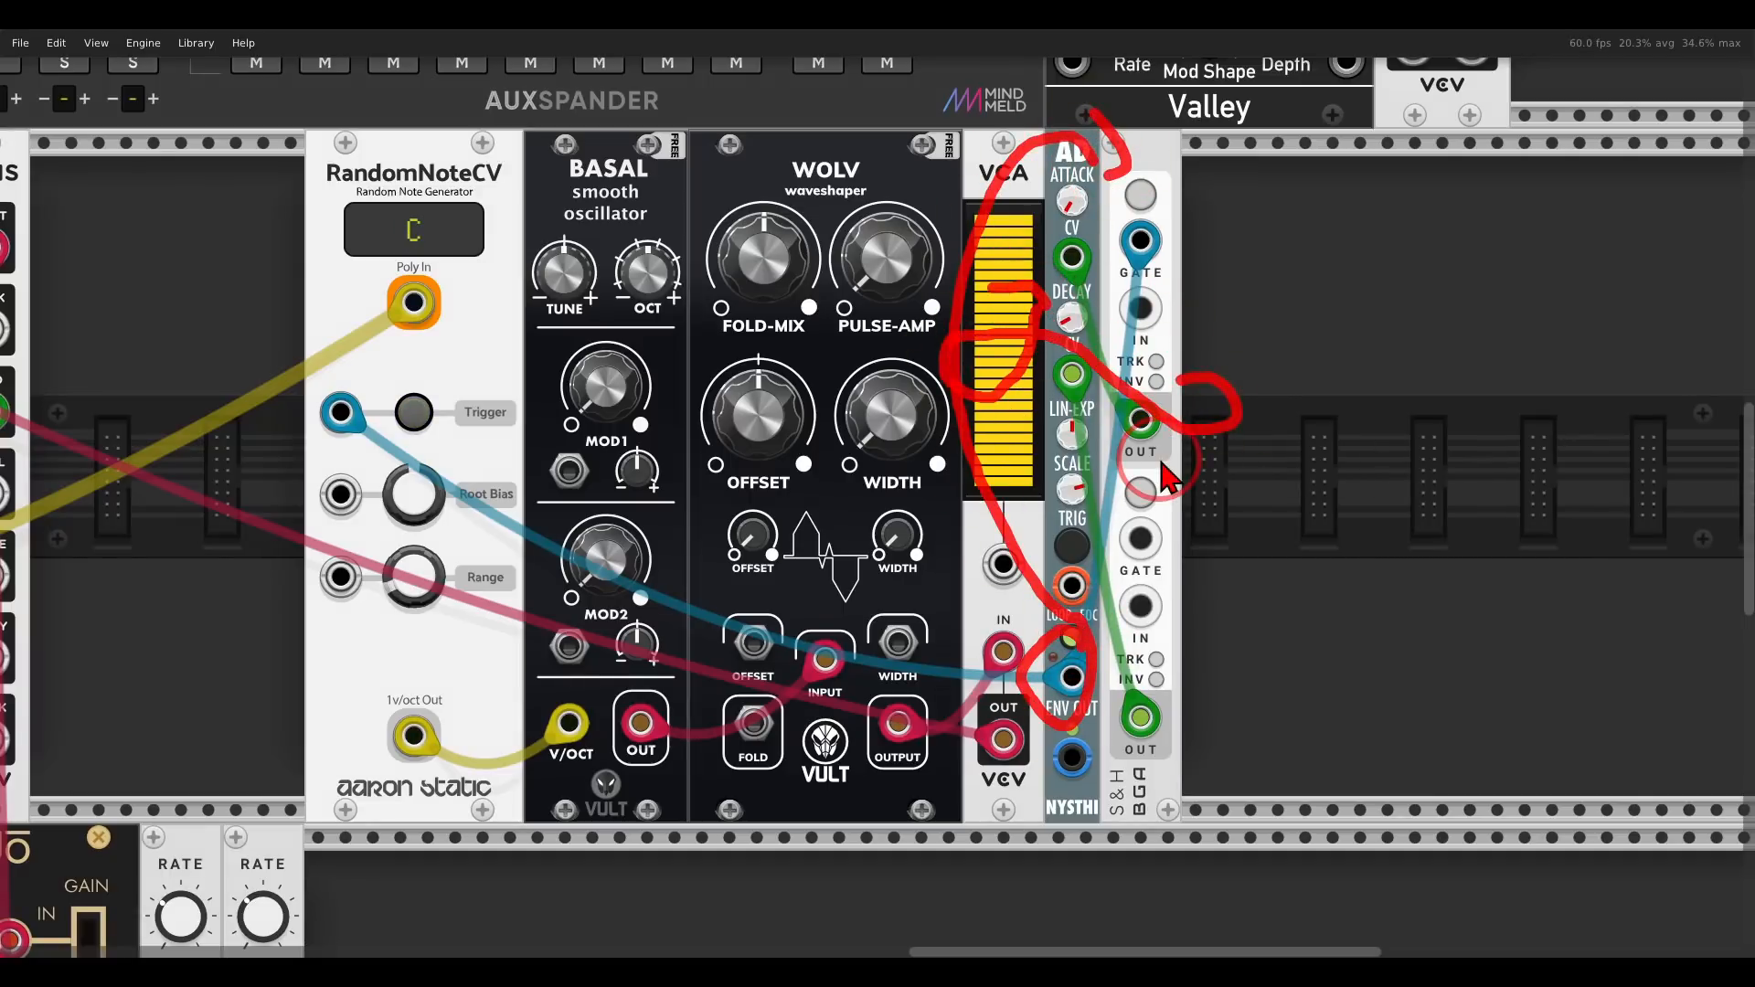
mouse_move(1207, 393)
mouse_down()
mouse_move(1152, 191)
mouse_move(1065, 215)
mouse_move(1229, 210)
mouse_up()
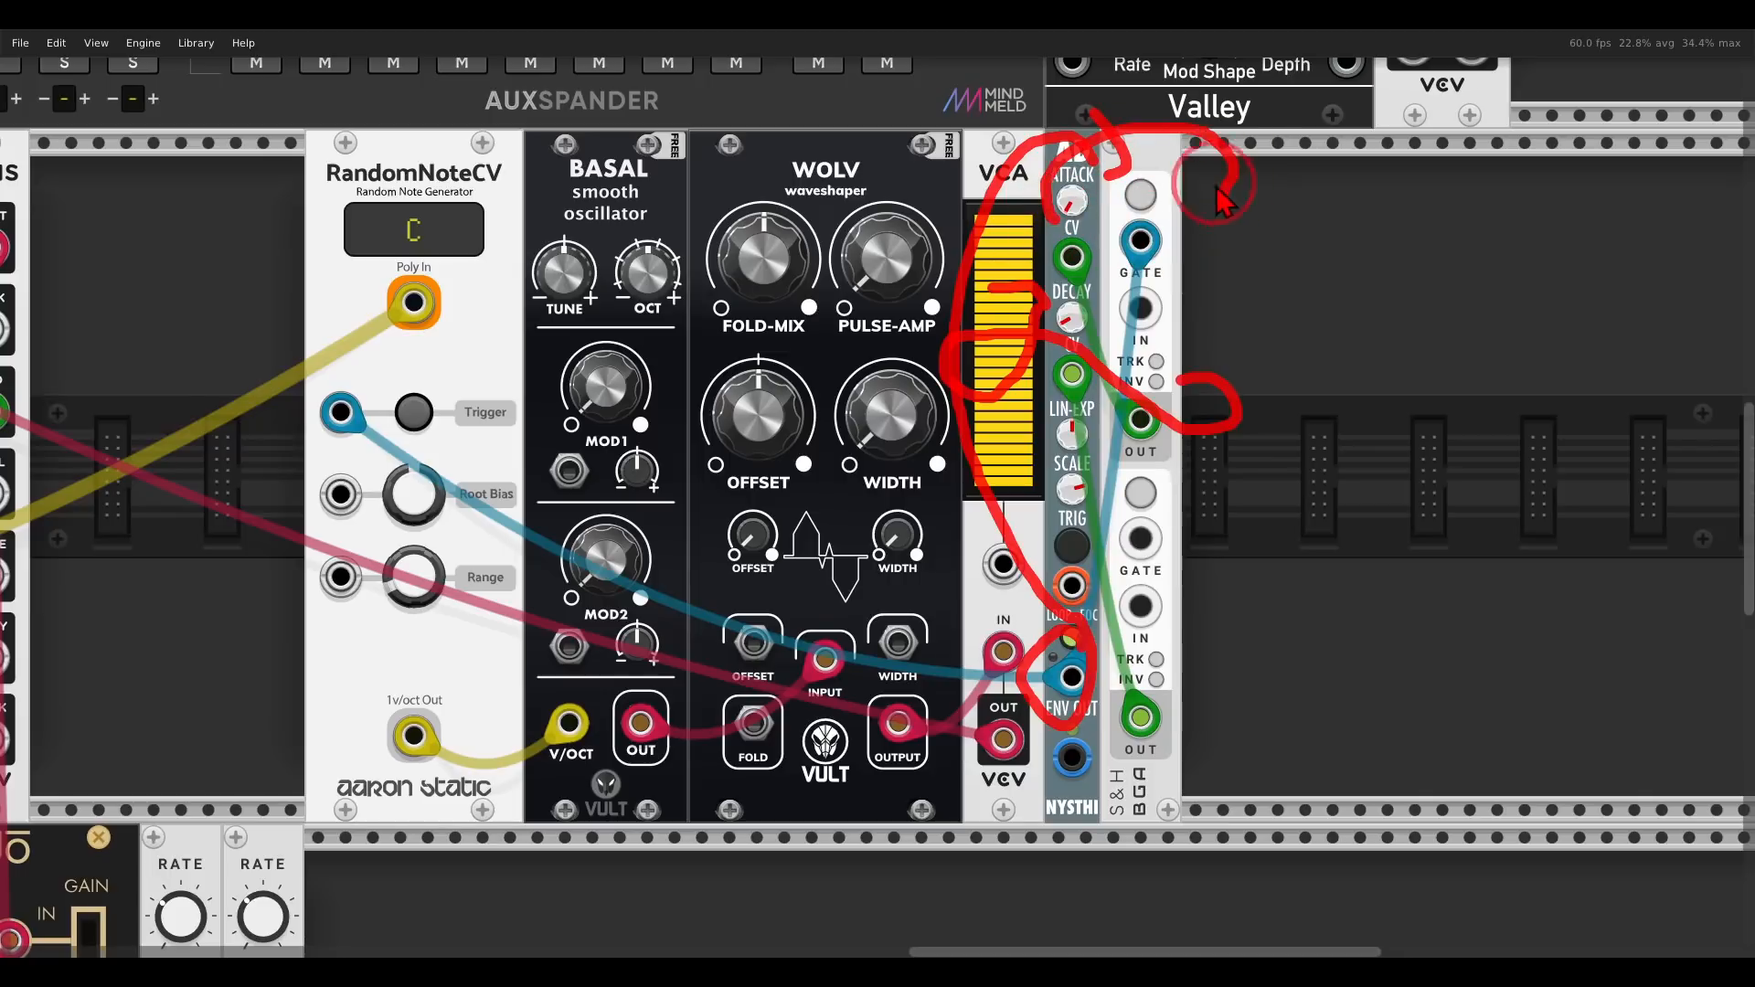
mouse_move(1214, 350)
mouse_down()
mouse_move(1060, 494)
mouse_move(1079, 429)
mouse_move(1096, 447)
mouse_up()
key(Escape)
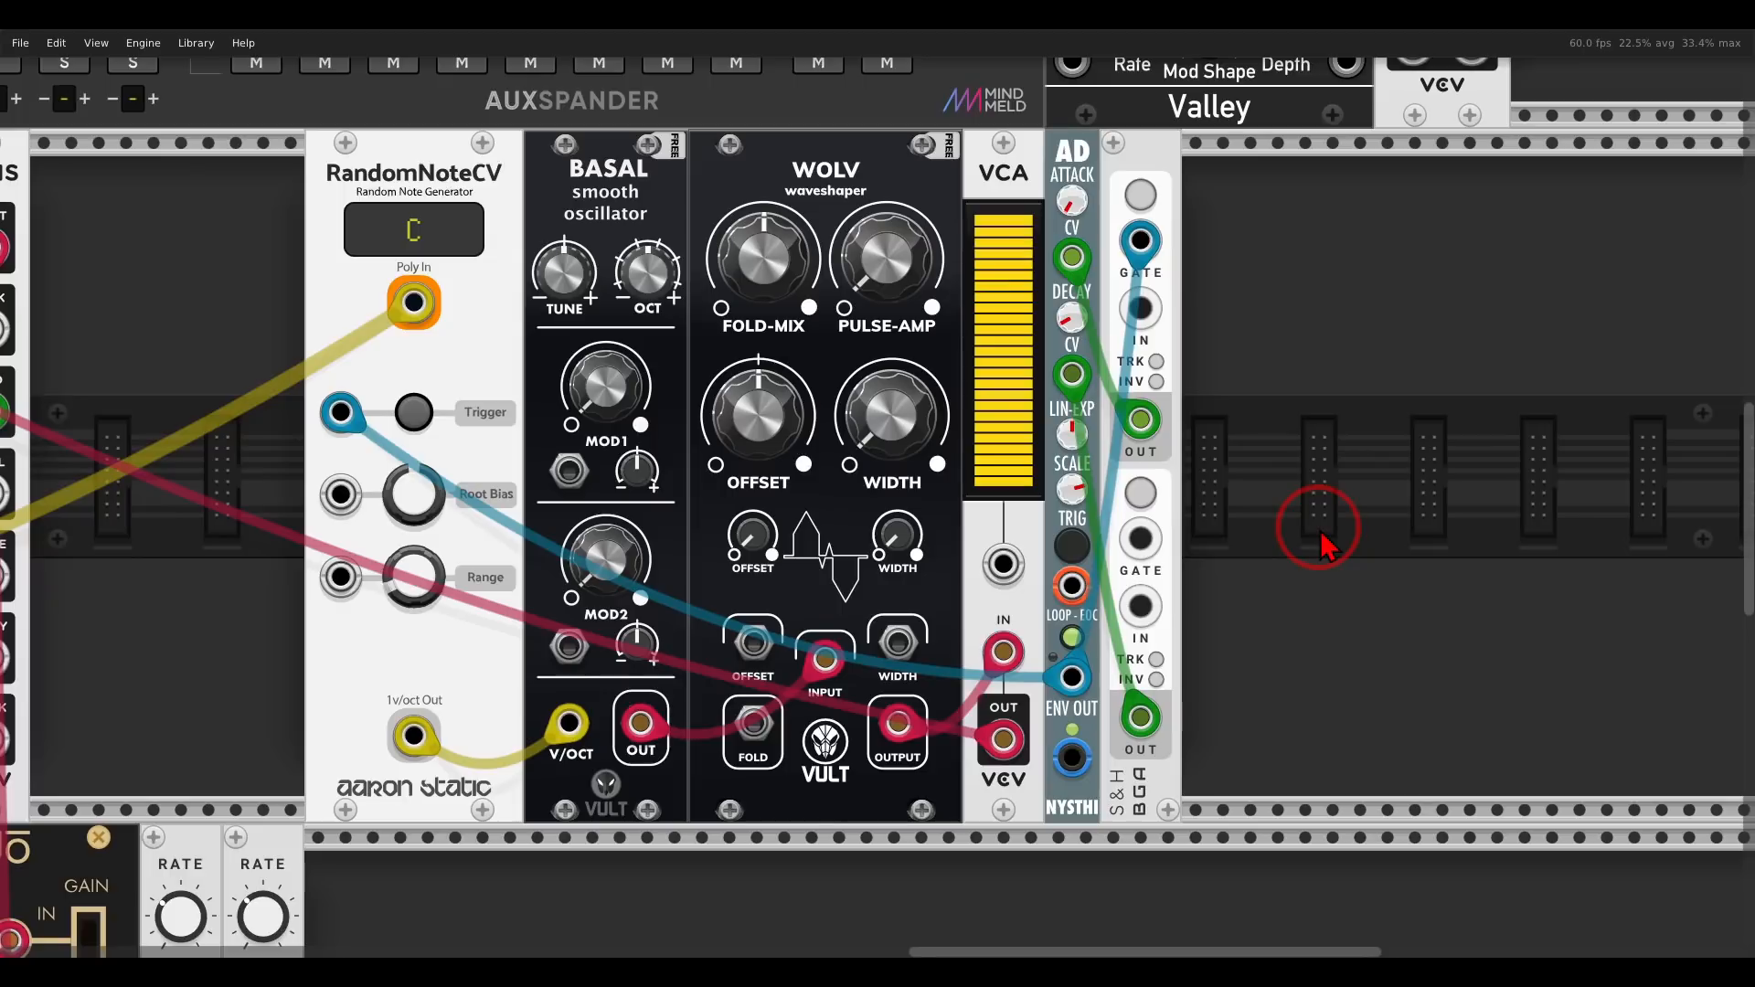
- Patch AD's ENV OUT to the adjacent VCA's CV input with a green cable, and set track 4's Verb send to about -12.6 dB
right_click(1072, 757)
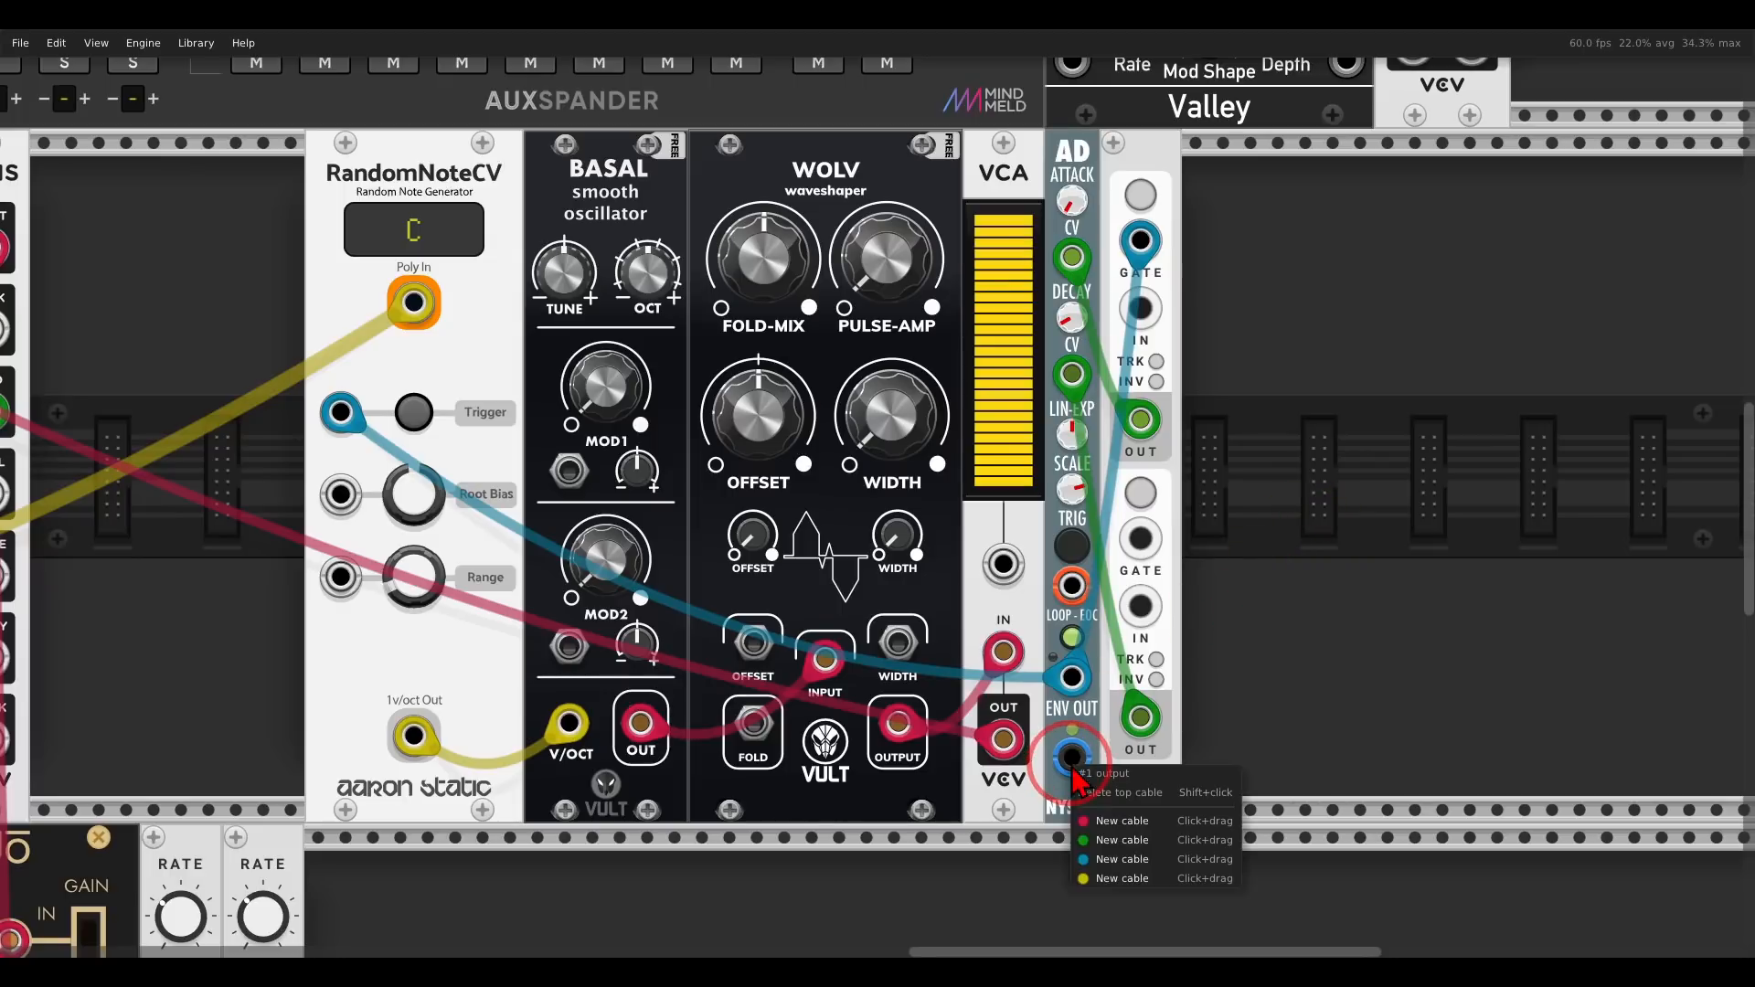
click(1124, 818)
click(1005, 569)
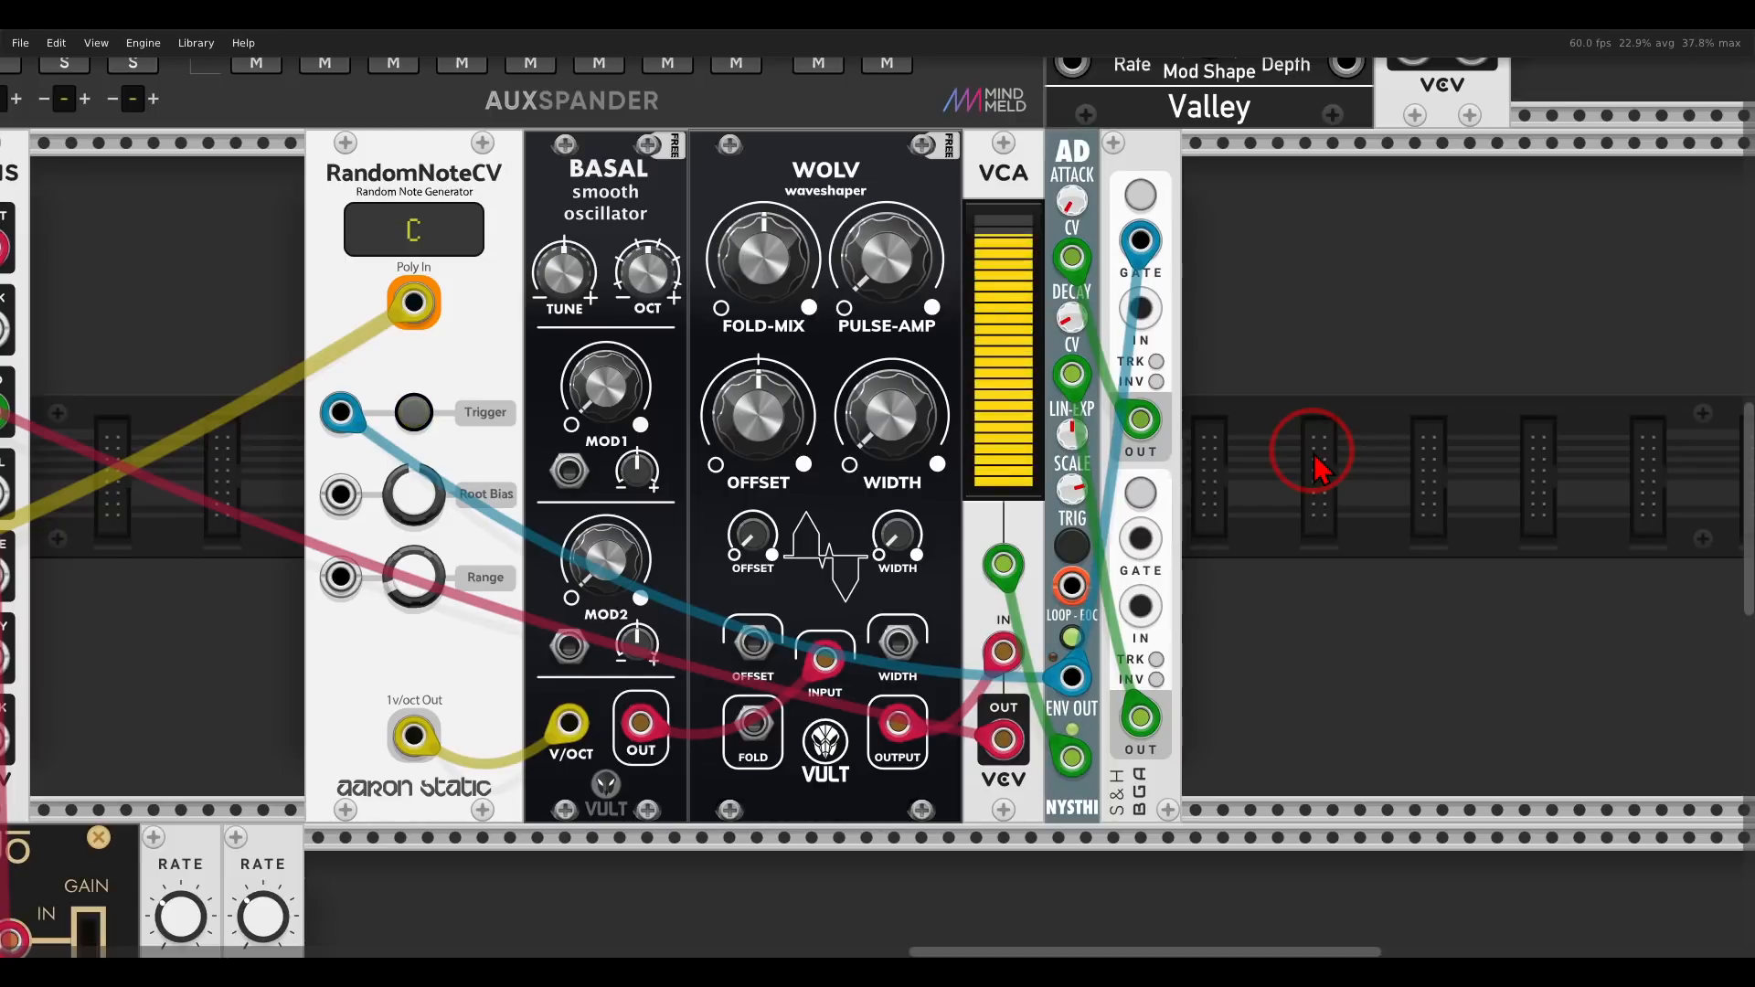
scroll(1316, 466, up, 10)
scroll(1316, 466, left, 5)
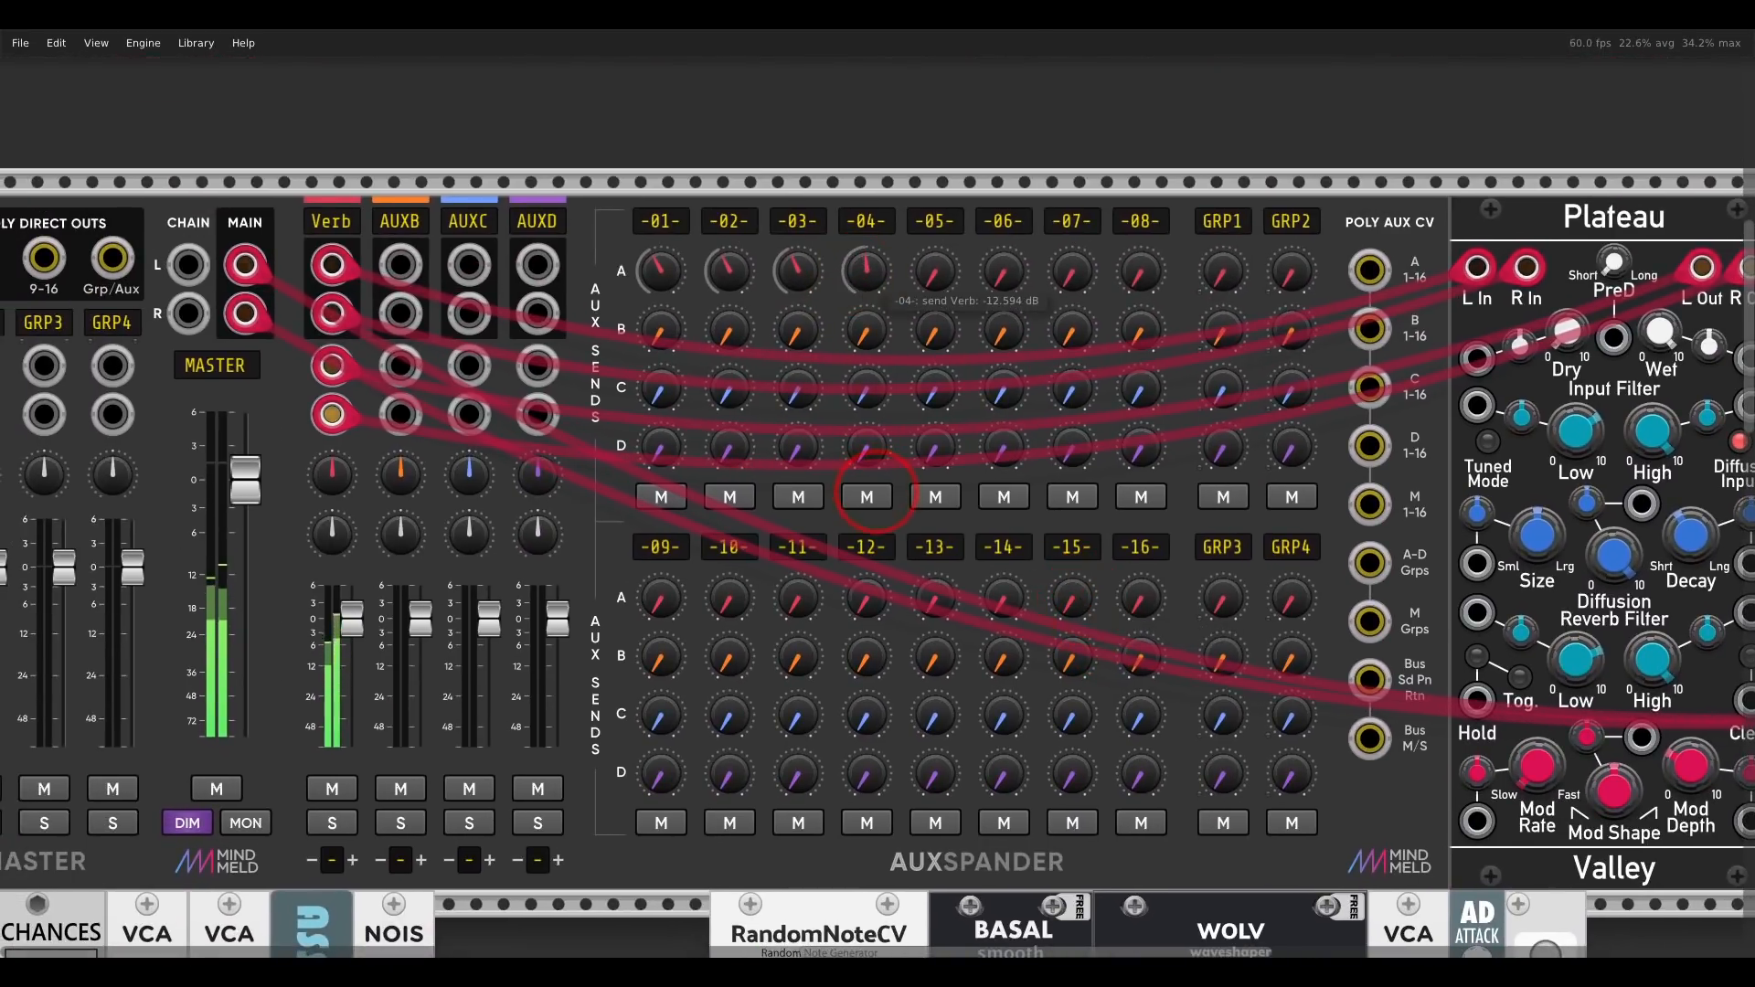
- Set WOLV's WIDTH to about 13.7 %
scroll(1006, 475, down, 10)
scroll(1006, 475, right, 3)
drag(1114, 434, 1115, 256)
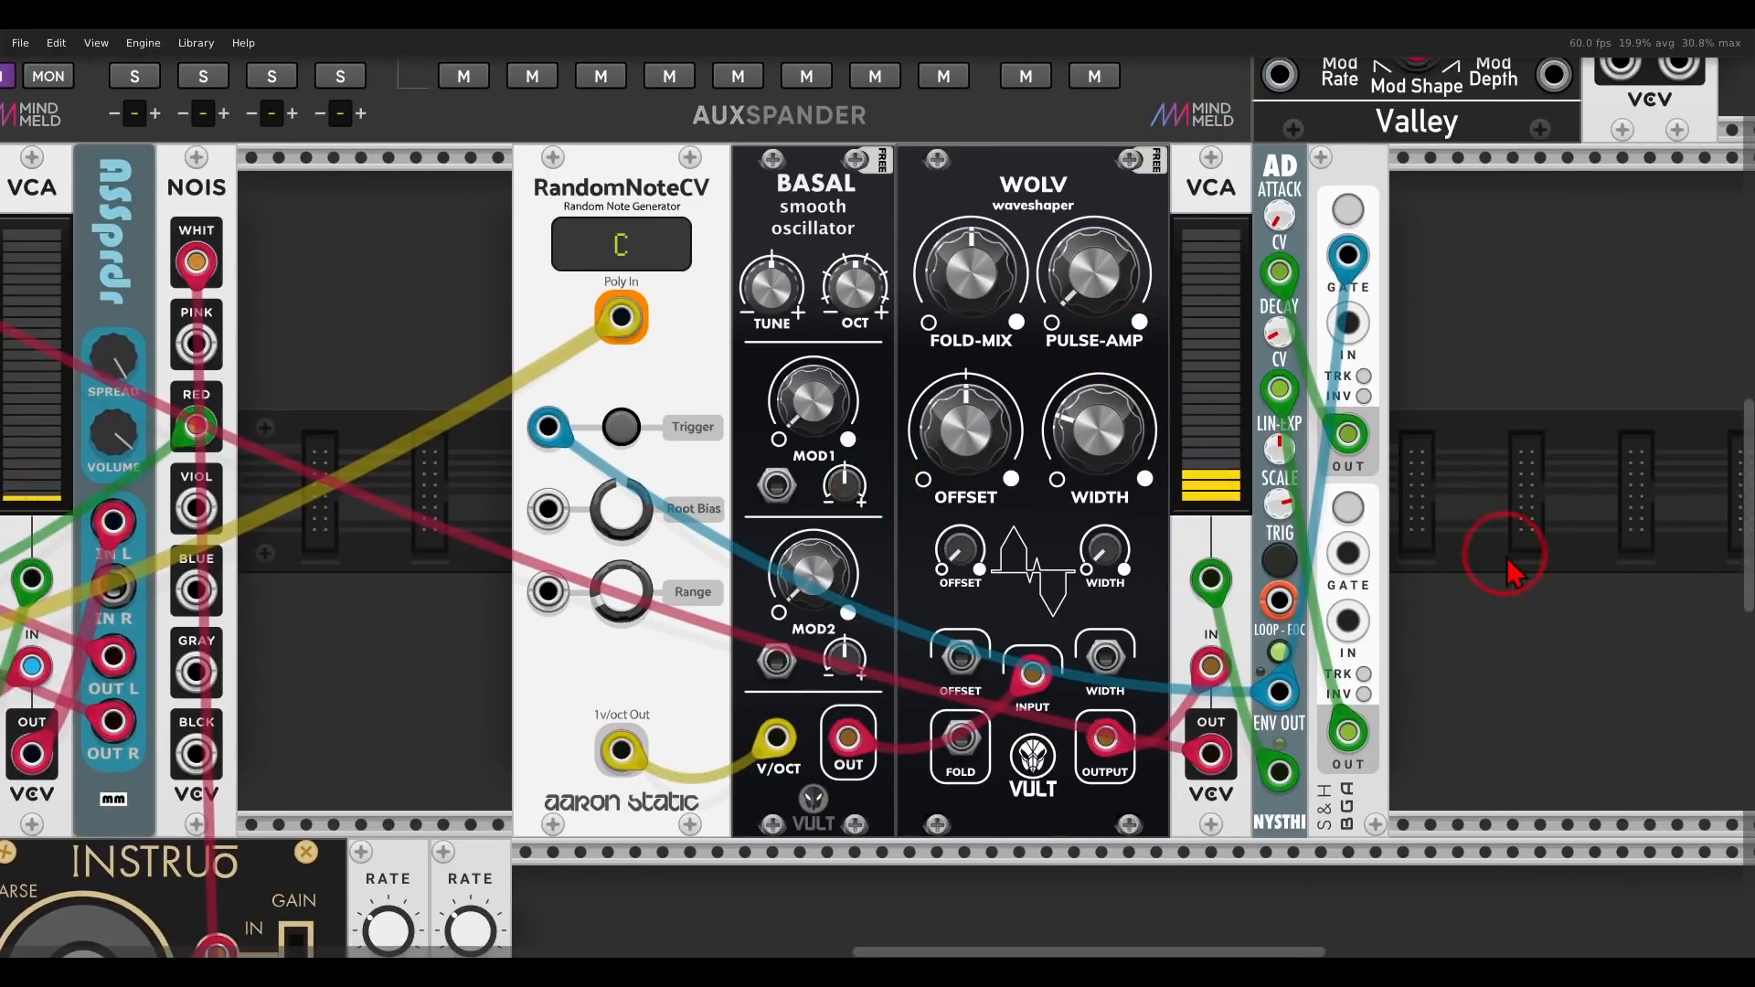
scroll(1496, 555, down, 2)
scroll(1497, 555, right, 3)
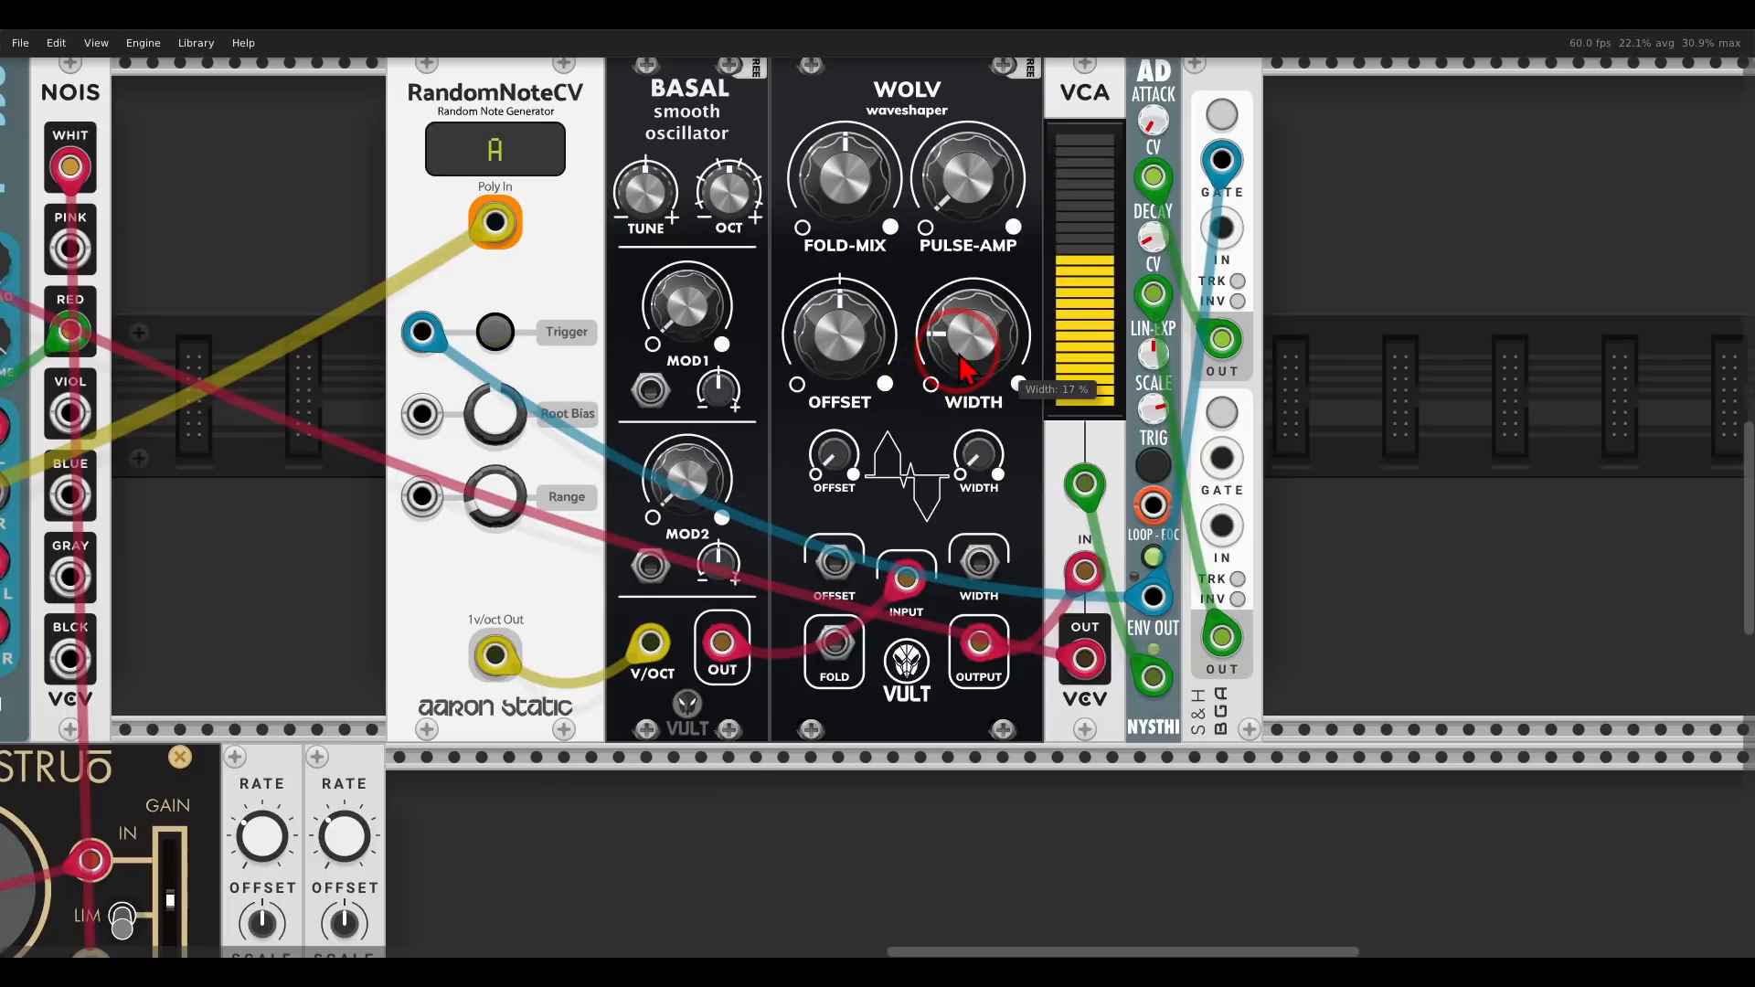
drag(962, 366, 875, 501)
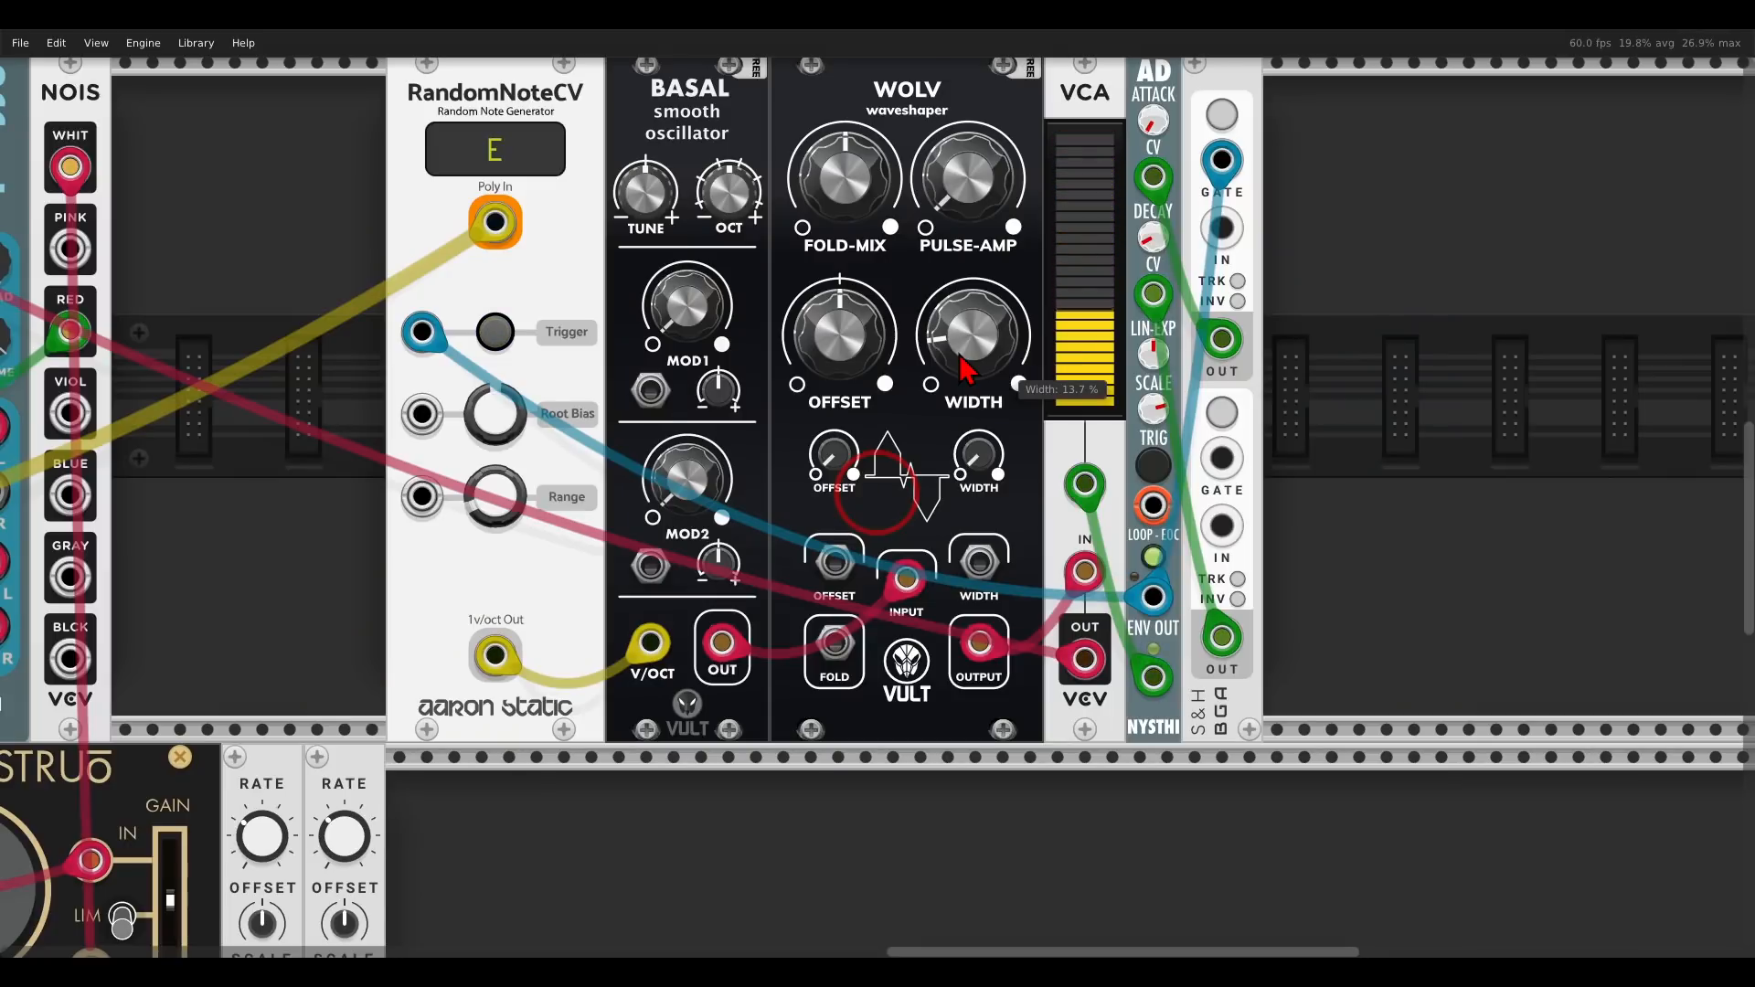
- Add a Vult CAUDAL mechanical chaos source beside the S&H module
drag(1344, 393, 1311, 431)
right_click(1311, 432)
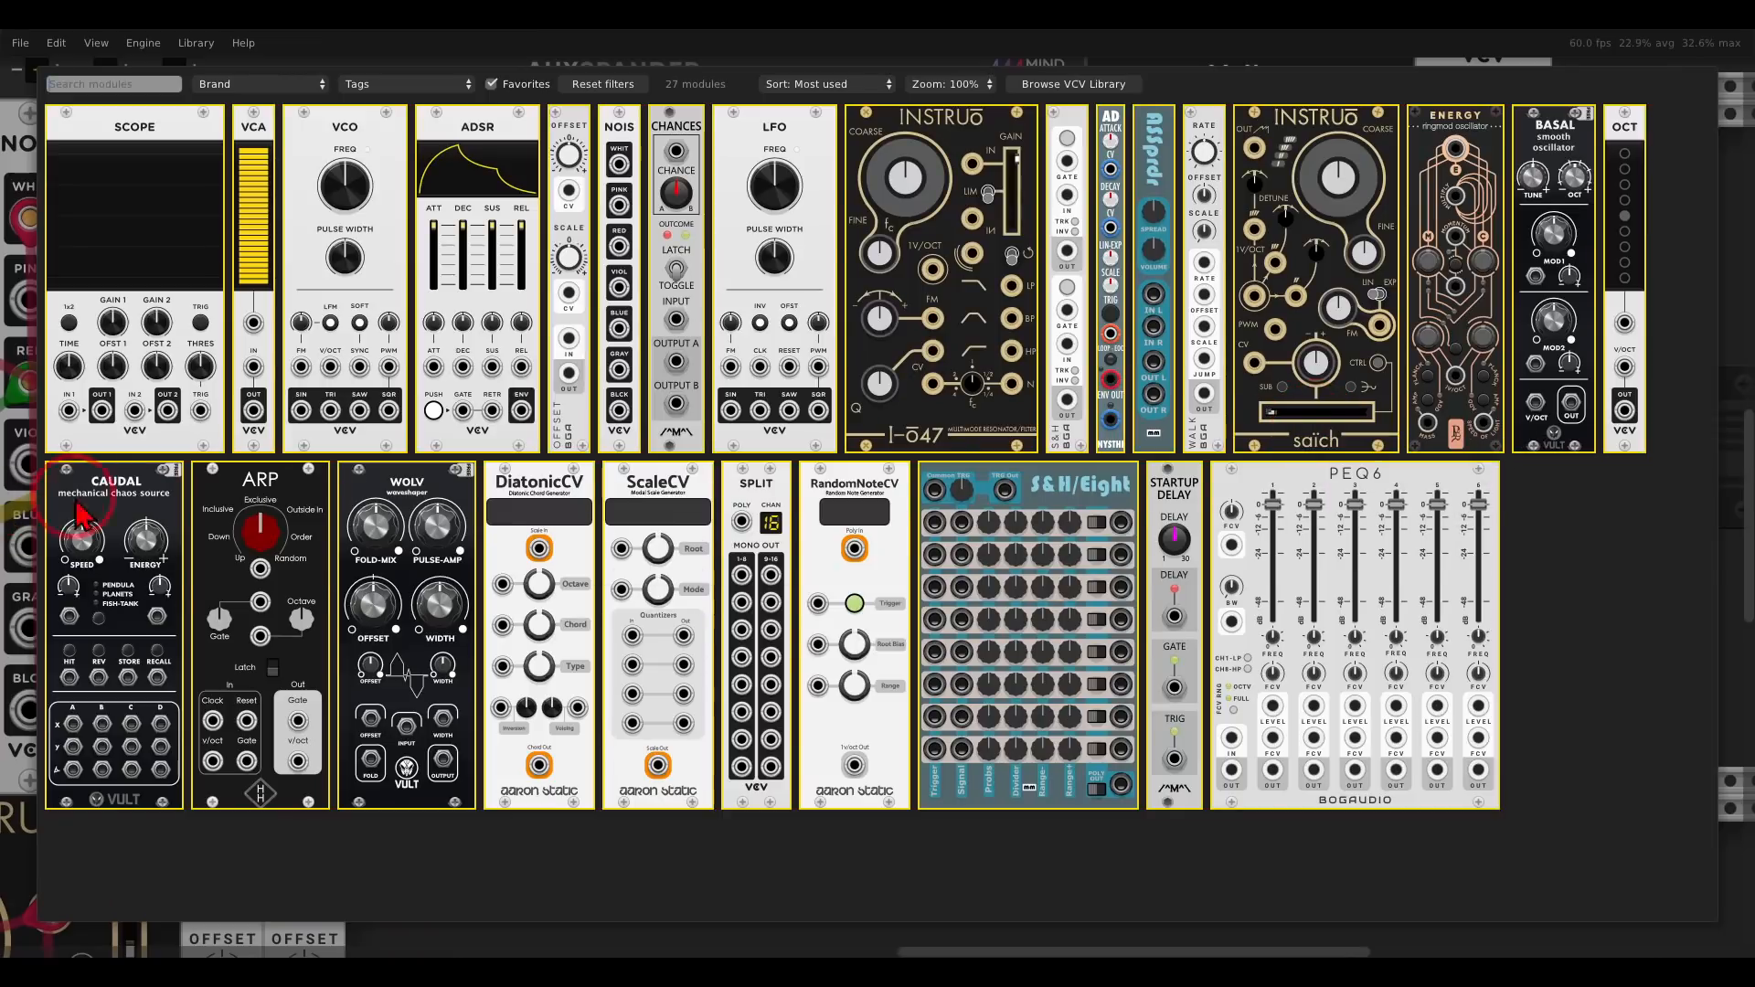
click(110, 512)
- Check CAUDAL's A-column X output on a temporary SCOPE, patching it to IN 1 with a green cable and adjusting TIME, and remove the SCOPE
drag(1393, 430, 1252, 422)
right_click(1248, 415)
click(174, 155)
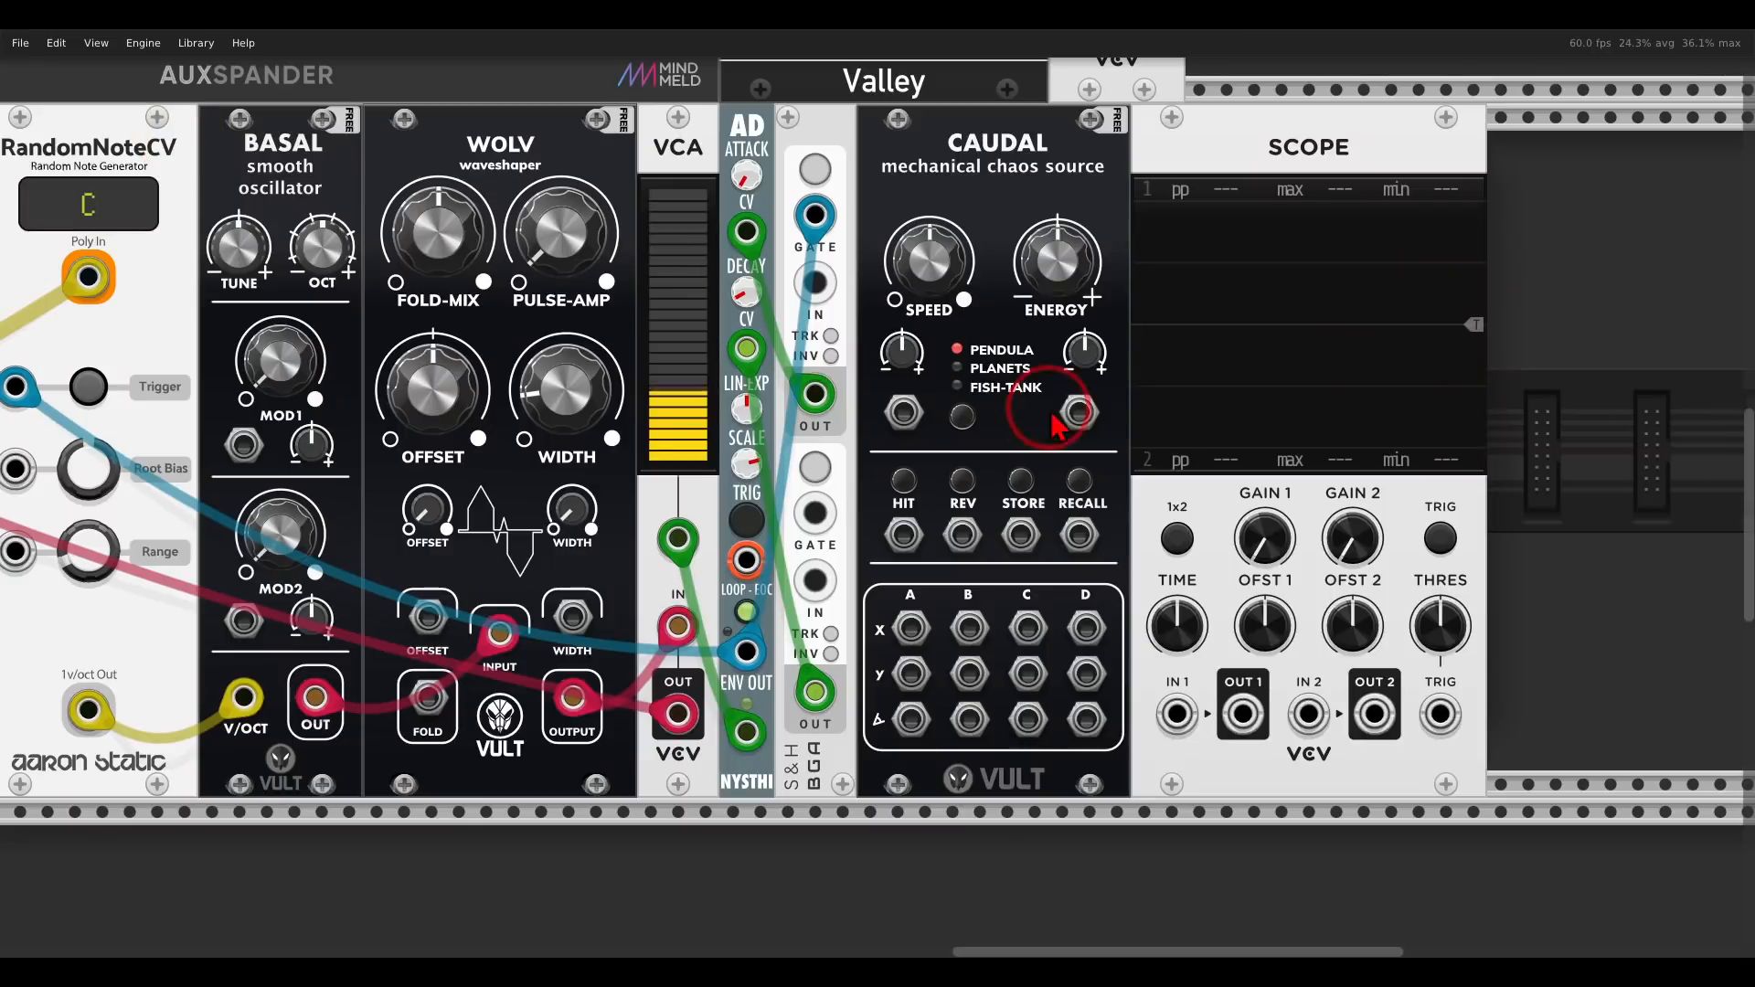
right_click(914, 640)
drag(967, 715, 1177, 714)
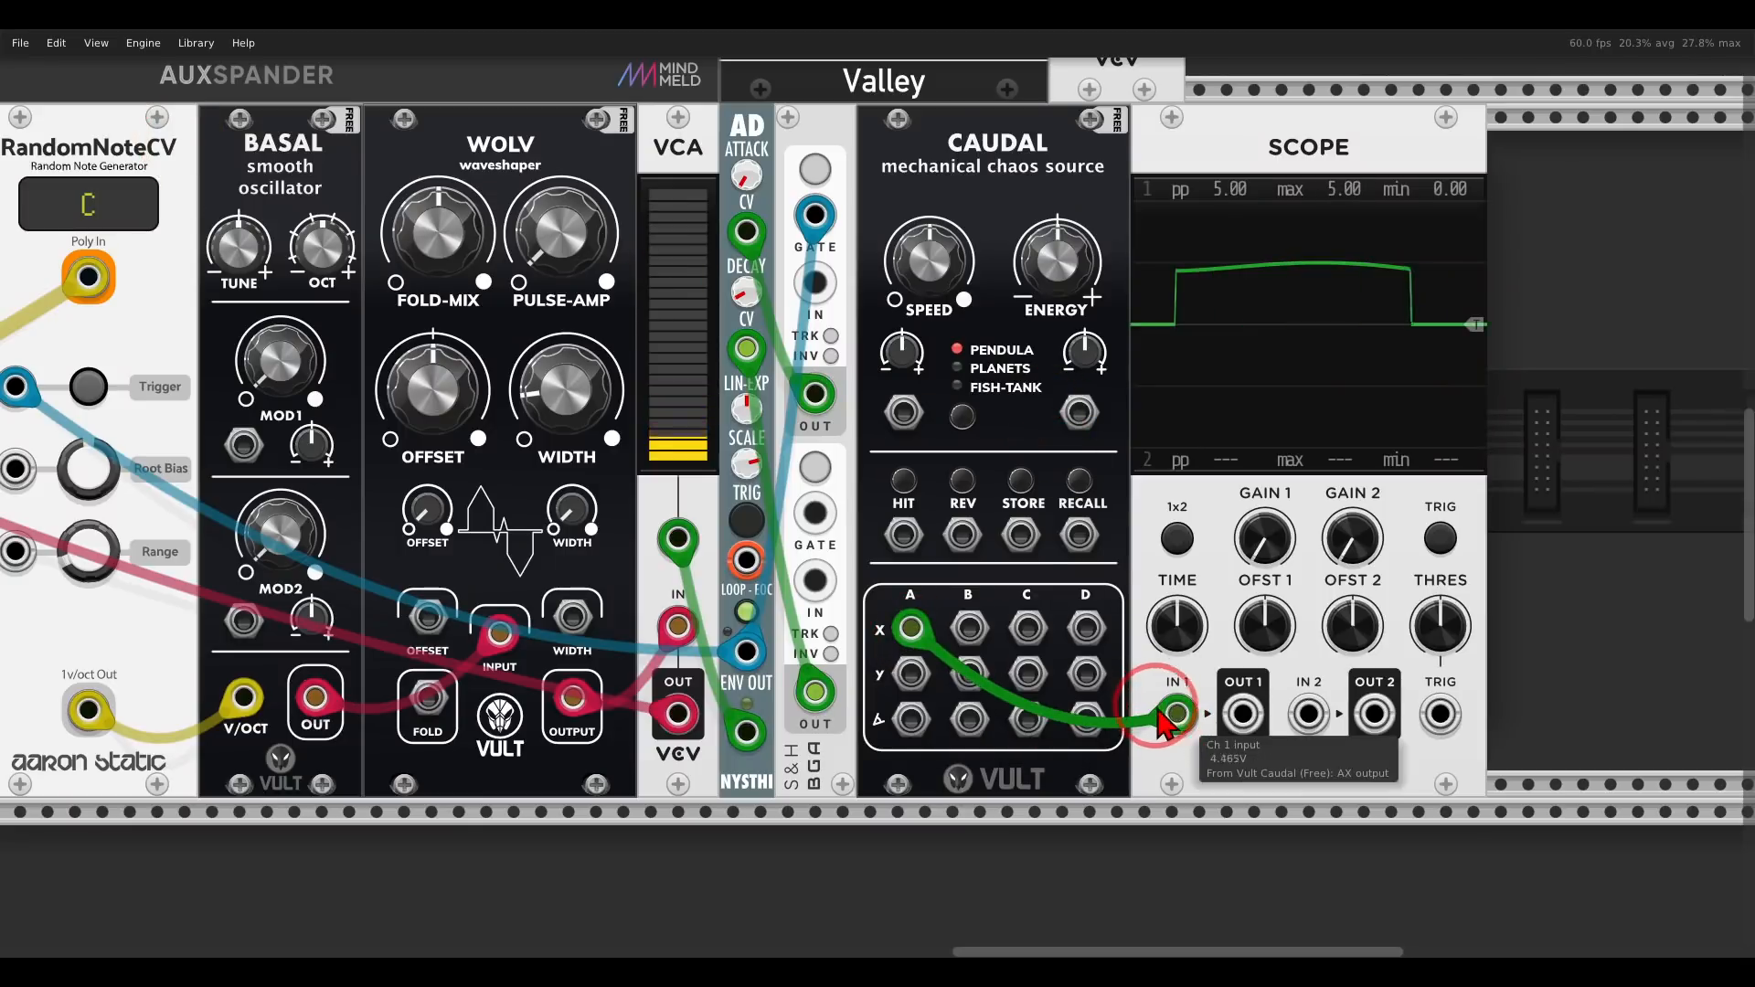
mouse_move(1177, 631)
mouse_down()
mouse_move(1158, 595)
mouse_move(1232, 606)
mouse_up()
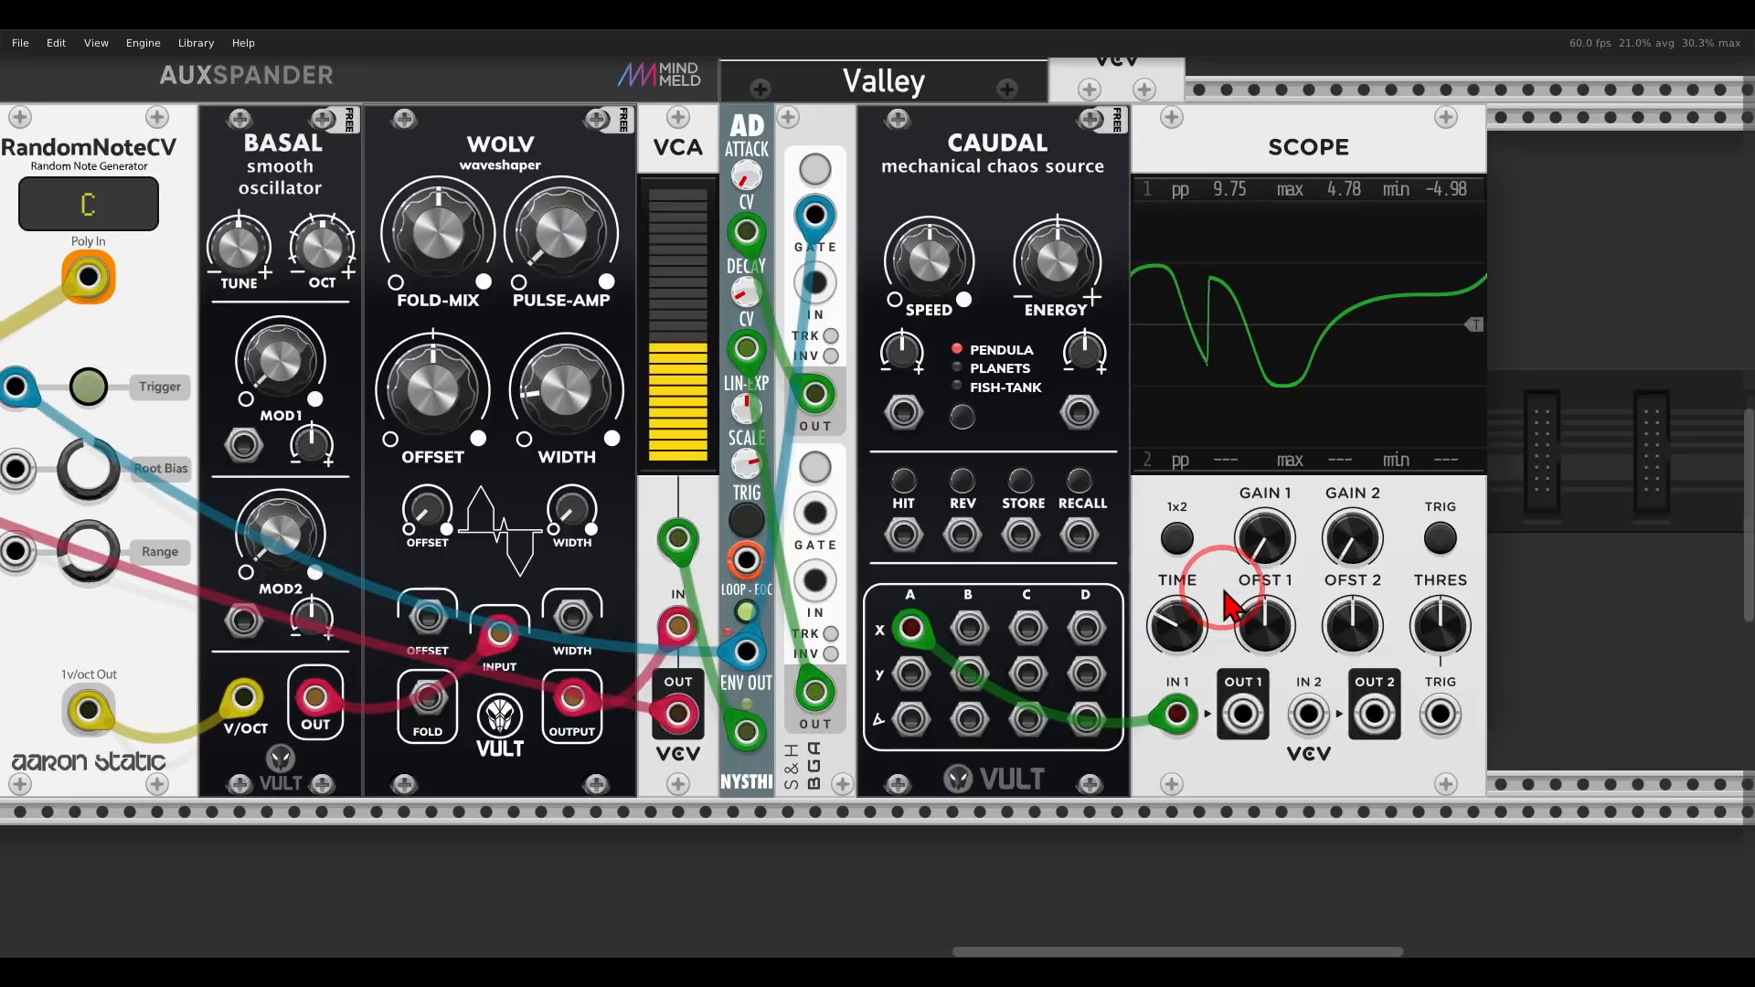
key(Delete)
- Patch CAUDAL's A-column X output to WOLV's WIDTH input with a green cable and set its width modulation to 17.6 %
drag(1208, 228, 1527, 200)
drag(1231, 599, 892, 586)
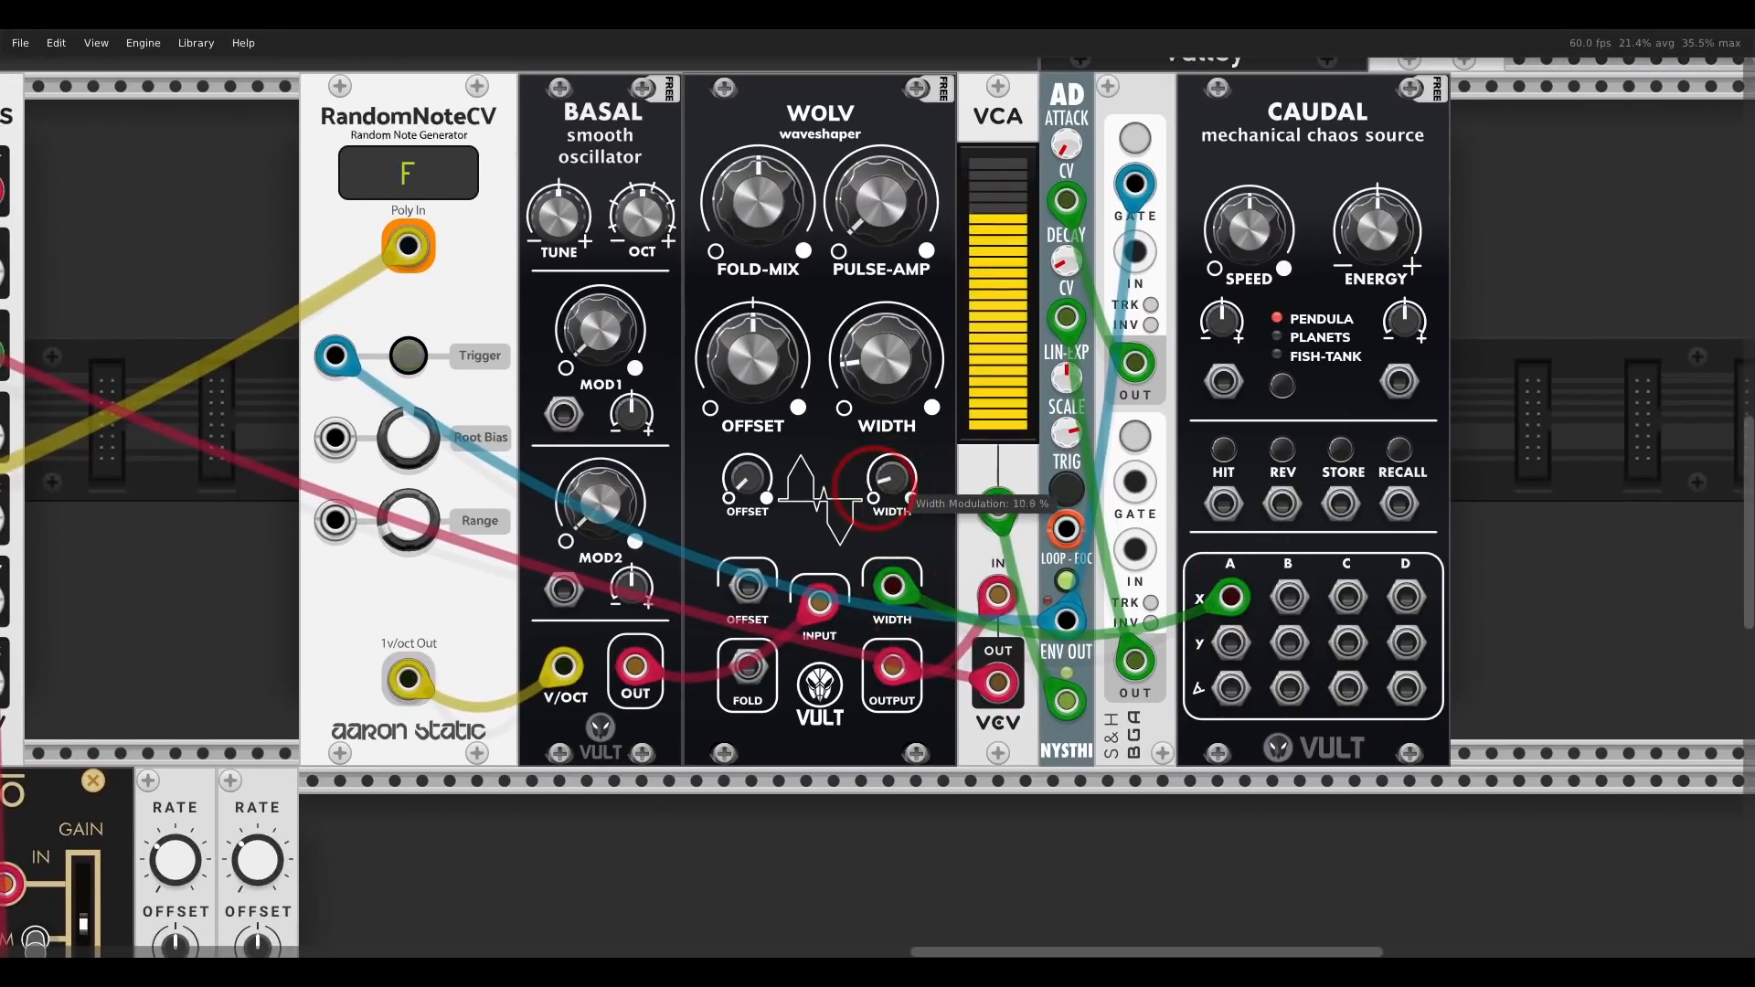
drag(899, 501, 896, 516)
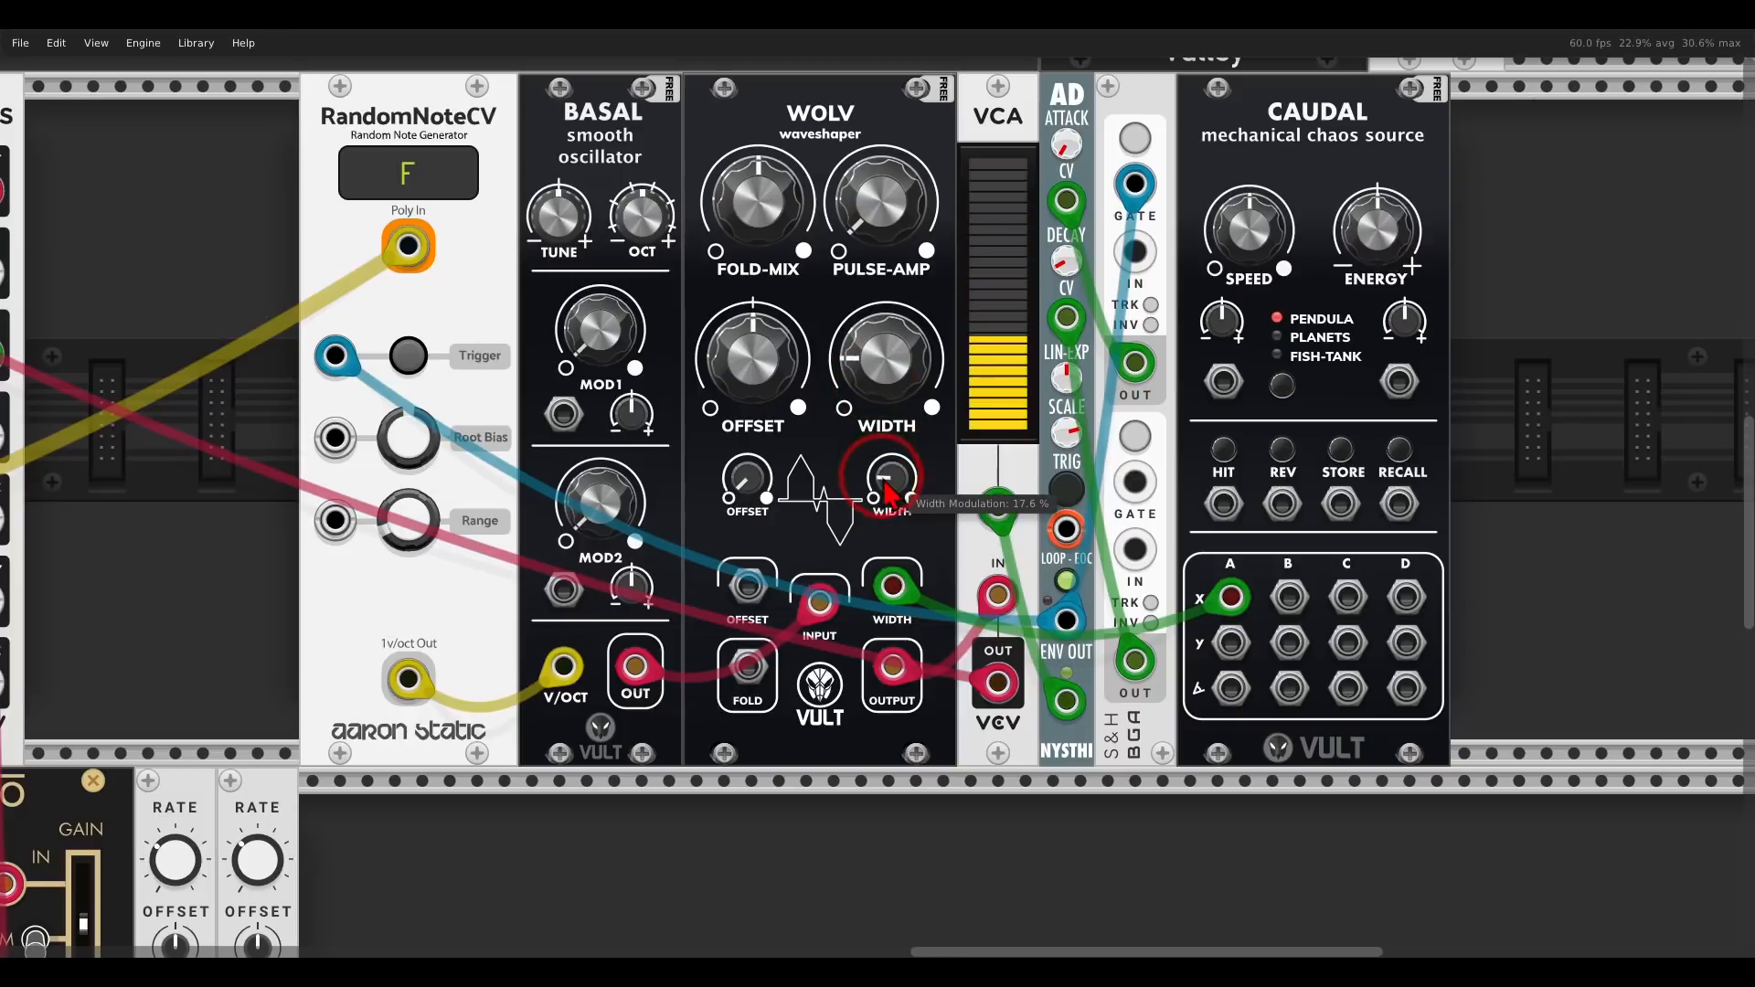
- Patch CAUDAL's X outputs B and C to BASAL's MOD1 and MOD2 inputs with green cables and raise both modulation amounts
right_click(1289, 599)
drag(1325, 704, 563, 414)
right_click(565, 592)
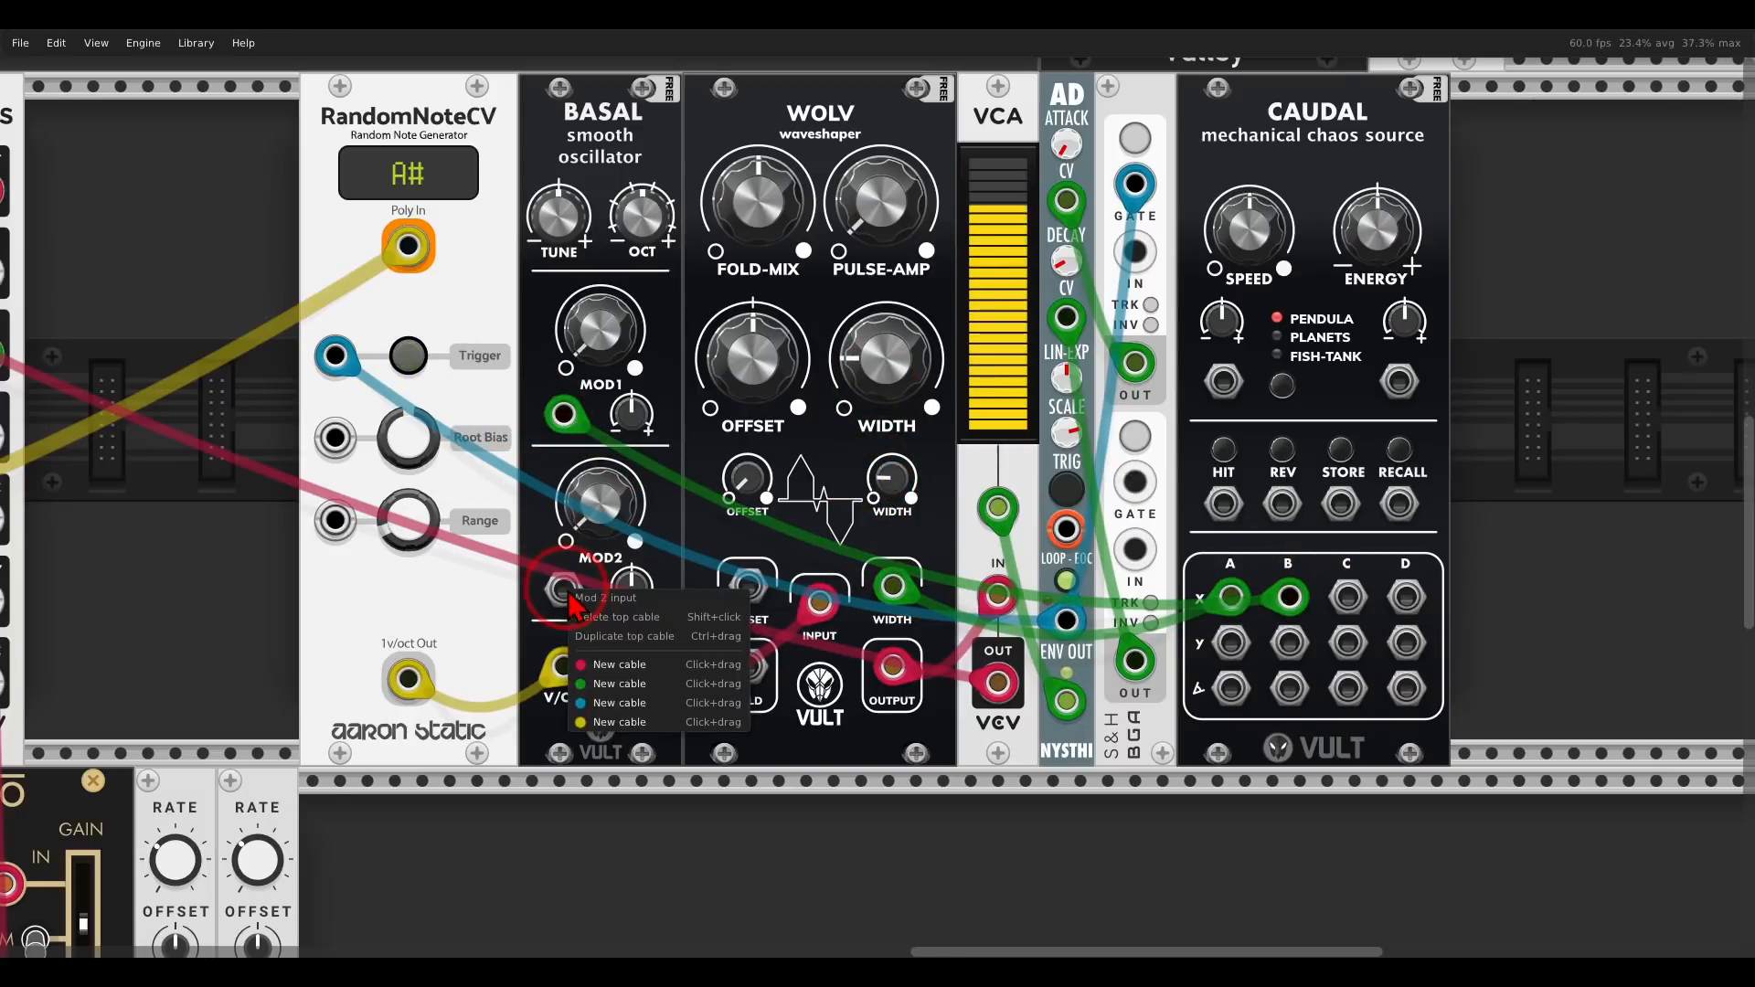
click(619, 683)
click(1348, 597)
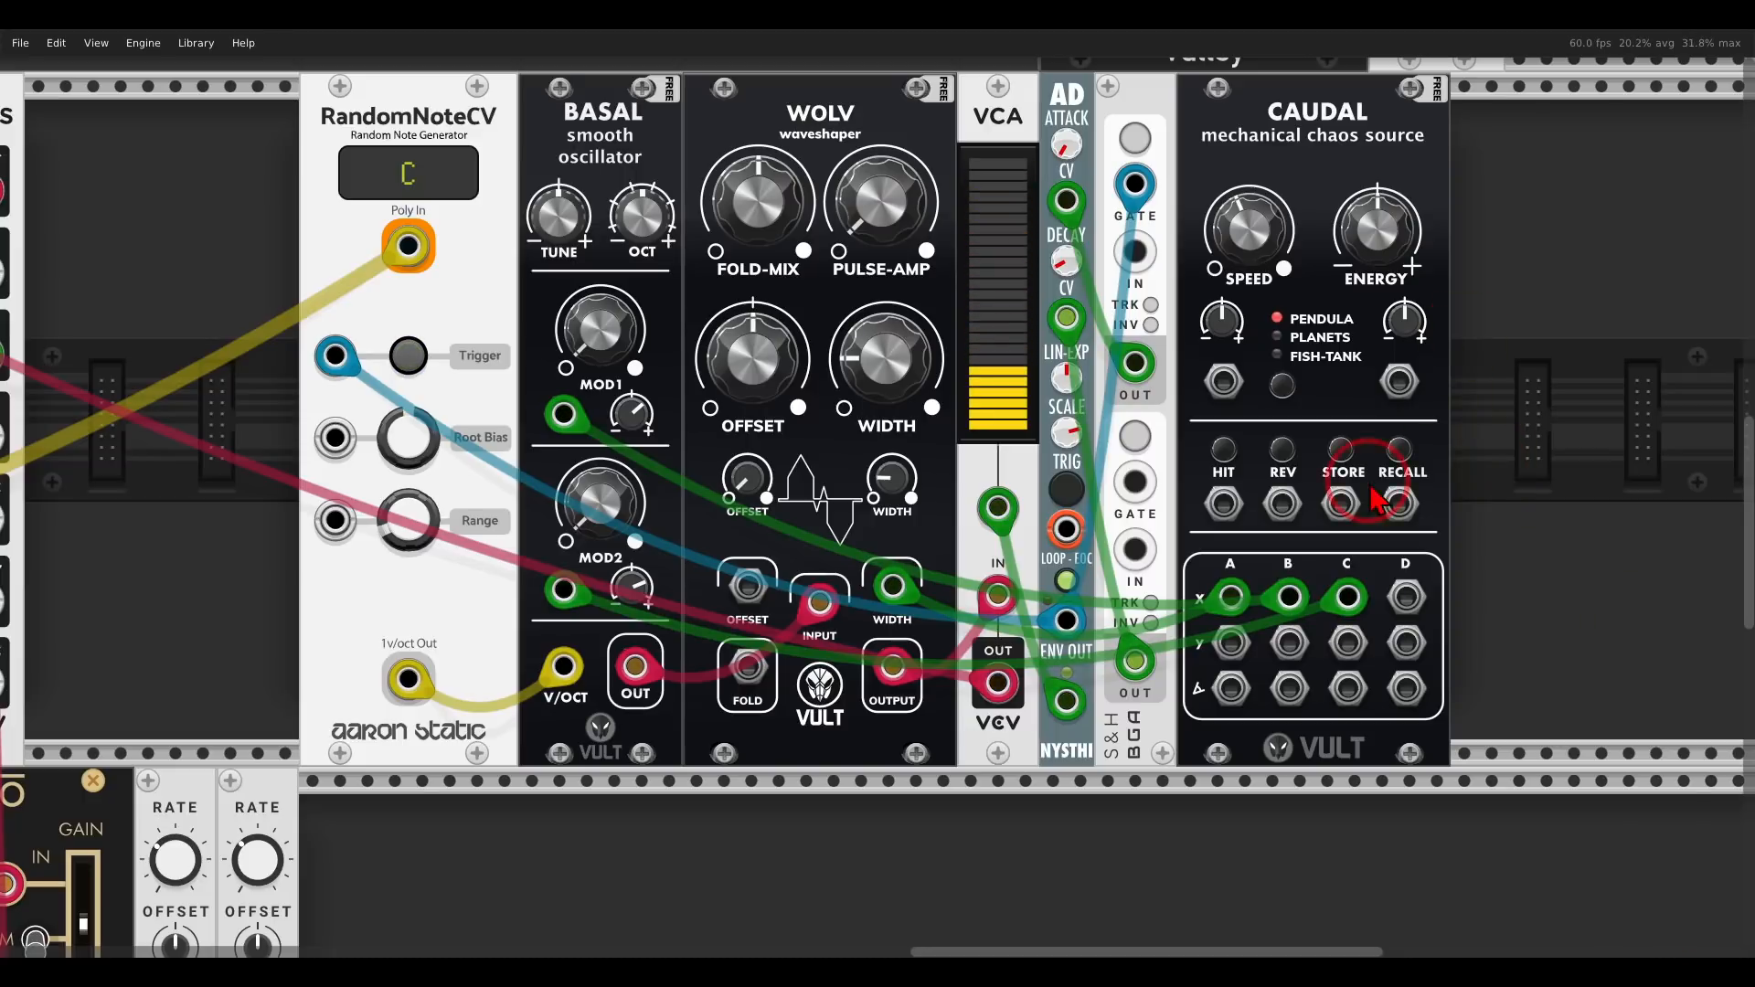
- Patch CAUDAL's D-column X output to the MixMaster with a green cable
scroll(1344, 441, down, 2)
right_click(1554, 603)
drag(1574, 686, 467, 238)
drag(1522, 827, 595, 438)
drag(1434, 759, 1293, 774)
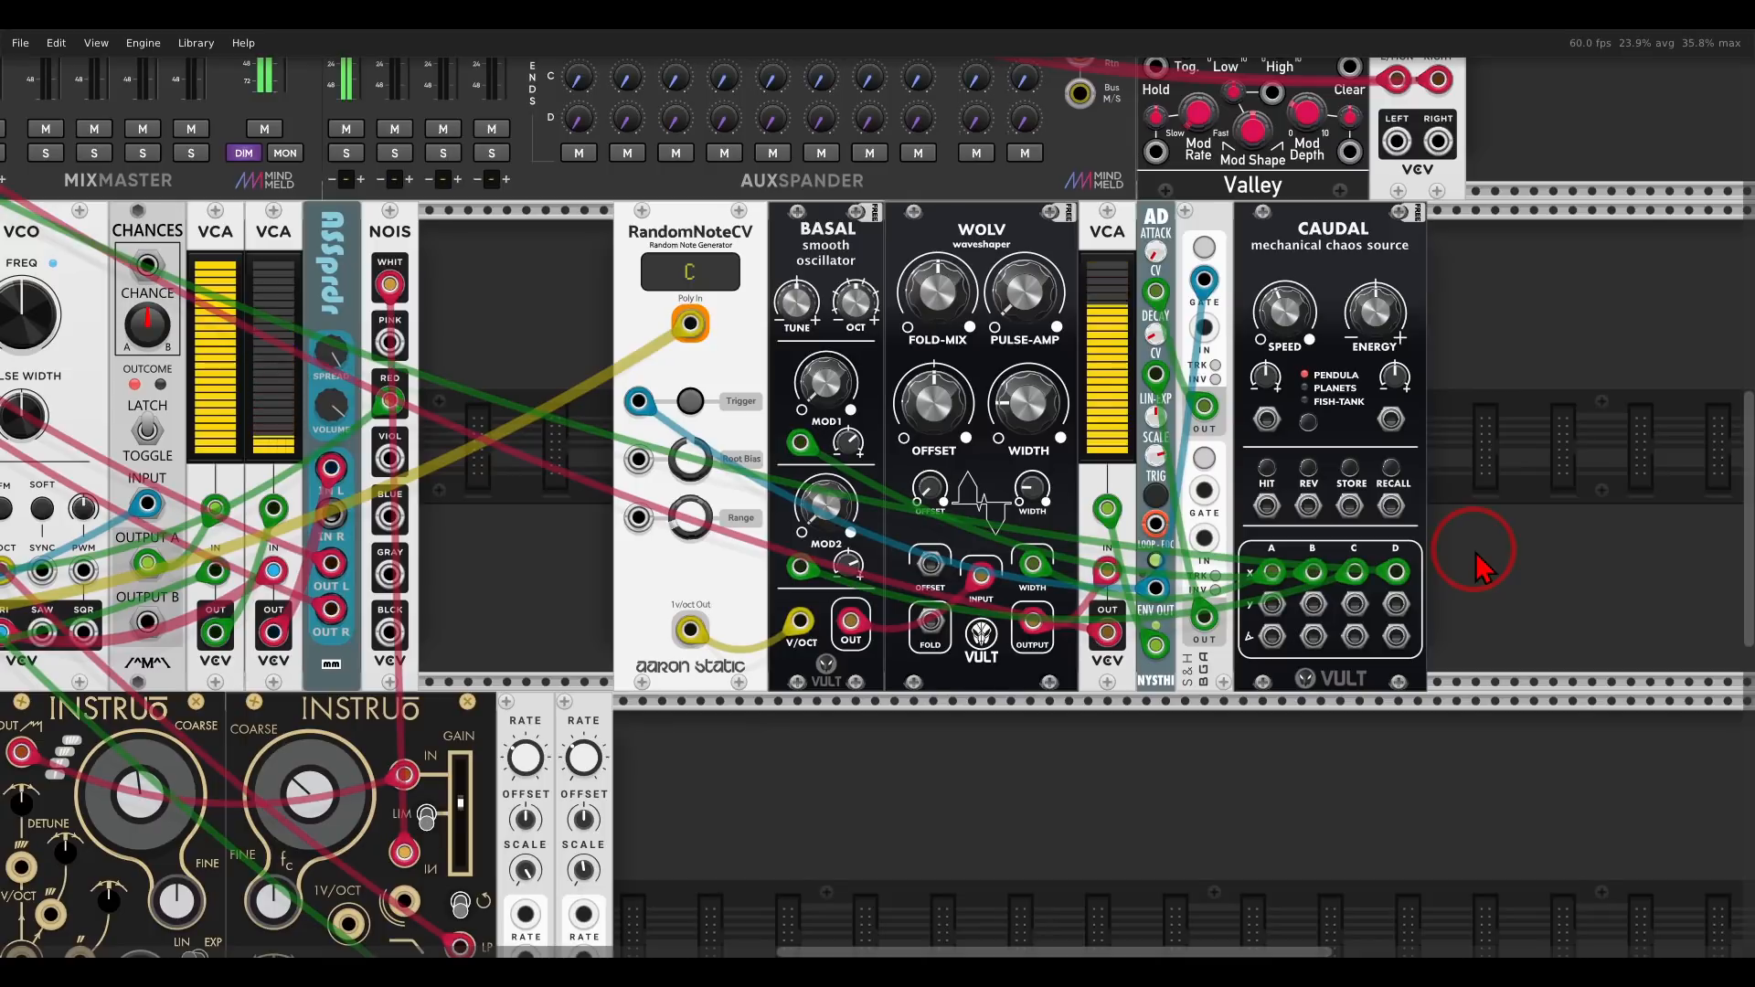
- Move the S&H and CAUDAL modules away from AD together and add a STARTUP DELAY in the gap beside AD
drag(1485, 562, 1376, 537)
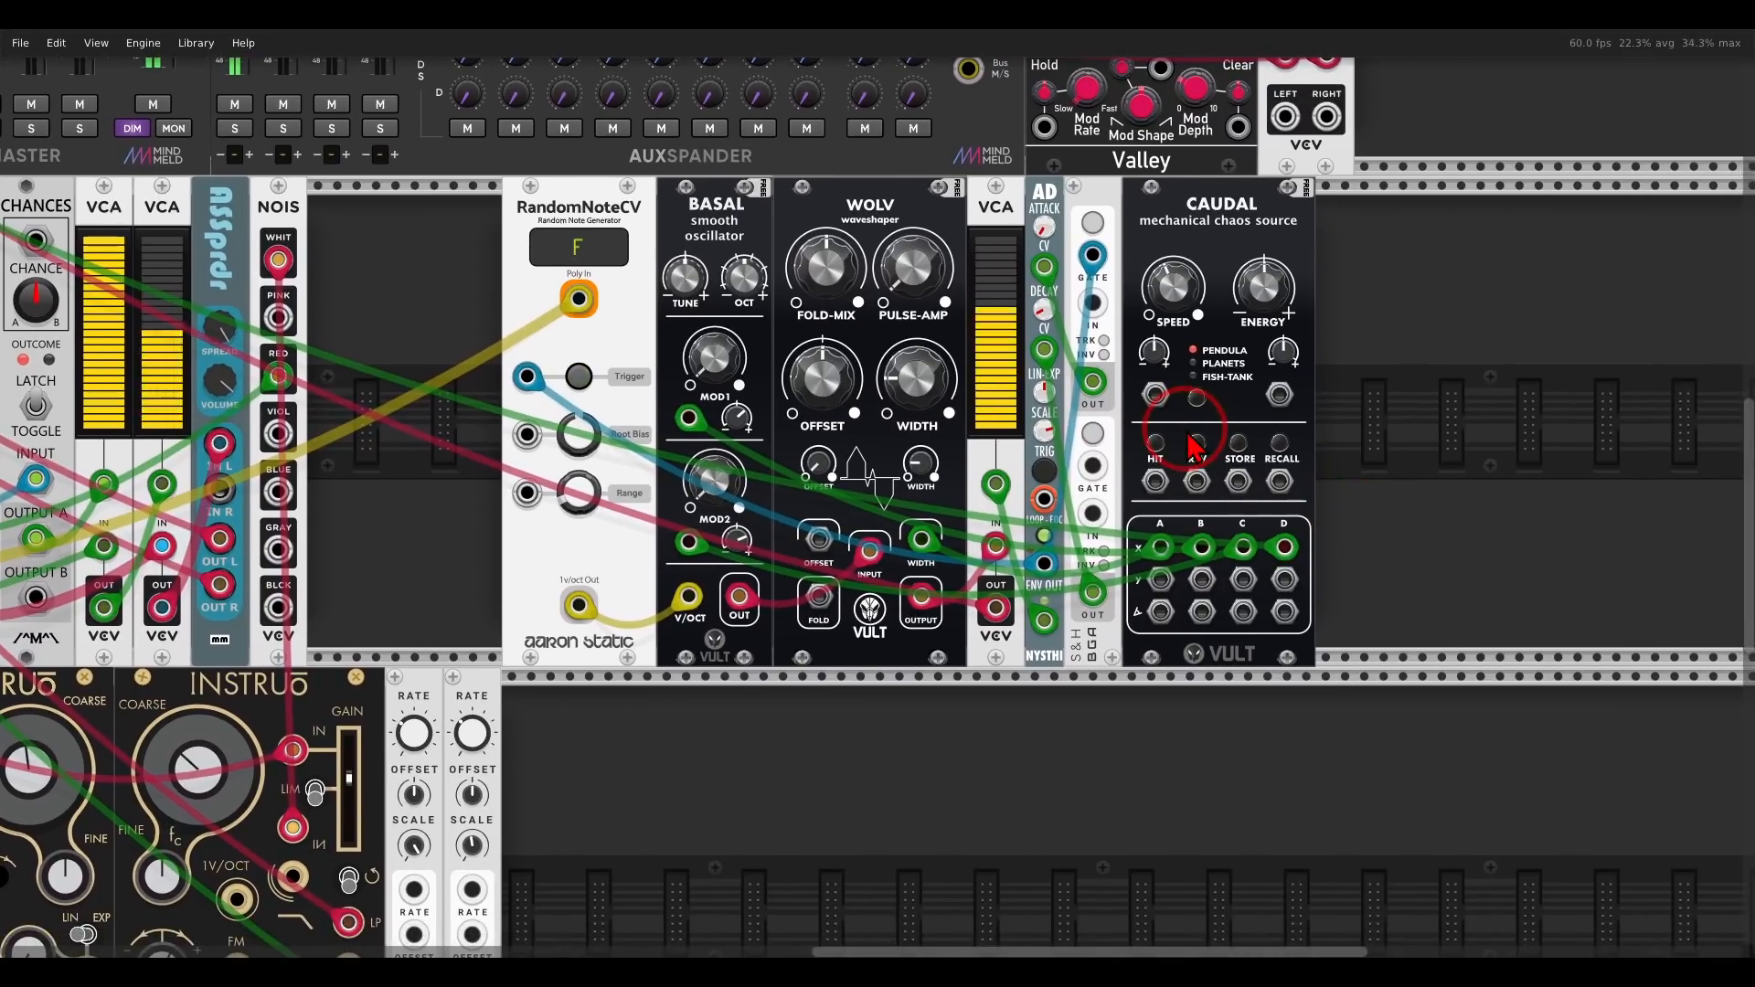
scroll(1197, 450, up, 3)
click(1257, 383)
ctrl+click(1111, 213)
drag(1074, 124, 1266, 128)
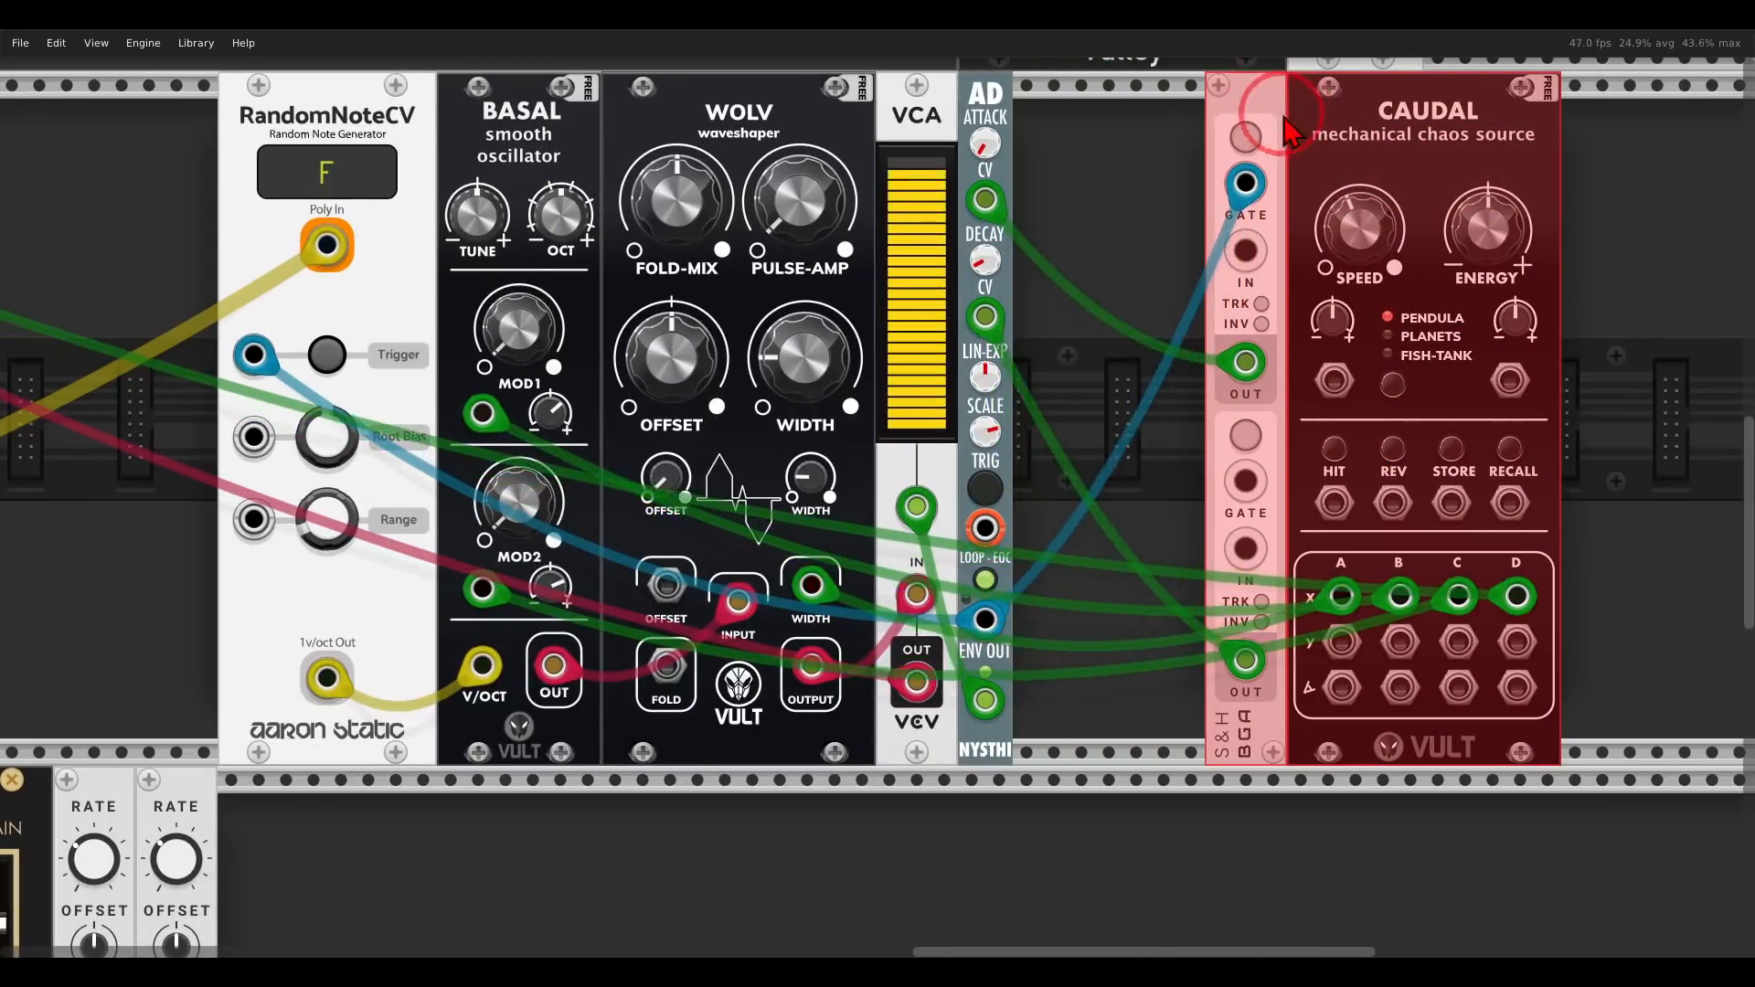
right_click(1136, 216)
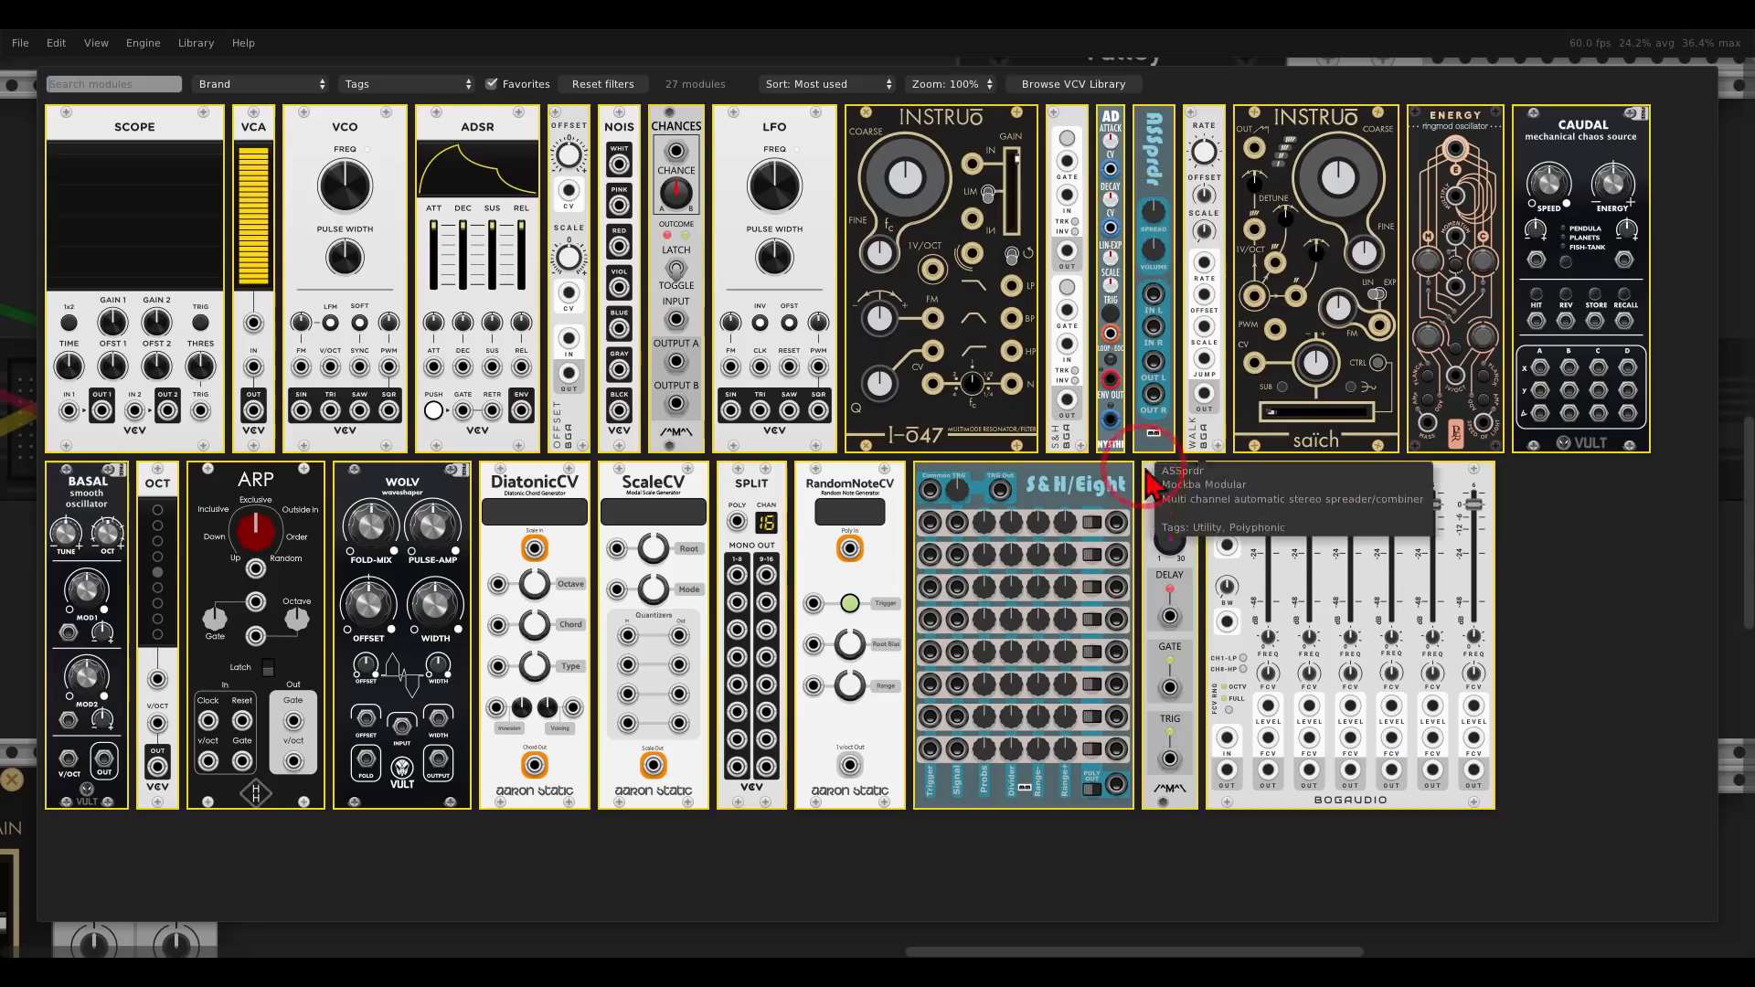
drag(1154, 480, 1068, 448)
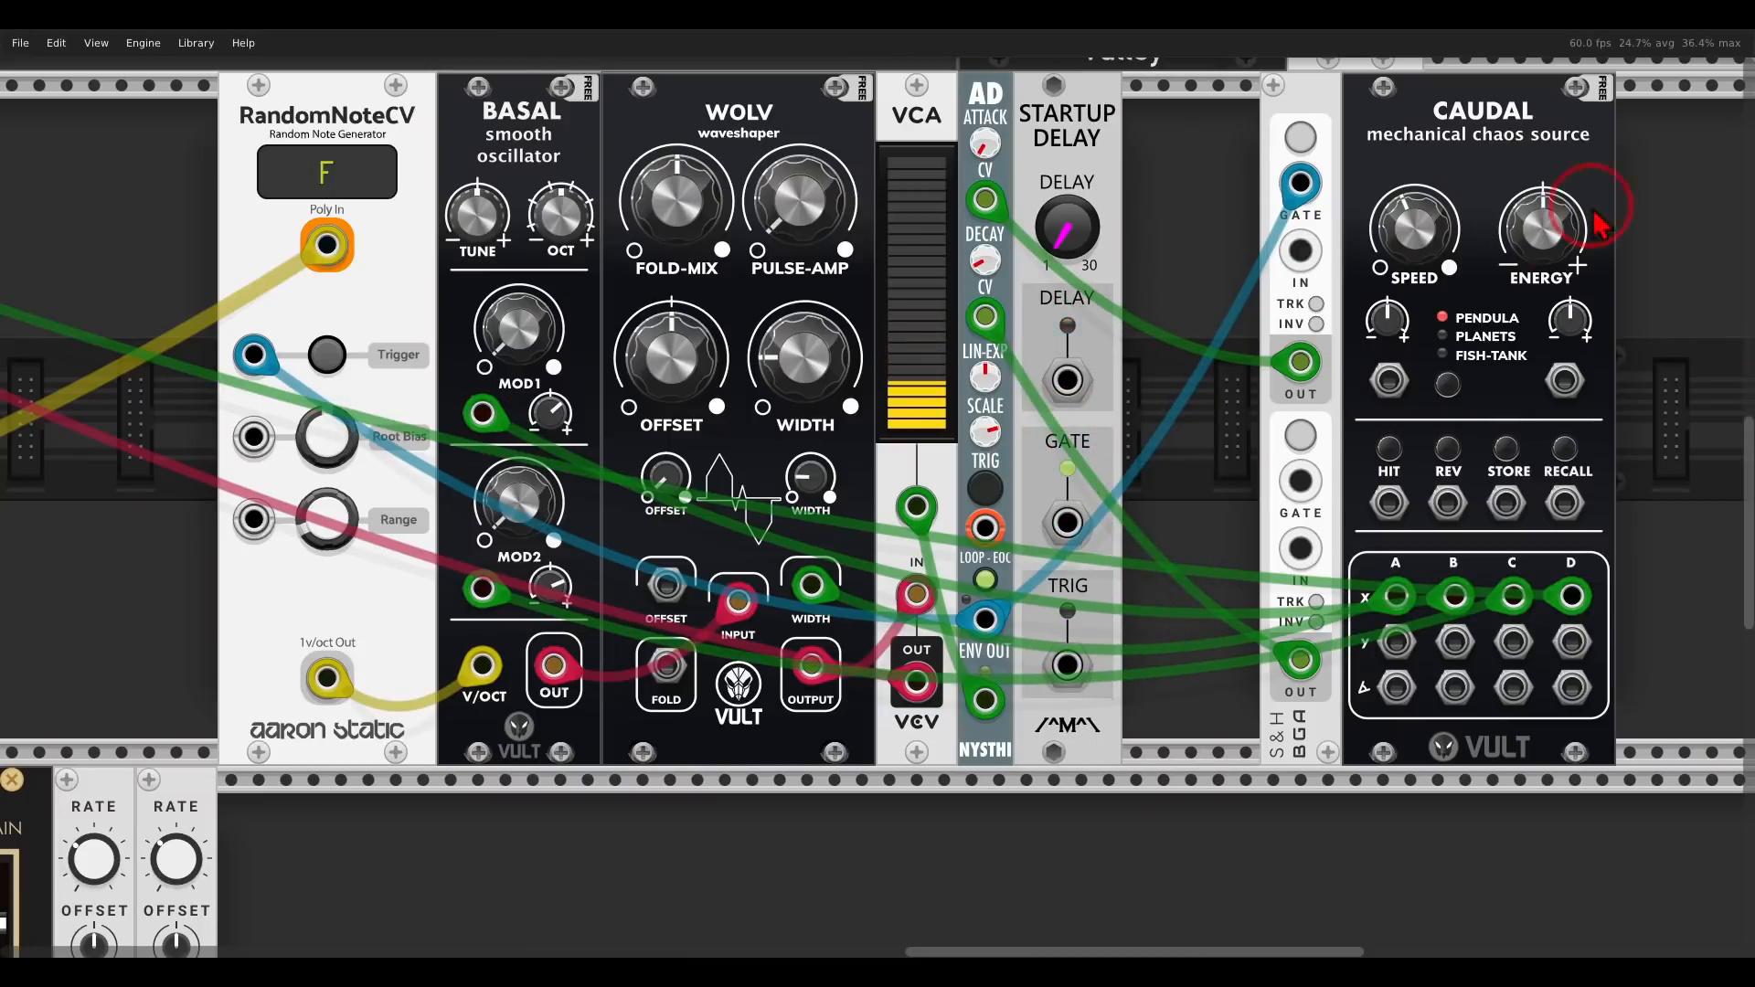
- Move the S&H and CAUDAL modules together back against the STARTUP DELAY
click(1606, 282)
ctrl+click(1305, 118)
drag(1304, 118, 1165, 114)
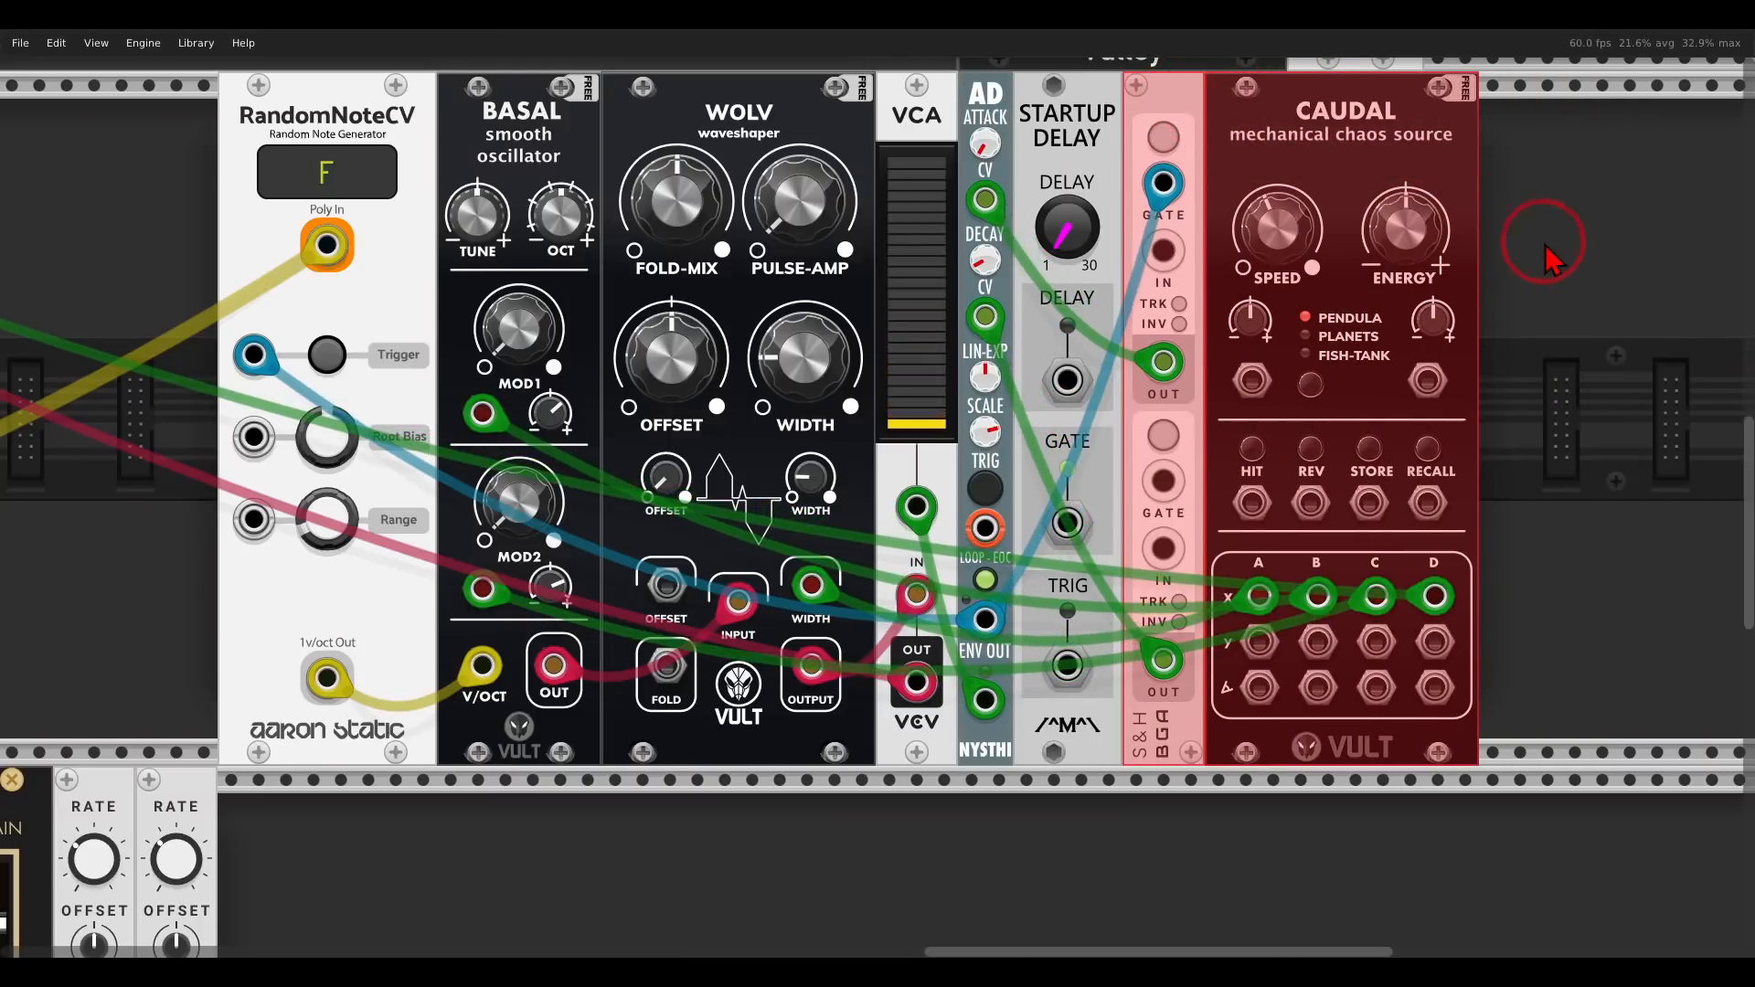
click(1552, 252)
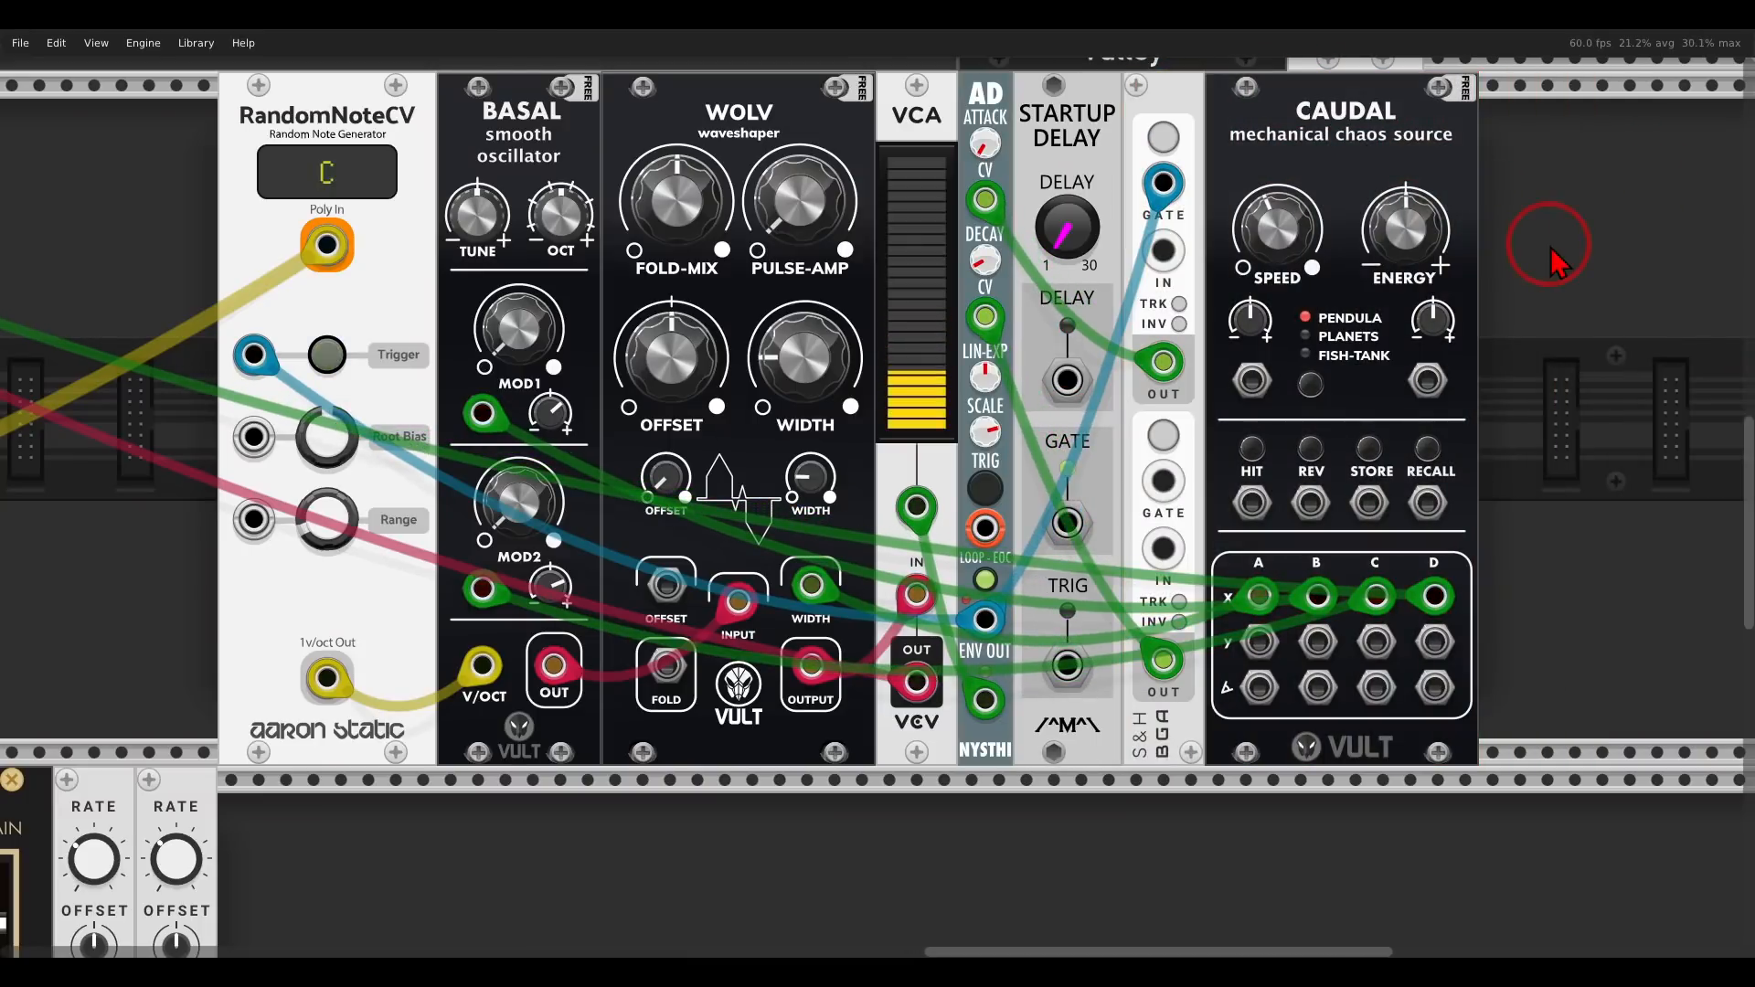
- Patch STARTUP DELAY's TRIG output to AD's TRIG input with a blue cable
mouse_move(964, 192)
mouse_down()
mouse_move(1023, 96)
mouse_move(1047, 128)
mouse_up()
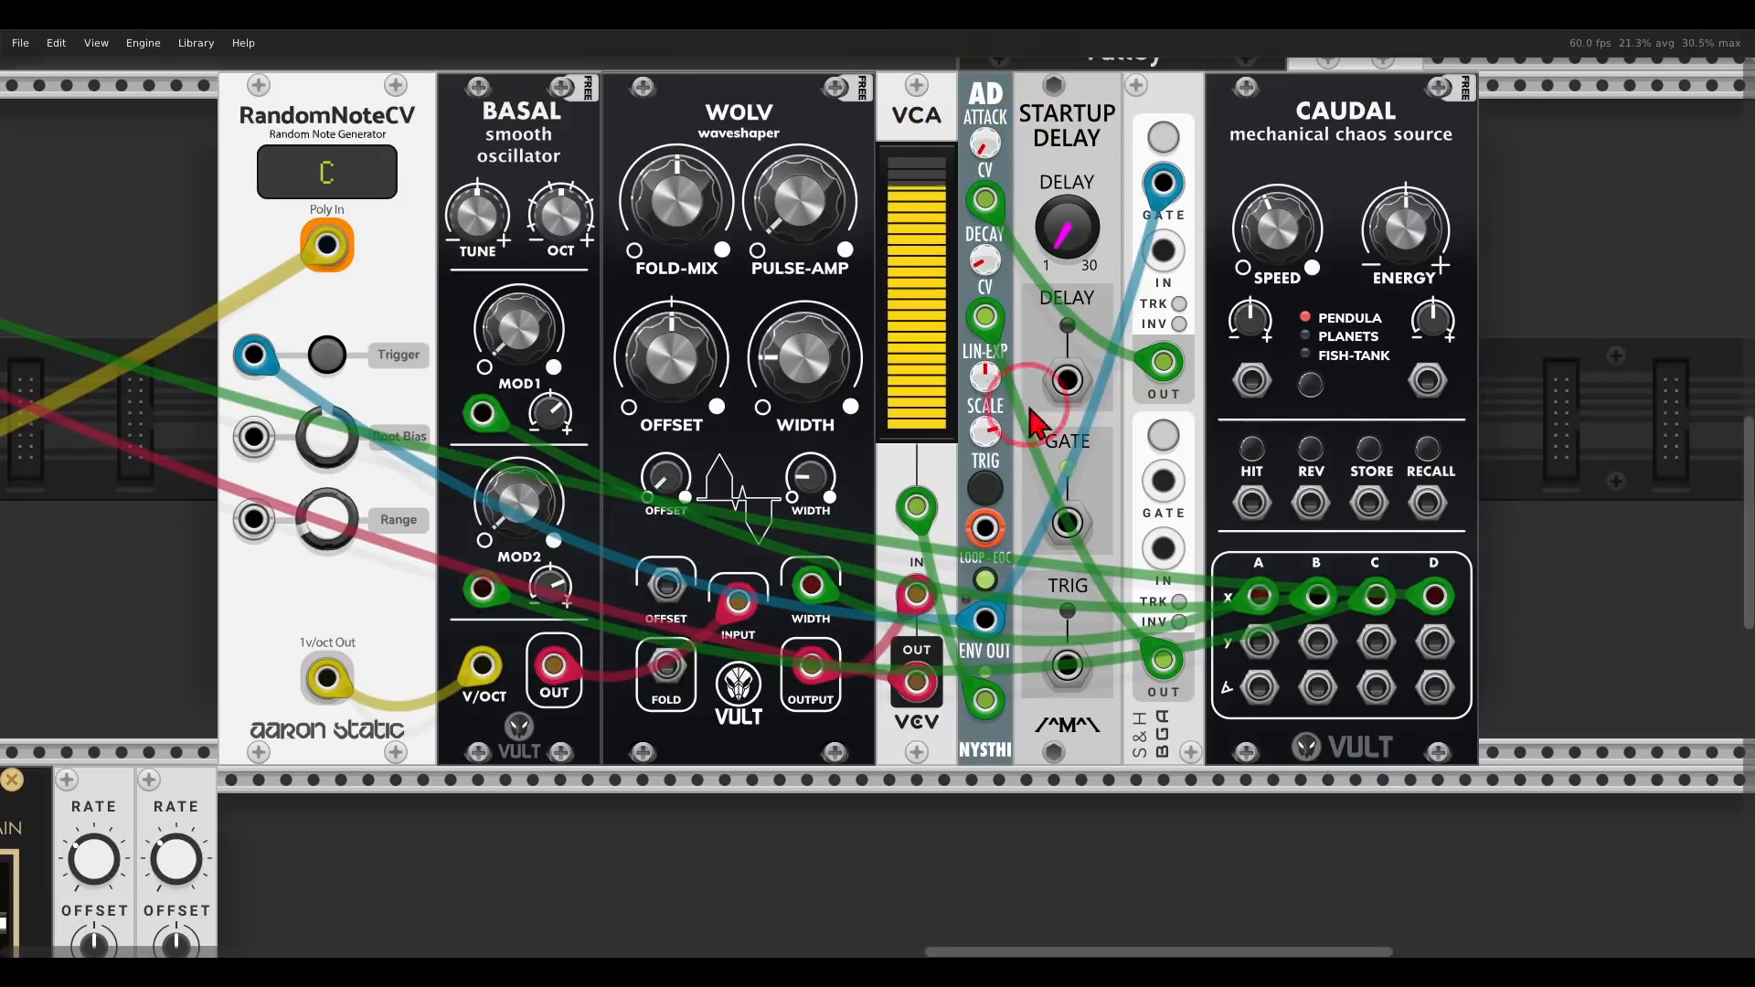
right_click(1053, 751)
drag(1106, 763, 984, 528)
mouse_move(1116, 90)
mouse_down()
mouse_move(1072, 176)
mouse_move(1130, 107)
mouse_up()
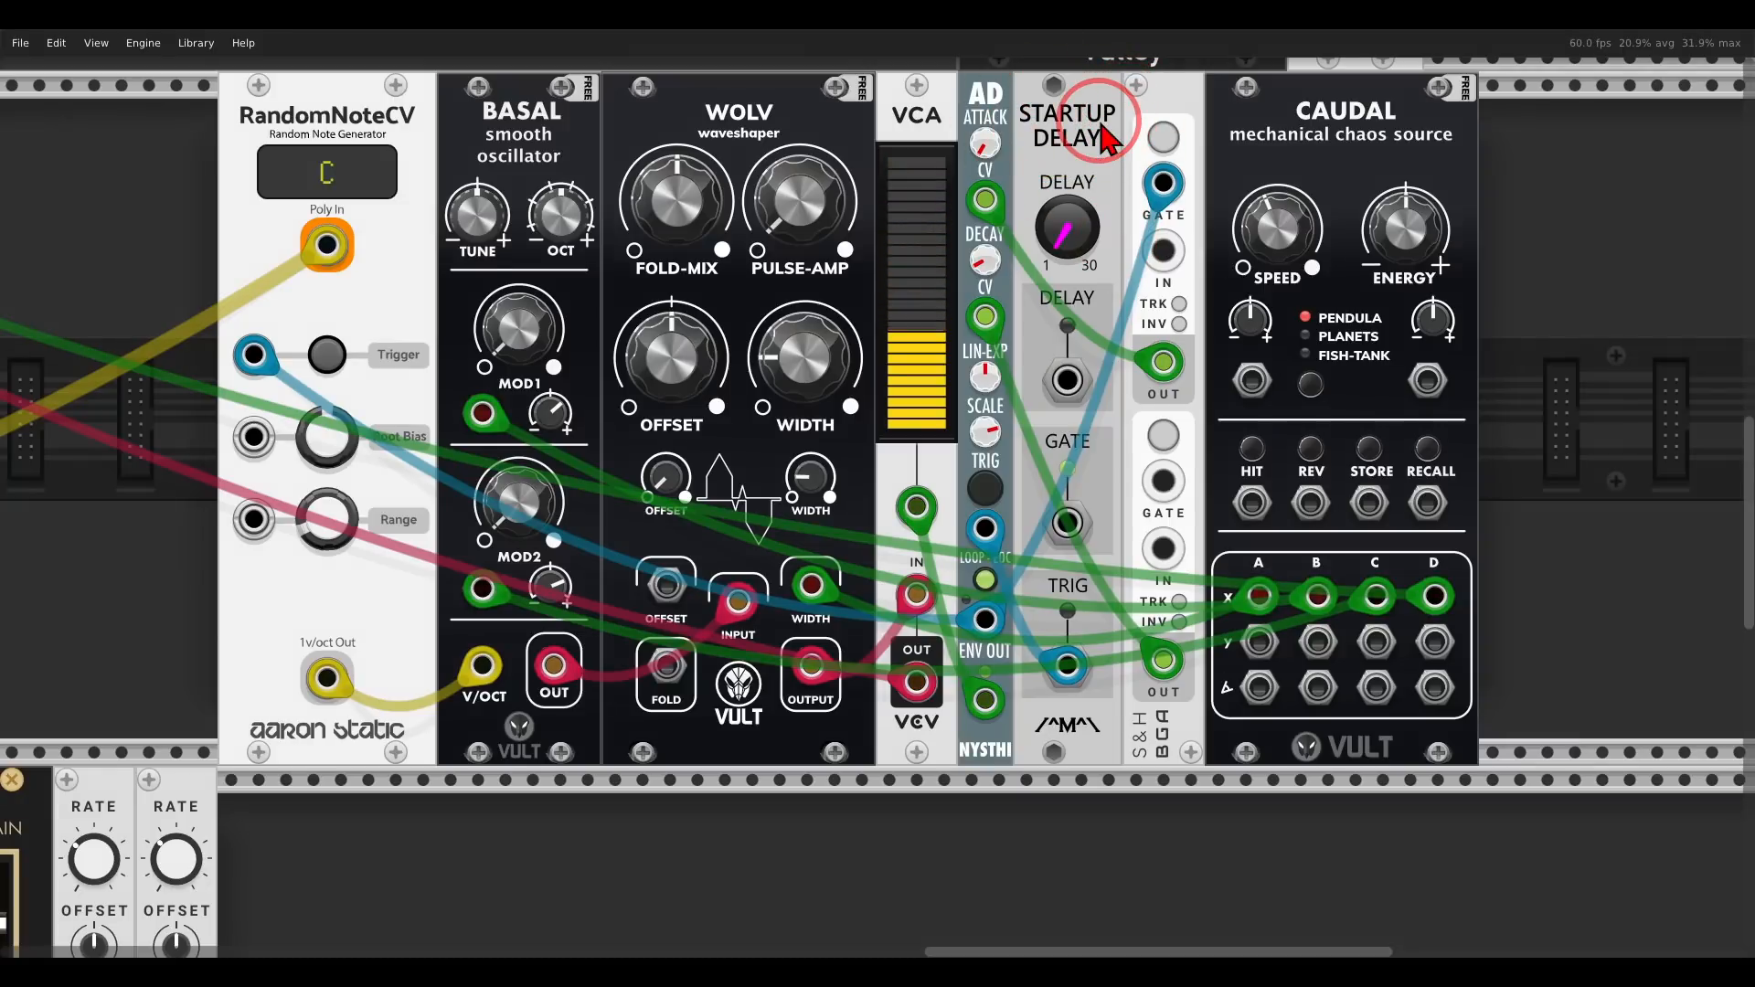
mouse_move(1010, 501)
mouse_down()
mouse_move(951, 544)
mouse_move(992, 581)
mouse_move(1026, 538)
mouse_move(1012, 503)
mouse_up()
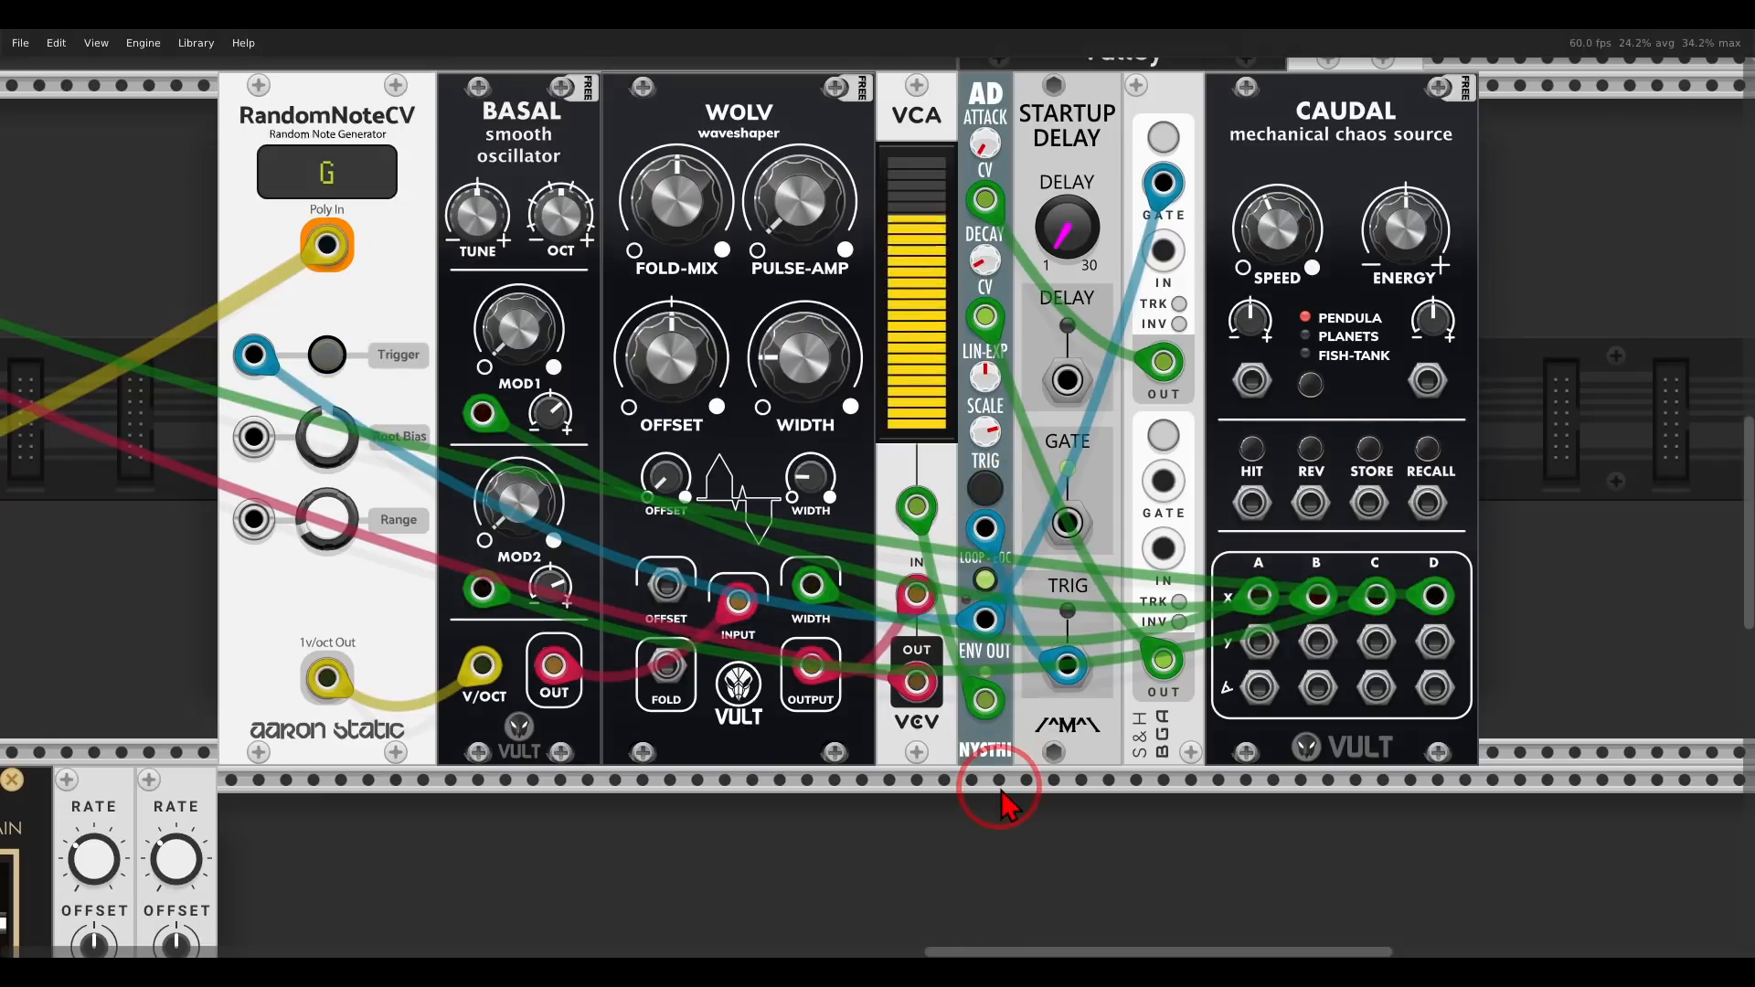
- Add a Bogaudio PEQ6 module in the row below WOLV
scroll(932, 777, down, 2)
scroll(932, 764, down, 3)
drag(933, 799, 1084, 575)
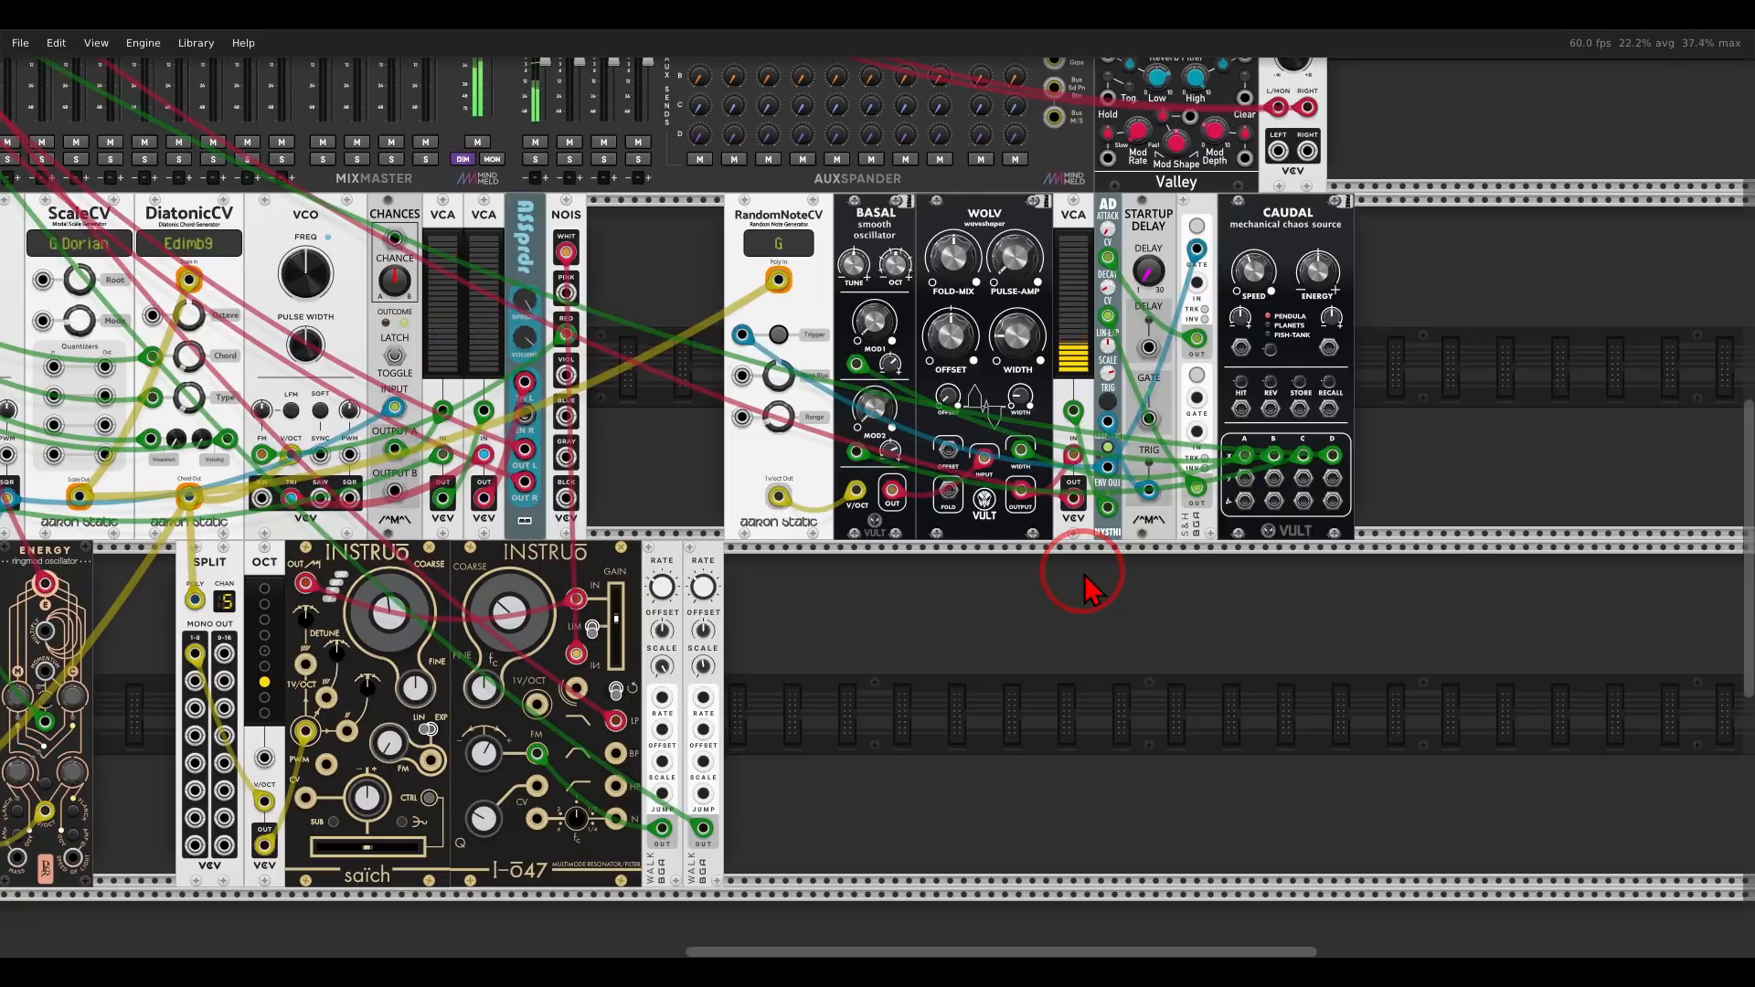
right_click(1067, 603)
drag(1265, 490, 1079, 598)
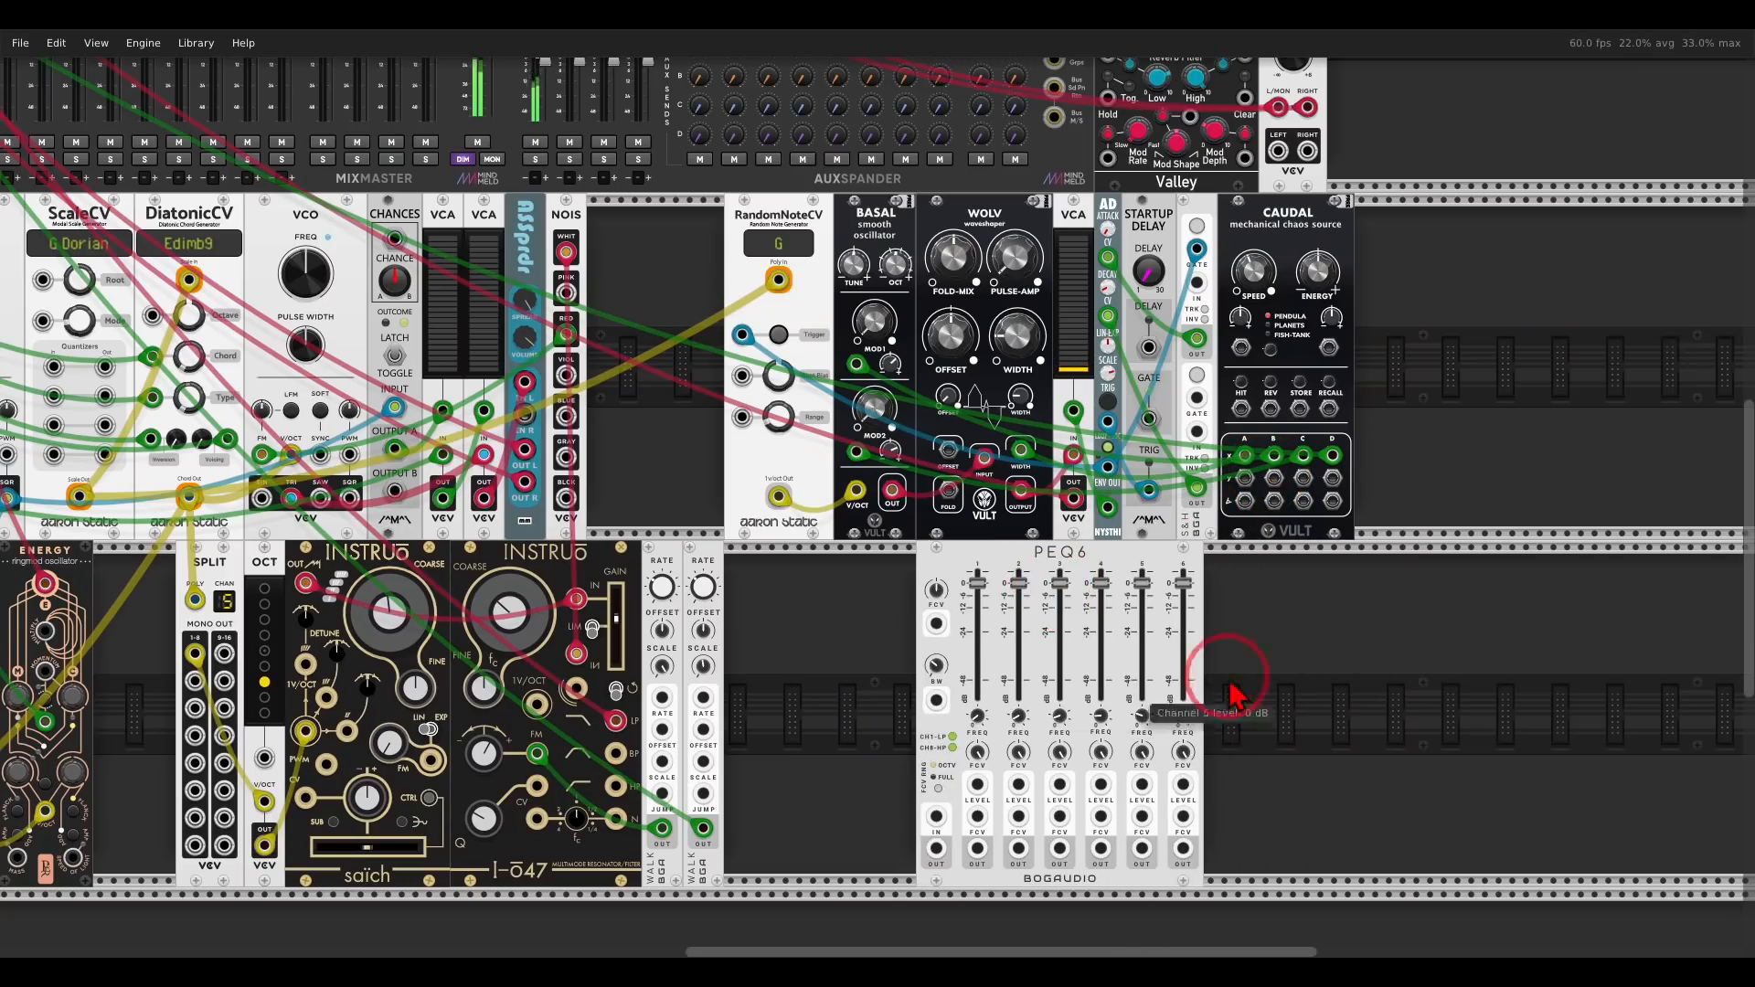
- Lower all six PEQ6 channel levels to between about -20 and -35 dB
scroll(1261, 540, down, 3)
ctrl+scroll(1132, 573, up, 3)
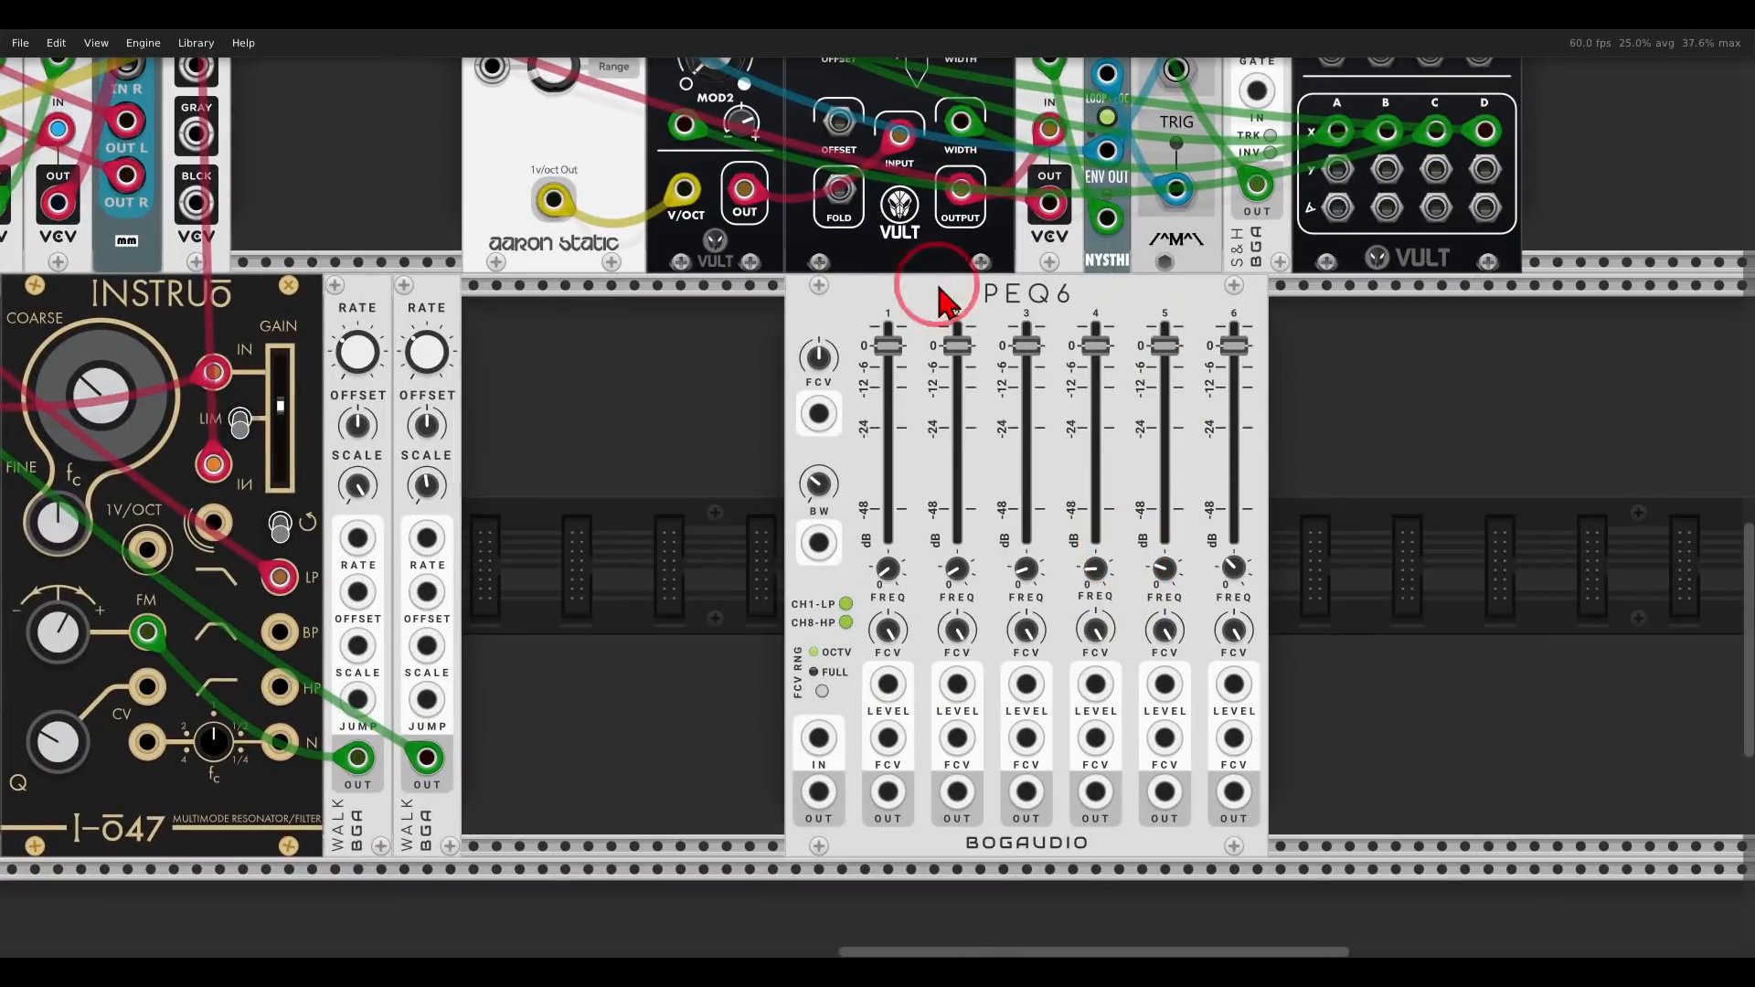
drag(893, 316, 887, 316)
mouse_move(1229, 316)
mouse_down()
mouse_move(1253, 313)
mouse_move(923, 329)
mouse_move(1024, 407)
mouse_move(1183, 356)
mouse_move(1163, 338)
mouse_up()
key(Escape)
mouse_move(891, 347)
mouse_down()
mouse_move(877, 502)
mouse_move(919, 388)
mouse_move(878, 501)
mouse_move(888, 462)
mouse_up()
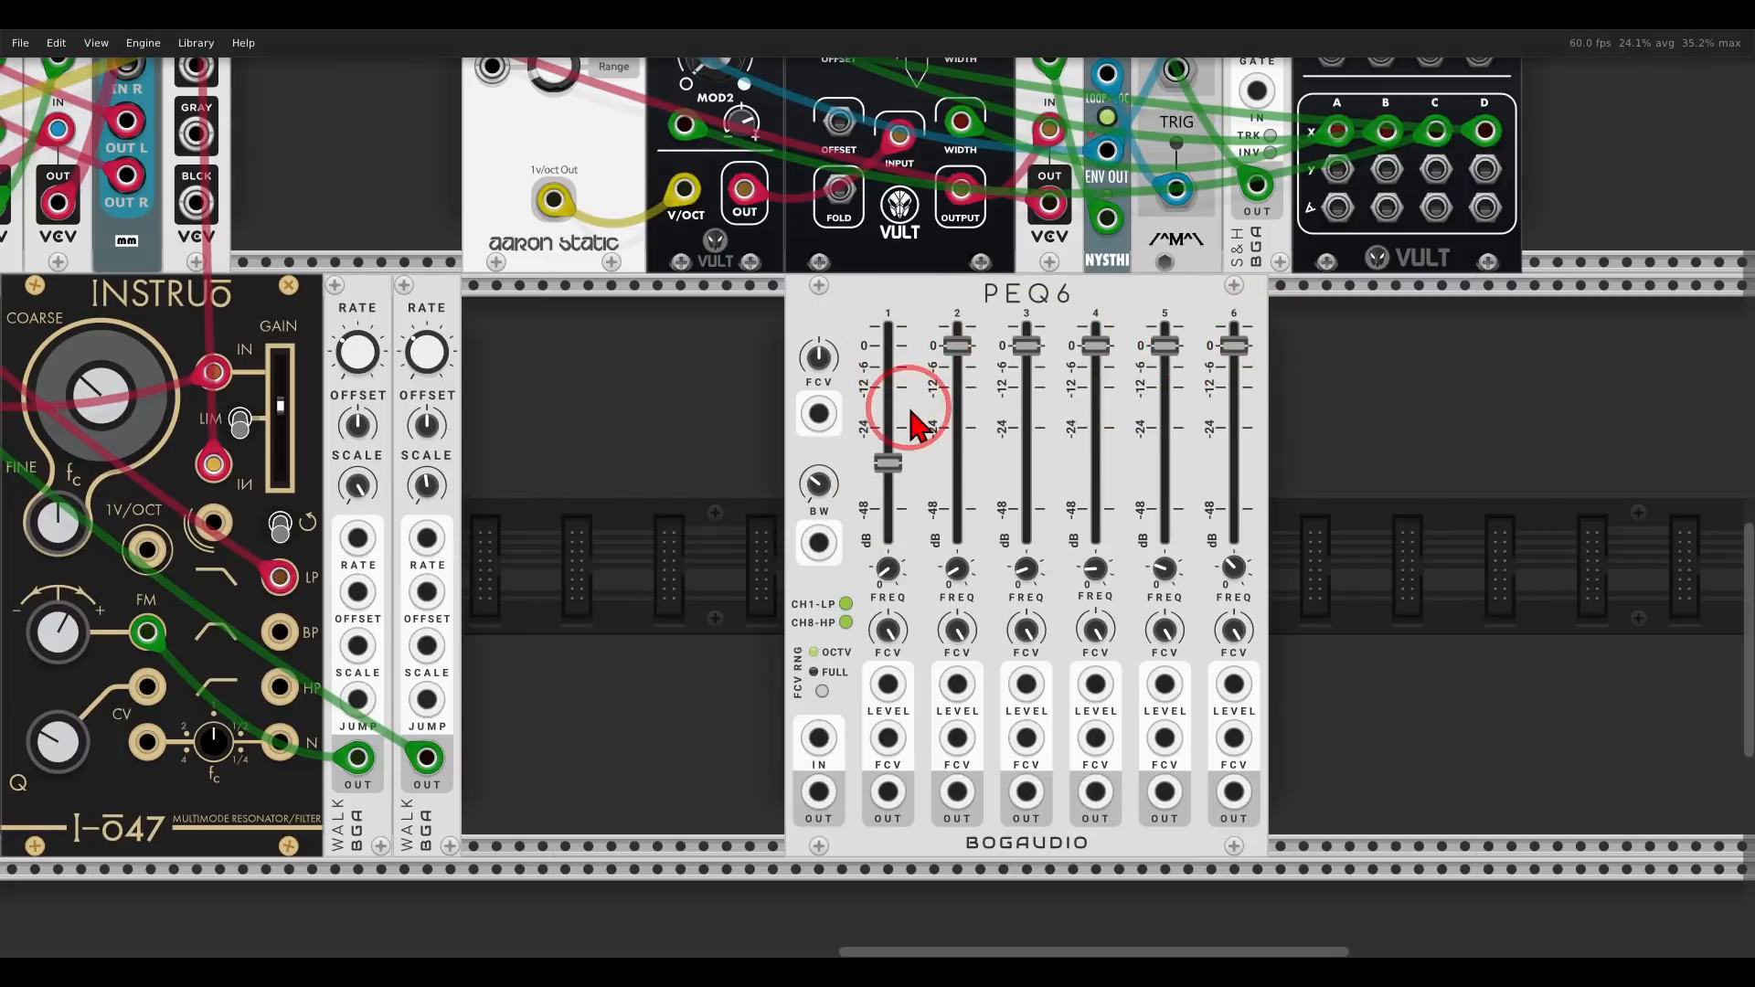
drag(955, 349, 957, 452)
drag(1025, 346, 1025, 418)
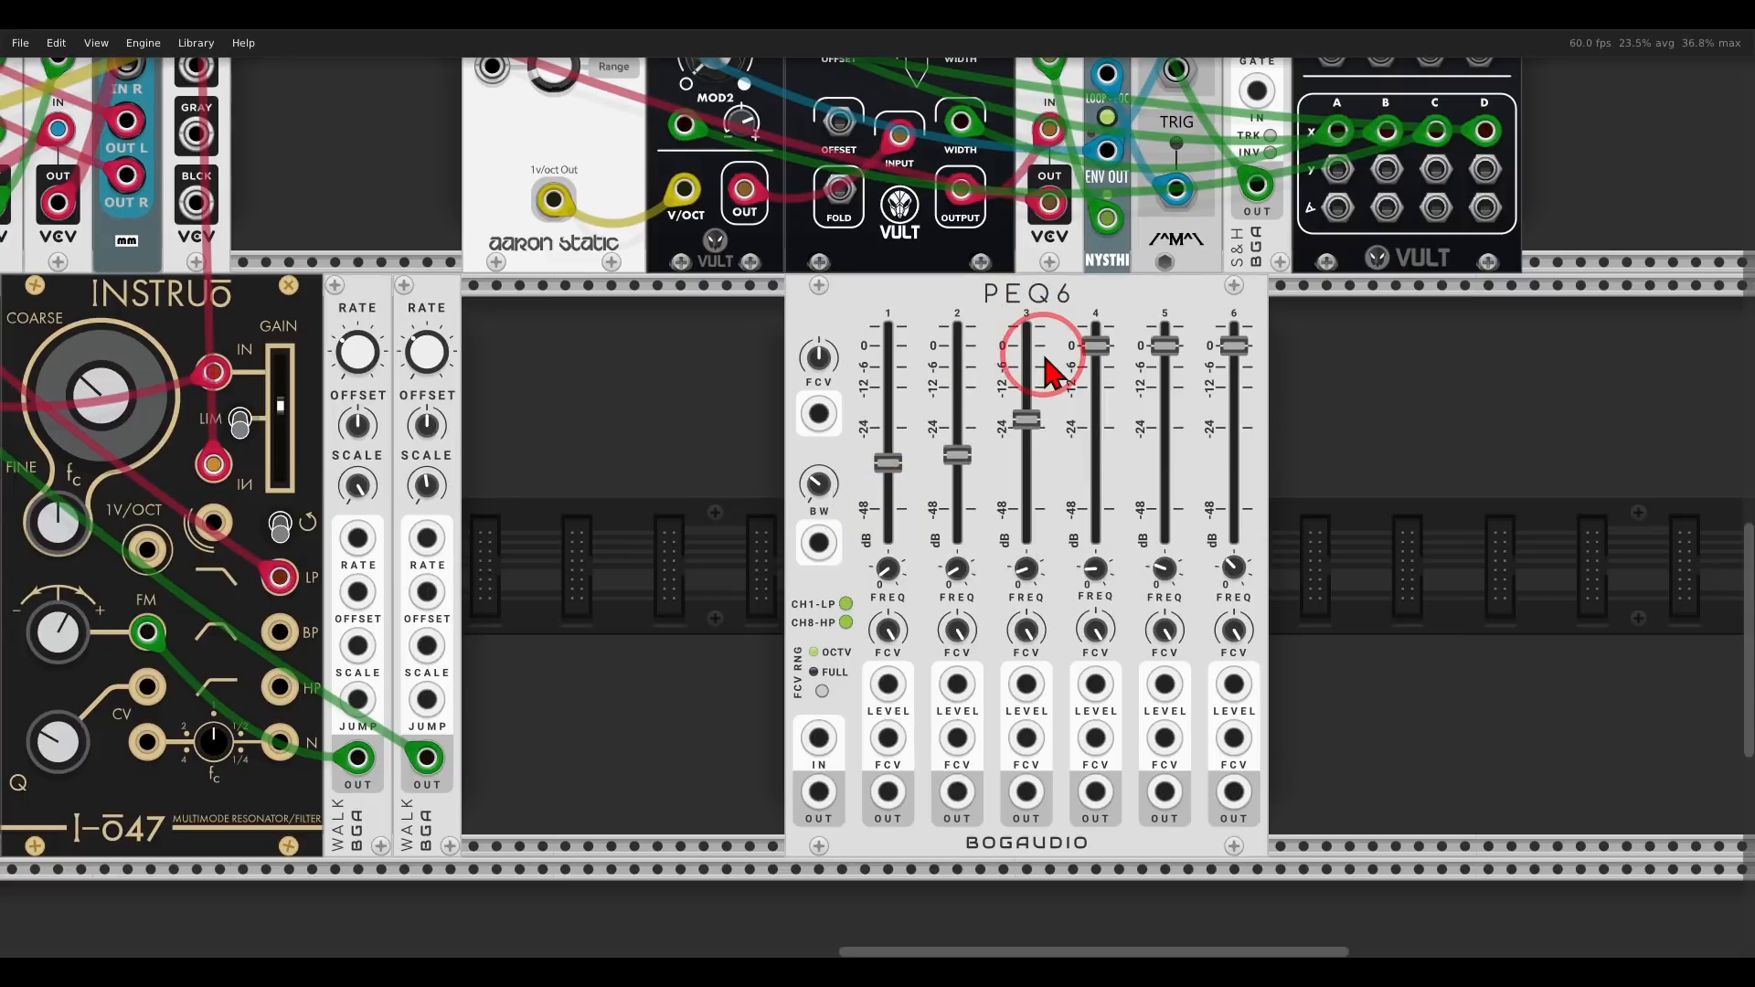
drag(1095, 345, 1095, 432)
drag(1164, 345, 1165, 425)
drag(1233, 346, 1233, 449)
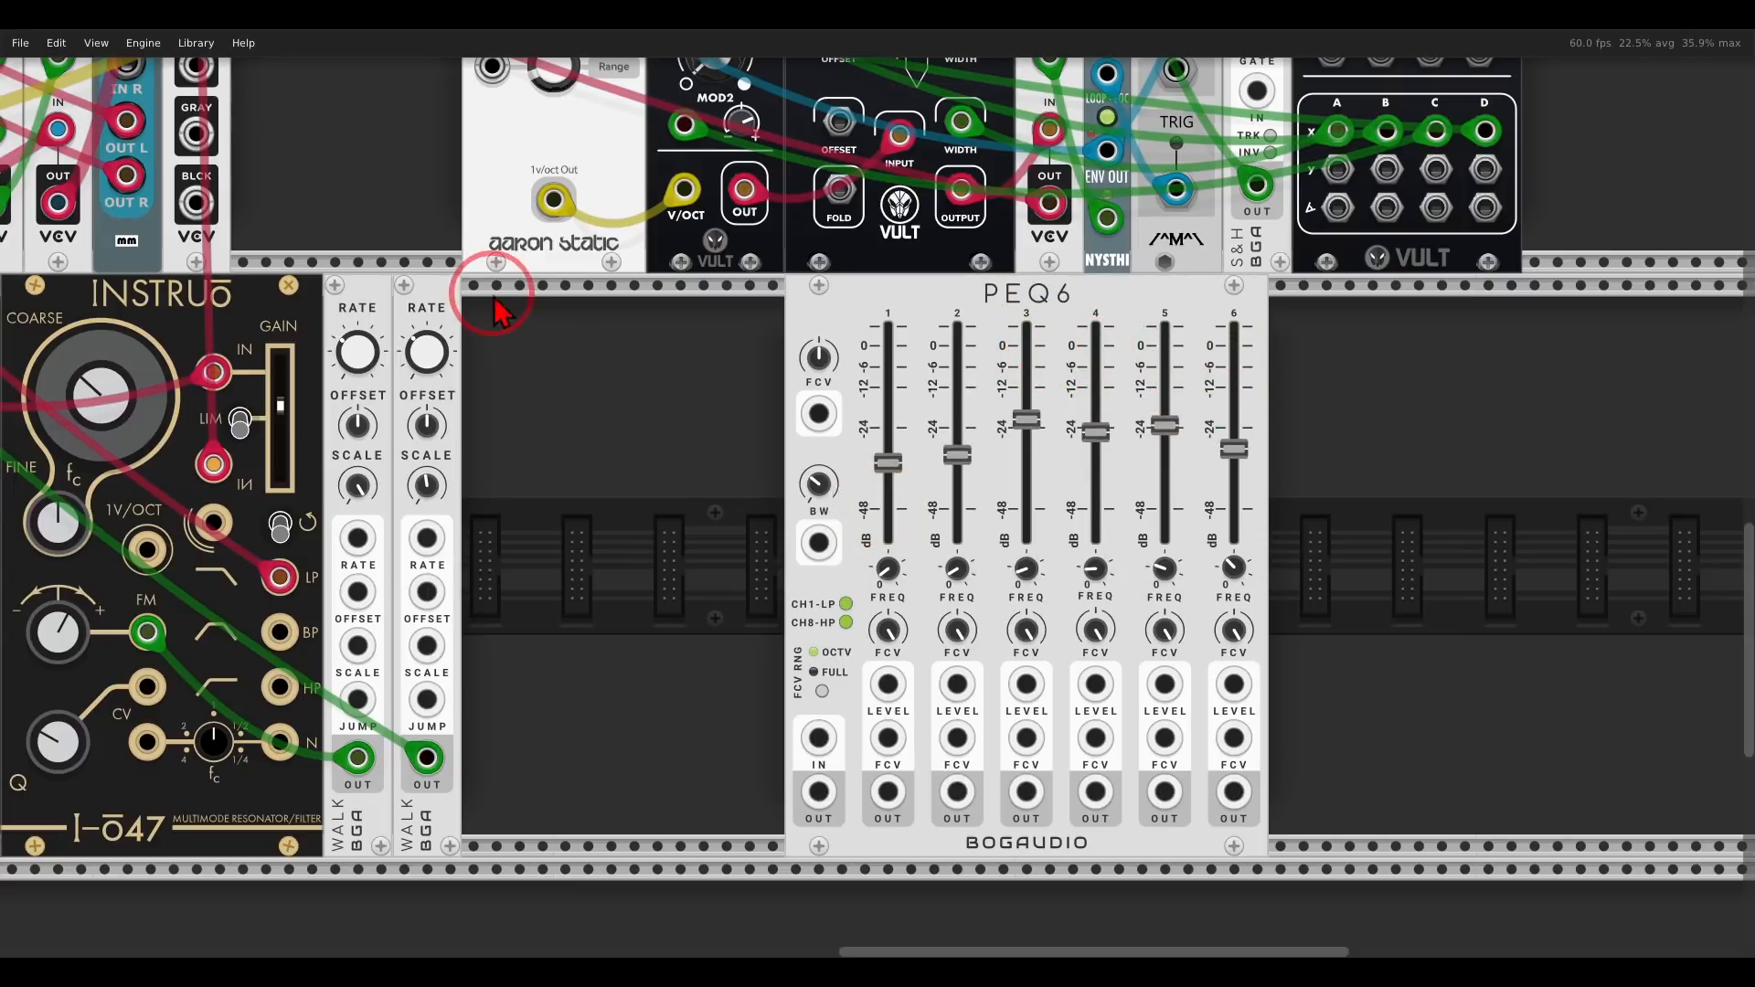
- Patch NOIS's PINK output to PEQ6's IN and PEQ6's OUT to the MixMaster with red cables
scroll(687, 419, down, 2)
drag(690, 384, 837, 604)
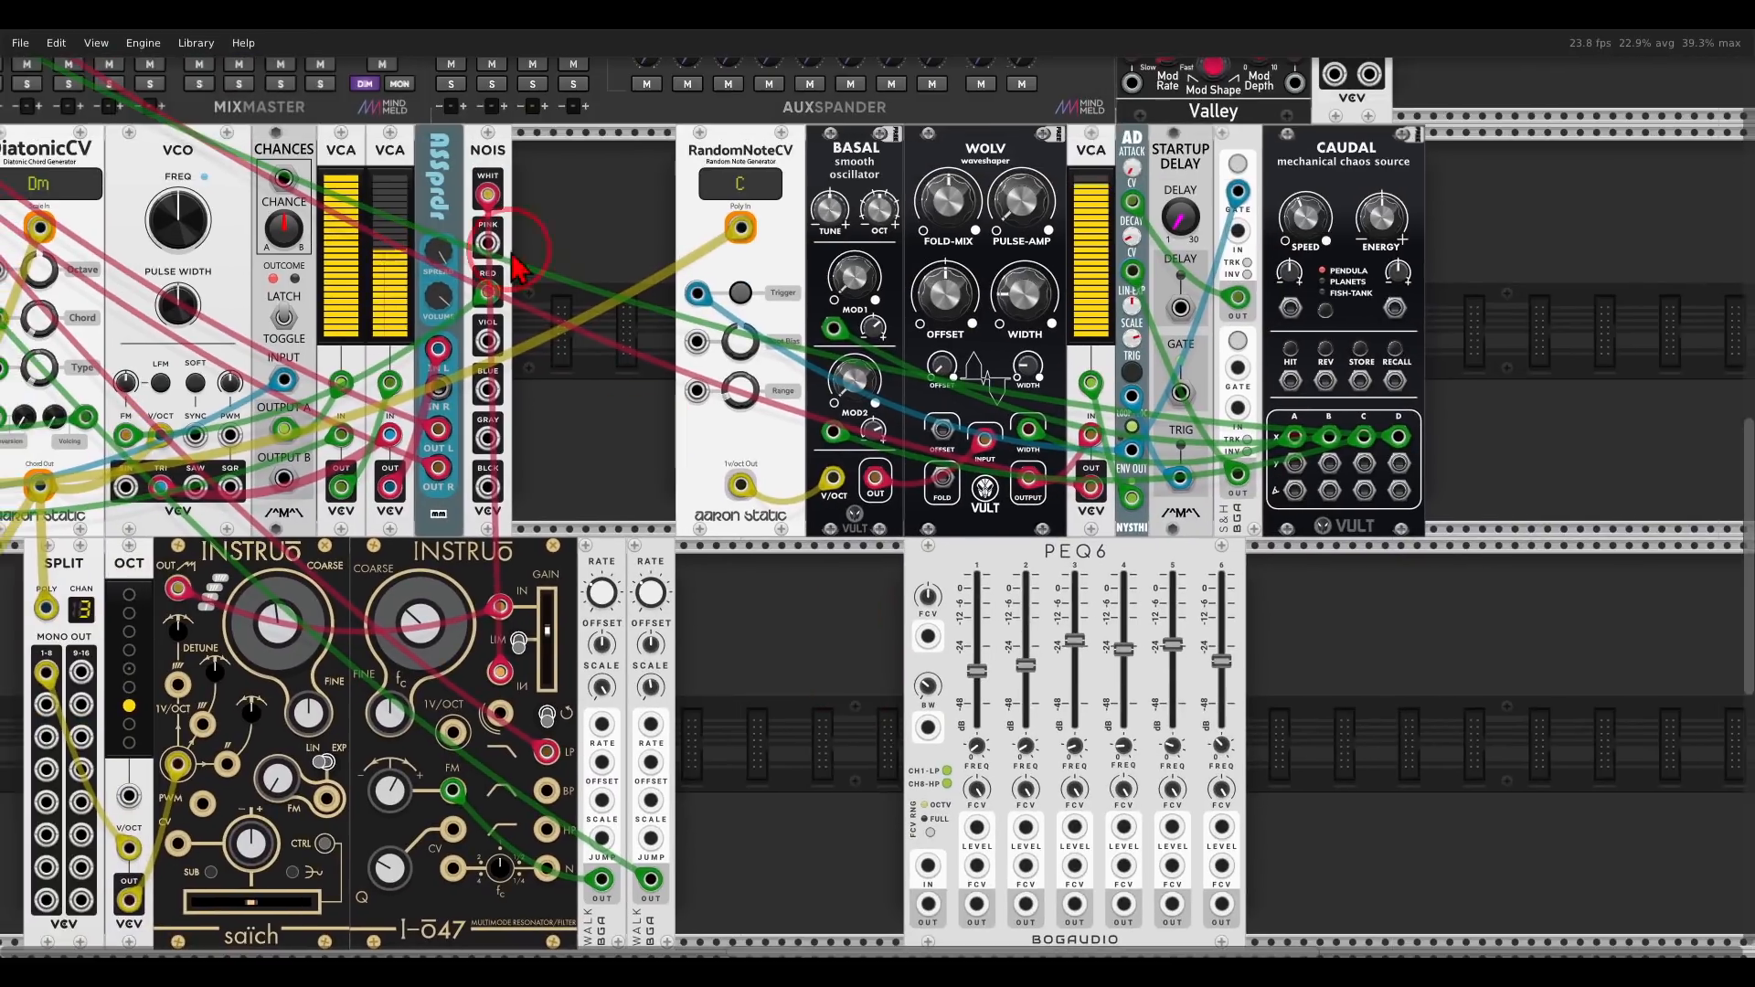
right_click(488, 243)
drag(522, 315, 117, 219)
right_click(927, 905)
drag(947, 684, 450, 41)
- Trim PEQ6's channel 4 and 5 levels slightly, and lower channels 1 to 3 to -60 dB
scroll(1051, 691, up, 2)
scroll(1161, 391, up, 1)
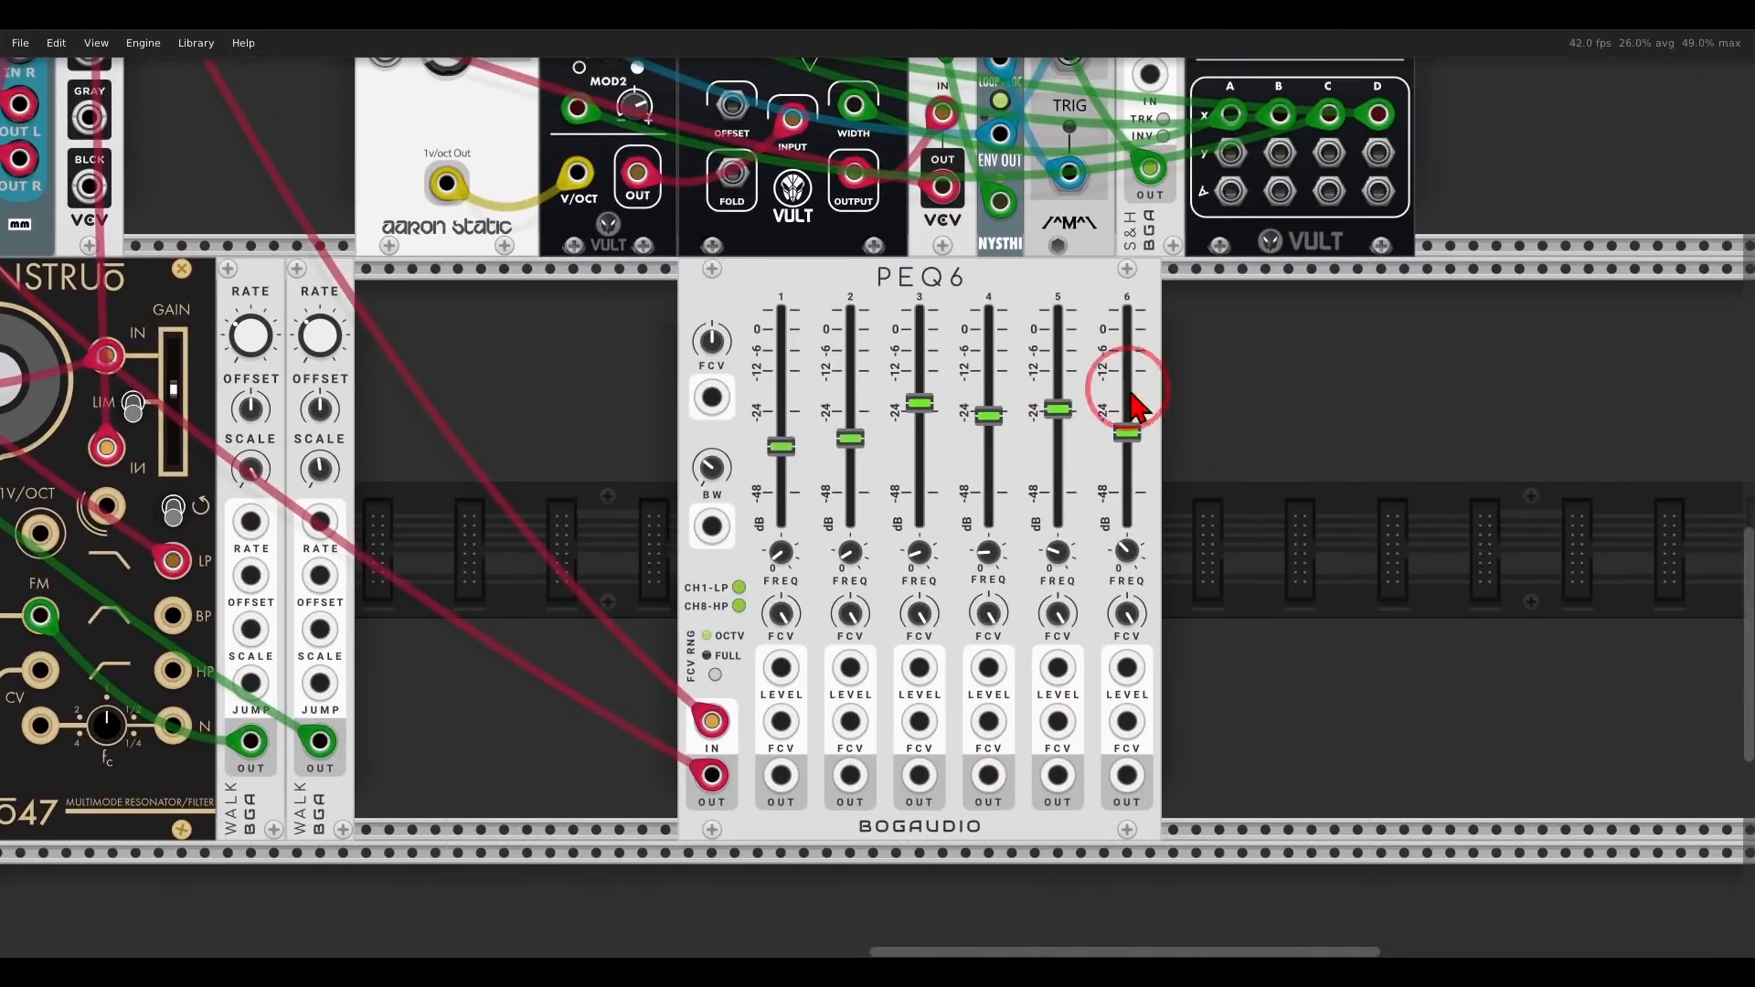
drag(1136, 423, 920, 418)
drag(792, 468, 786, 523)
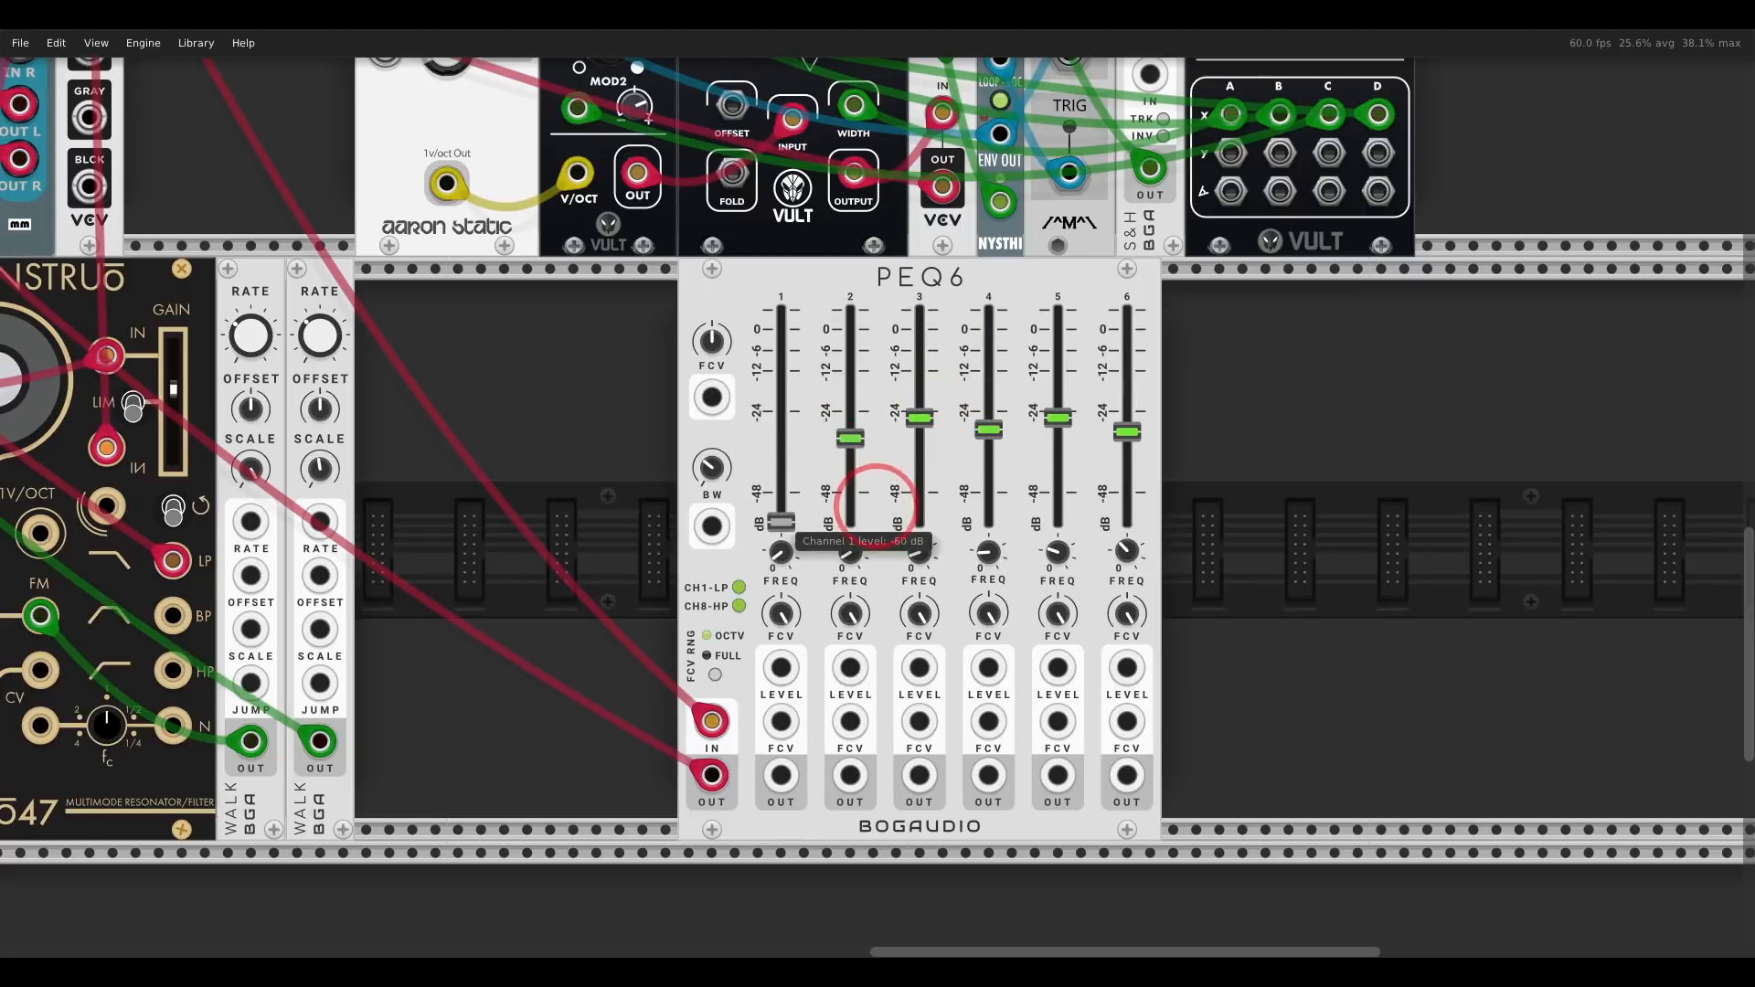
drag(850, 440, 859, 521)
drag(919, 417, 879, 508)
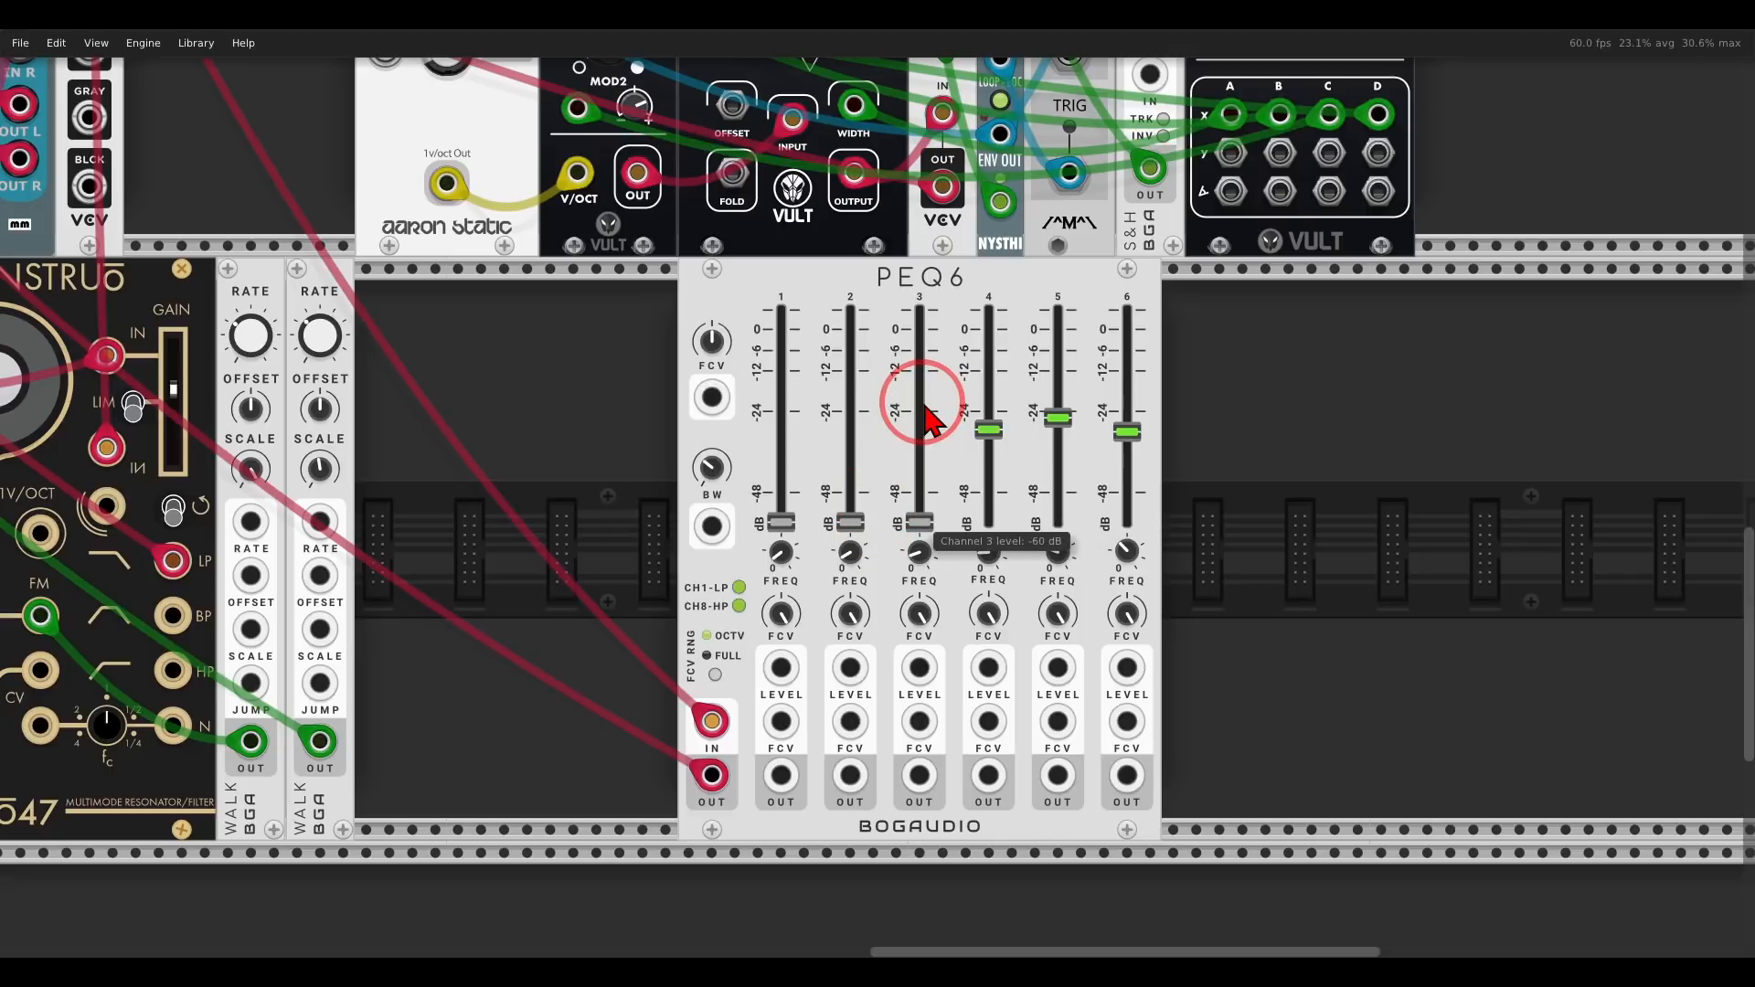
- Patch CAUDAL's Y outputs A, B and C to the LEVEL inputs of PEQ6 channels 4, 5 and 6 with green cables
right_click(1232, 151)
drag(1257, 223, 988, 667)
right_click(1058, 668)
drag(1086, 740, 1279, 150)
right_click(1328, 151)
drag(1360, 240, 1127, 667)
mouse_move(955, 656)
mouse_down()
mouse_move(1133, 724)
mouse_move(1170, 672)
mouse_move(1160, 653)
mouse_up()
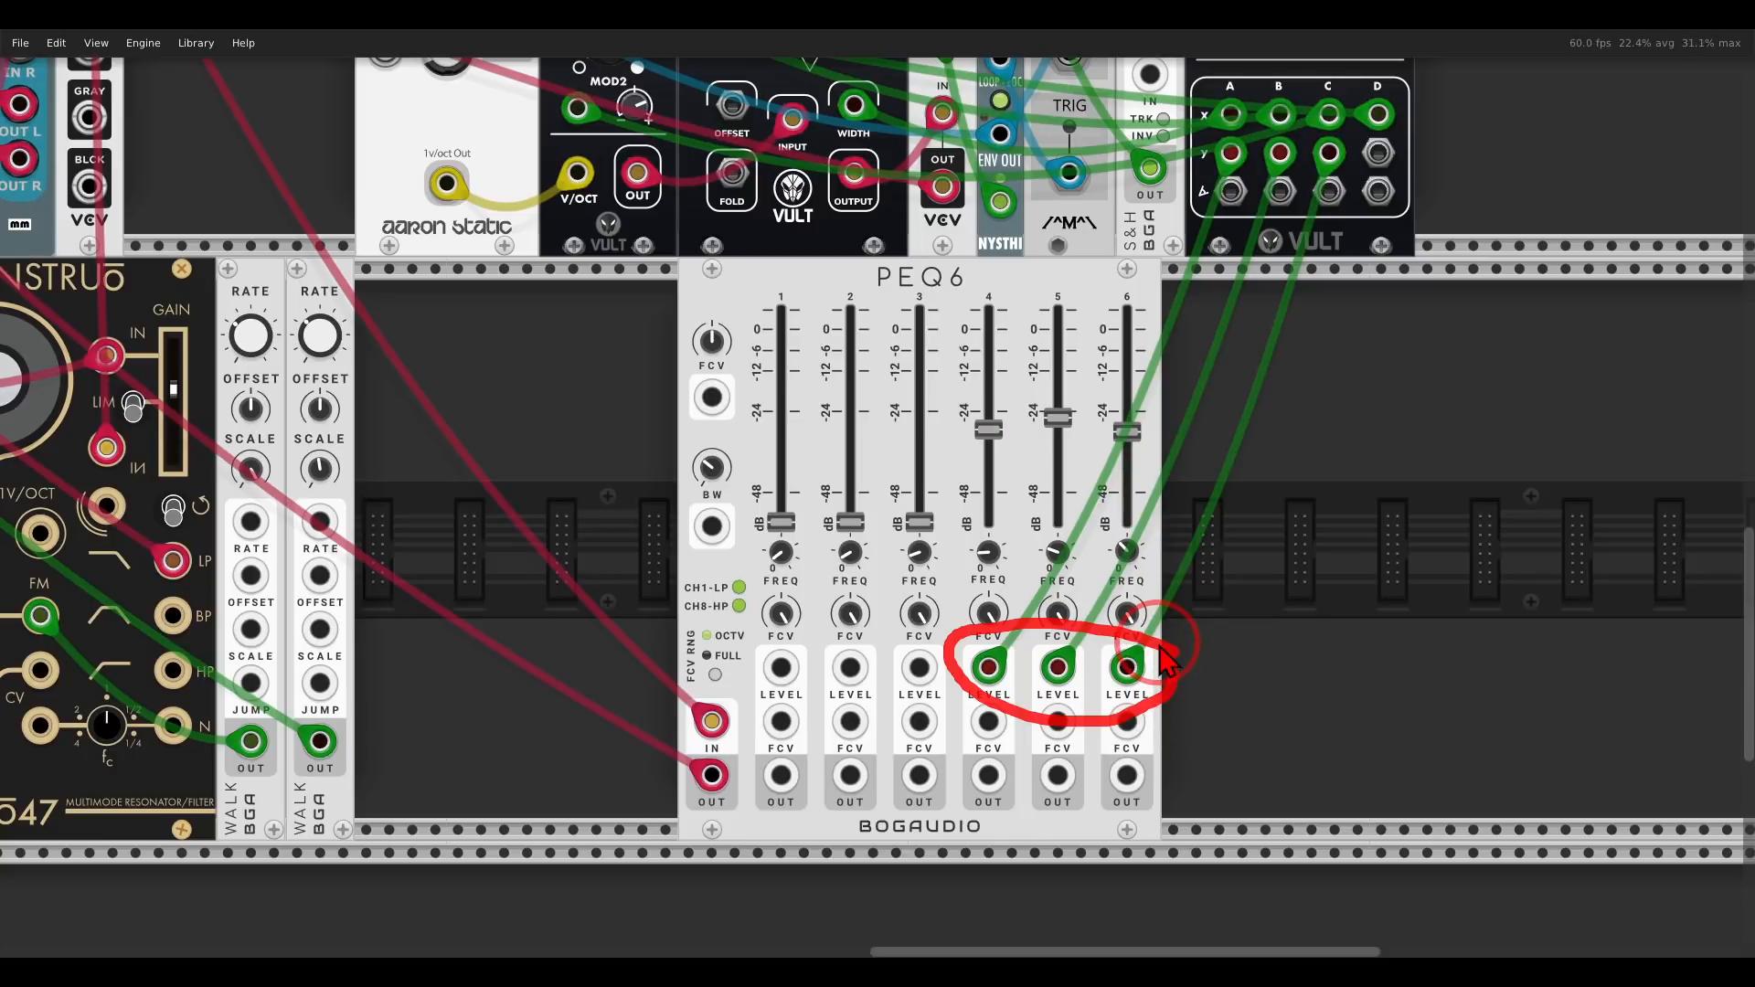
- Raise the level sliders of PEQ6 channels 4, 5 and 6 to their maximum
mouse_move(1166, 383)
mouse_down()
mouse_move(971, 425)
mouse_move(1200, 448)
mouse_up()
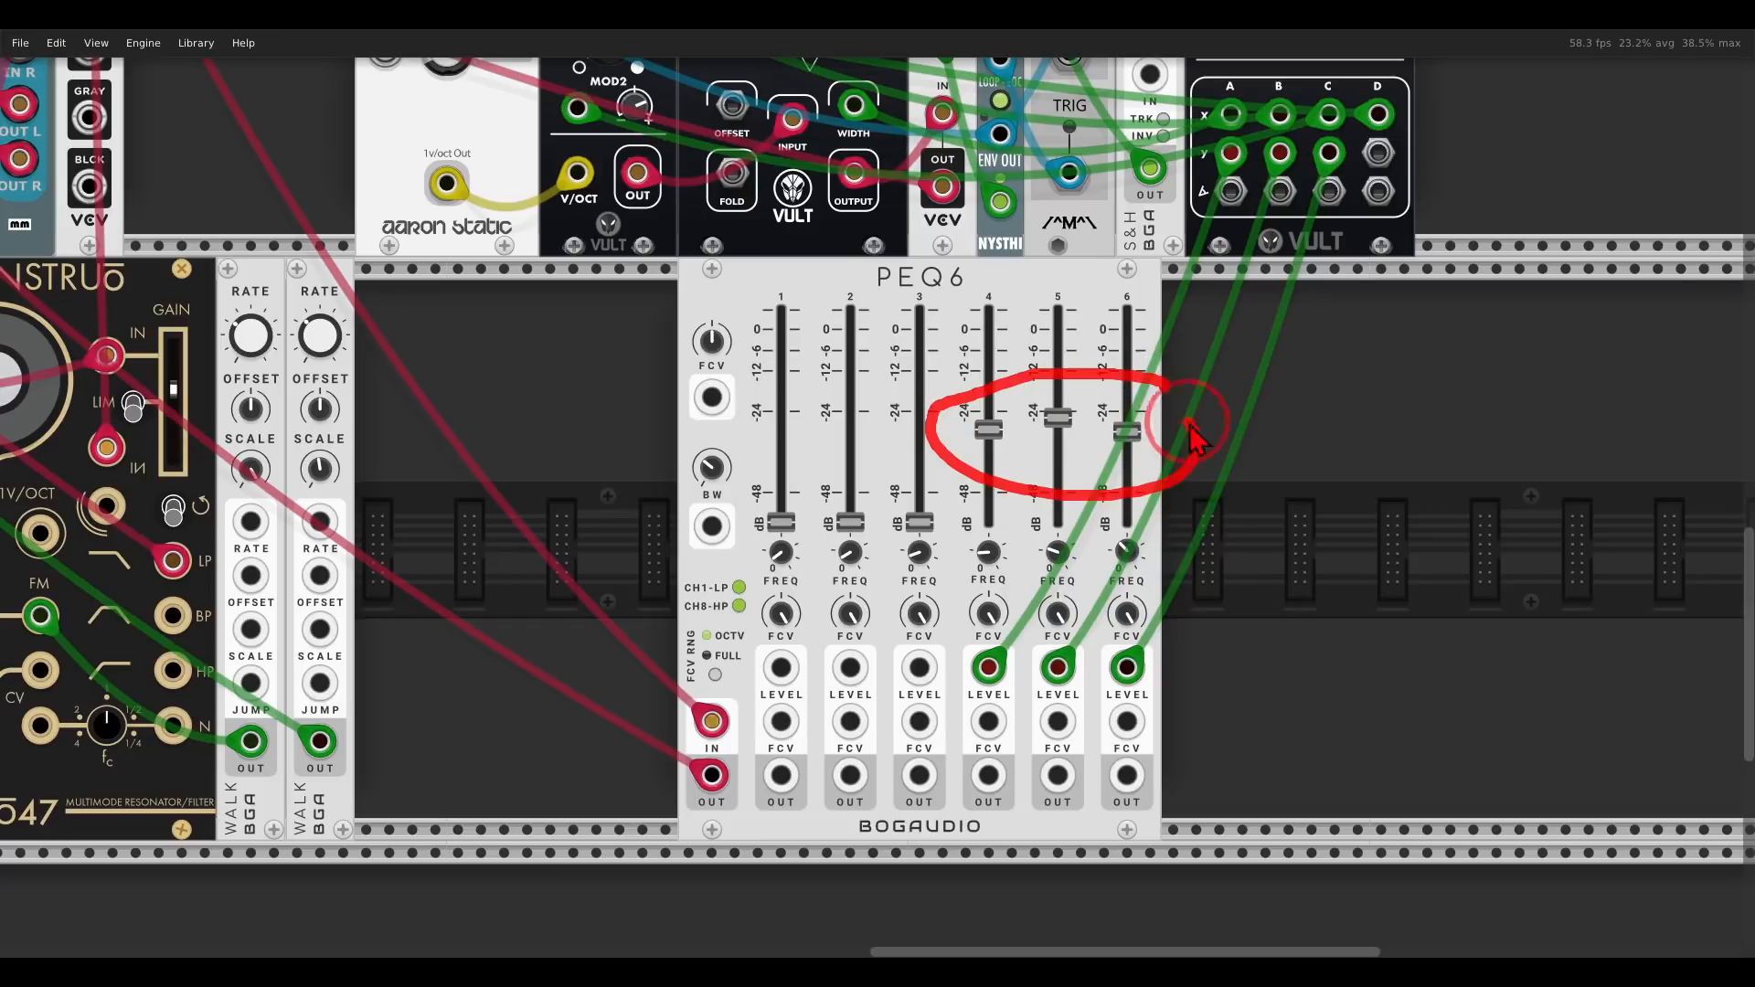
drag(988, 426, 988, 309)
drag(1053, 437, 1053, 311)
drag(1126, 432, 1127, 311)
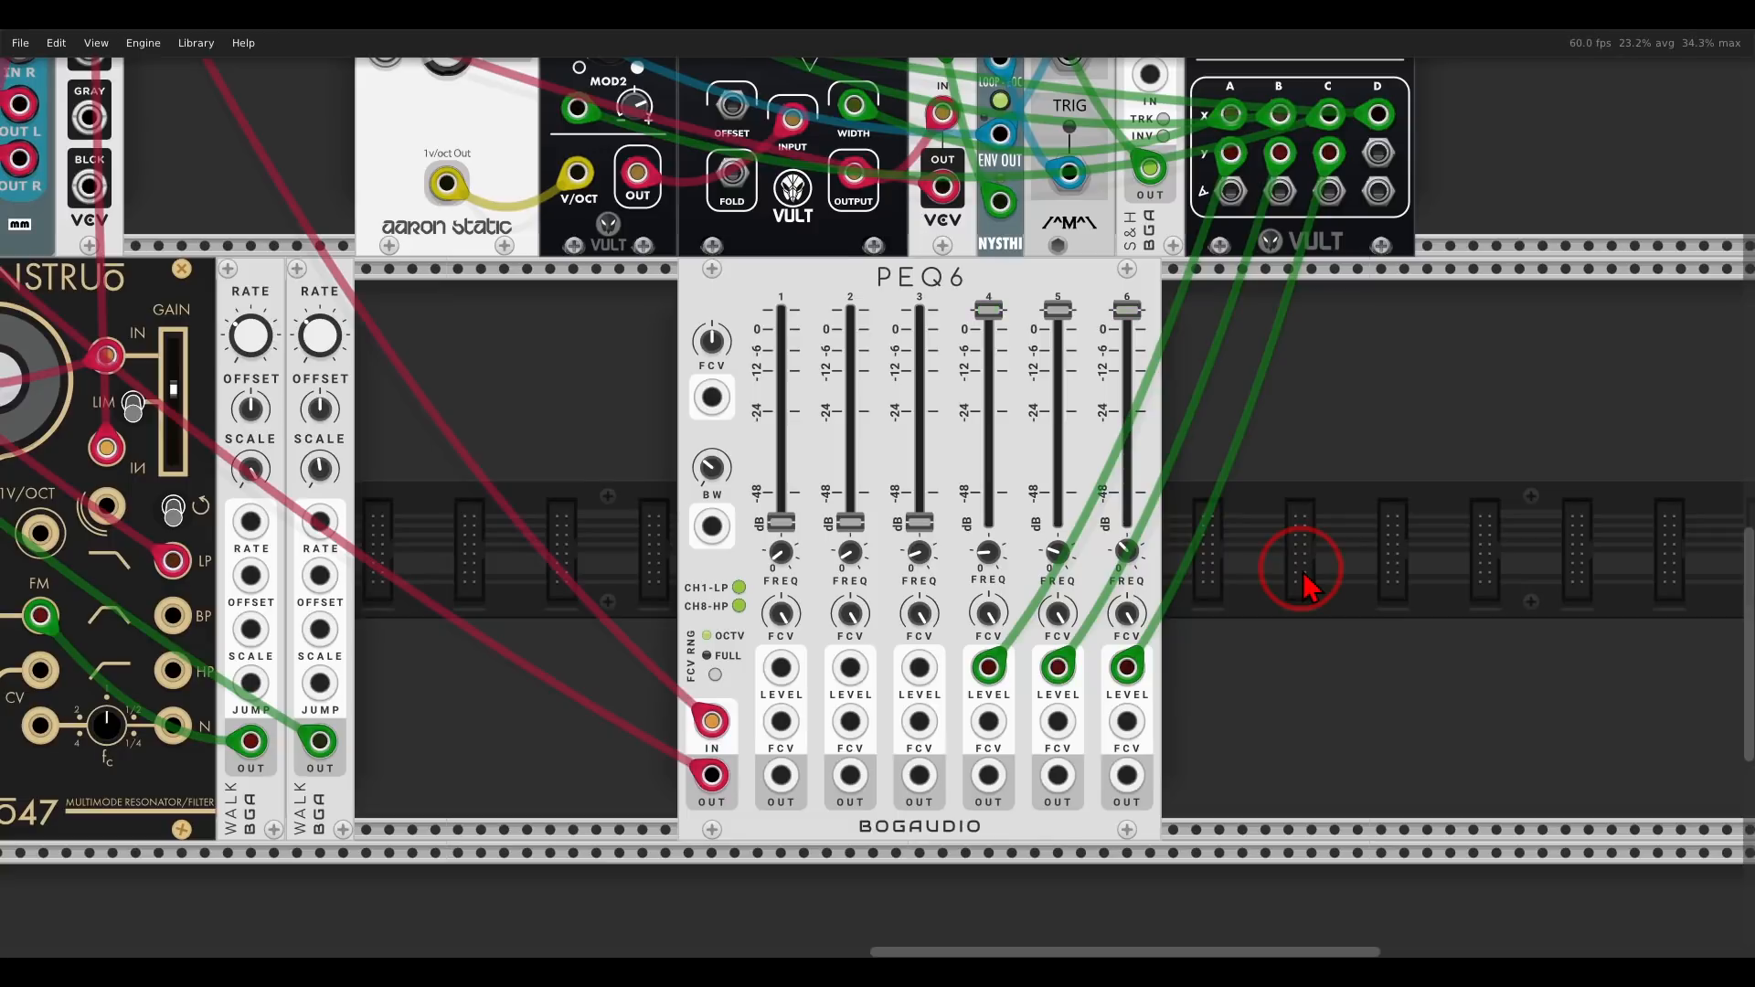
- Patch CAUDAL's Y output D to the pan CV input of MixMaster track 5 with a green cable
scroll(1299, 581, down, 3)
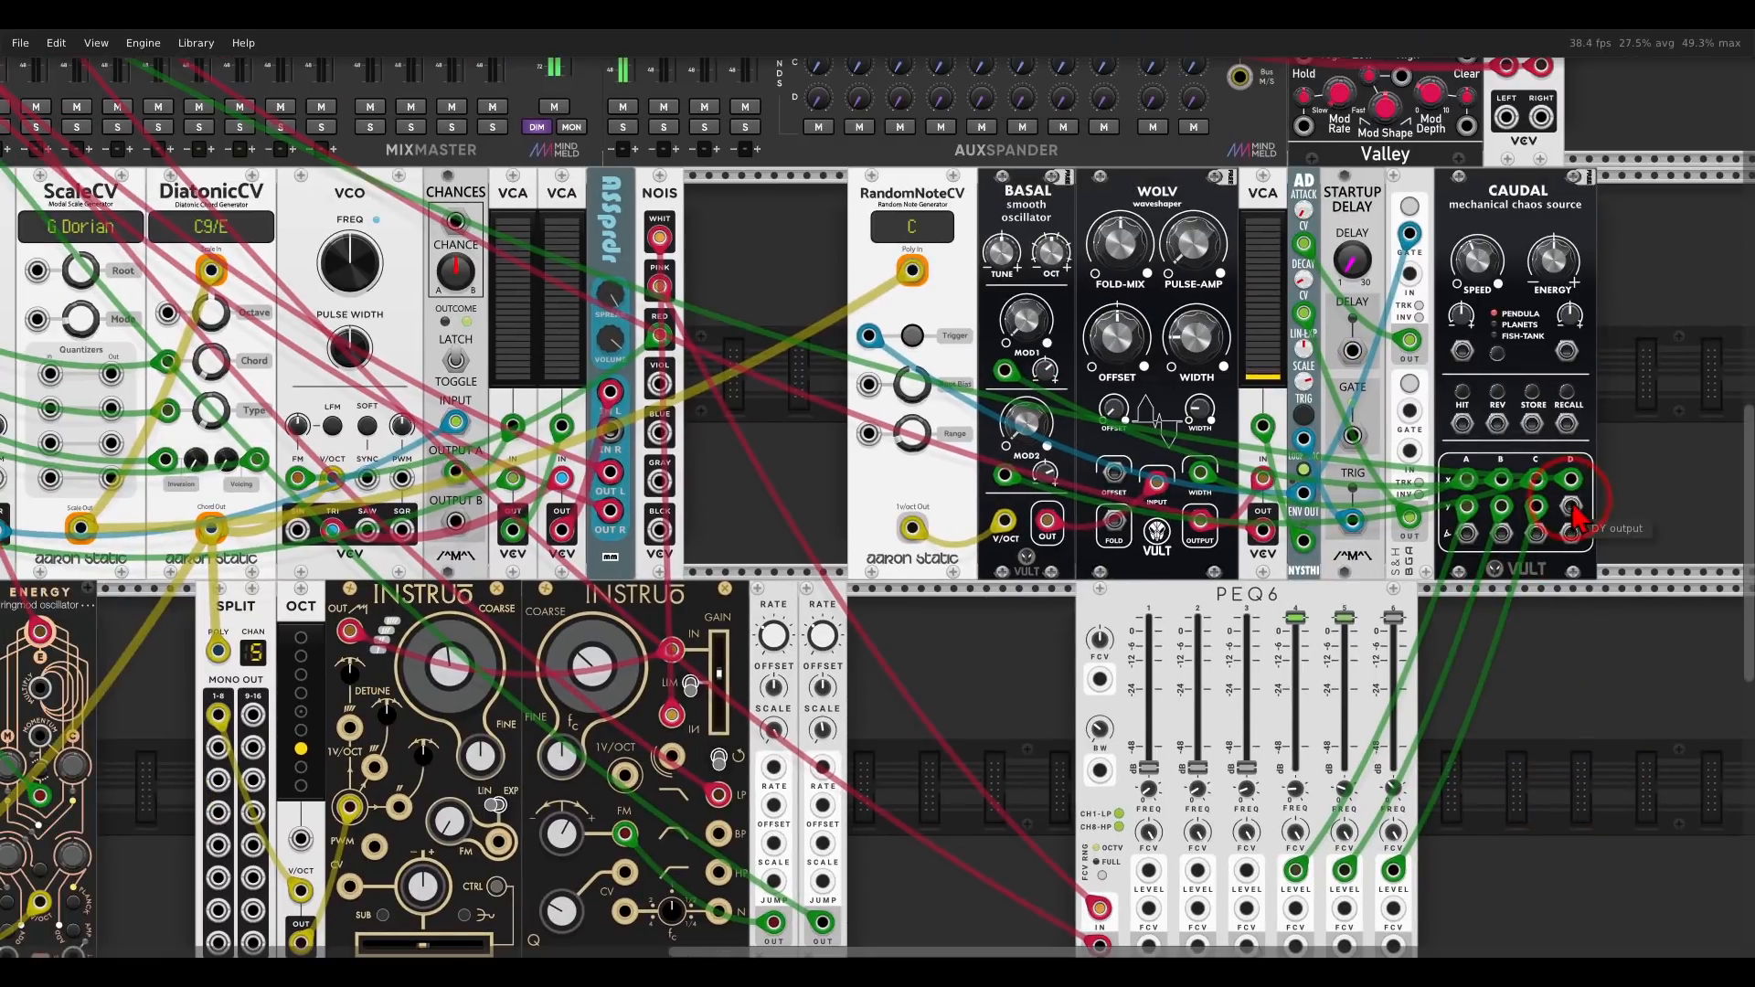
right_click(1570, 504)
drag(1595, 560, 161, 213)
drag(1000, 779, 383, 324)
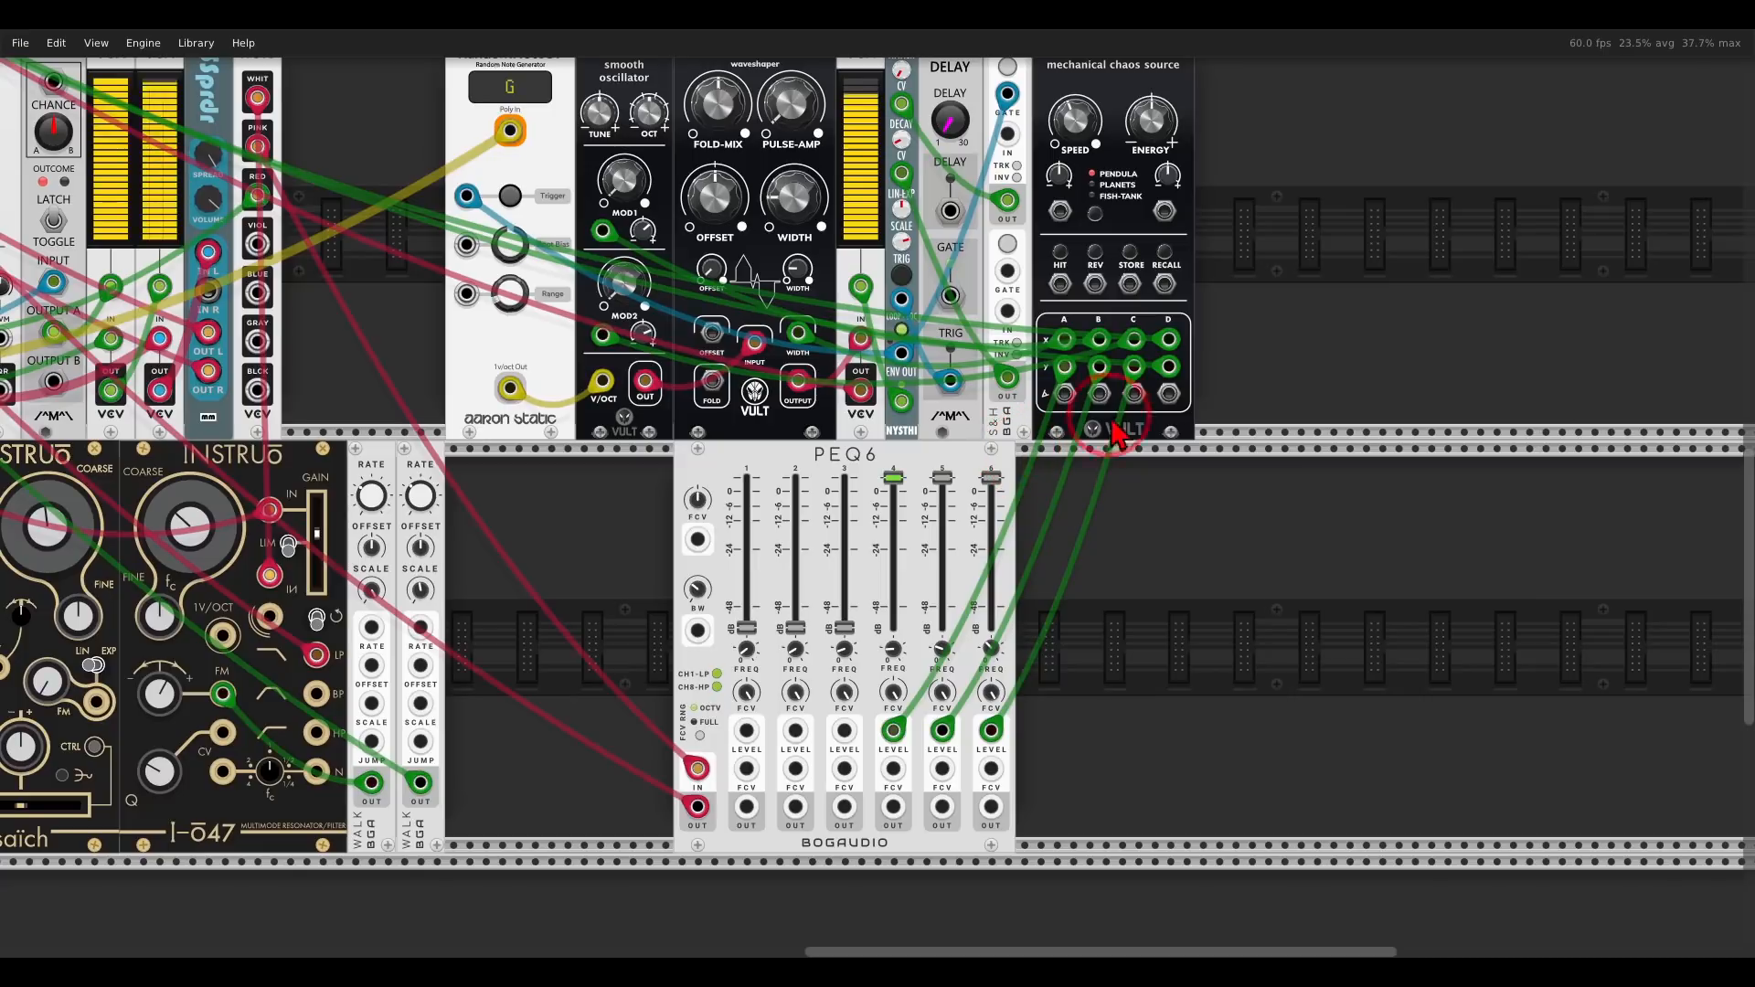
mouse_move(1173, 310)
mouse_down()
mouse_move(1133, 416)
mouse_move(1243, 290)
mouse_up()
mouse_move(1159, 423)
mouse_down()
mouse_move(1224, 553)
mouse_move(1106, 715)
mouse_move(1030, 704)
mouse_up()
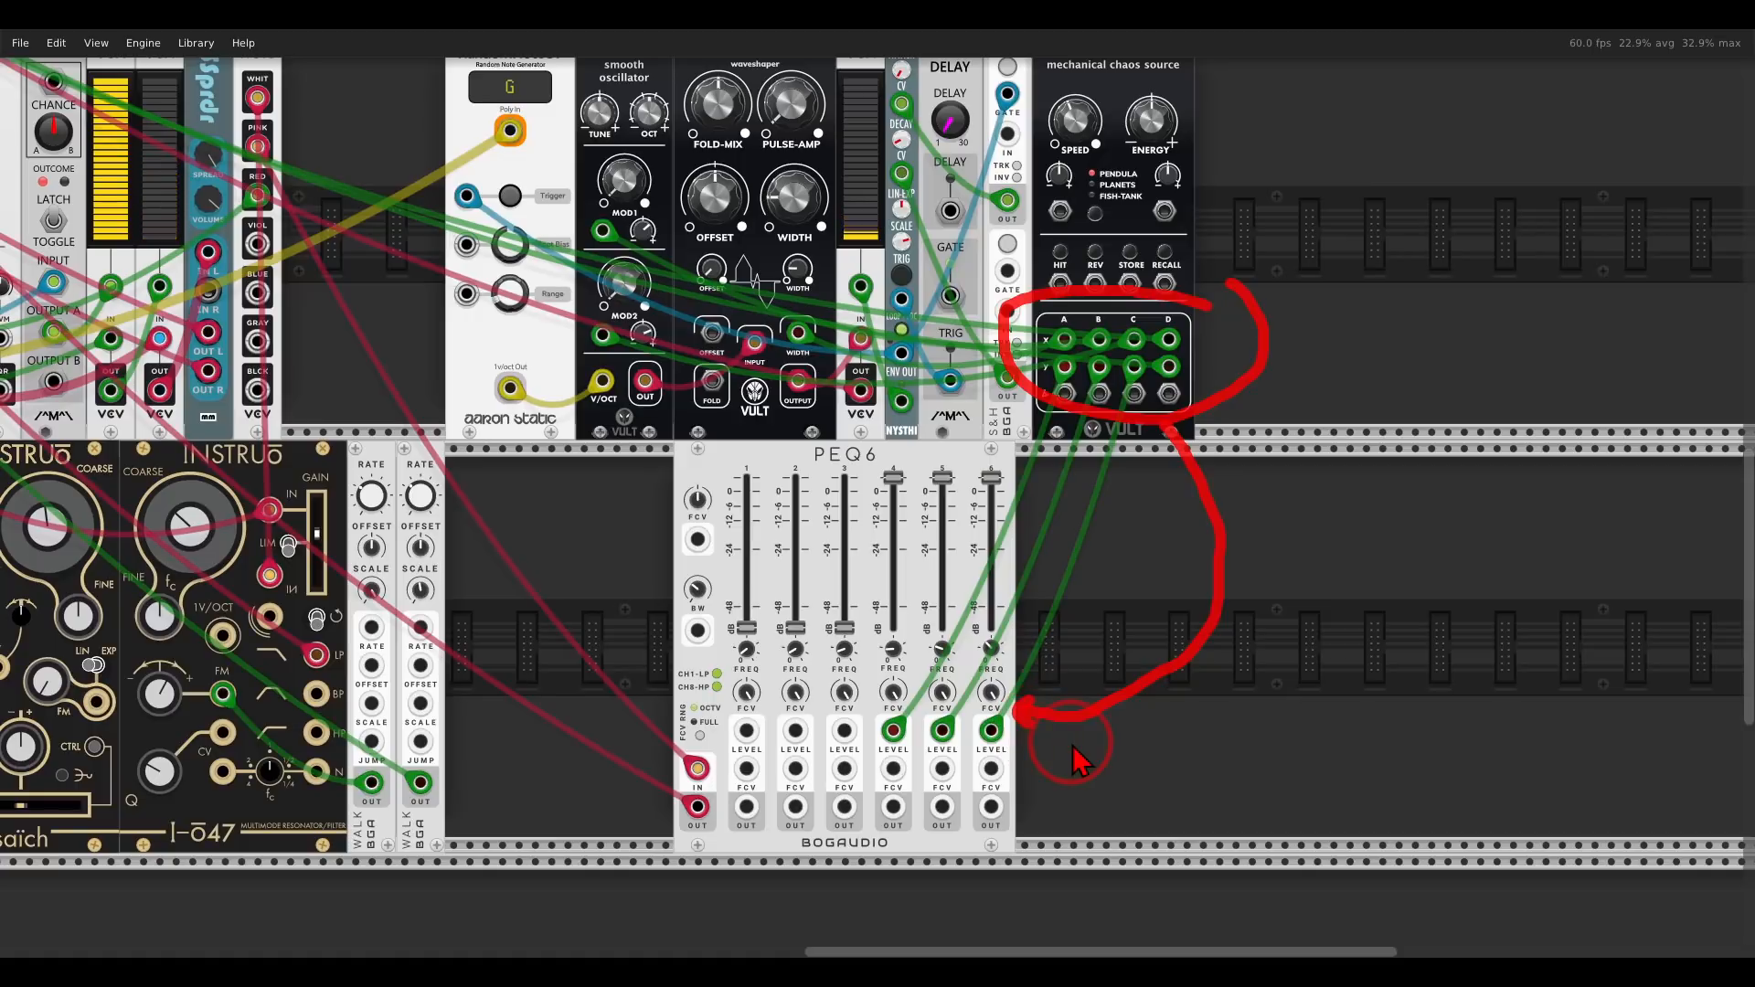
mouse_move(992, 498)
mouse_down()
mouse_move(914, 453)
mouse_move(854, 517)
mouse_move(1023, 498)
mouse_up()
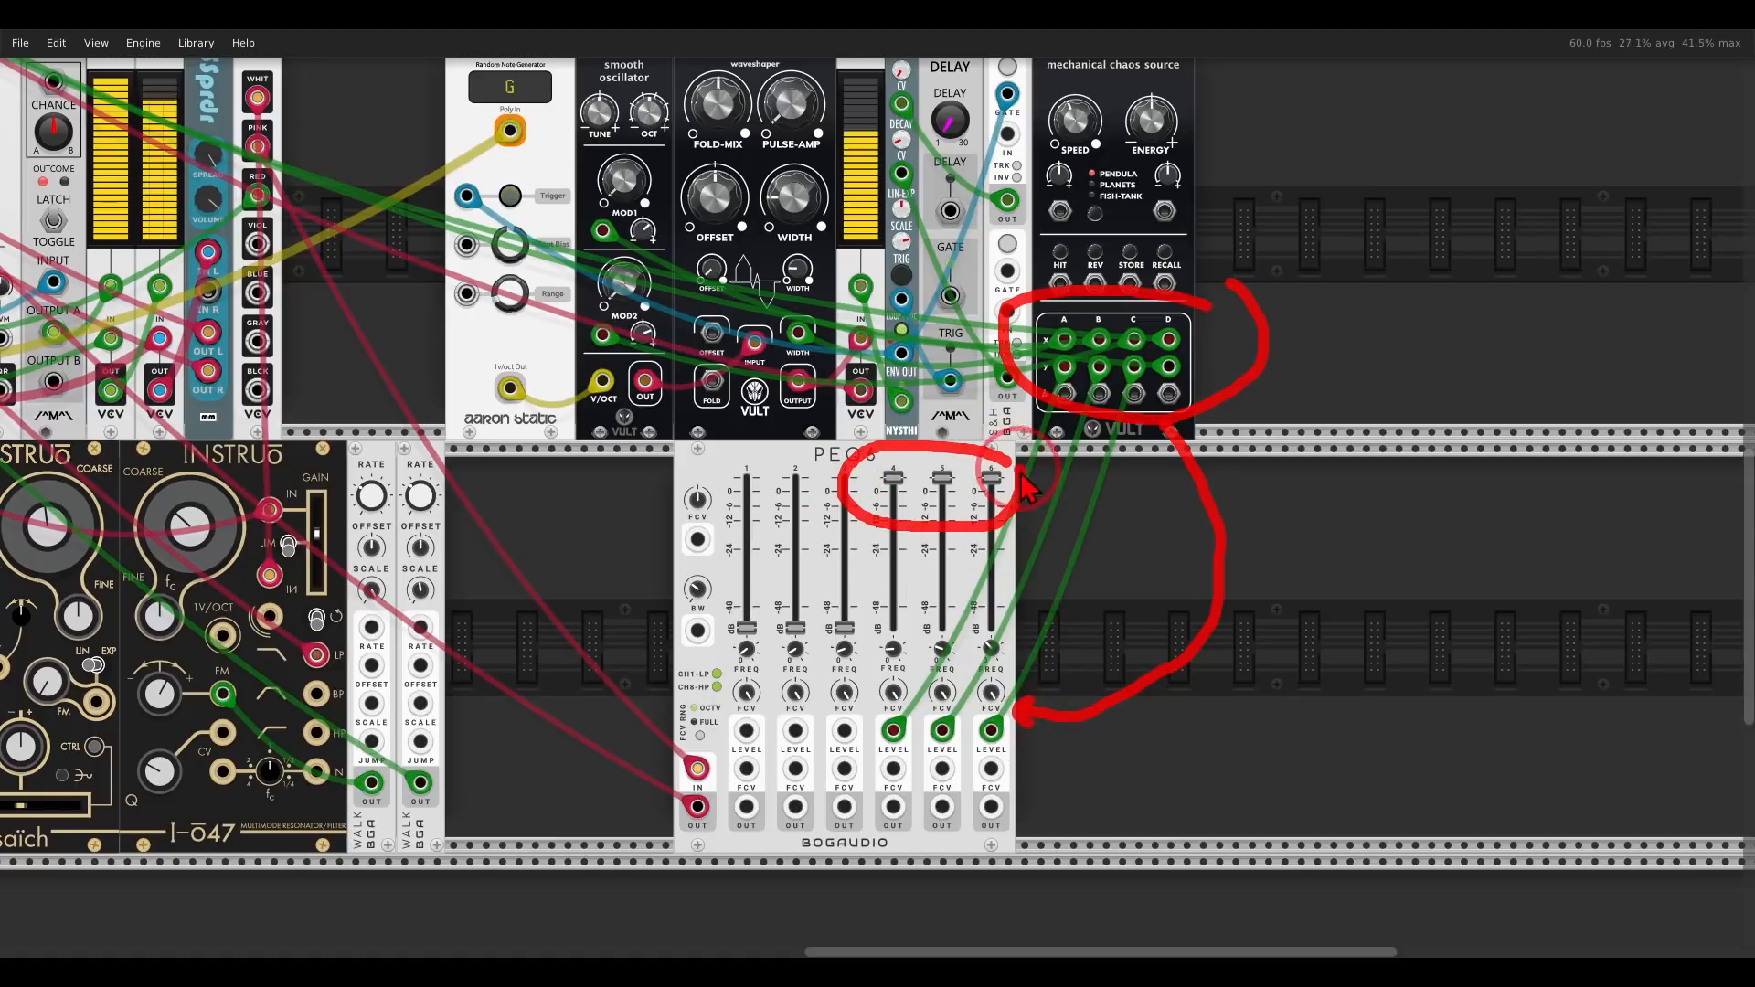
key(Escape)
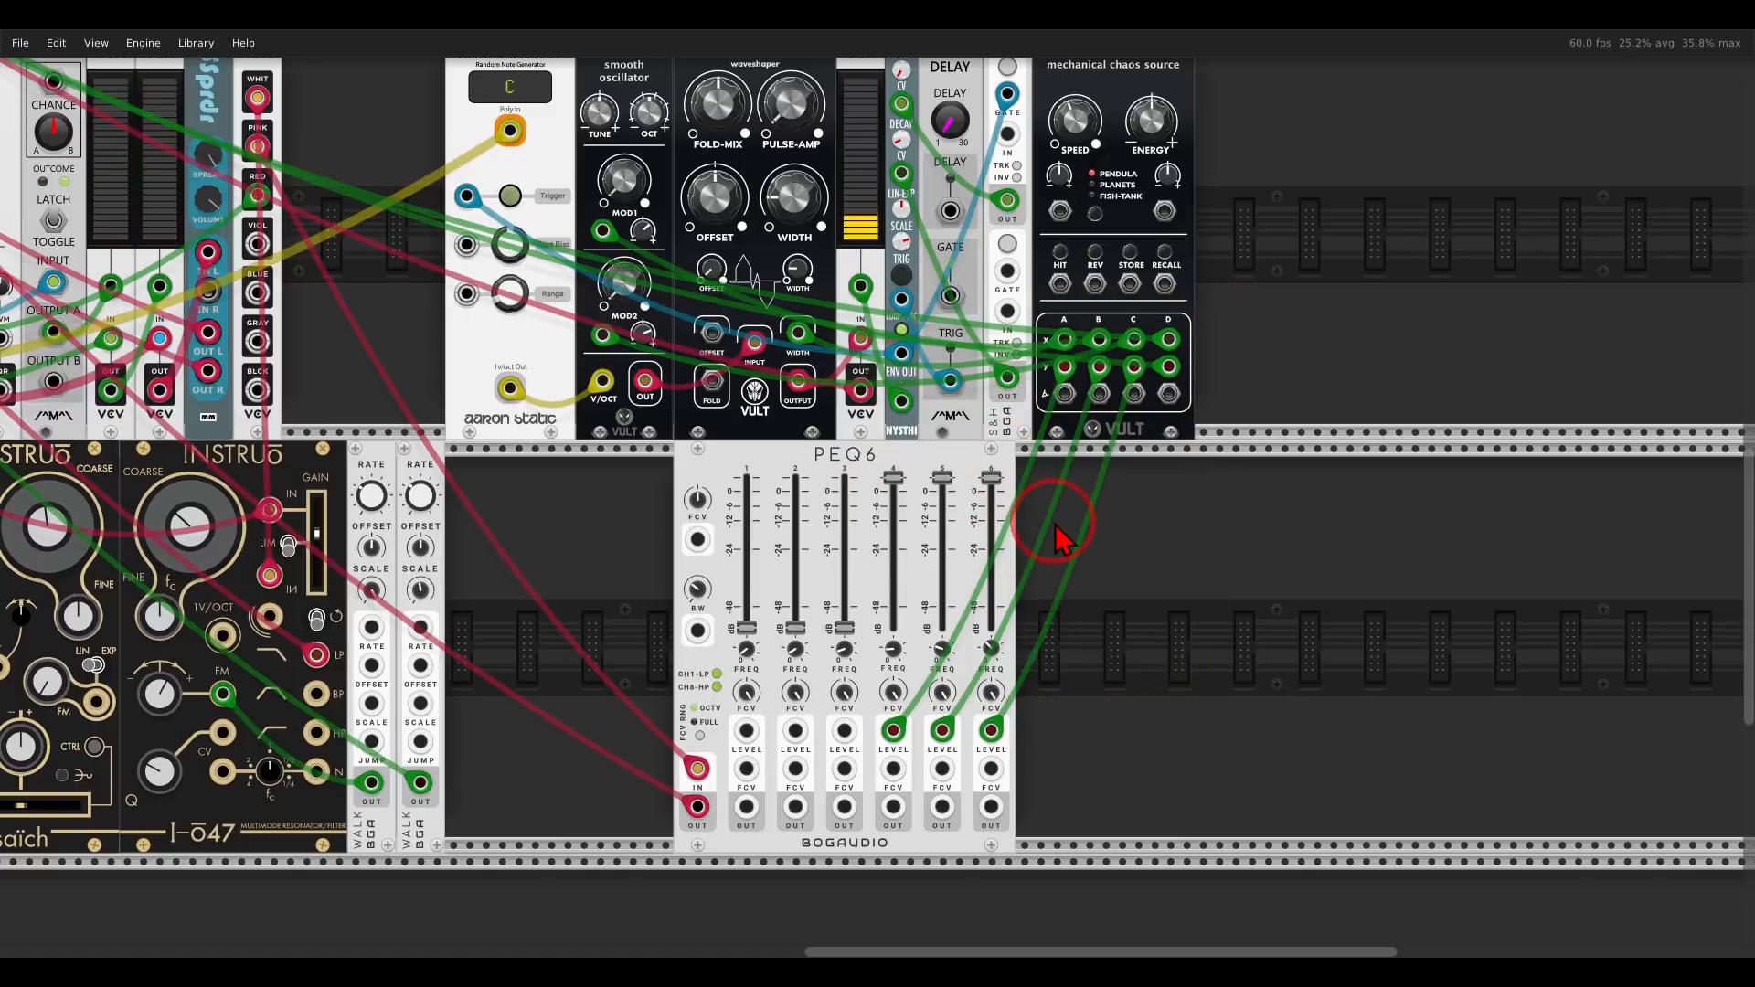
- Set MixMaster track 5's gain adjust to 12.1 dB and raise the track's Verb send on the AuxSpander
scroll(360, 333, up, 10)
scroll(361, 333, left, 10)
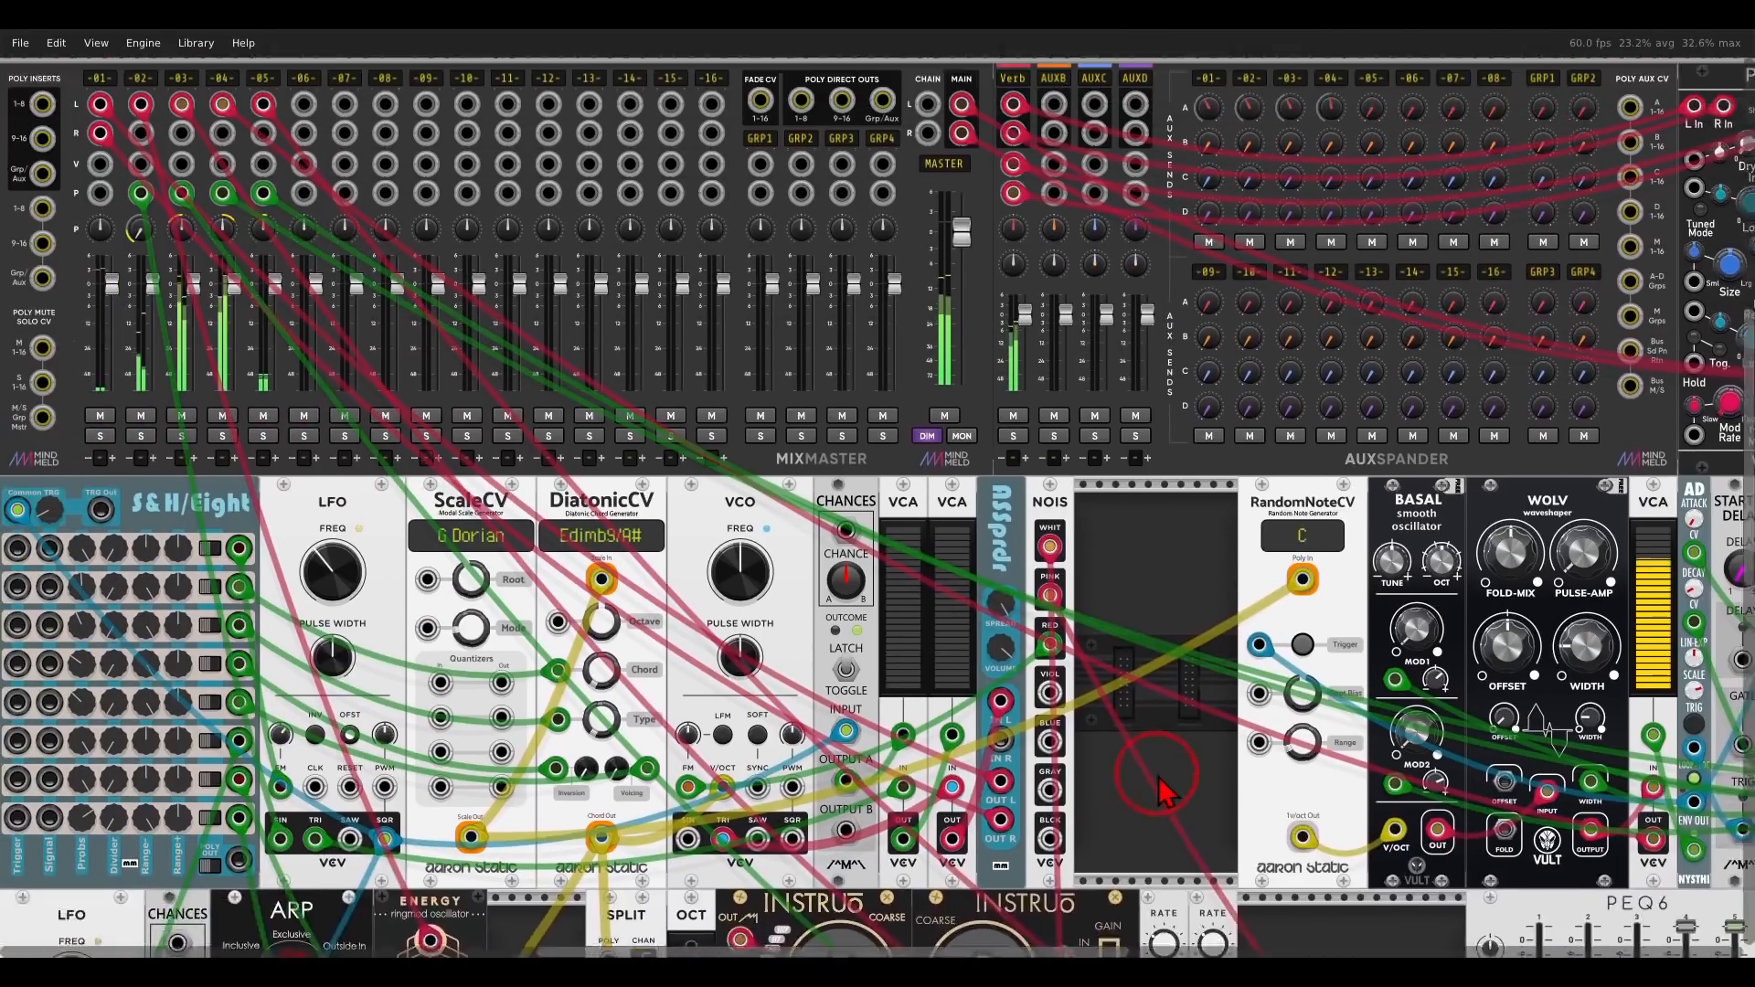
right_click(310, 113)
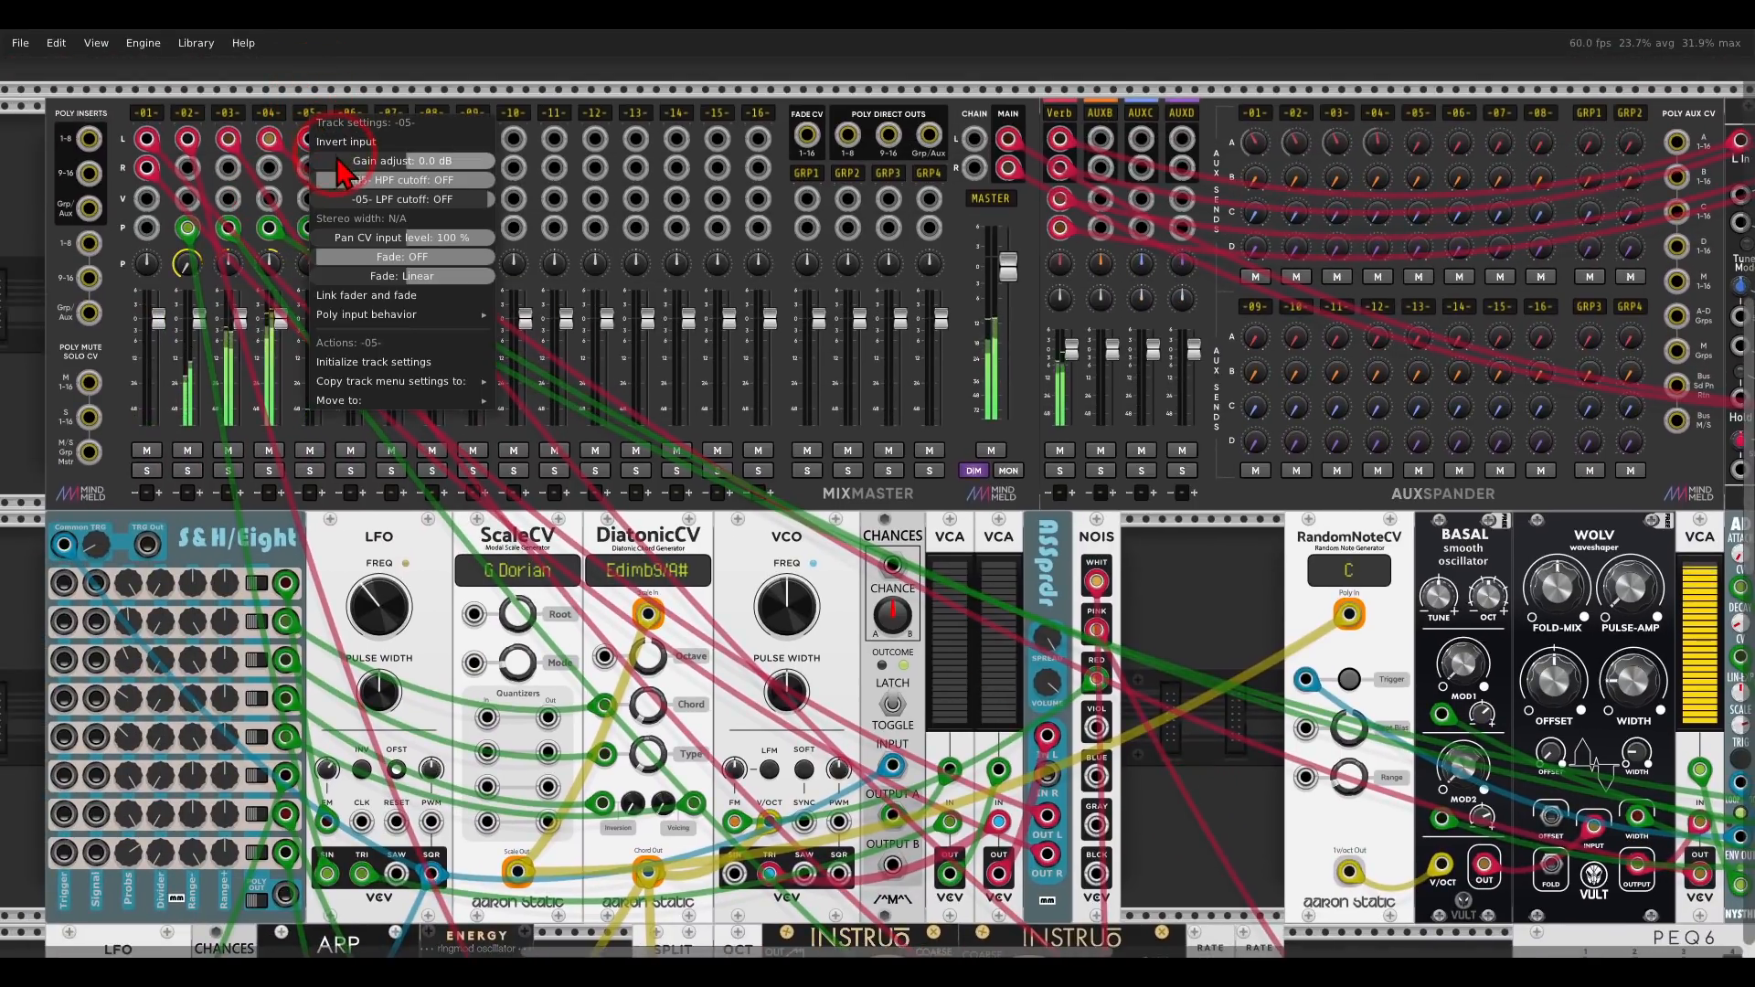
drag(445, 161, 460, 161)
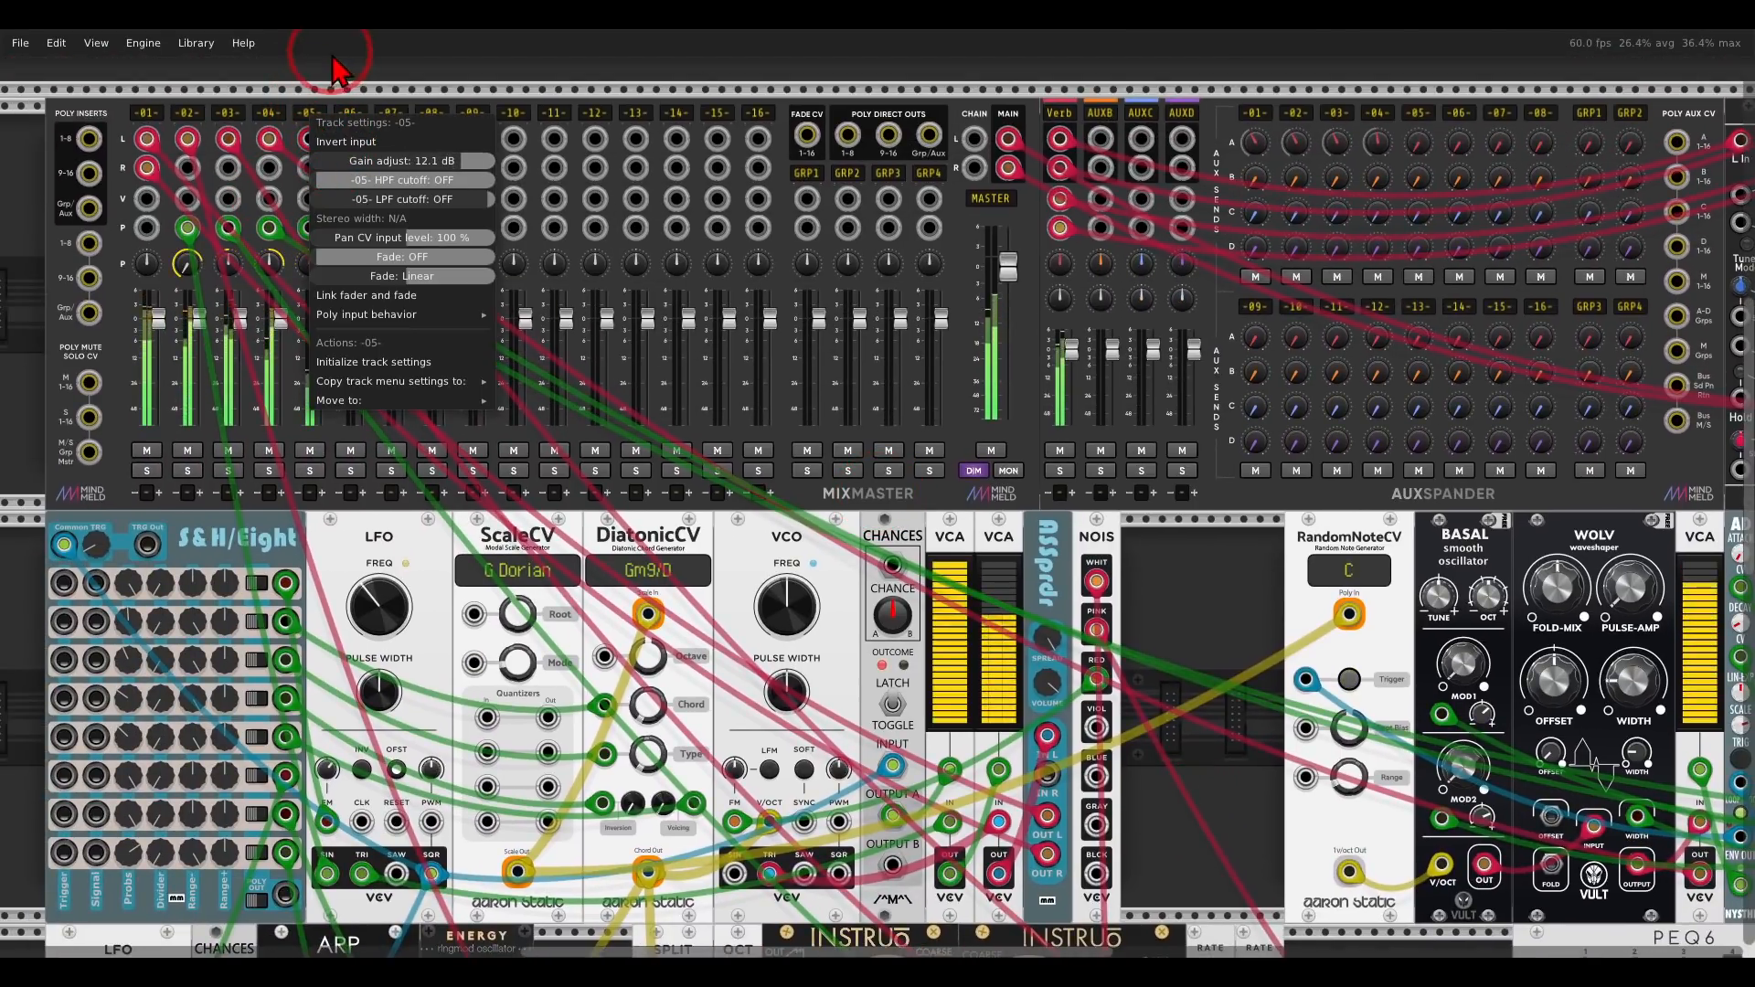
click(338, 89)
mouse_move(1387, 161)
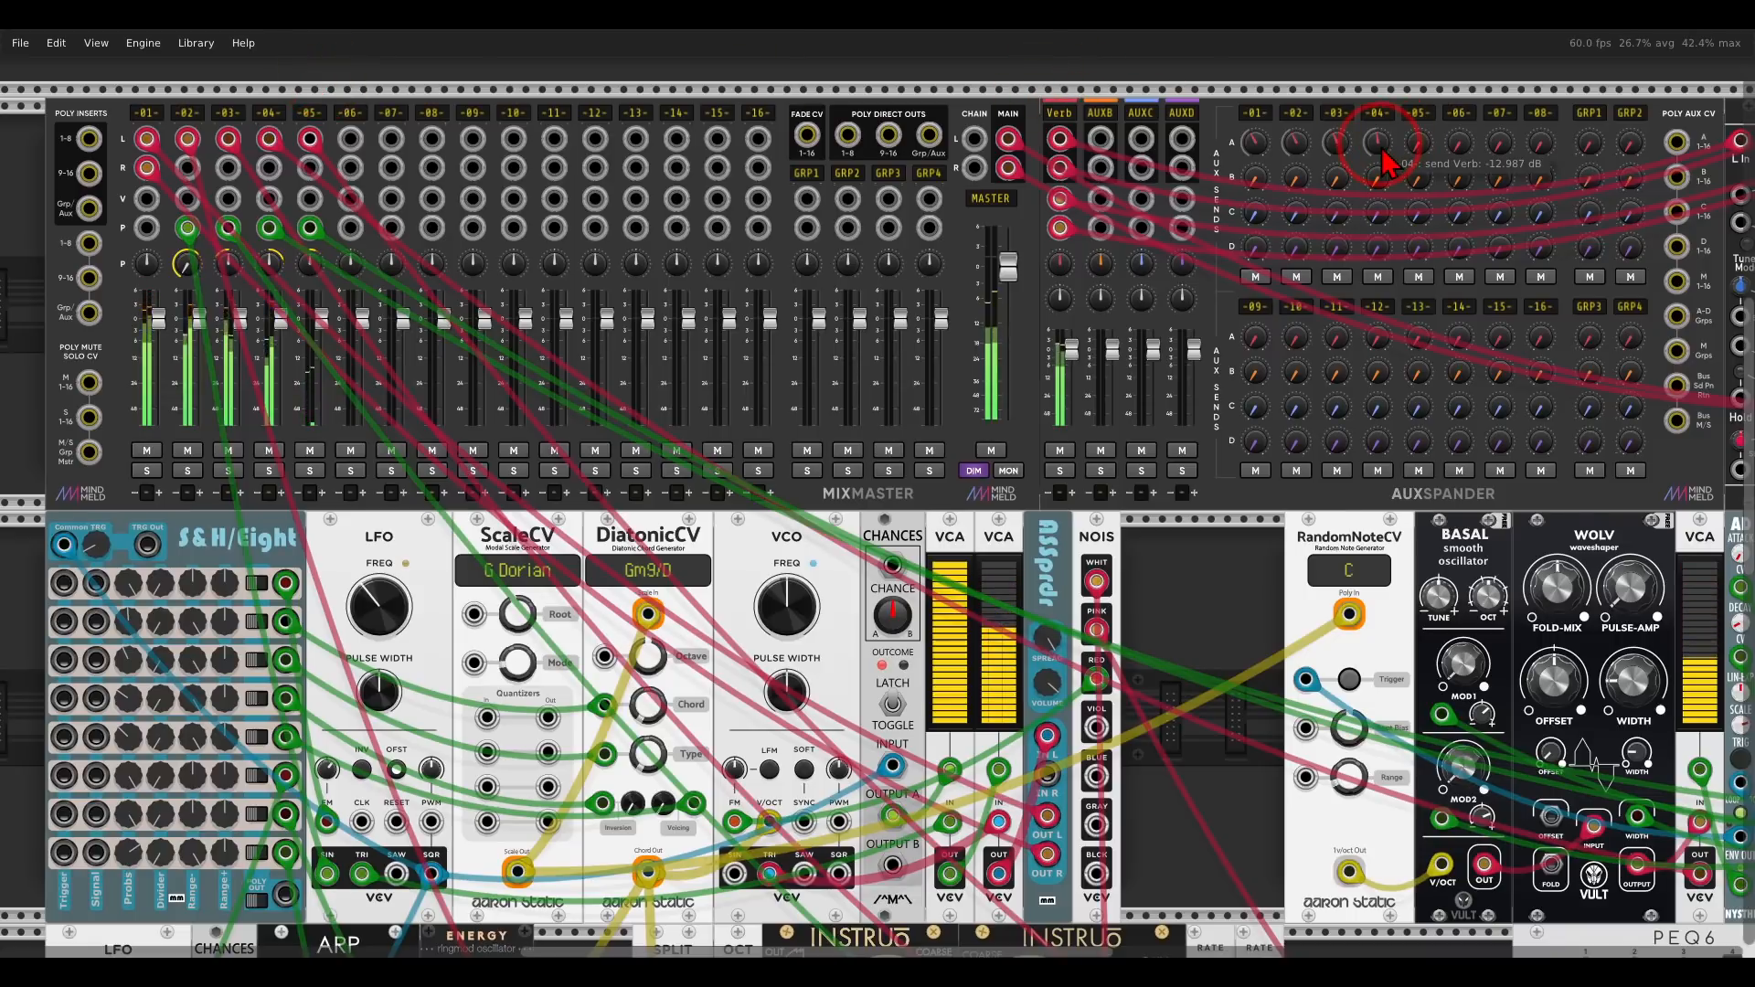
drag(1416, 144, 1415, 115)
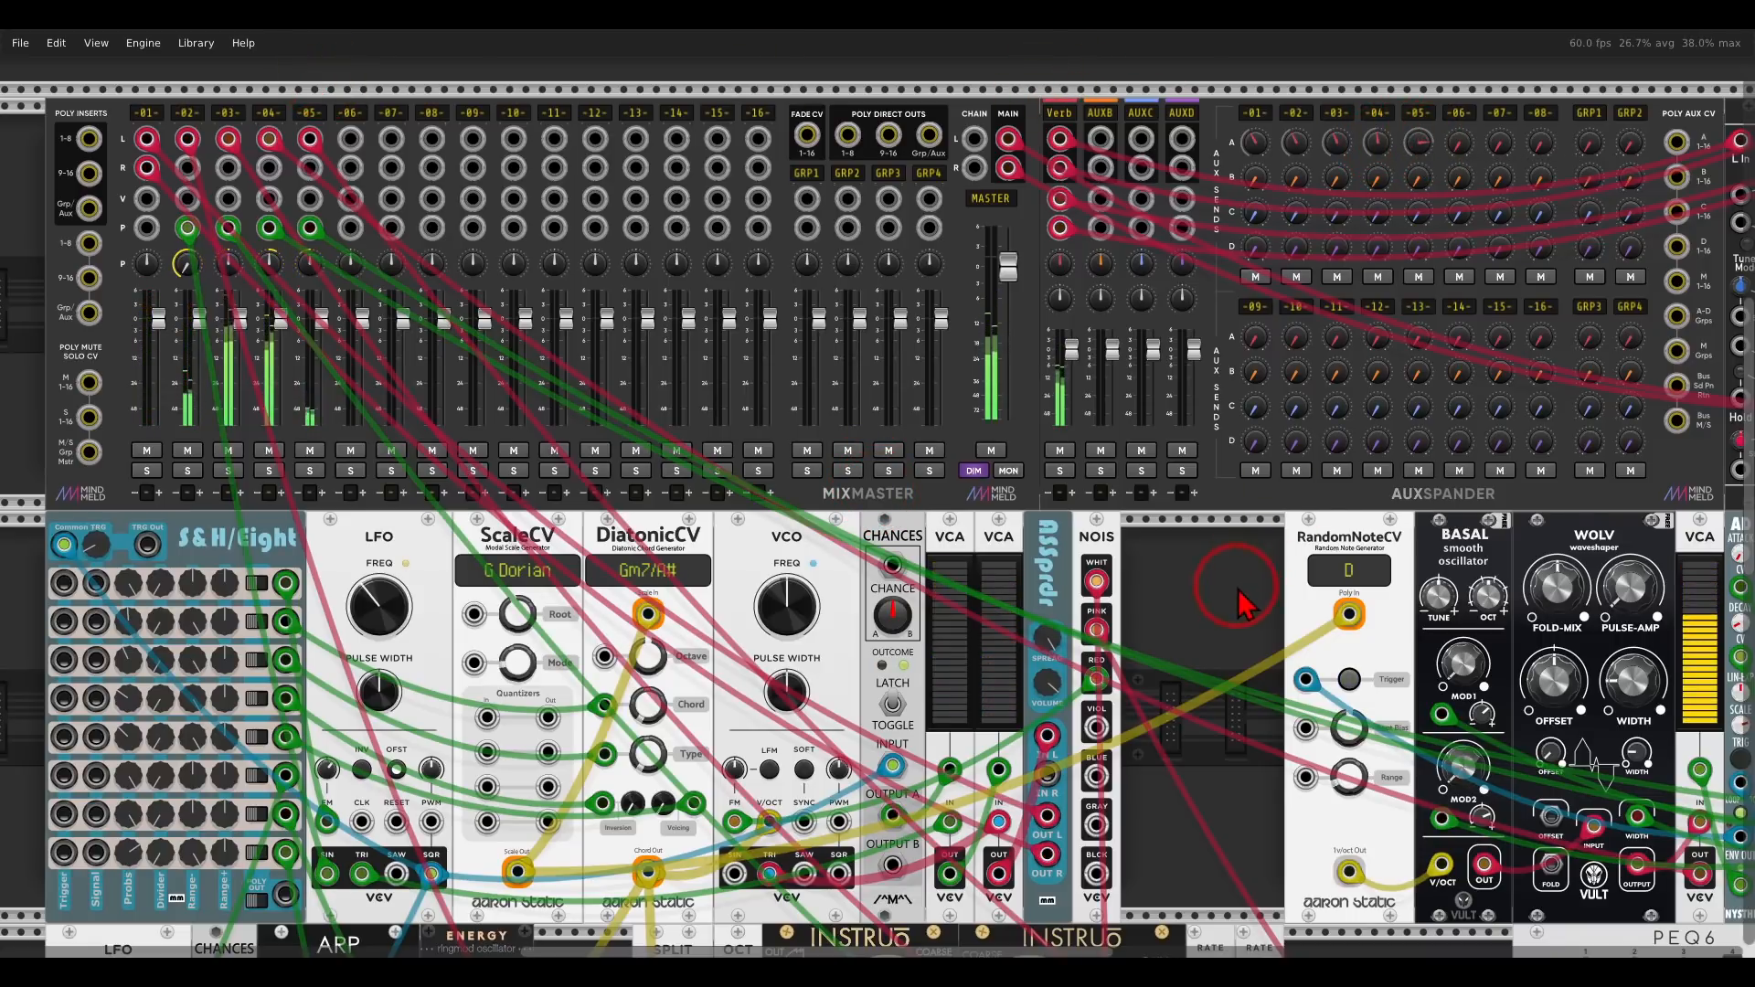
scroll(1255, 658, down, 5)
scroll(1255, 658, right, 8)
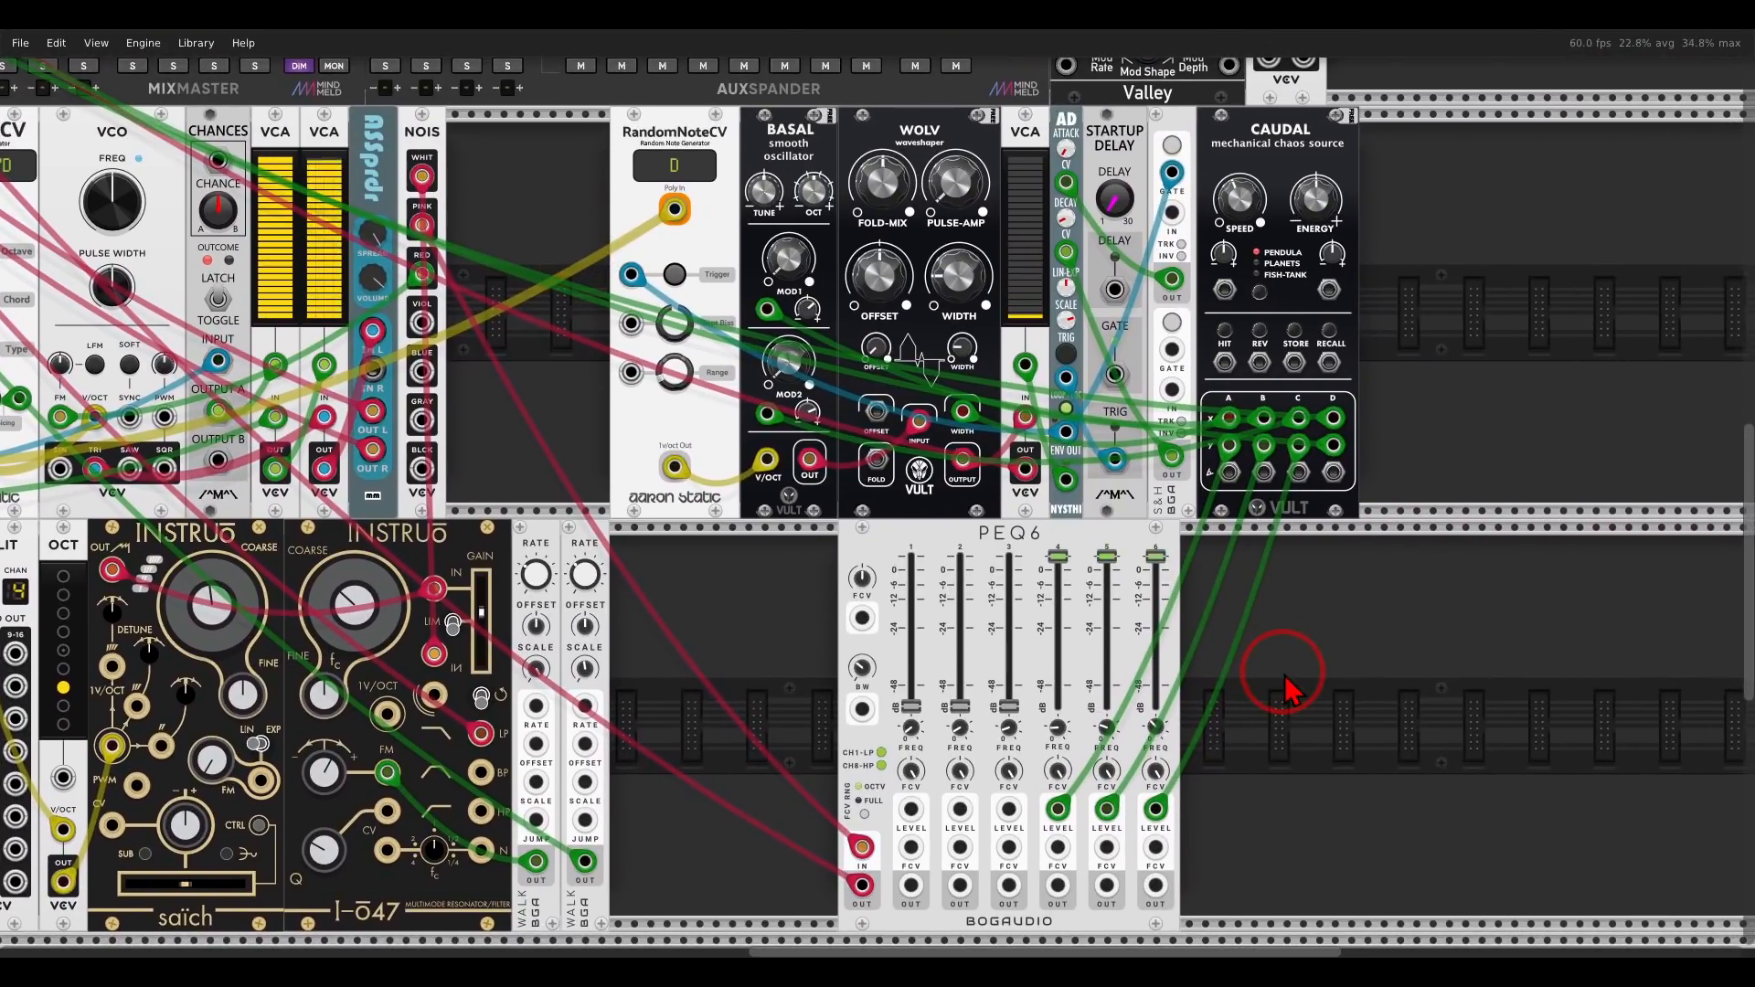
scroll(1284, 675, down, 1)
drag(911, 621, 1155, 690)
scroll(1206, 633, down, 1)
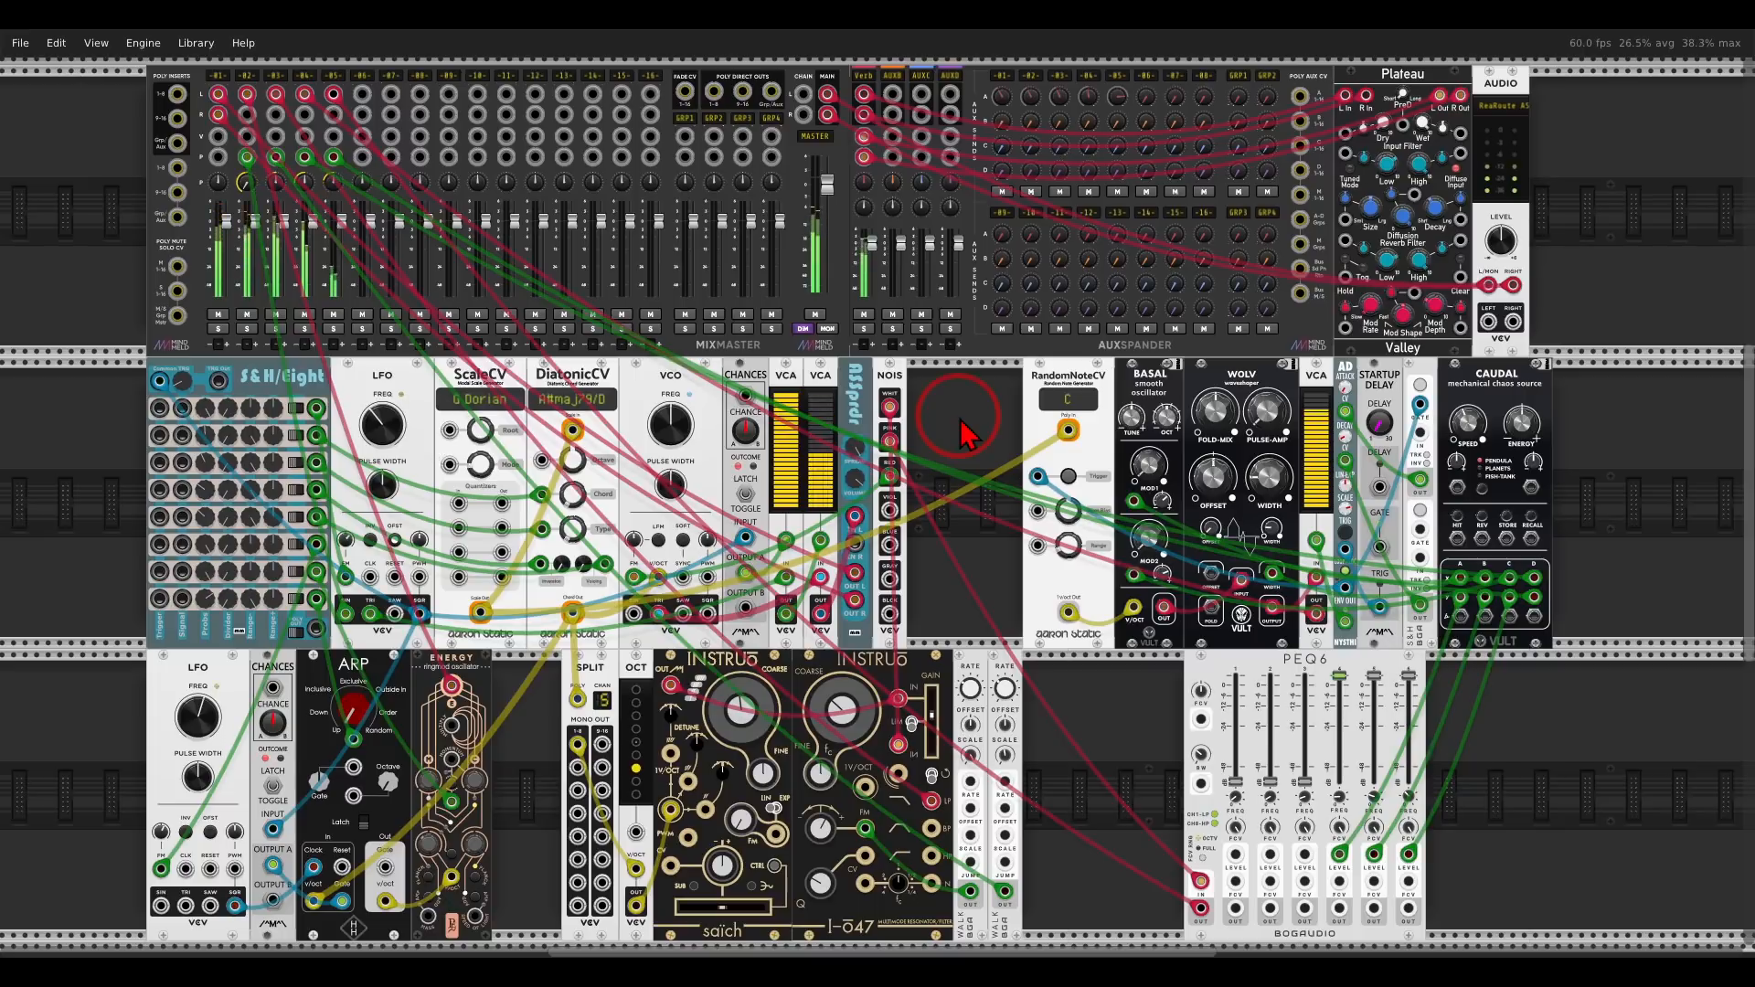
- Set MixMaster track 5's gain adjust to 16.0 dB and its HPF cutoff to 564 Hz
right_click(334, 77)
drag(399, 125, 471, 139)
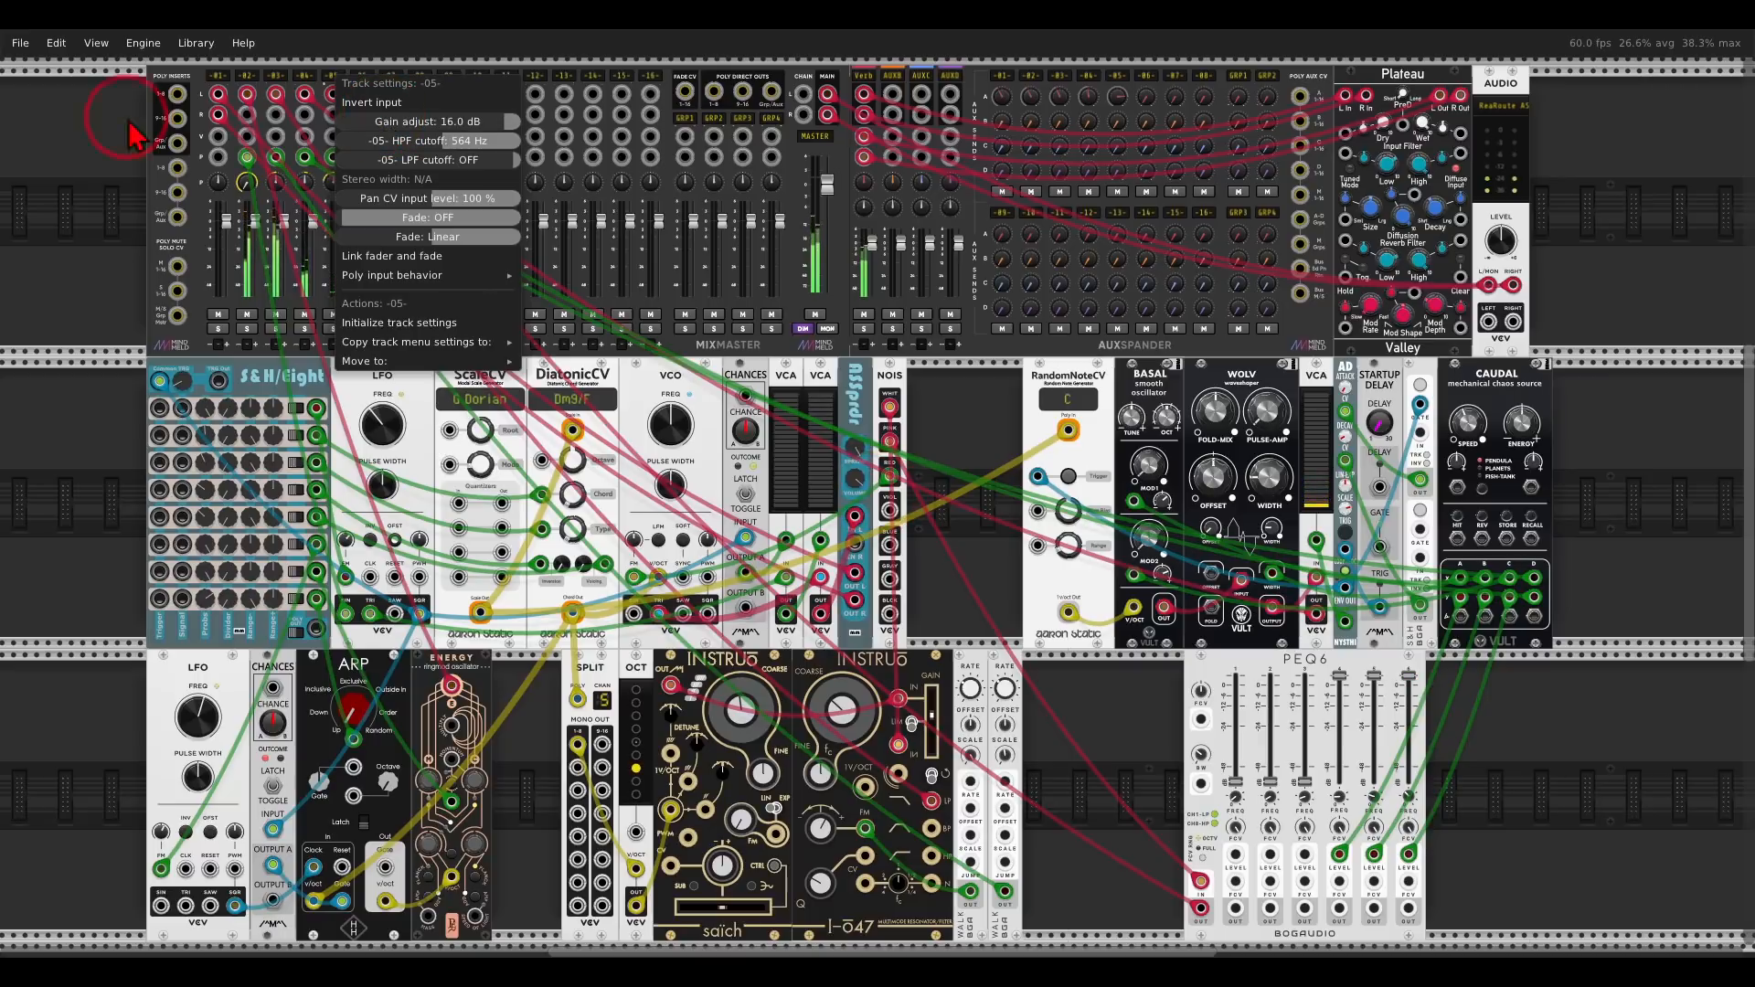
click(91, 138)
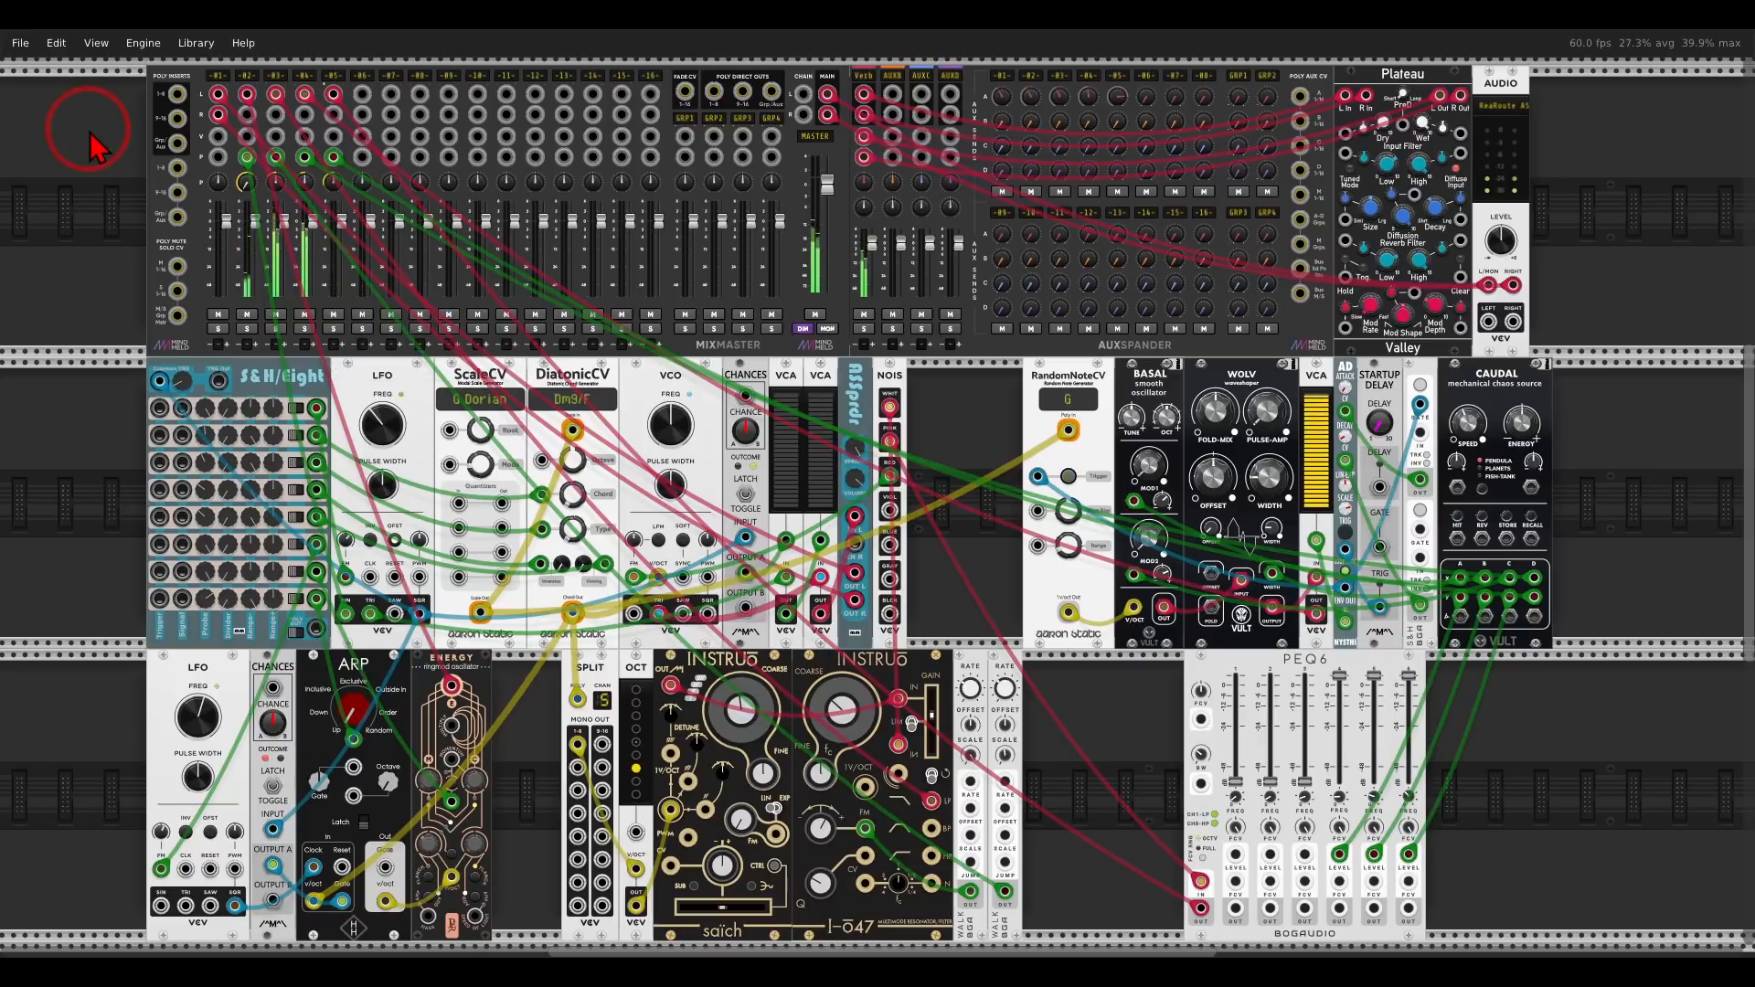